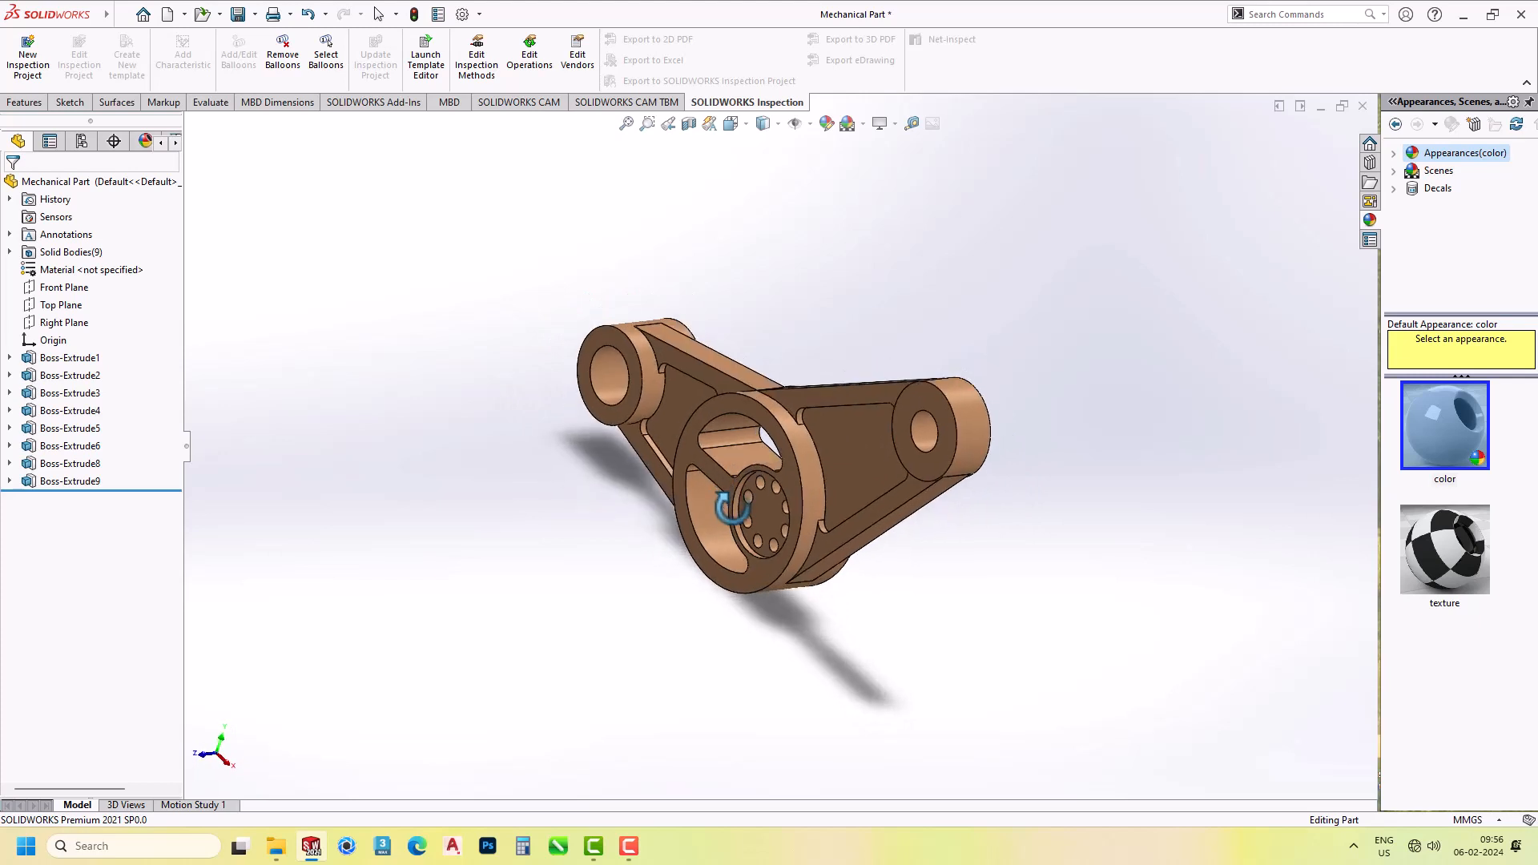
# Close the Mechanical Part document without saving its changes.
pyautogui.scroll(-2, 737, 490)
pyautogui.scroll(1, 744, 484)
pyautogui.moveTo(820, 440); pyautogui.dragTo(938, 444, button='middle')
pyautogui.hotkey('ctrl', 'w')
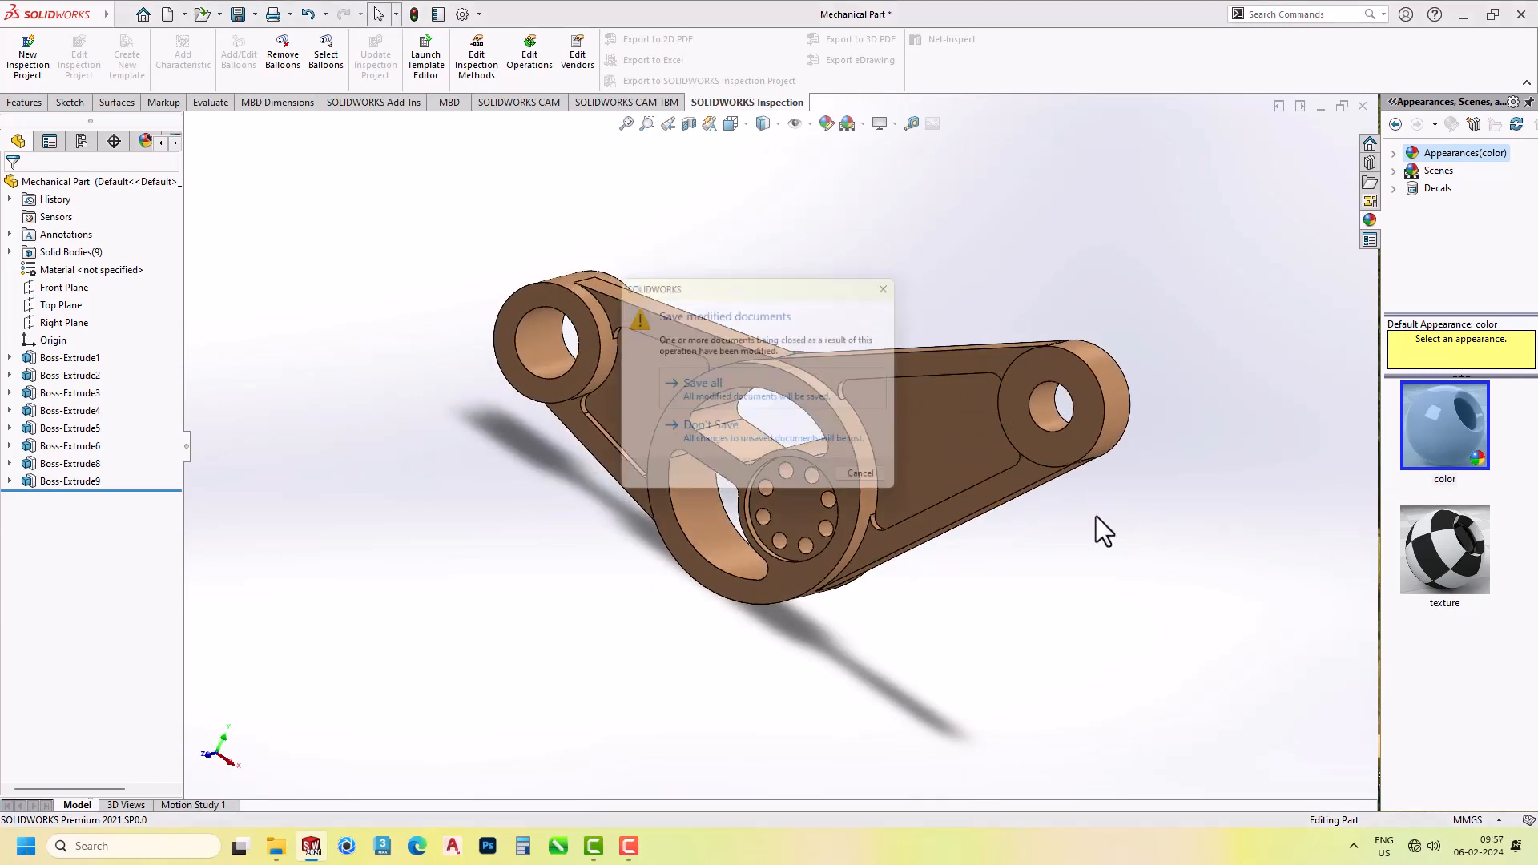
pyautogui.click(735, 429)
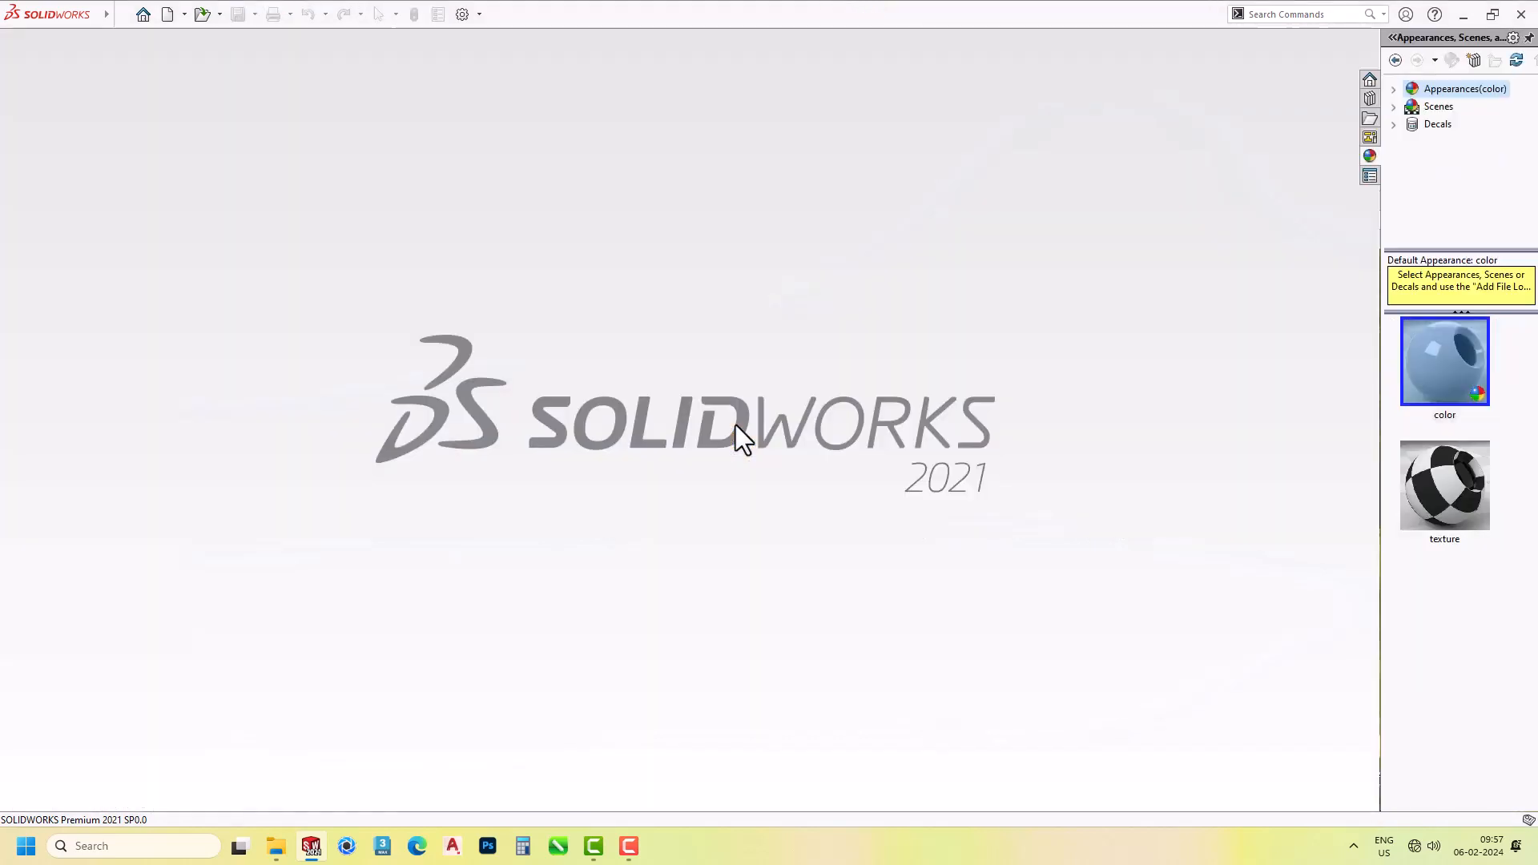
# Create a new part document and set its unit system to MMGS.
pyautogui.click(220, 14)
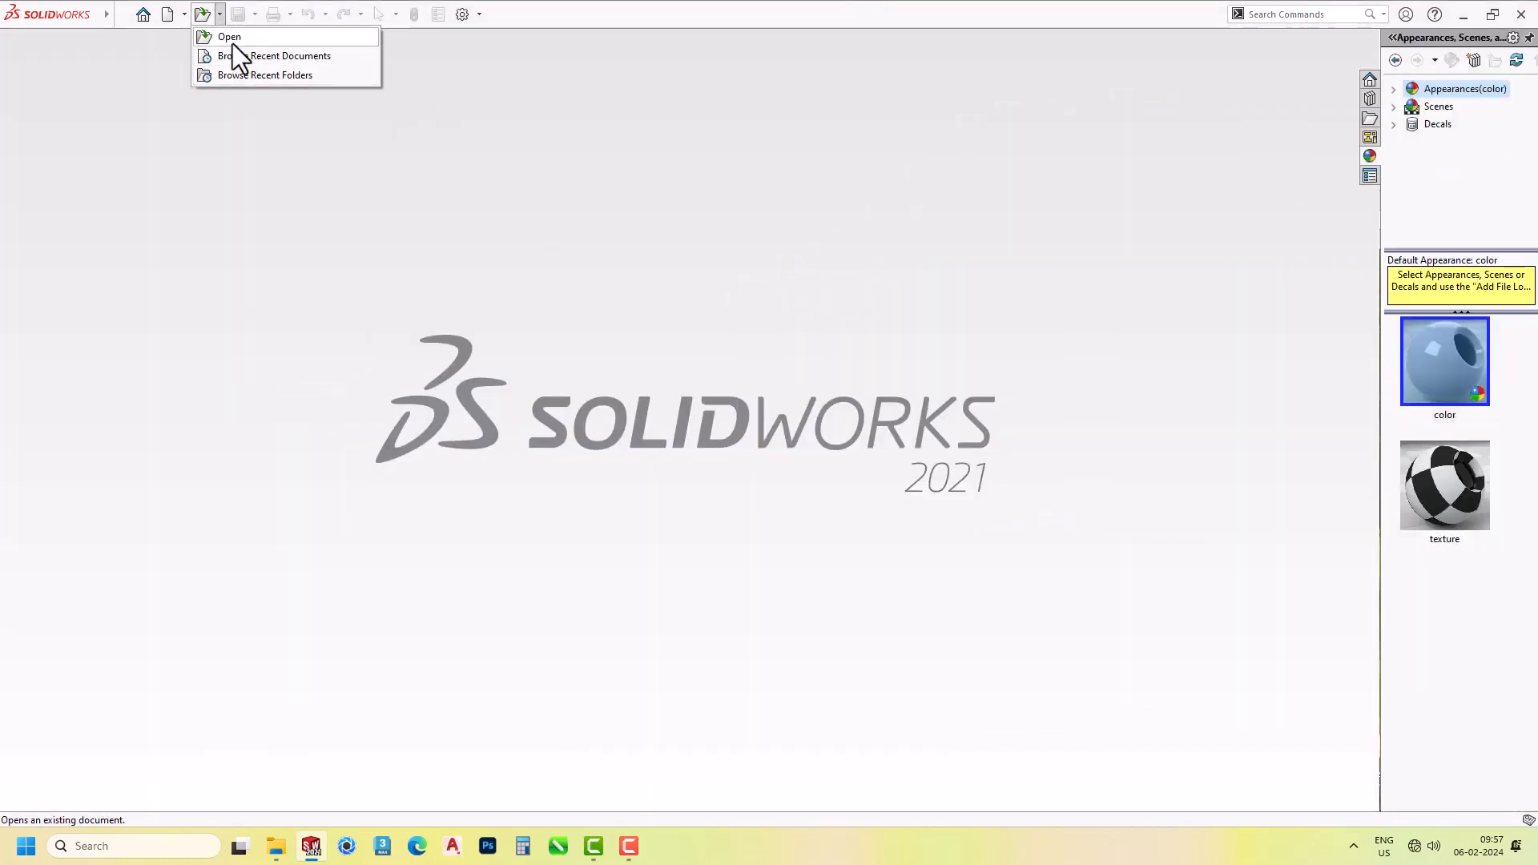
pyautogui.click(189, 17)
pyautogui.click(184, 16)
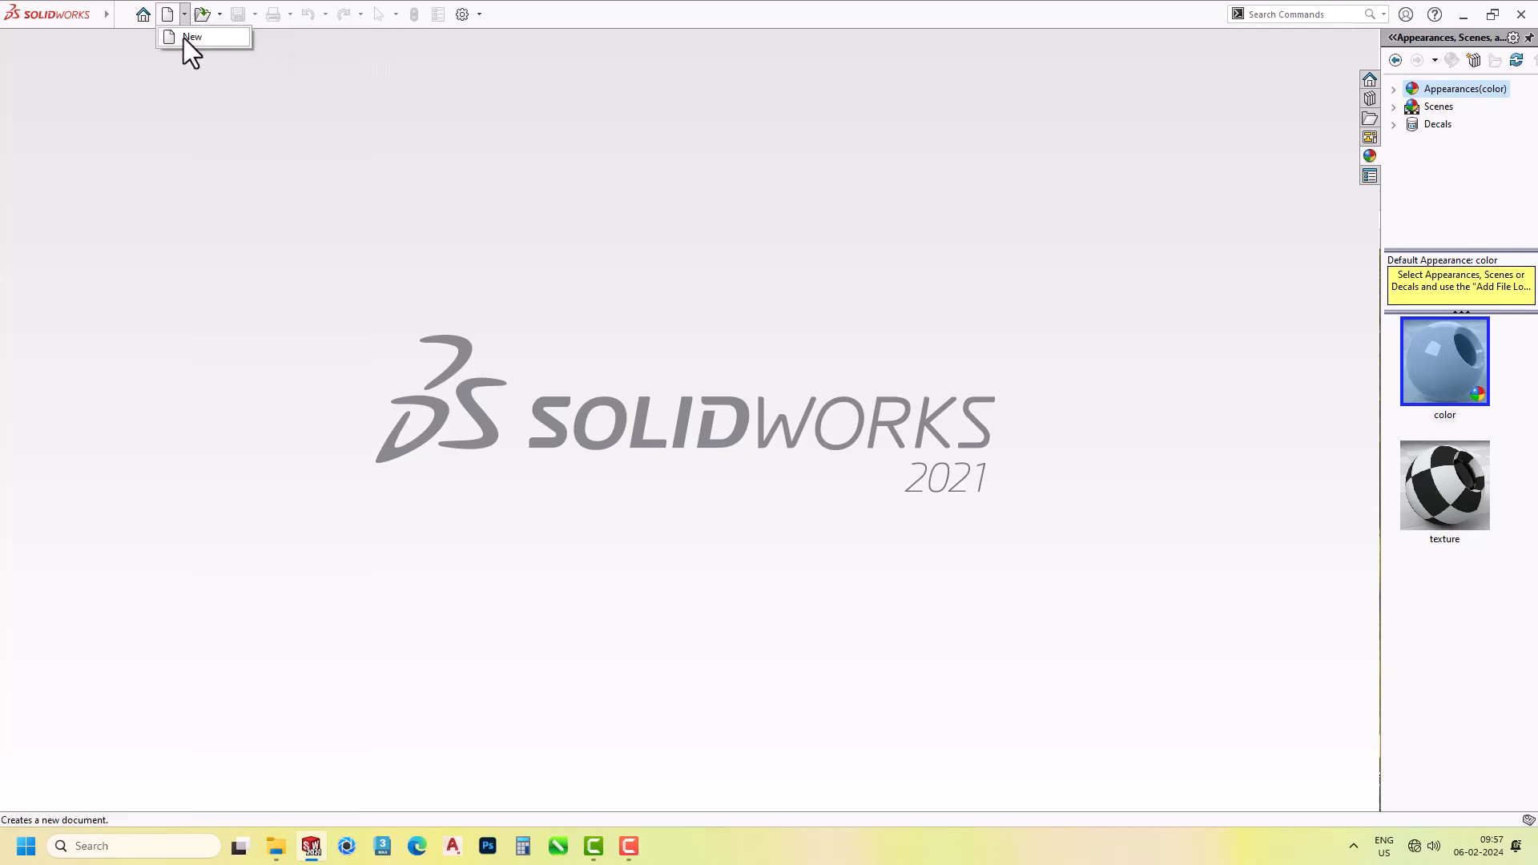
pyautogui.click(192, 37)
pyautogui.click(646, 623)
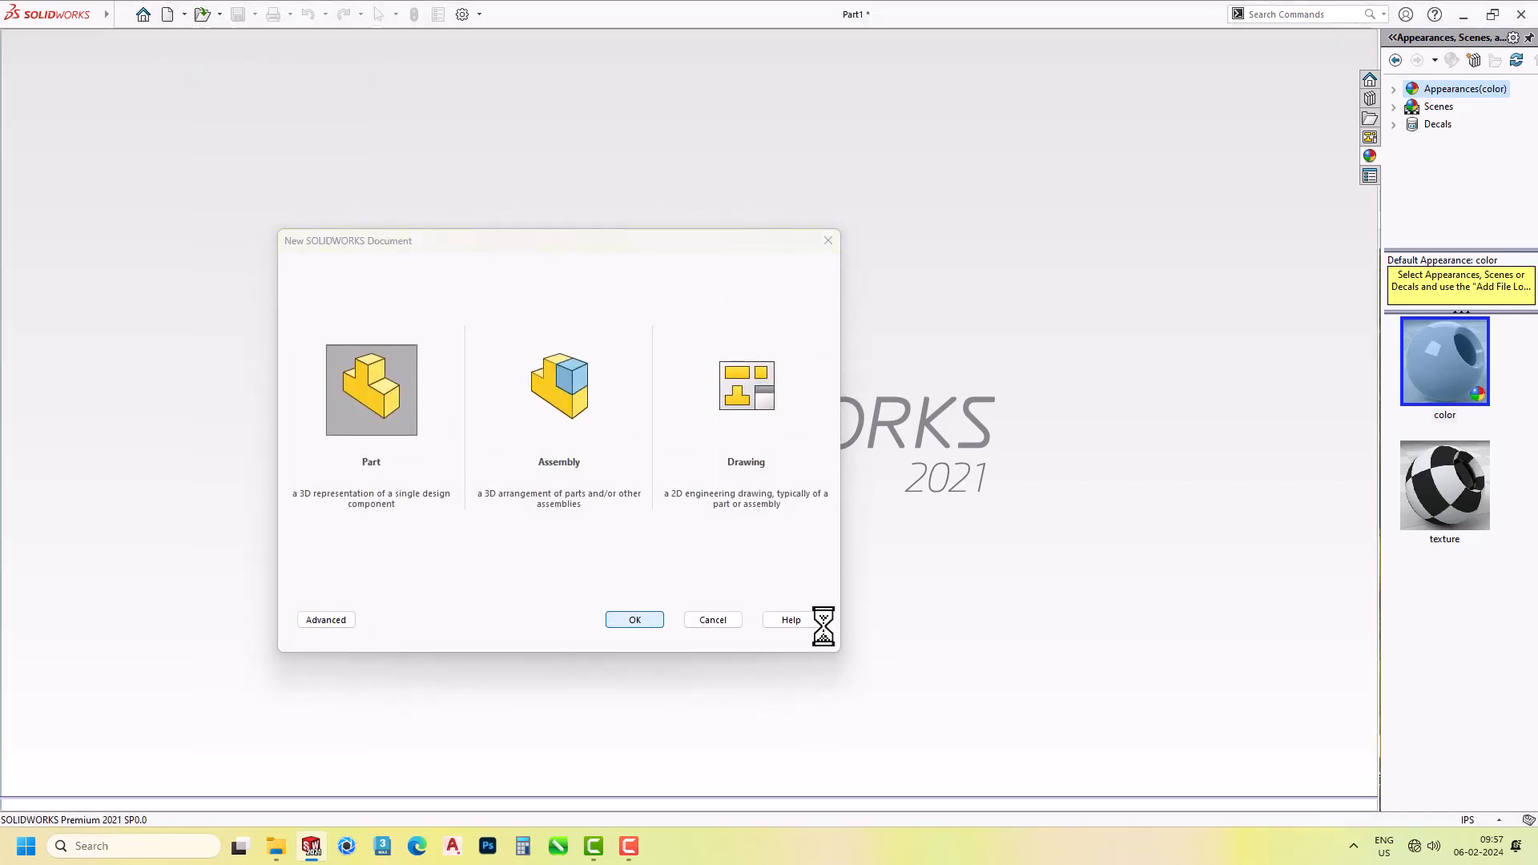
pyautogui.click(1498, 821)
pyautogui.click(1462, 752)
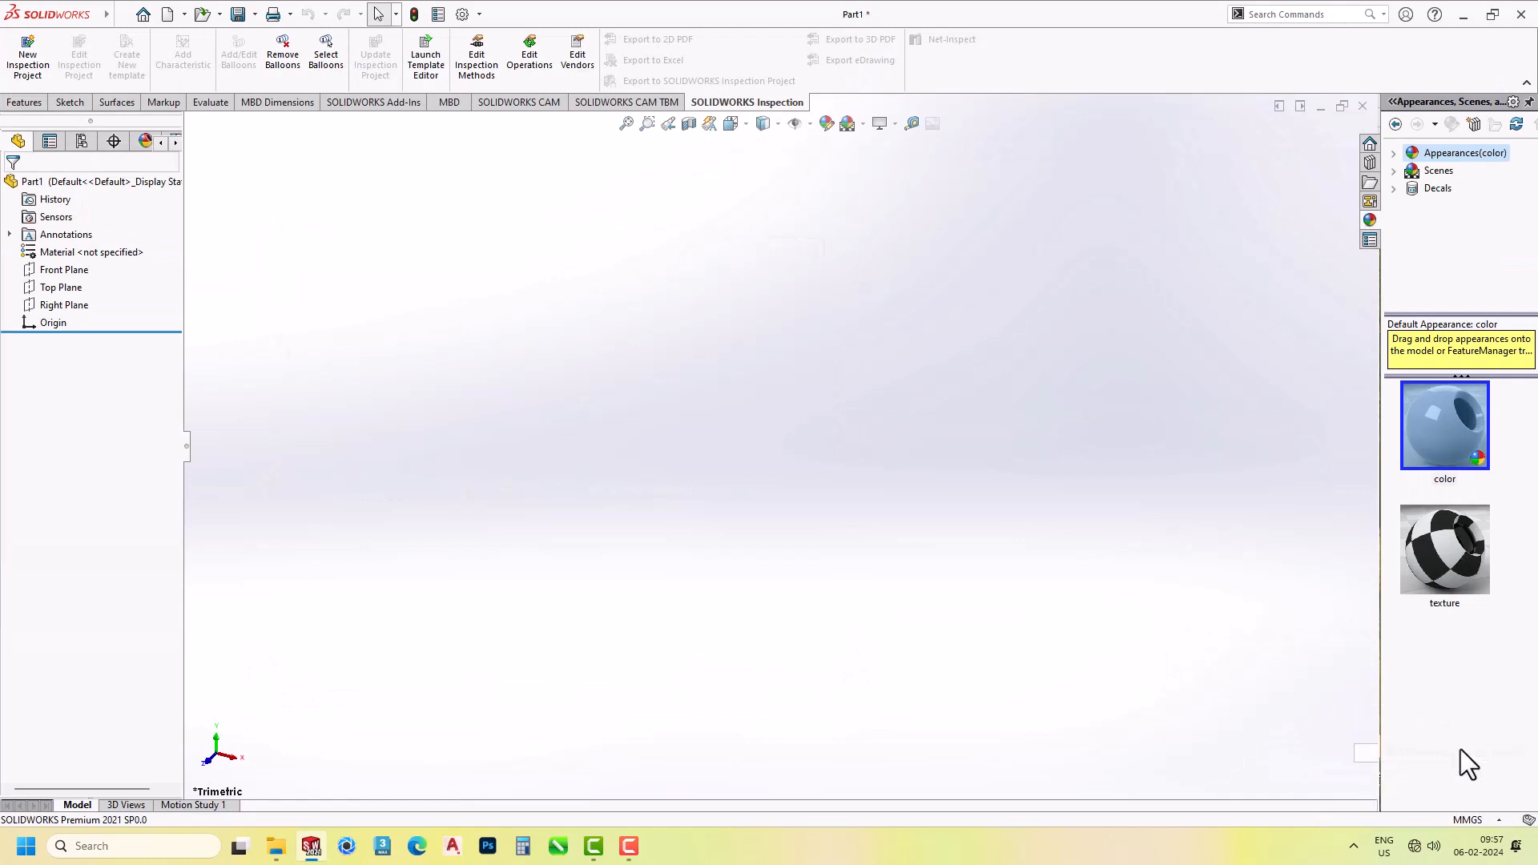
# Start a sketch on the Front Plane and draw a circle about 37.5 mm in diameter centred on the origin.
pyautogui.click(56, 270)
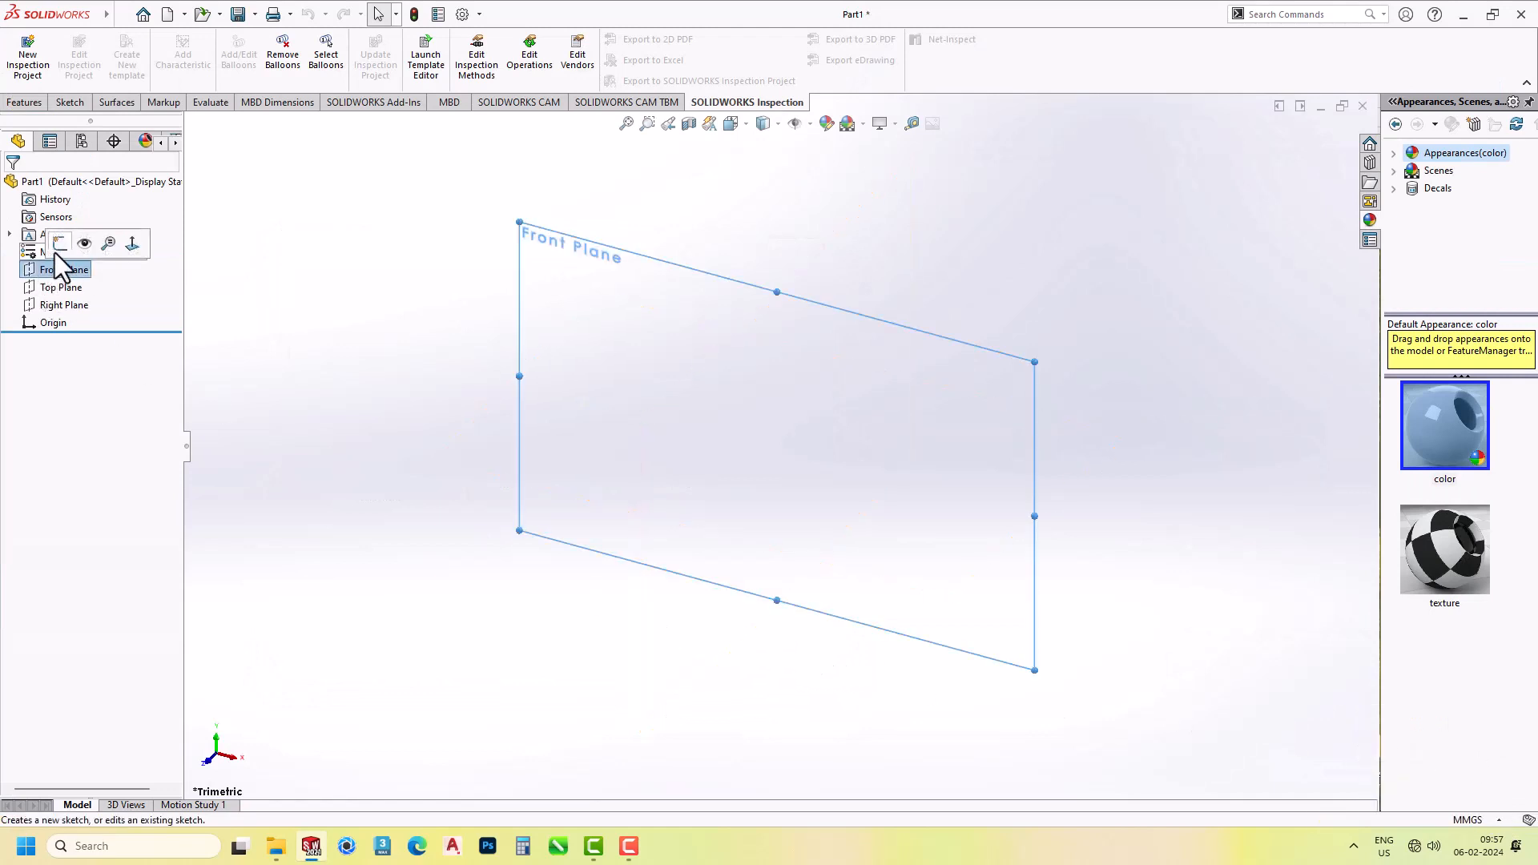
pyautogui.click(52, 242)
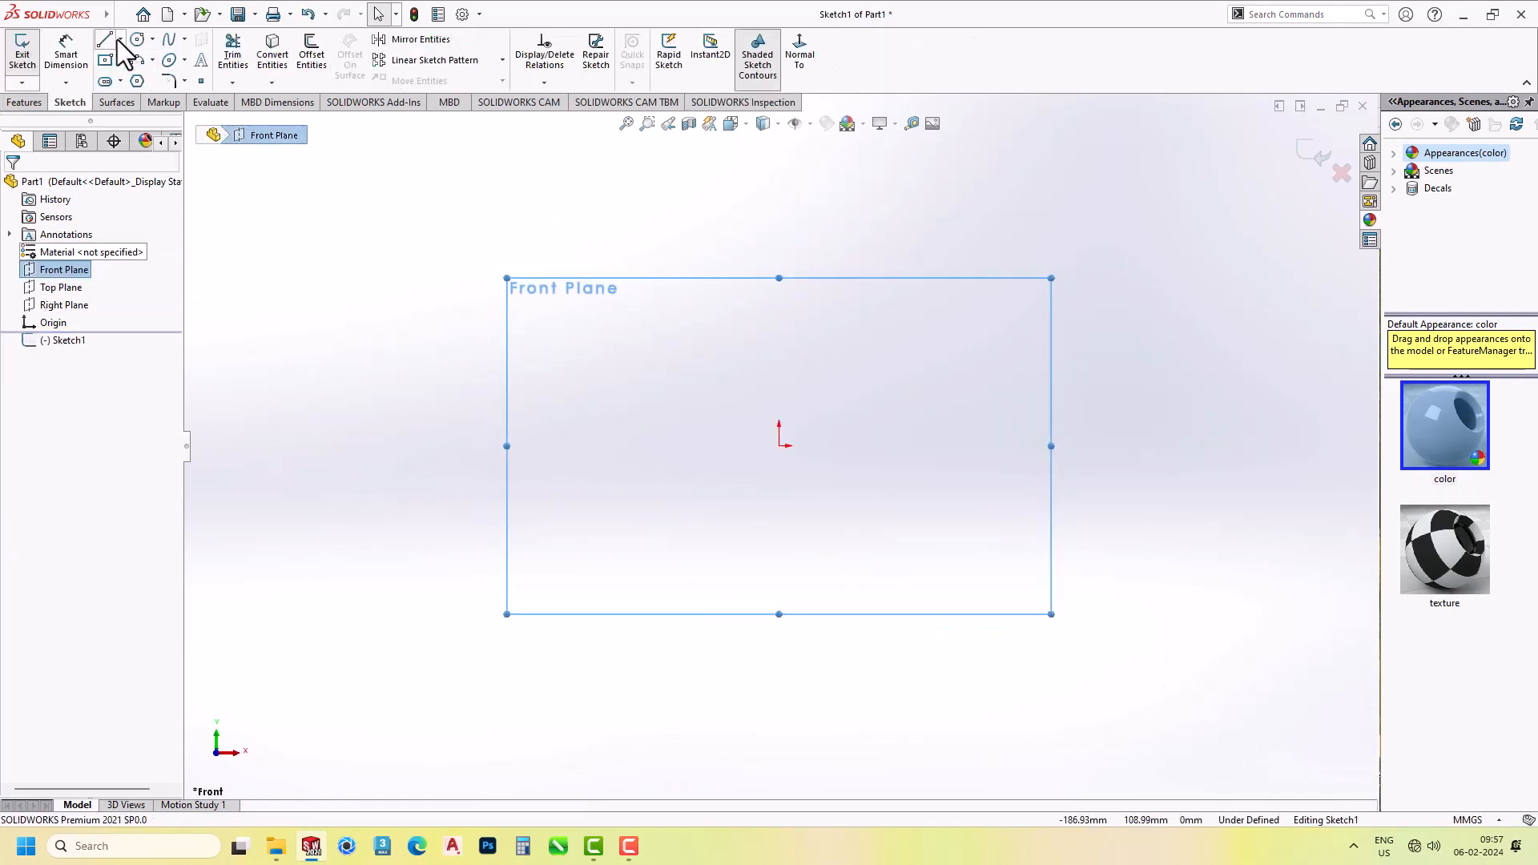
pyautogui.click(137, 39)
pyautogui.click(779, 446)
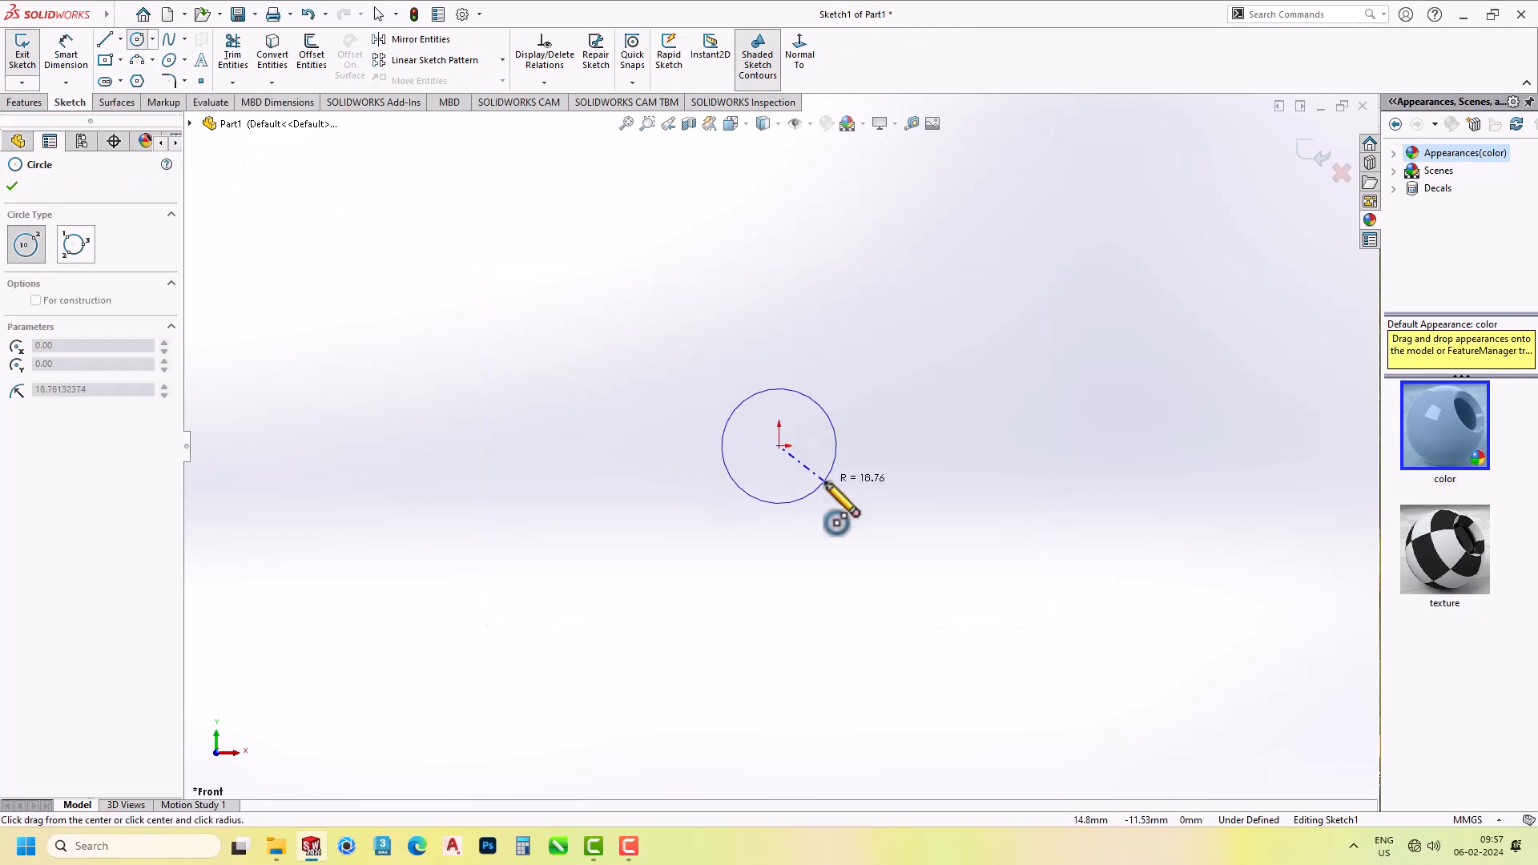
pyautogui.click(821, 485)
# Dimension the circle at the origin with a diameter of 44 mm.
pyautogui.moveTo(887, 406); pyautogui.dragTo(885, 380, button='right')
pyautogui.click(837, 465)
pyautogui.click(877, 463)
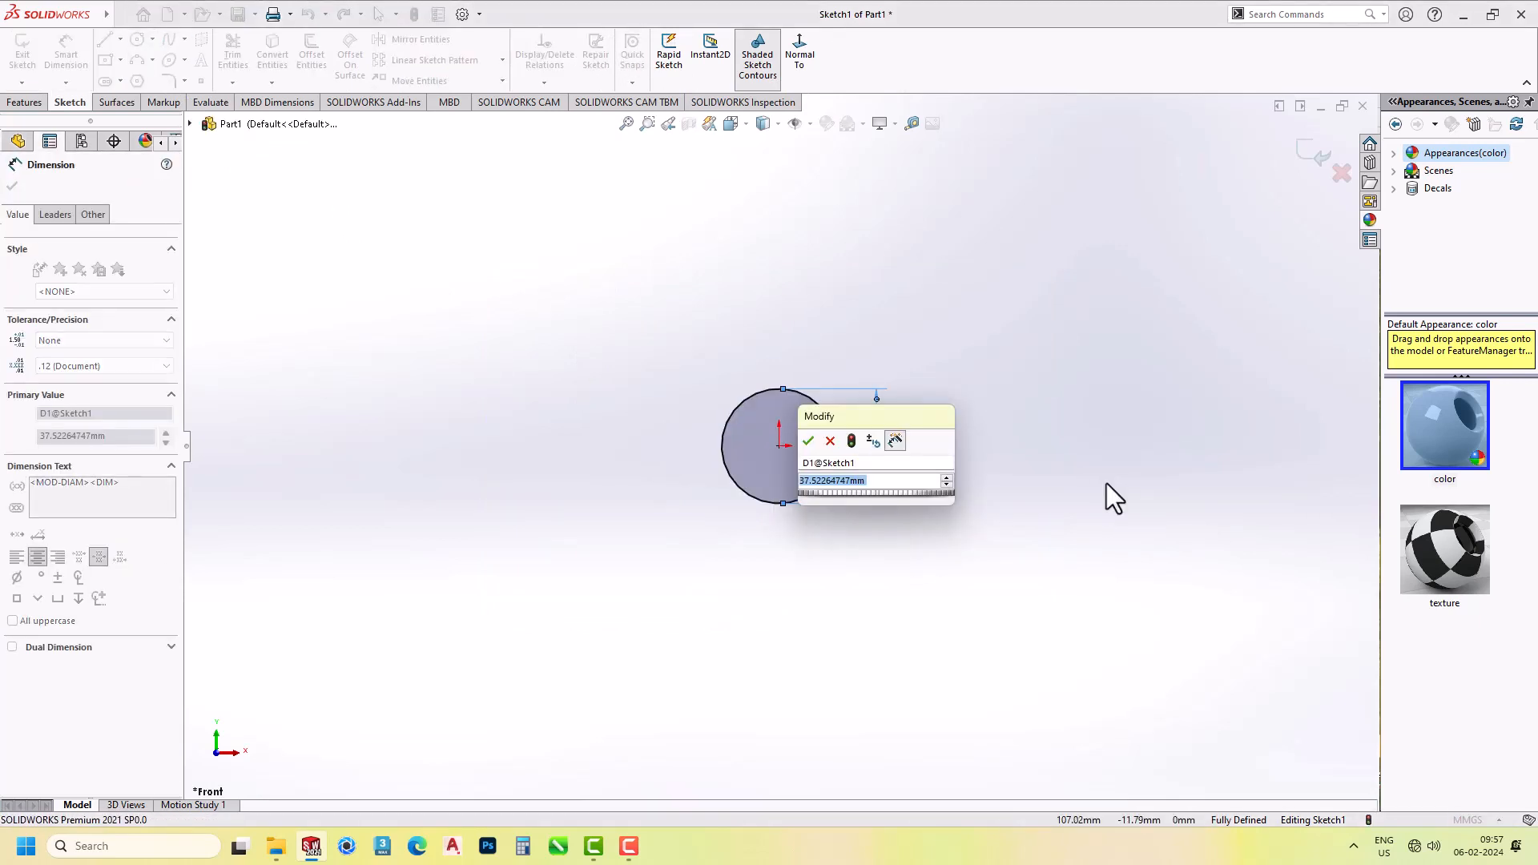
pyautogui.write('44')
pyautogui.press('Return')
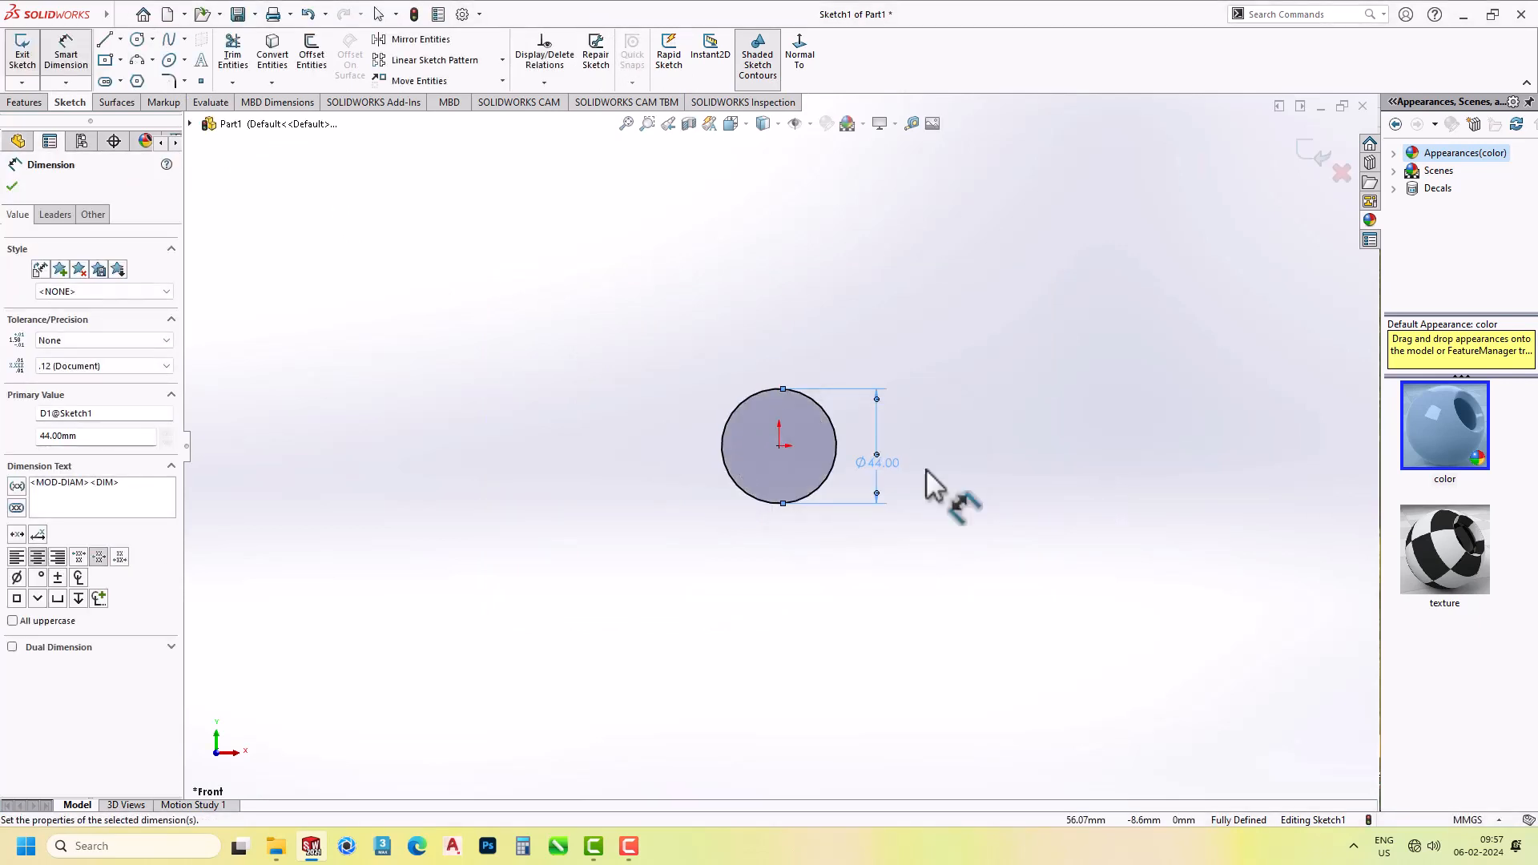
# Sketch two horizontal centerlines from the origin, one about 88 mm long to the left and a shorter one to the right.
pyautogui.click(121, 39)
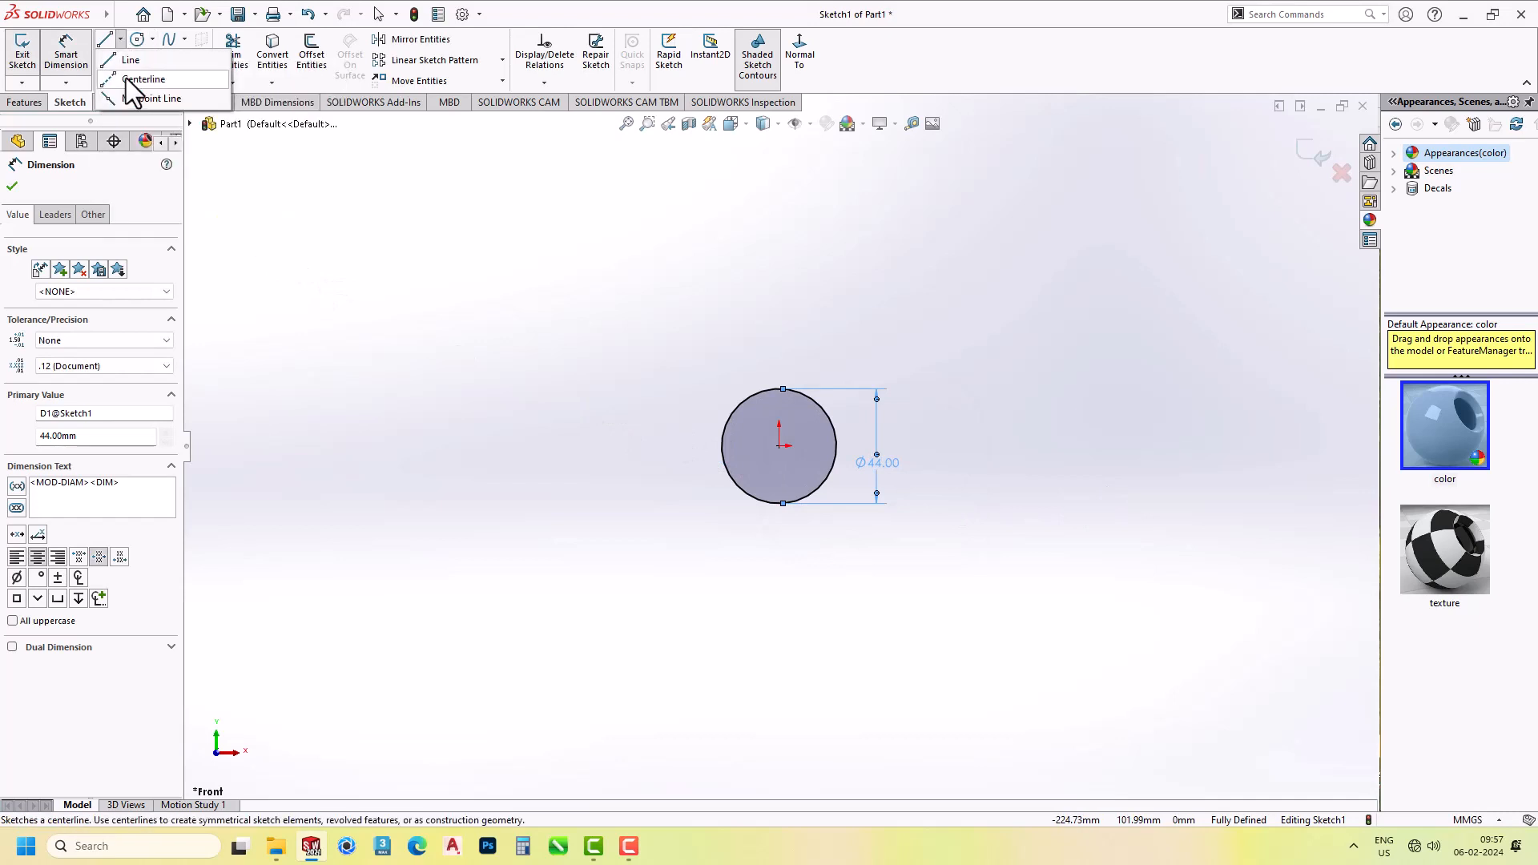
pyautogui.click(136, 79)
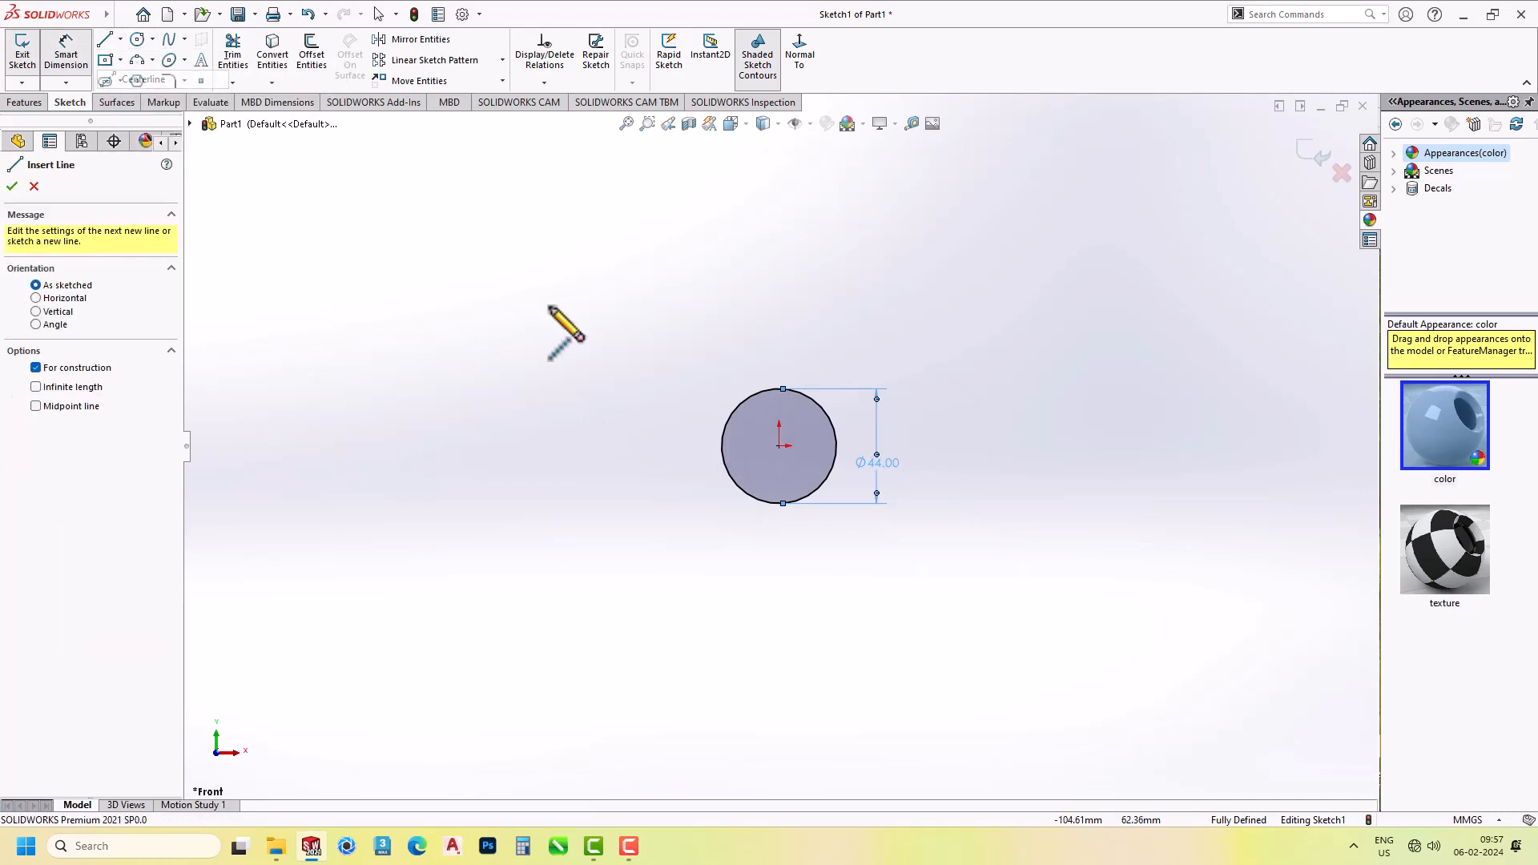
pyautogui.click(779, 446)
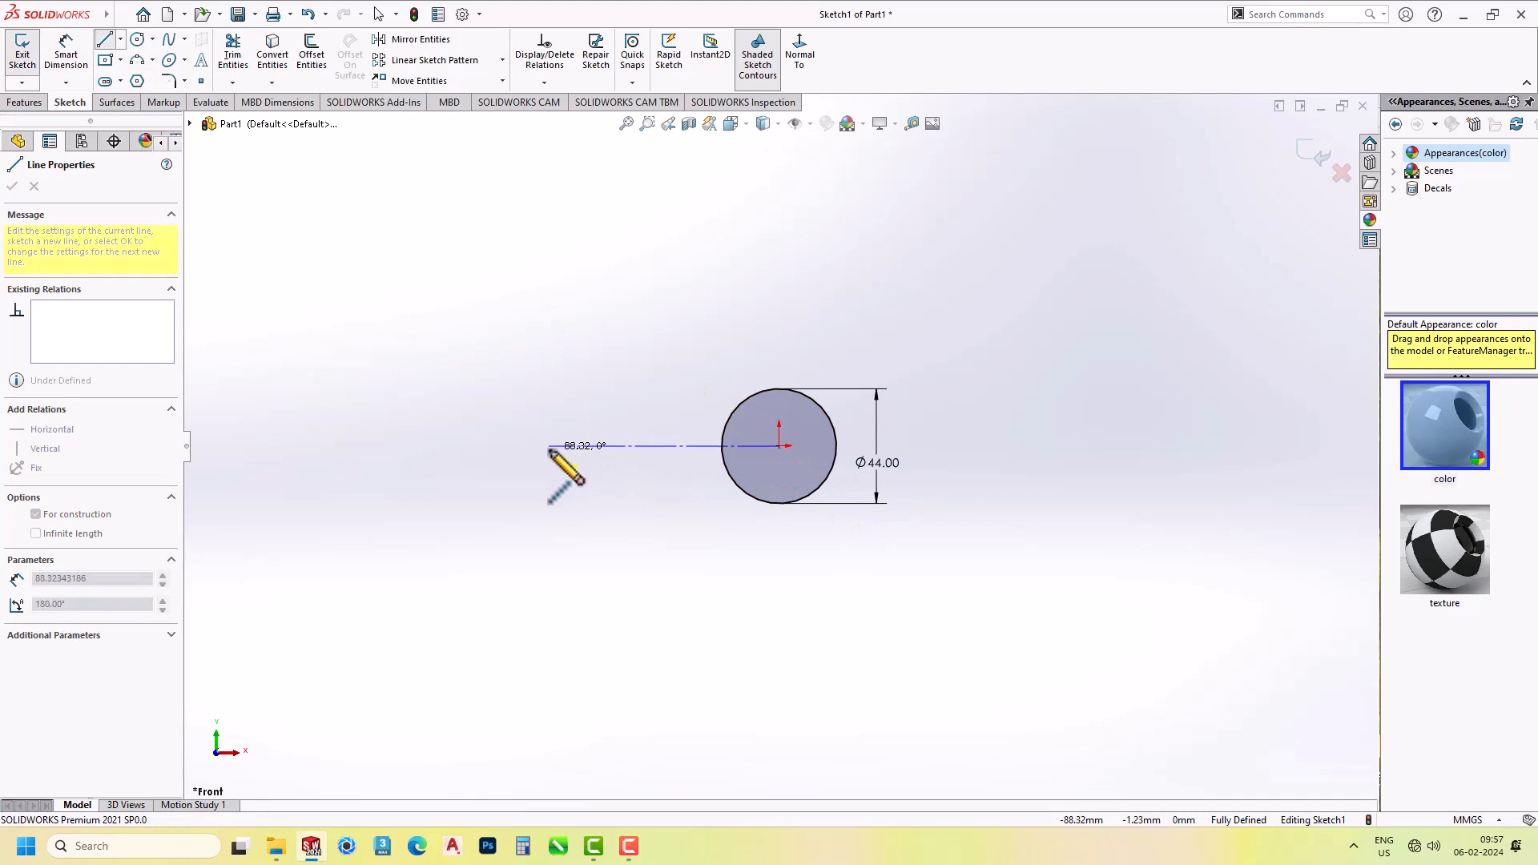
pyautogui.click(549, 446)
pyautogui.press('Escape')
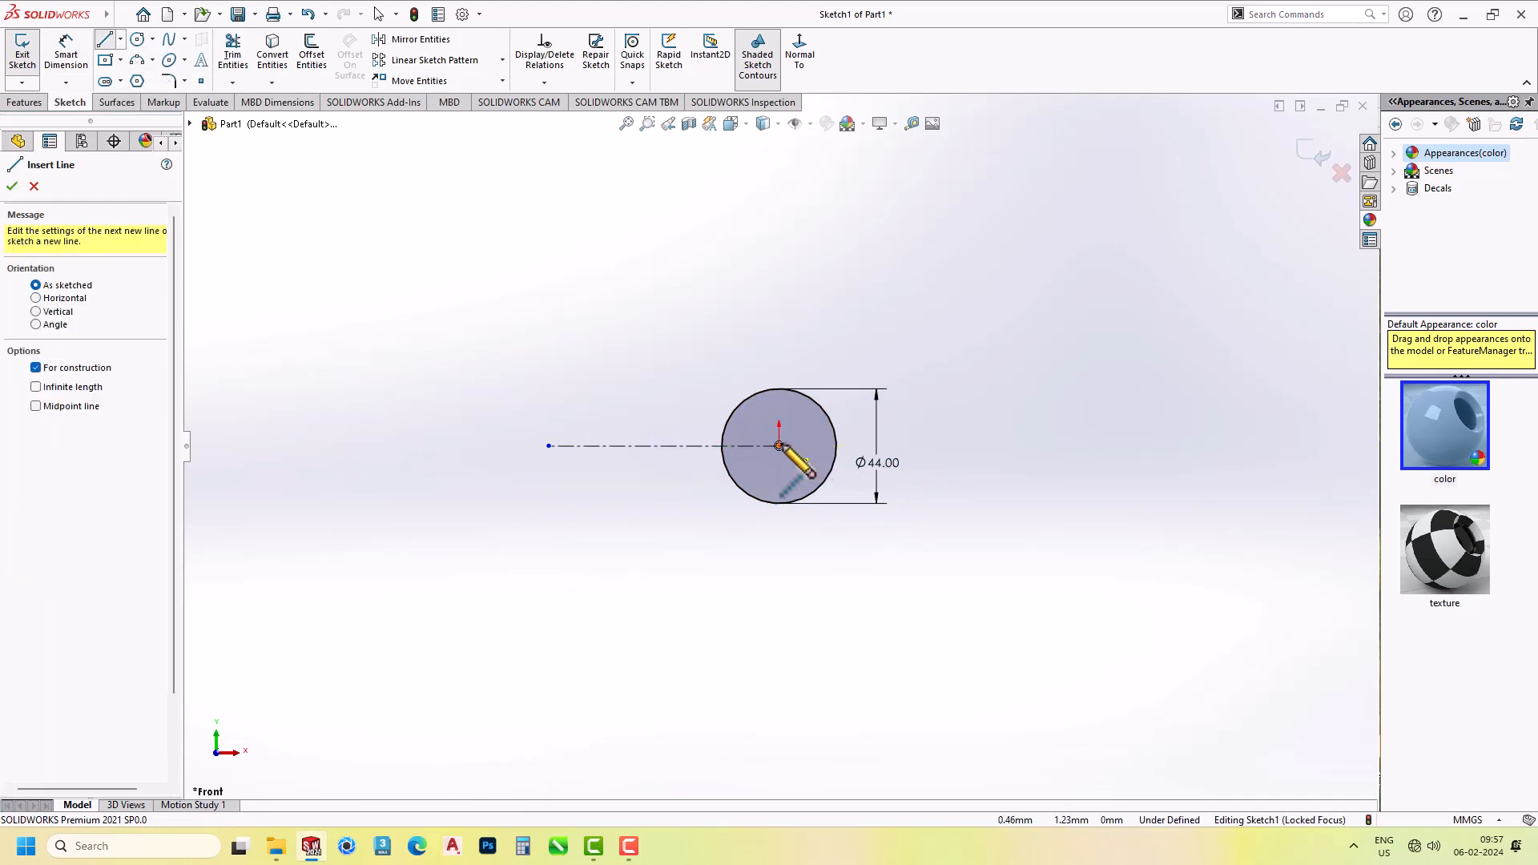
pyautogui.click(778, 445)
pyautogui.click(868, 446)
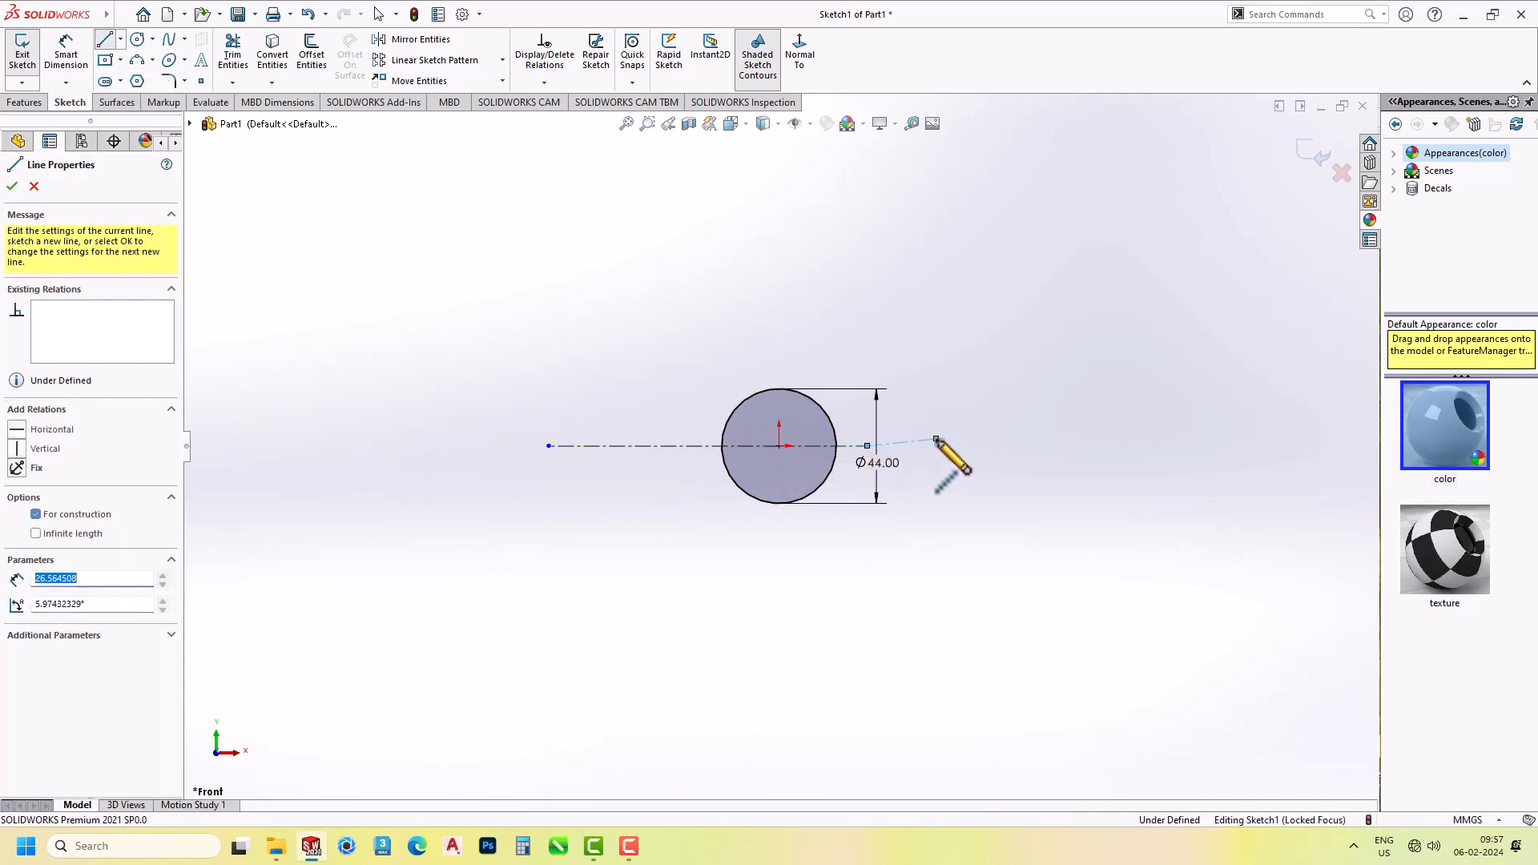
pyautogui.press('Escape')
pyautogui.click(779, 445)
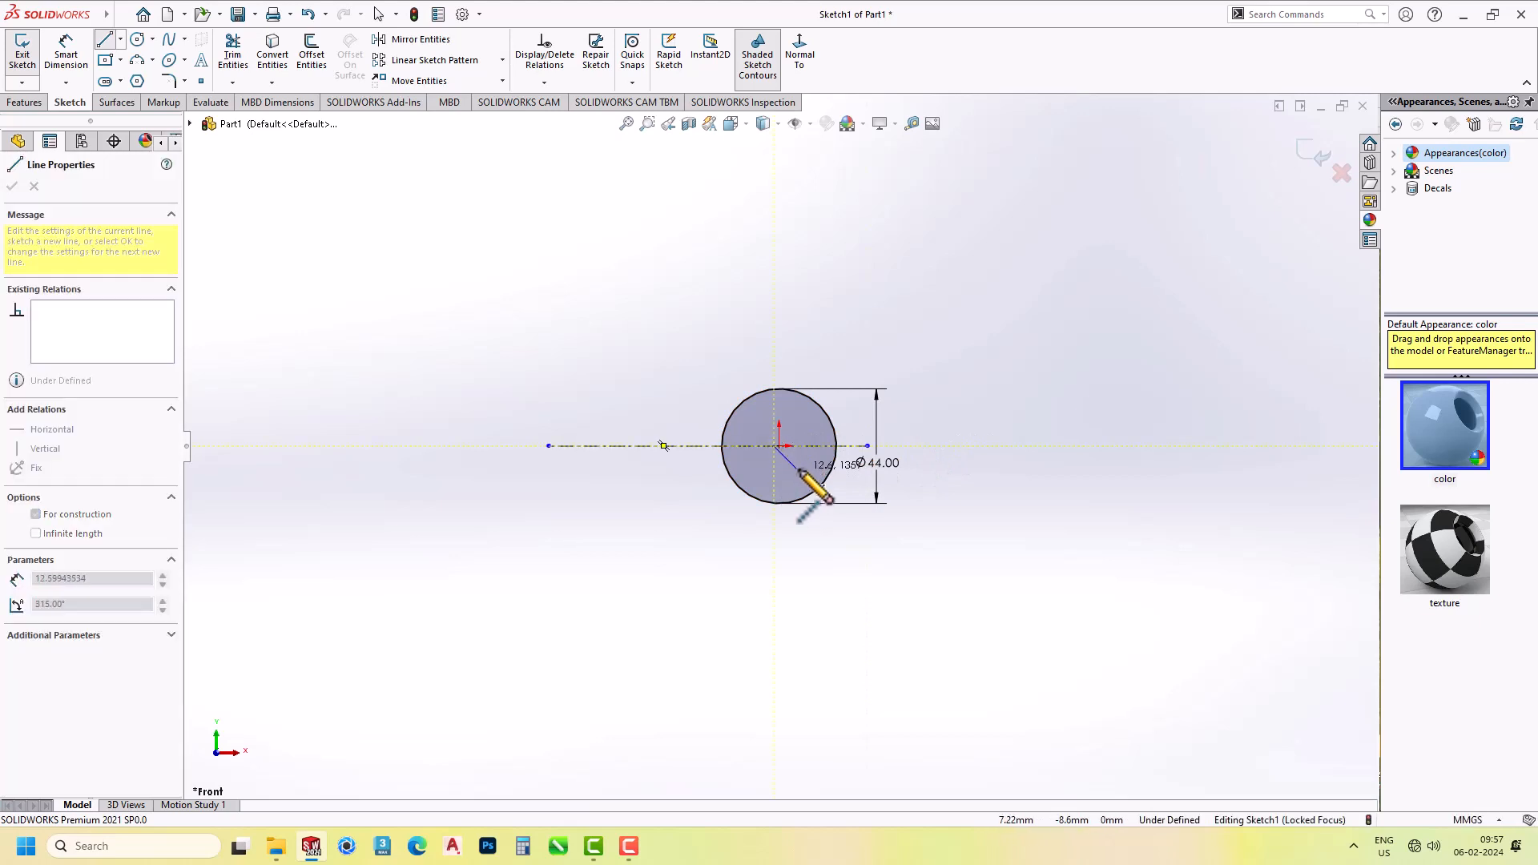
pyautogui.press('Escape')
pyautogui.press('Escape')
pyautogui.click(101, 40)
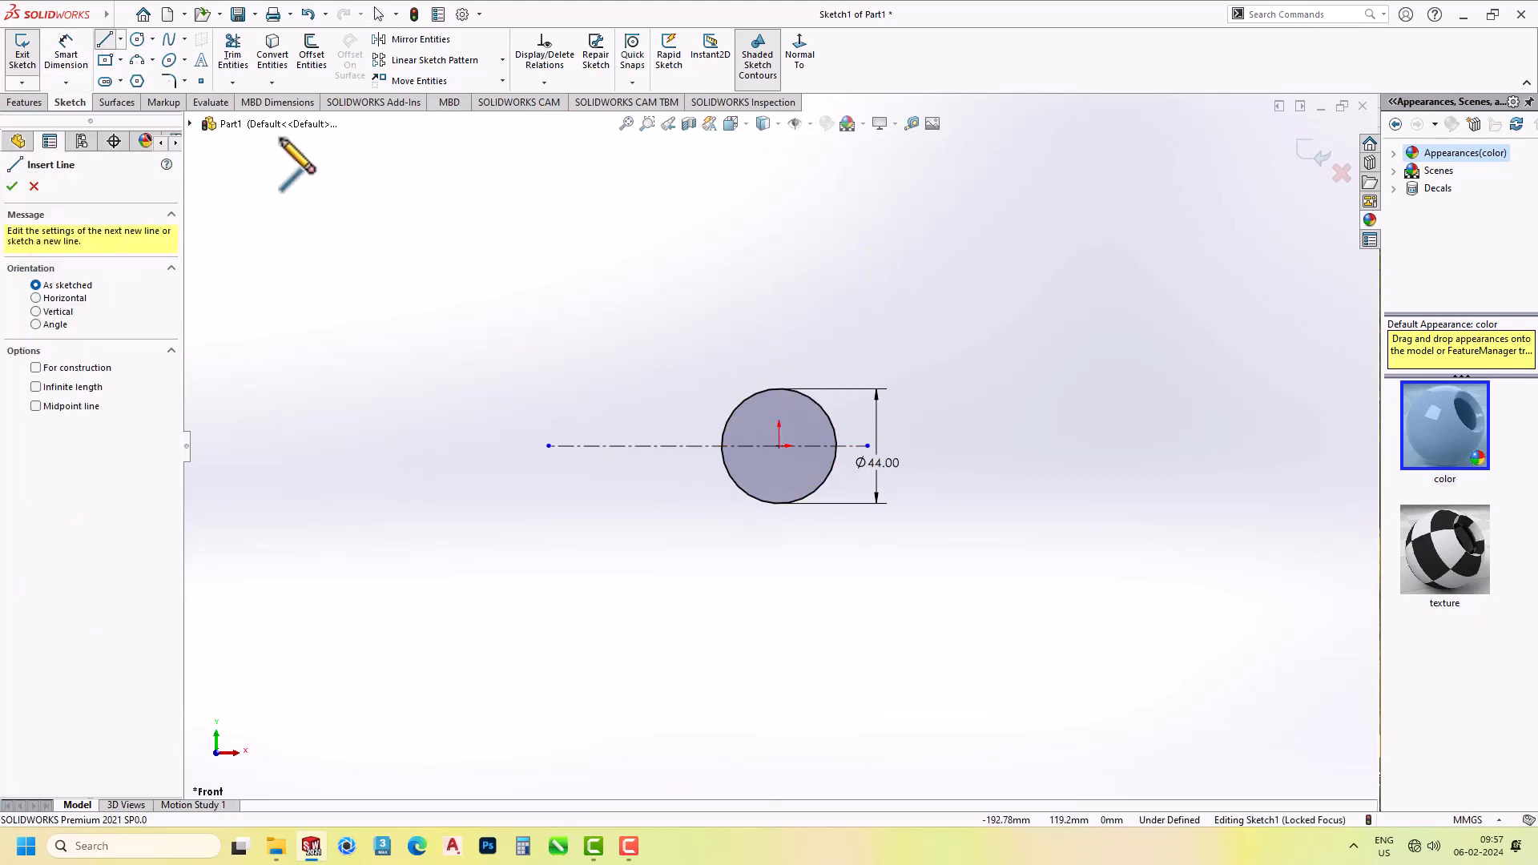
# Sketch an angled centerline from the origin up to the right, about 93 mm long at about 35°.
pyautogui.click(120, 40)
pyautogui.click(140, 76)
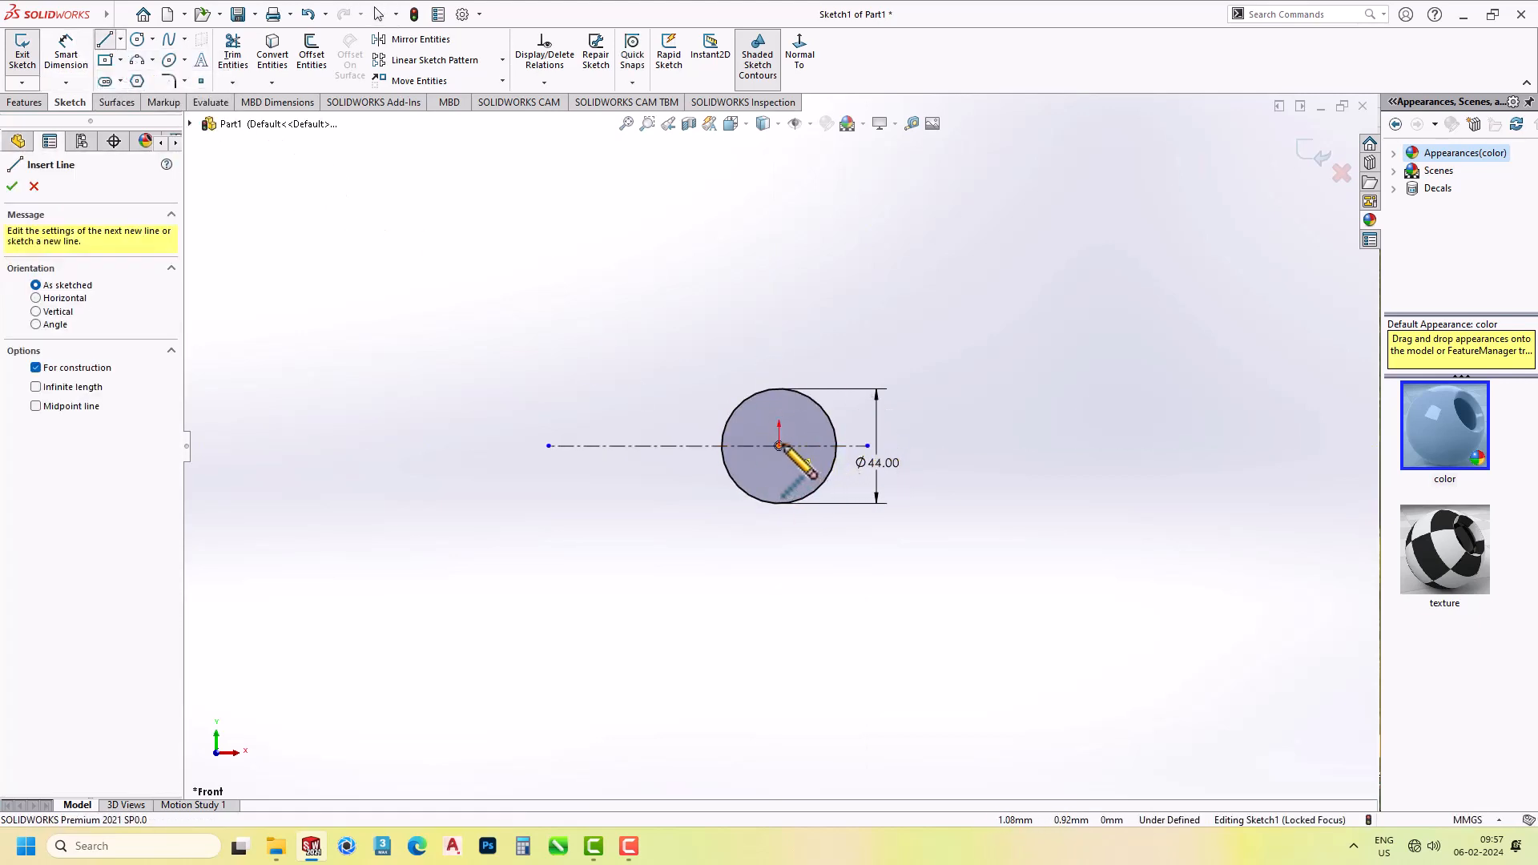
pyautogui.click(778, 445)
pyautogui.click(978, 308)
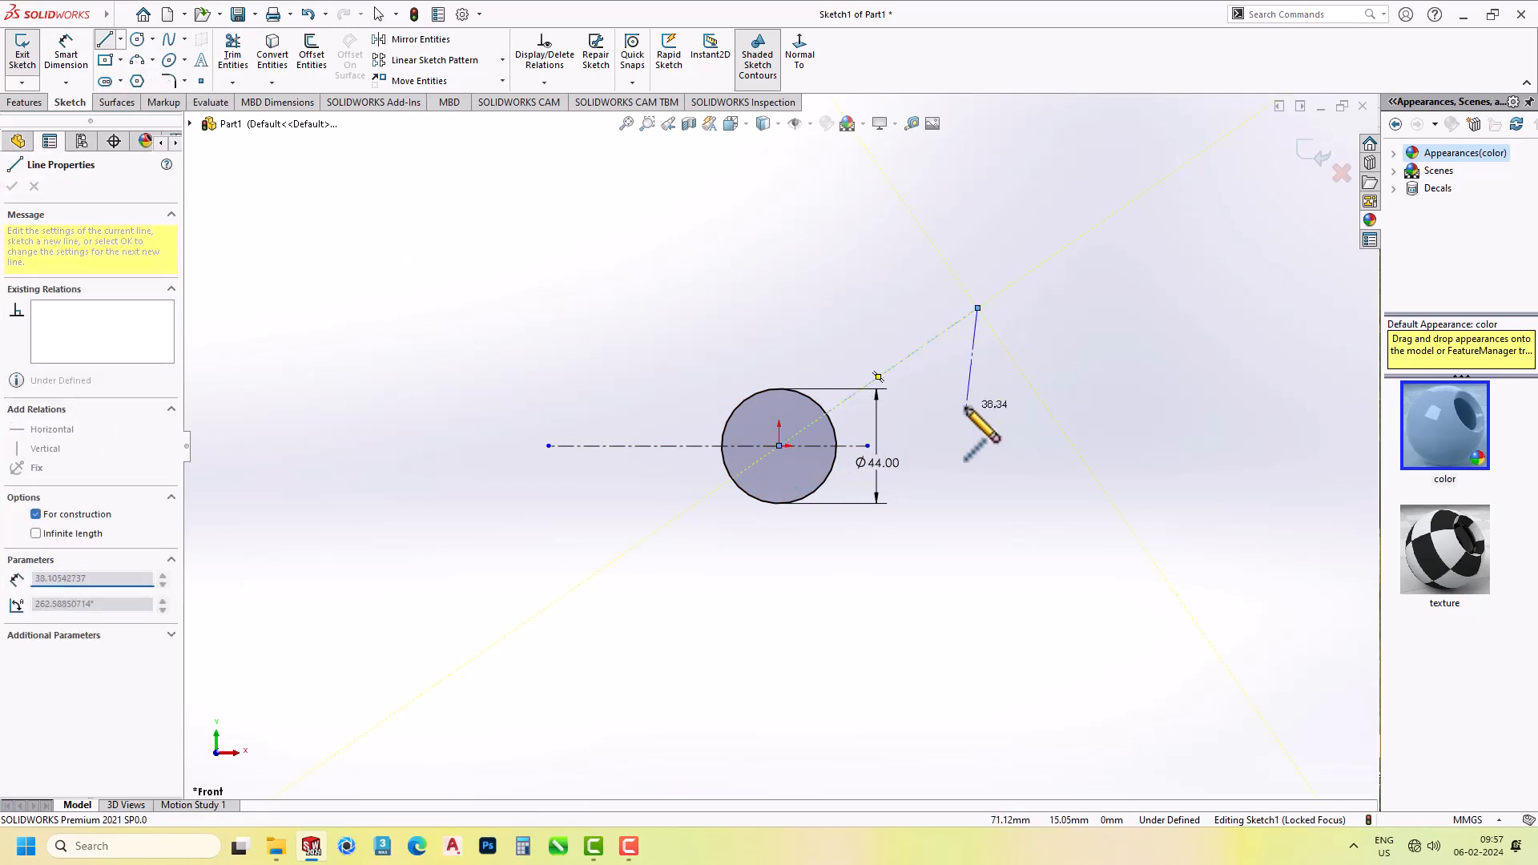
pyautogui.press('Escape')
pyautogui.press('Escape')
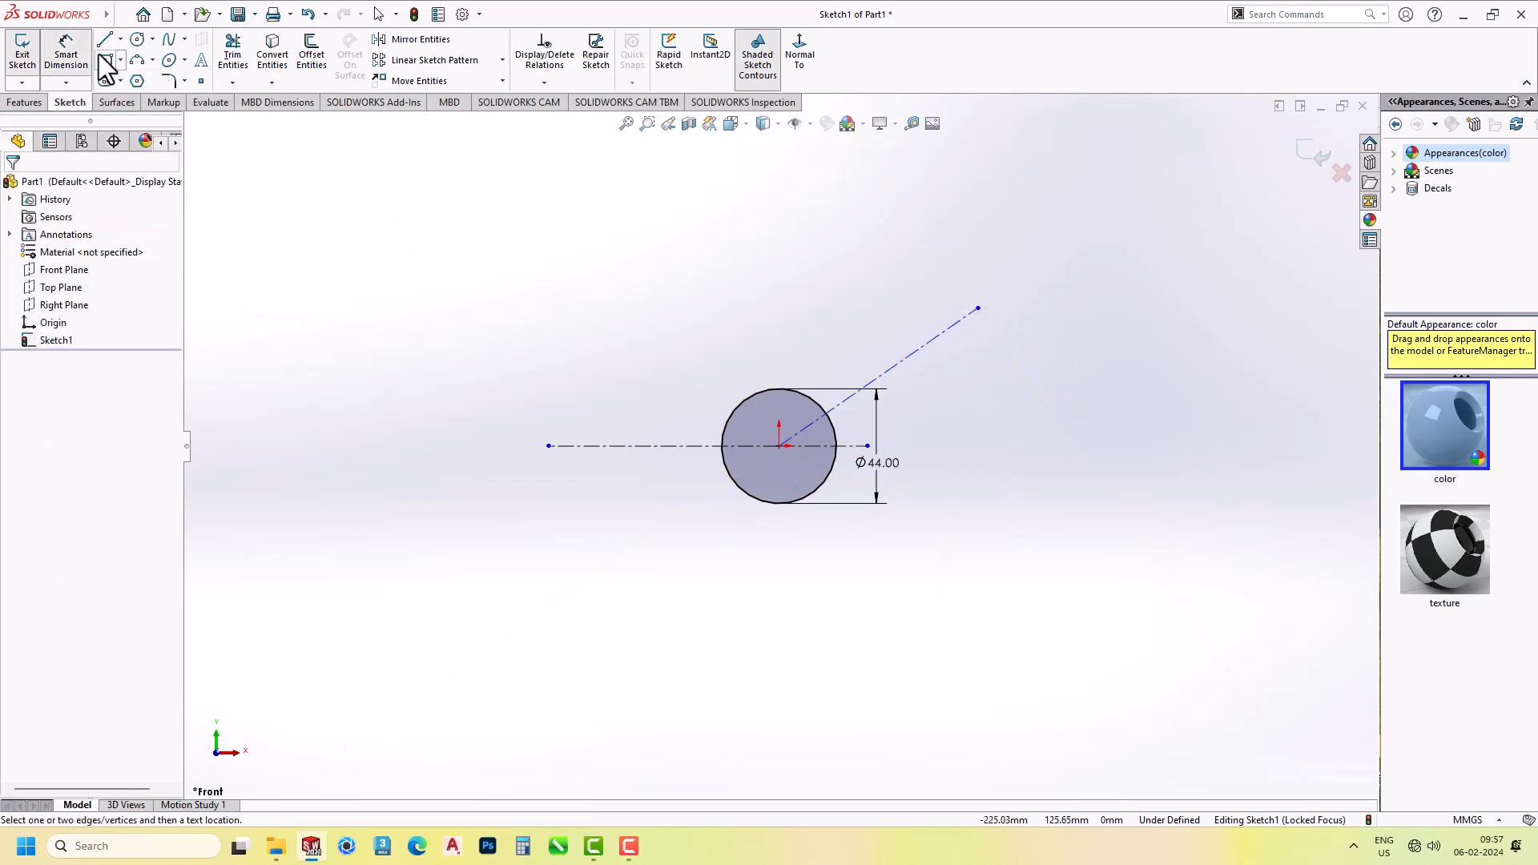
# Sketch a circle centred on the angled centerline's upper end and set its diameter to 50 mm.
pyautogui.click(138, 40)
pyautogui.click(978, 308)
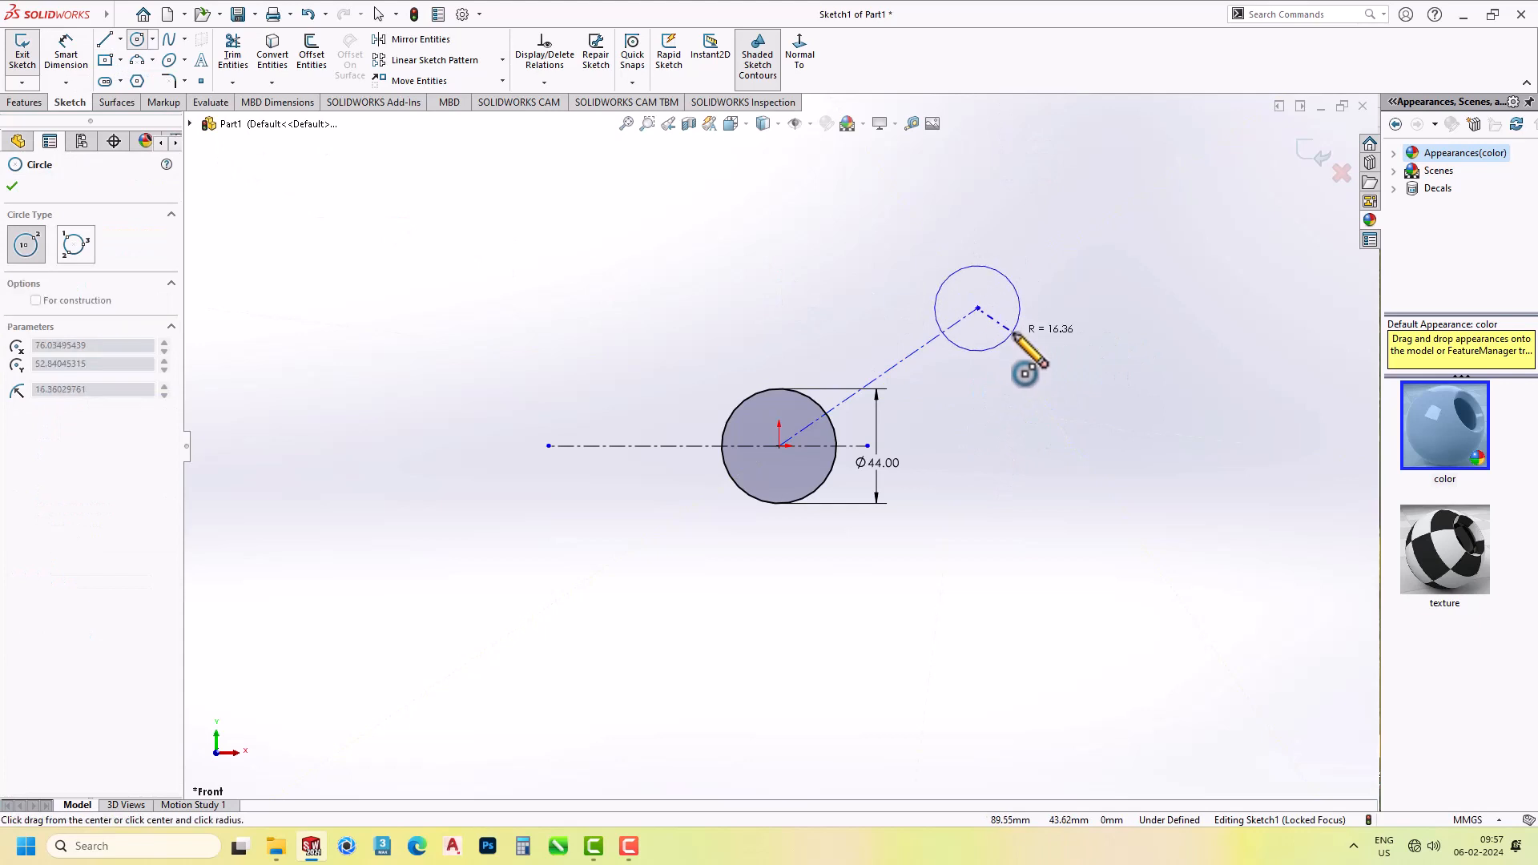
pyautogui.click(1017, 322)
pyautogui.moveTo(1054, 338); pyautogui.dragTo(1055, 268, button='right')
pyautogui.click(1018, 320)
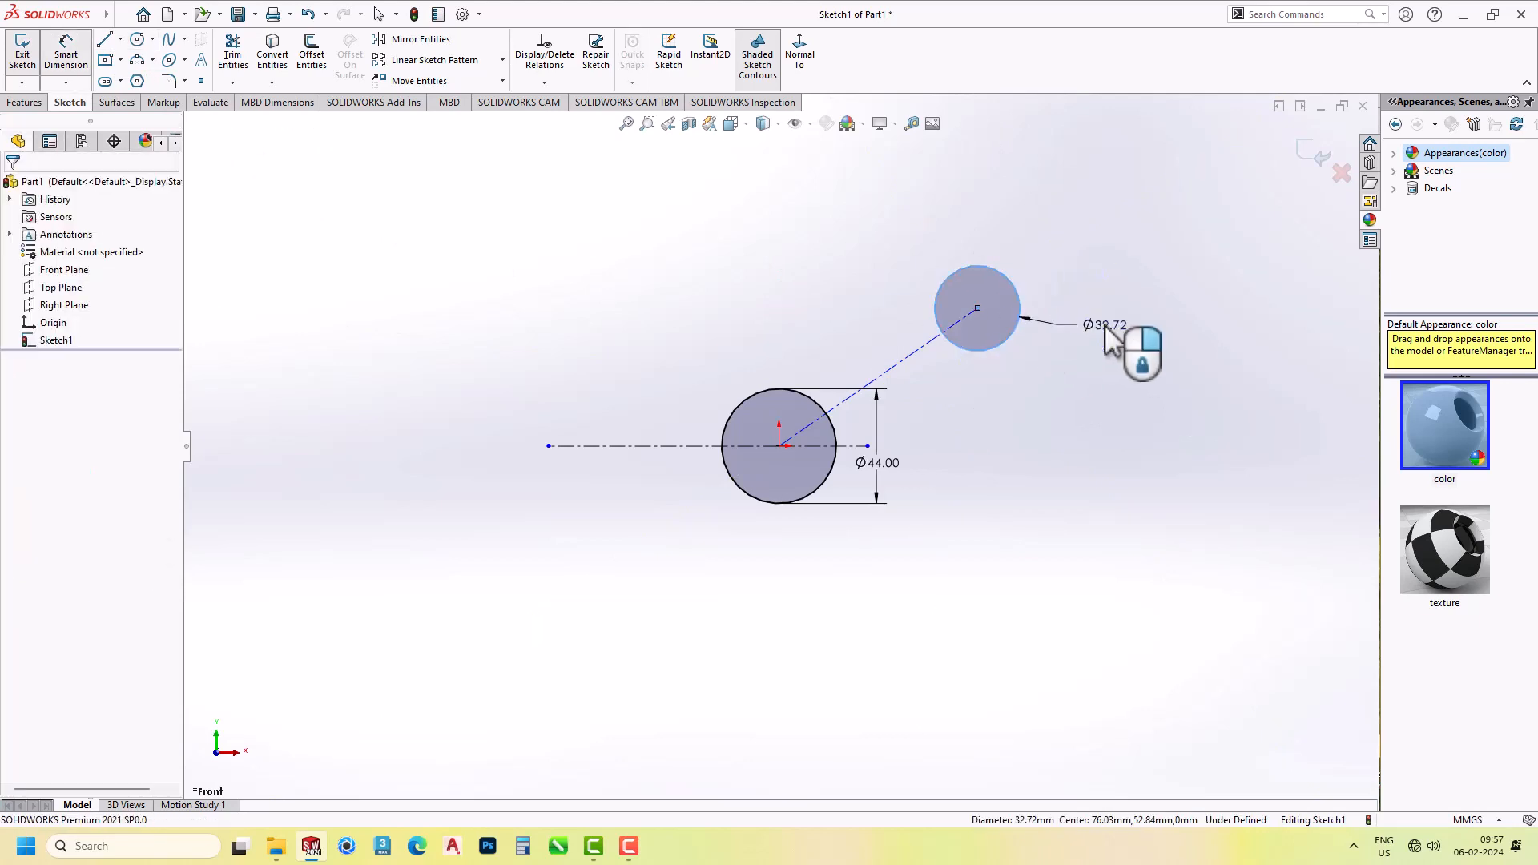
pyautogui.click(1104, 324)
pyautogui.write('50')
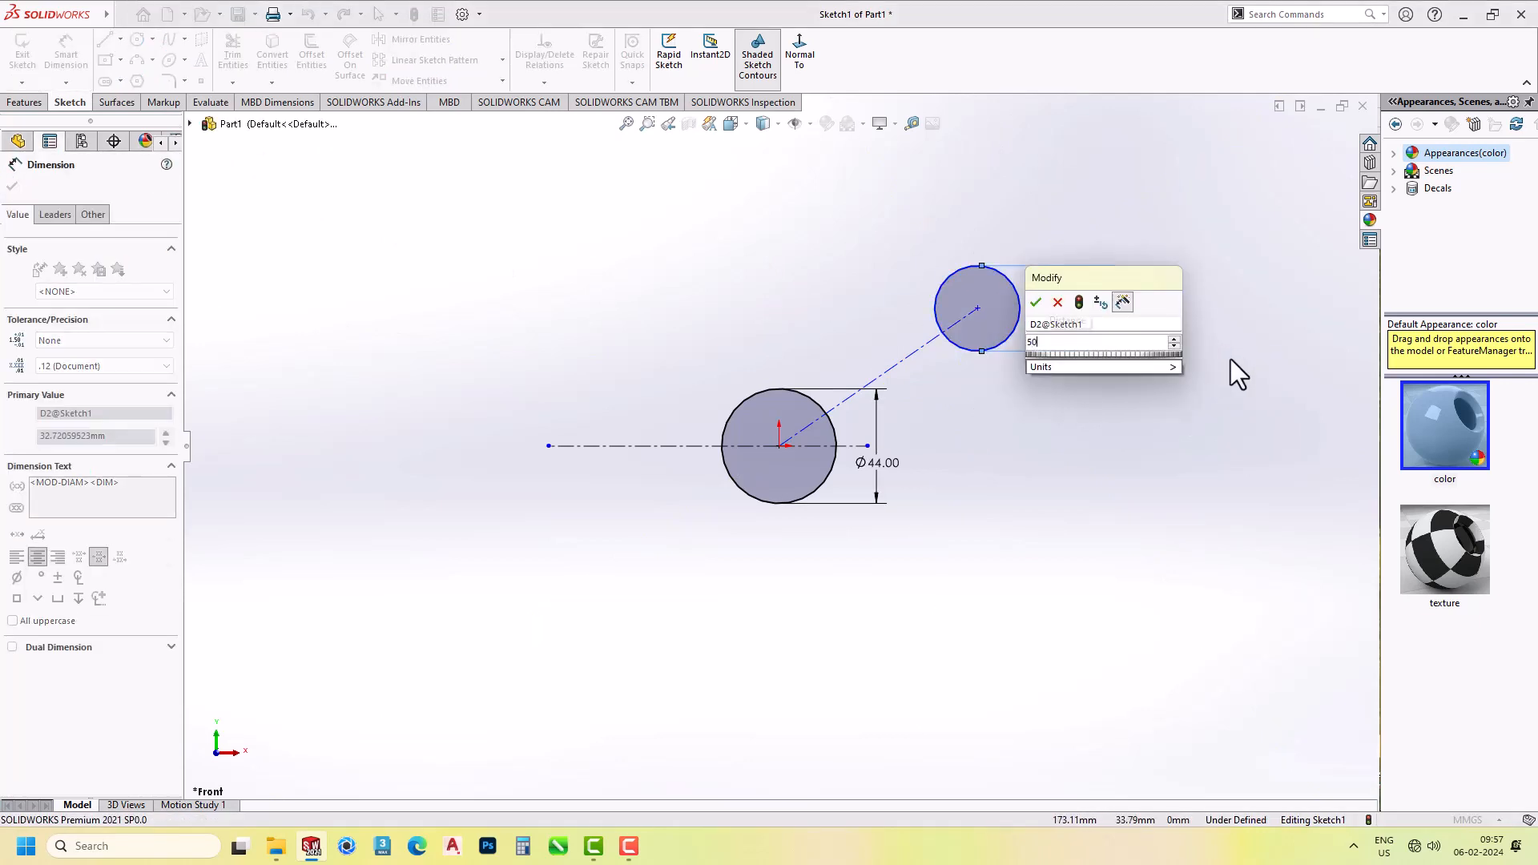
pyautogui.press('Return')
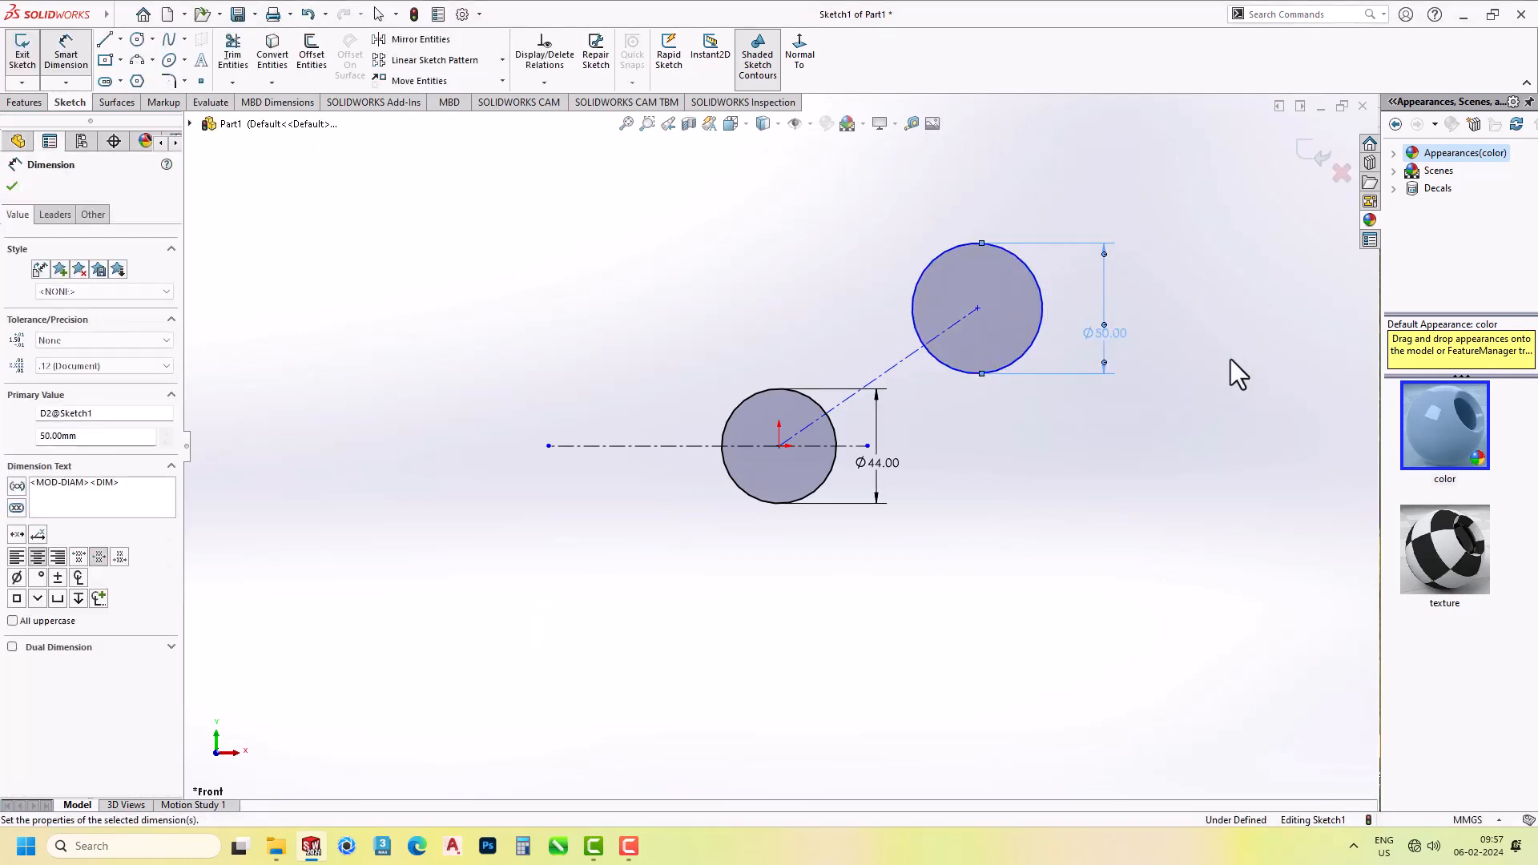
# Dimension the angle between the inclined centerline and the right horizontal centerline as 51°.
pyautogui.click(898, 368)
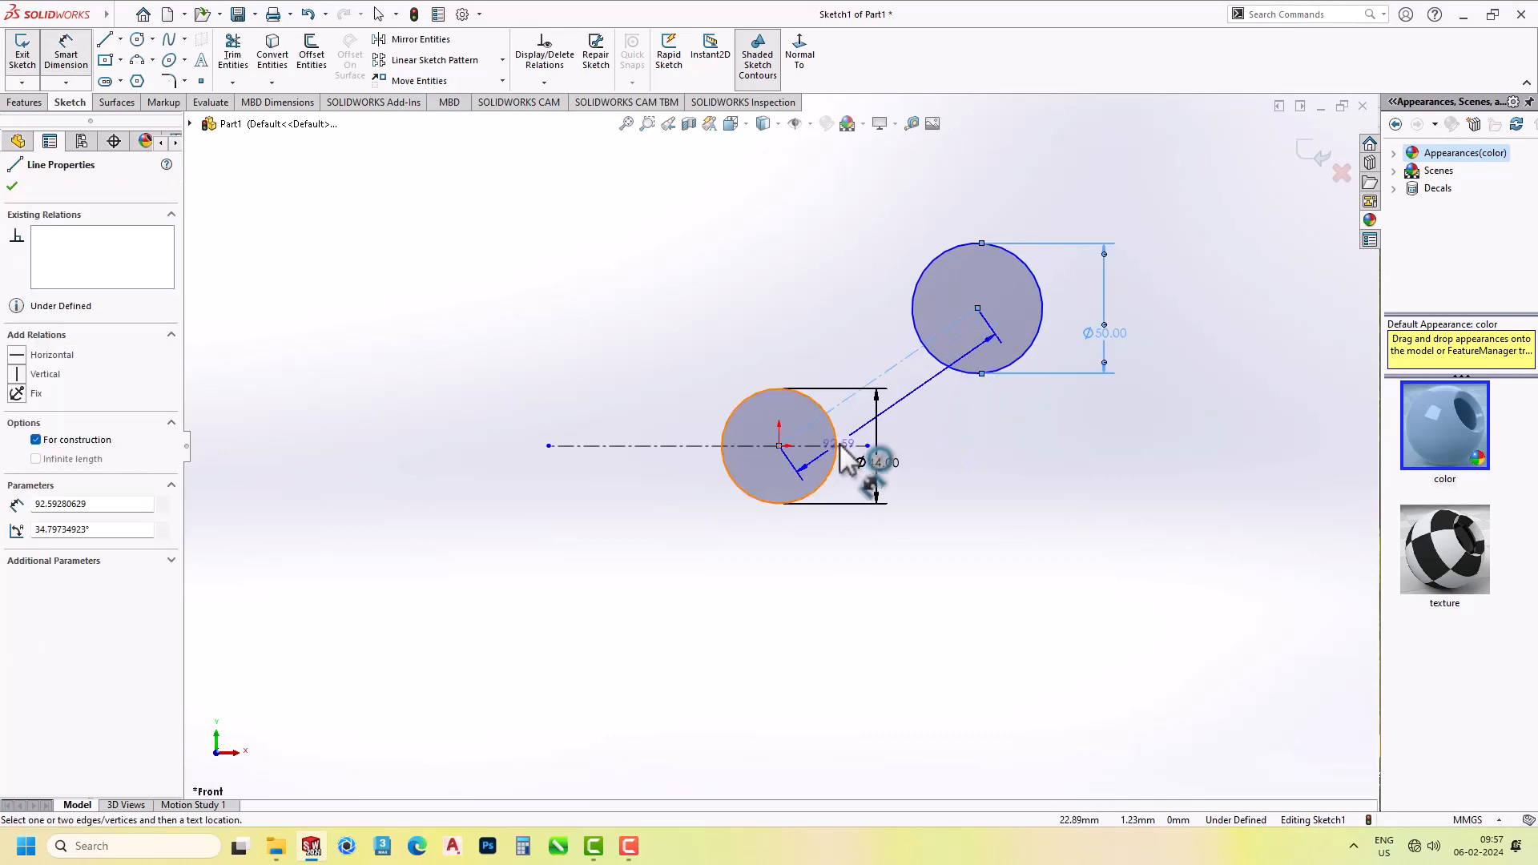
pyautogui.click(852, 446)
pyautogui.click(852, 438)
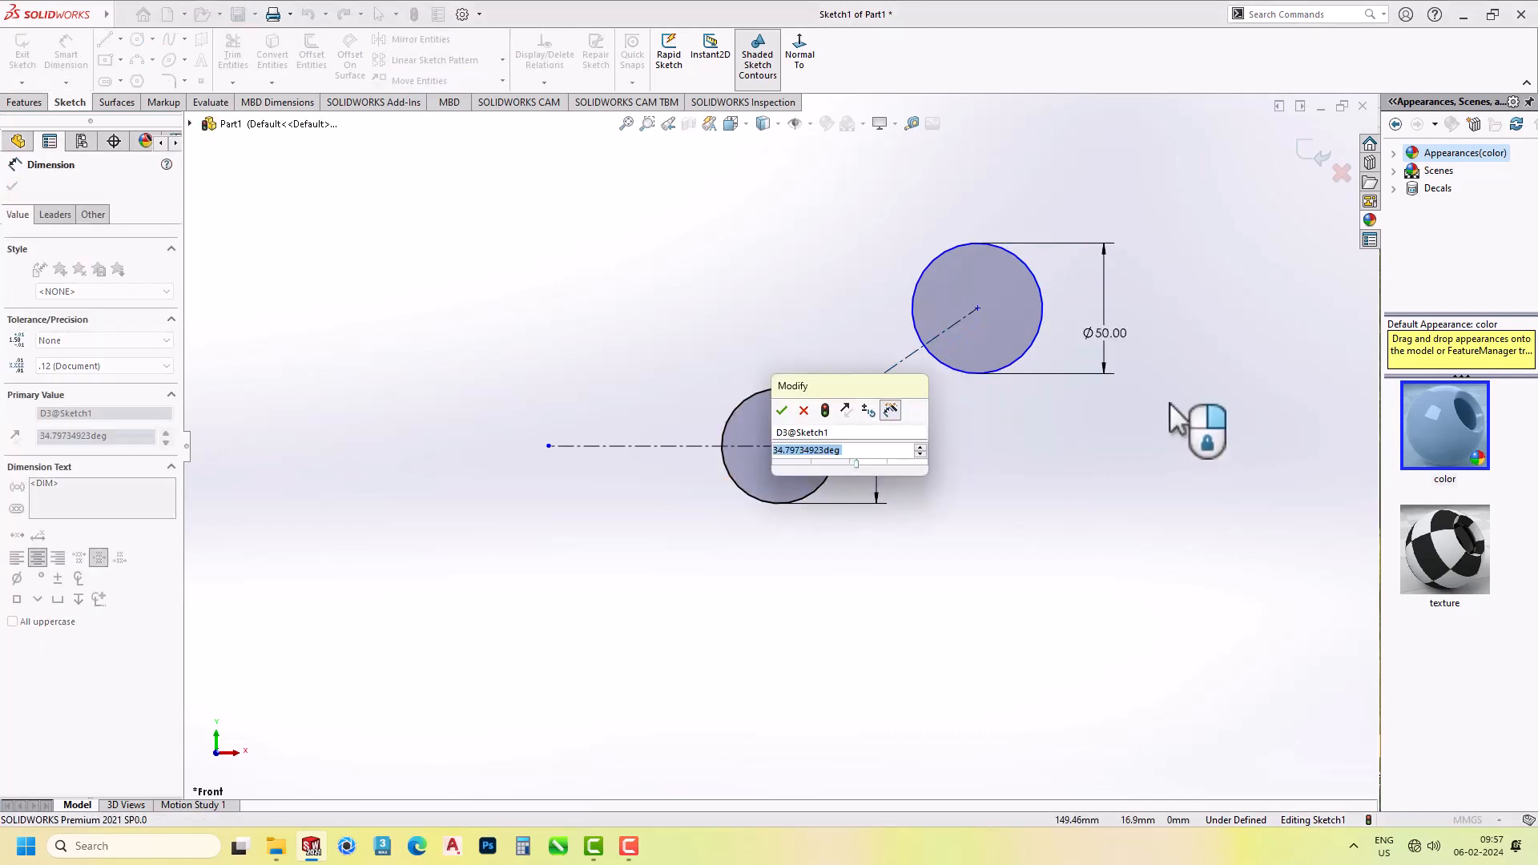
pyautogui.write('51')
pyautogui.press('Return')
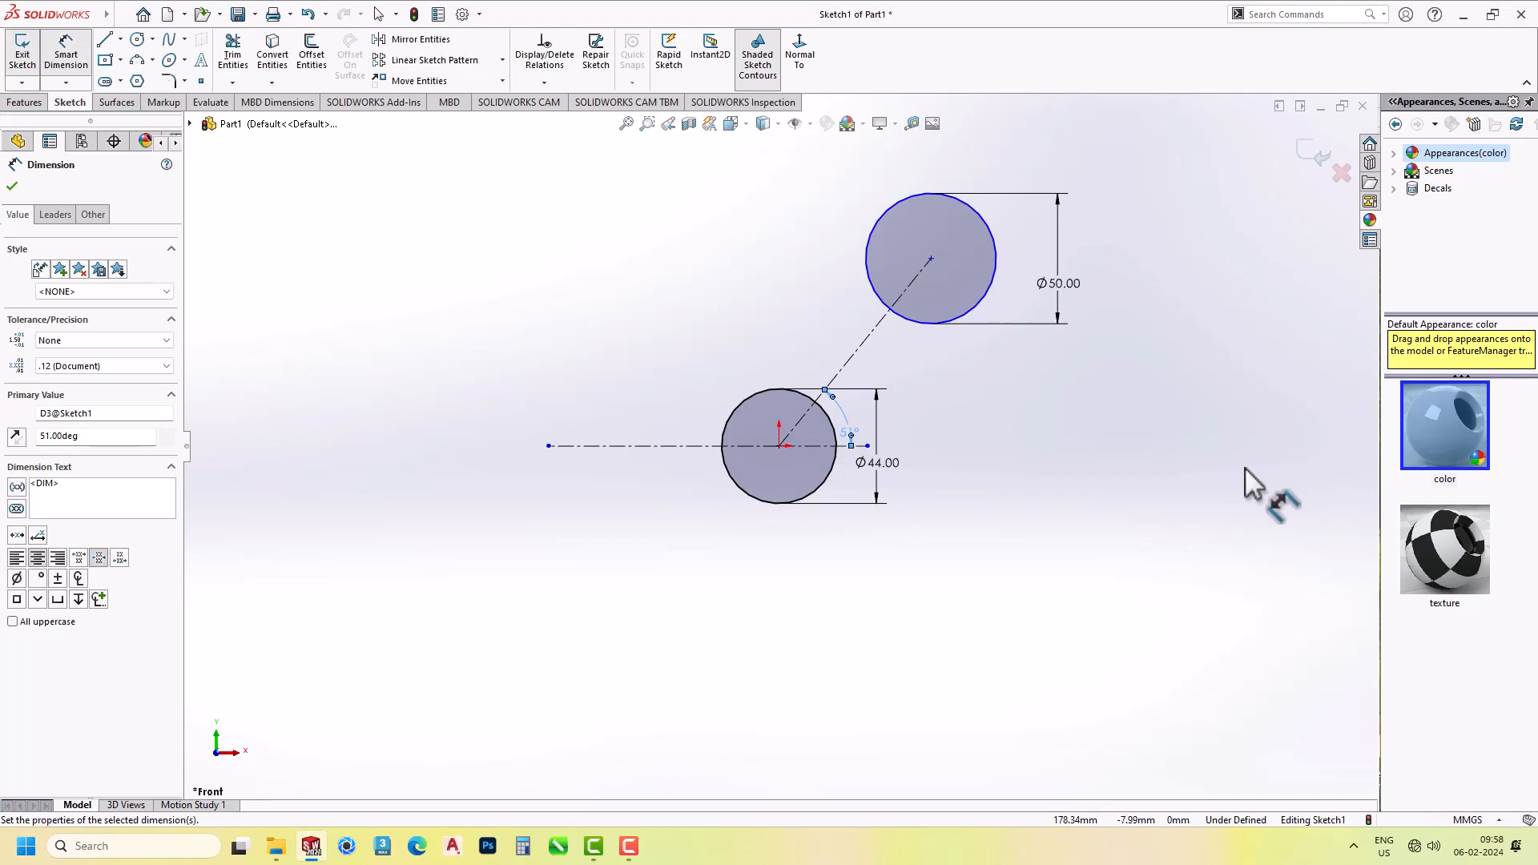
# Set the inclined centerline's length to 127 mm with an aligned dimension.
pyautogui.click(920, 282)
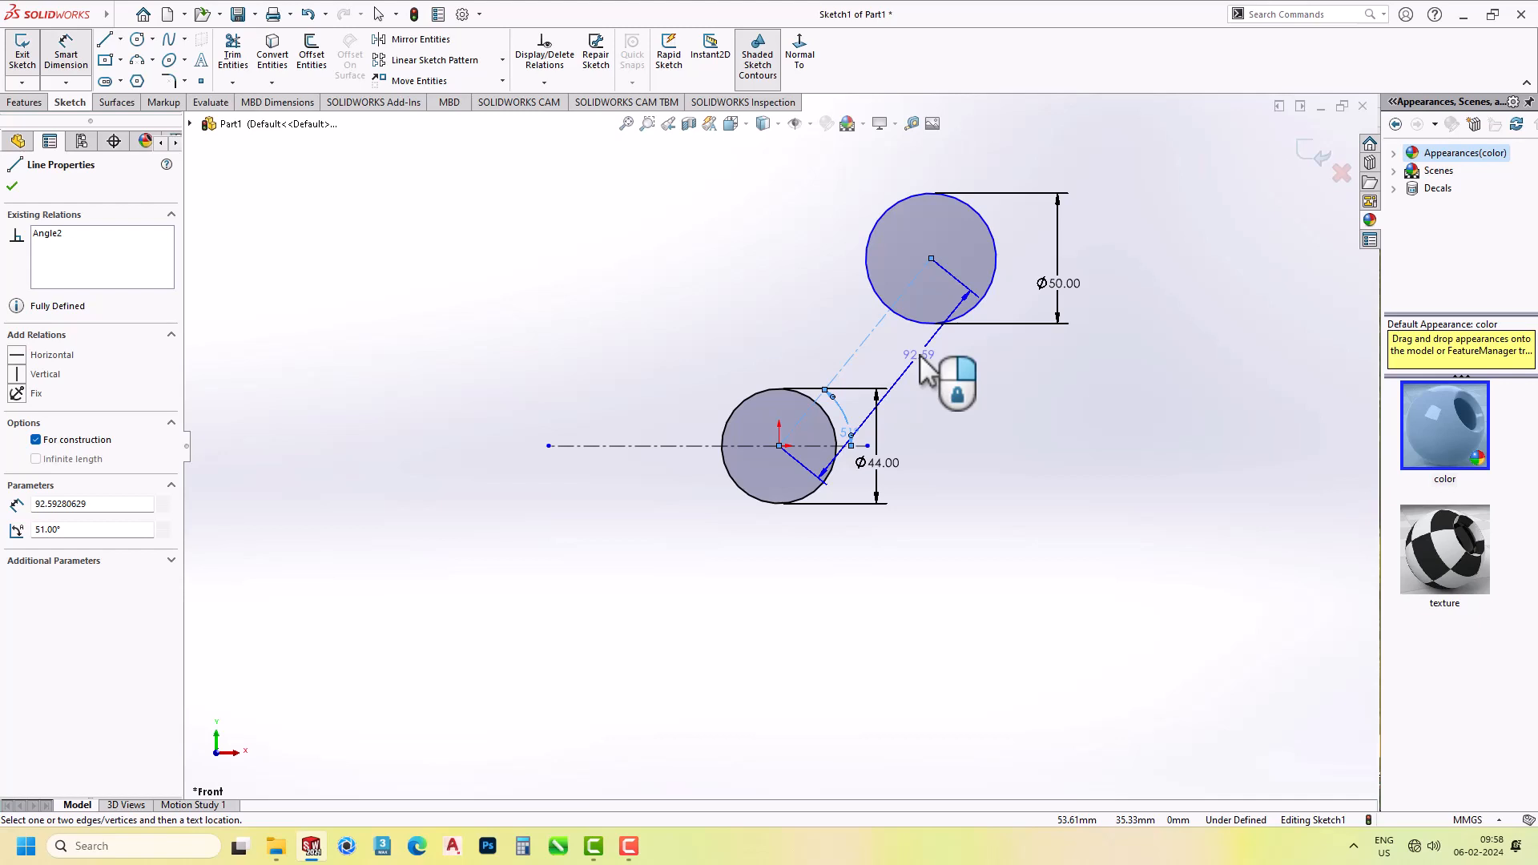
pyautogui.click(919, 354)
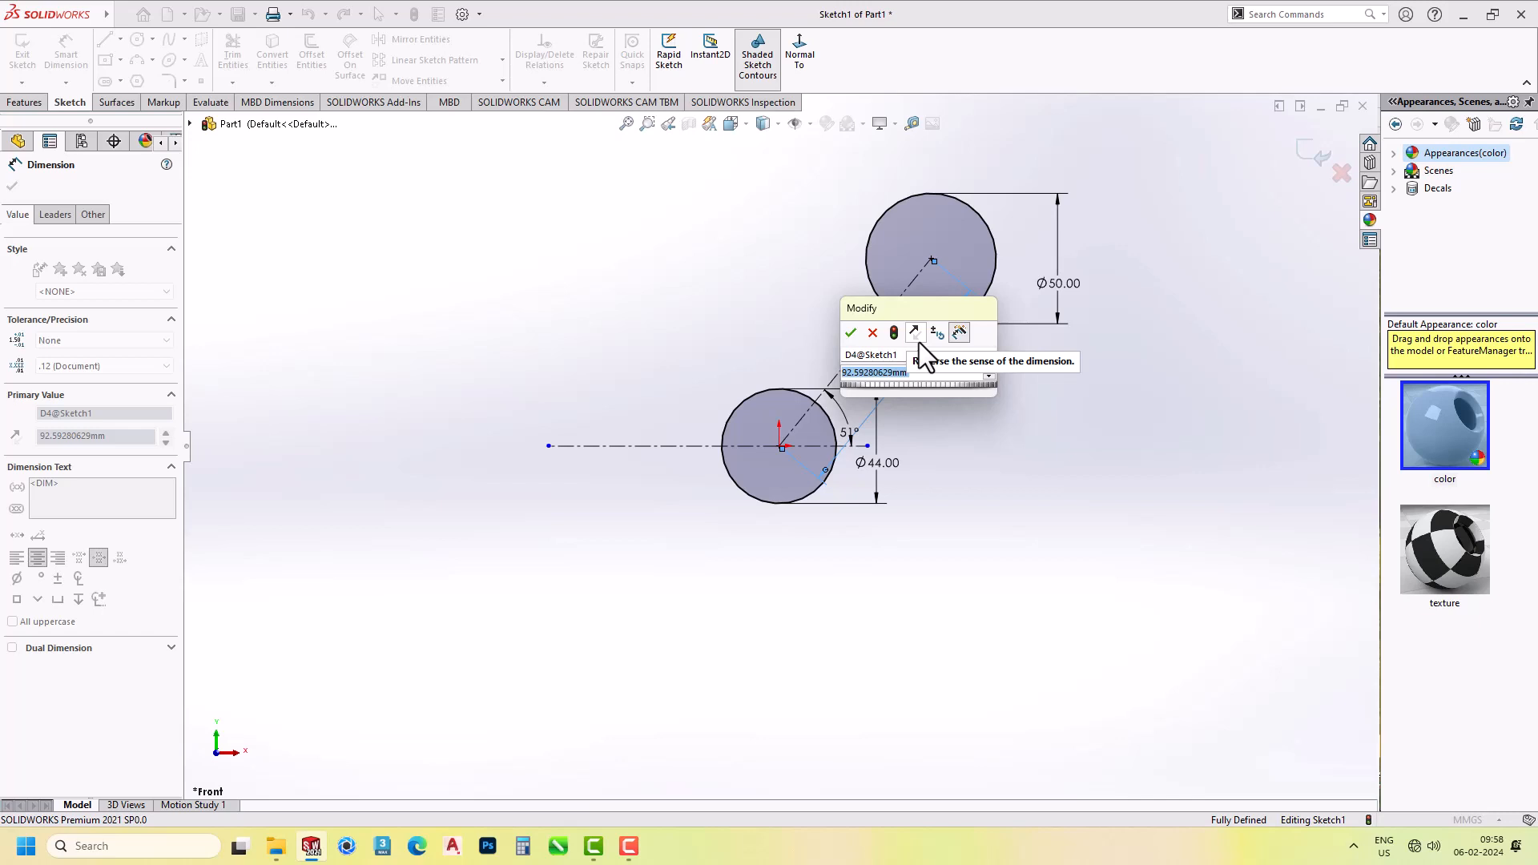
pyautogui.write('127')
pyautogui.press('Return')
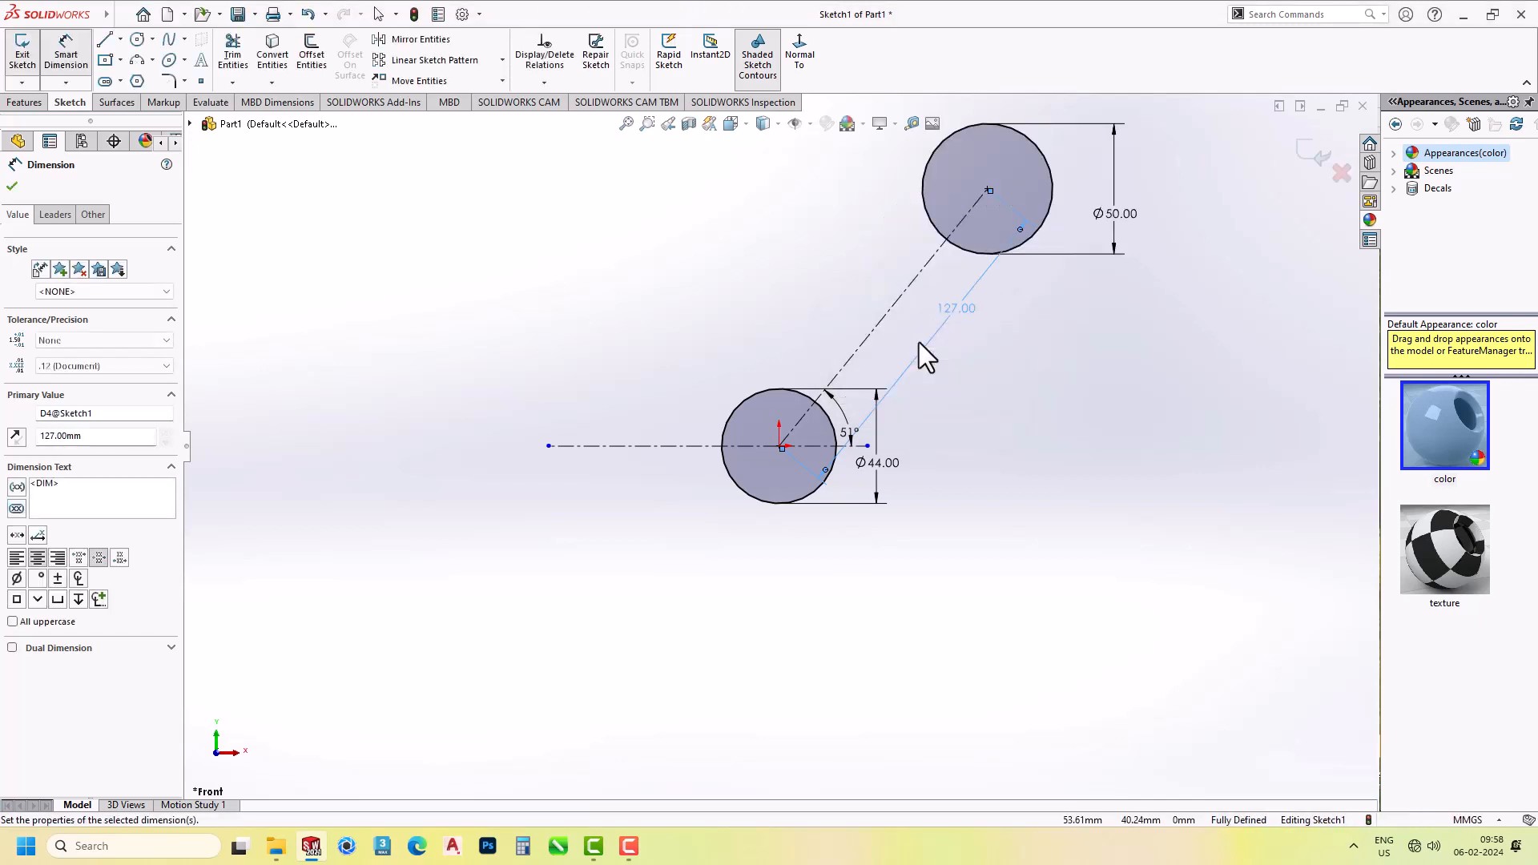
pyautogui.scroll(2, 919, 349)
pyautogui.scroll(-1, 917, 357)
pyautogui.press('Escape')
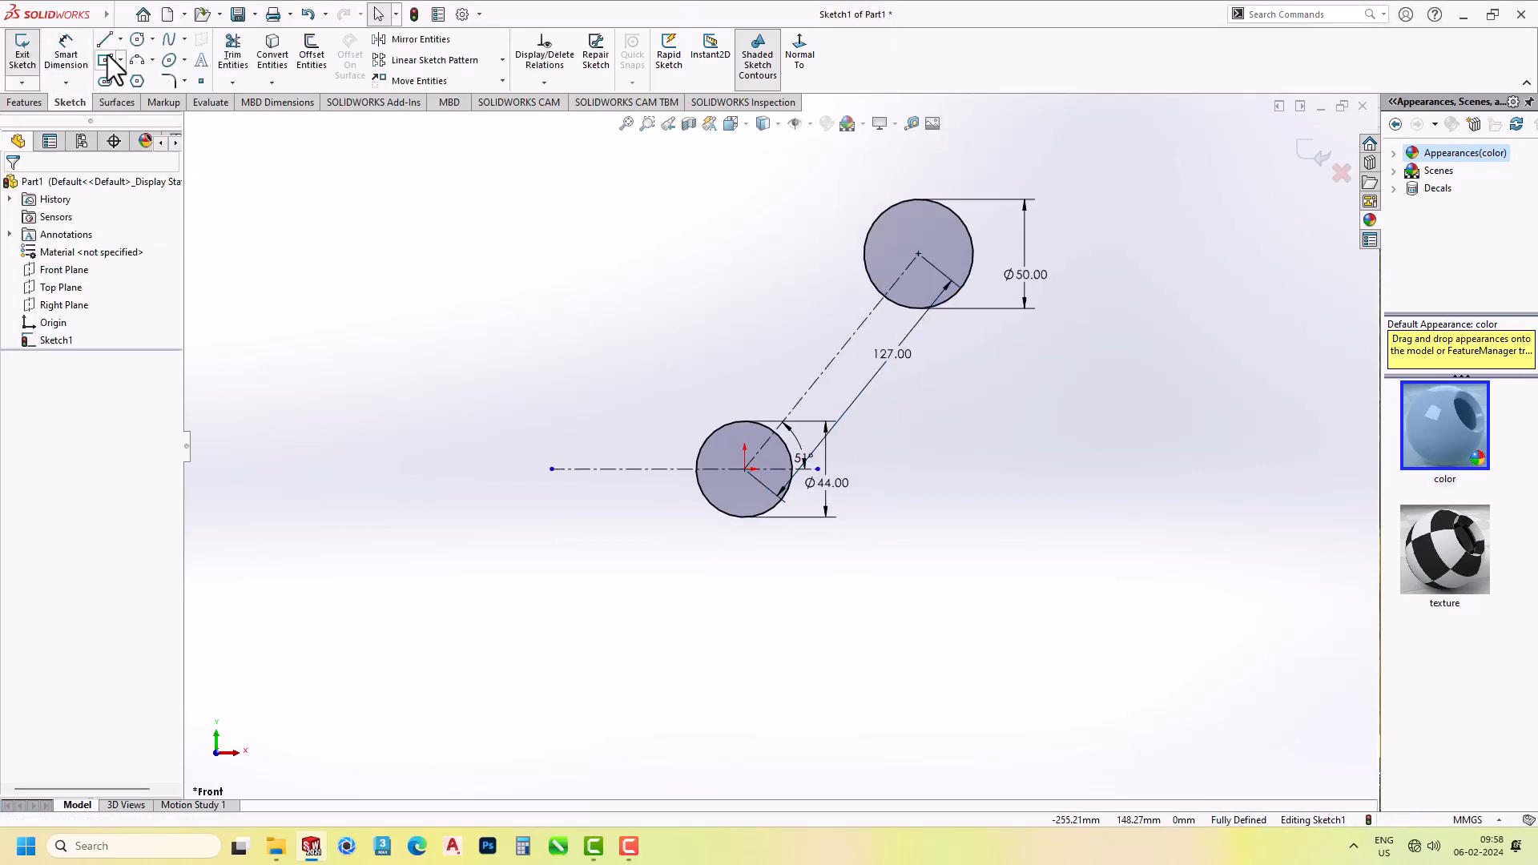
# Sketch a circle concentric with the 50 mm circle and set its diameter to 21 mm.
pyautogui.click(137, 39)
pyautogui.click(918, 254)
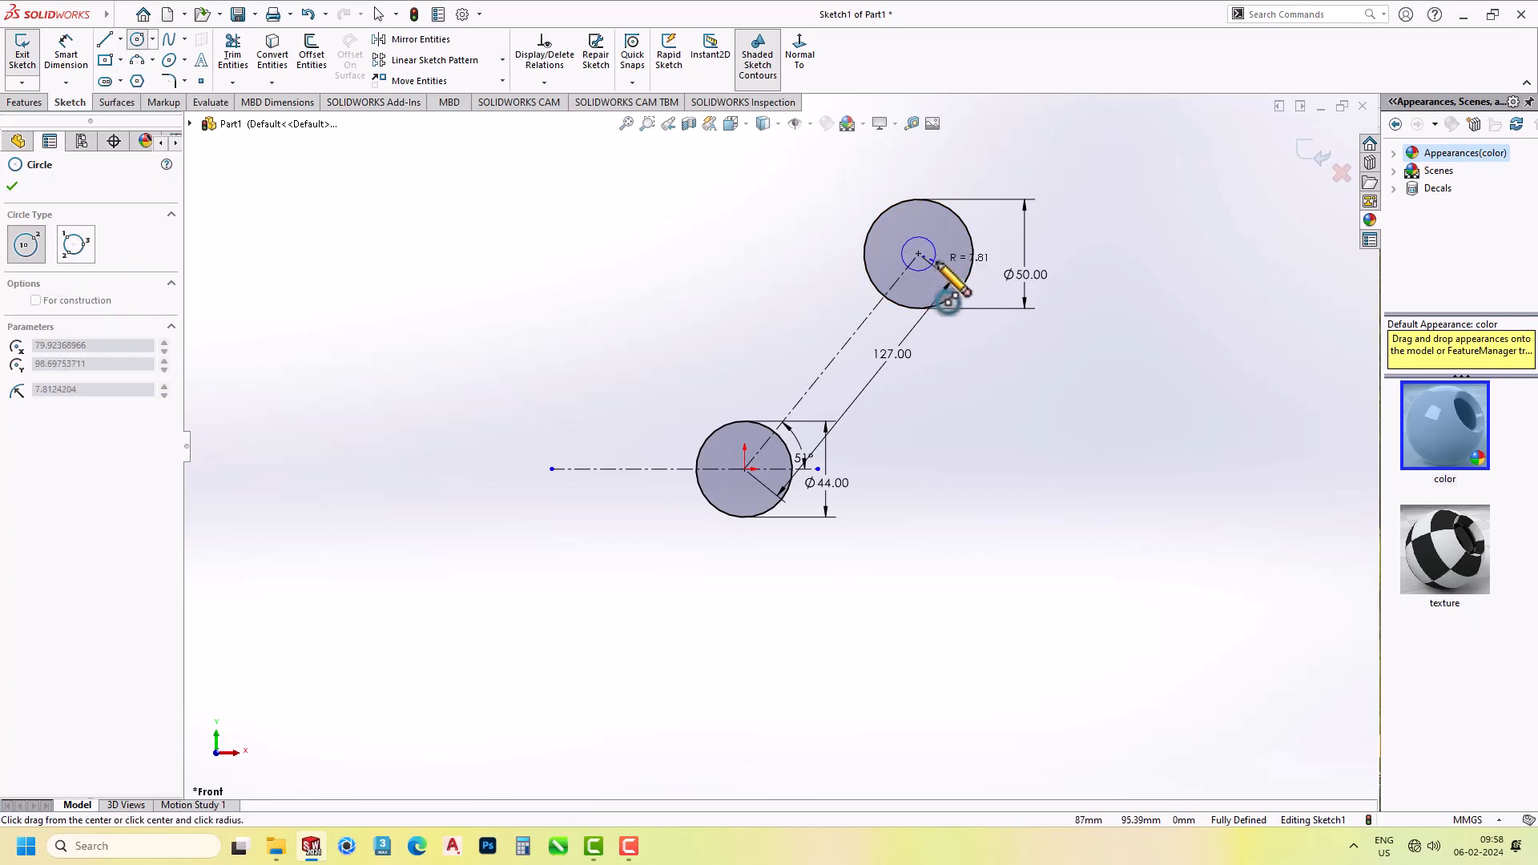
pyautogui.click(935, 270)
pyautogui.moveTo(1036, 352); pyautogui.dragTo(1033, 296, button='right')
pyautogui.click(936, 235)
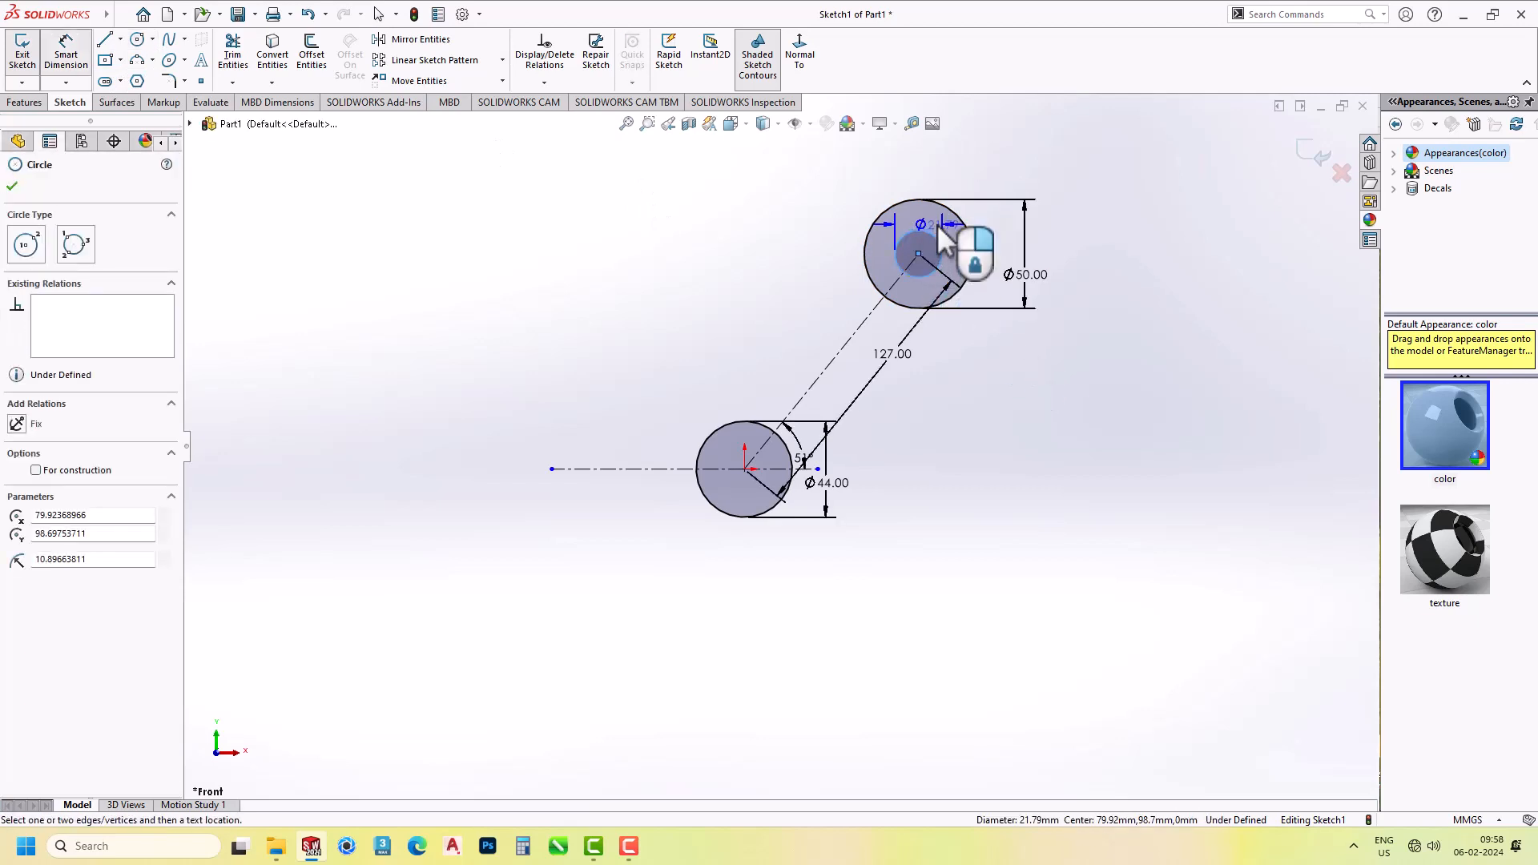
pyautogui.click(937, 229)
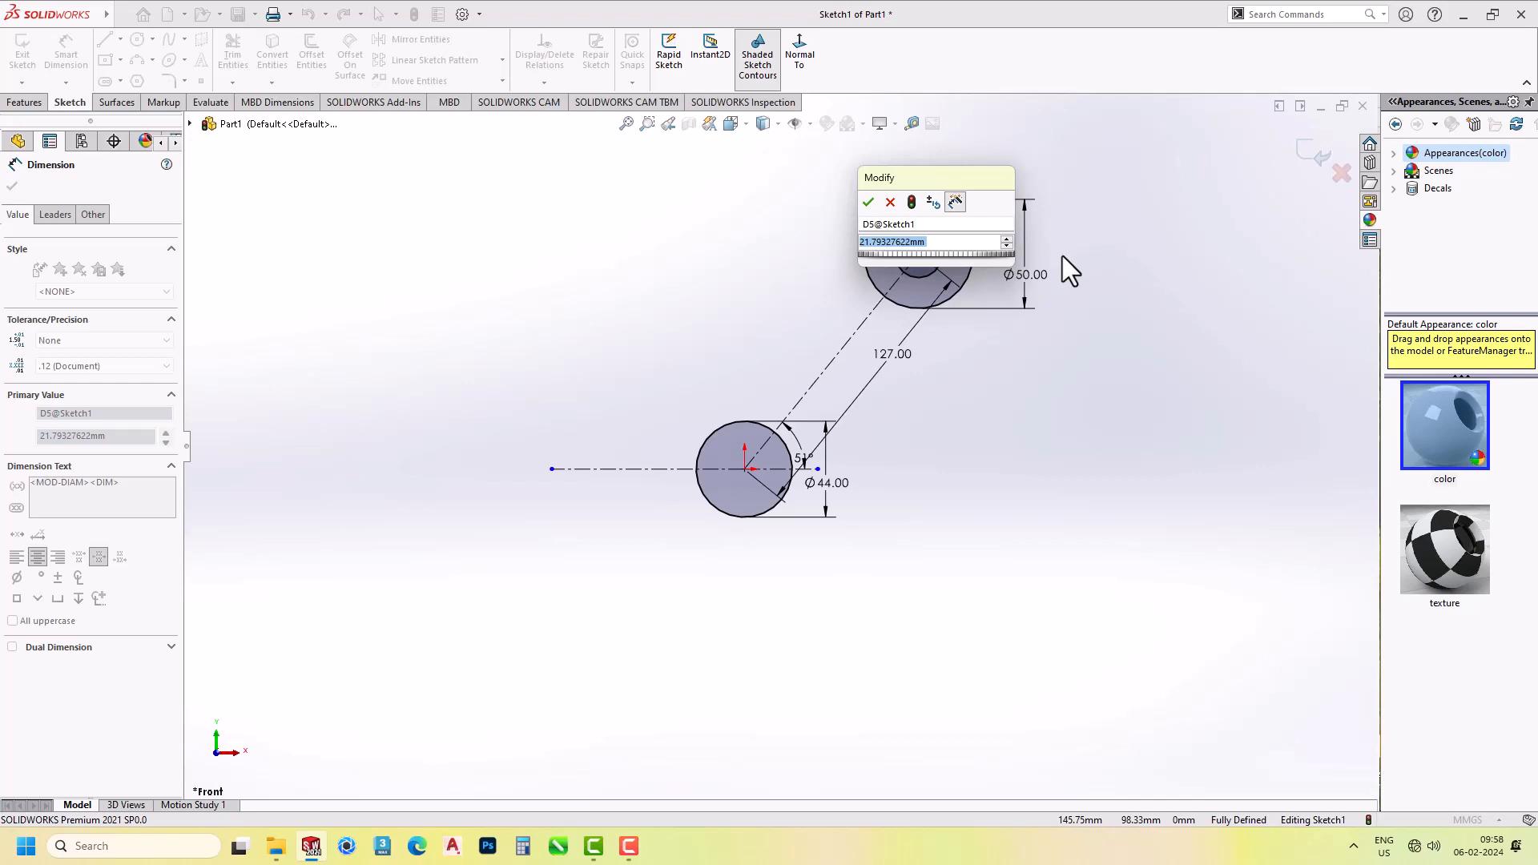
pyautogui.write('21')
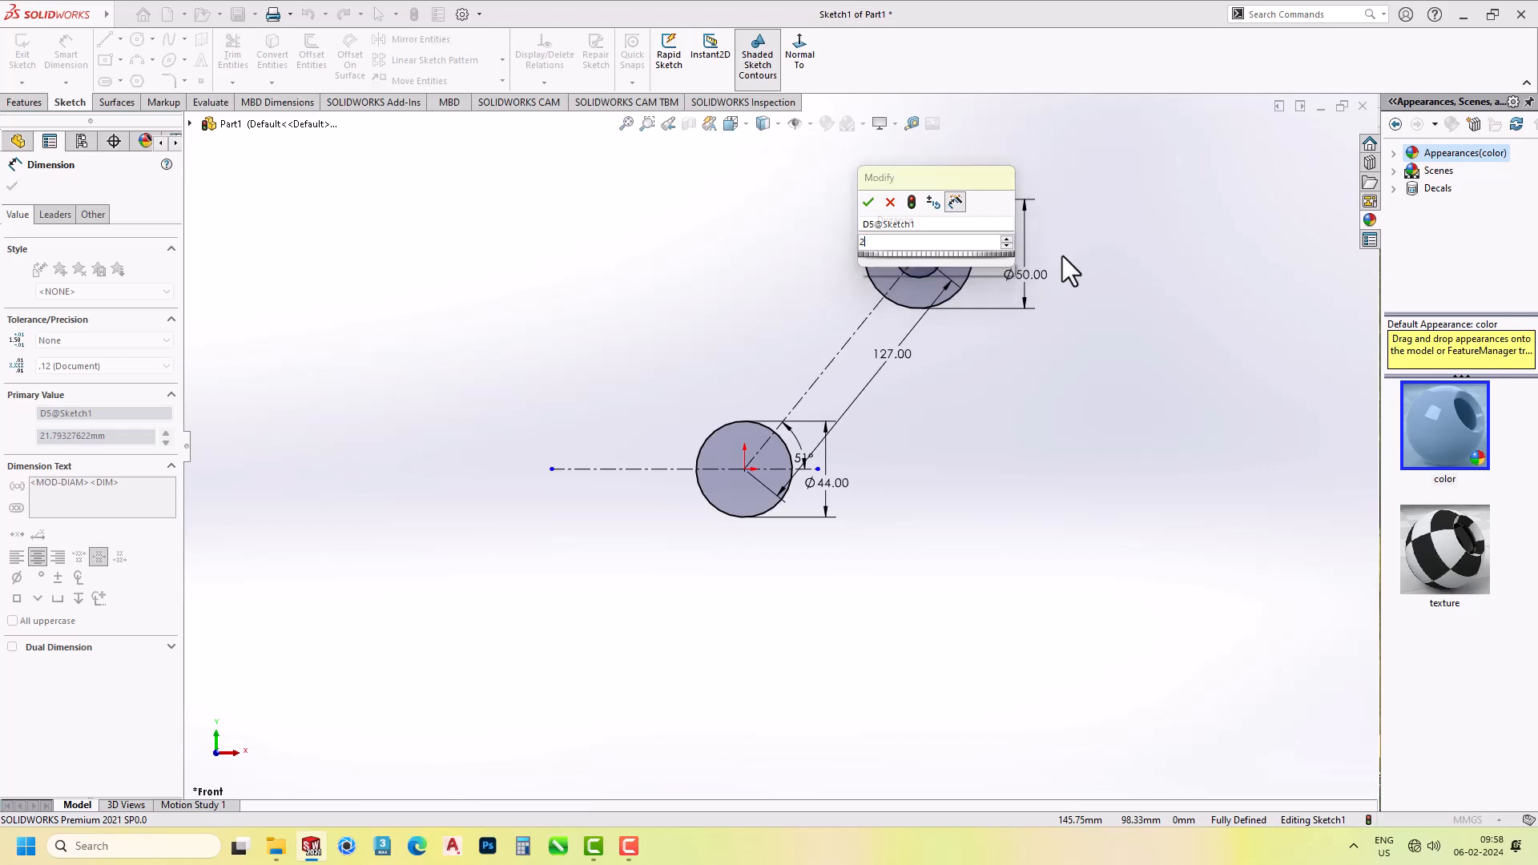
pyautogui.press('Return')
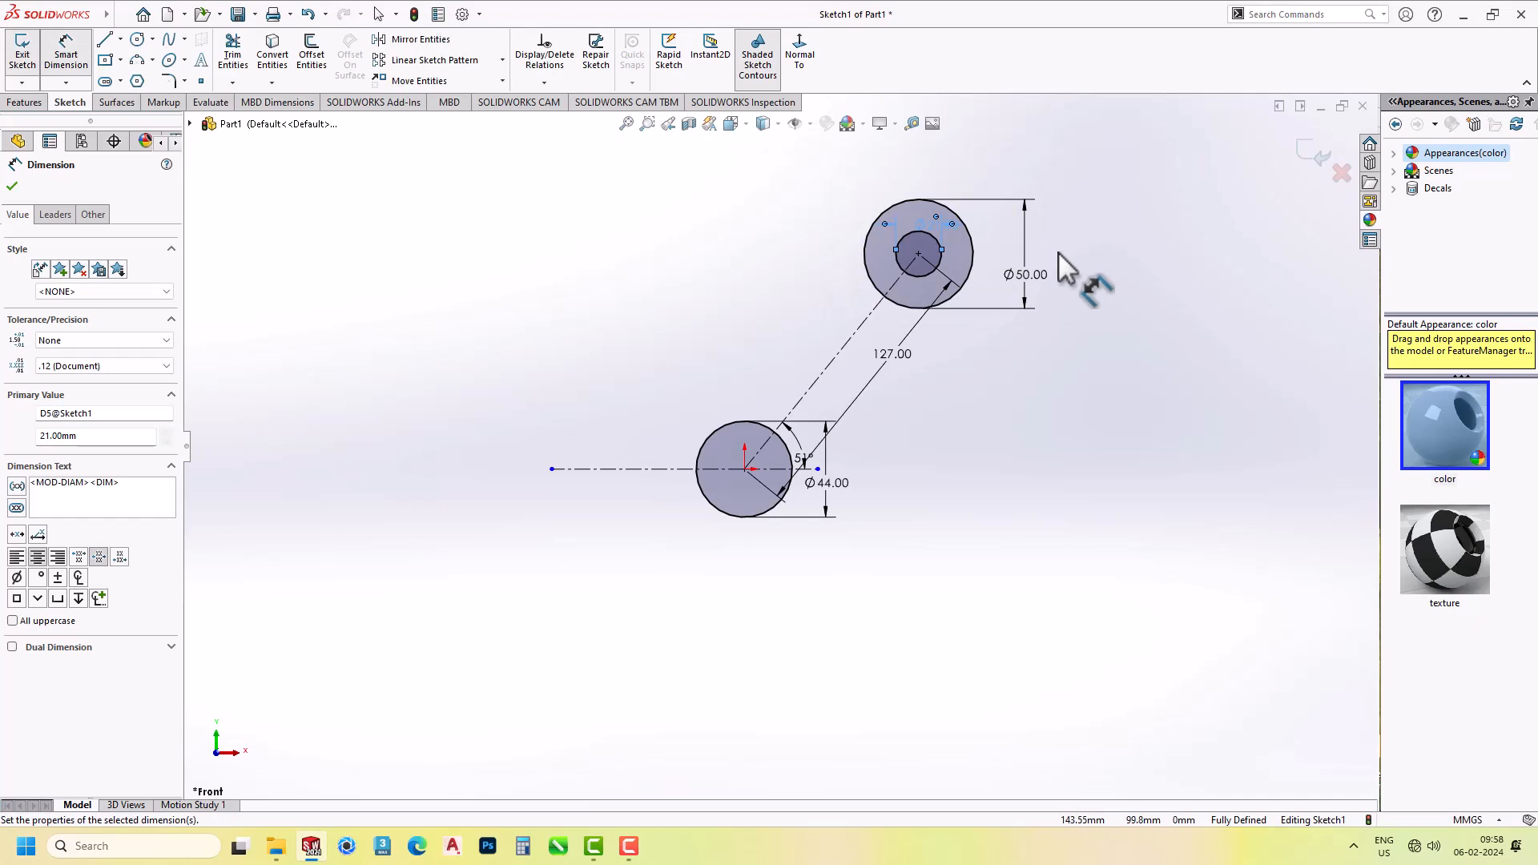
# Reposition the 21 mm diameter dimension just below the inner circle and end dimensioning.
pyautogui.scroll(-2, 905, 233)
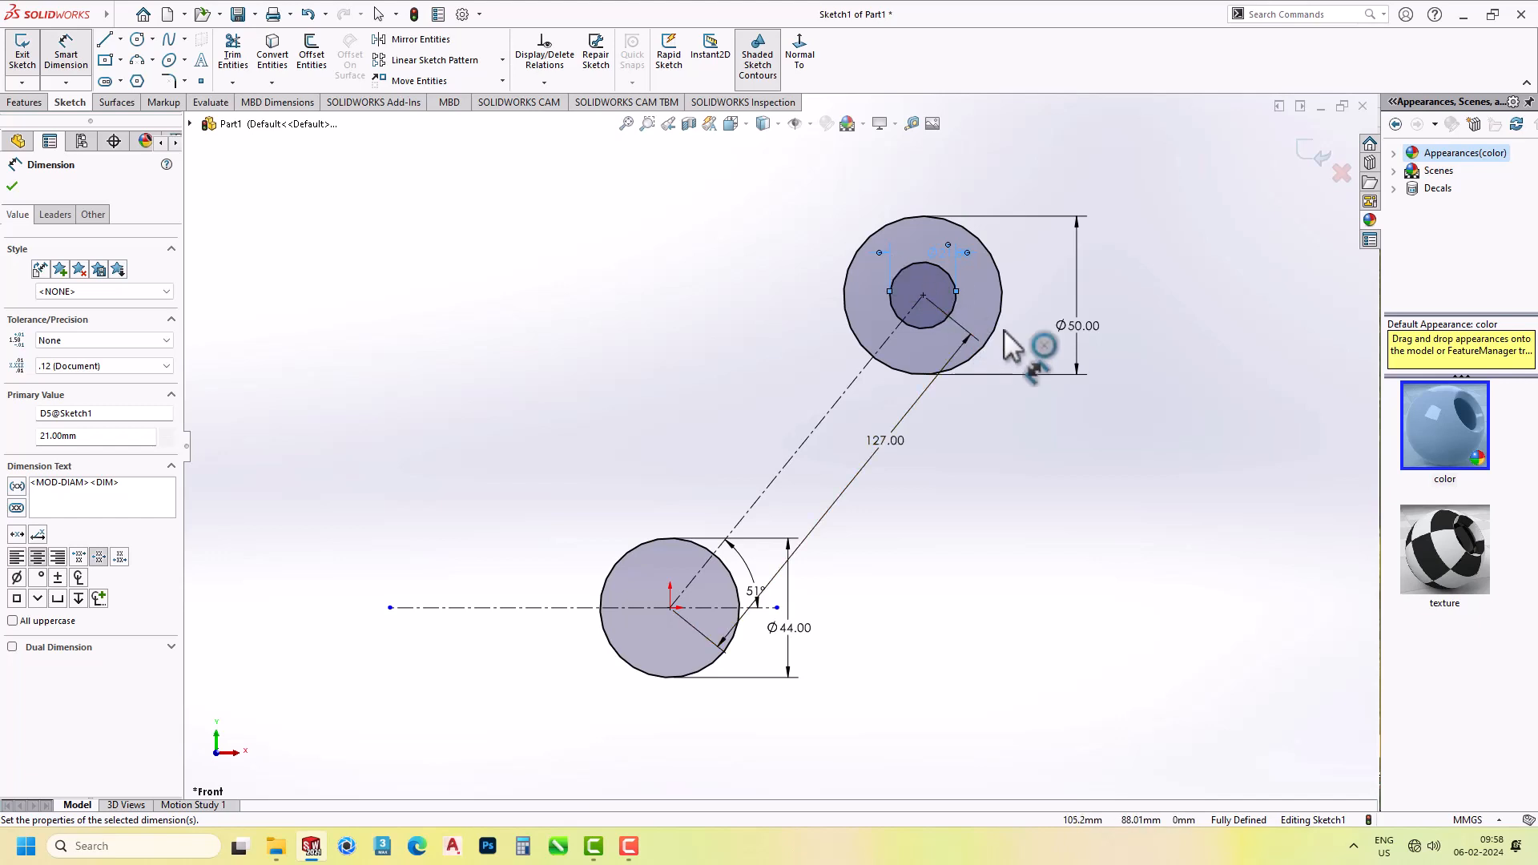
pyautogui.moveTo(953, 253); pyautogui.dragTo(975, 314)
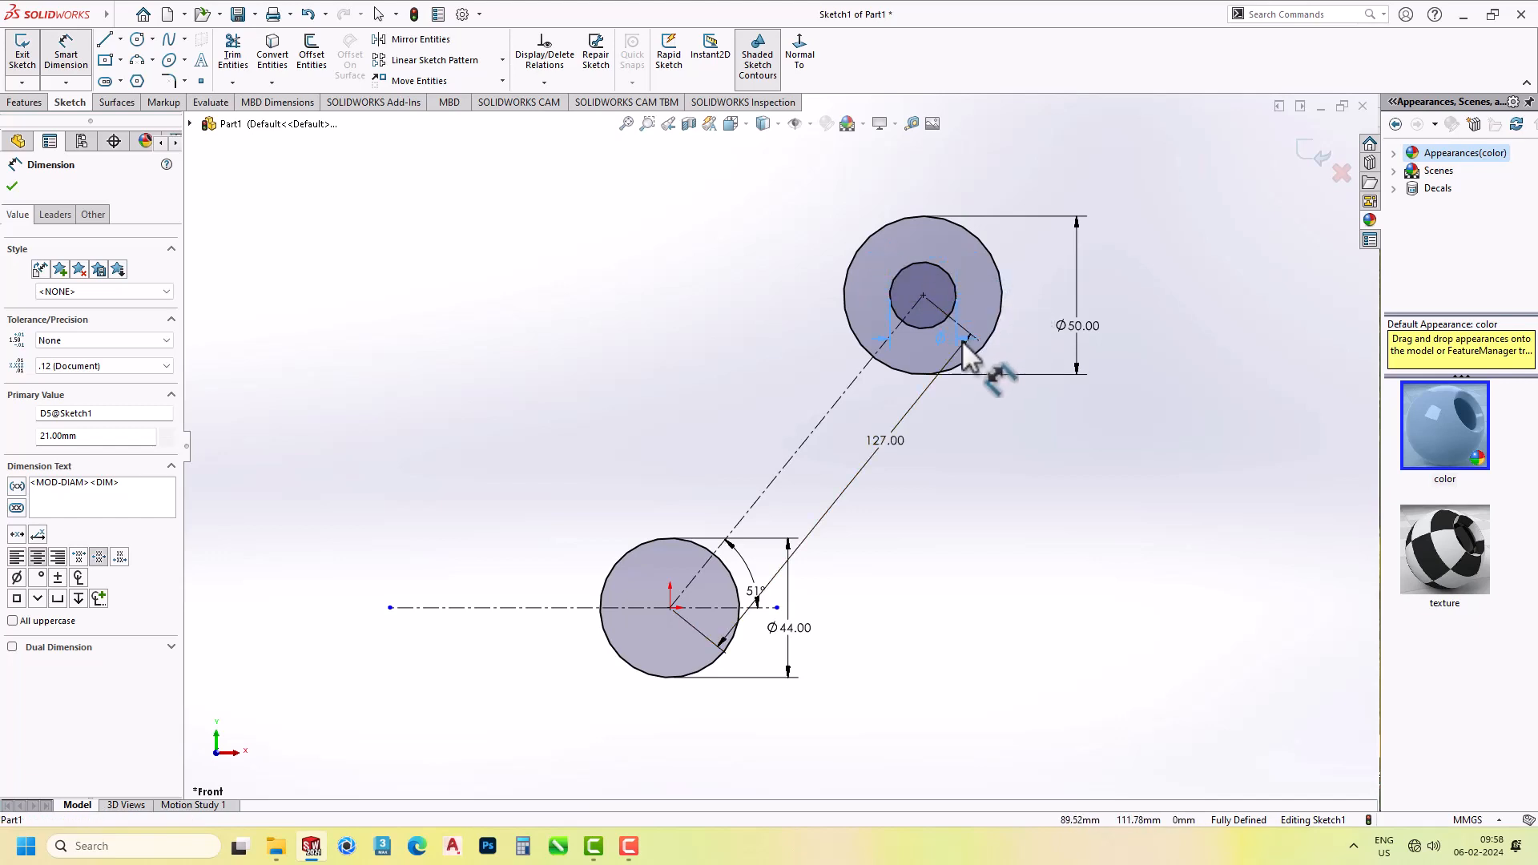
pyautogui.scroll(-3, 953, 368)
pyautogui.press('Escape')
pyautogui.scroll(-1, 673, 480)
pyautogui.scroll(1, 636, 463)
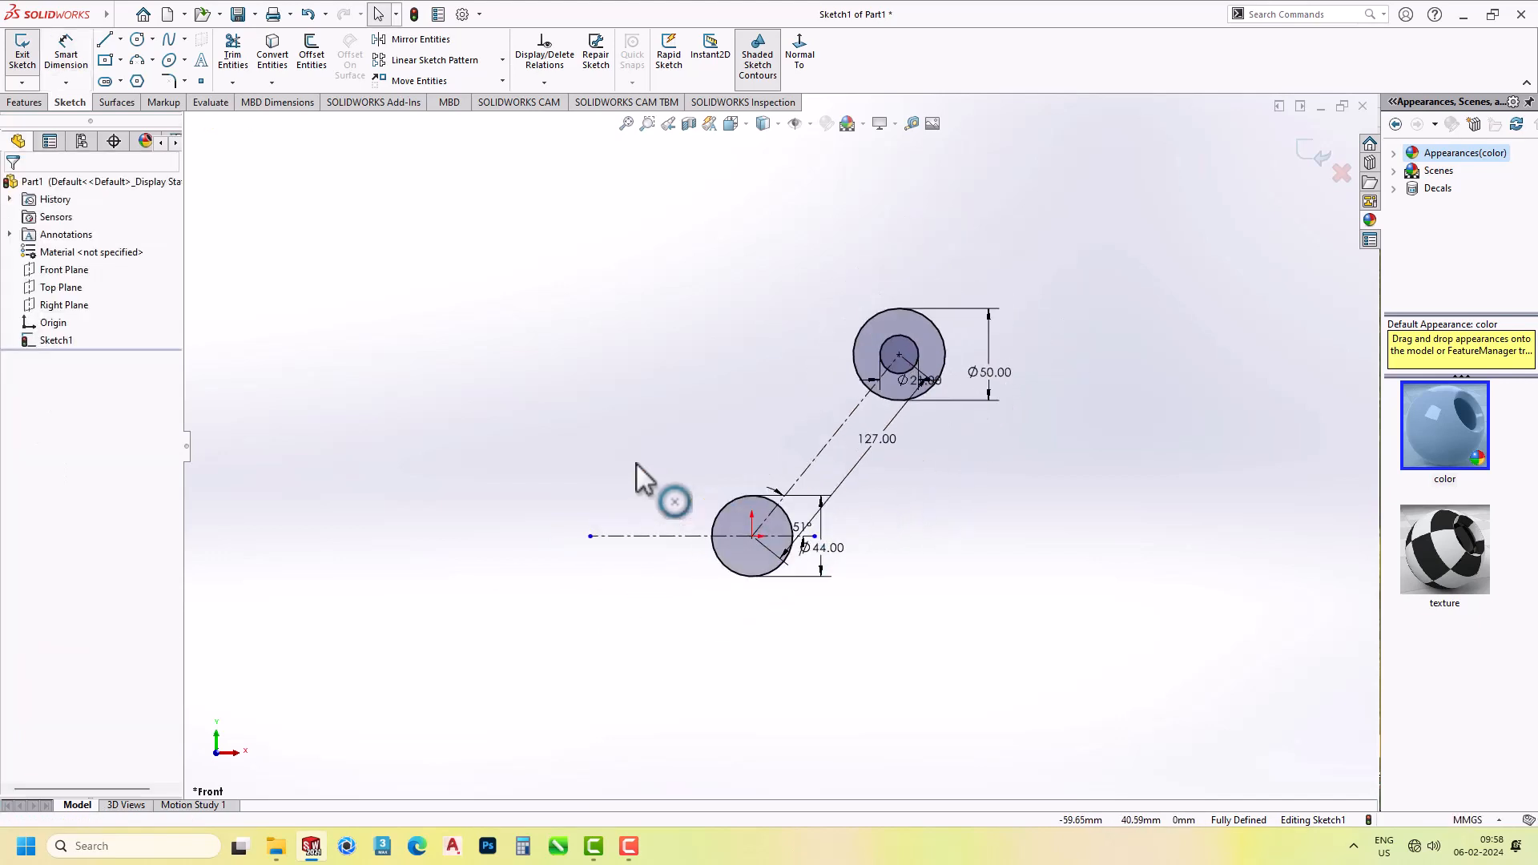
# Sketch a circle about 137 mm in diameter centred on the horizontal centerline about 39 mm left of the origin, and extend that centerline farther left.
pyautogui.scroll(1, 636, 463)
pyautogui.click(137, 40)
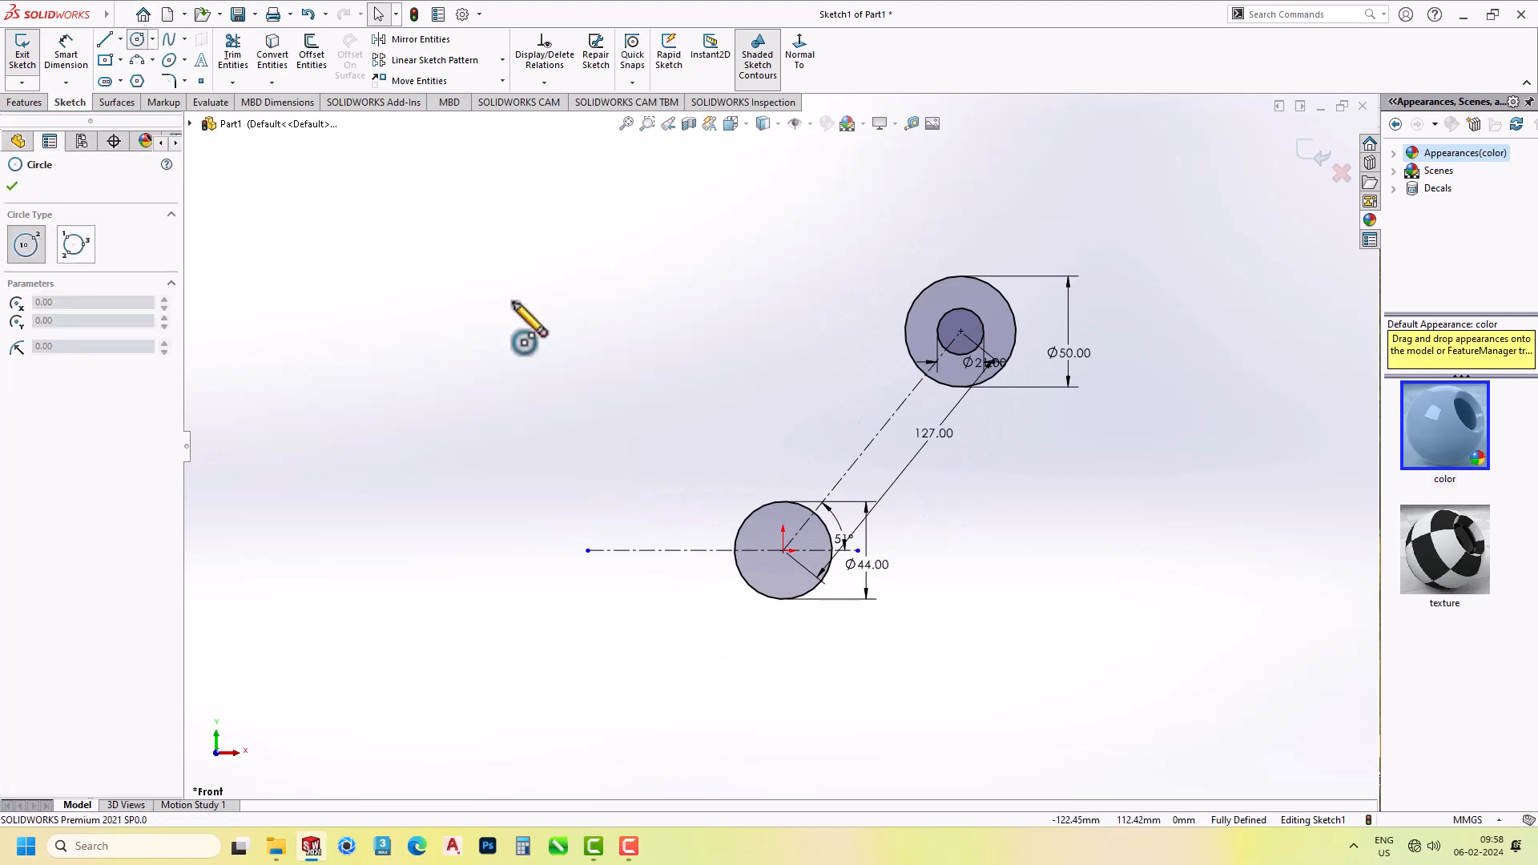
pyautogui.click(697, 550)
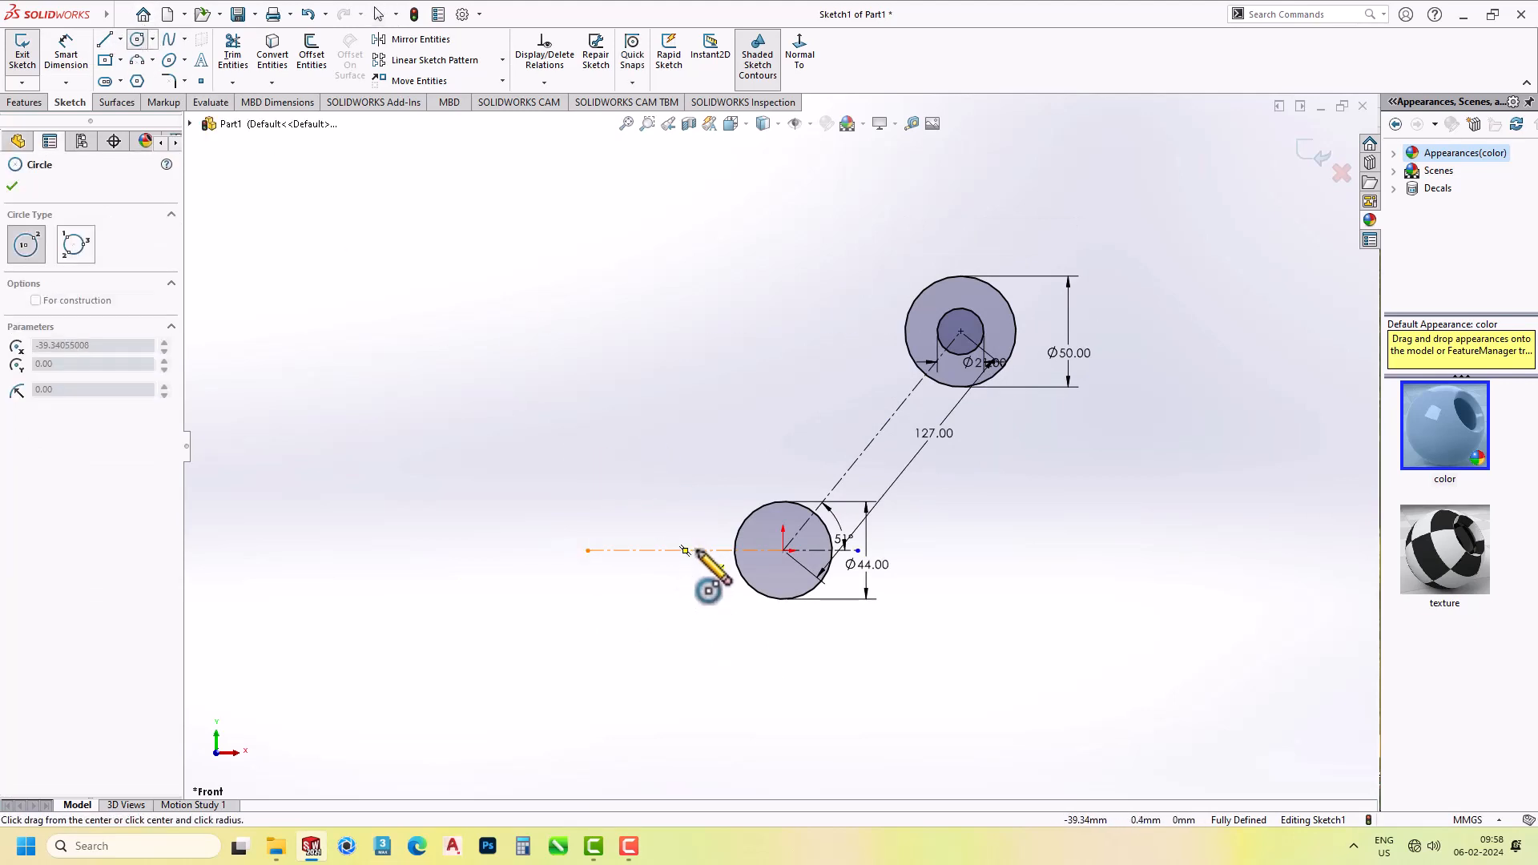
pyautogui.click(843, 594)
pyautogui.press('Escape')
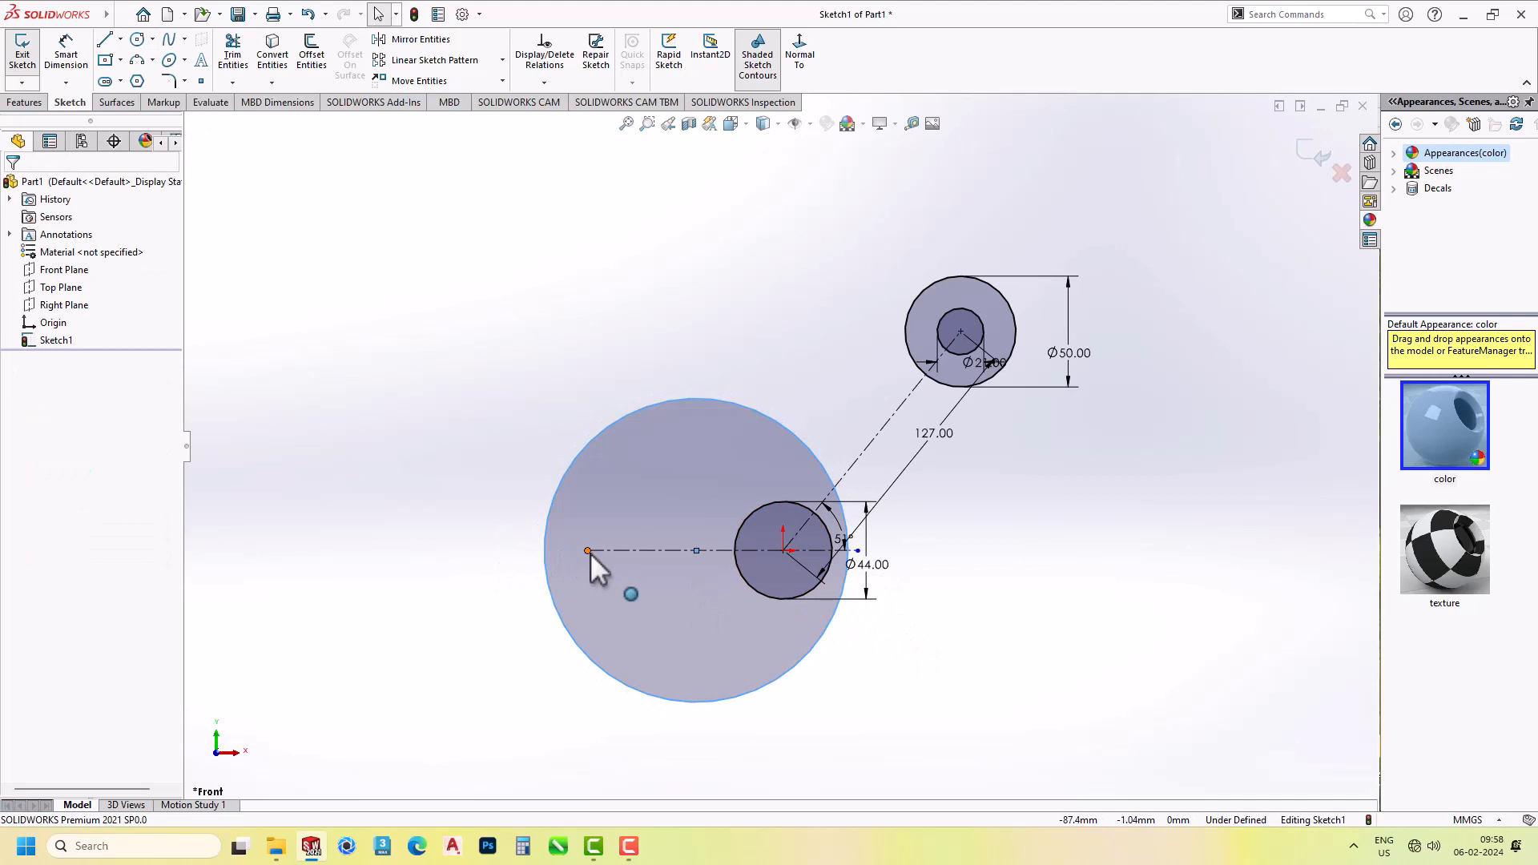
pyautogui.moveTo(588, 551); pyautogui.dragTo(380, 521)
pyautogui.click(463, 392)
# Set the diameter of the large circle on the horizontal centerline to 100 mm, placing the dimension below it.
pyautogui.moveTo(463, 392); pyautogui.dragTo(491, 127, button='right')
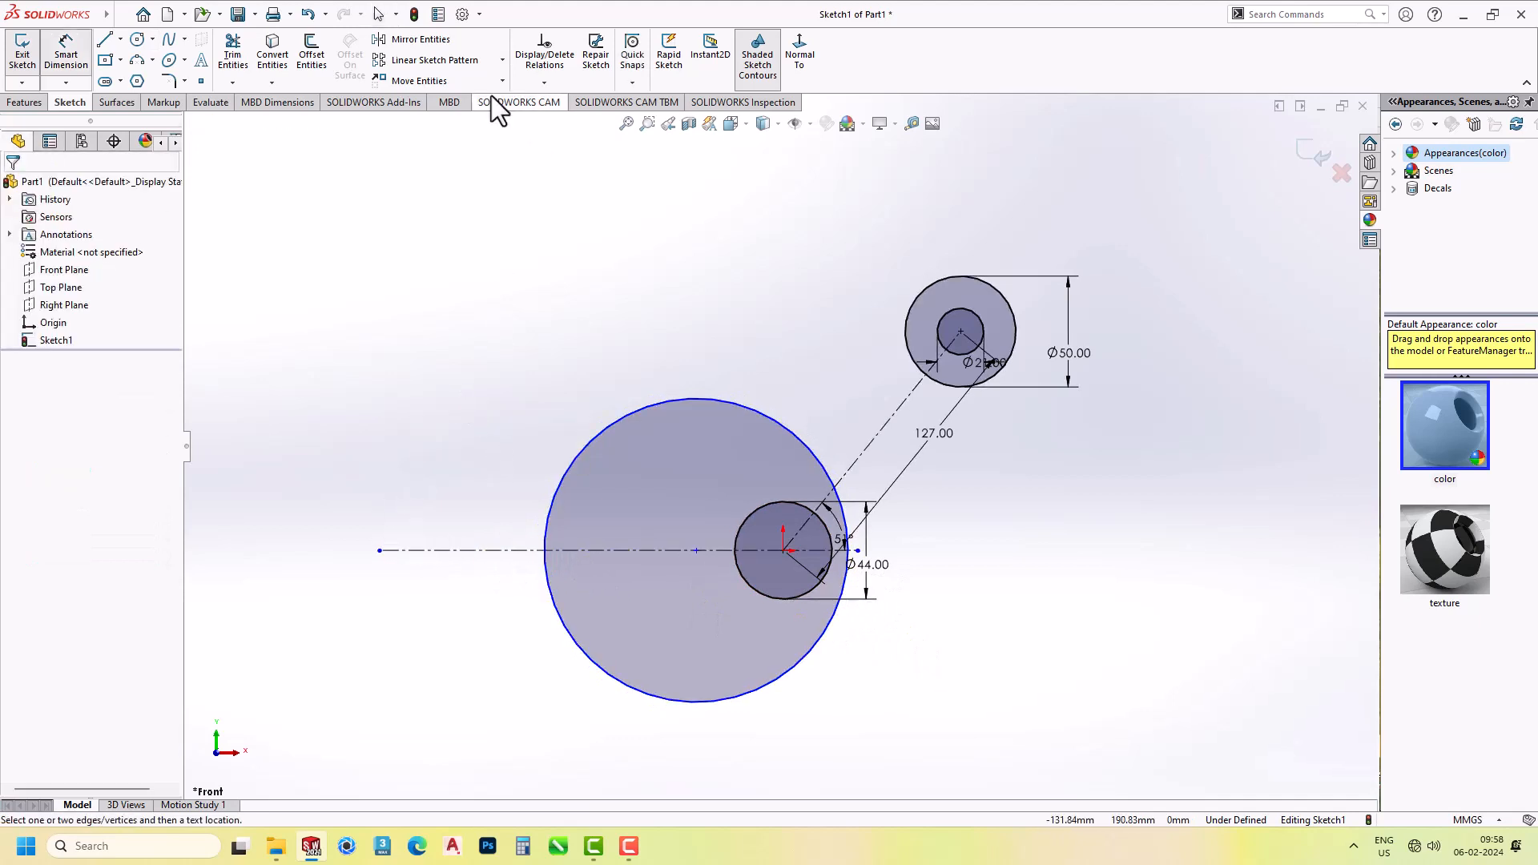
pyautogui.click(602, 434)
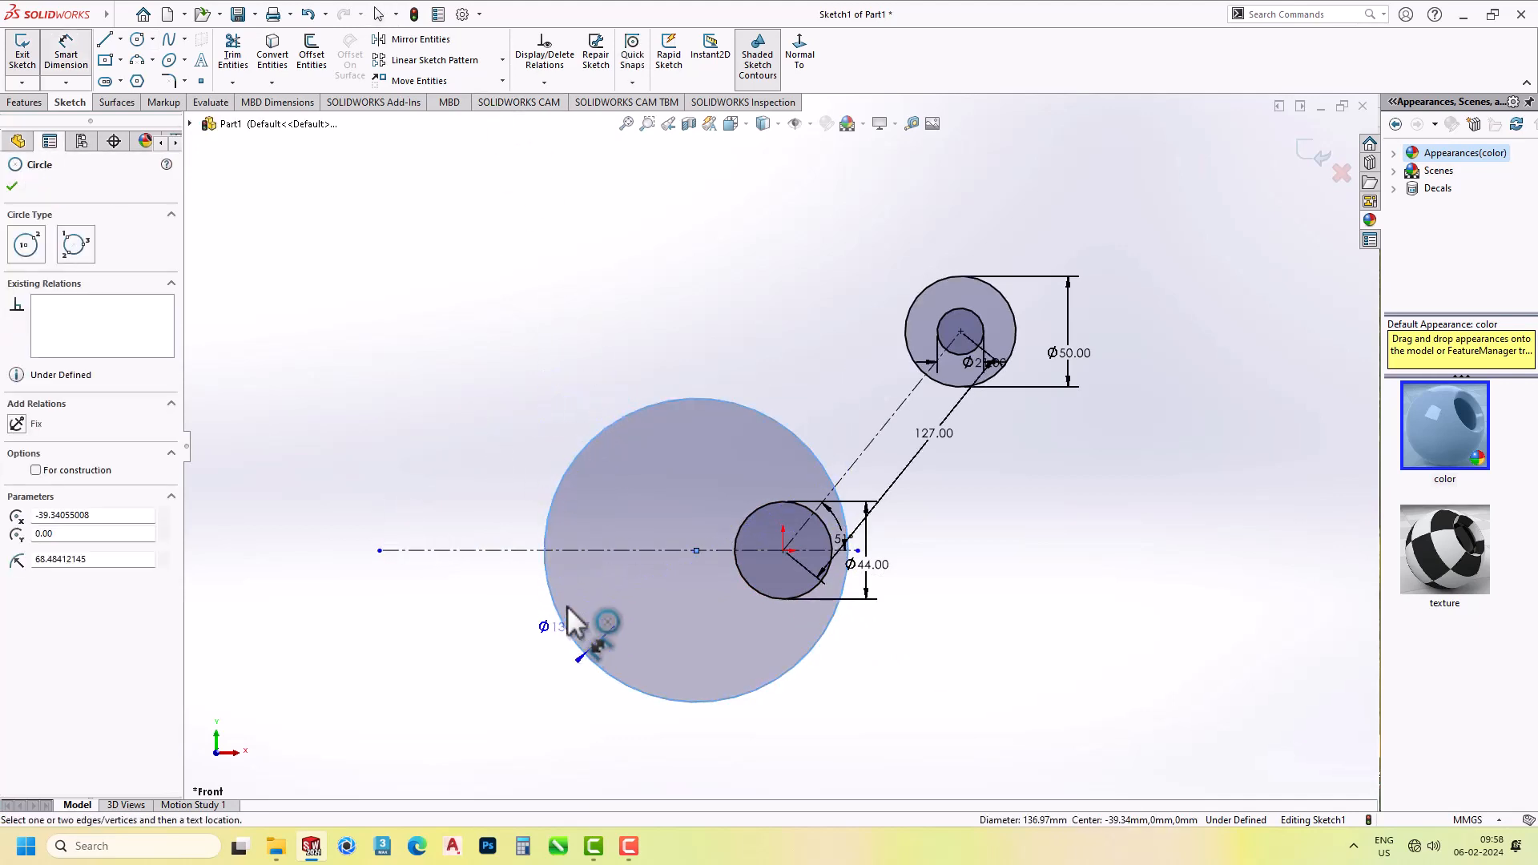
pyautogui.scroll(4, 556, 612)
pyautogui.click(741, 613)
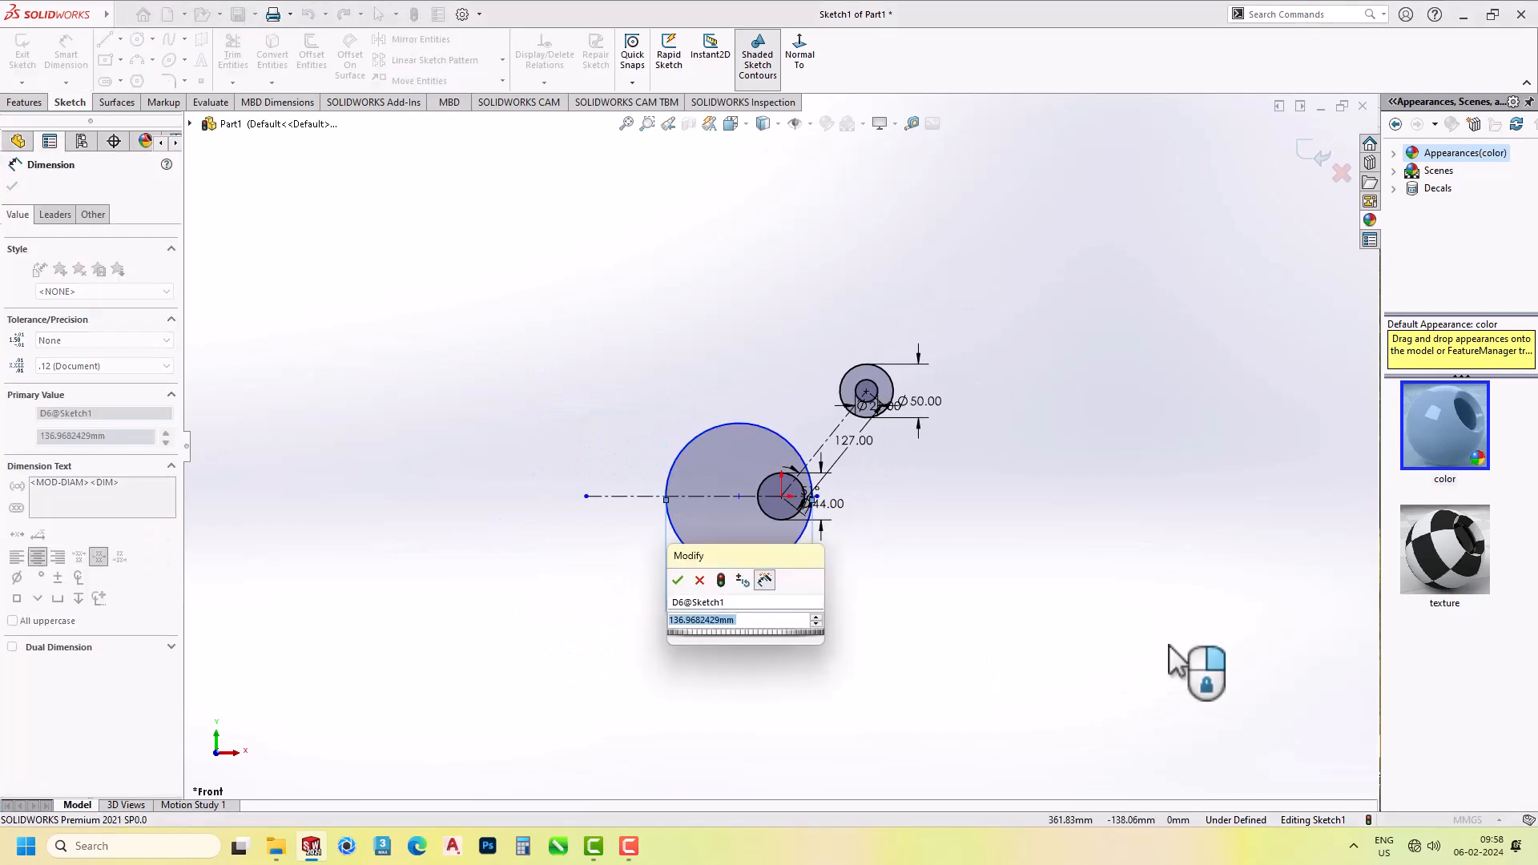
pyautogui.write('100')
pyautogui.press('Return')
# Dimension the horizontal distance between the large circle's centre and the origin as 20 mm.
pyautogui.scroll(5, 801, 541)
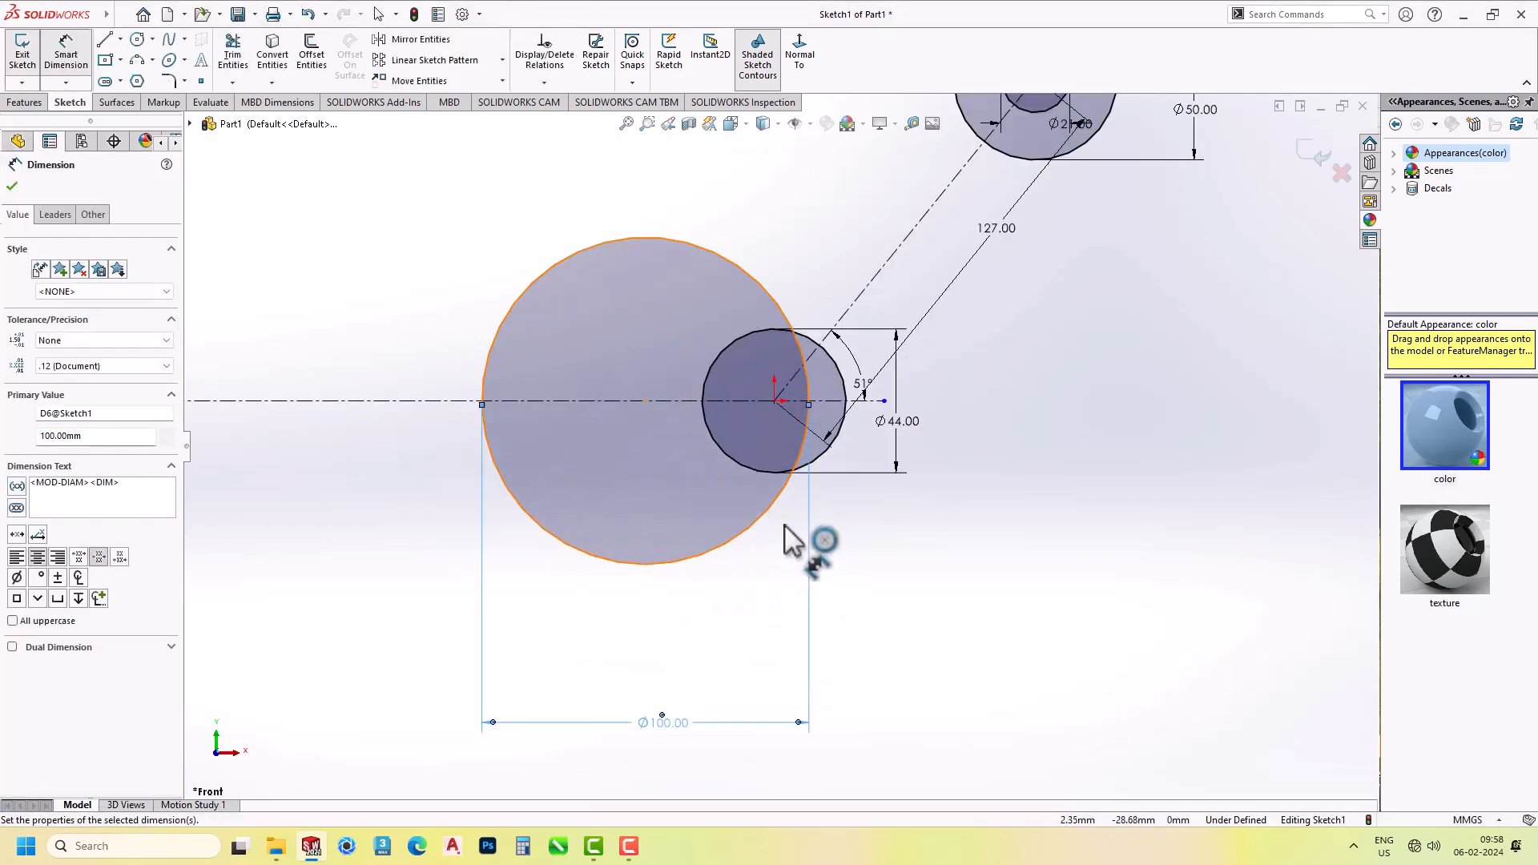
pyautogui.click(646, 401)
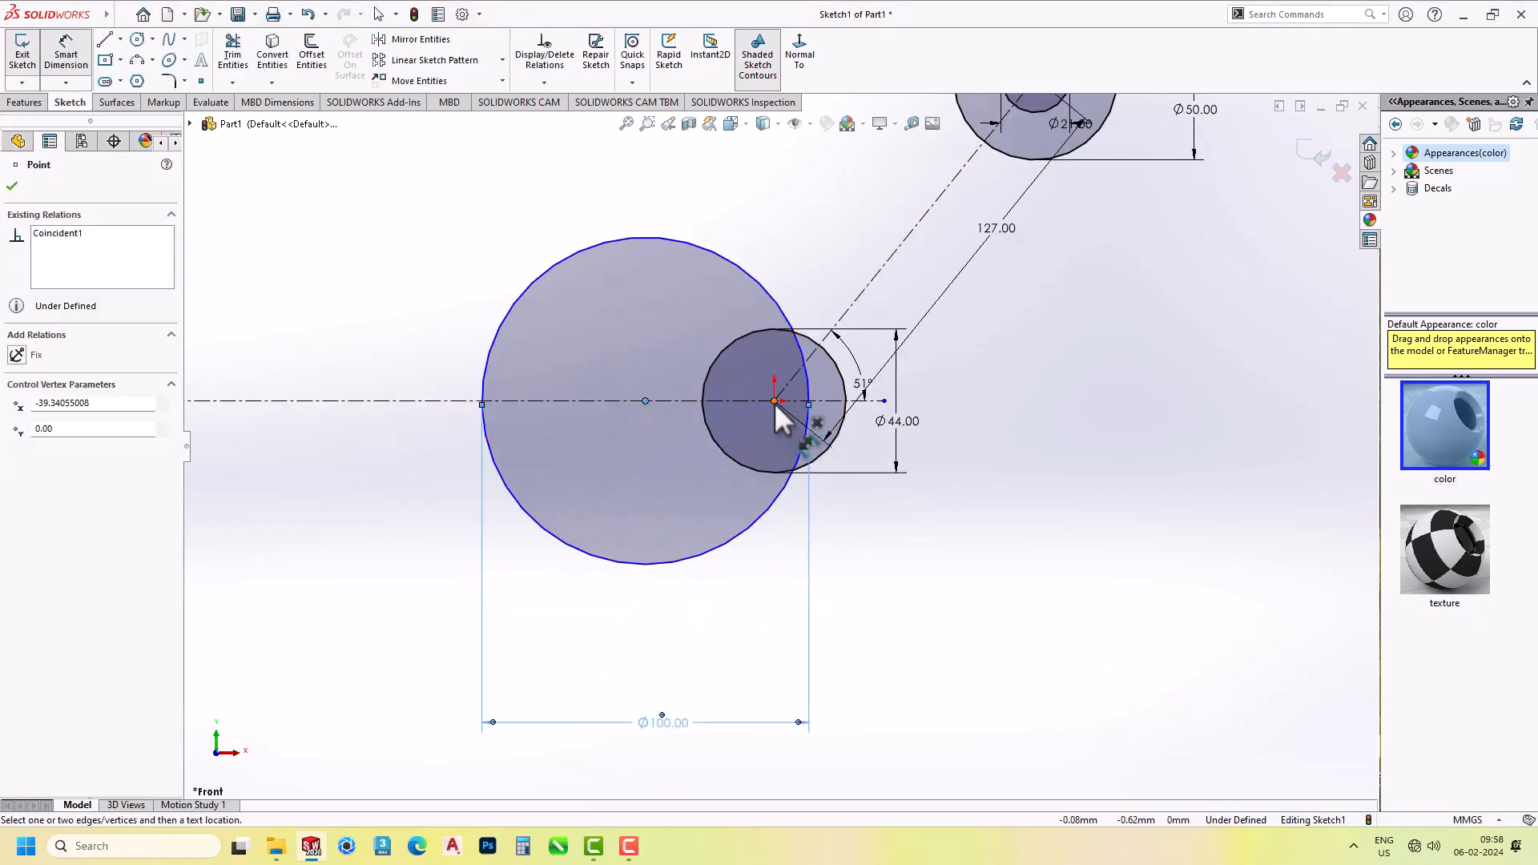
pyautogui.click(774, 402)
pyautogui.click(724, 615)
pyautogui.write('20')
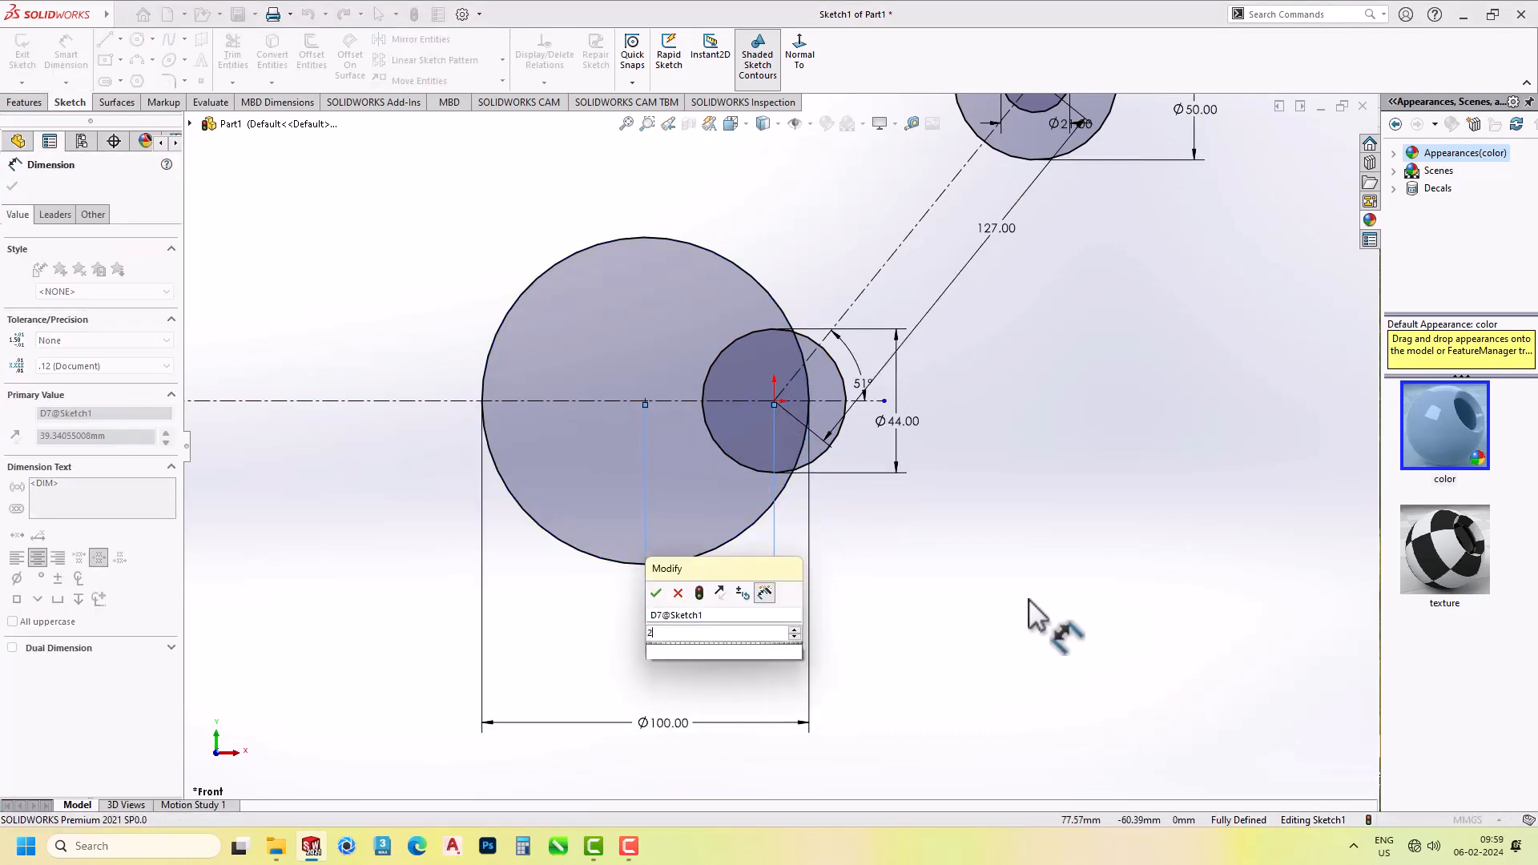
pyautogui.press('Return')
pyautogui.press('Escape')
# Sketch a small circle on the horizontal centerline about 18 mm left of the origin and set its diameter to 7 mm.
pyautogui.scroll(2, 729, 384)
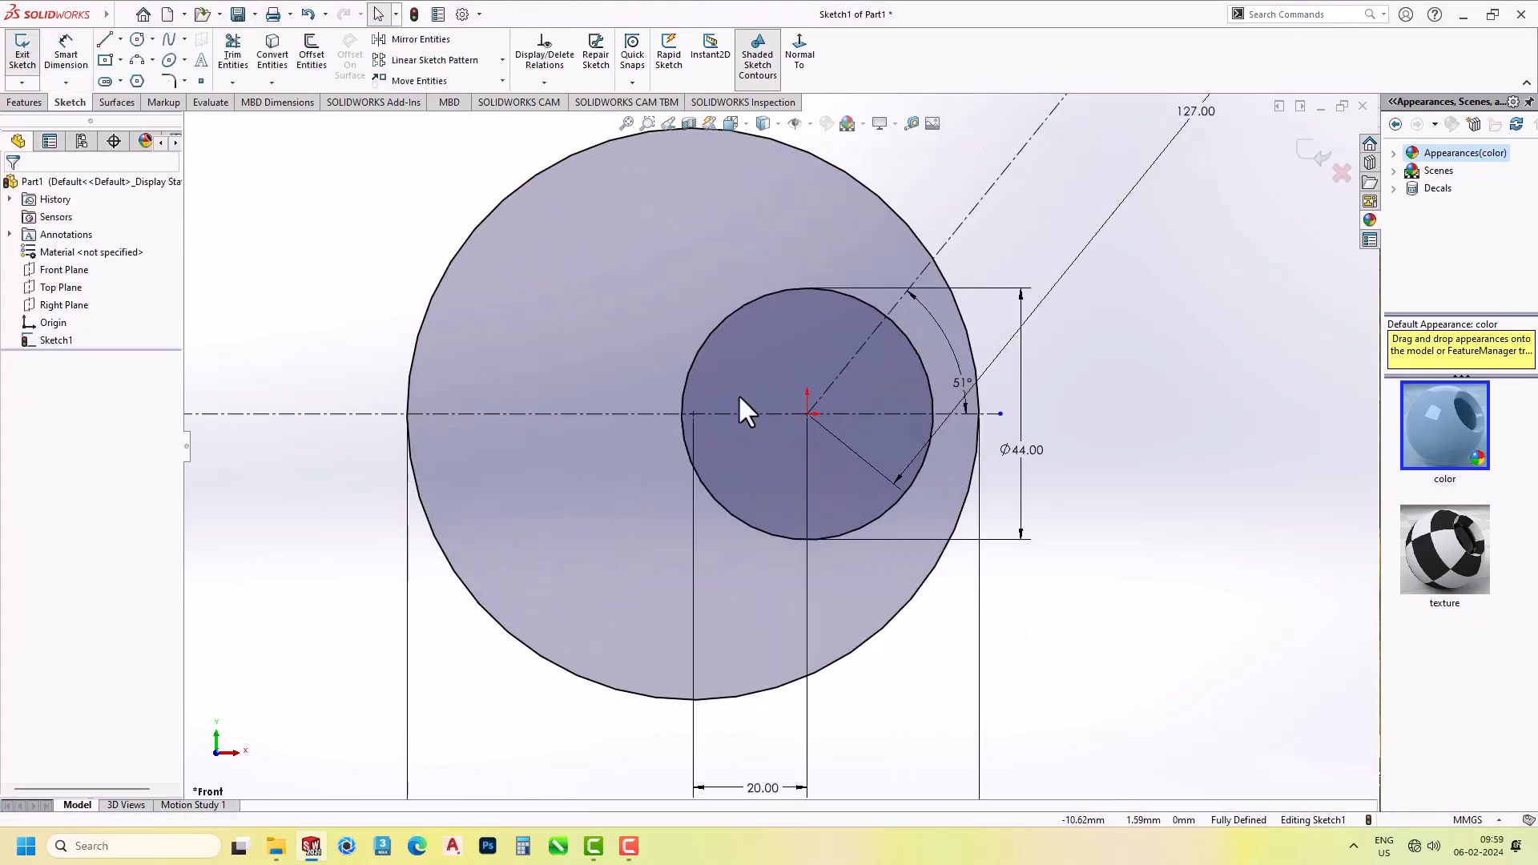
pyautogui.click(137, 39)
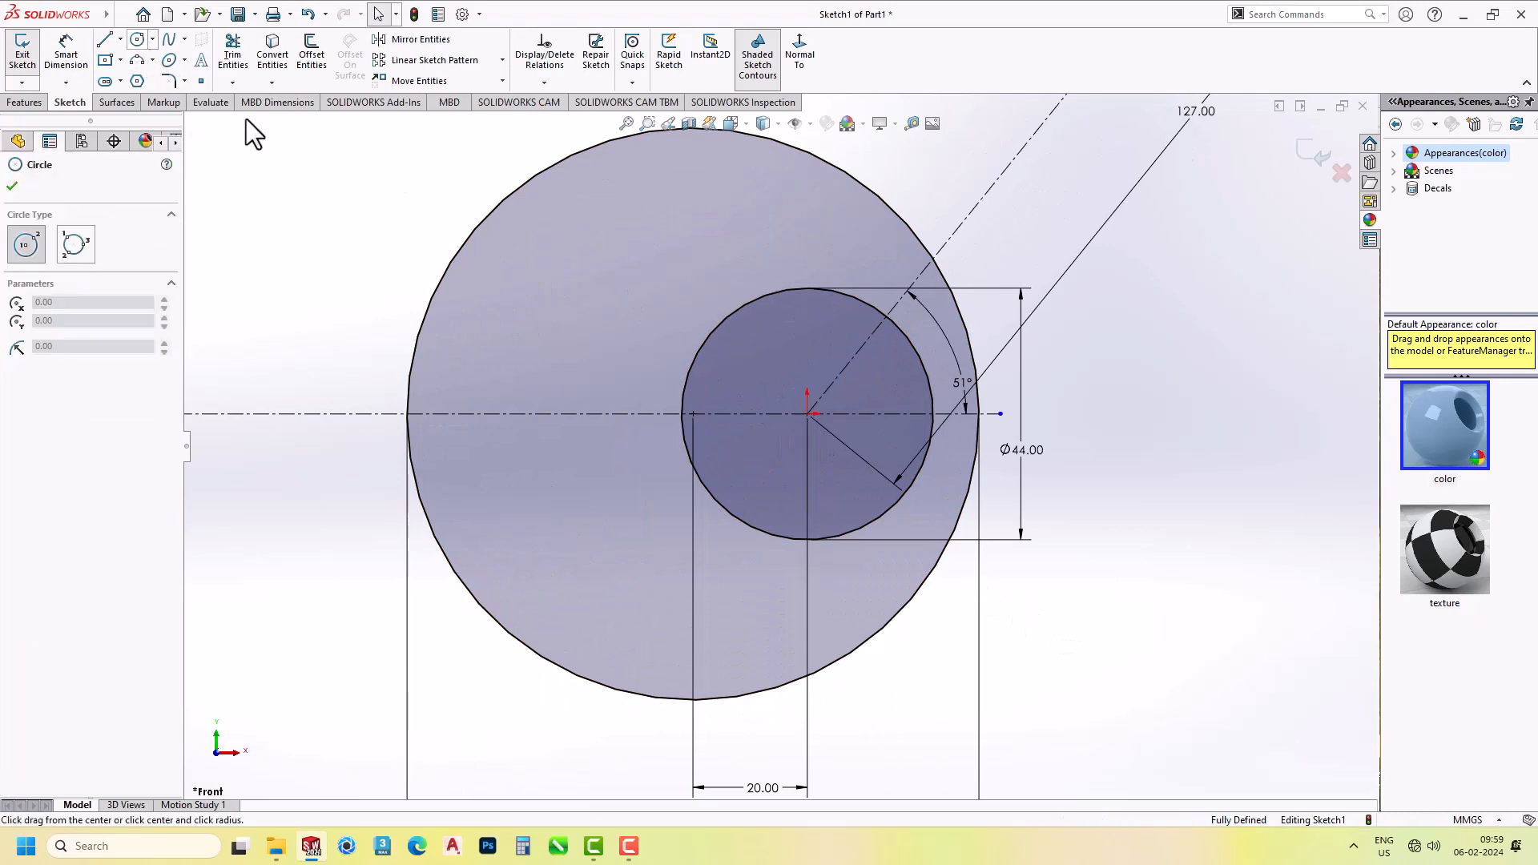
pyautogui.click(703, 414)
pyautogui.click(717, 425)
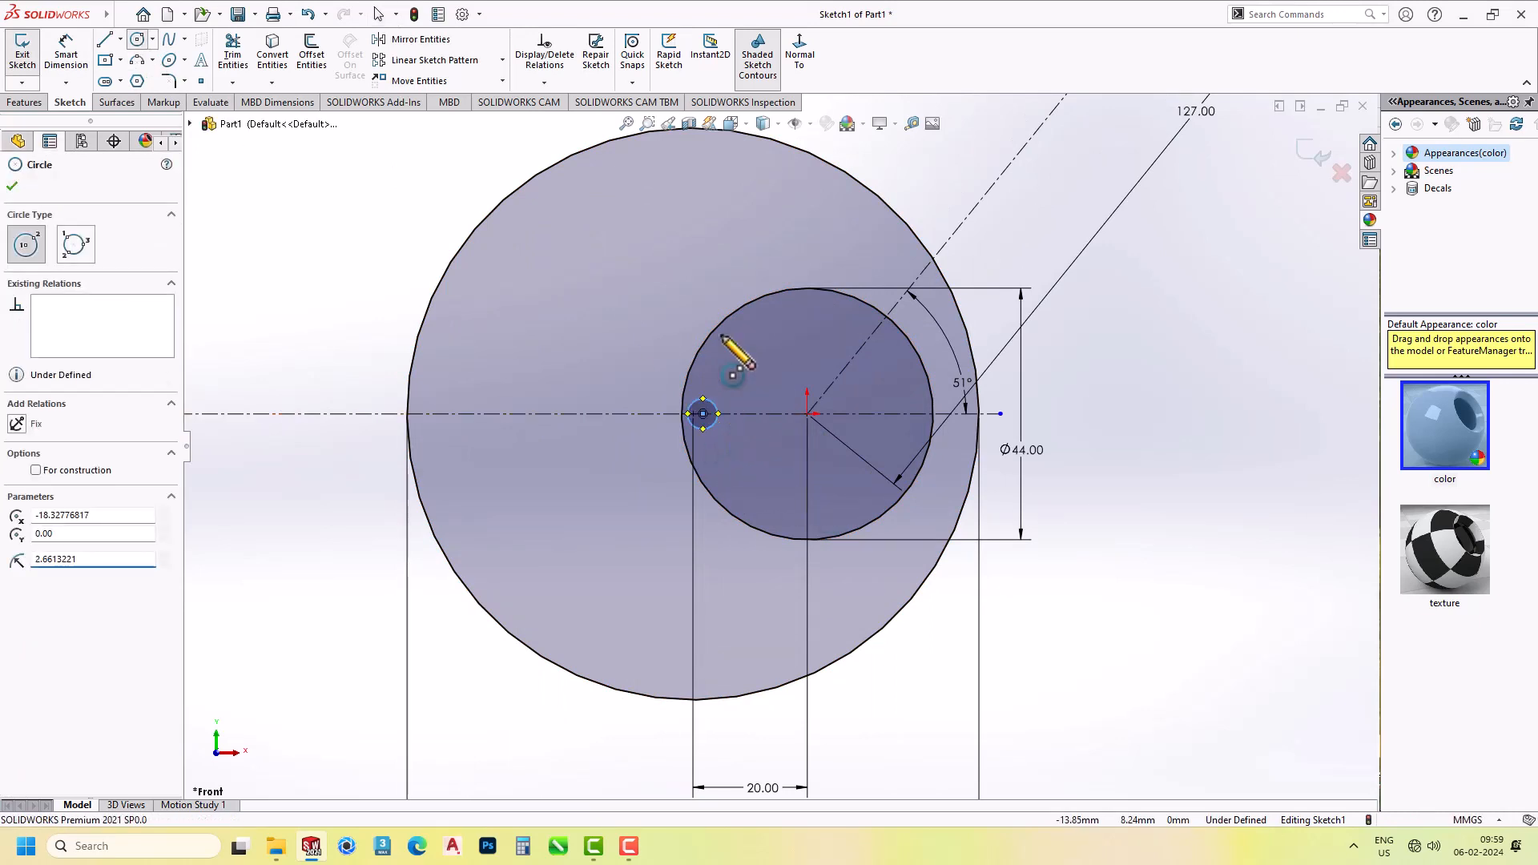
pyautogui.moveTo(722, 336); pyautogui.dragTo(720, 311, button='right')
pyautogui.click(707, 400)
pyautogui.click(709, 381)
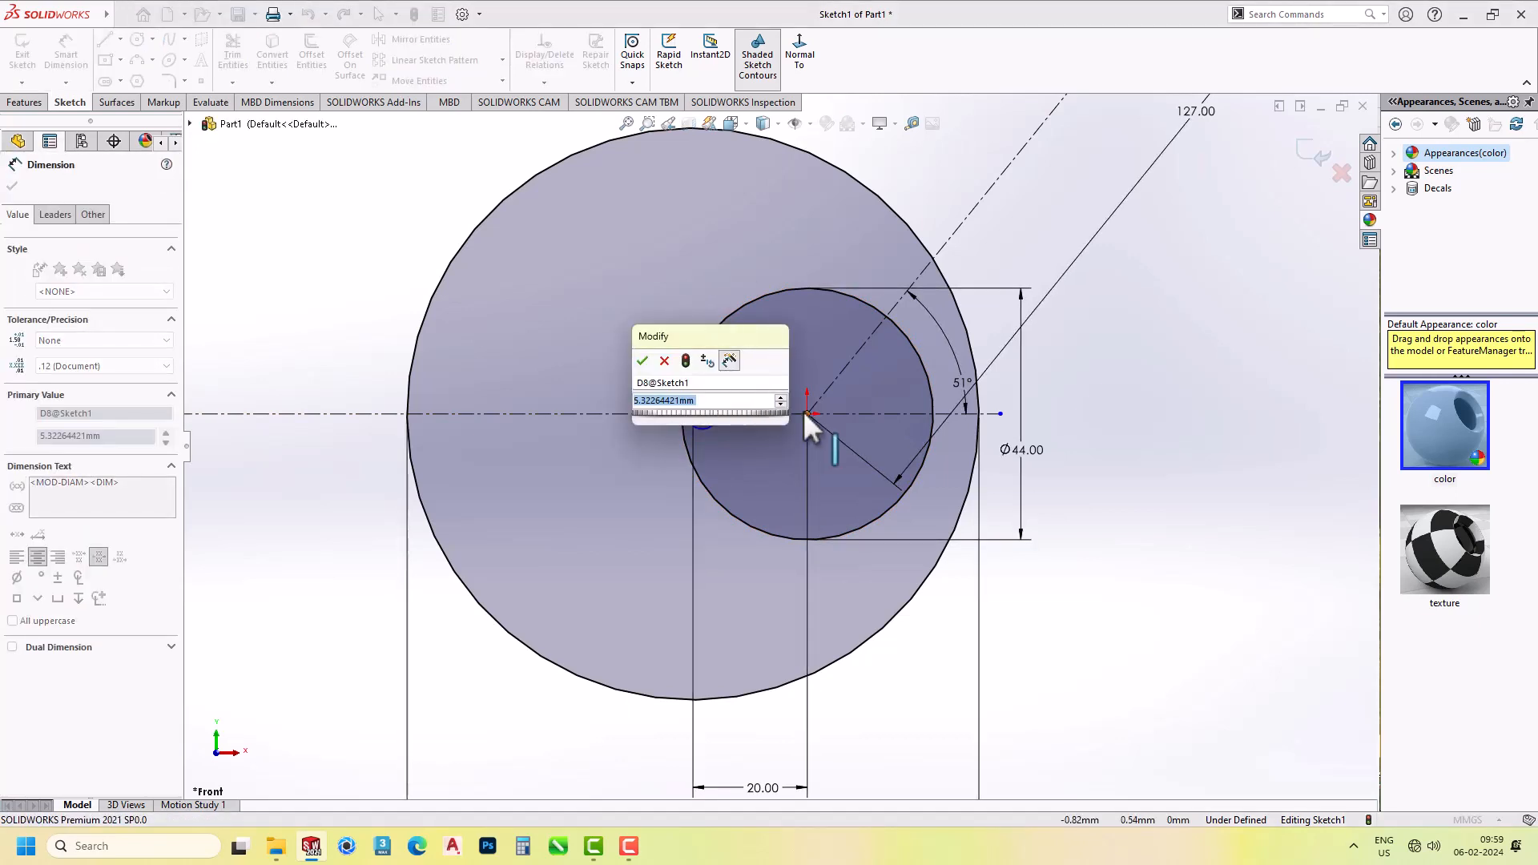
pyautogui.write('7')
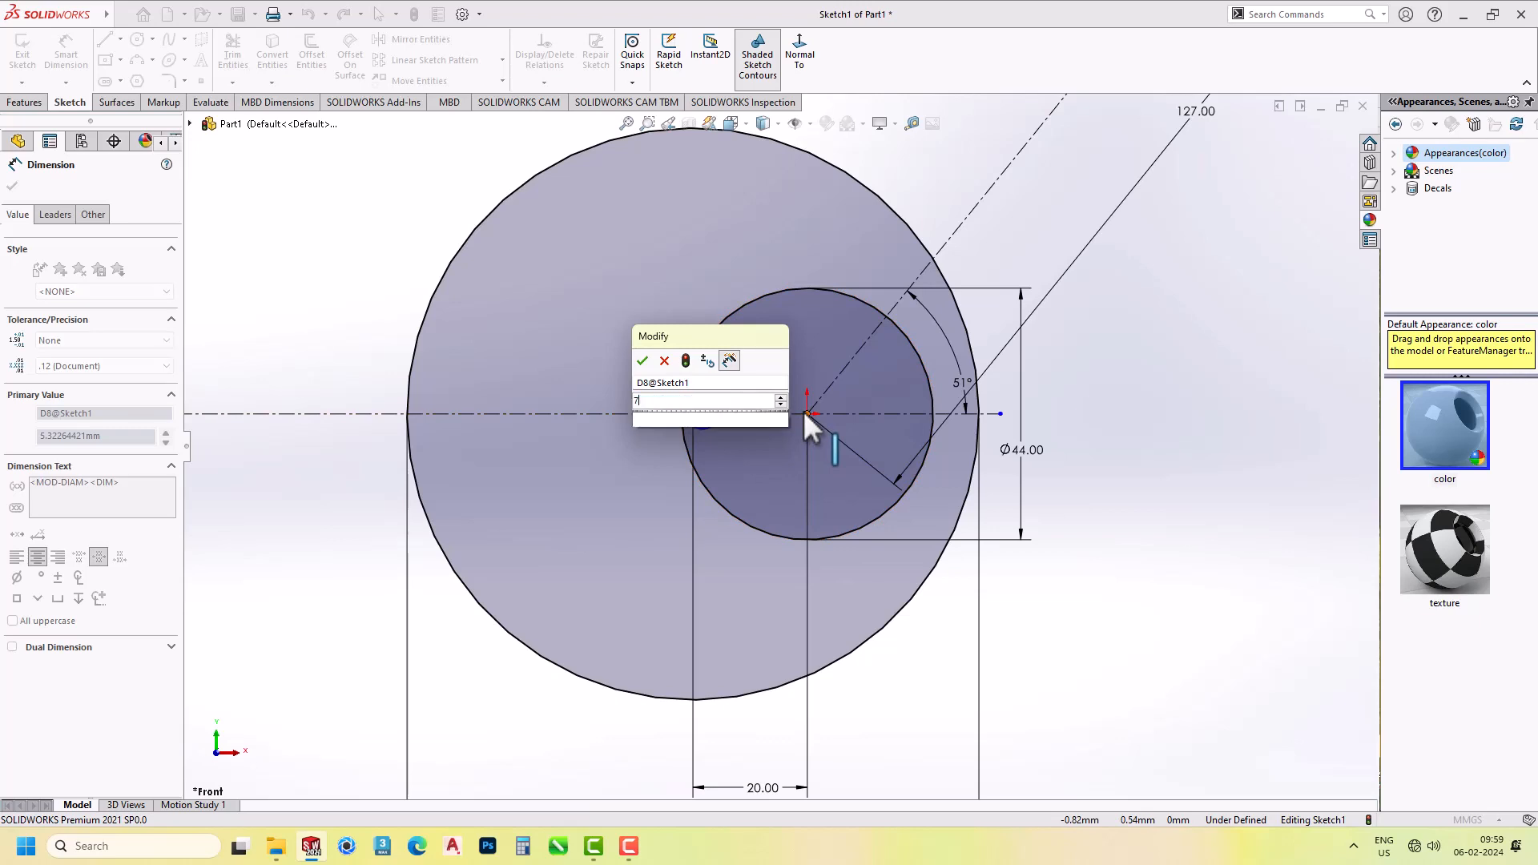
pyautogui.press('Return')
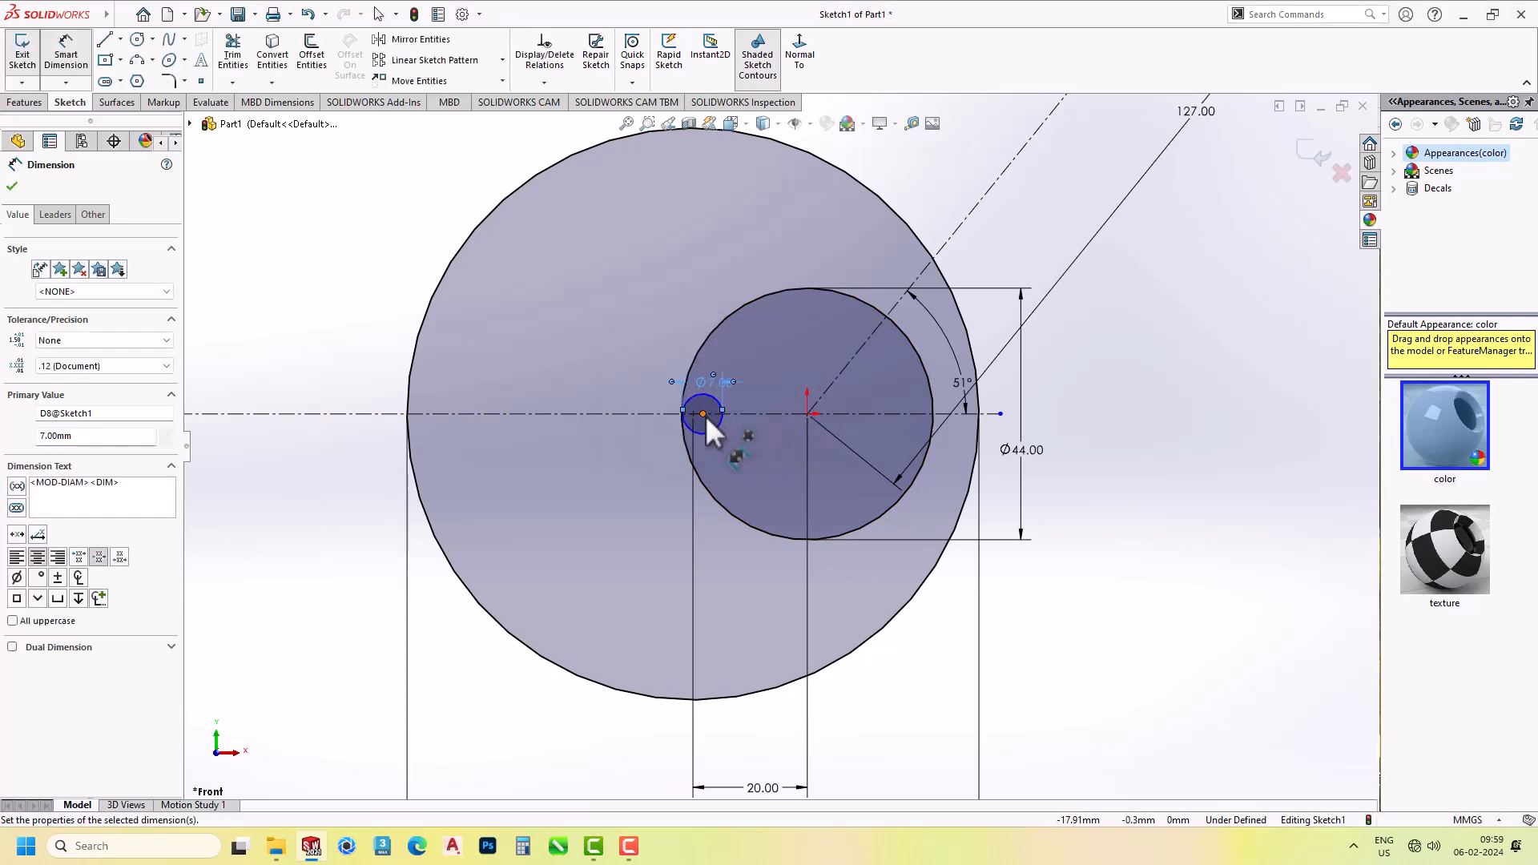
# Dimension the distance between the 7 mm circle's centre and the origin as 16 mm.
pyautogui.click(705, 415)
pyautogui.click(808, 413)
pyautogui.click(749, 460)
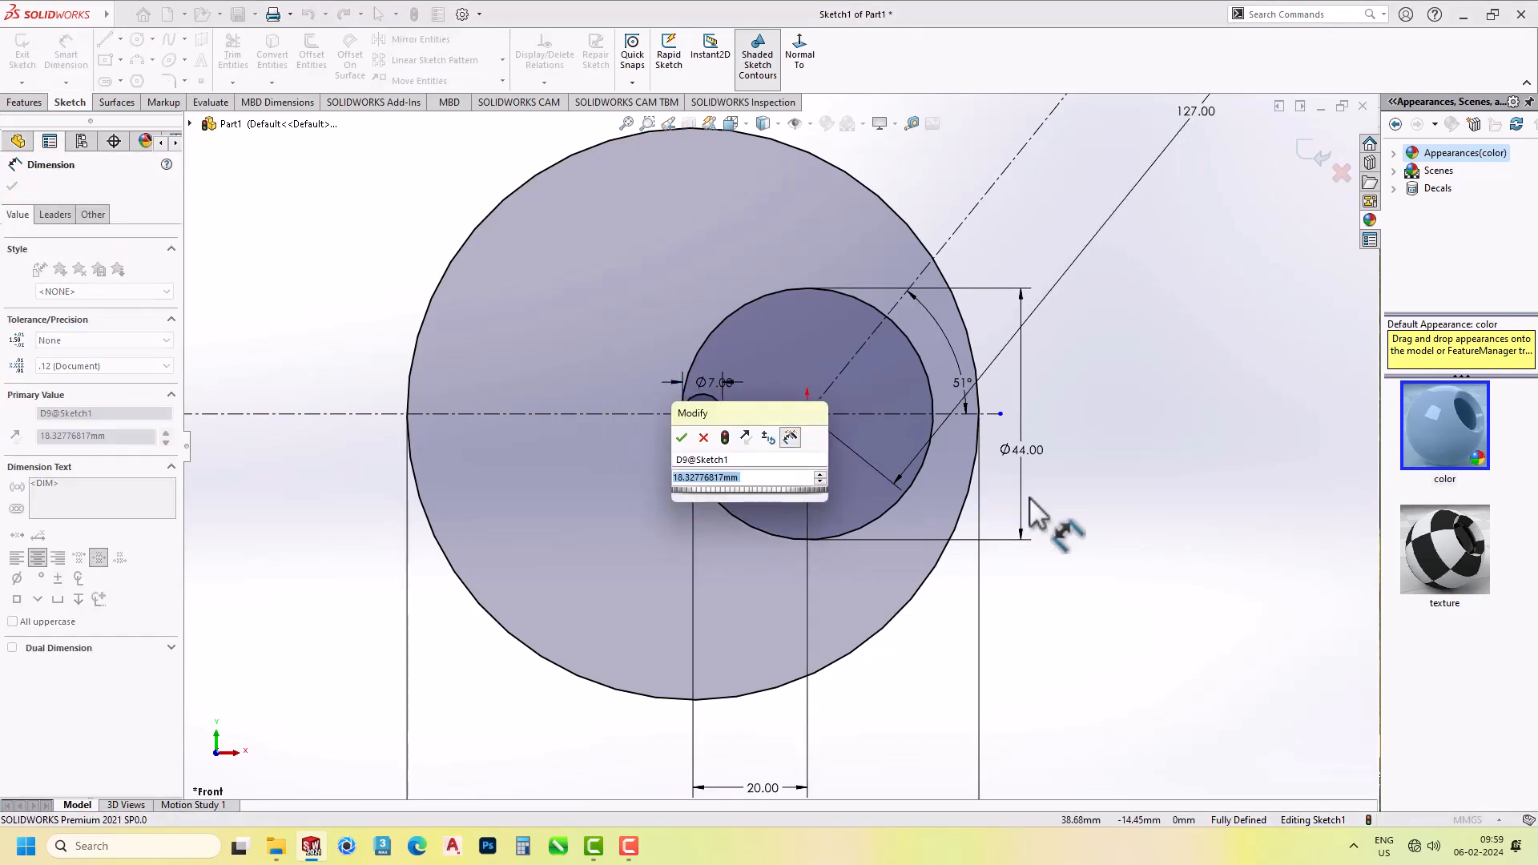
pyautogui.write('16')
pyautogui.press('Return')
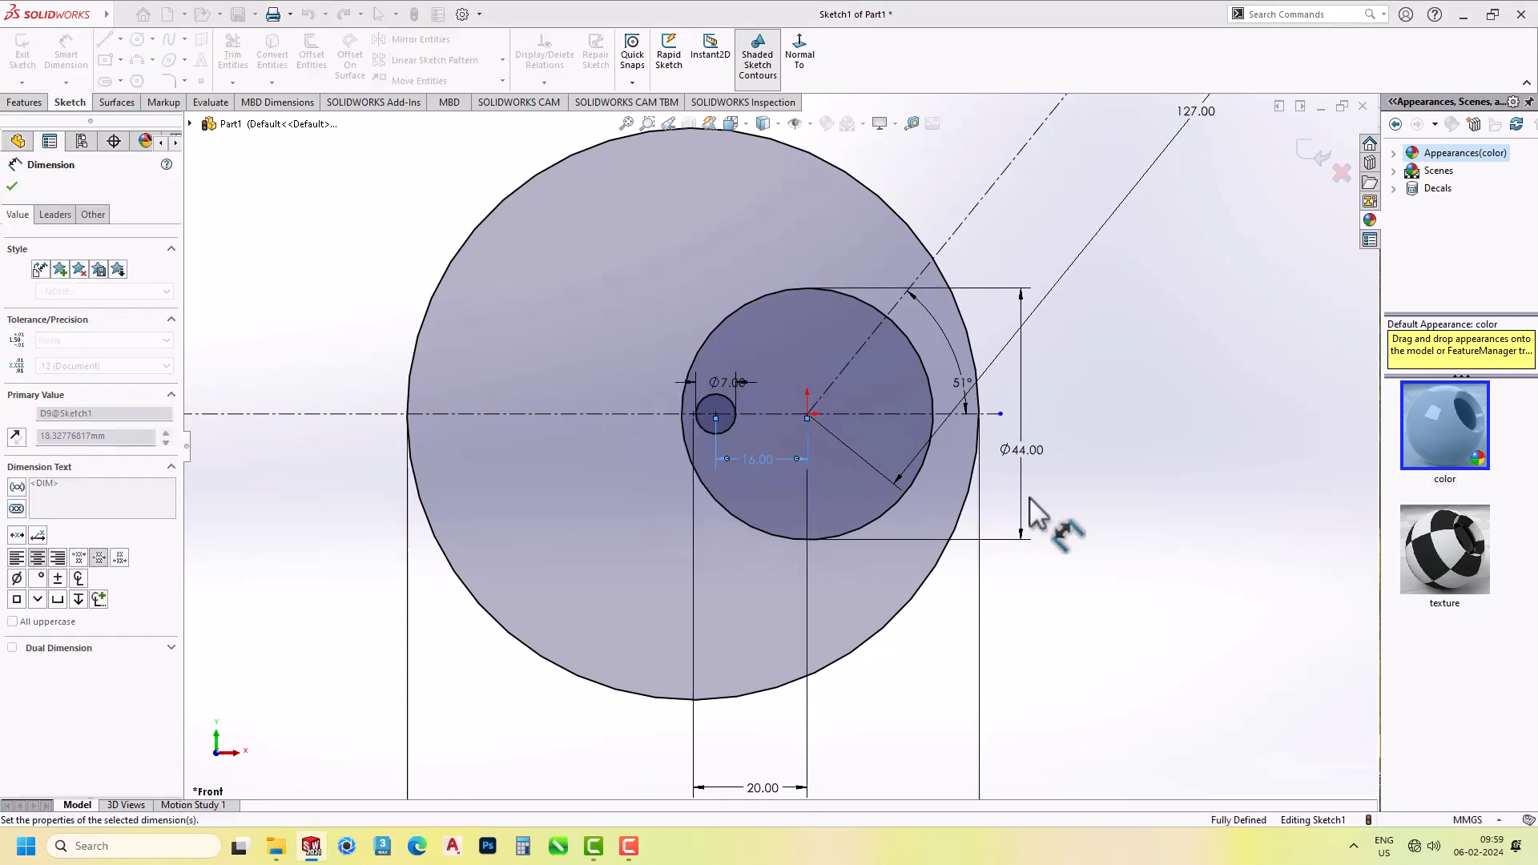
# Create a circular sketch pattern of the 7 mm circle about the origin with 8 equally spaced instances over 360 degrees.
pyautogui.scroll(2, 765, 425)
pyautogui.scroll(1, 761, 419)
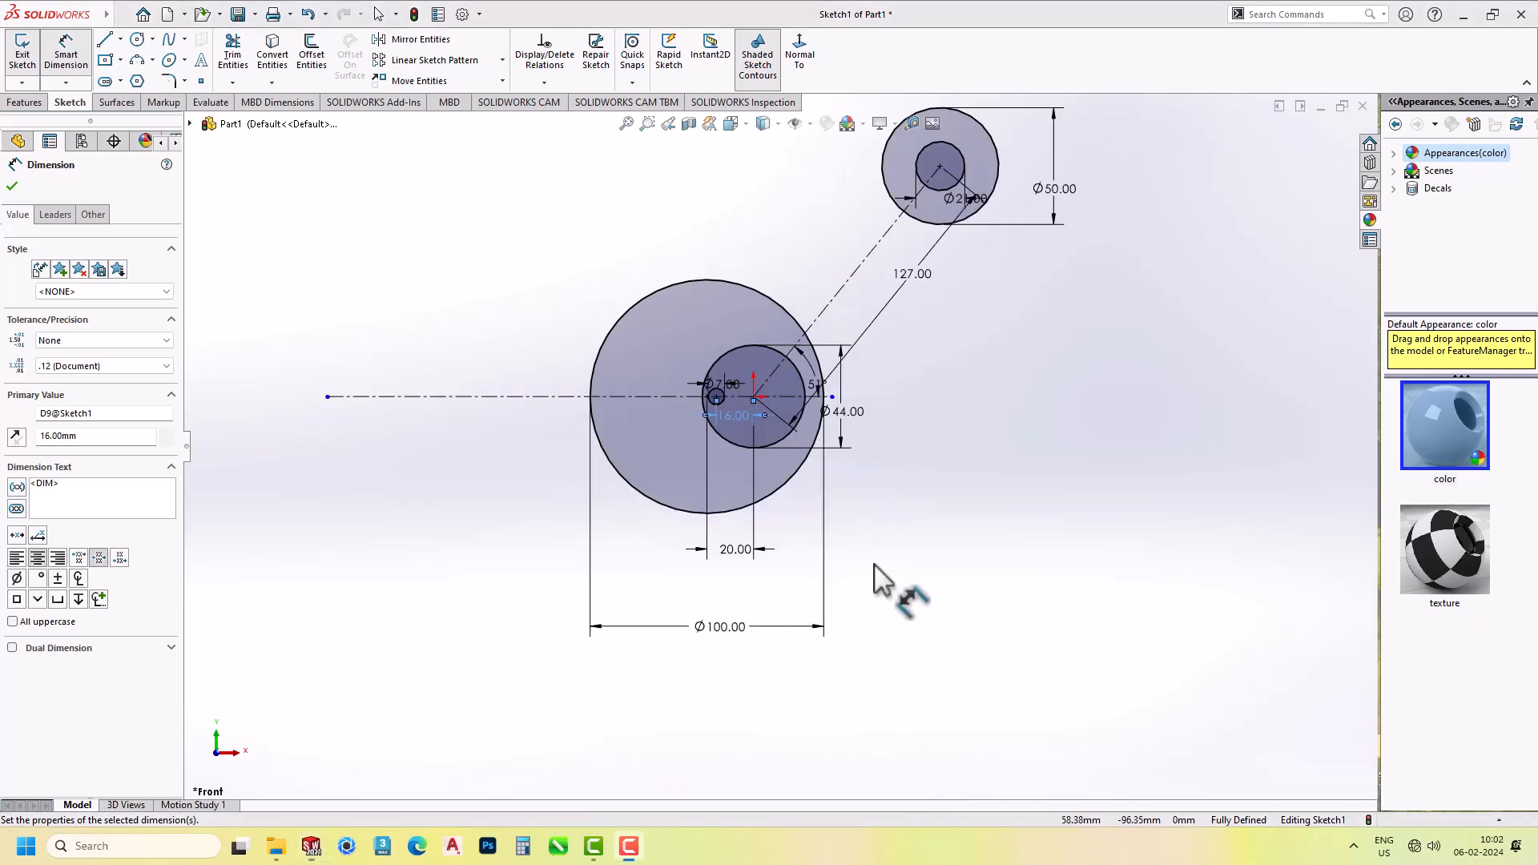
pyautogui.scroll(-2, 728, 386)
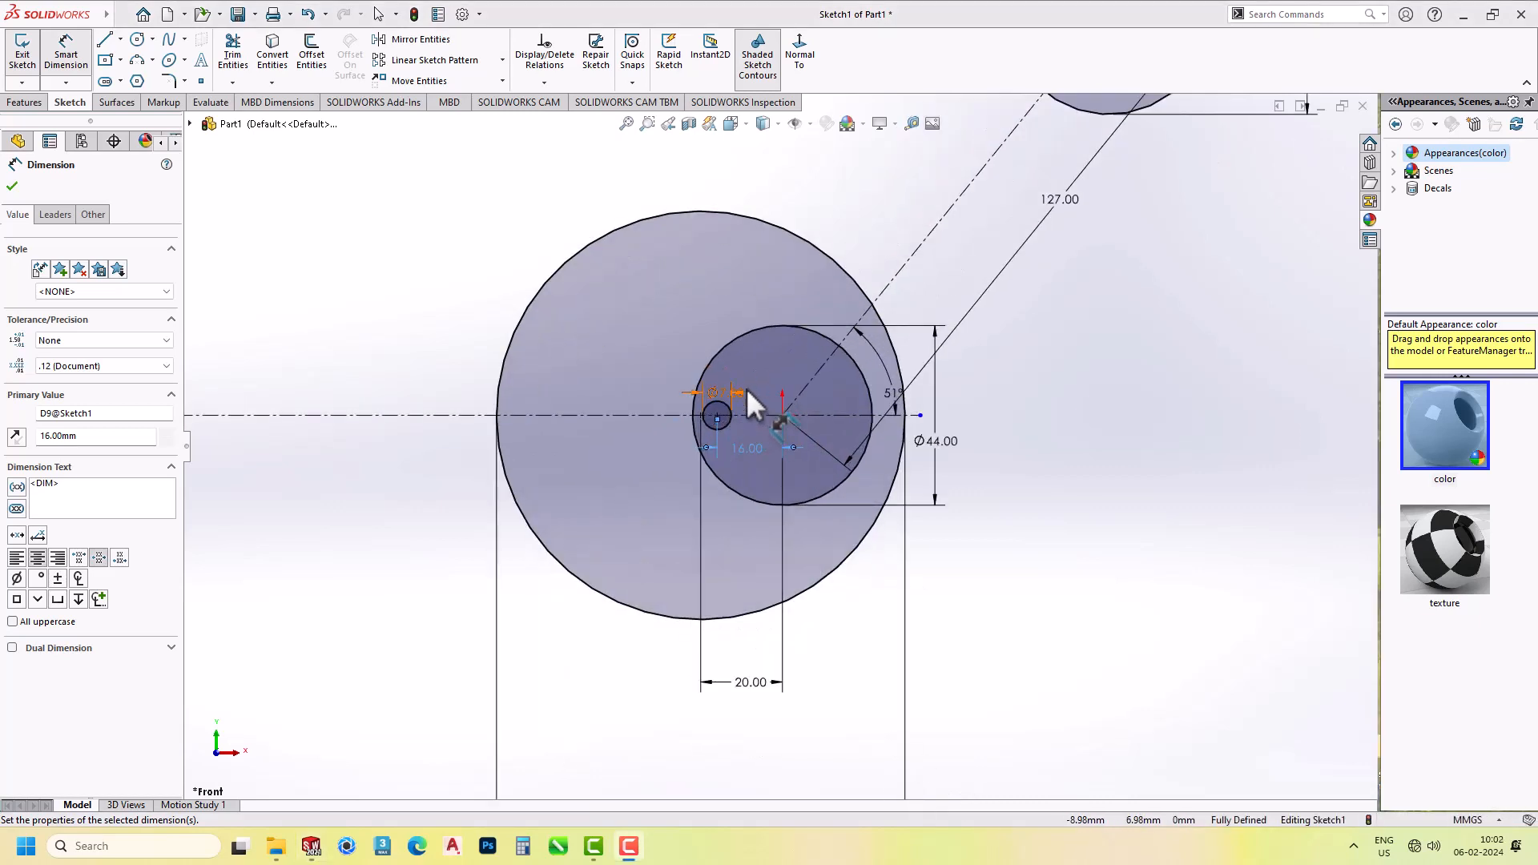
pyautogui.click(501, 65)
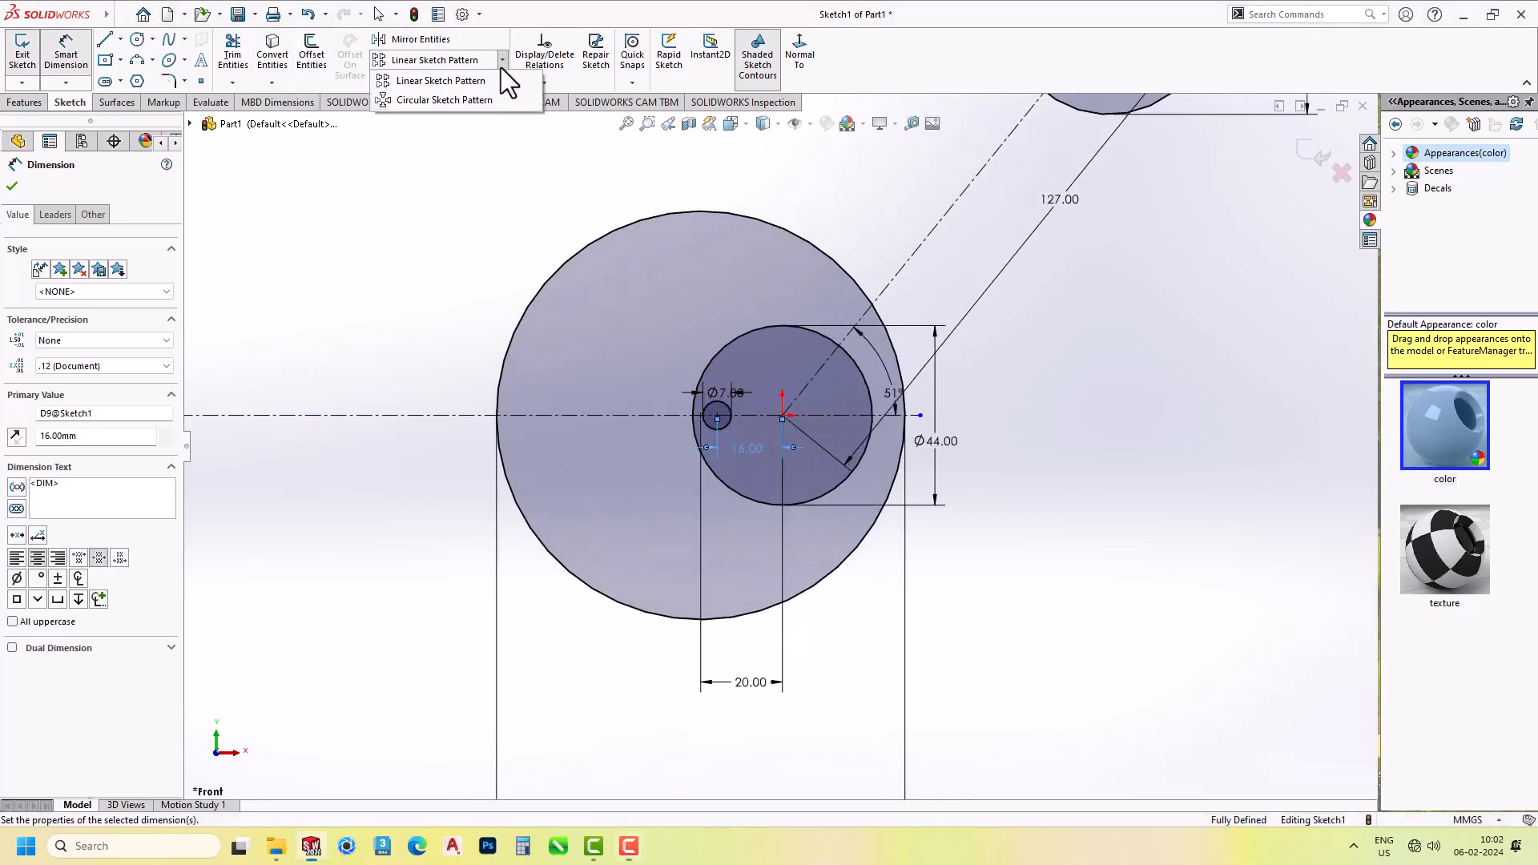
pyautogui.click(448, 101)
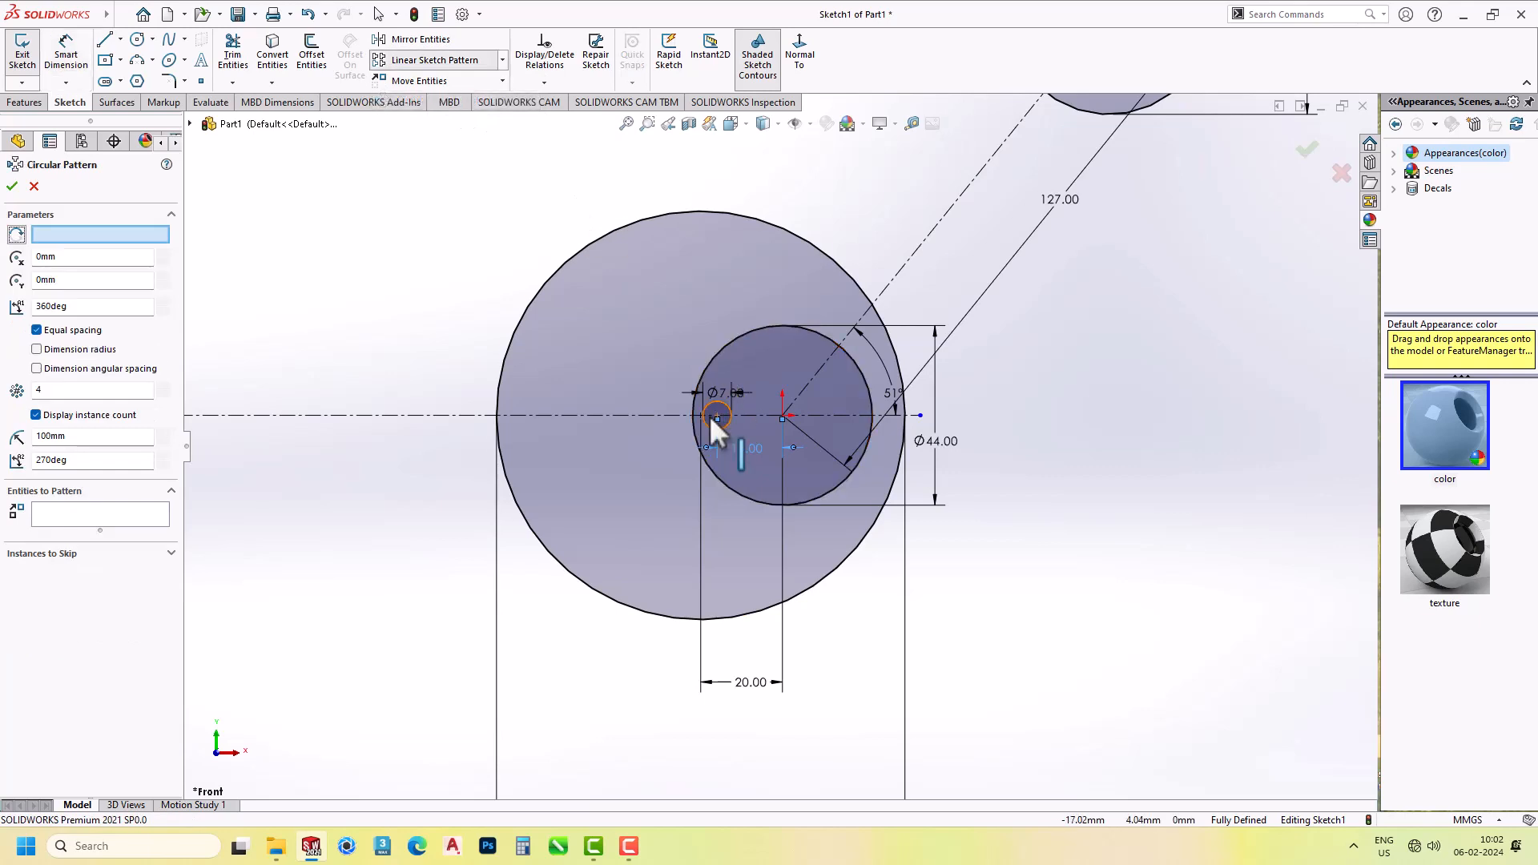
pyautogui.click(130, 235)
pyautogui.click(782, 415)
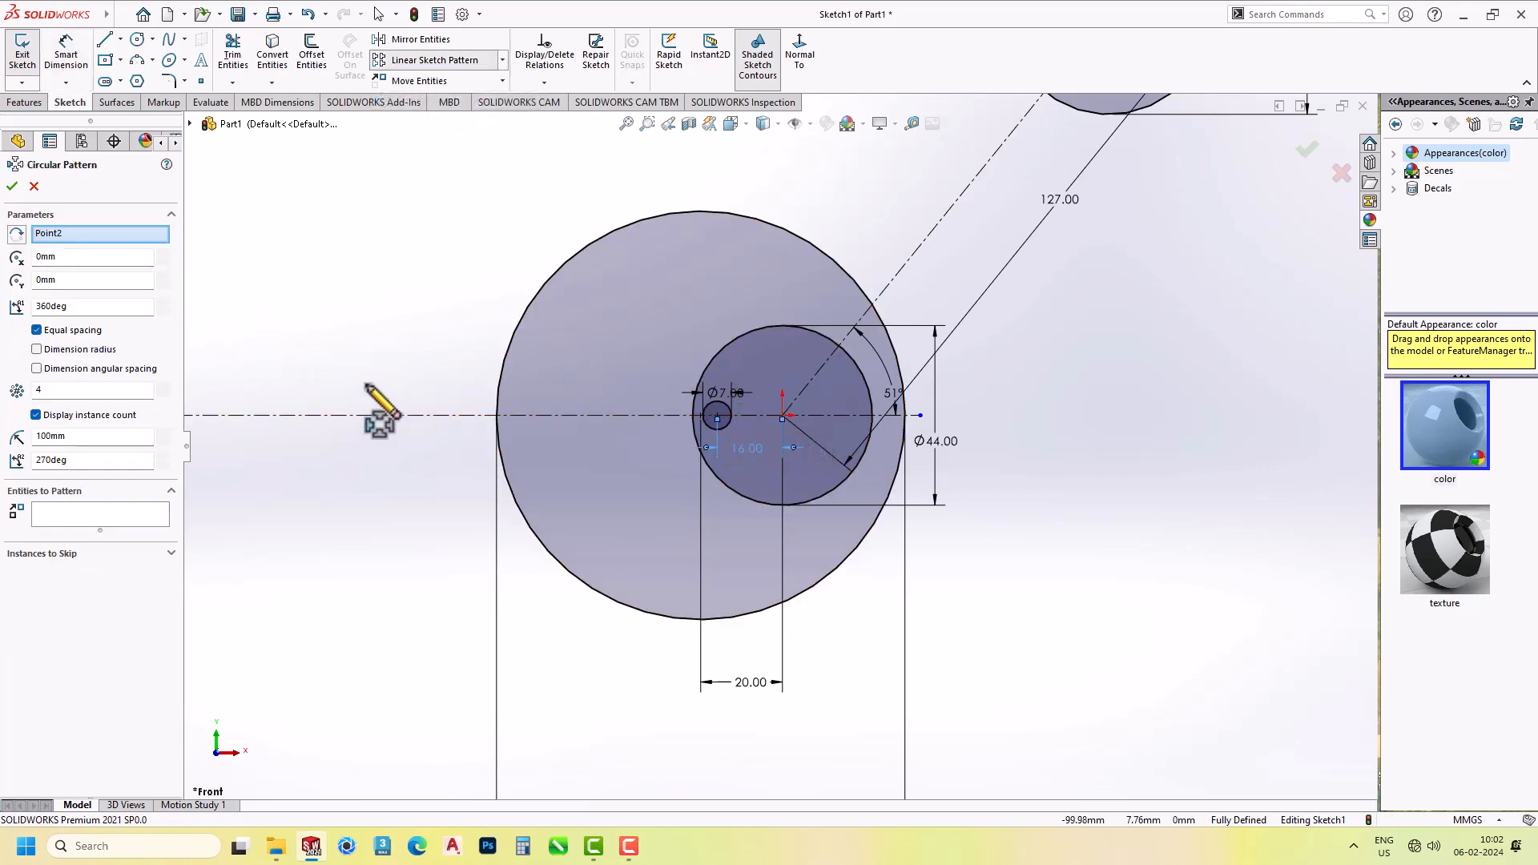
pyautogui.click(90, 518)
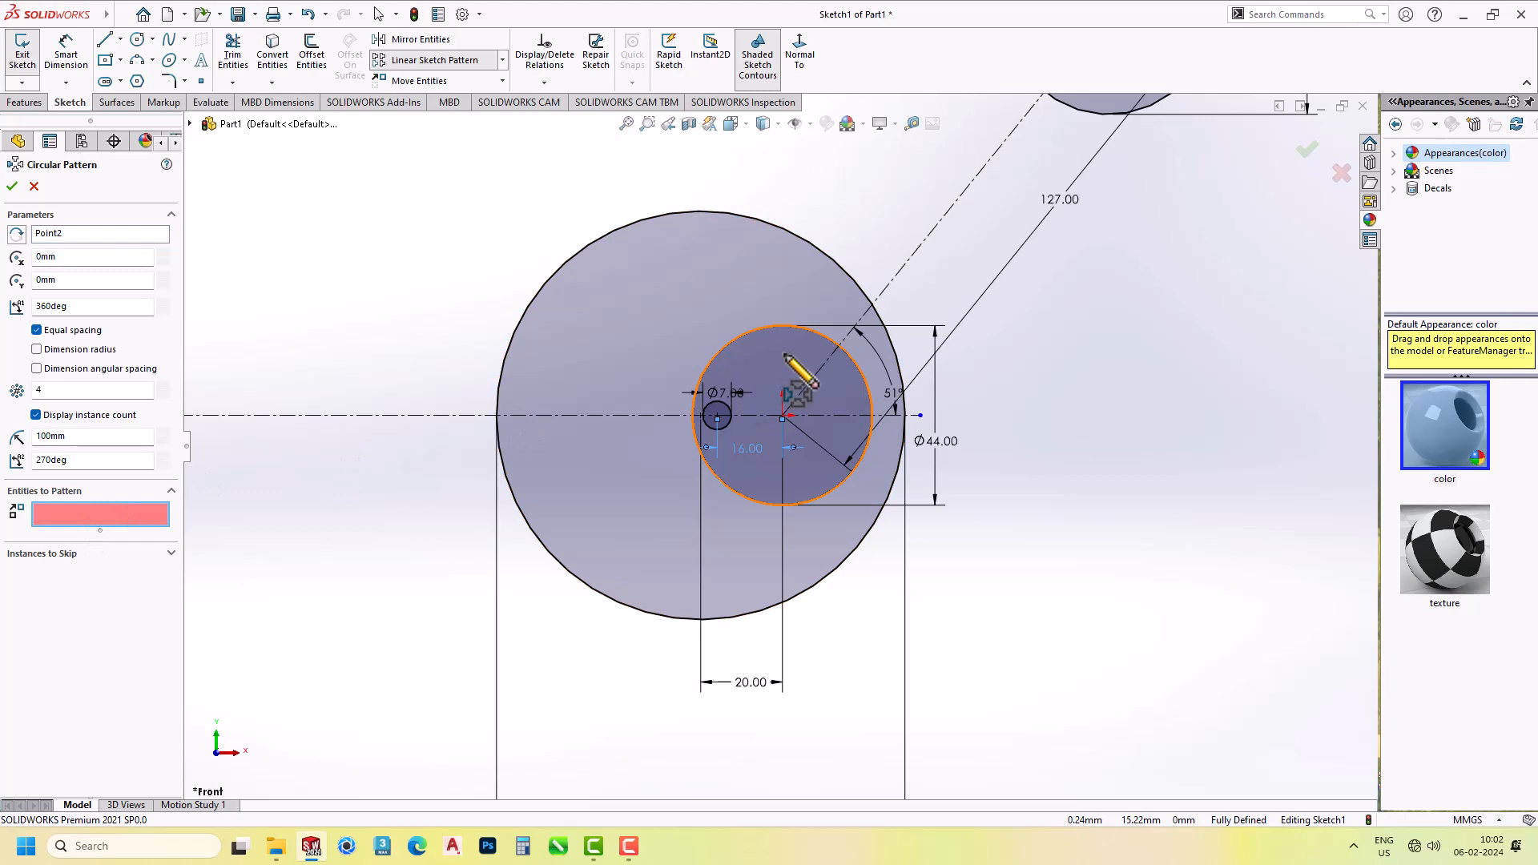
pyautogui.click(728, 419)
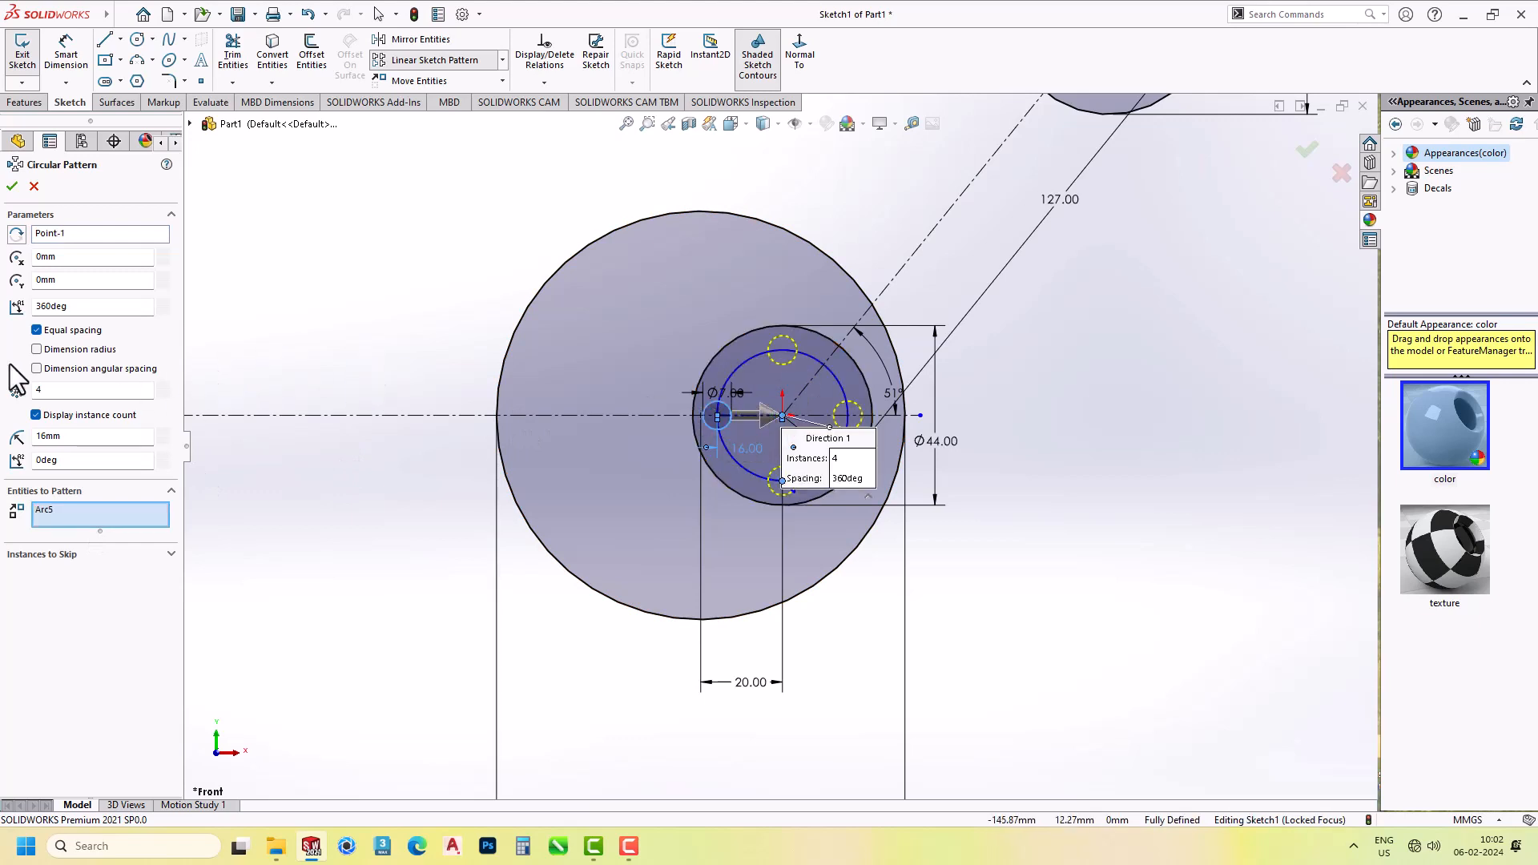
pyautogui.doubleClick(61, 388)
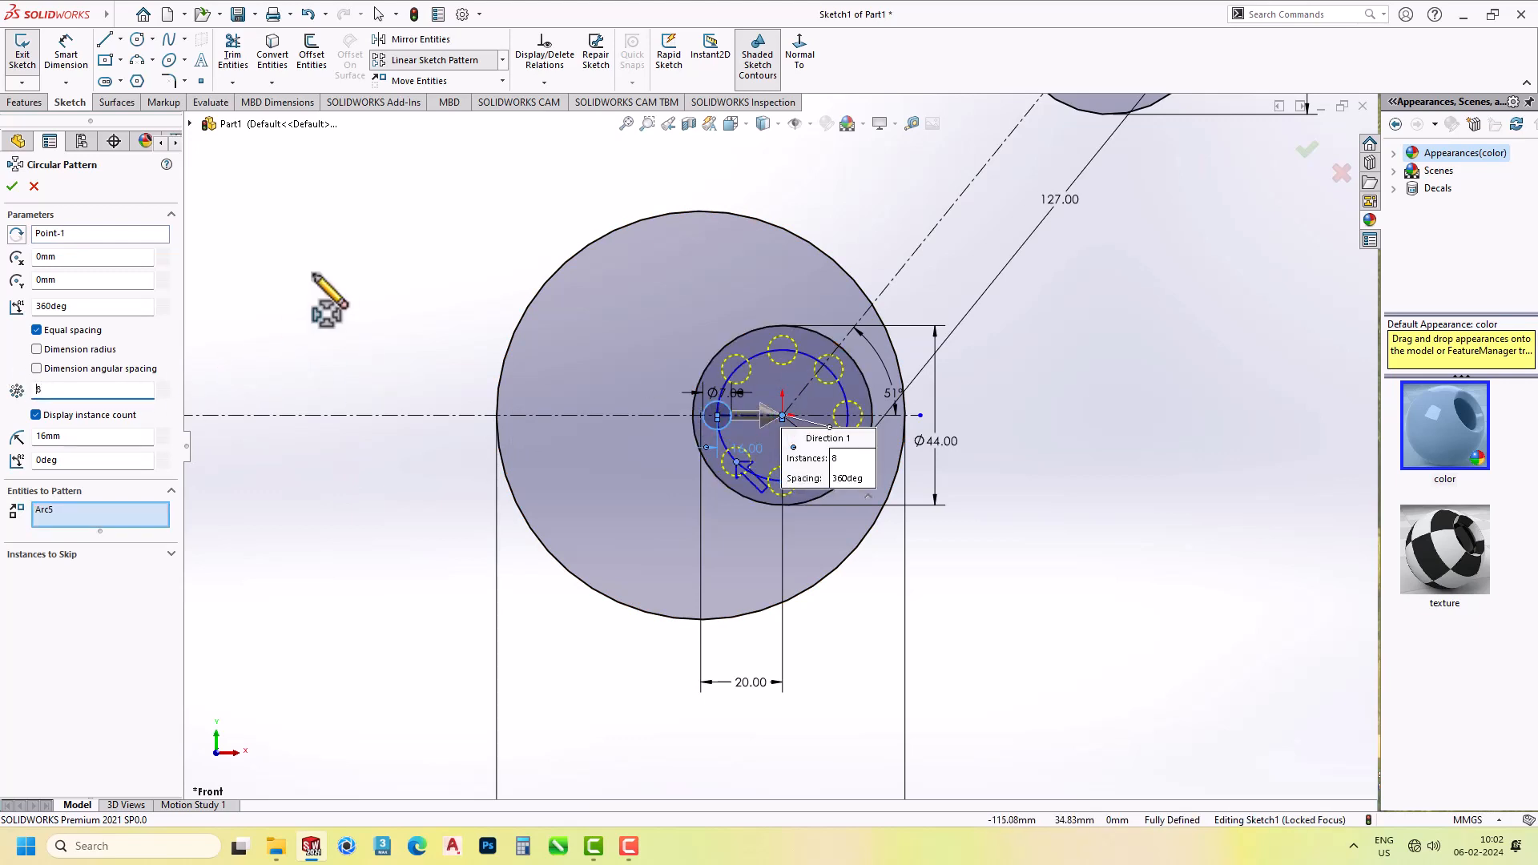
pyautogui.click(11, 188)
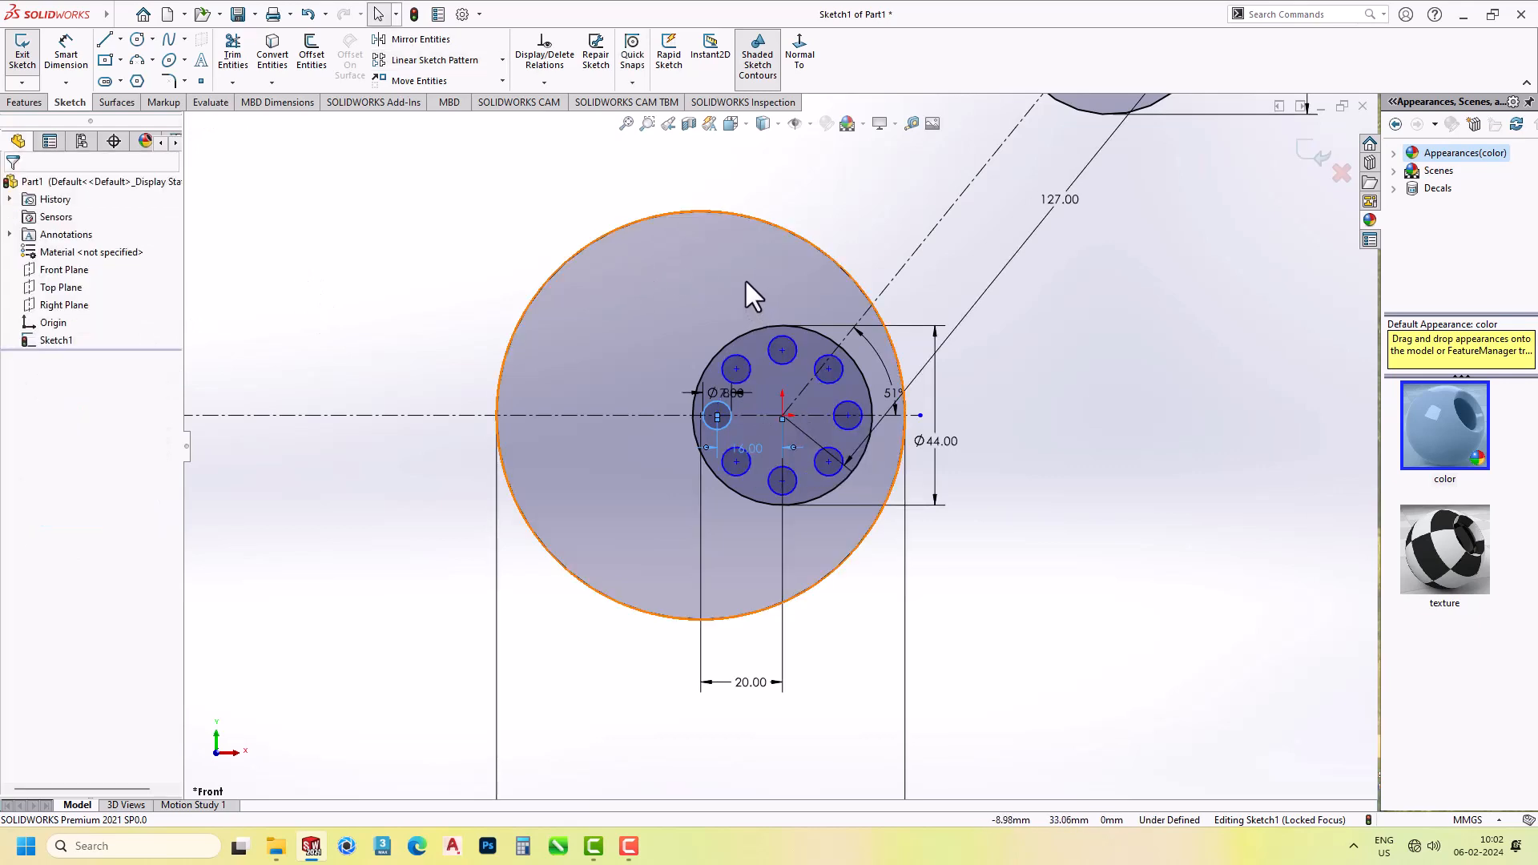
# Sketch a circle of about 25 mm radius centred on the origin, just outside the 44 mm circle.
pyautogui.scroll(2, 743, 288)
pyautogui.click(137, 39)
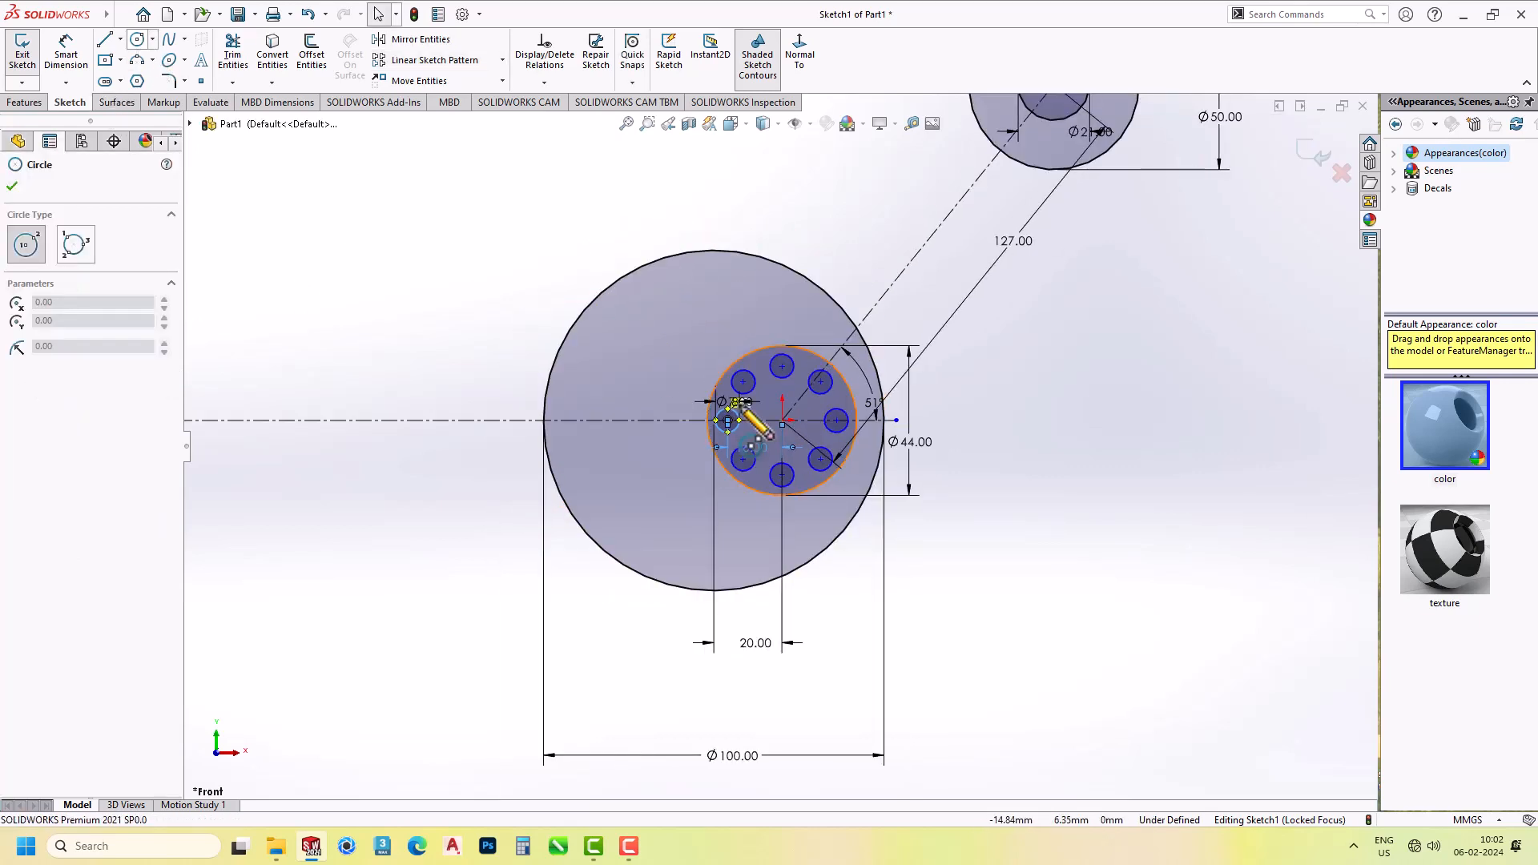
pyautogui.scroll(-4, 753, 404)
pyautogui.click(847, 462)
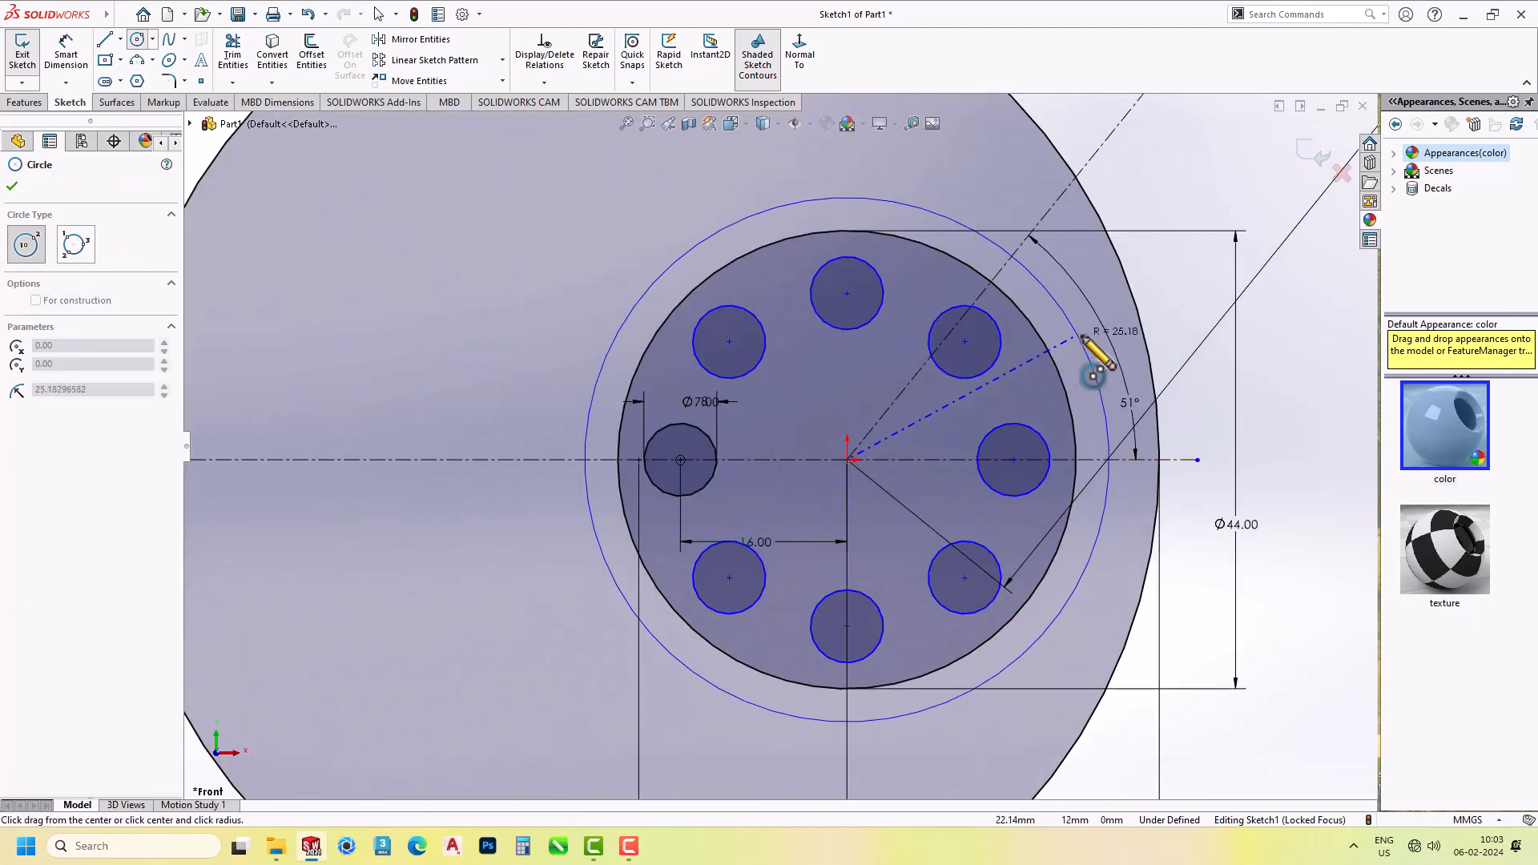
pyautogui.click(1081, 349)
pyautogui.scroll(1, 1052, 342)
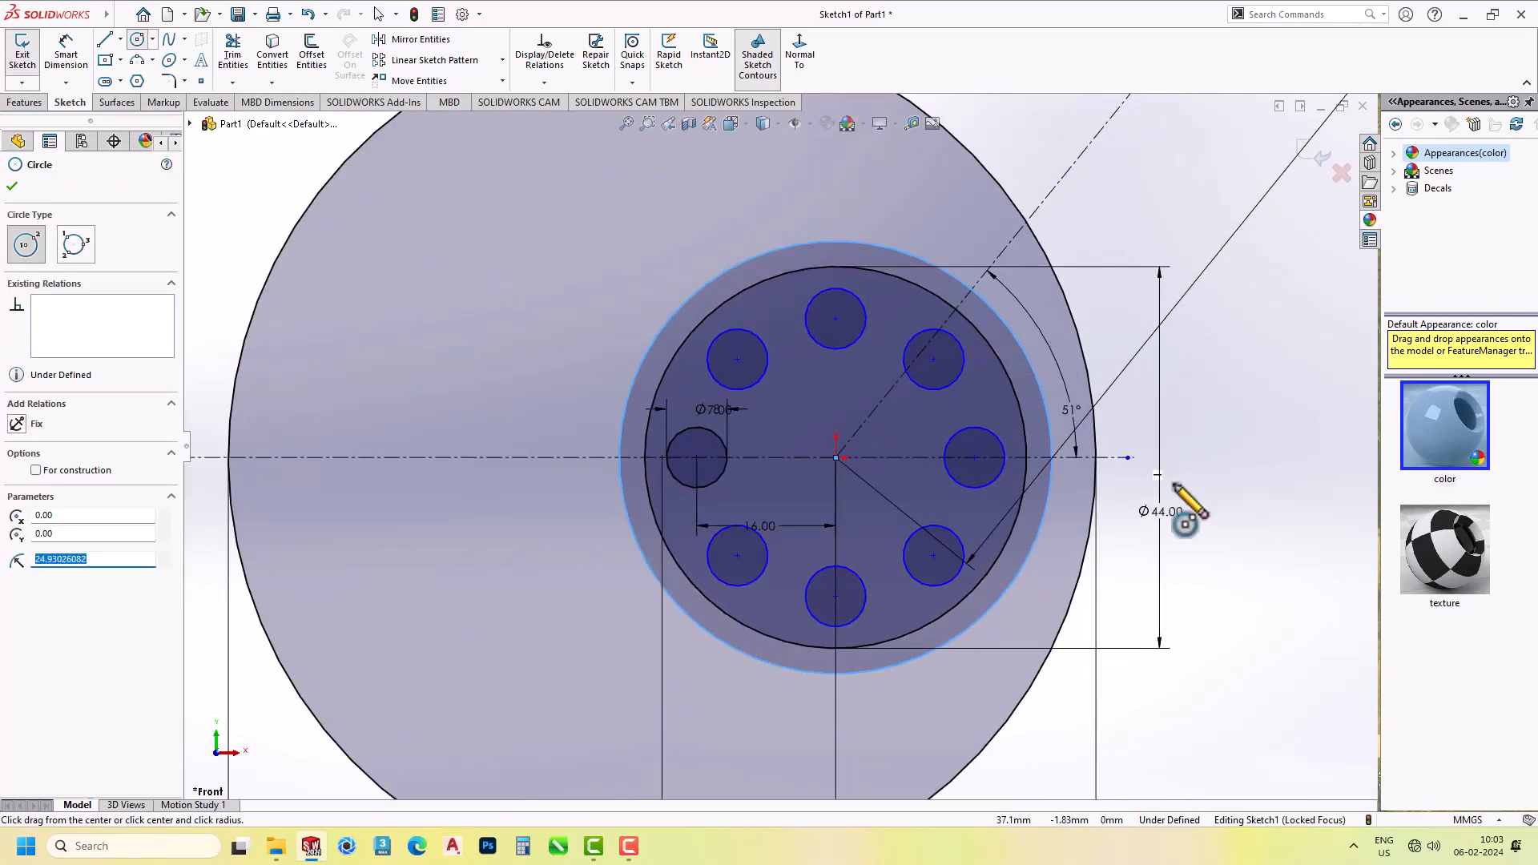
# Set the diameter of the new circle around the 44 mm circle to 50 mm.
pyautogui.moveTo(1229, 506); pyautogui.dragTo(1215, 330, button='right')
pyautogui.click(843, 247)
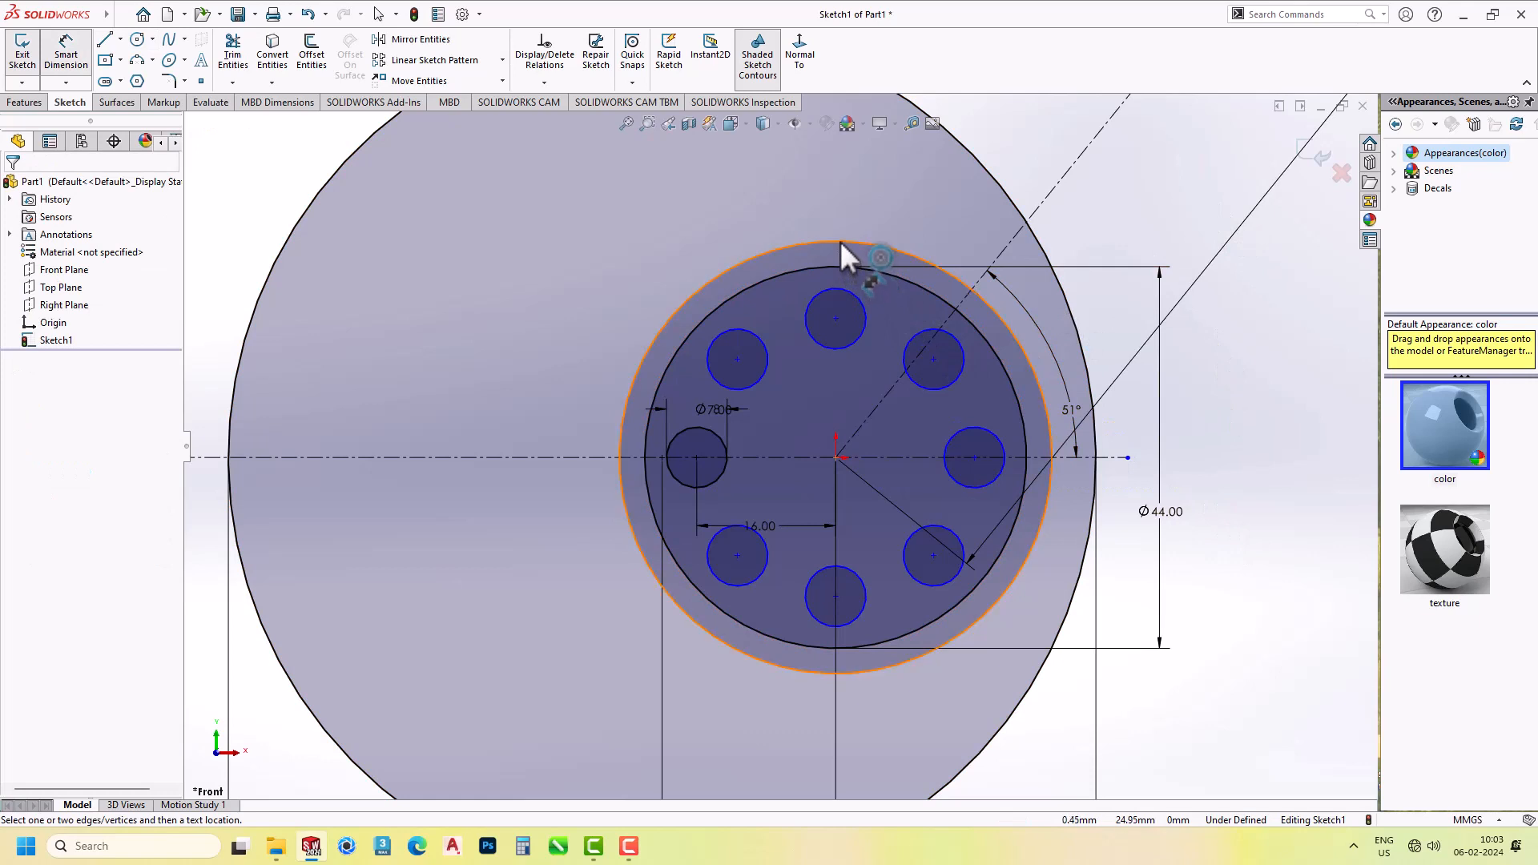
pyautogui.click(810, 207)
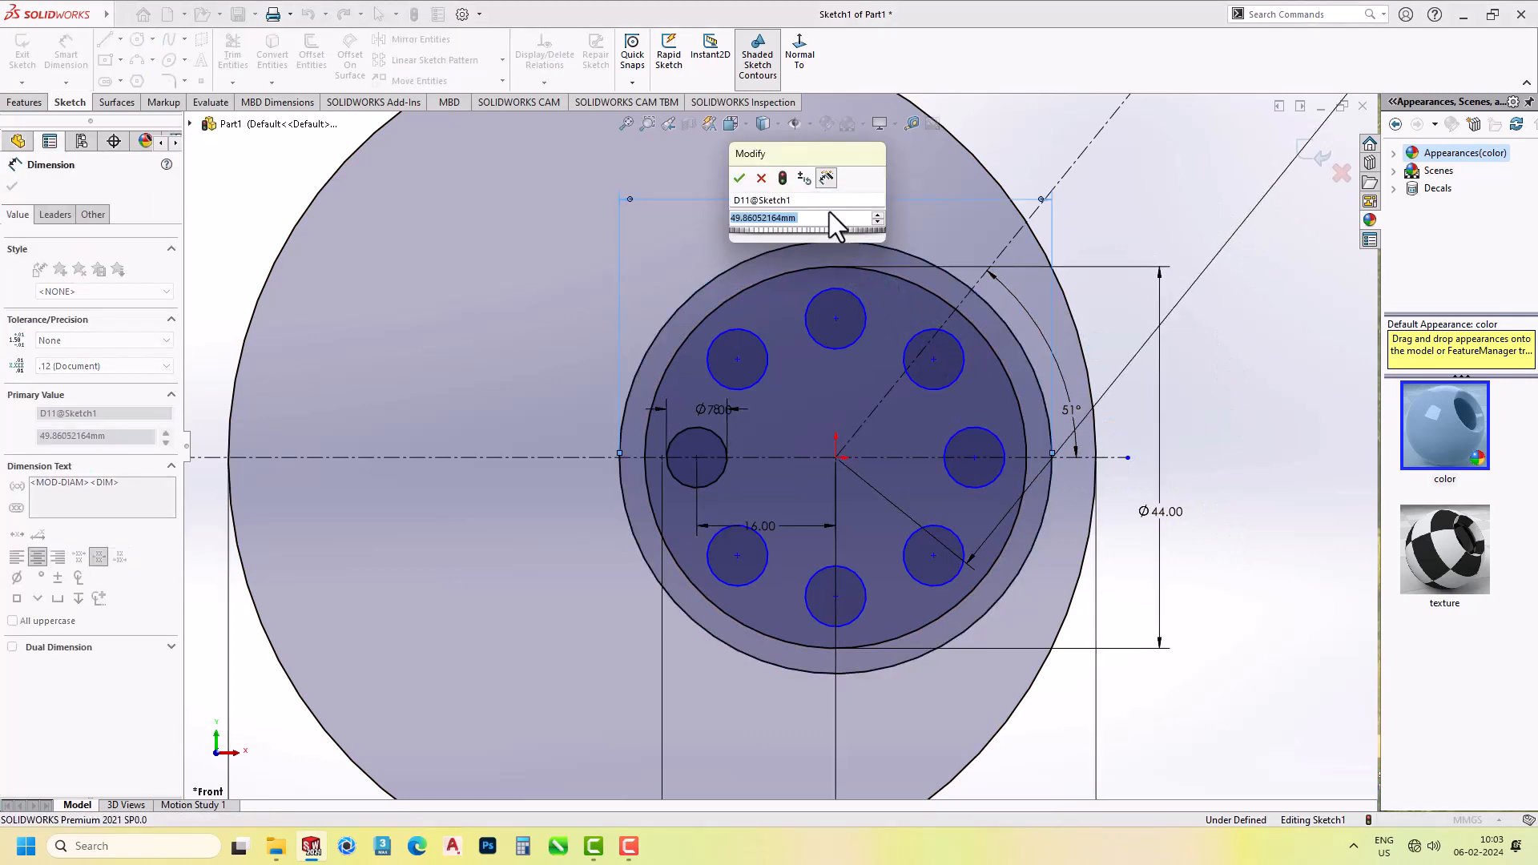
pyautogui.write('50')
pyautogui.press('Return')
# Sketch a circle about 93 mm in diameter inside the 100 mm circle, concentric with it.
pyautogui.press('f')
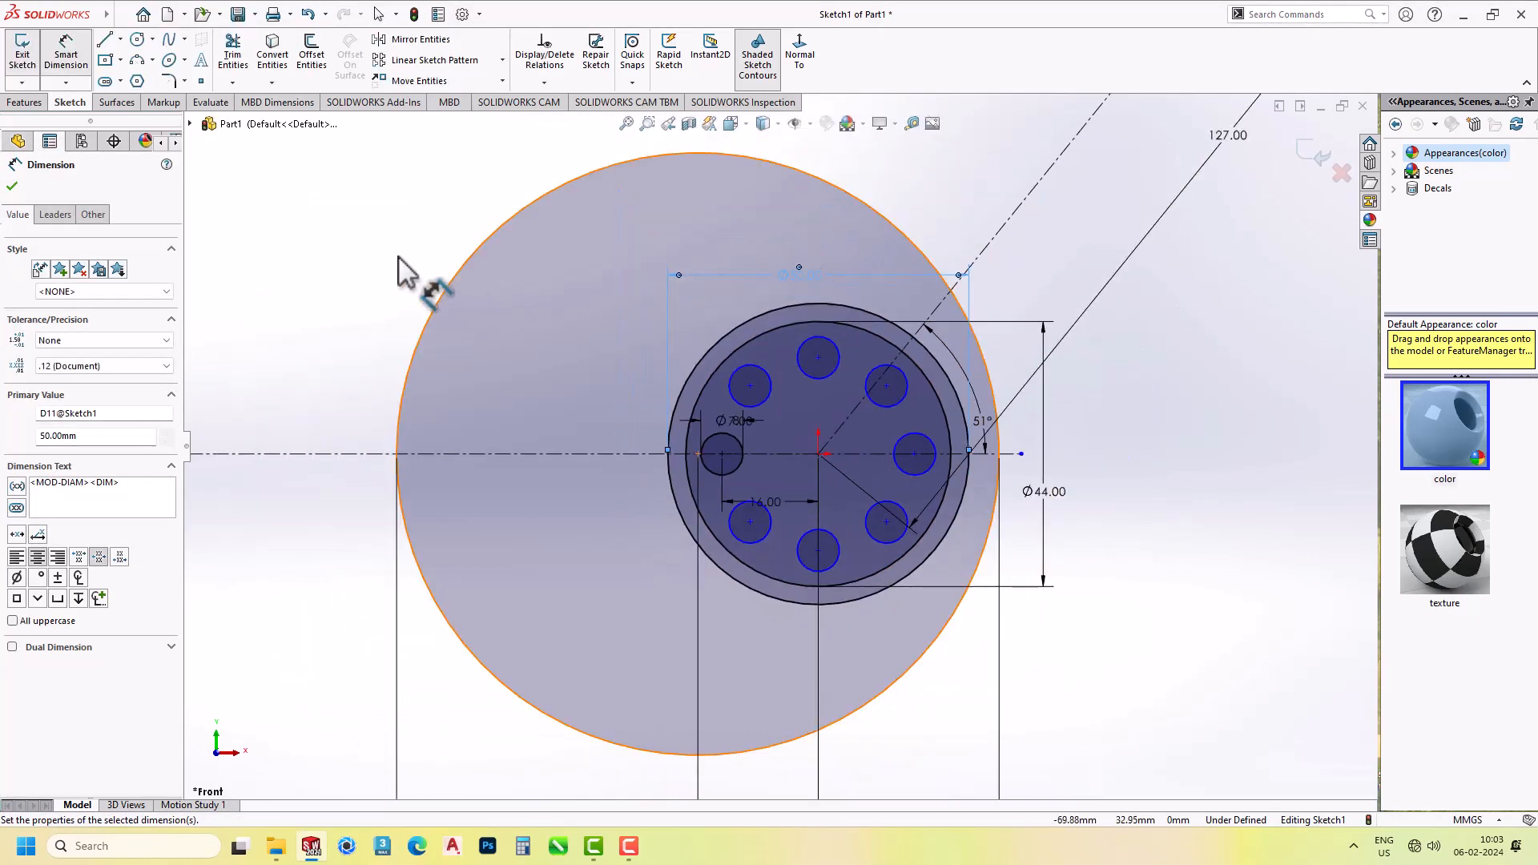
pyautogui.click(137, 40)
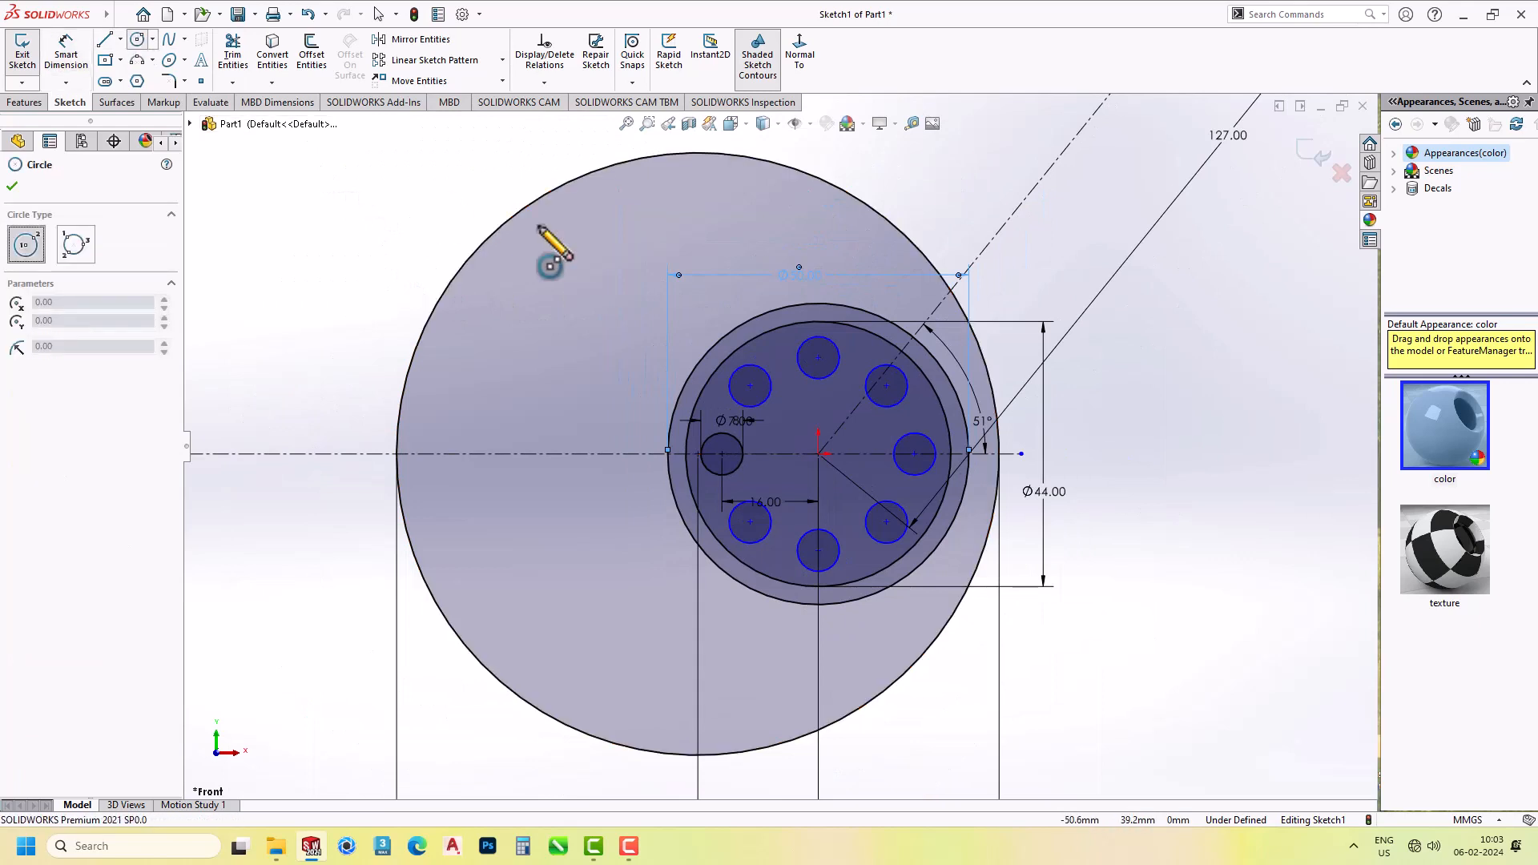
pyautogui.click(697, 454)
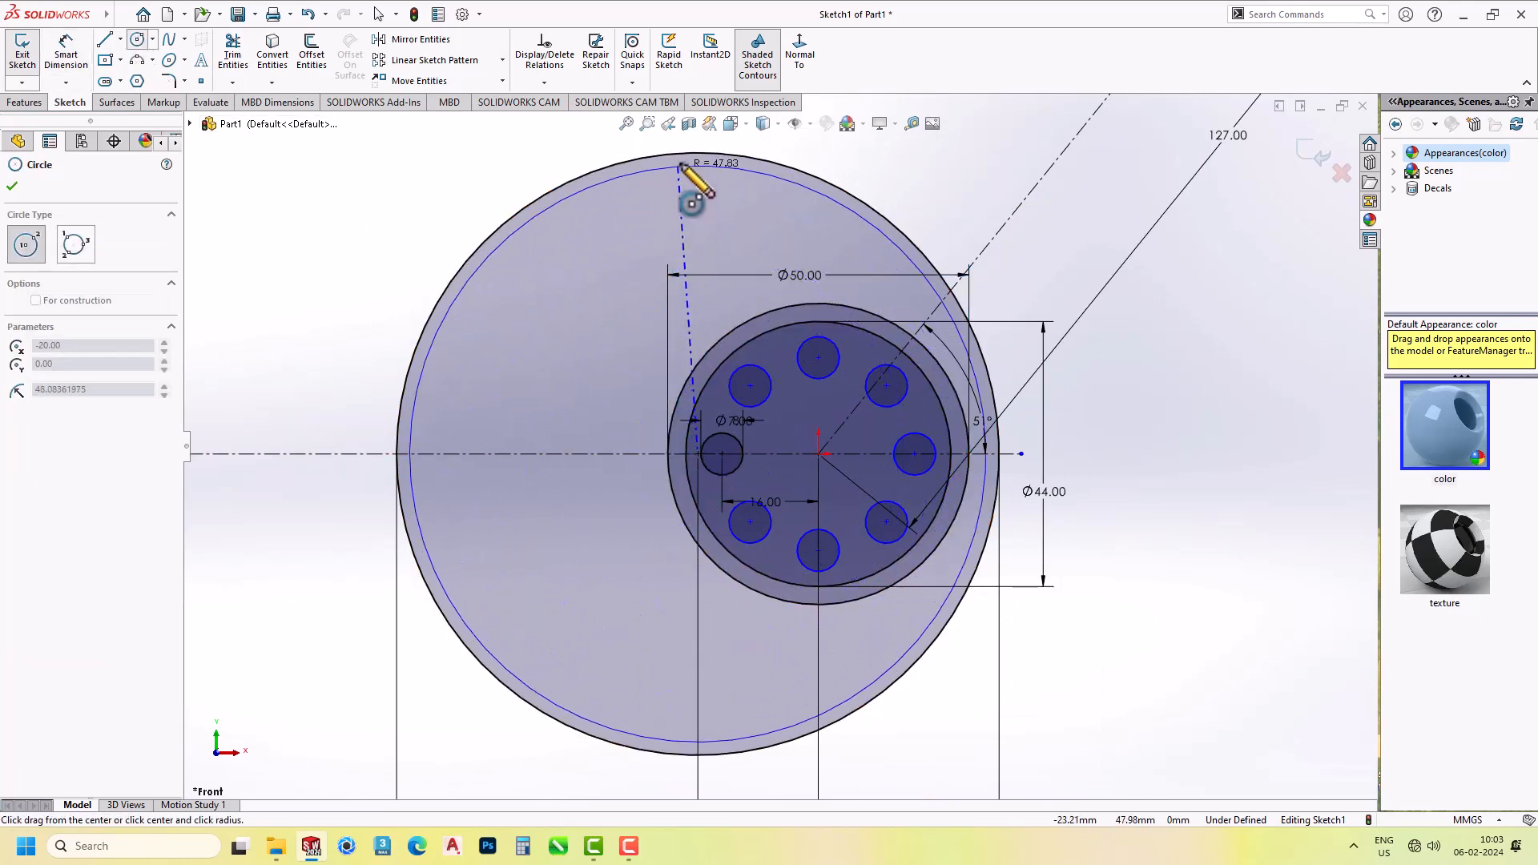
pyautogui.click(680, 176)
# Set the diameter of the inner circle concentric with the 100 mm circle to 80 mm.
pyautogui.moveTo(682, 218); pyautogui.dragTo(690, 106, button='right')
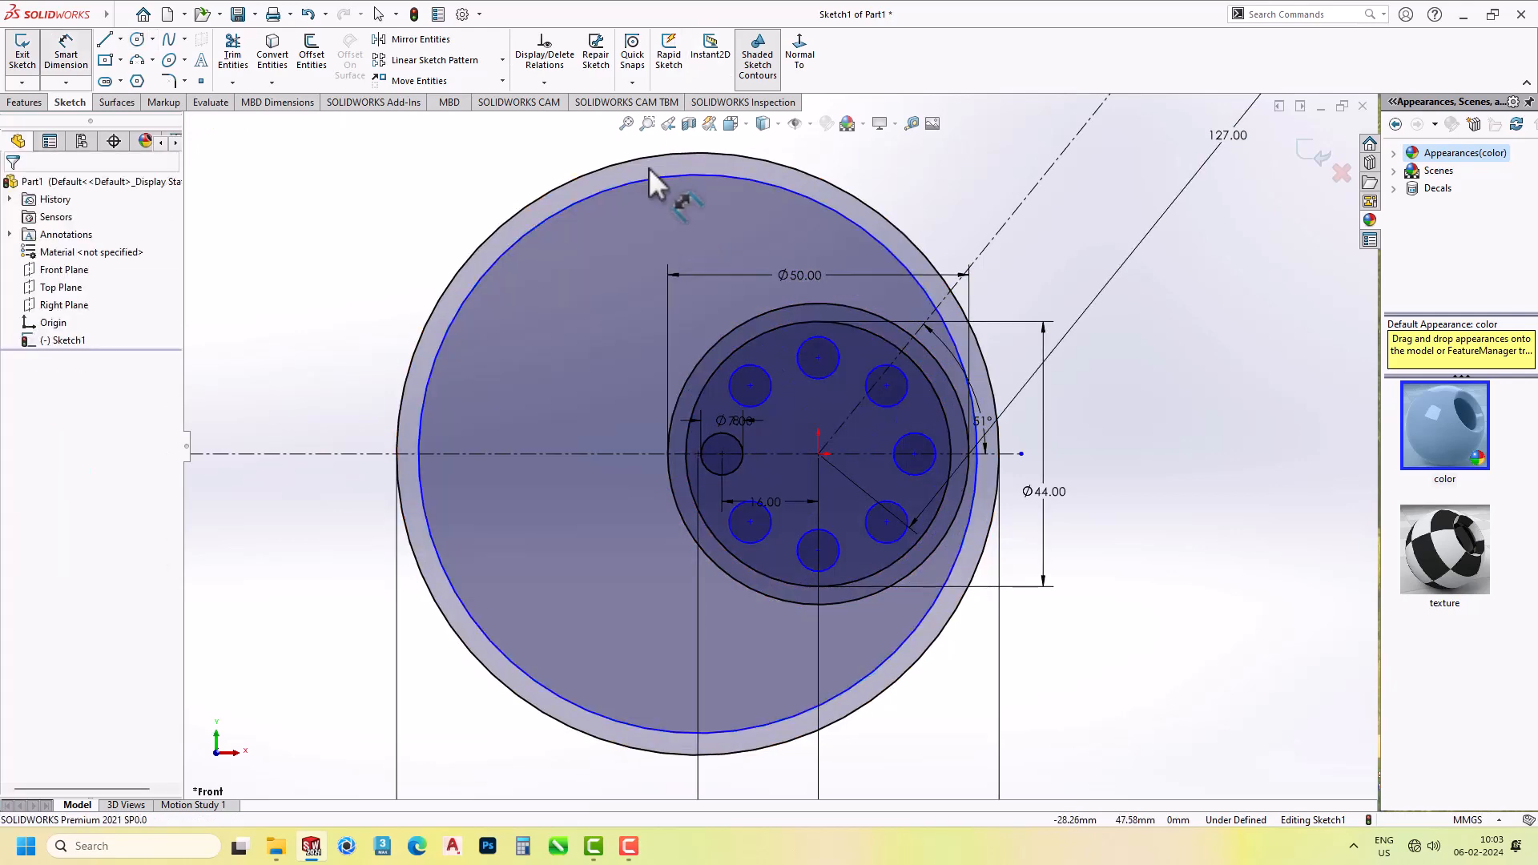
pyautogui.click(651, 177)
pyautogui.click(647, 170)
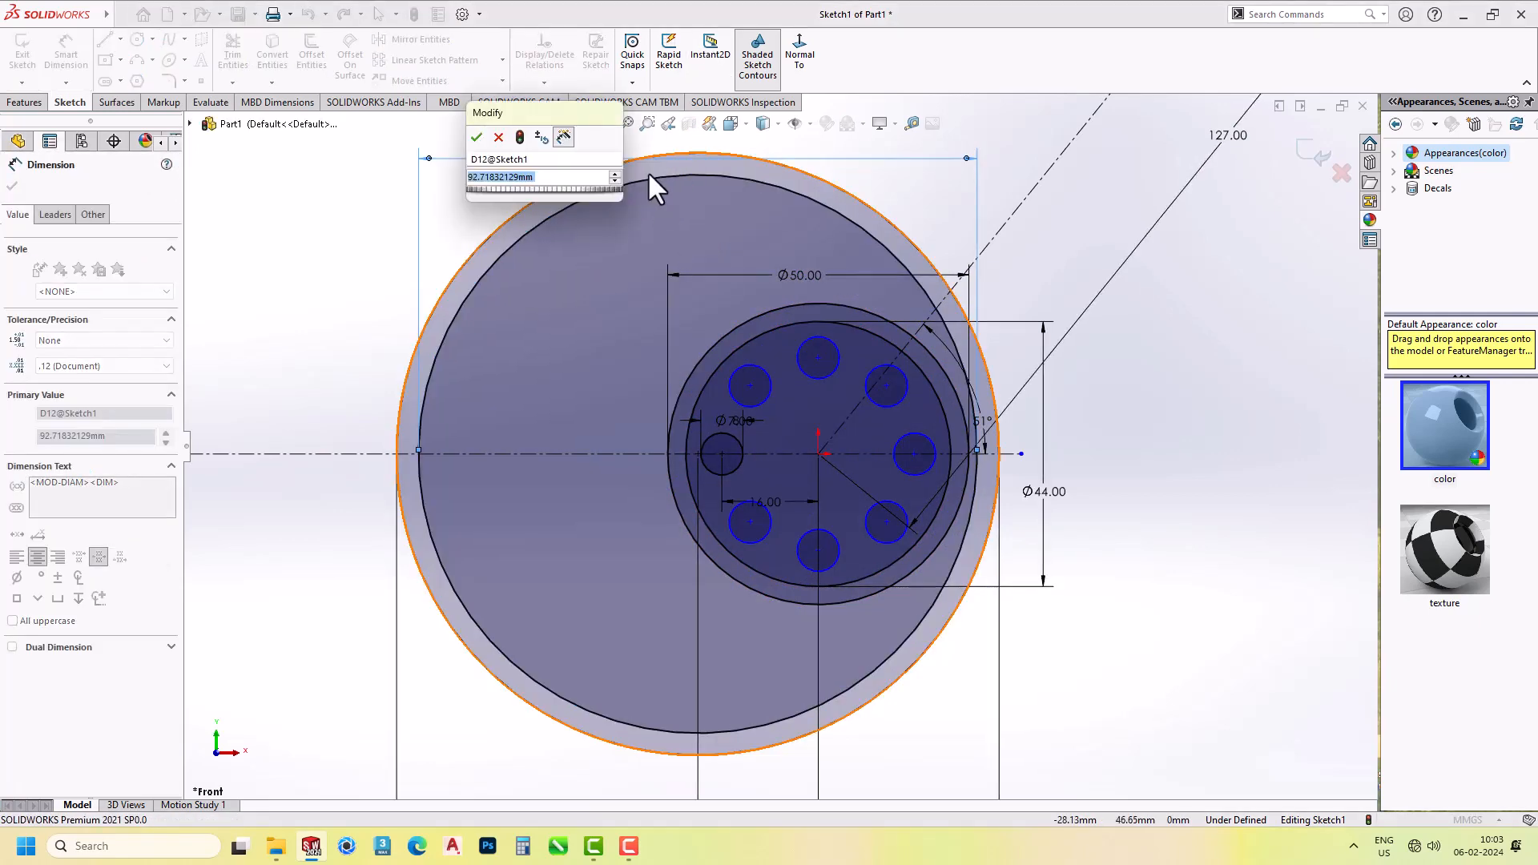
pyautogui.press('Return')
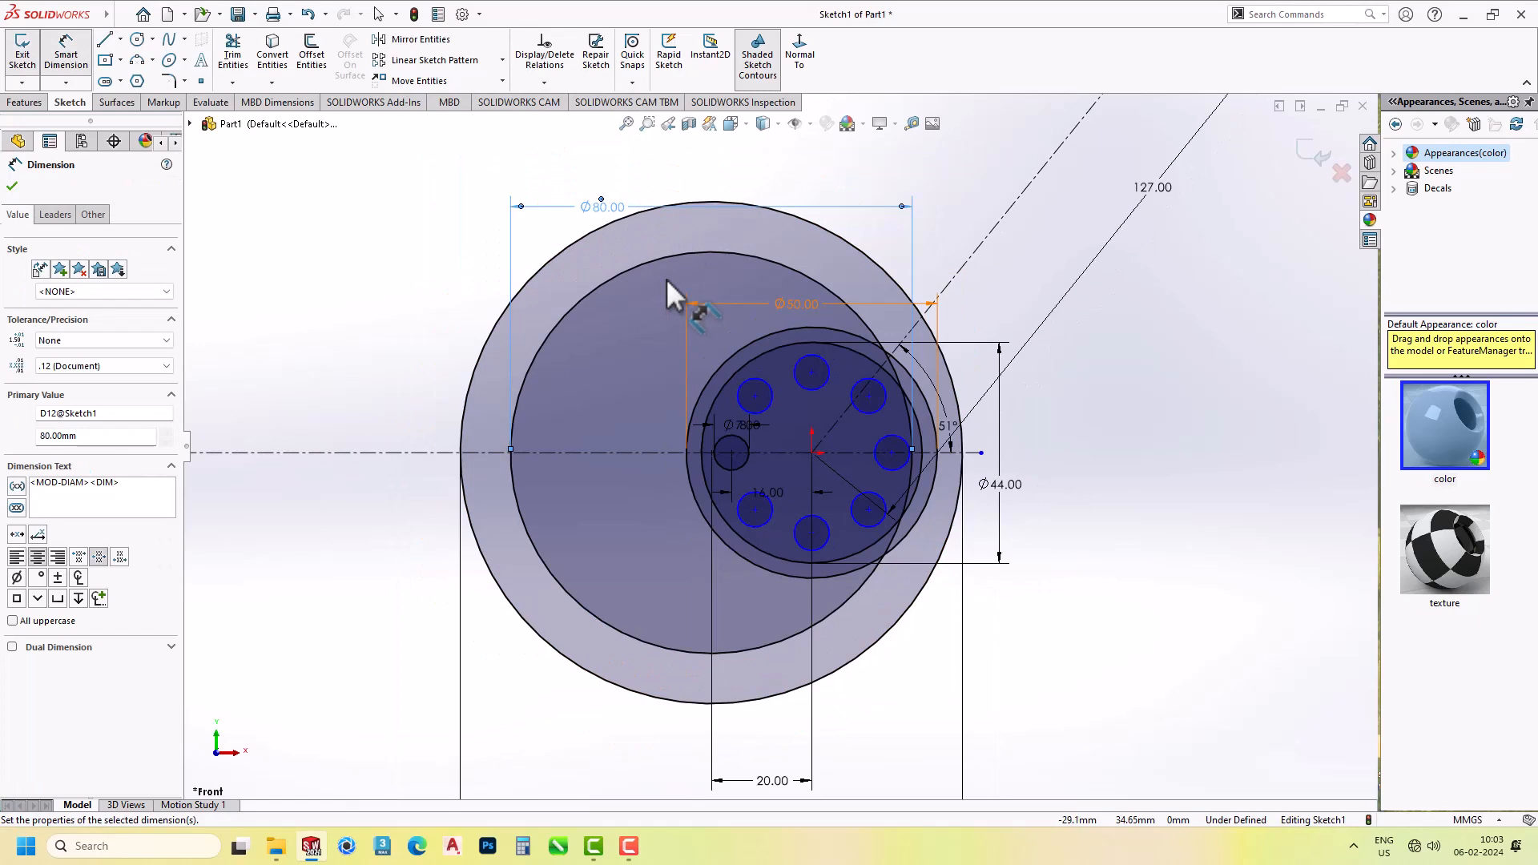
pyautogui.press('space')
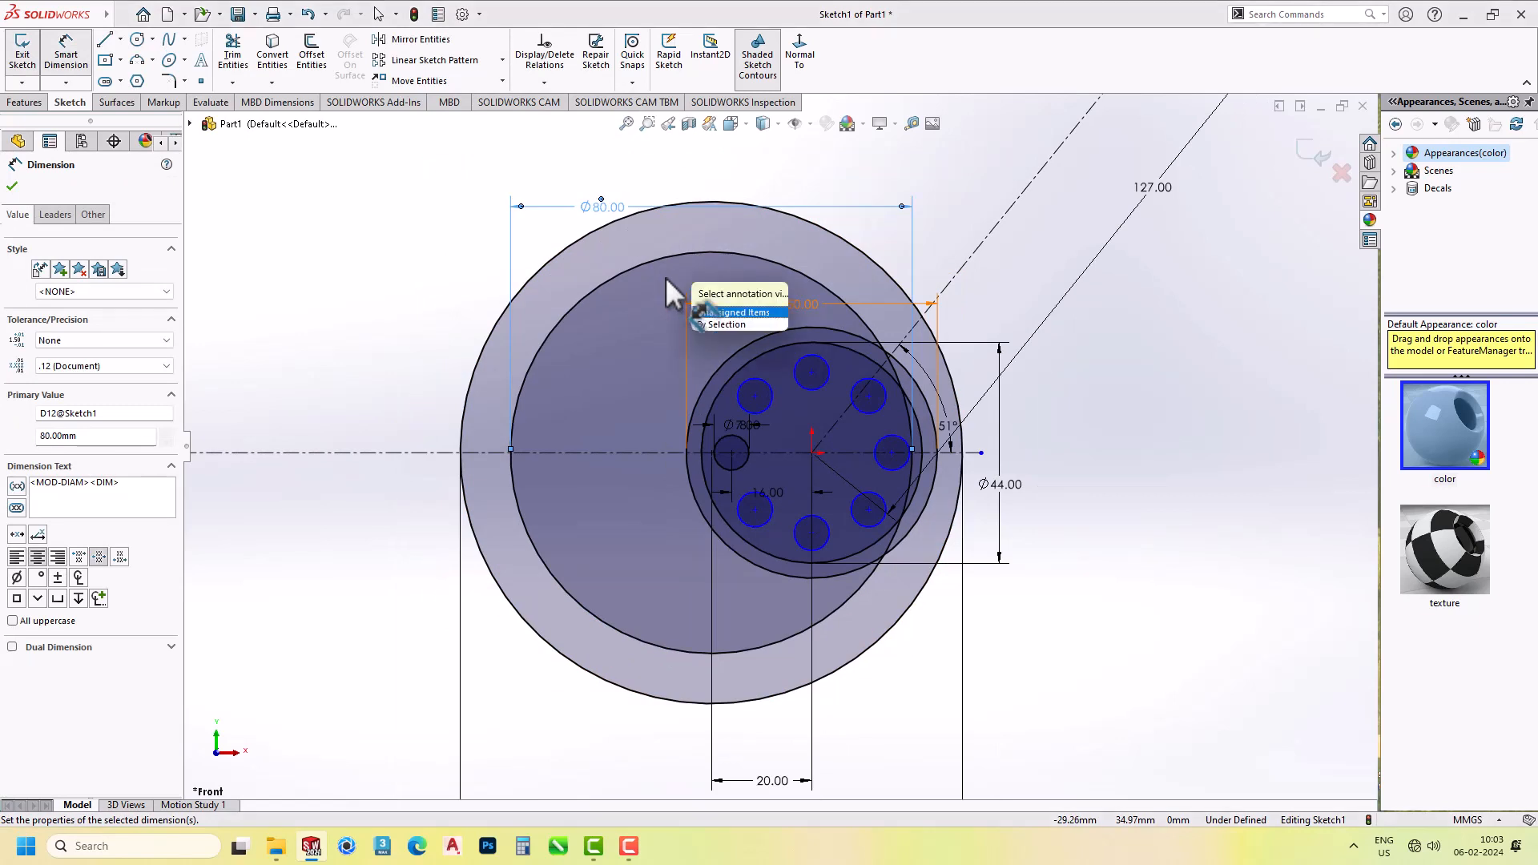
pyautogui.press('Escape')
pyautogui.press('Escape')
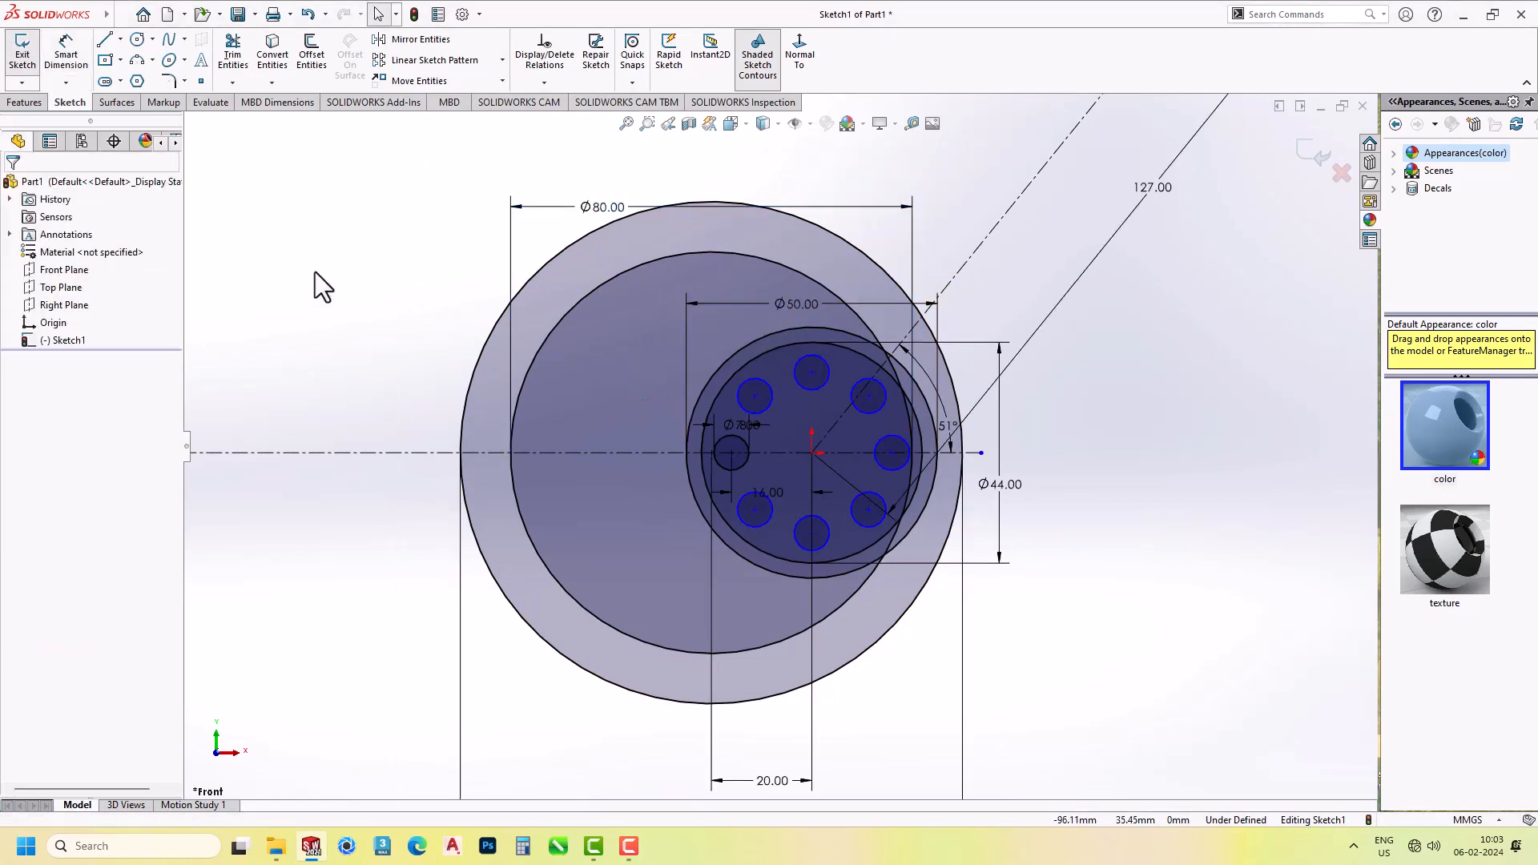
# Sketch two horizontal lines from the 80 mm circle's left side to the 50 mm circle, one above and one below the centerline.
pyautogui.click(108, 48)
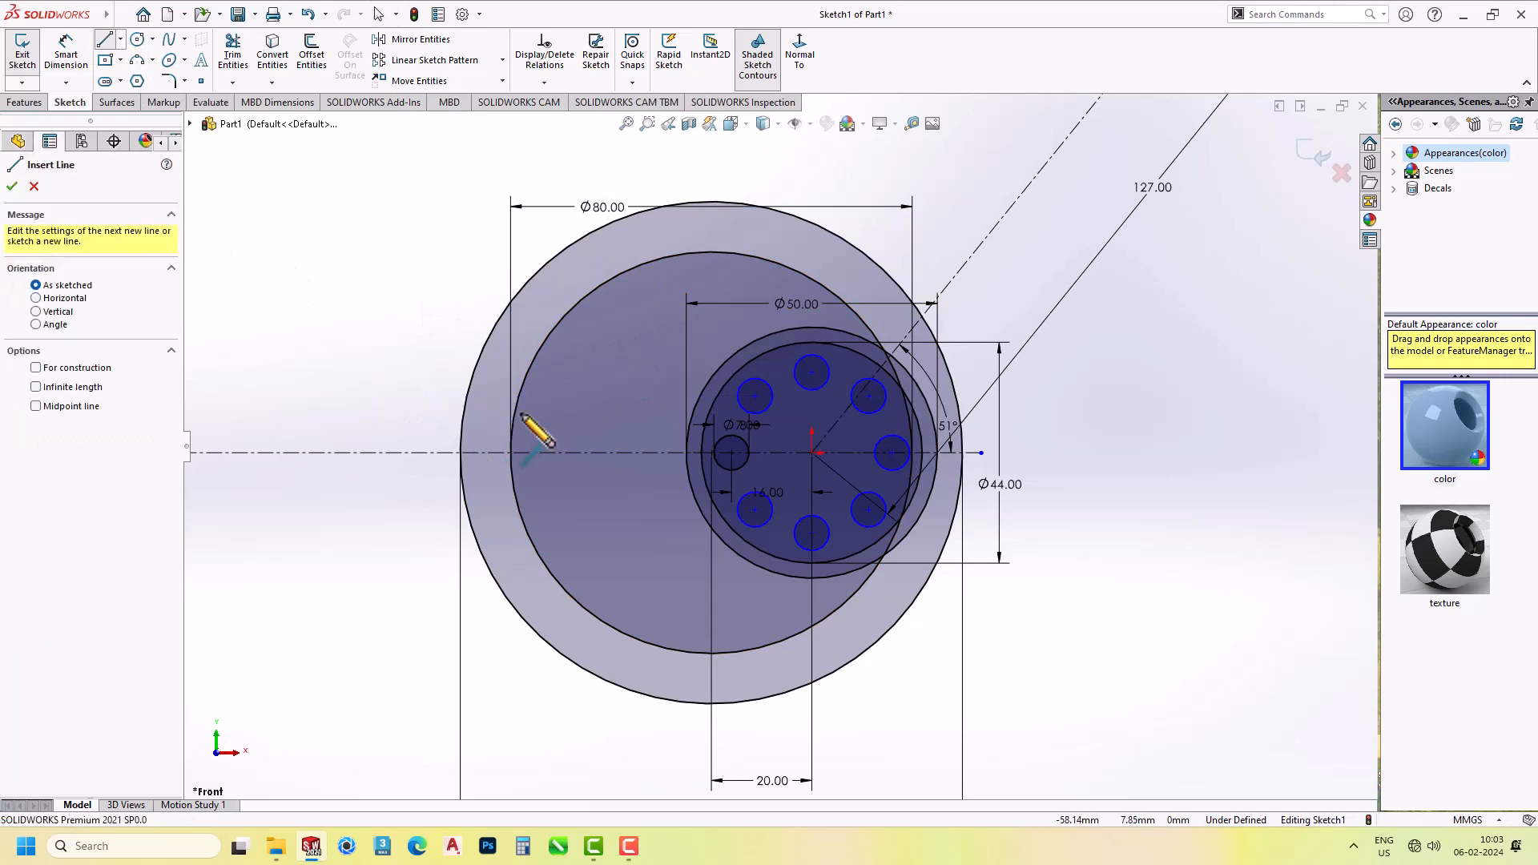
pyautogui.click(515, 411)
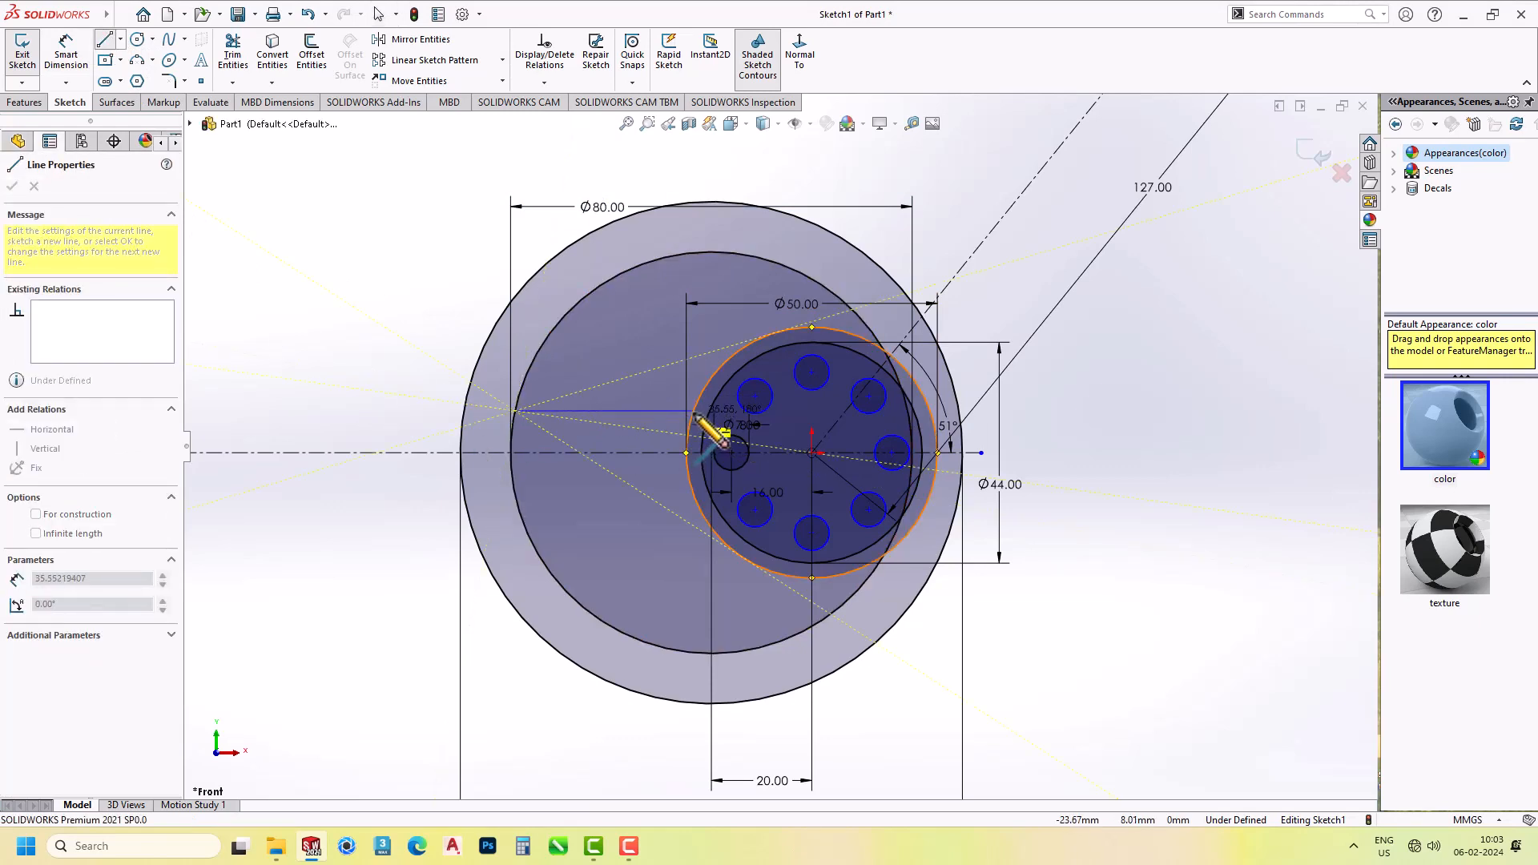
pyautogui.click(693, 410)
pyautogui.press('Escape')
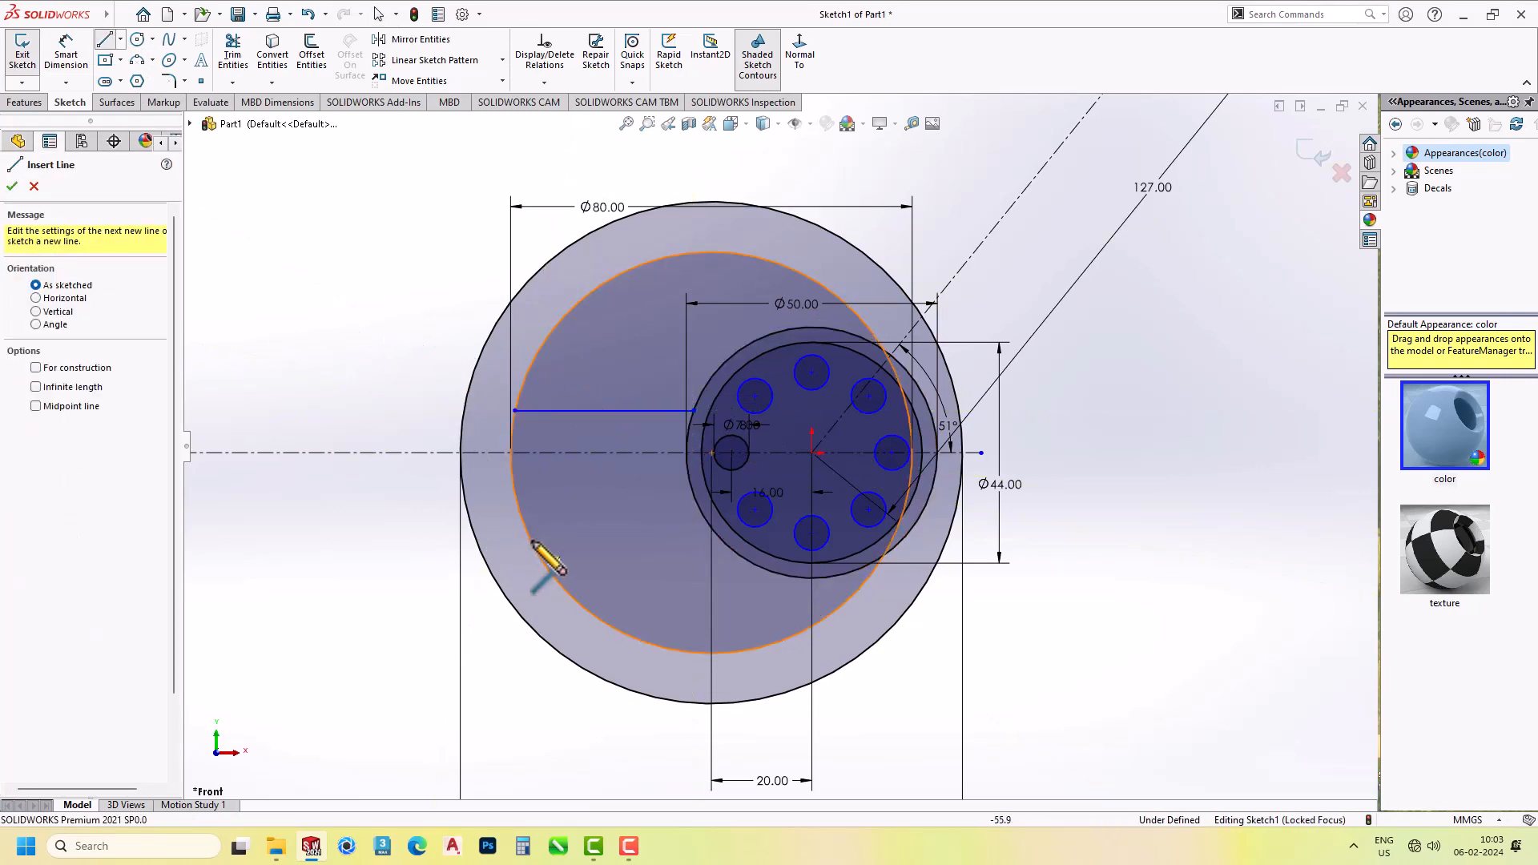
pyautogui.click(517, 498)
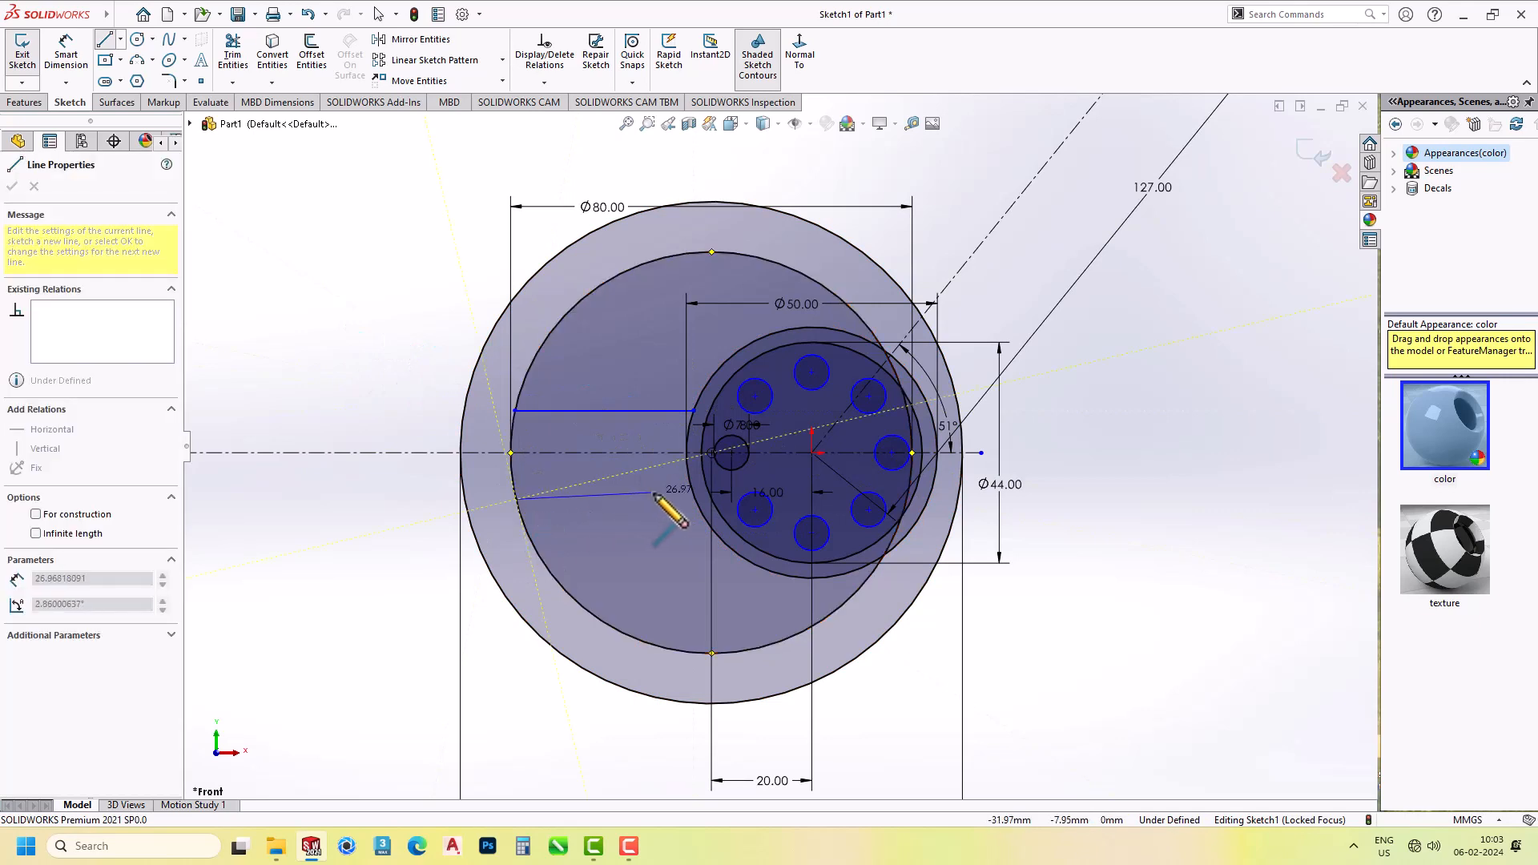
pyautogui.click(695, 501)
pyautogui.press('Escape')
# Dimension the distance between the upper horizontal line and the centerline as 5 mm.
pyautogui.moveTo(364, 336); pyautogui.dragTo(402, 188, button='right')
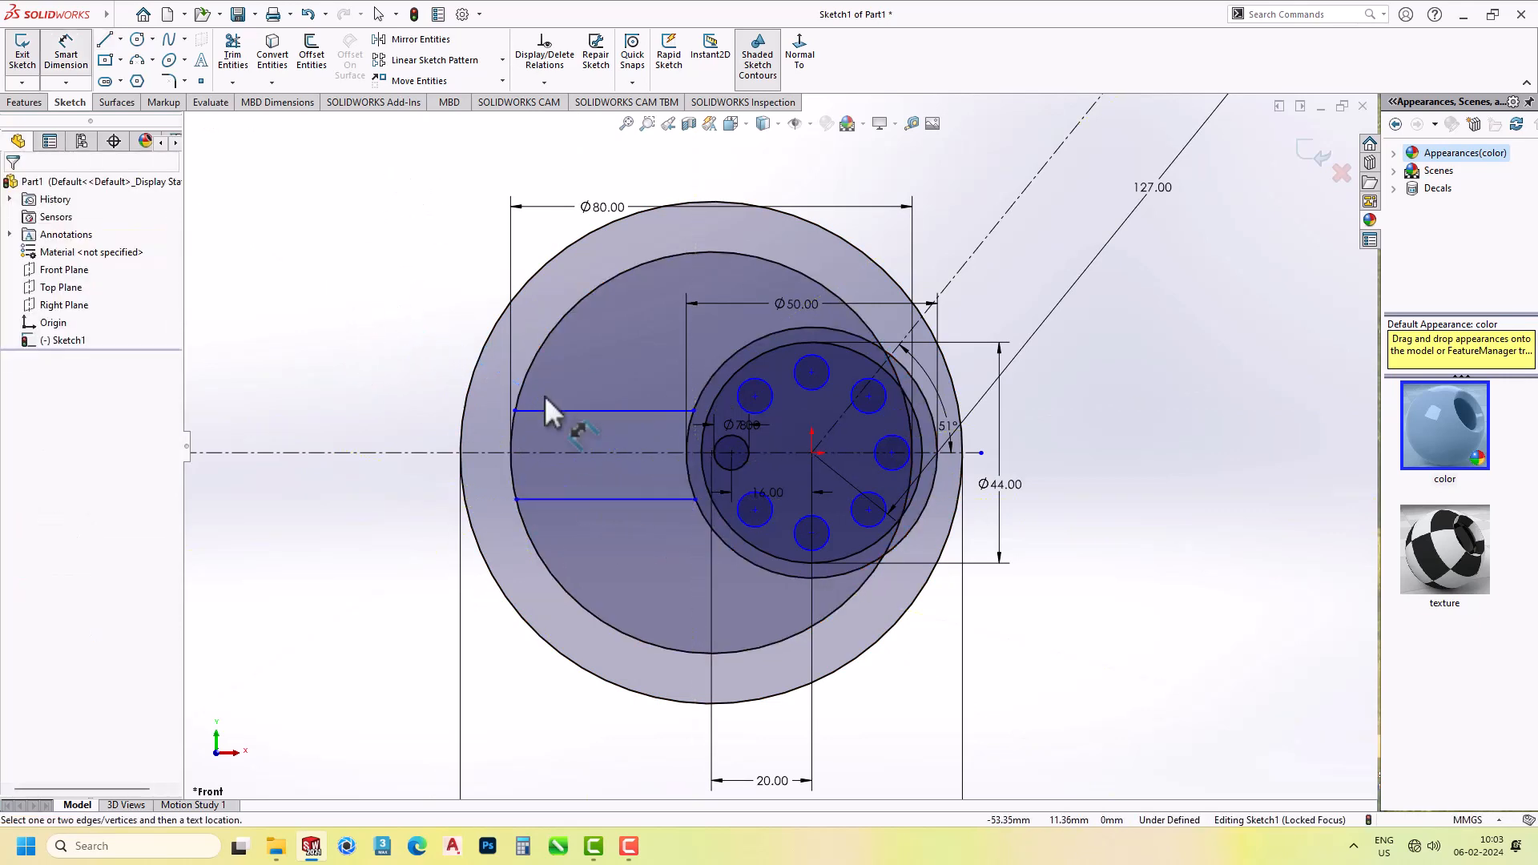
pyautogui.click(546, 414)
pyautogui.click(552, 451)
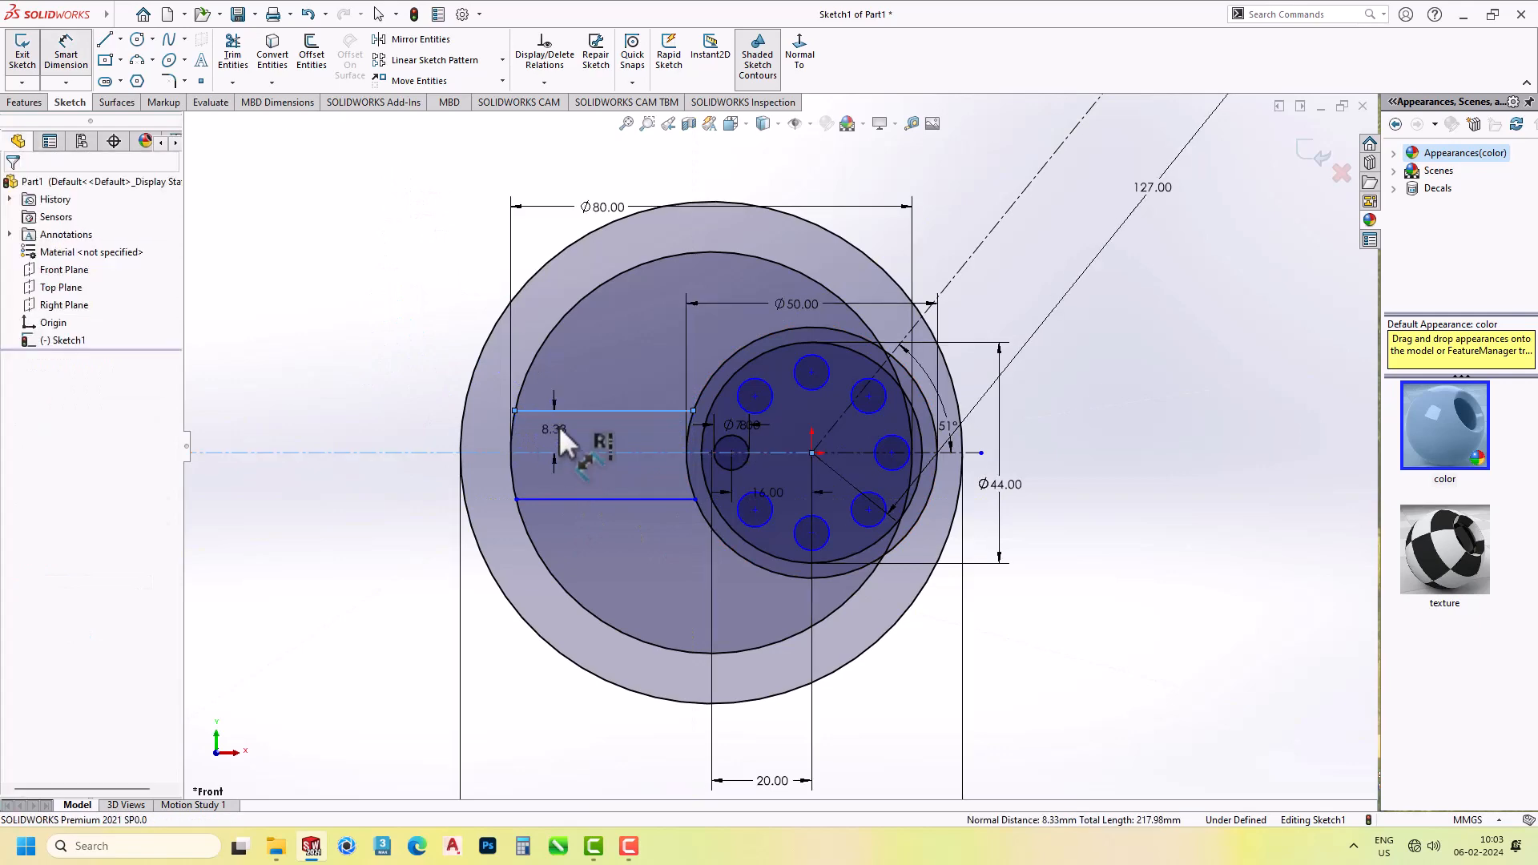
pyautogui.click(559, 425)
pyautogui.write('5')
pyautogui.press('Return')
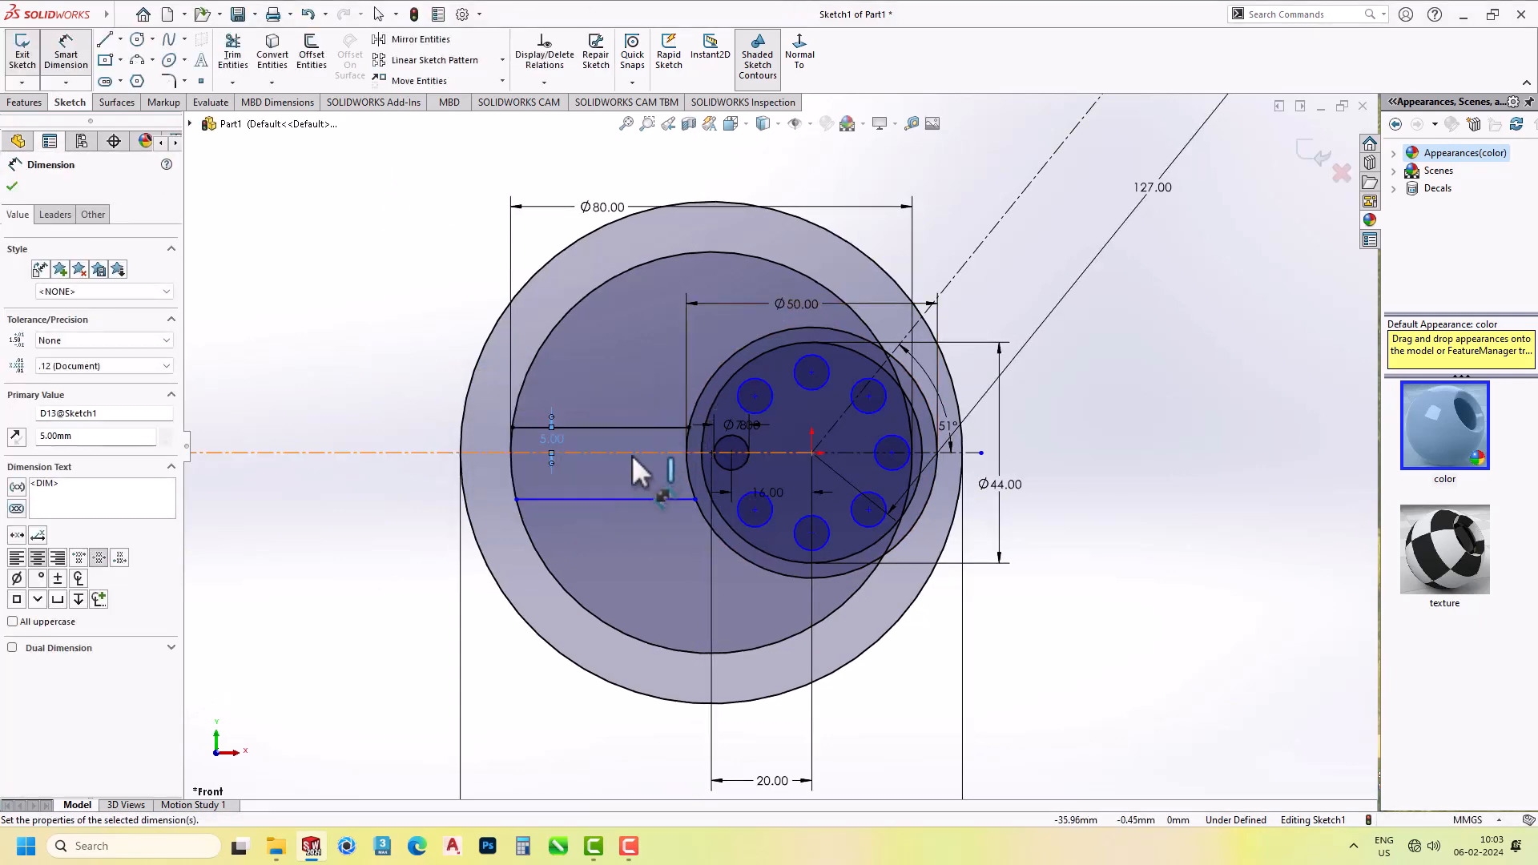
# Dimension the distance between the lower horizontal line and the centerline as 5 mm.
pyautogui.click(635, 498)
pyautogui.click(635, 497)
pyautogui.click(634, 484)
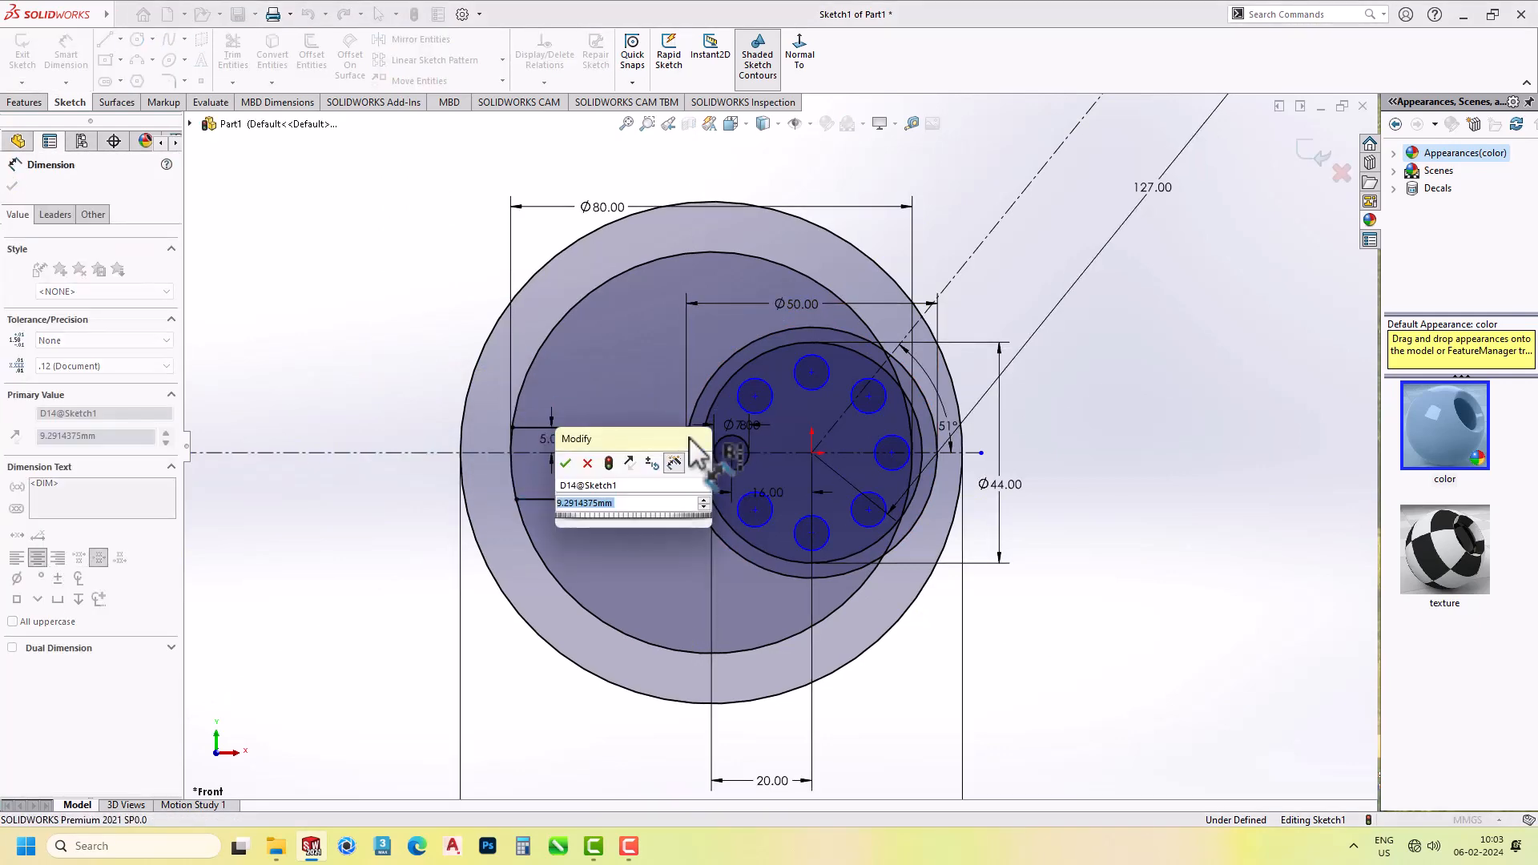
pyautogui.write('5')
pyautogui.press('Return')
pyautogui.press('Escape')
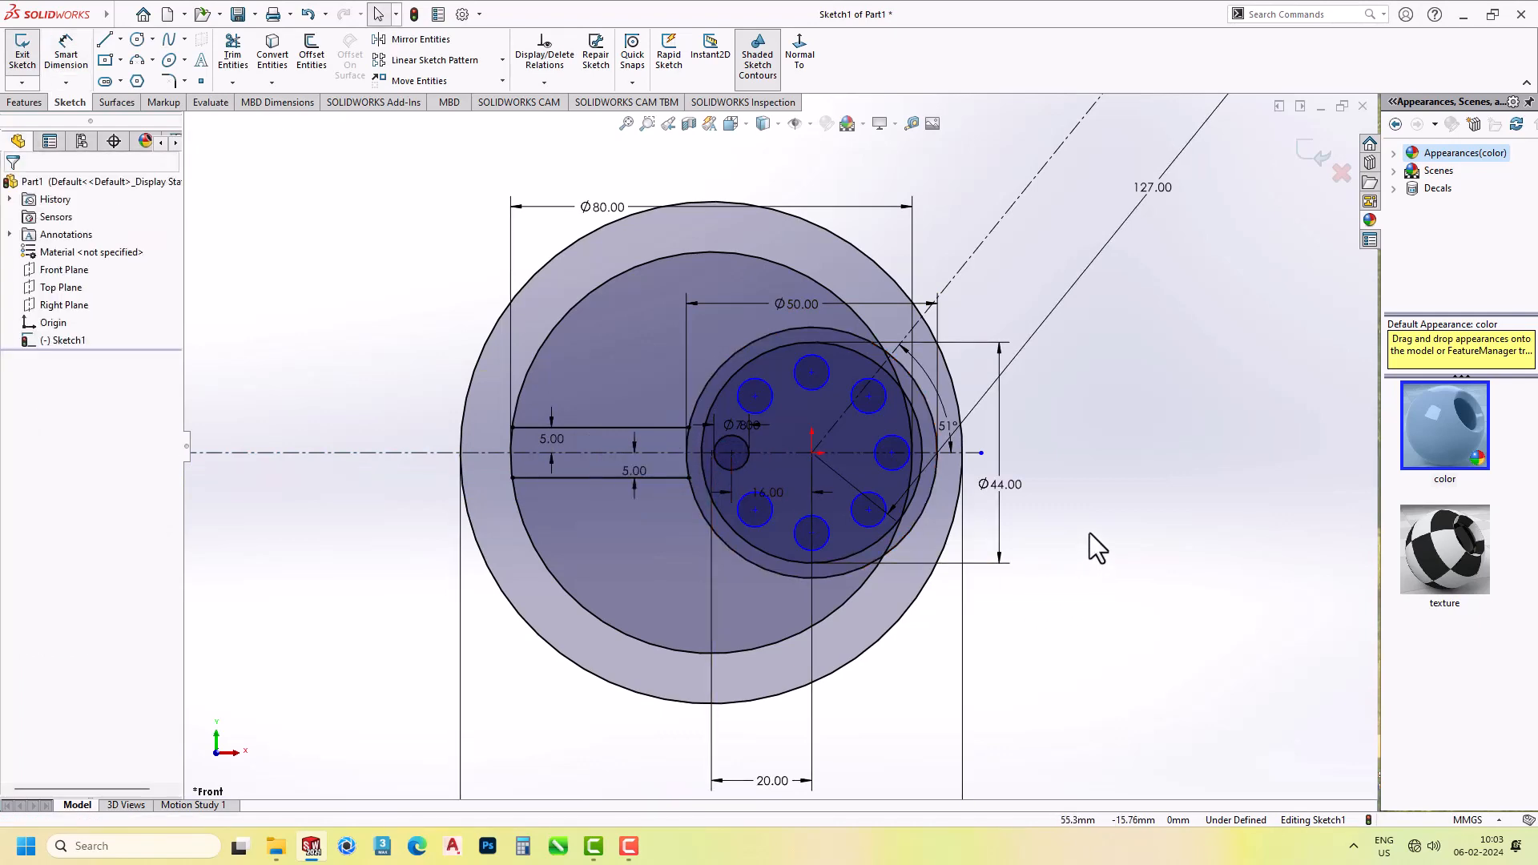
# Power-trim the 50 mm and 80 mm circle segments beyond their upper intersection, outside the 44 mm circle.
pyautogui.moveTo(1140, 500); pyautogui.dragTo(1102, 527, button='right')
pyautogui.scroll(-4, 921, 392)
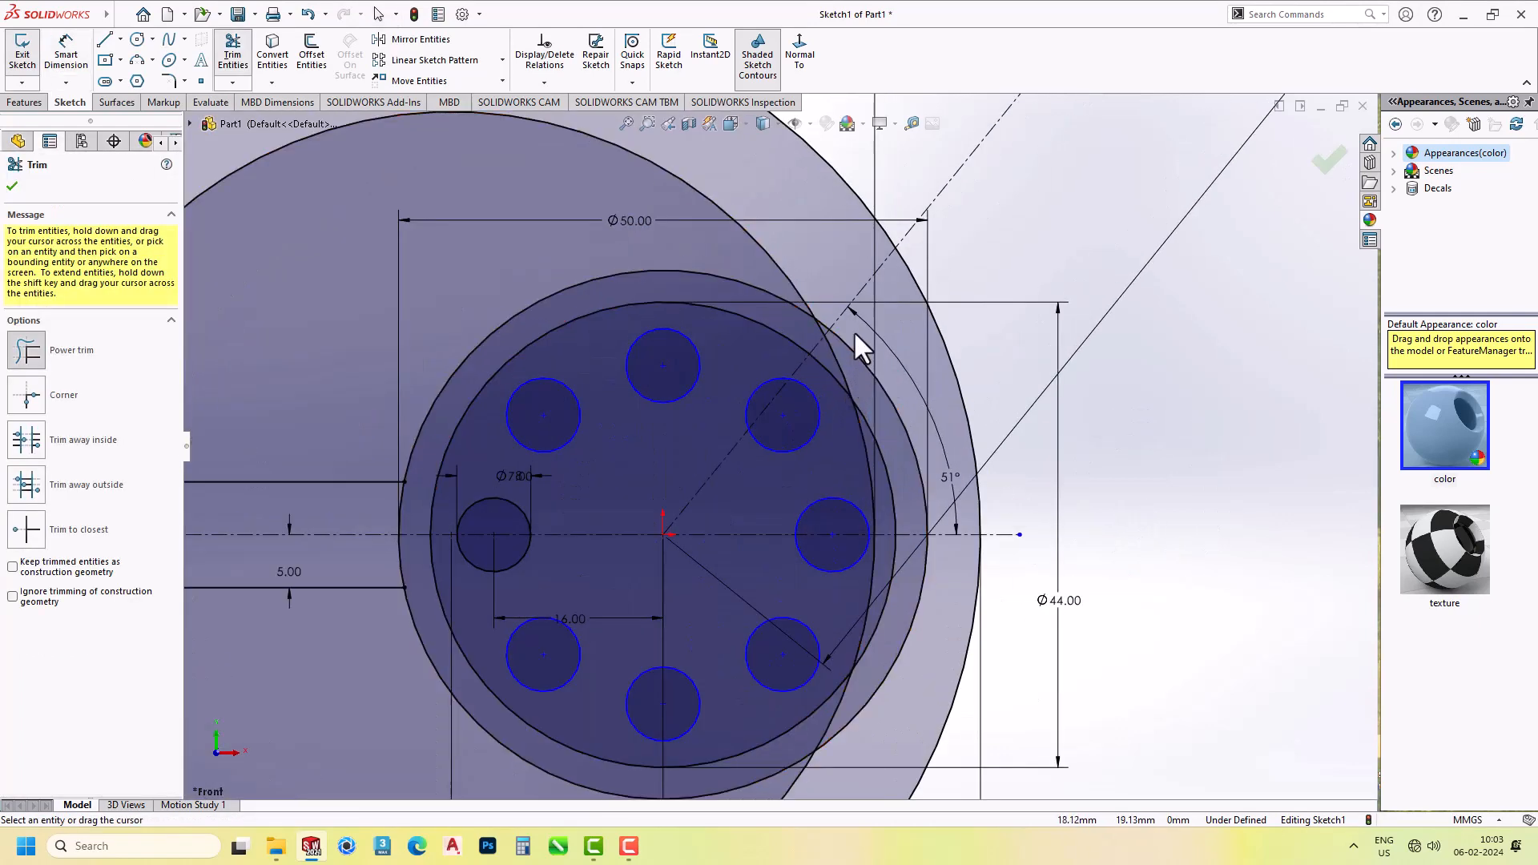
pyautogui.moveTo(867, 371); pyautogui.dragTo(830, 334)
pyautogui.scroll(-3, 830, 333)
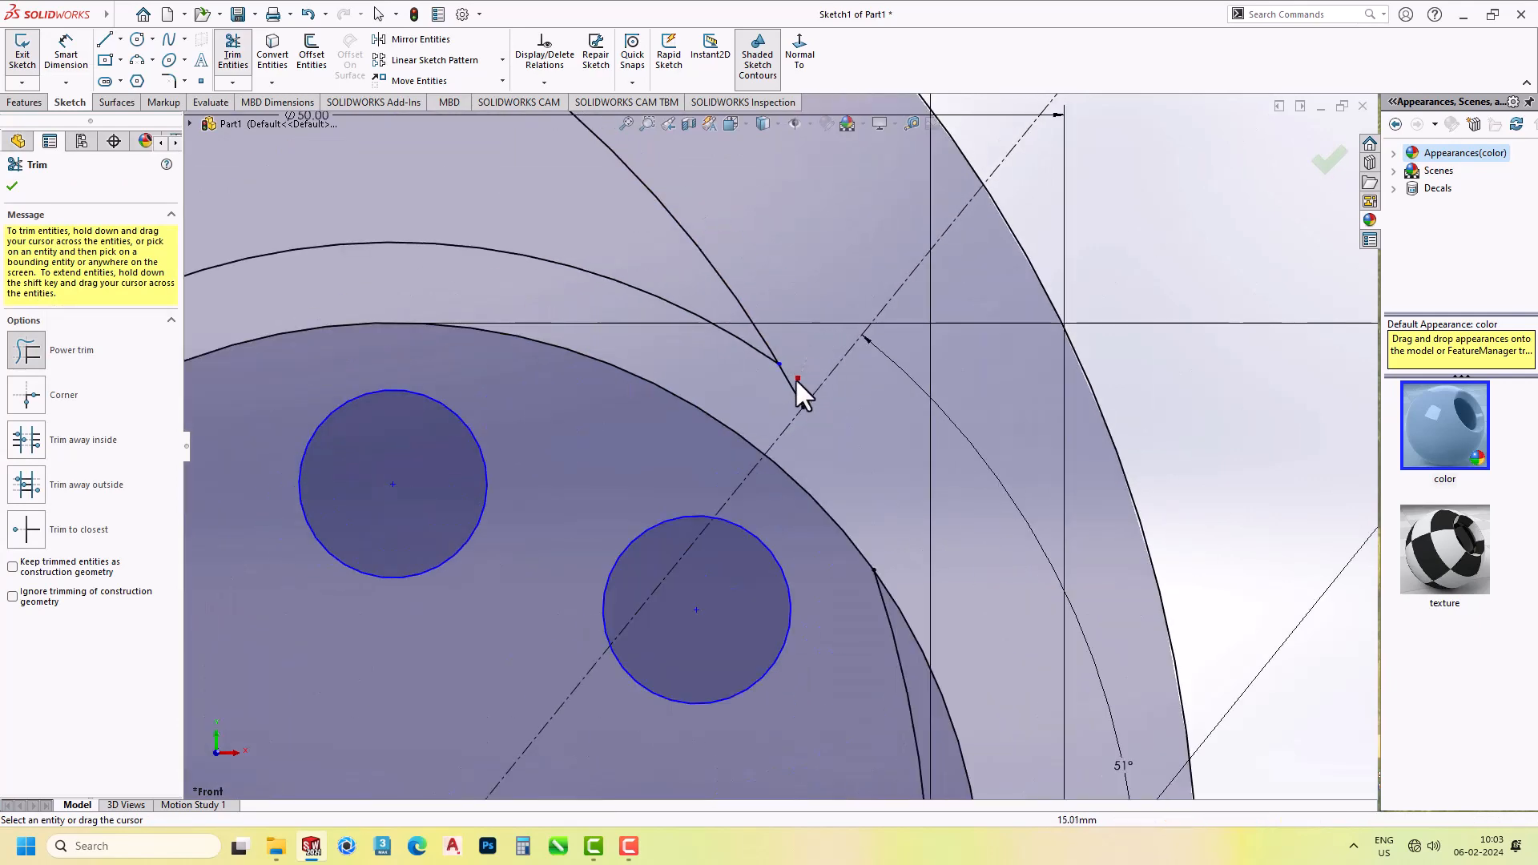
# Trim the 80 mm circle's arc inside the 44 mm circle and the excess arcs beyond the lower intersection with the 50 mm circle.
pyautogui.scroll(5, 807, 585)
pyautogui.scroll(-1, 825, 464)
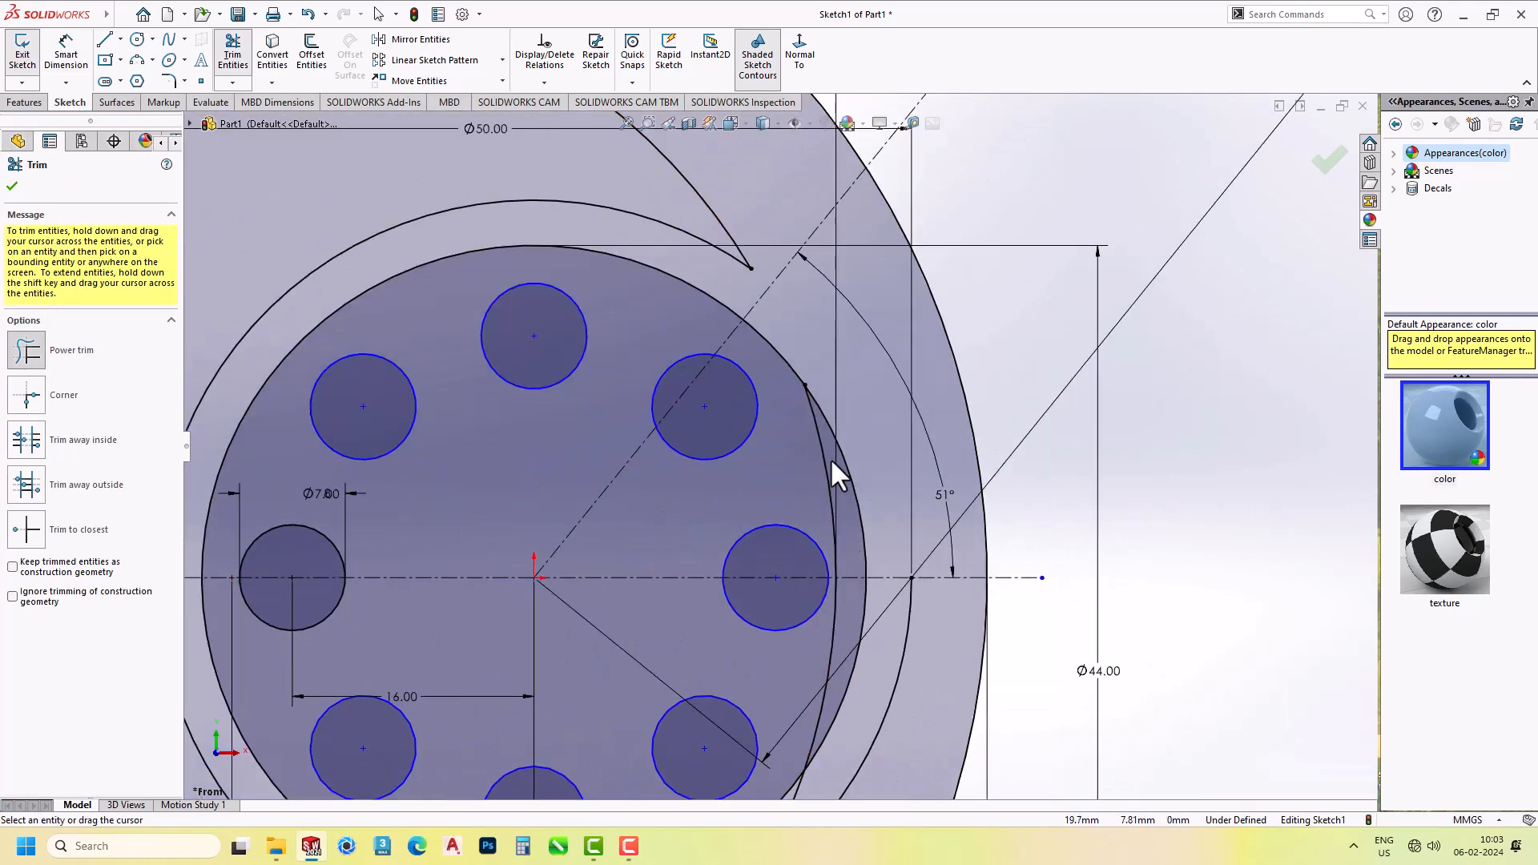
pyautogui.moveTo(822, 463); pyautogui.dragTo(833, 606)
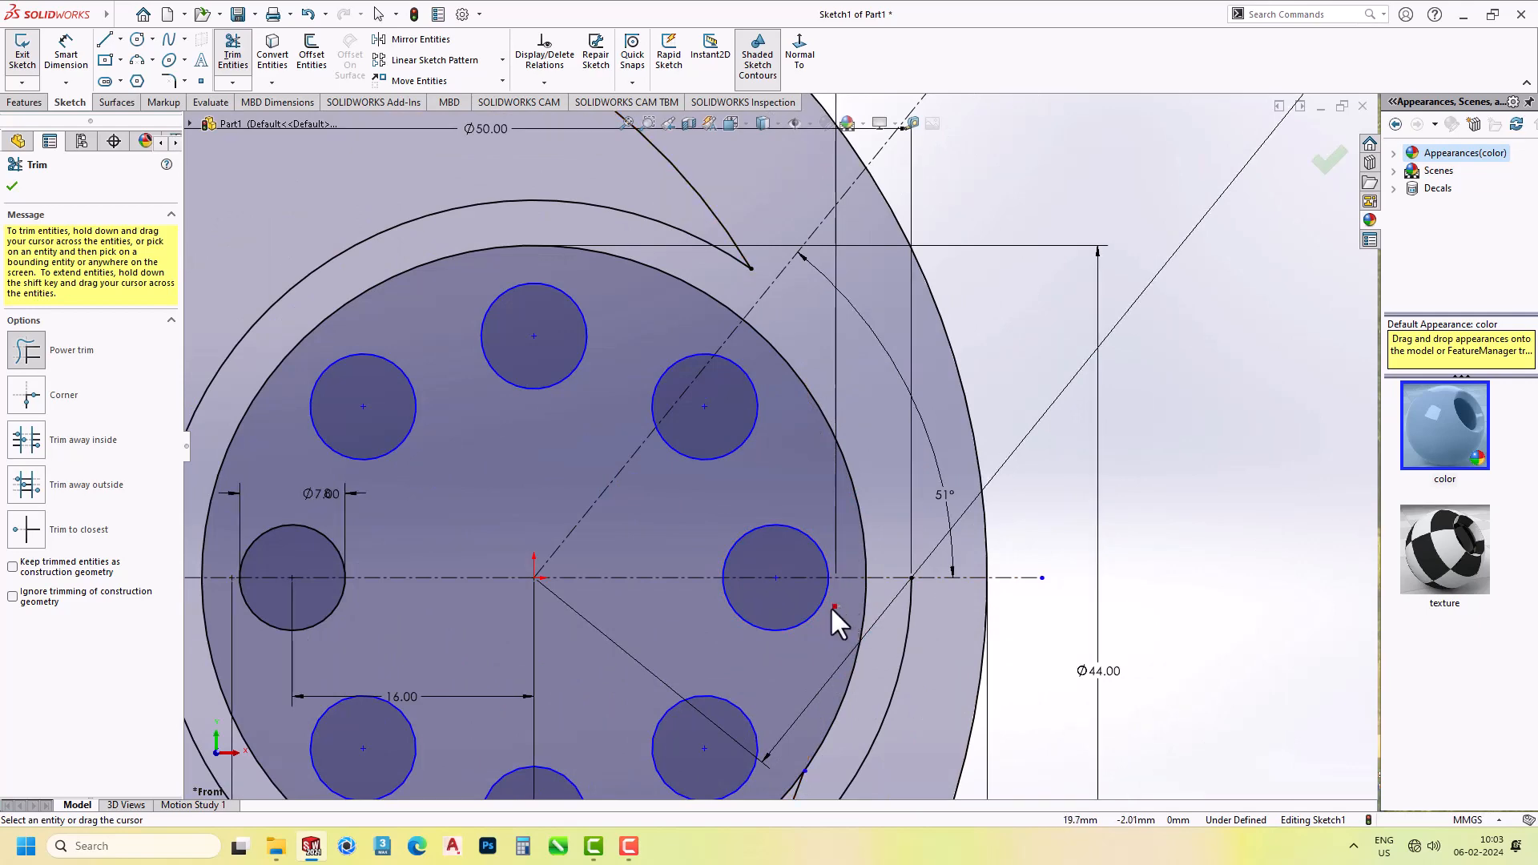
pyautogui.scroll(3, 797, 628)
pyautogui.scroll(-2, 781, 514)
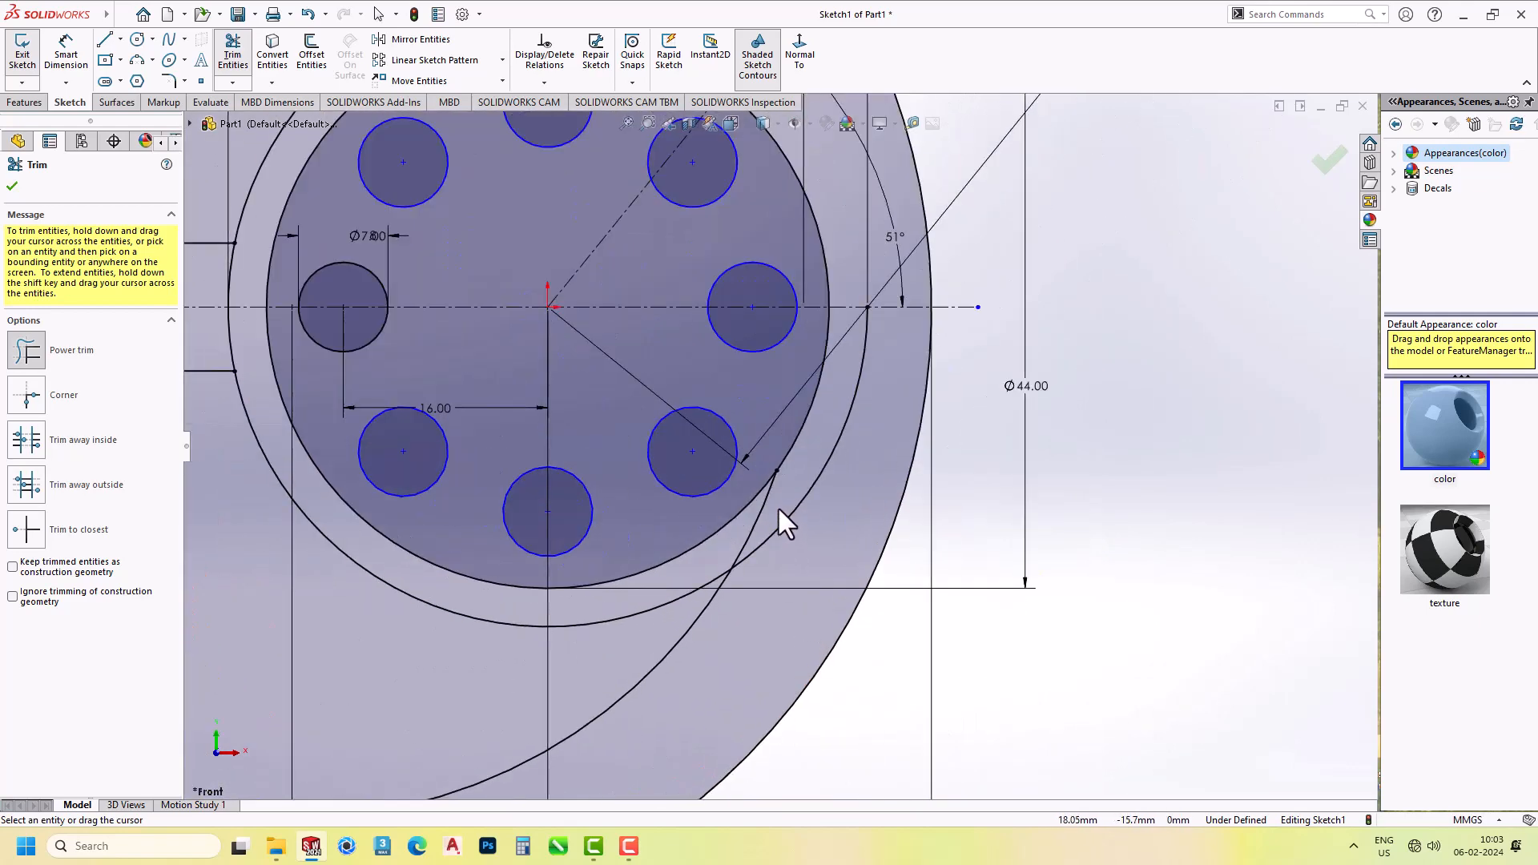
pyautogui.moveTo(778, 509)
pyautogui.mouseDown()
pyautogui.moveTo(759, 510)
pyautogui.moveTo(796, 530)
pyautogui.mouseUp()
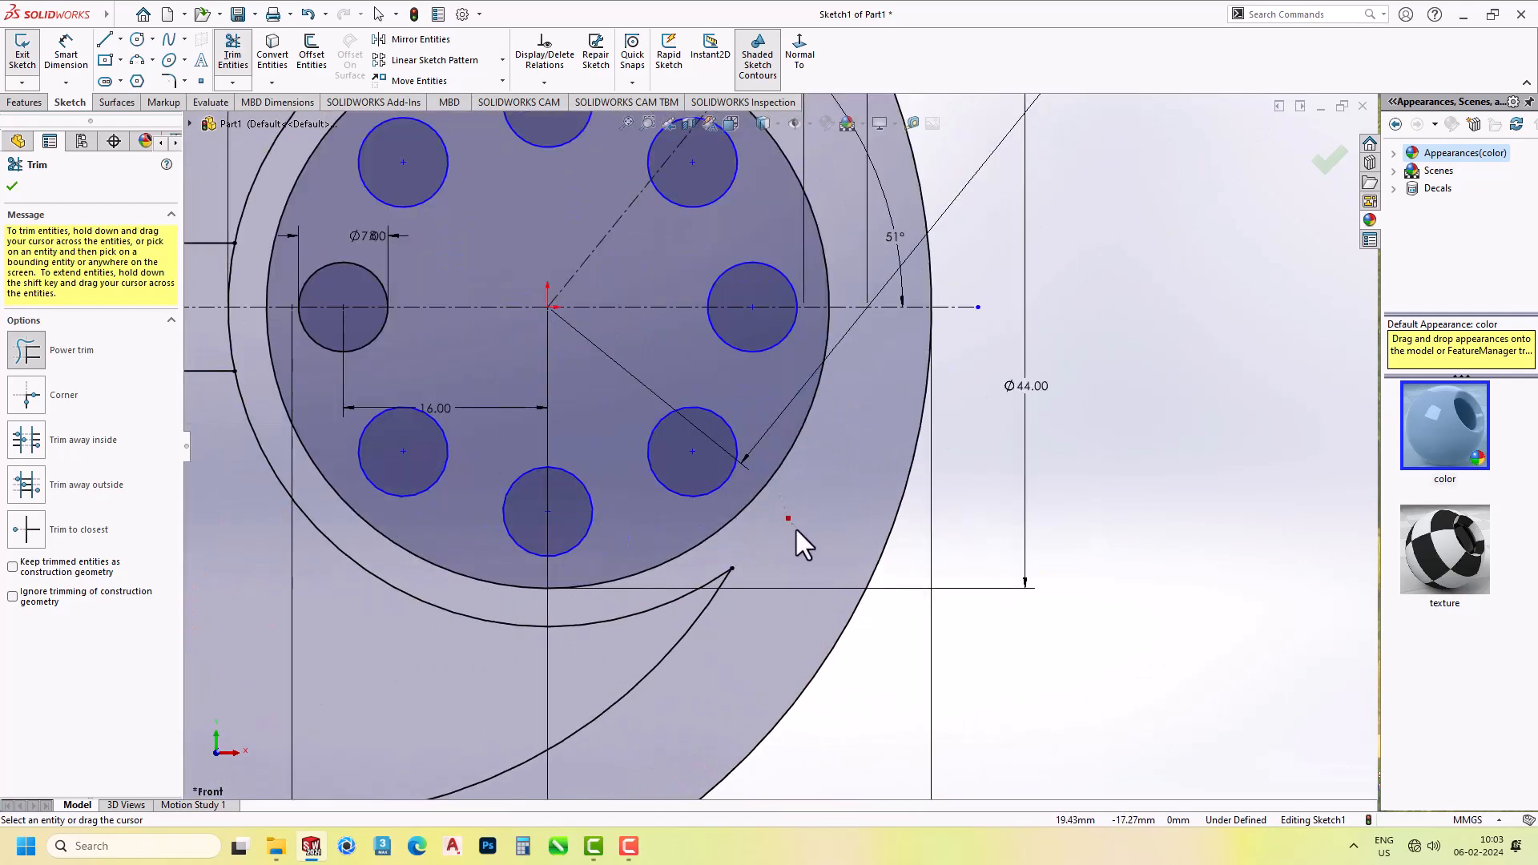
# Trim the 50 mm and 80 mm circle segments between the two horizontal lines, including the line overhangs, to form separate upper and lower pockets.
pyautogui.scroll(3, 757, 536)
pyautogui.scroll(-2, 641, 448)
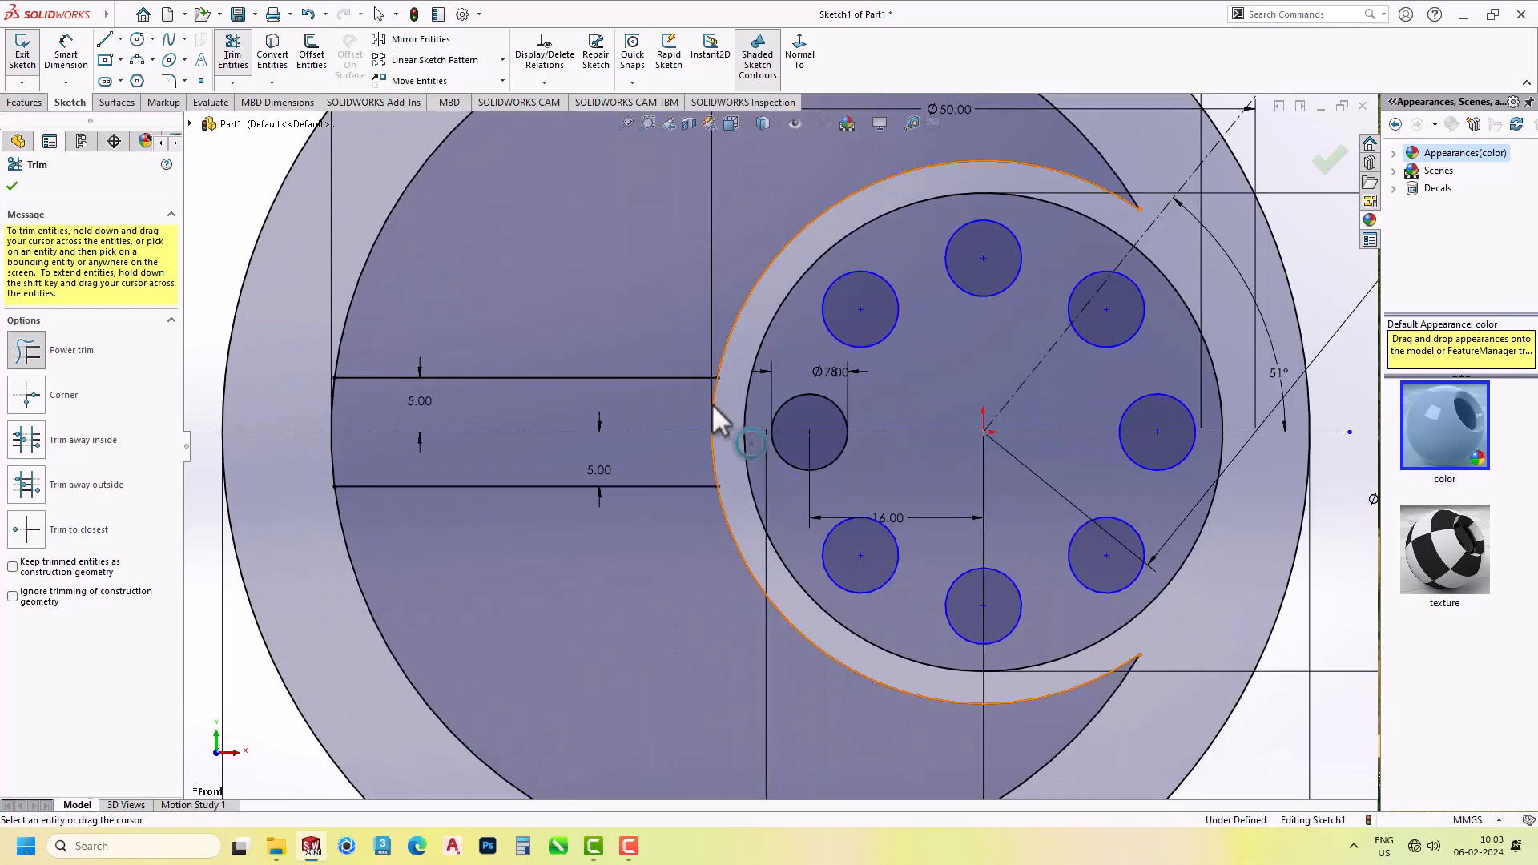
pyautogui.moveTo(721, 417); pyautogui.dragTo(708, 409)
pyautogui.moveTo(371, 409)
pyautogui.mouseDown()
pyautogui.moveTo(318, 417)
pyautogui.moveTo(350, 453)
pyautogui.mouseUp()
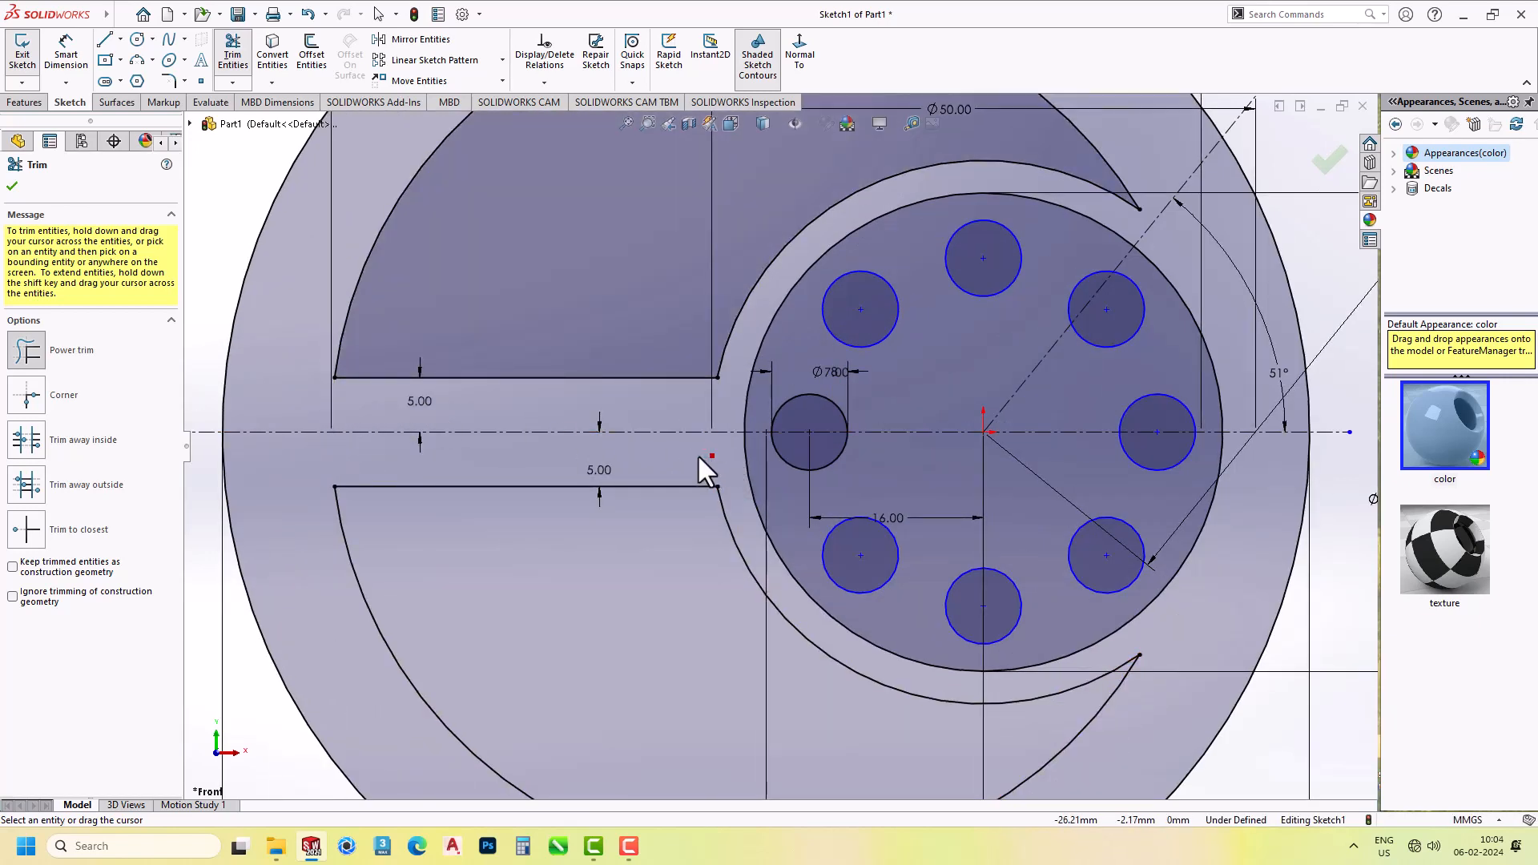
pyautogui.scroll(4, 867, 442)
pyautogui.scroll(-2, 851, 444)
pyautogui.press('Escape')
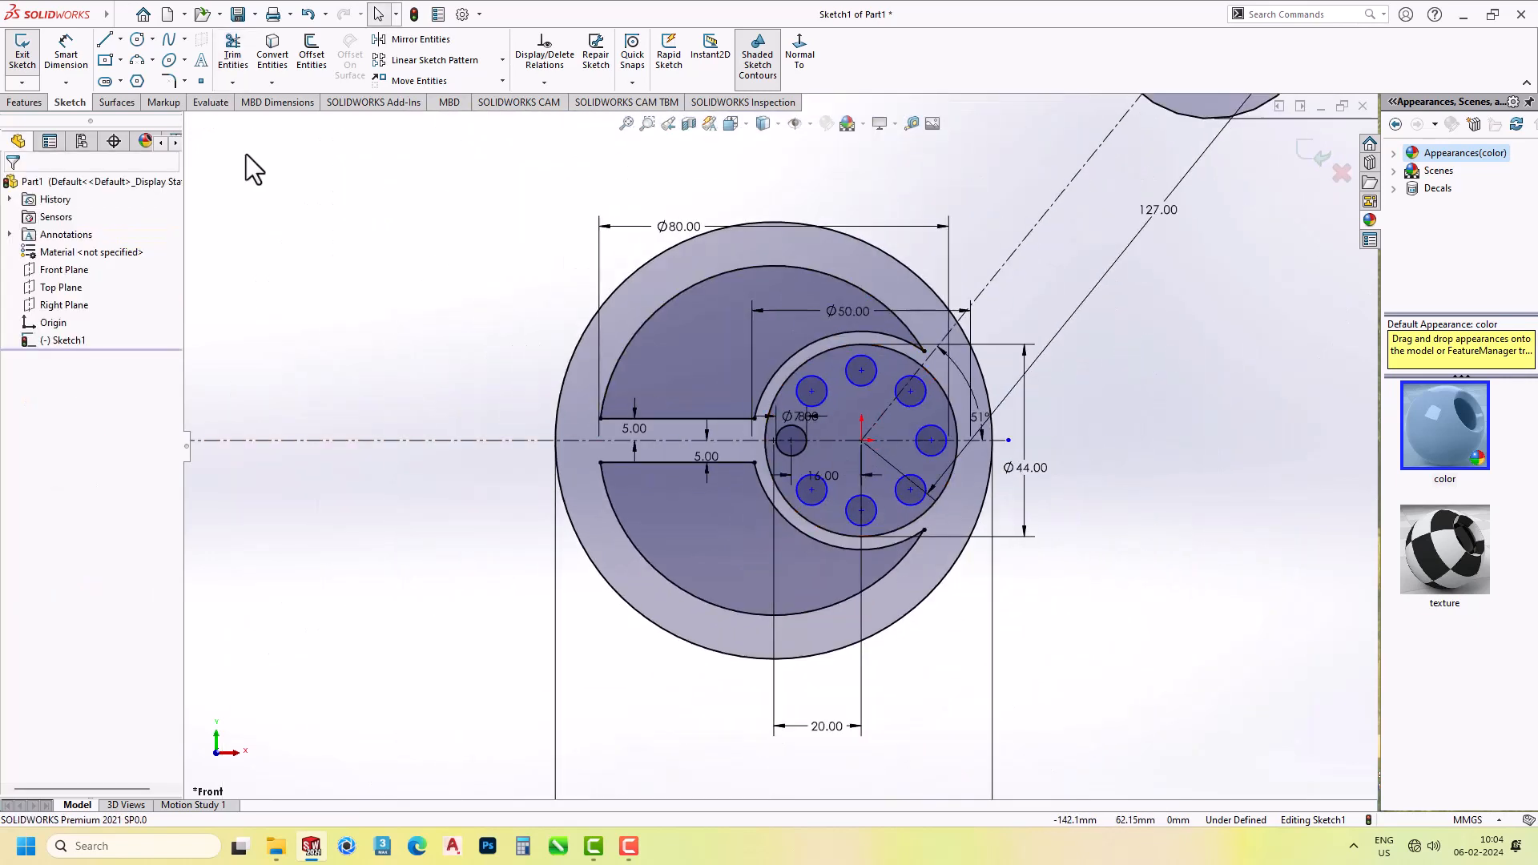
# Fillet all six corners of the upper and lower pockets with a 5 mm radius.
pyautogui.click(166, 82)
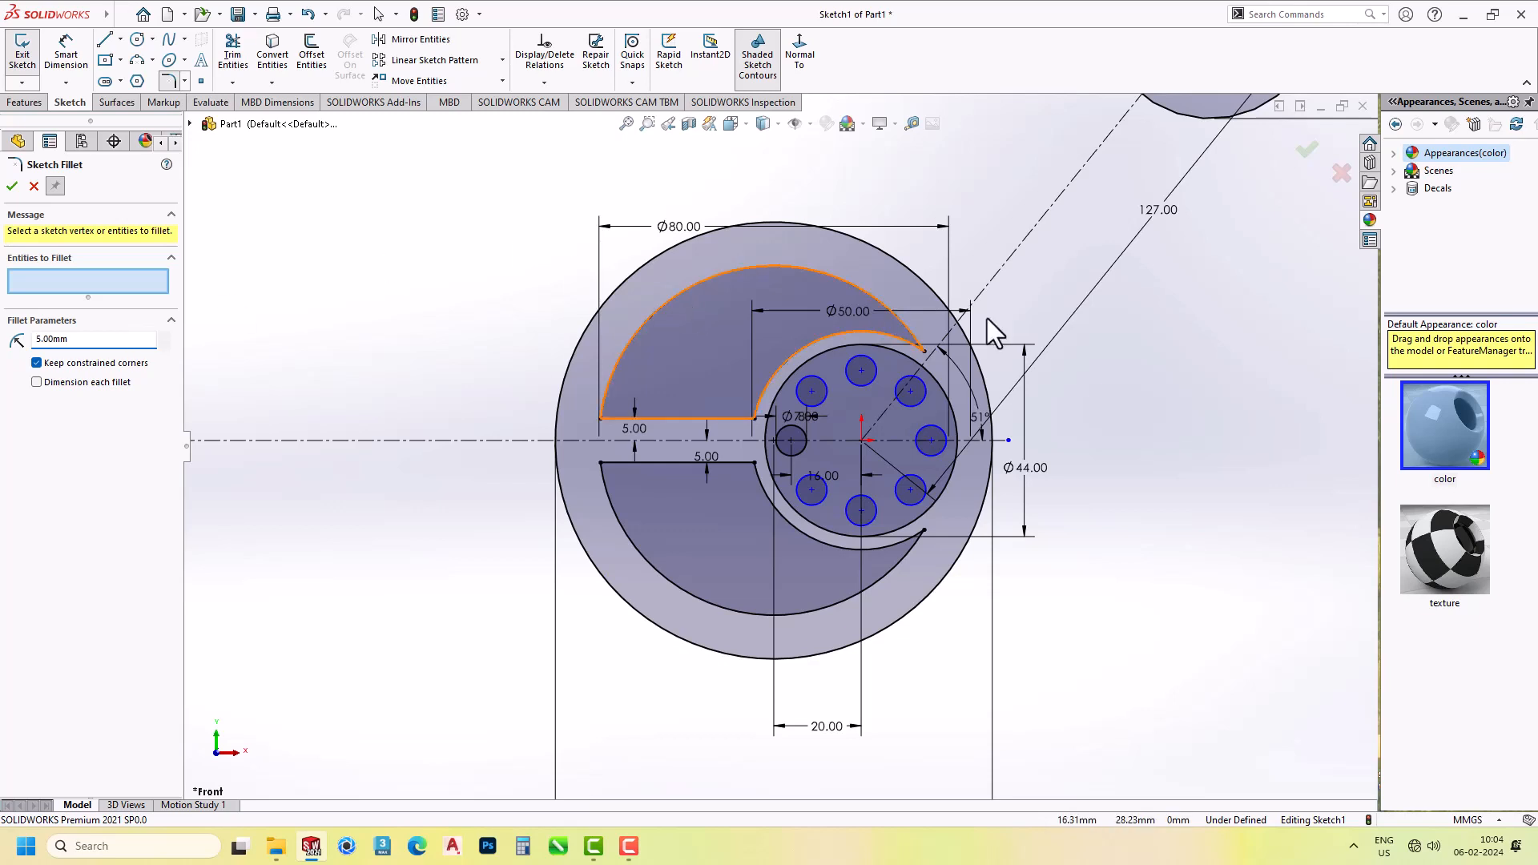
pyautogui.click(923, 351)
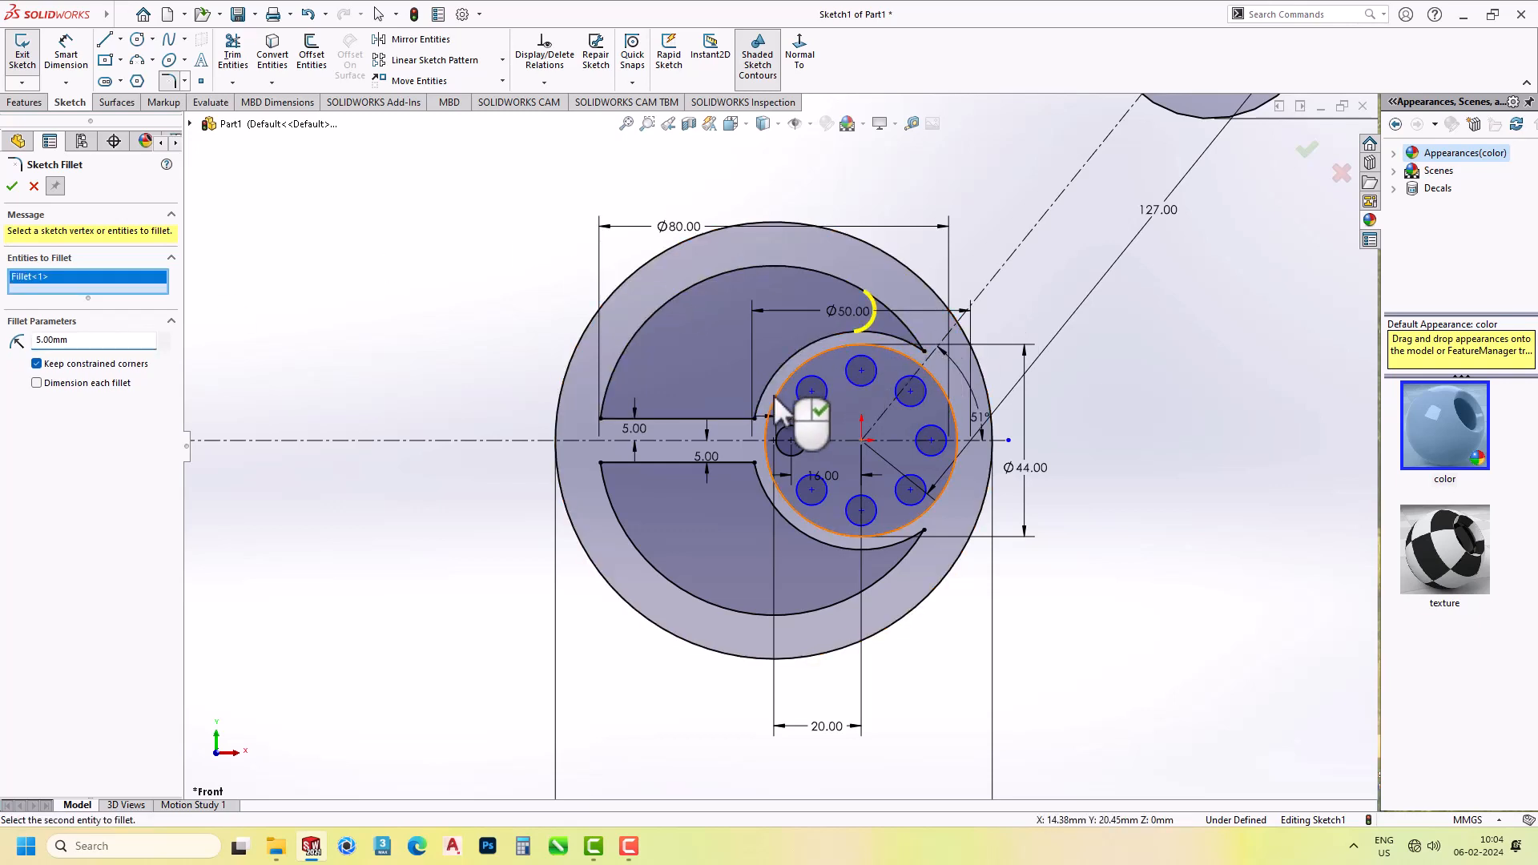
pyautogui.click(755, 418)
pyautogui.click(603, 418)
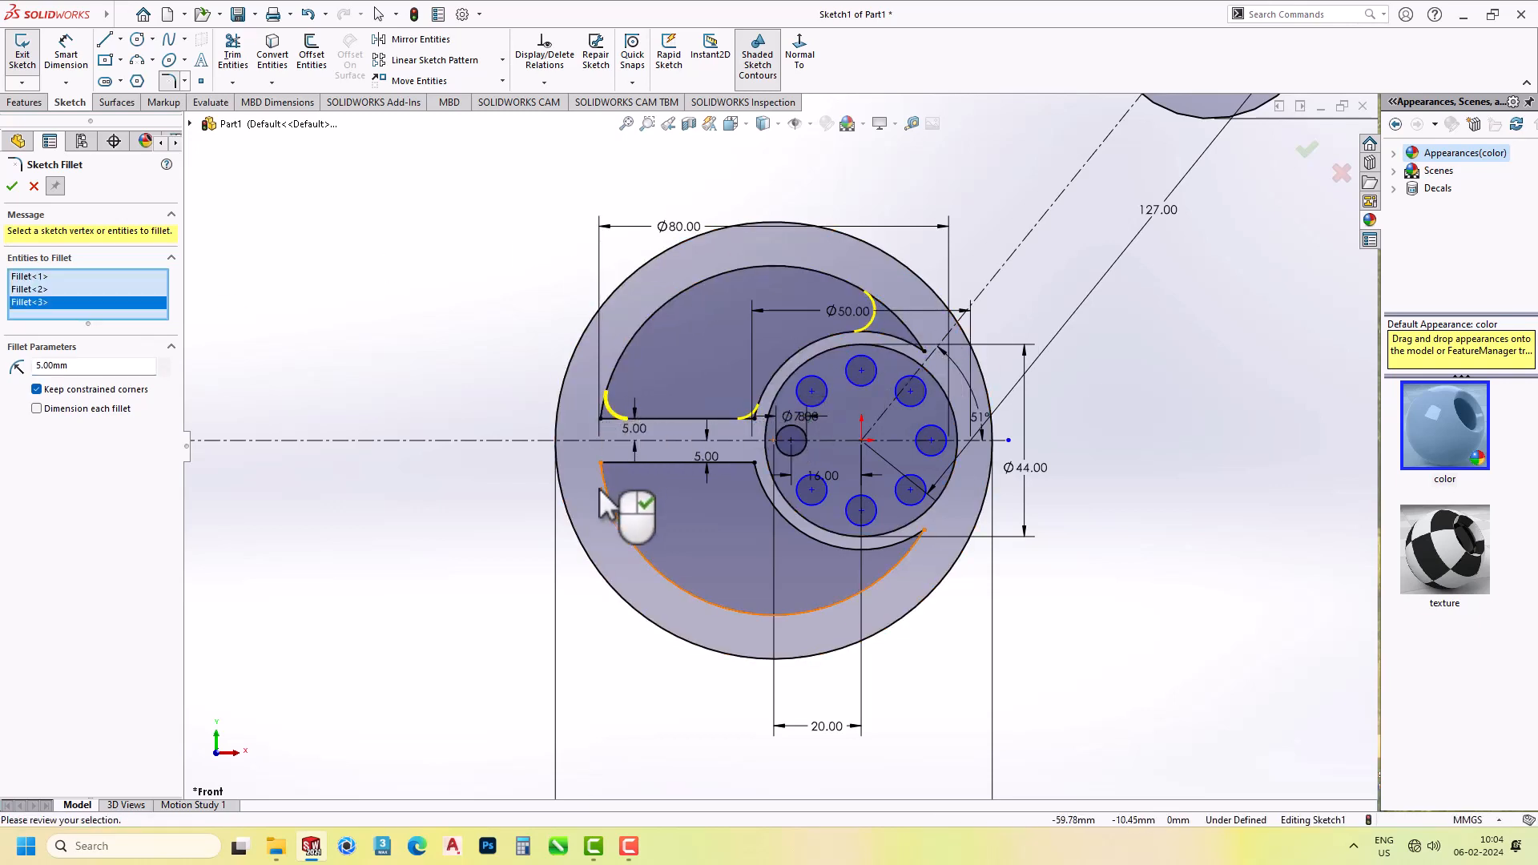
pyautogui.click(602, 463)
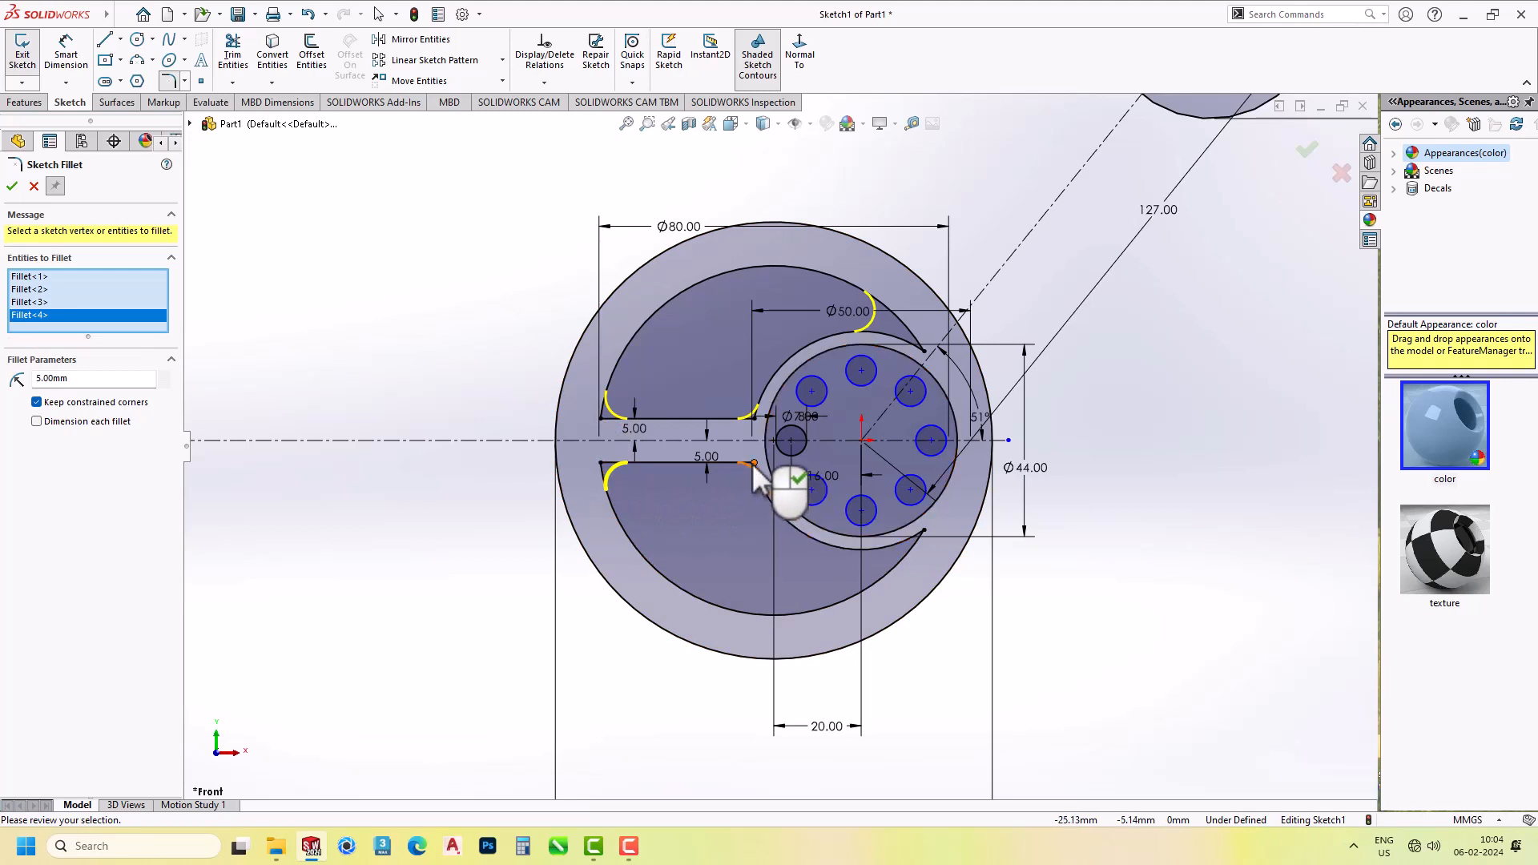
pyautogui.click(755, 465)
pyautogui.click(924, 531)
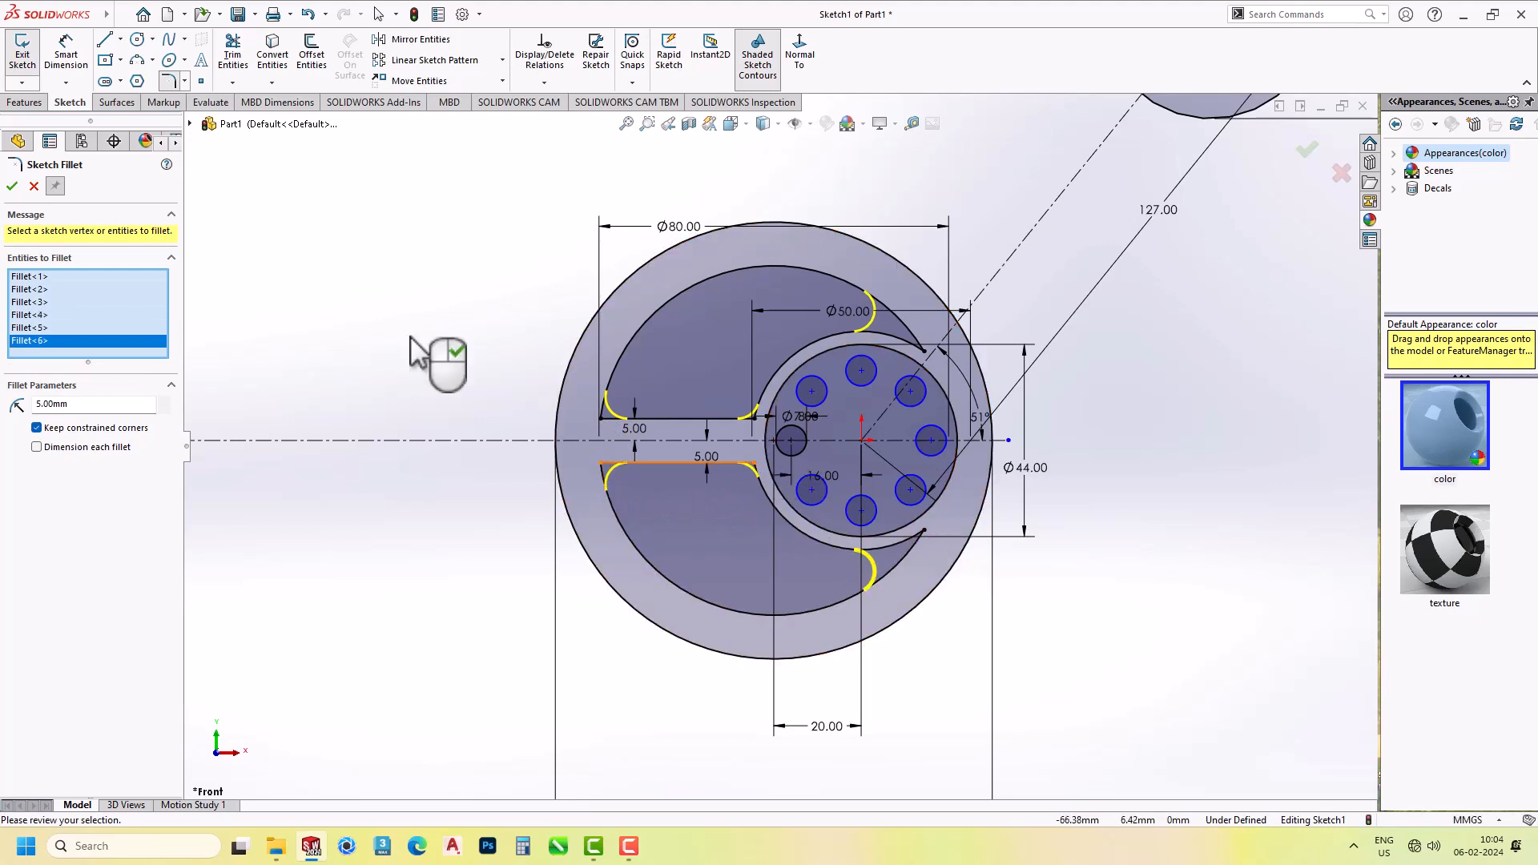
pyautogui.click(12, 186)
pyautogui.scroll(2, 833, 417)
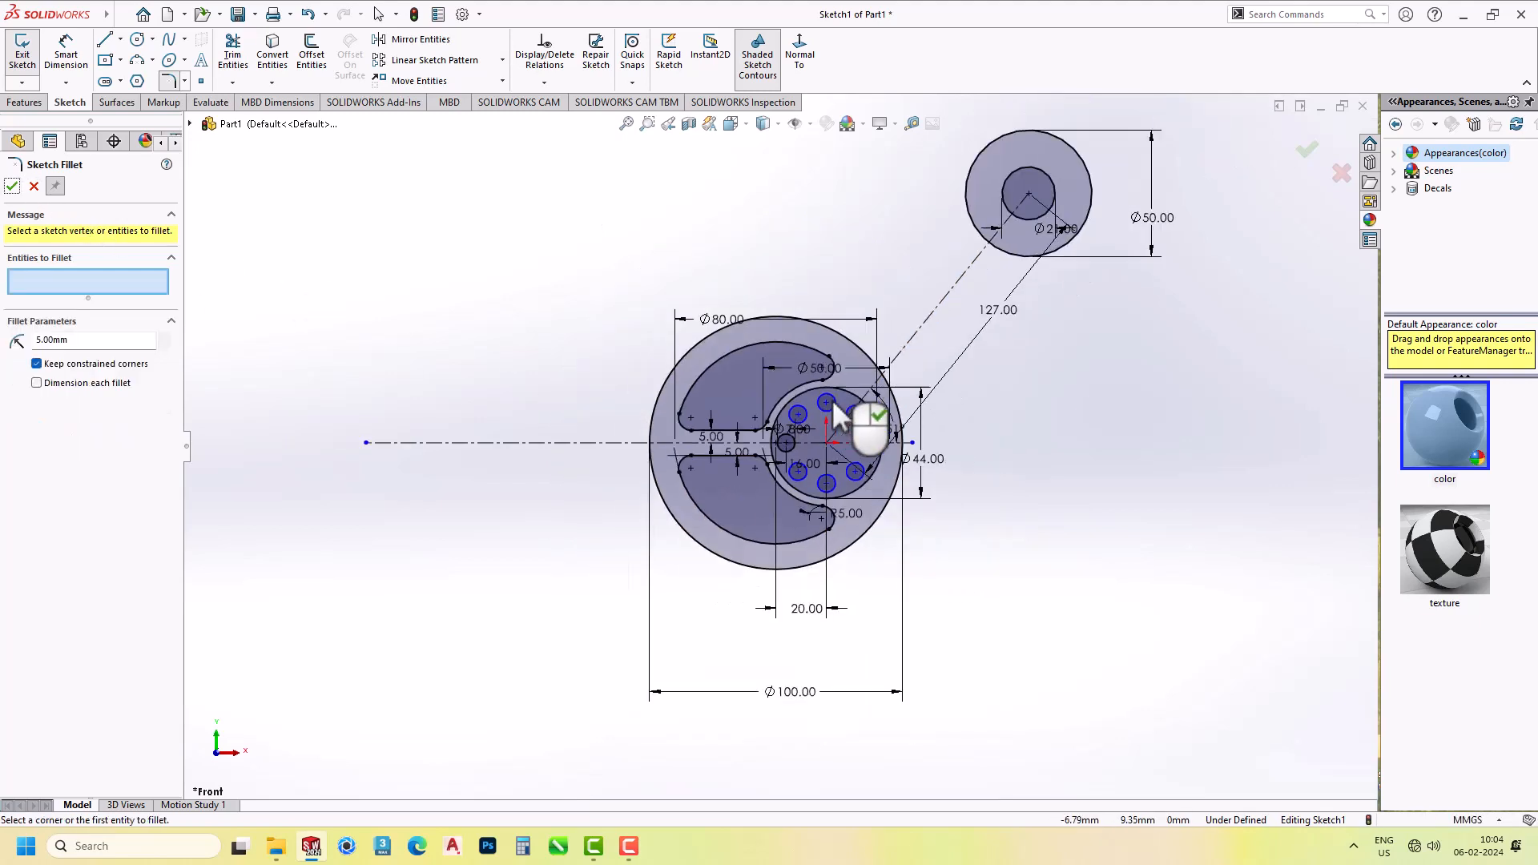
pyautogui.scroll(3, 809, 404)
pyautogui.rightClick(800, 382)
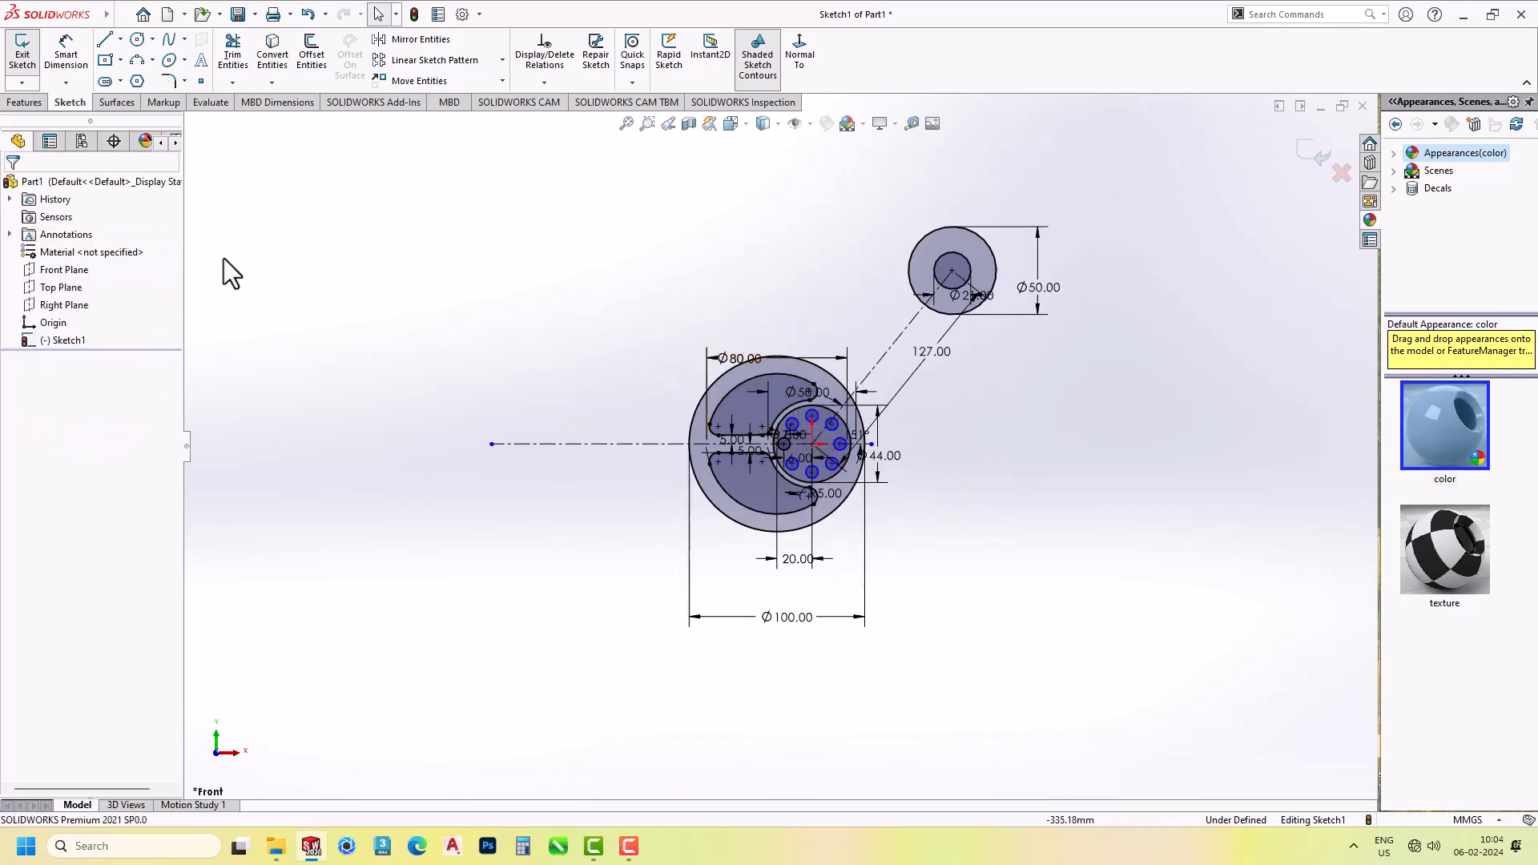
# Sketch a circle centred on the left endpoint of the horizontal centerline and set its diameter to 50 mm.
pyautogui.click(136, 39)
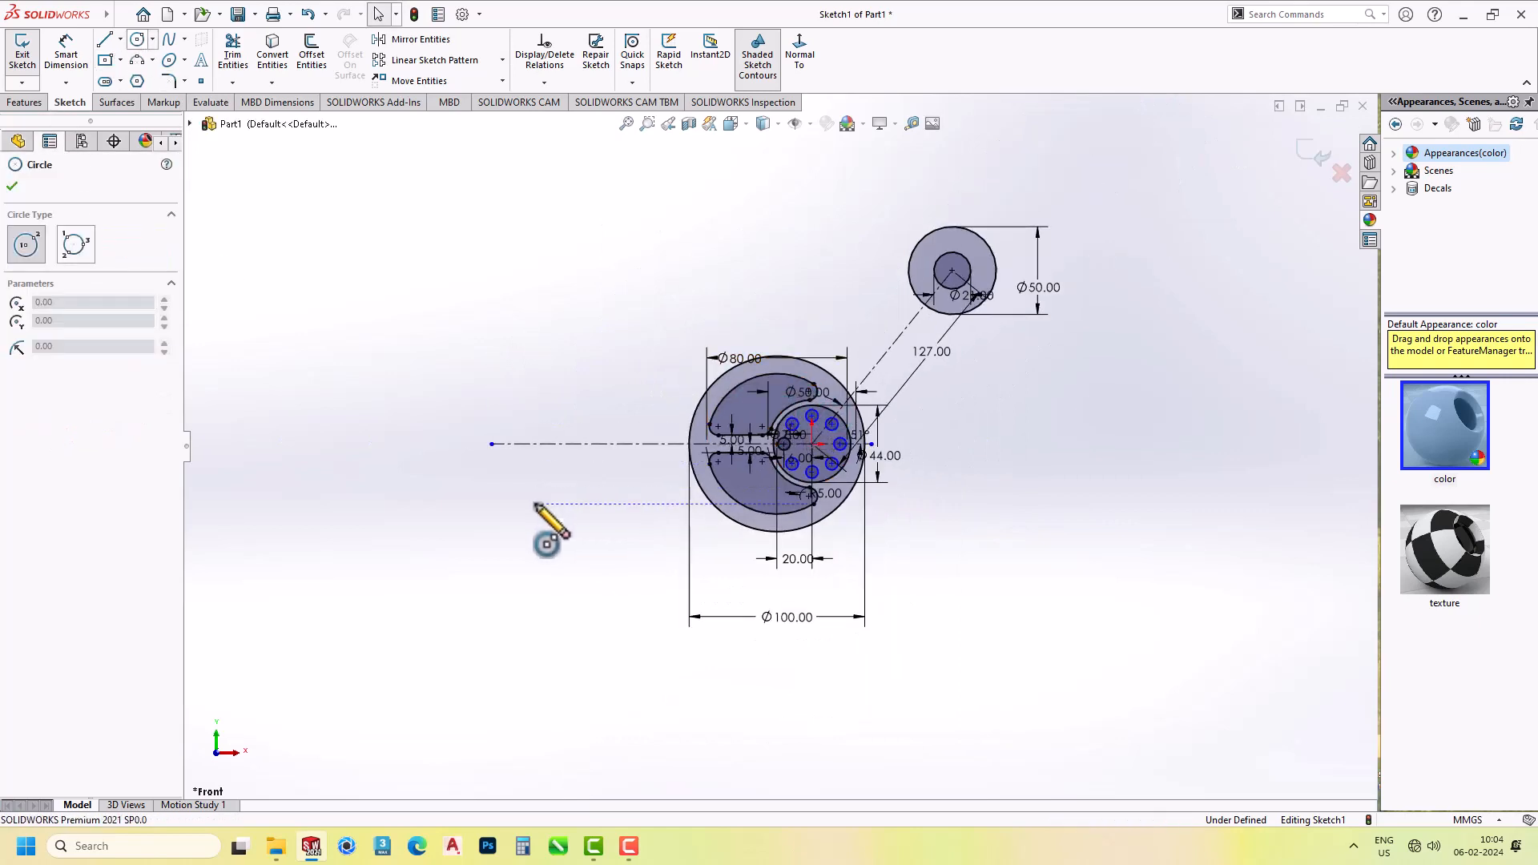
pyautogui.click(491, 444)
pyautogui.click(528, 417)
pyautogui.moveTo(560, 437); pyautogui.dragTo(550, 285, button='right')
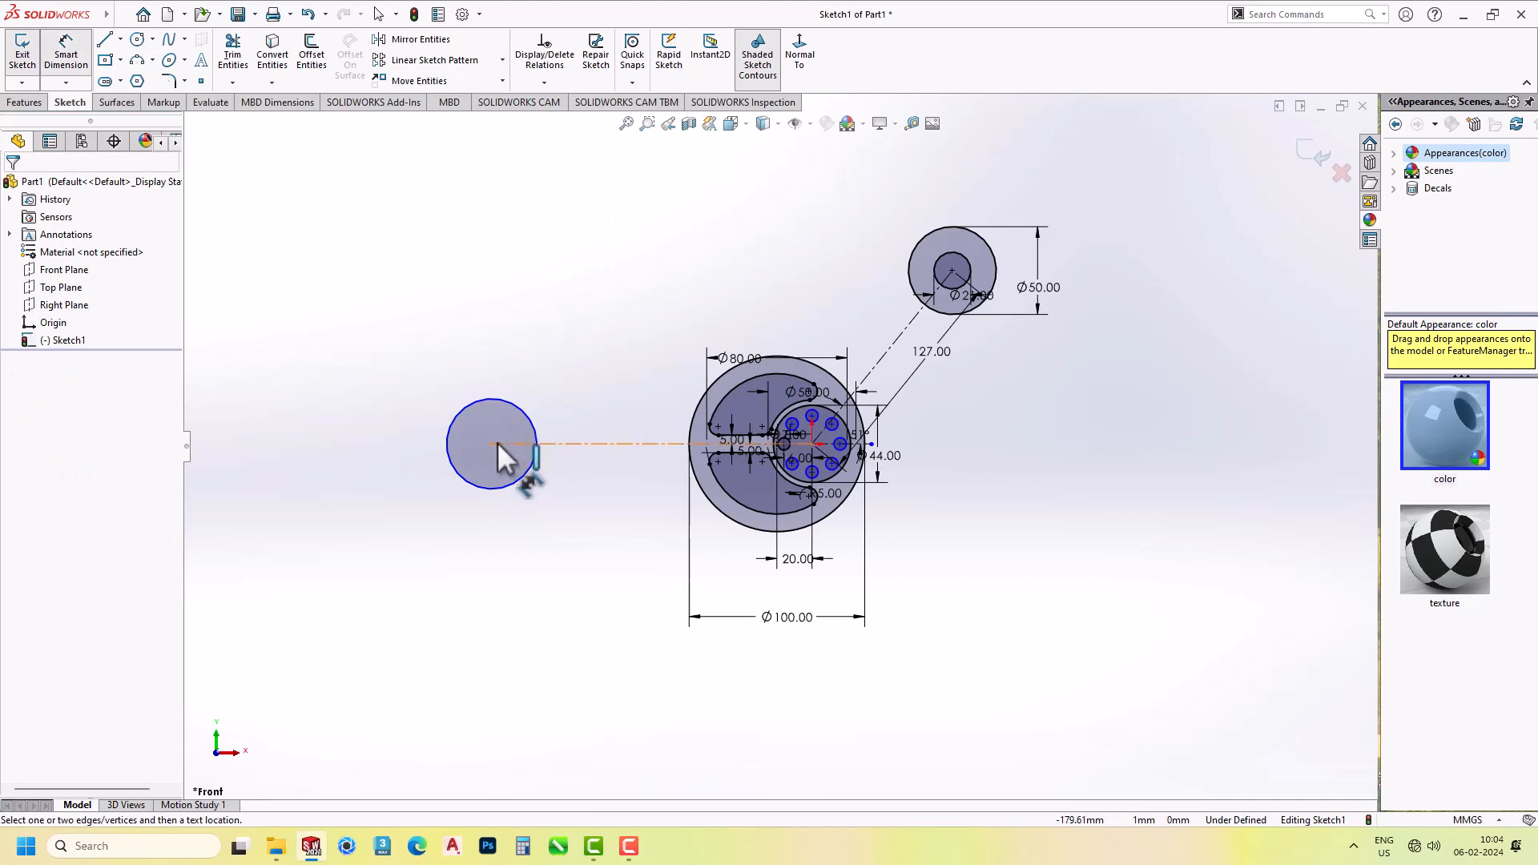
pyautogui.click(532, 422)
pyautogui.click(516, 363)
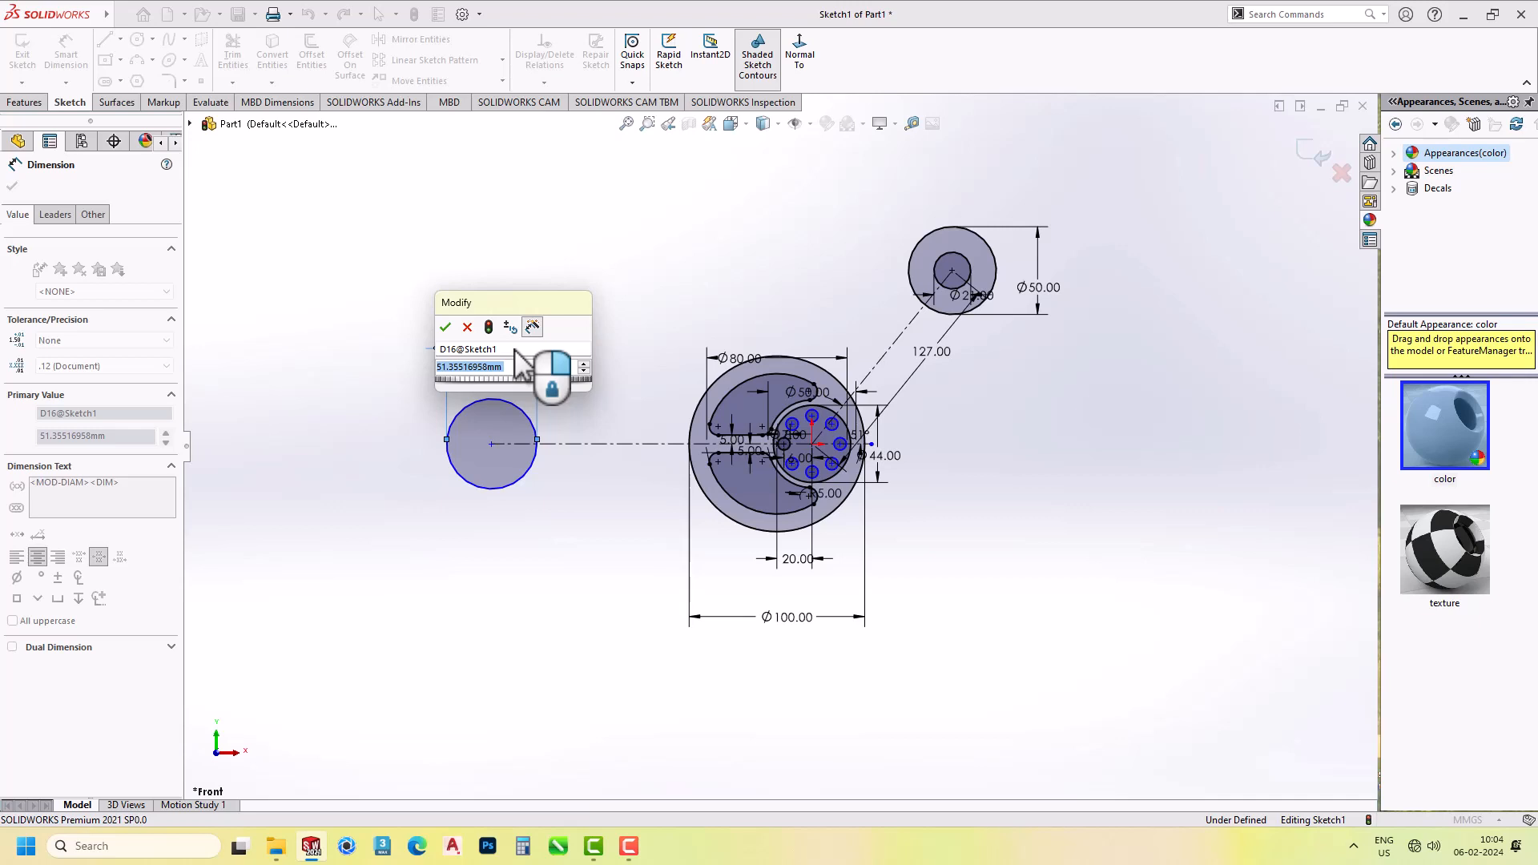
pyautogui.write('50')
pyautogui.press('Return')
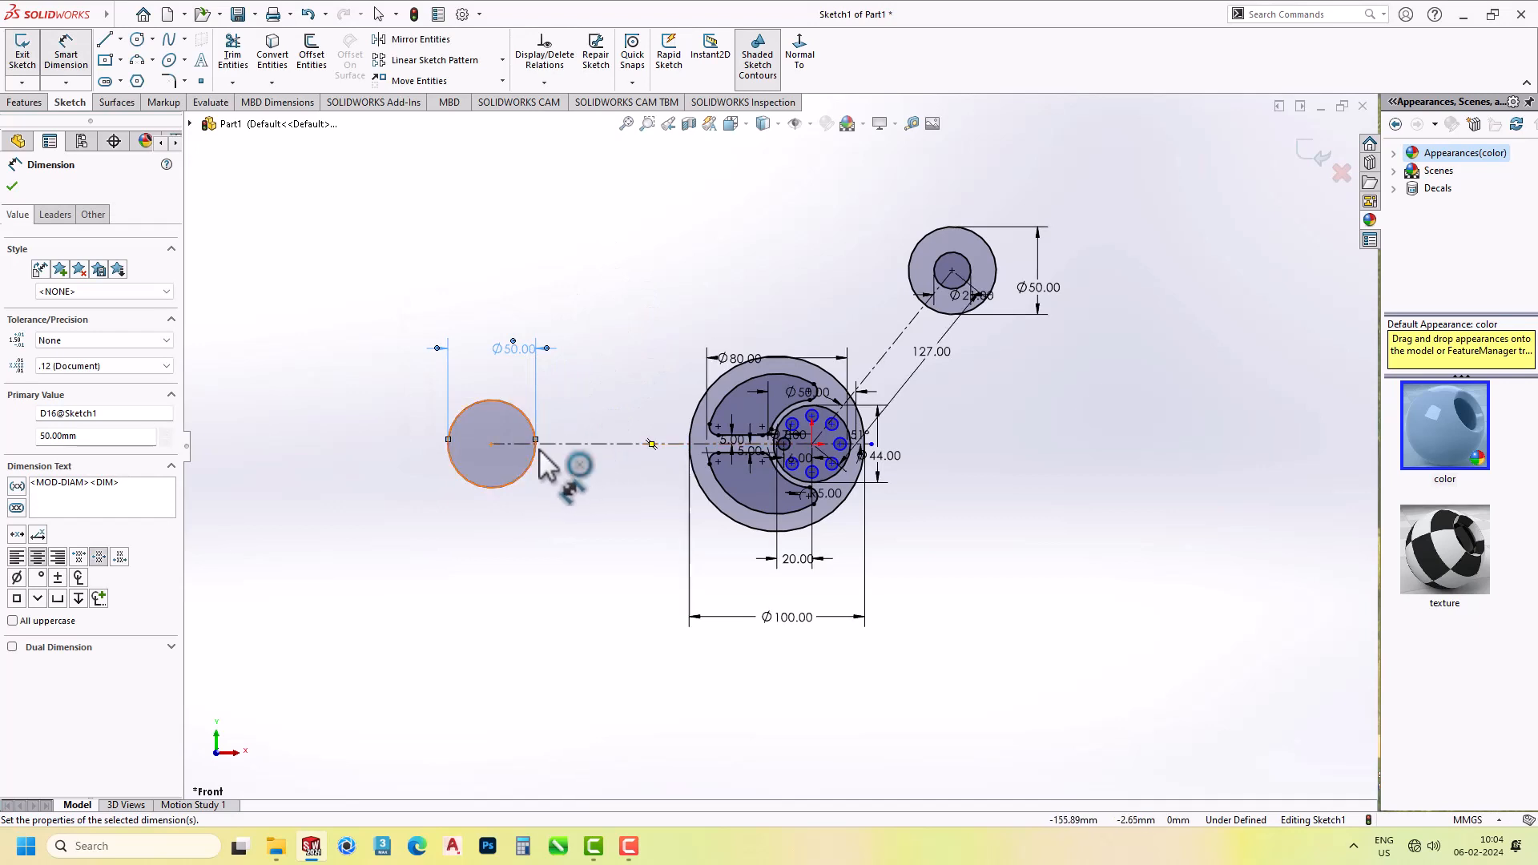
# Dimension the distance between the new left circle's center and the 100 mm circle's center as 110 mm.
pyautogui.click(492, 445)
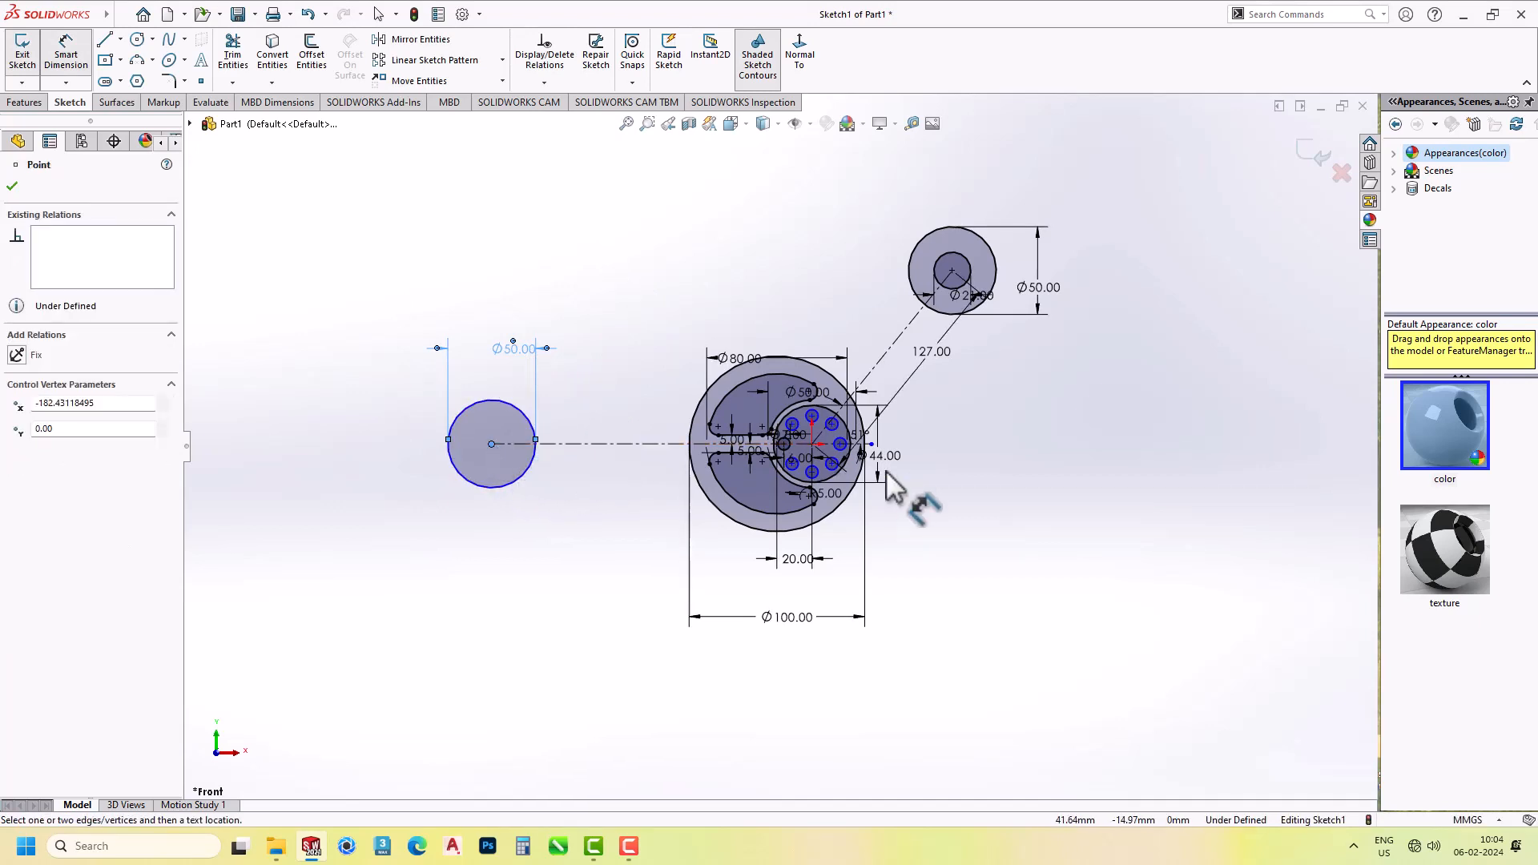
pyautogui.scroll(-5, 777, 445)
pyautogui.click(733, 447)
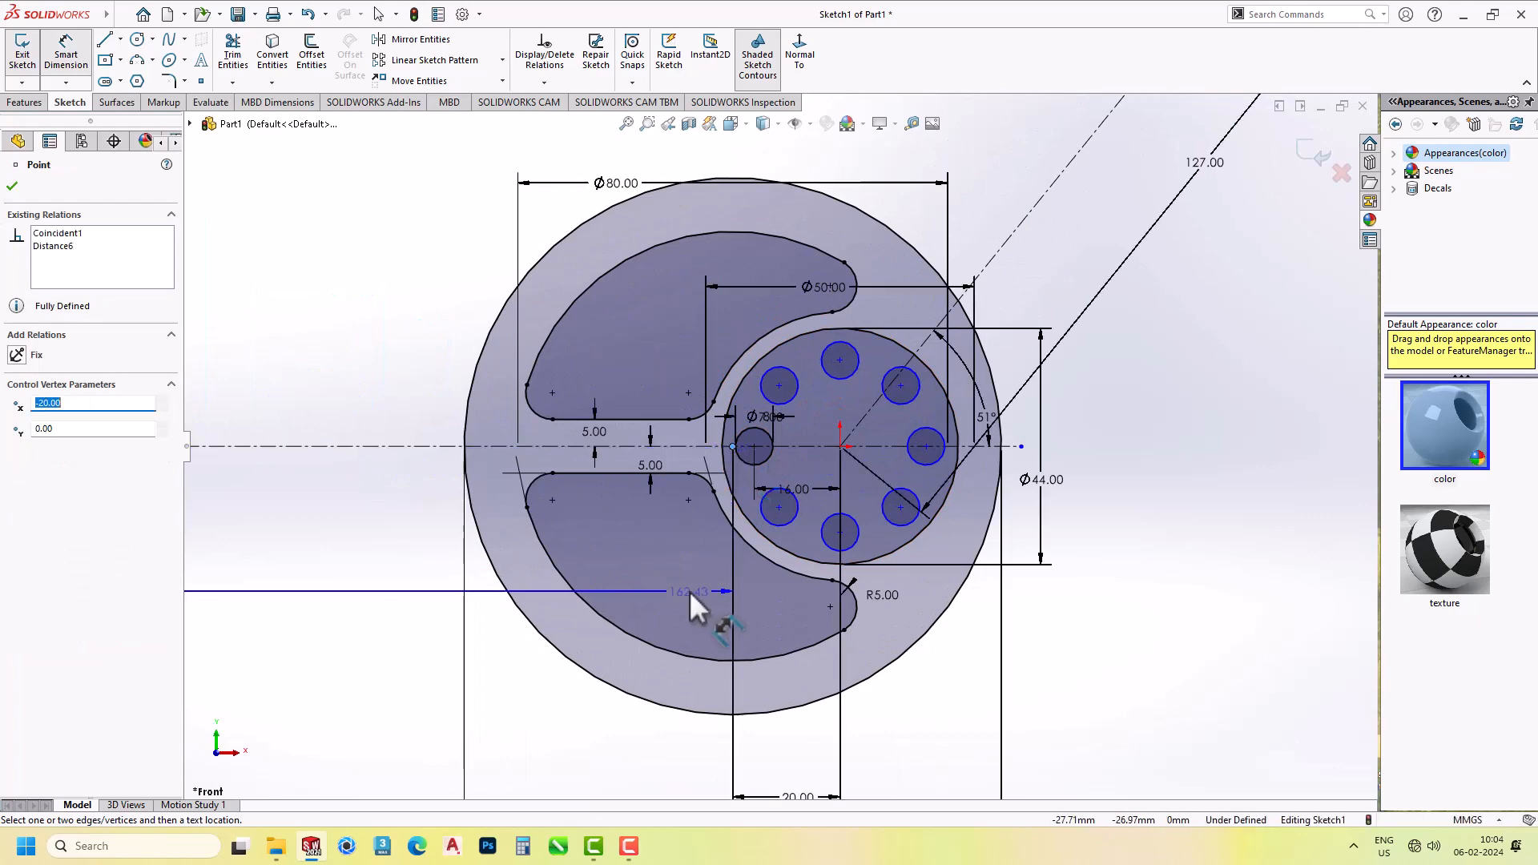
pyautogui.scroll(3, 689, 589)
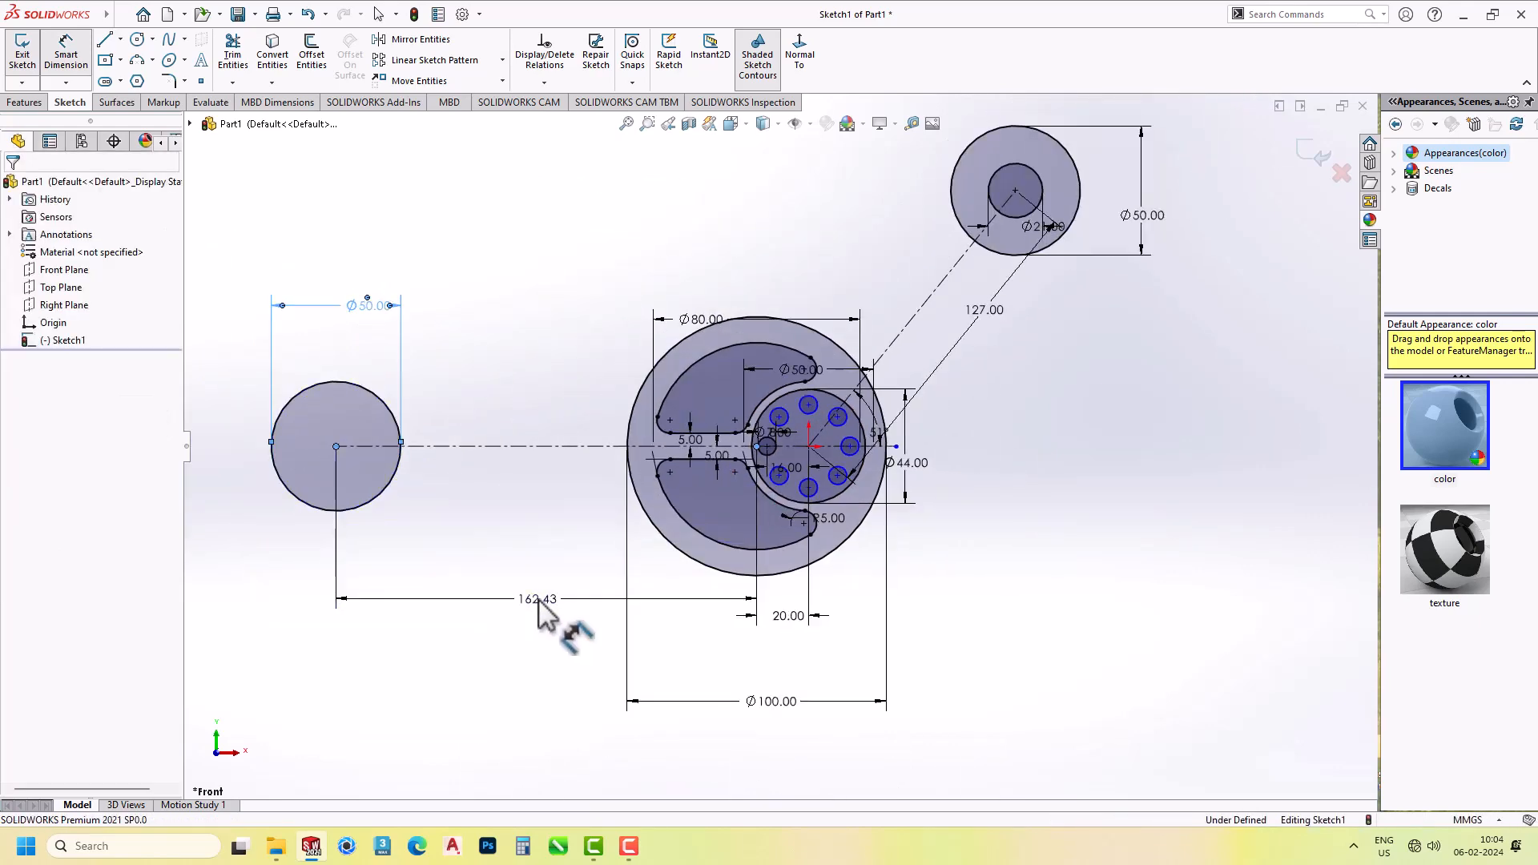
pyautogui.click(538, 599)
pyautogui.write('110')
pyautogui.press('Return')
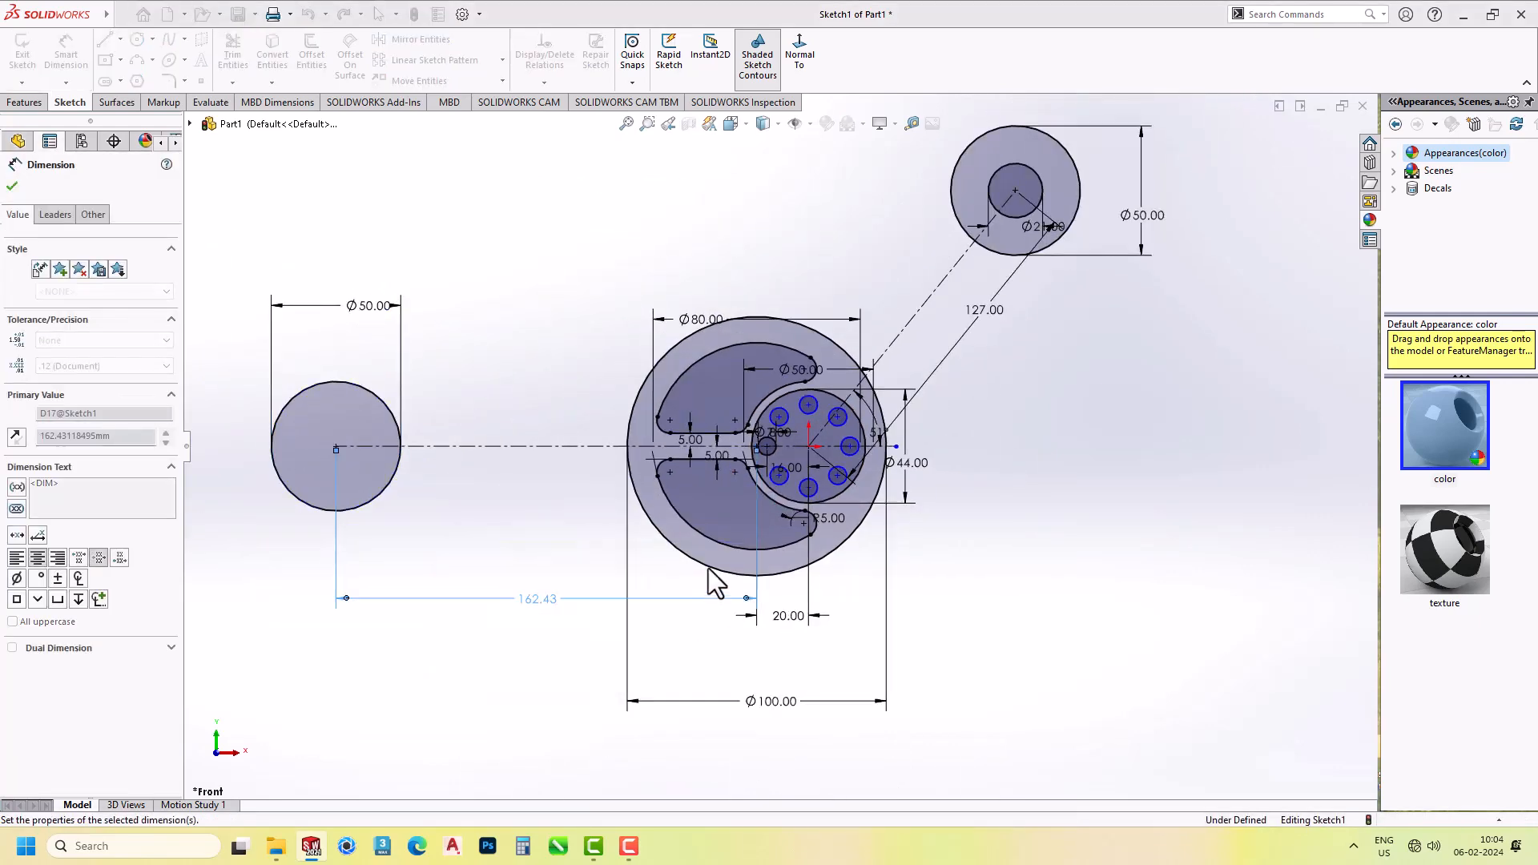
pyautogui.press('Escape')
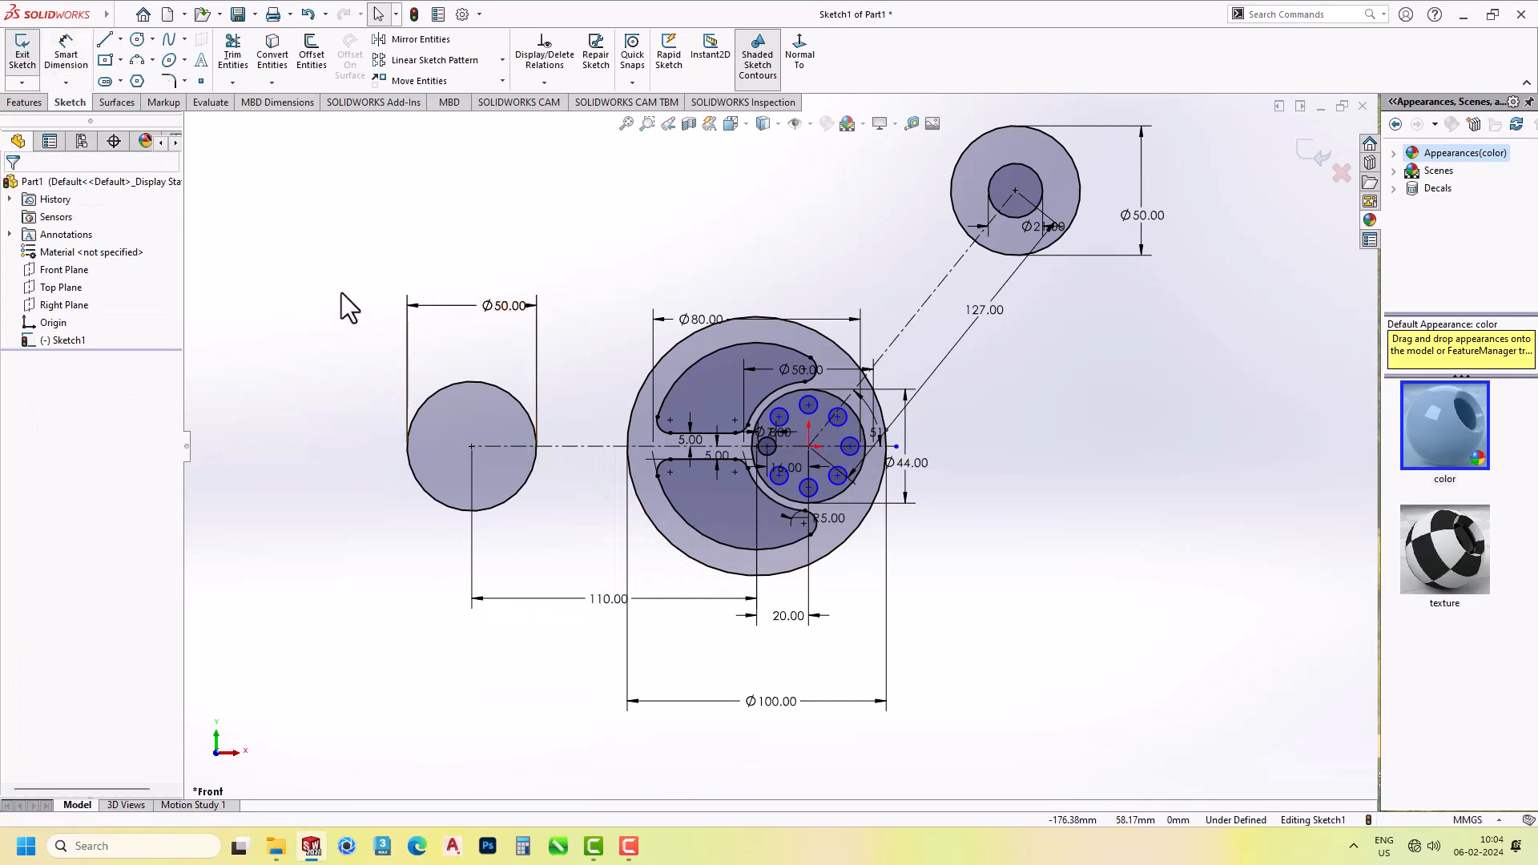
# Sketch a circle concentric with the left 50 mm circle and set its diameter to 30 mm.
pyautogui.click(137, 40)
pyautogui.click(471, 446)
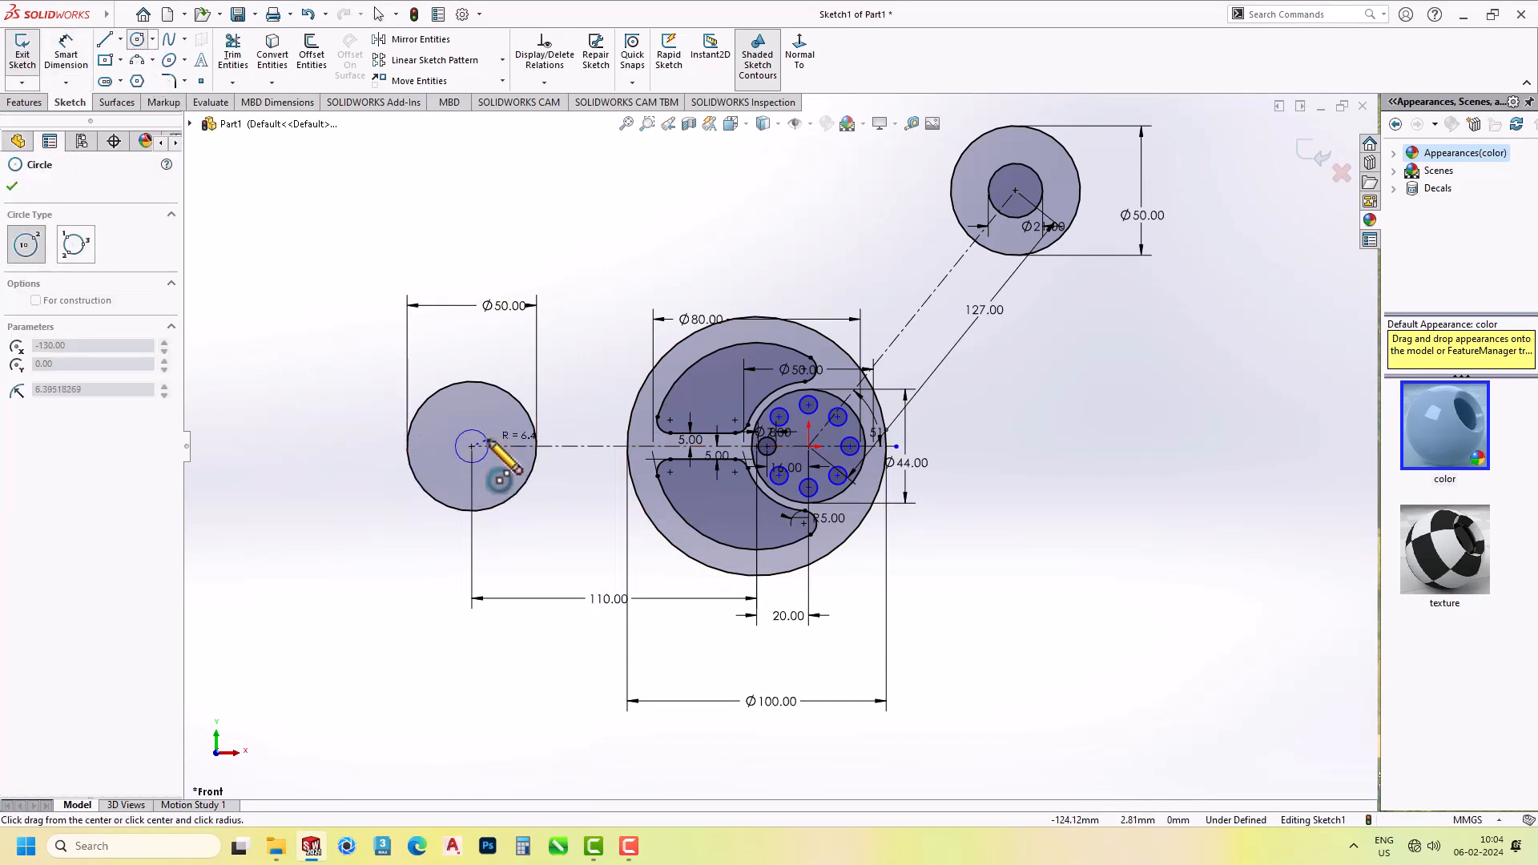
pyautogui.click(494, 429)
pyautogui.press('d')
pyautogui.click(480, 422)
pyautogui.click(485, 396)
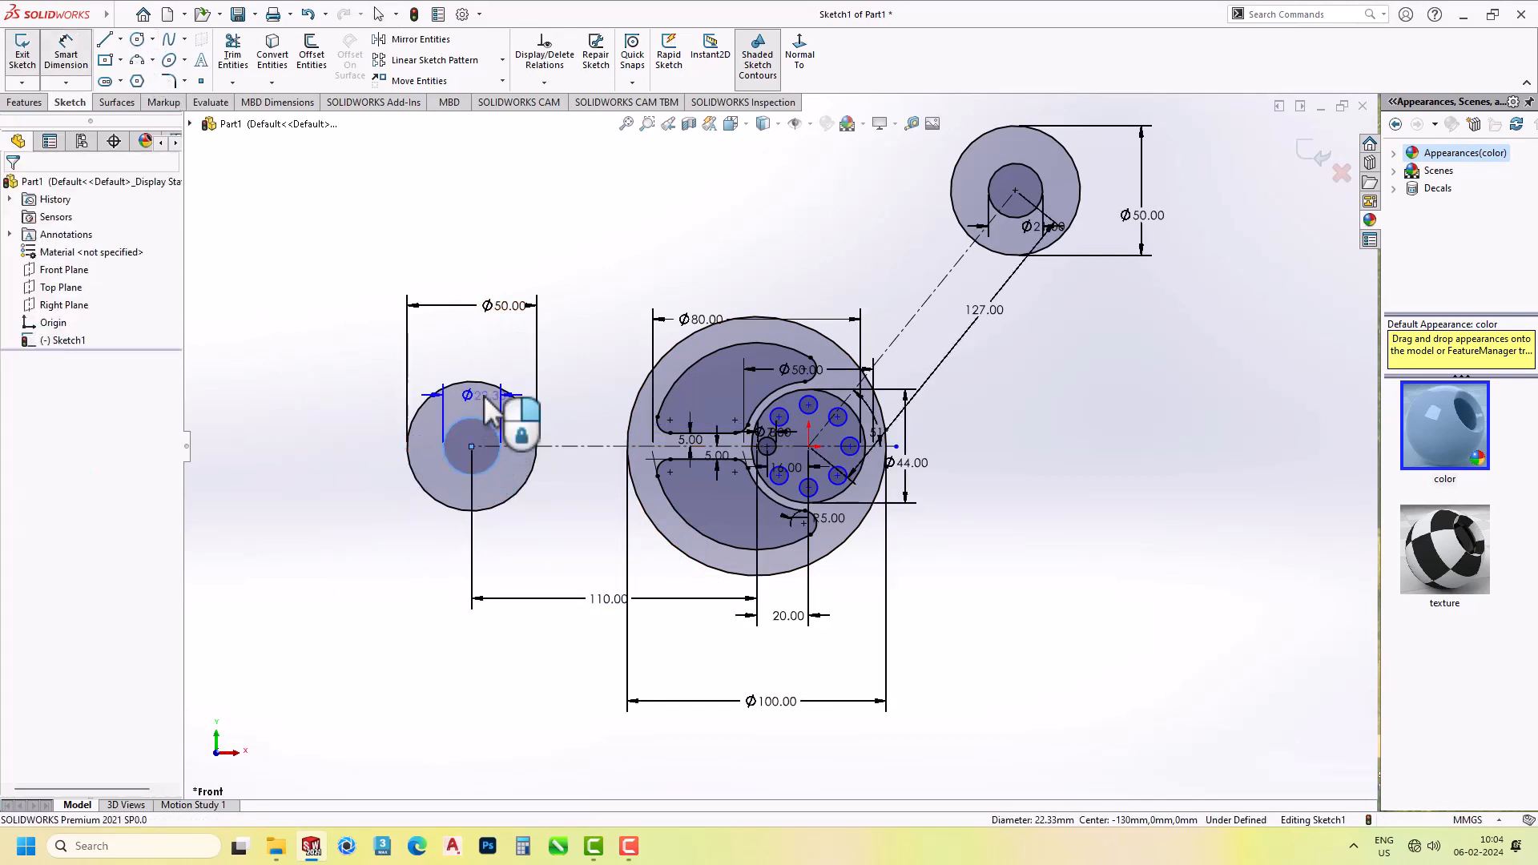
pyautogui.write('30')
pyautogui.press('Return')
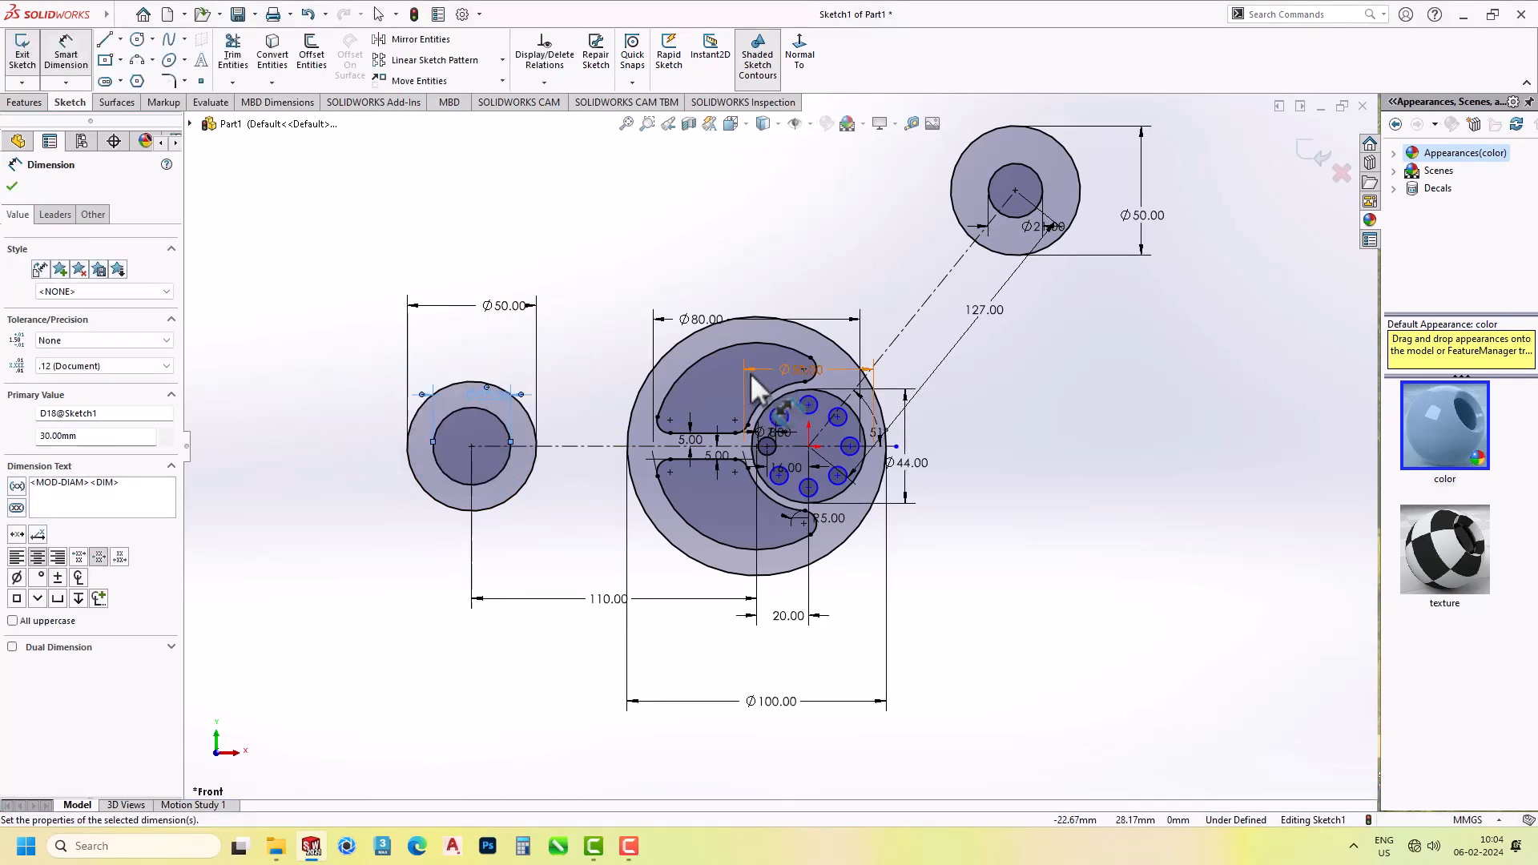
pyautogui.press('Escape')
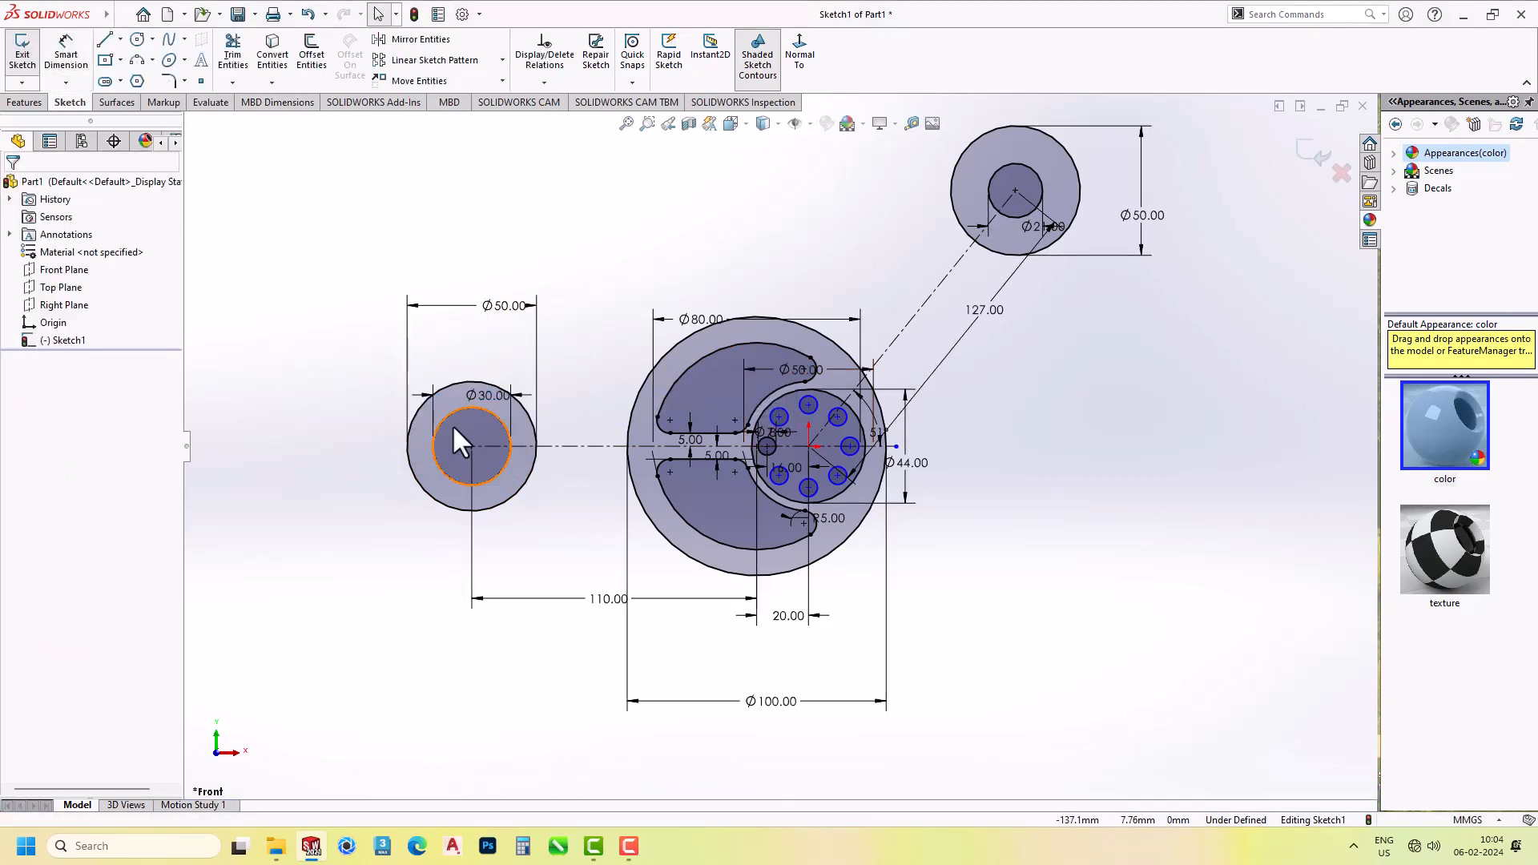
# Draw a line tangent to the upper sides of the left 50 mm circle and the 100 mm circle.
pyautogui.click(104, 42)
pyautogui.click(471, 381)
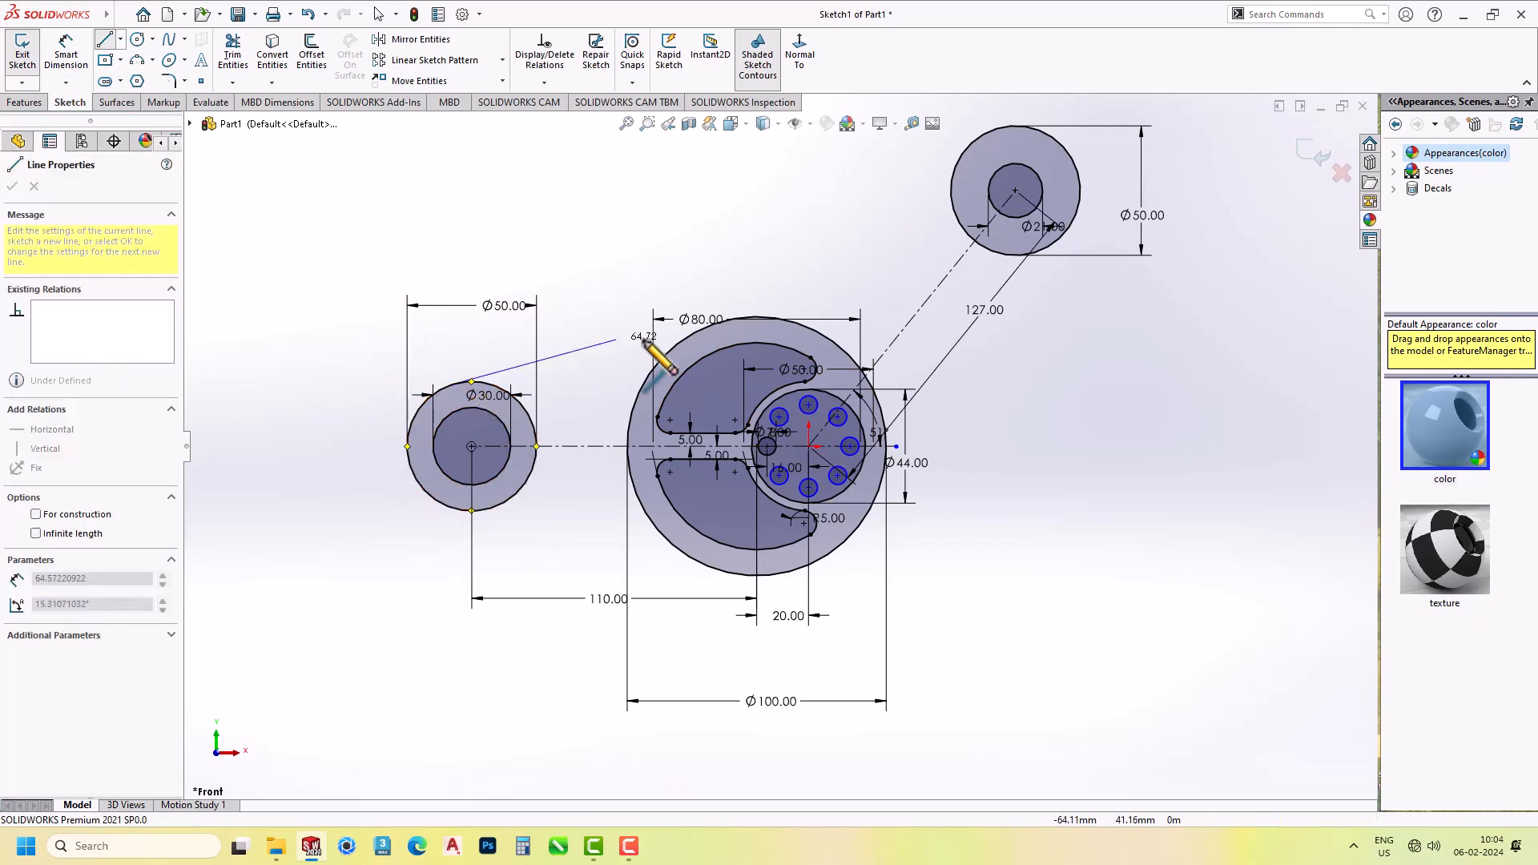
pyautogui.click(727, 319)
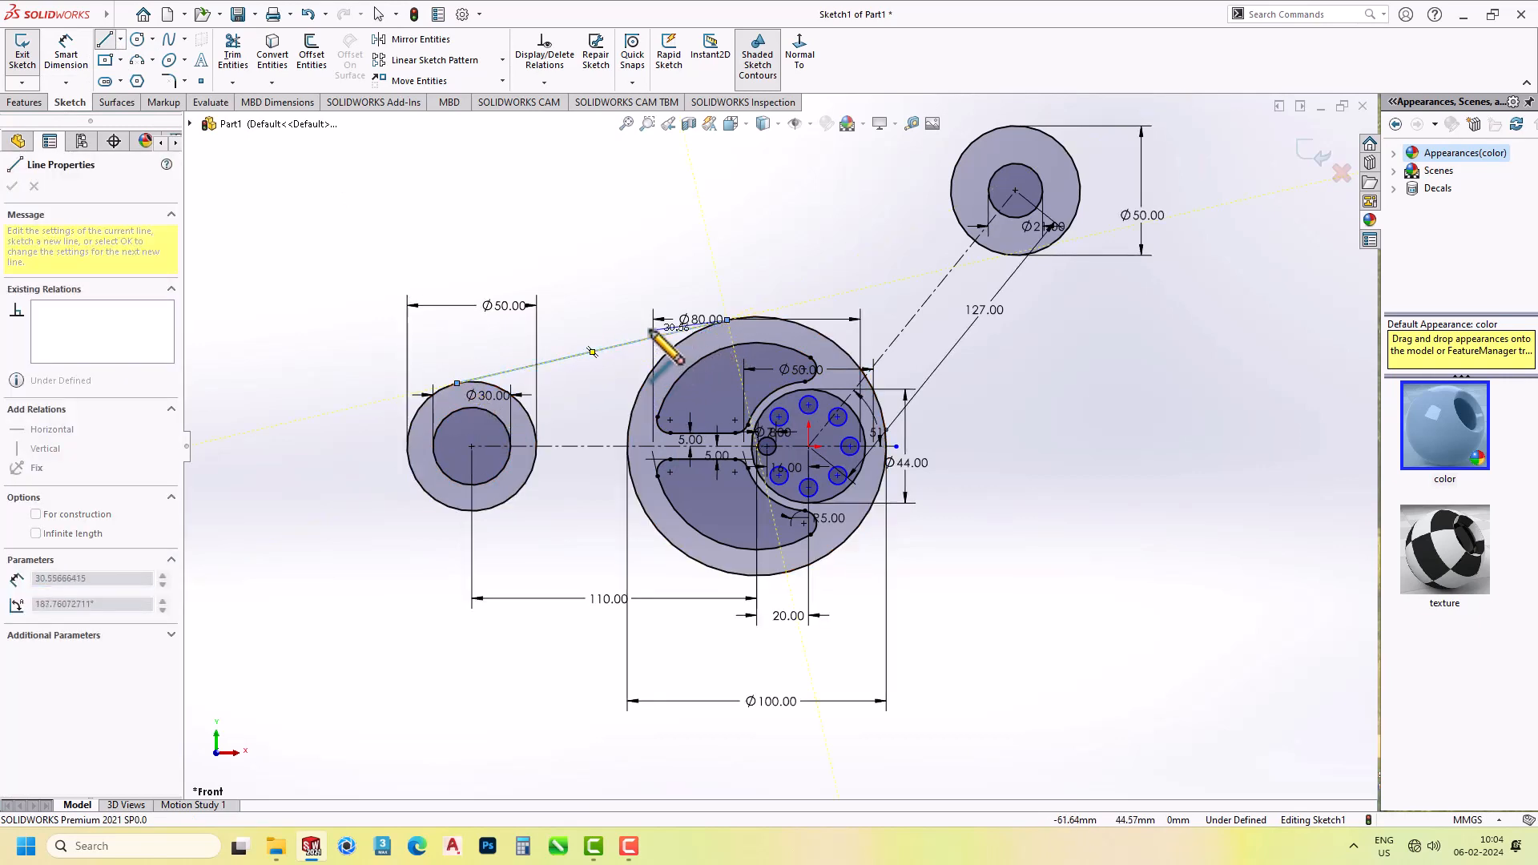
pyautogui.press('Escape')
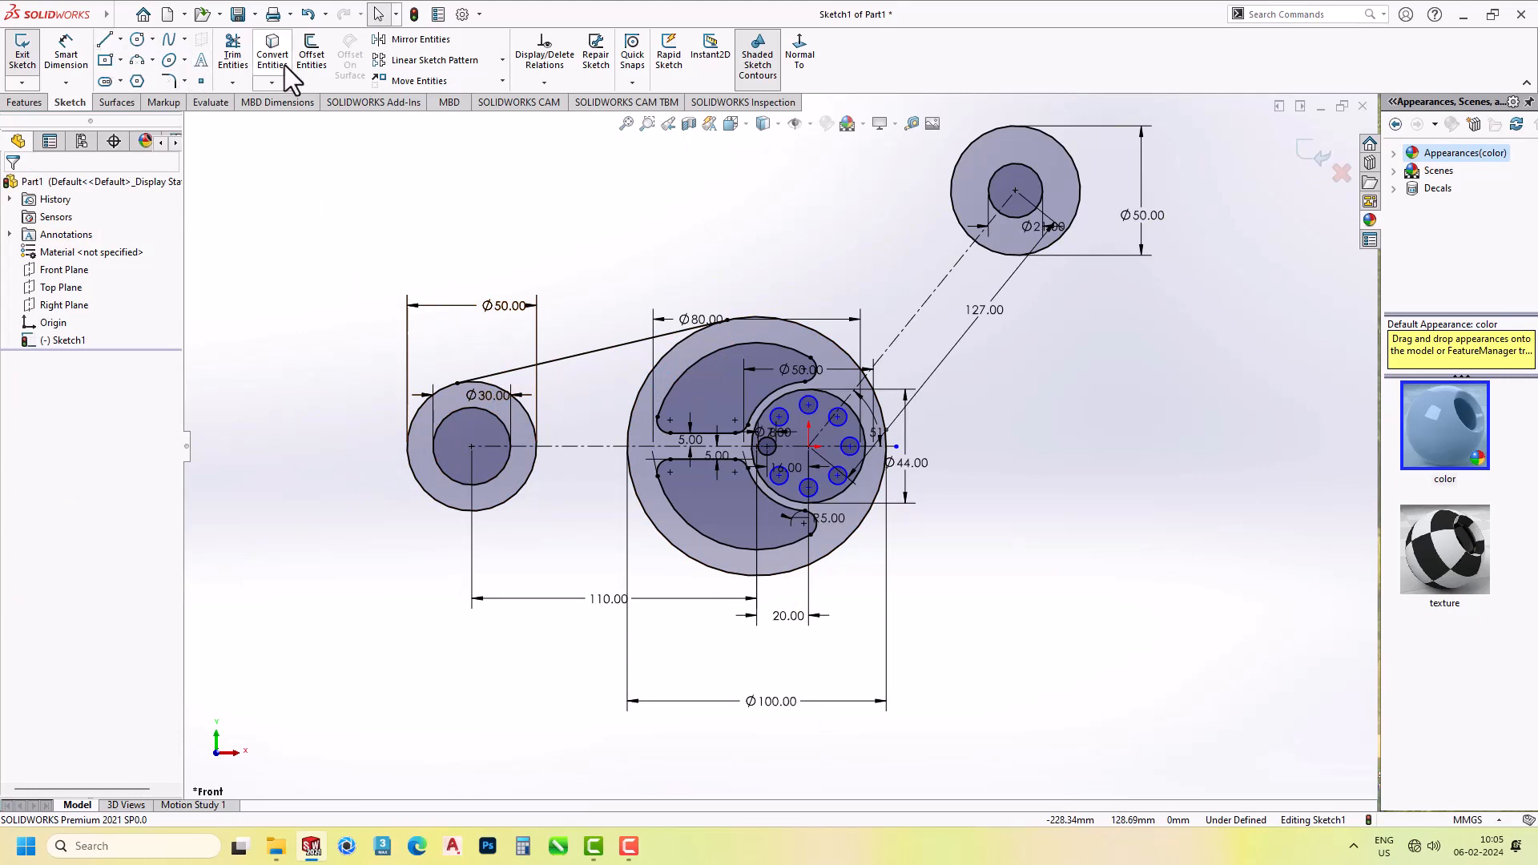
# Mirror the tangent line about the horizontal centerline, keeping the original.
pyautogui.click(410, 42)
pyautogui.click(587, 353)
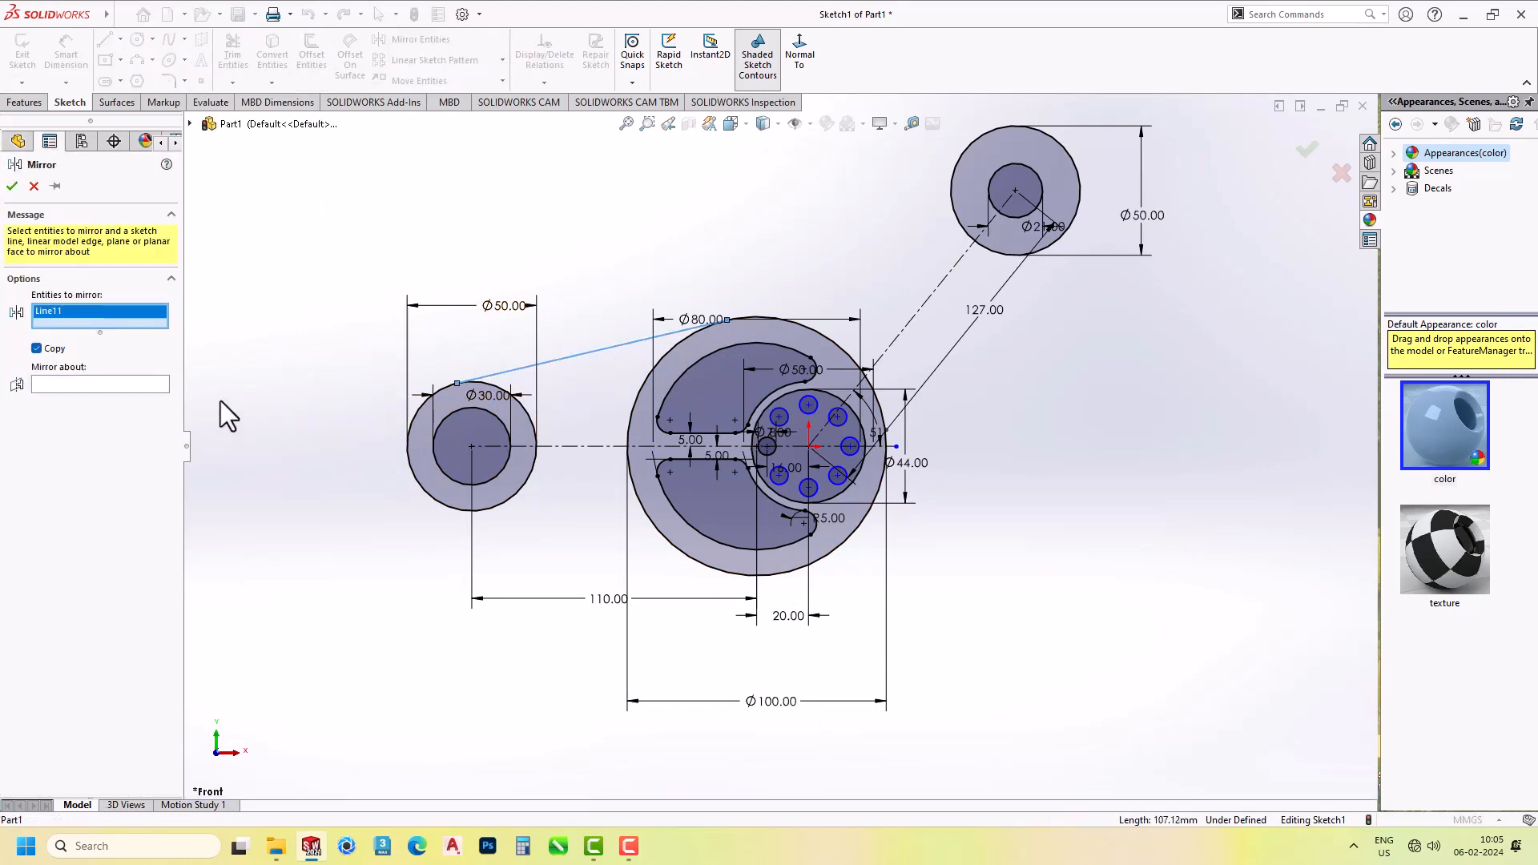
pyautogui.click(105, 383)
pyautogui.click(594, 446)
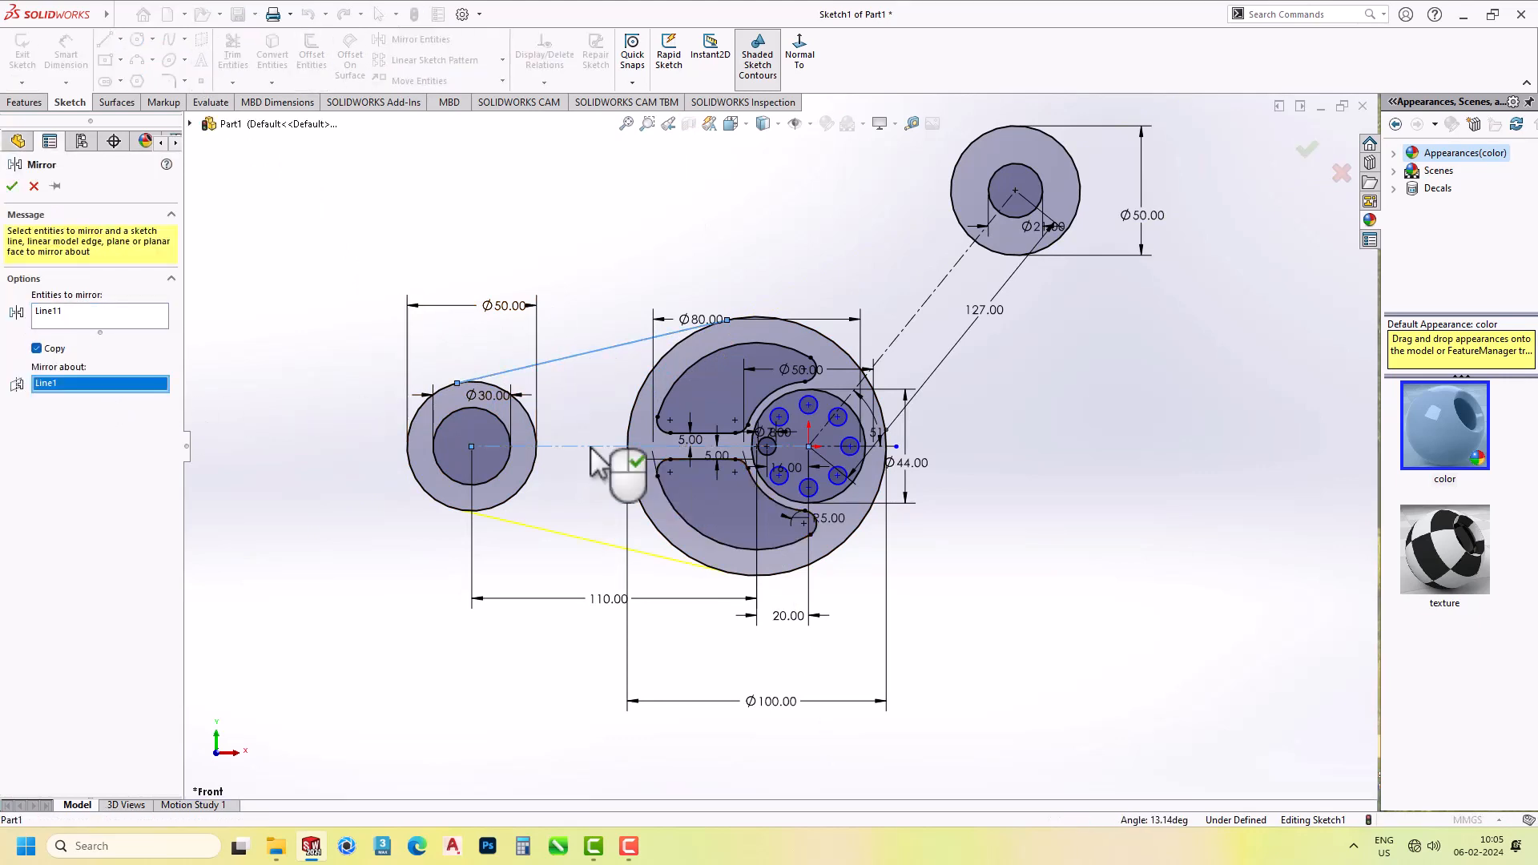
pyautogui.rightClick(594, 446)
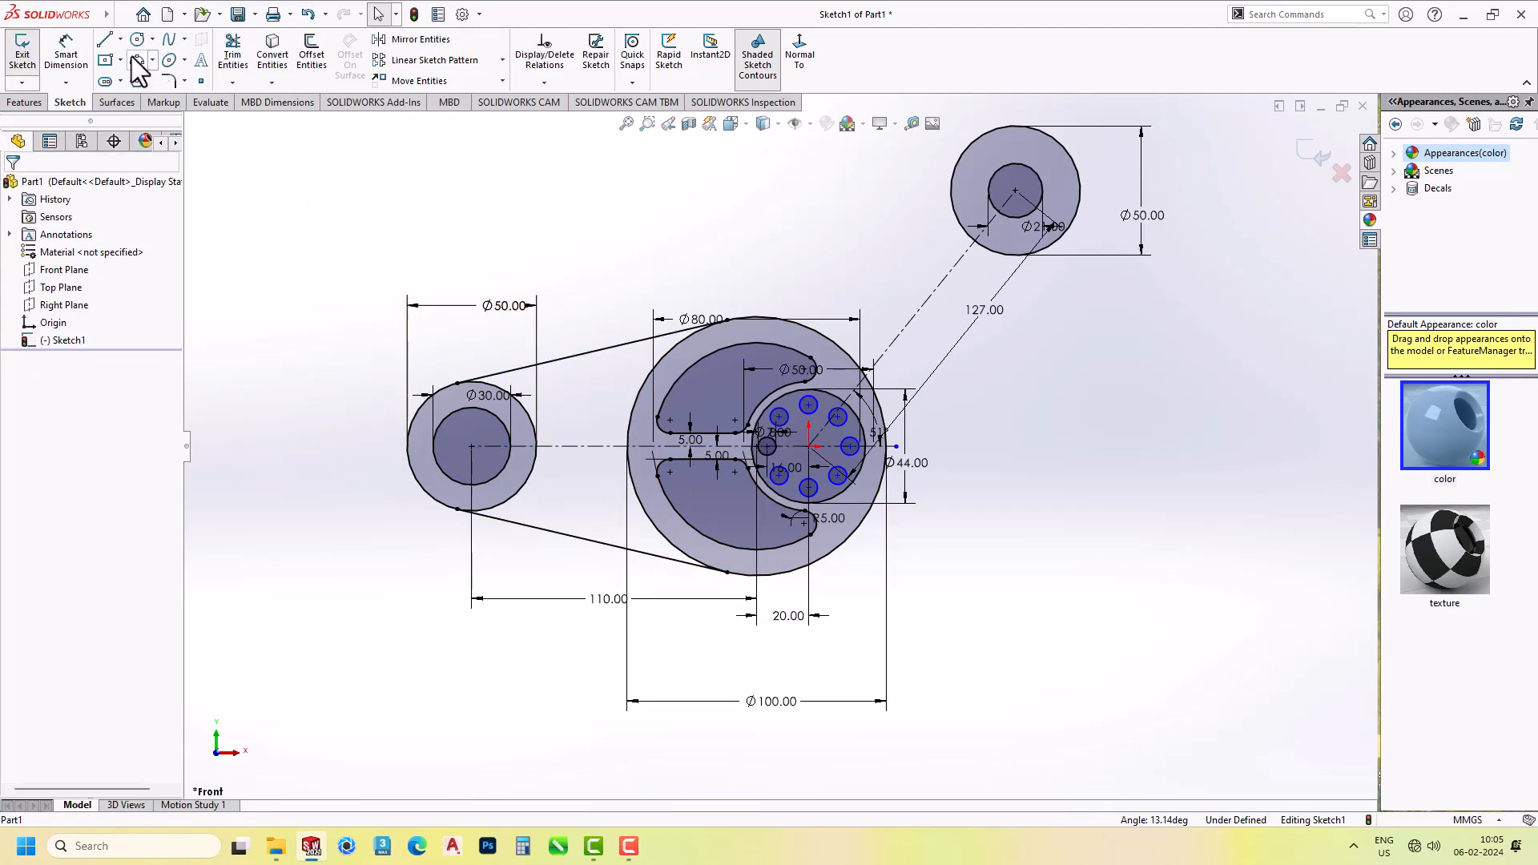
# Sketch an upper line about 108 mm long and a lower line about 96 mm long between the 100 mm circle and the upper-right 50 mm circle.
pyautogui.click(105, 40)
pyautogui.click(757, 317)
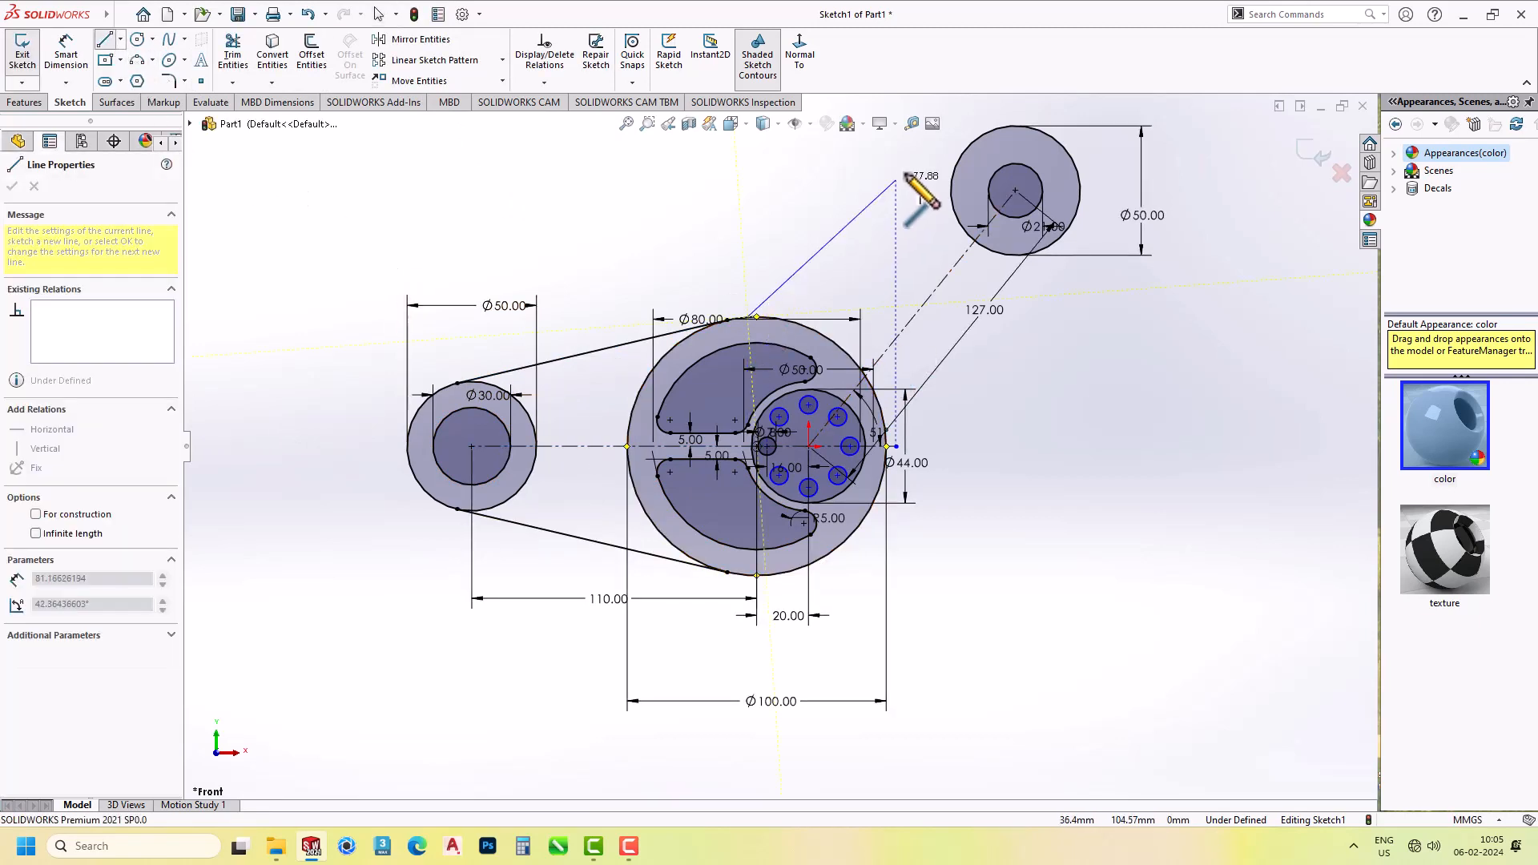
pyautogui.doubleClick(970, 147)
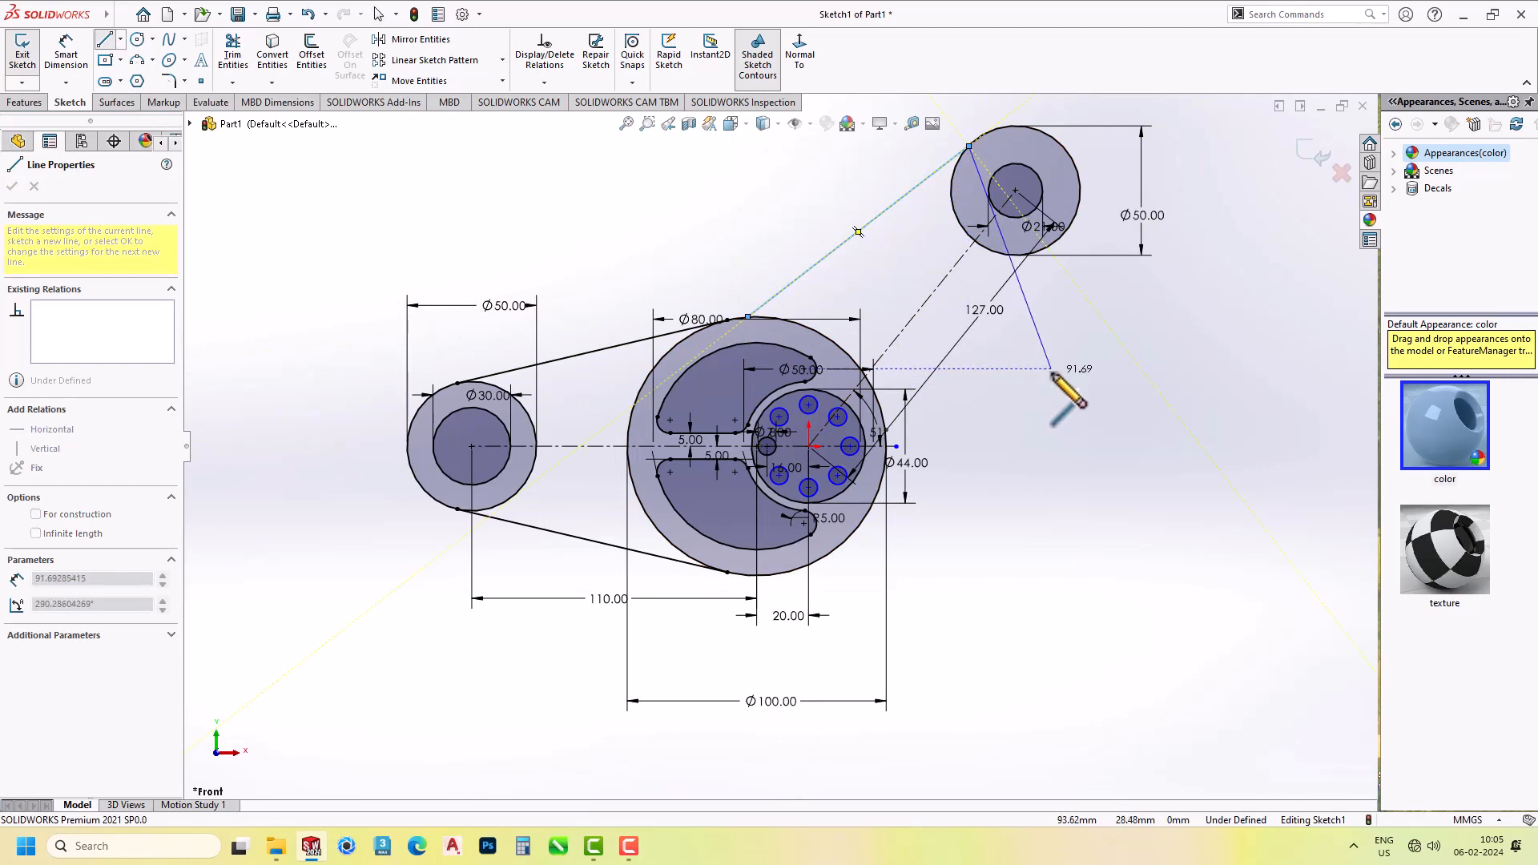
pyautogui.click(884, 417)
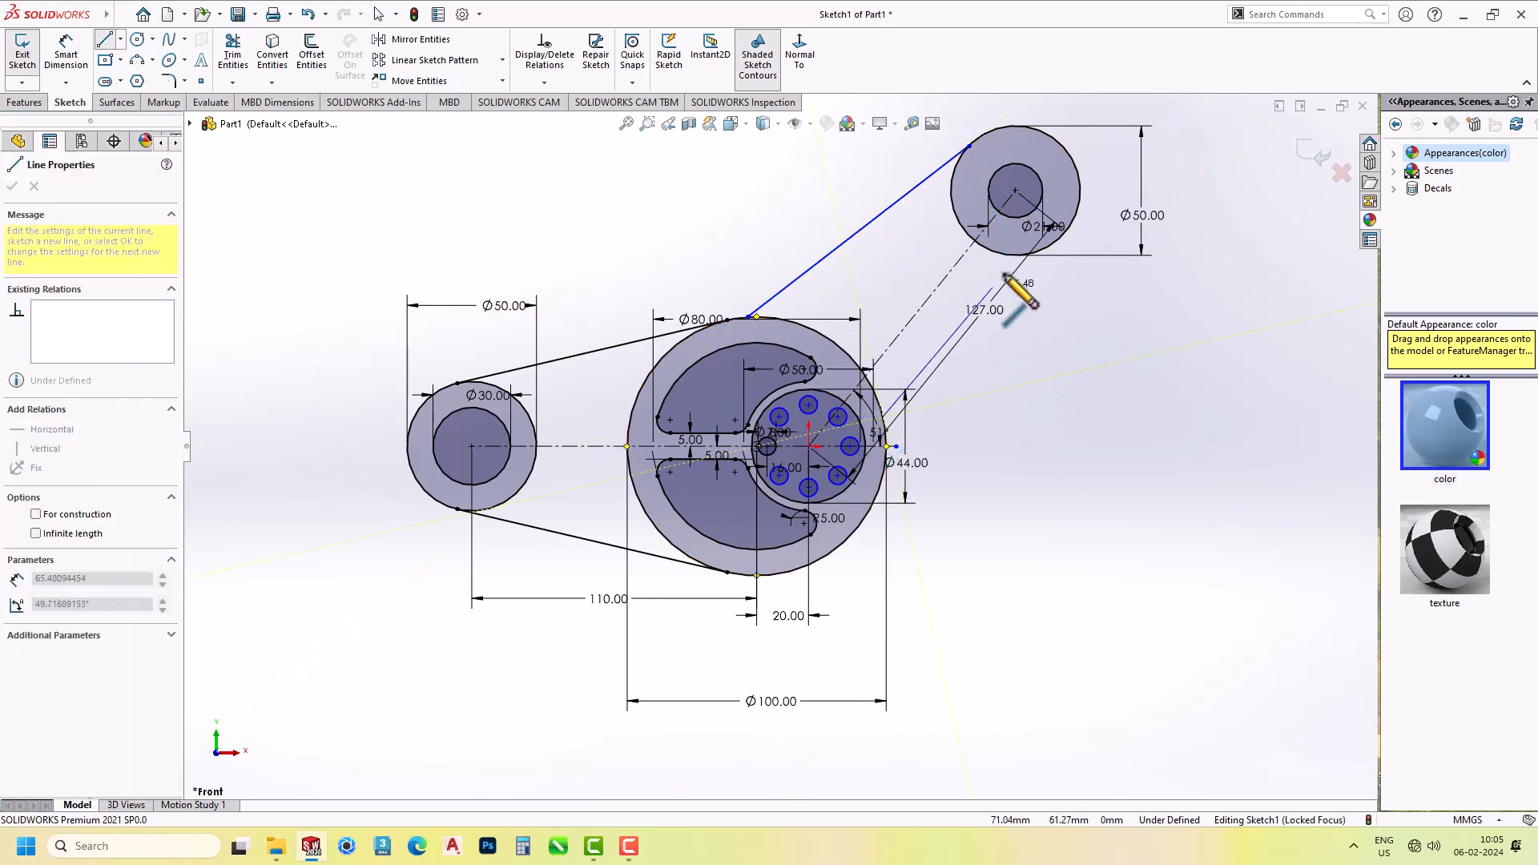
pyautogui.click(1058, 240)
pyautogui.press('Escape')
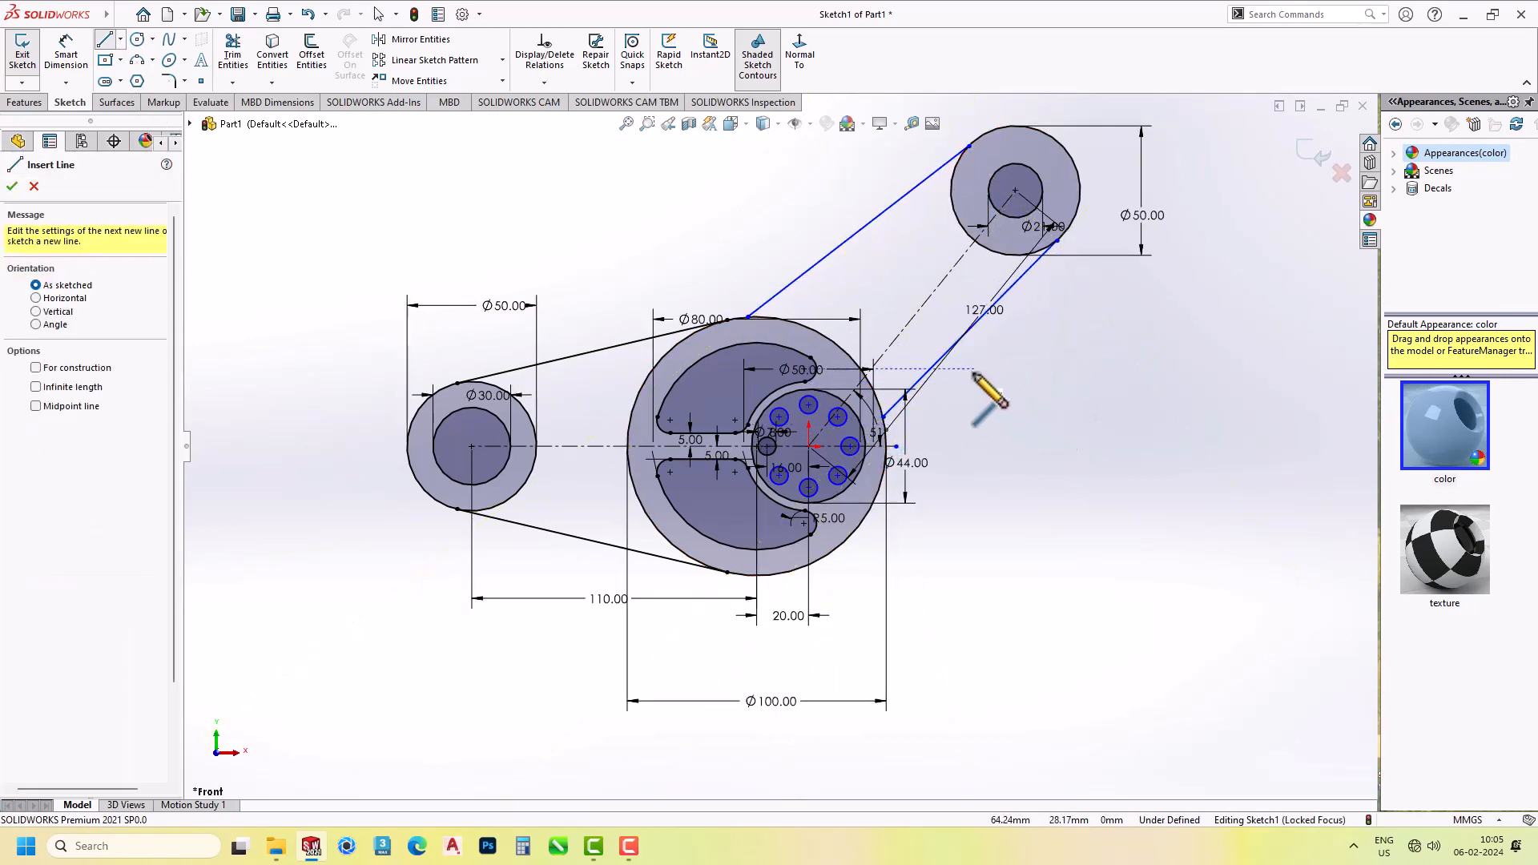
pyautogui.press('Escape')
# Make the lower connecting line tangent to both the 100 mm circle and the upper-right 50 mm circle.
pyautogui.click(936, 363)
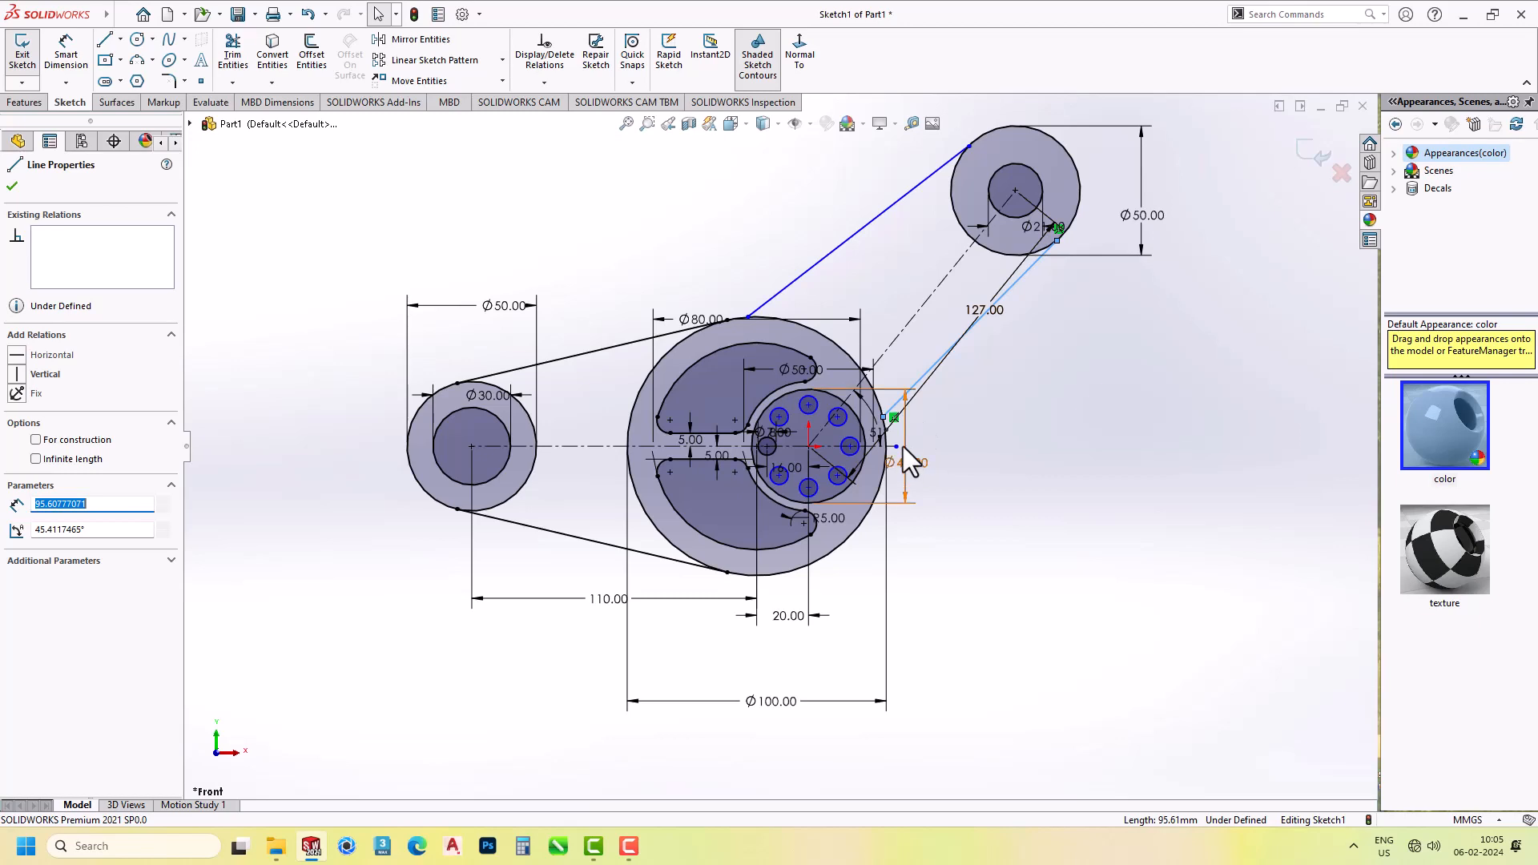
pyautogui.keyDown('ctrl'); pyautogui.click(875, 394); pyautogui.keyUp('ctrl')
pyautogui.click(49, 383)
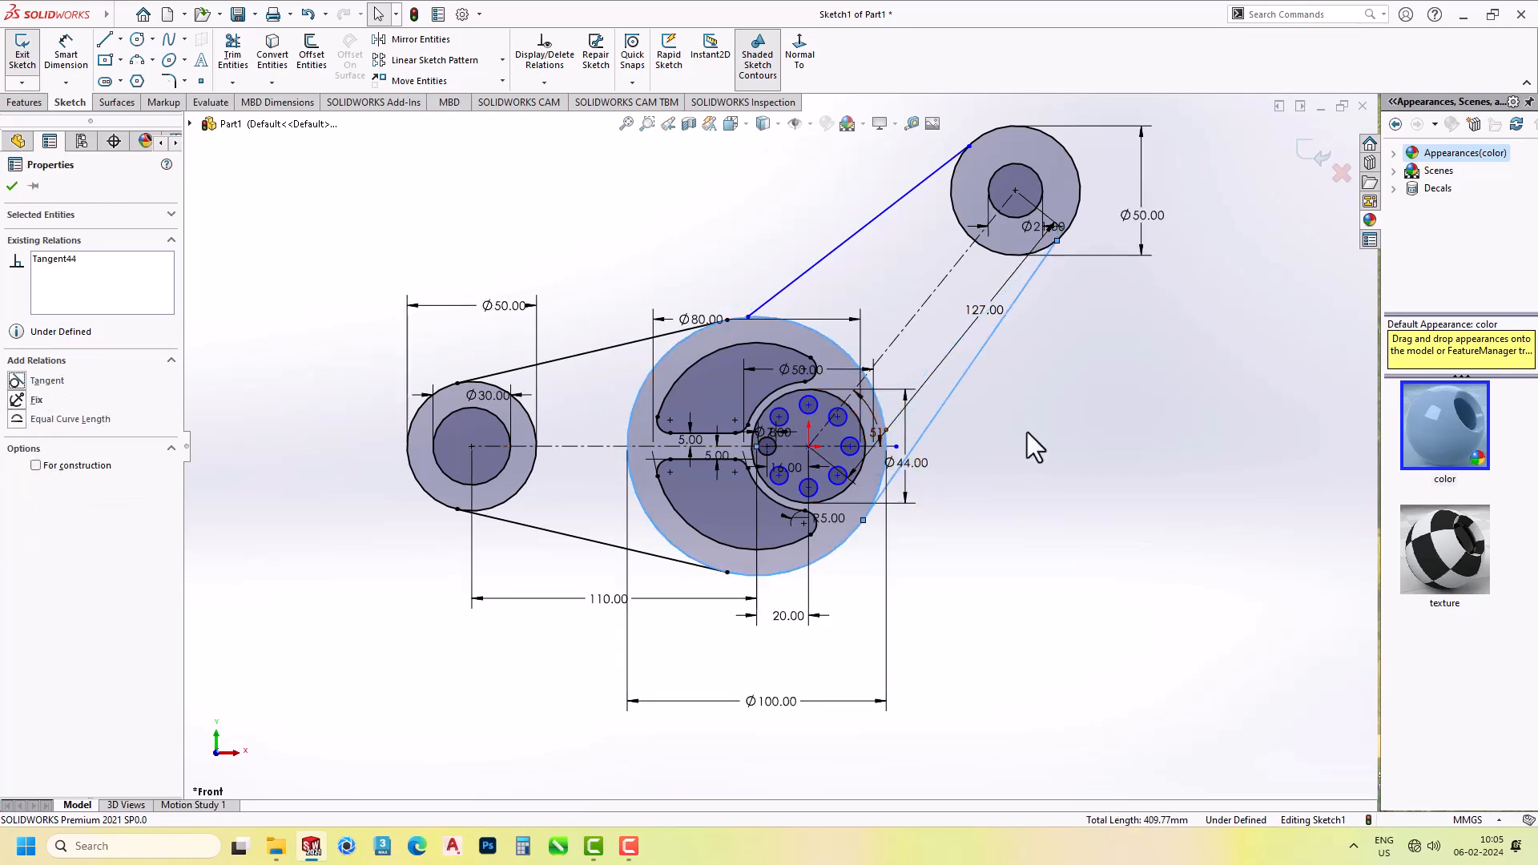
pyautogui.click(1021, 416)
pyautogui.click(991, 339)
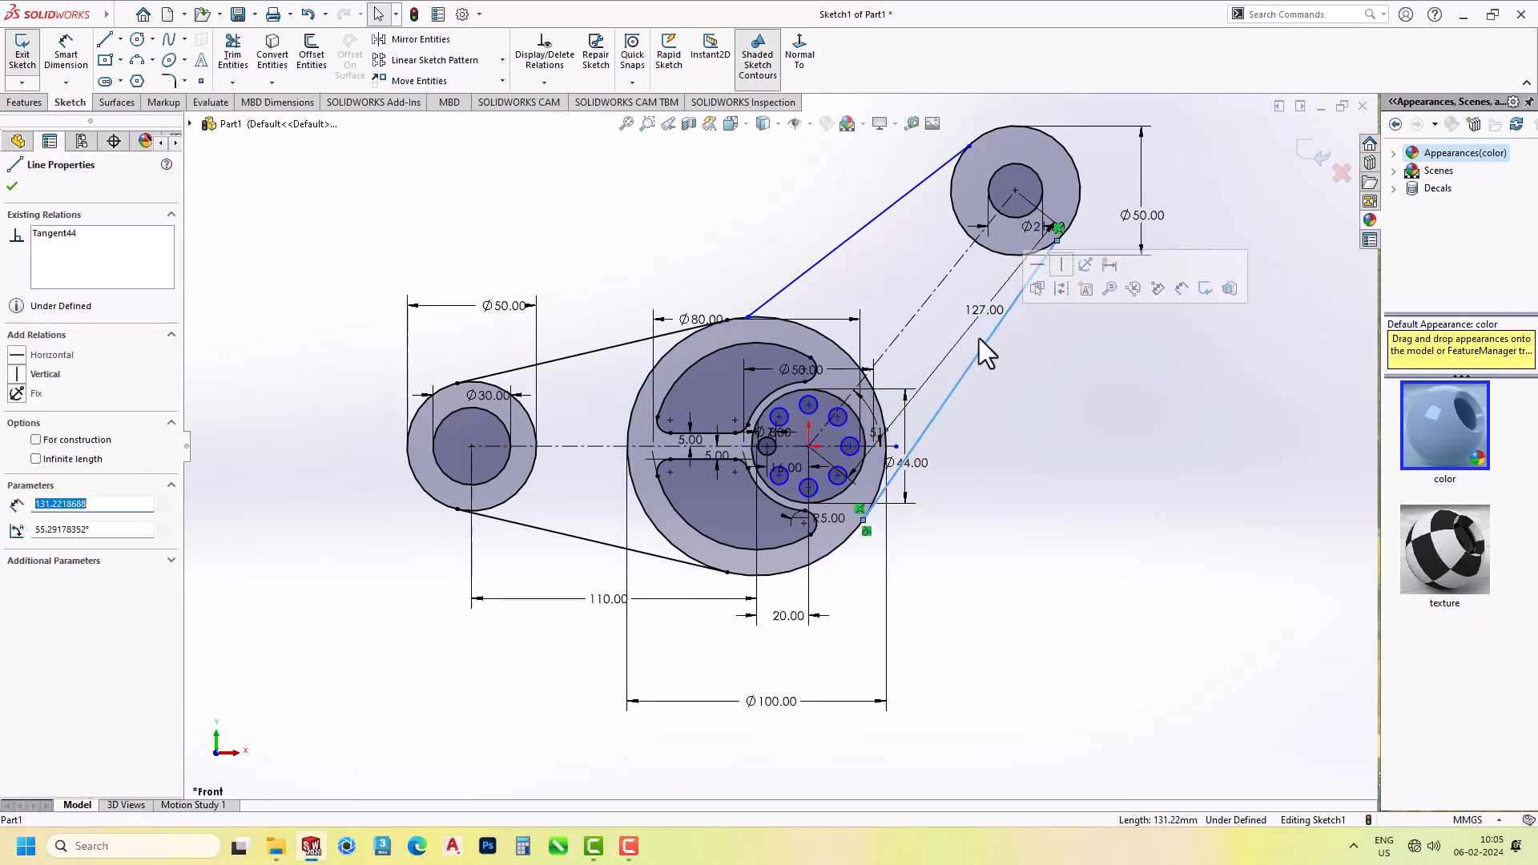
pyautogui.keyDown('ctrl'); pyautogui.click(1069, 230); pyautogui.keyUp('ctrl')
pyautogui.click(57, 382)
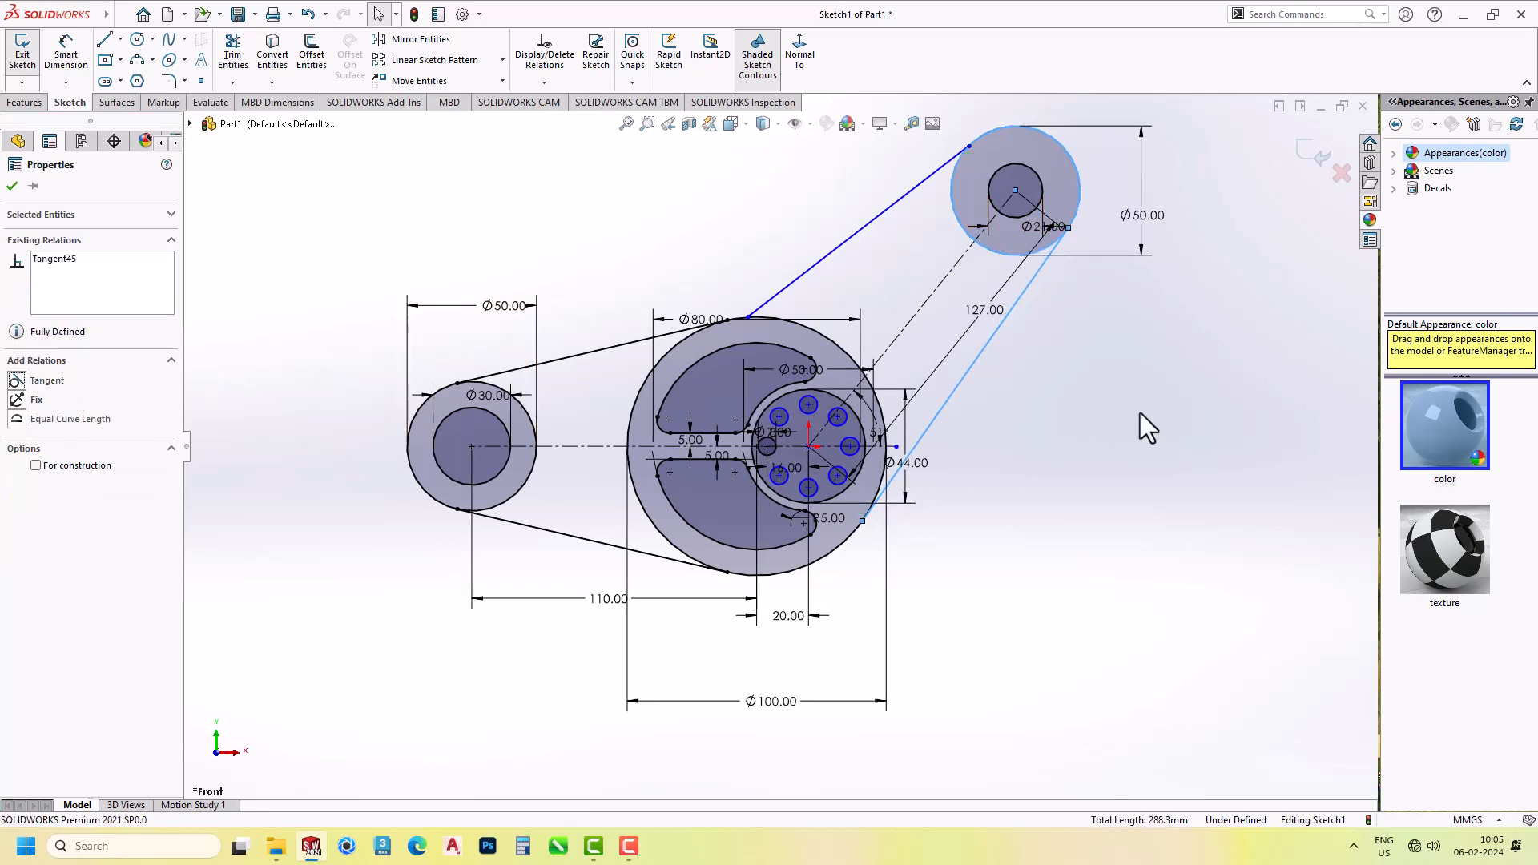
pyautogui.click(1141, 411)
# Make the upper connecting line tangent to both the upper-right 50 mm circle and the 100 mm circle.
pyautogui.click(867, 229)
pyautogui.keyDown('ctrl'); pyautogui.click(951, 200); pyautogui.keyUp('ctrl')
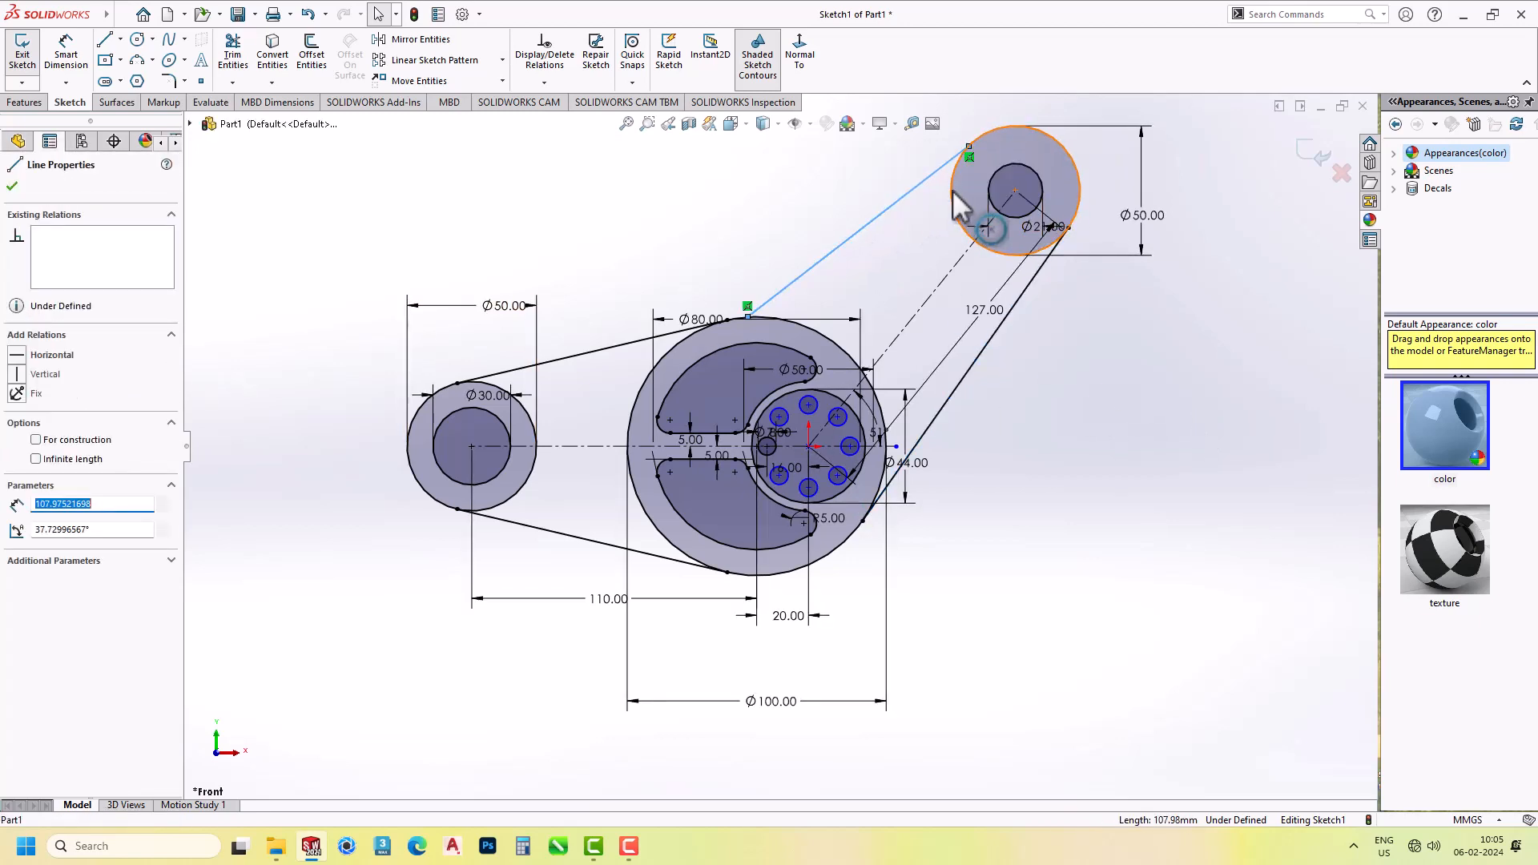
pyautogui.click(38, 383)
pyautogui.click(739, 282)
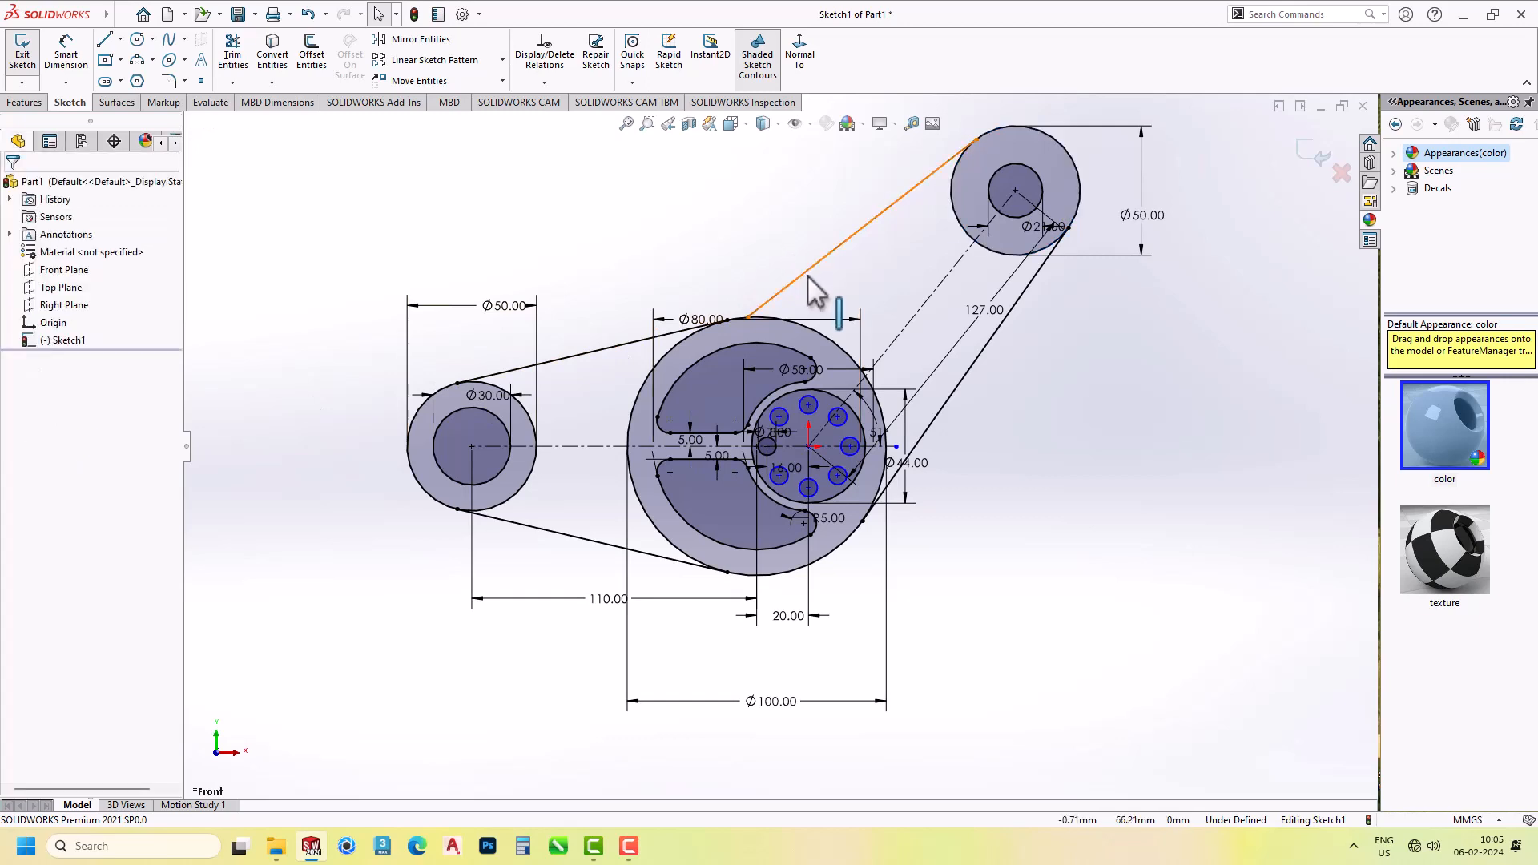
pyautogui.click(806, 273)
pyautogui.keyDown('ctrl'); pyautogui.click(804, 326); pyautogui.keyUp('ctrl')
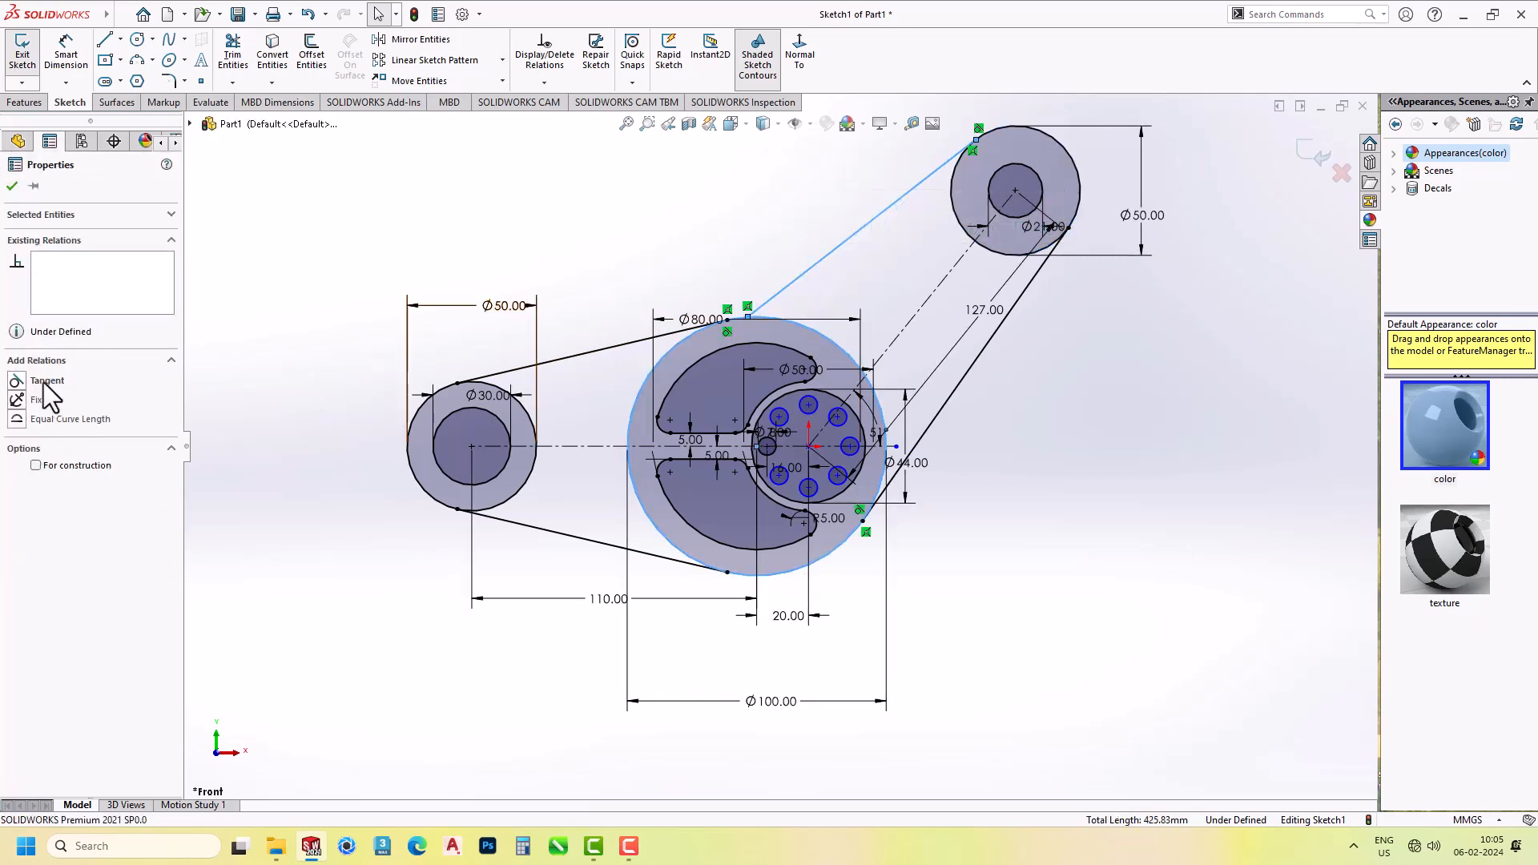
pyautogui.click(44, 382)
pyautogui.click(560, 267)
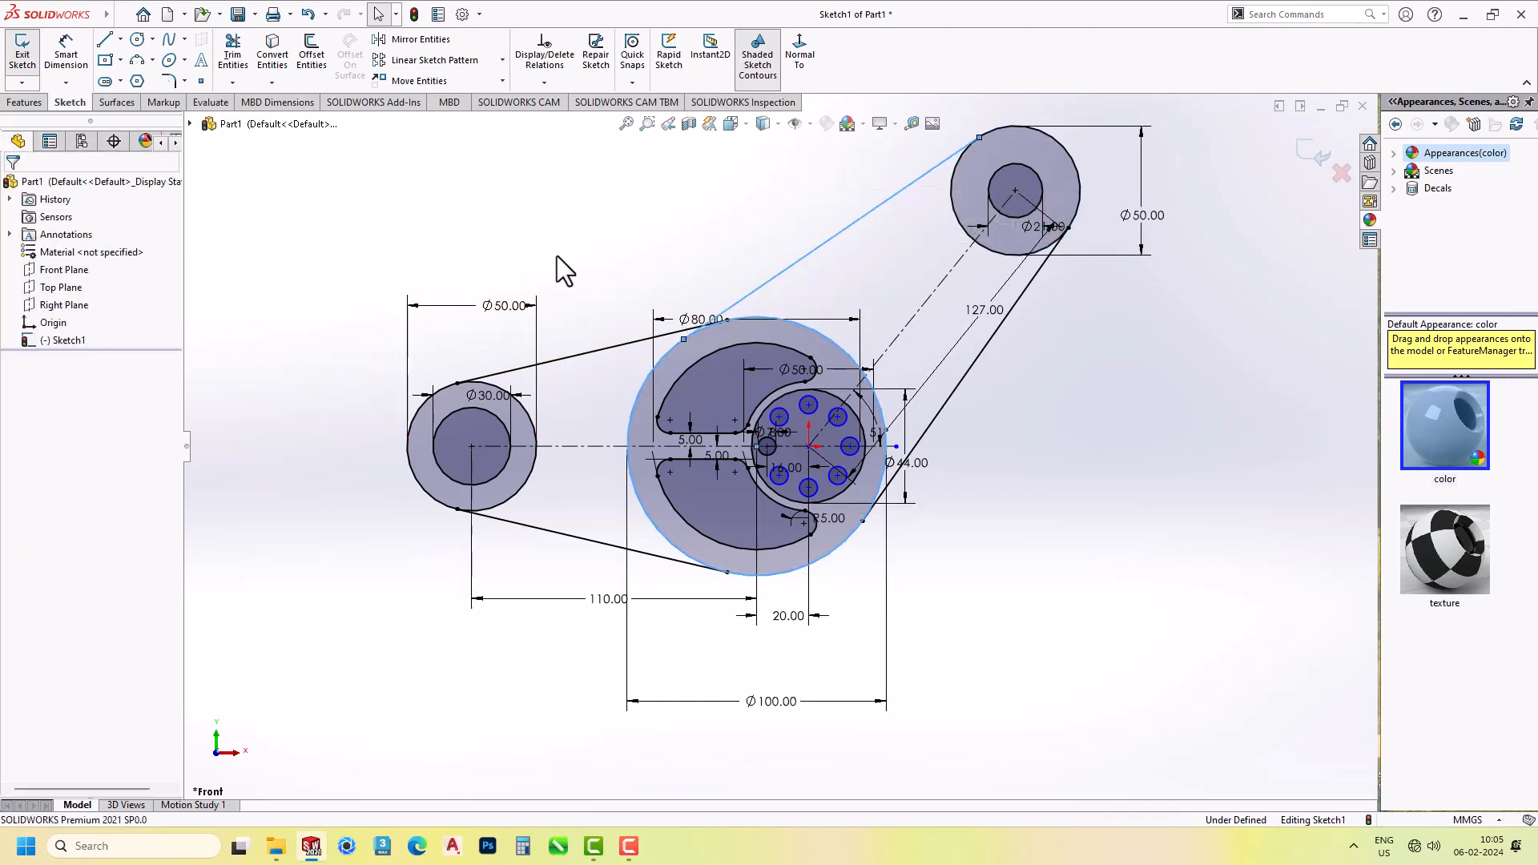
pyautogui.click(652, 340)
pyautogui.click(580, 307)
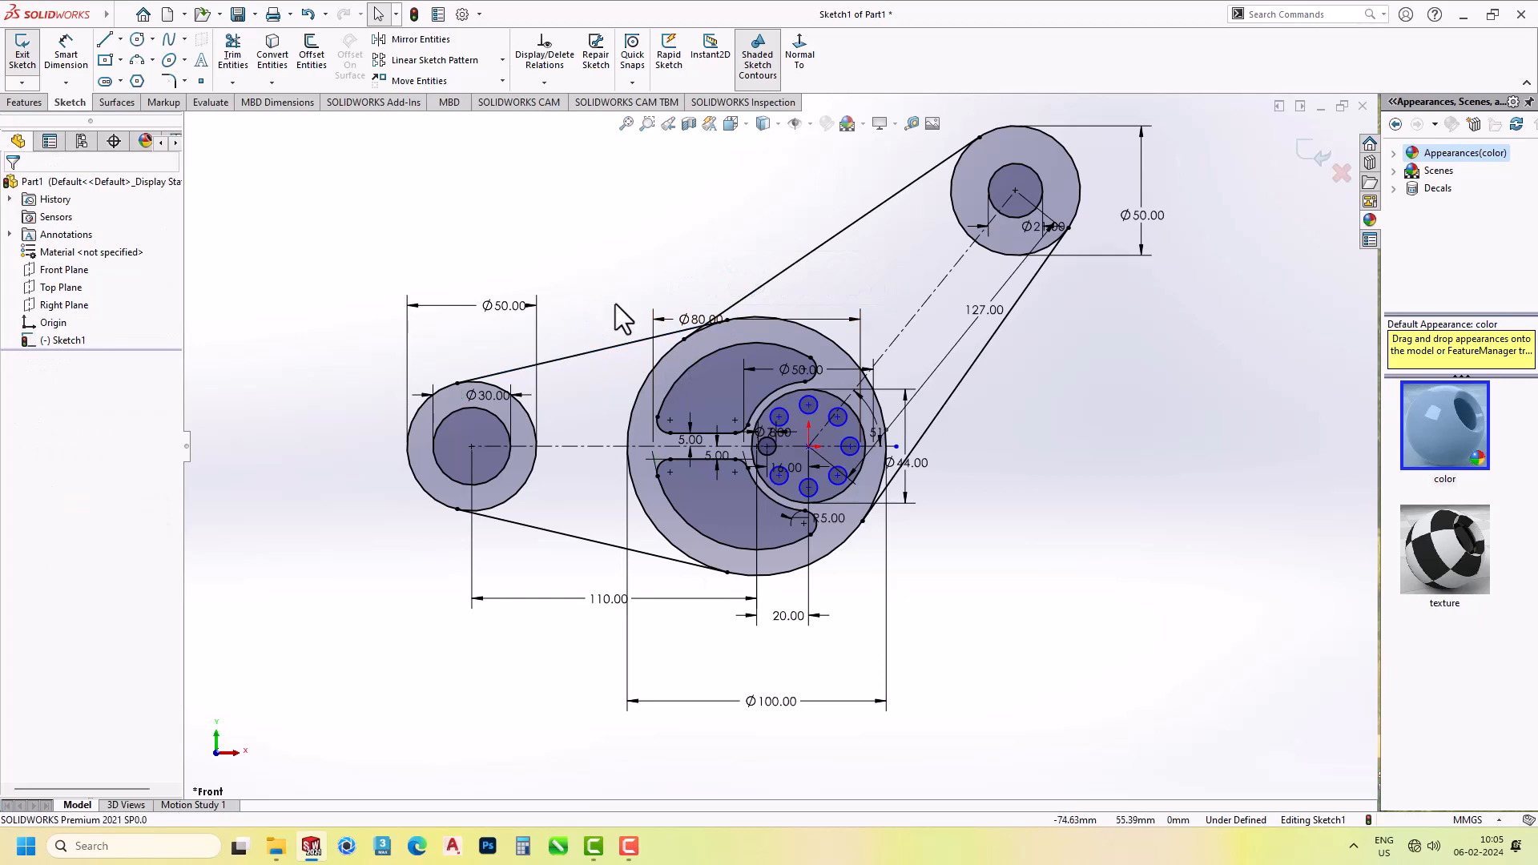
# Offset the upper connecting line of the upper-right arm 8 mm inward, adding the offset dimension.
pyautogui.click(313, 55)
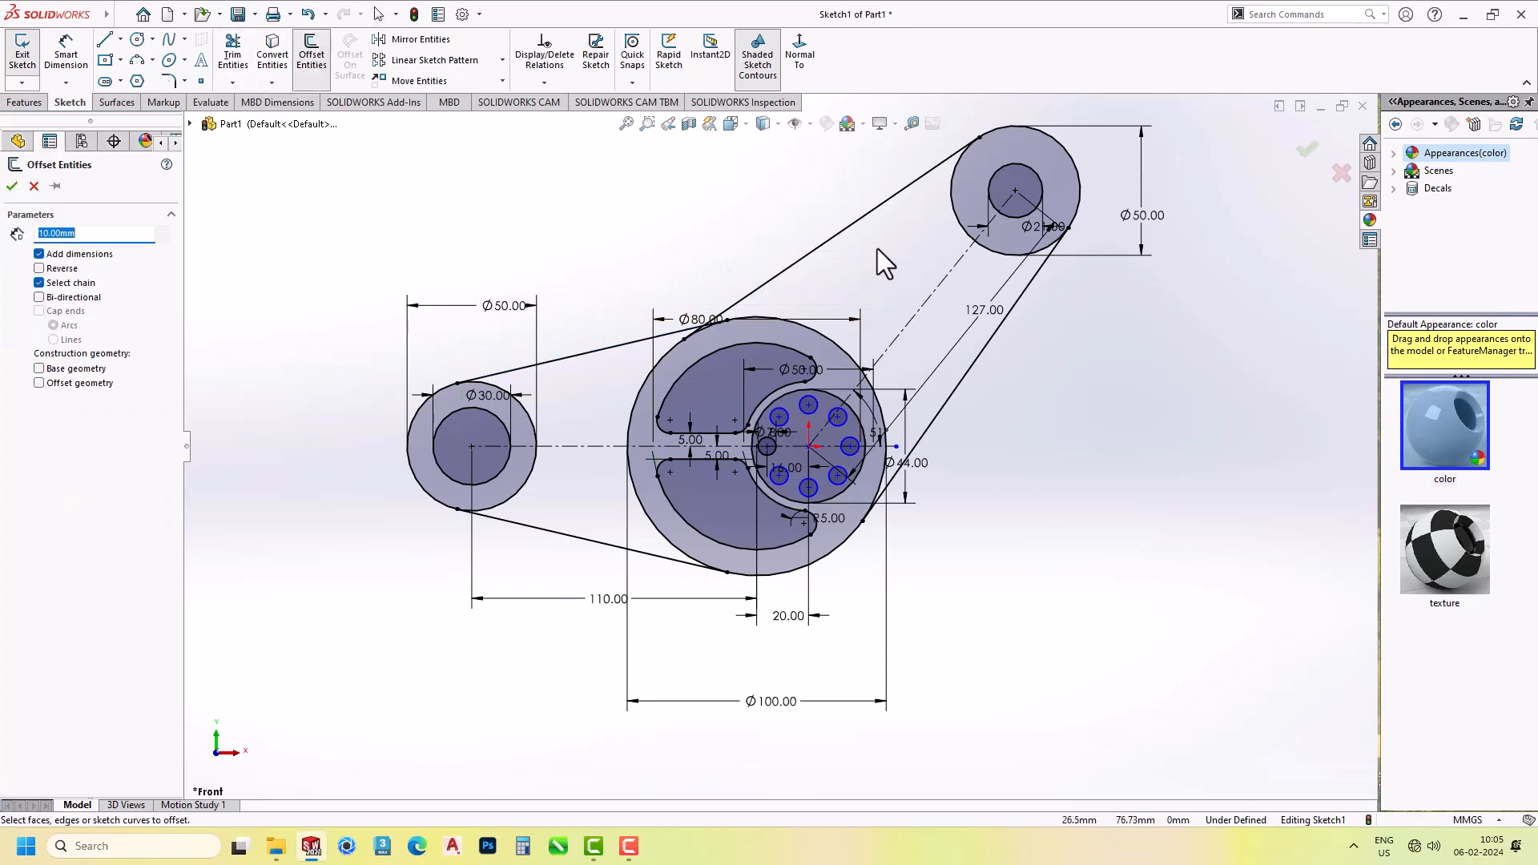
pyautogui.click(848, 230)
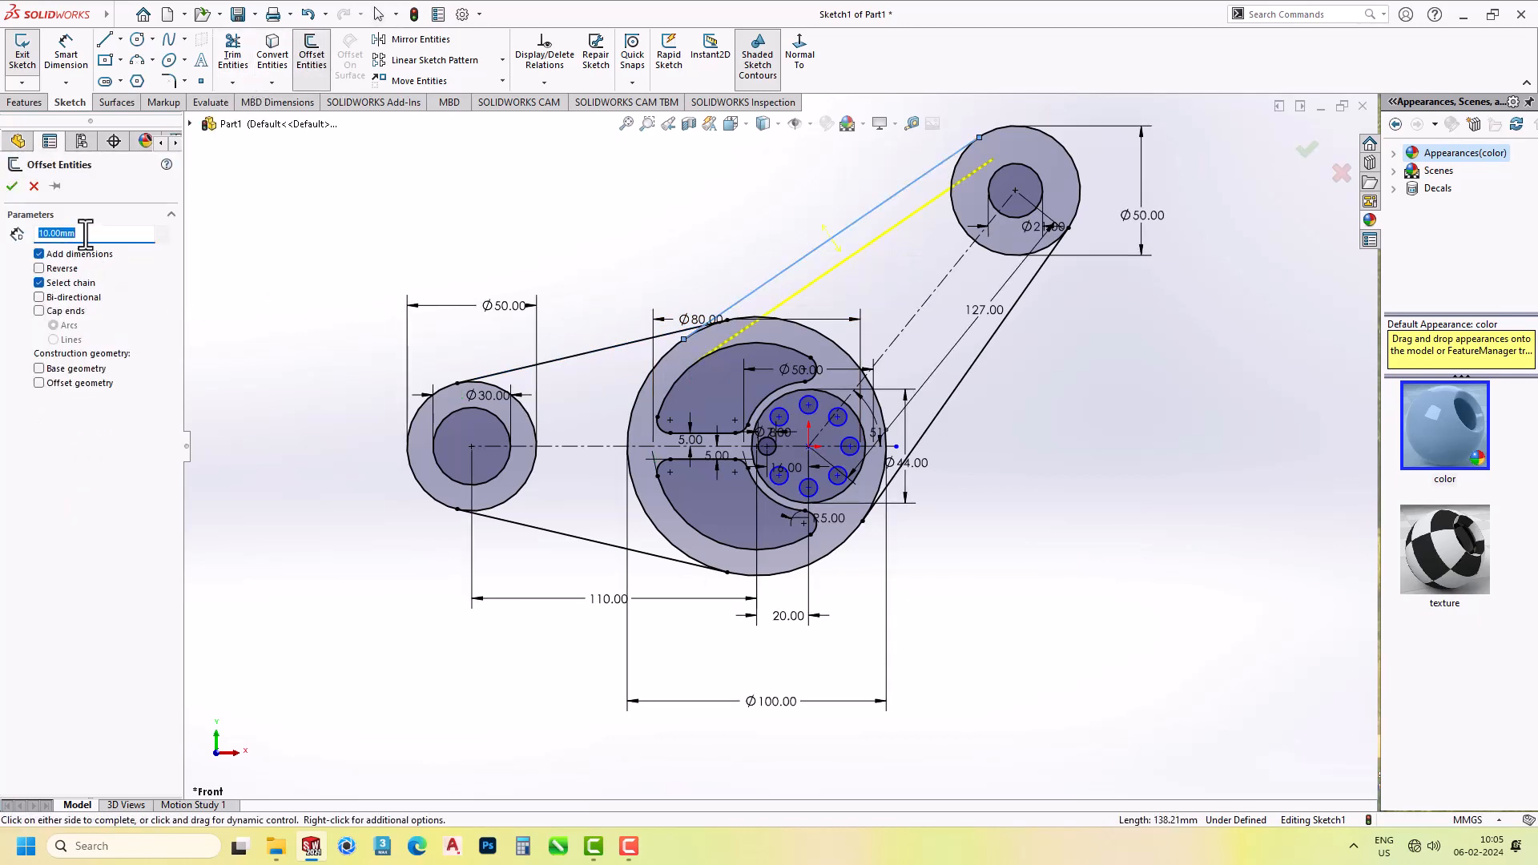
pyautogui.write('8')
pyautogui.press('Return')
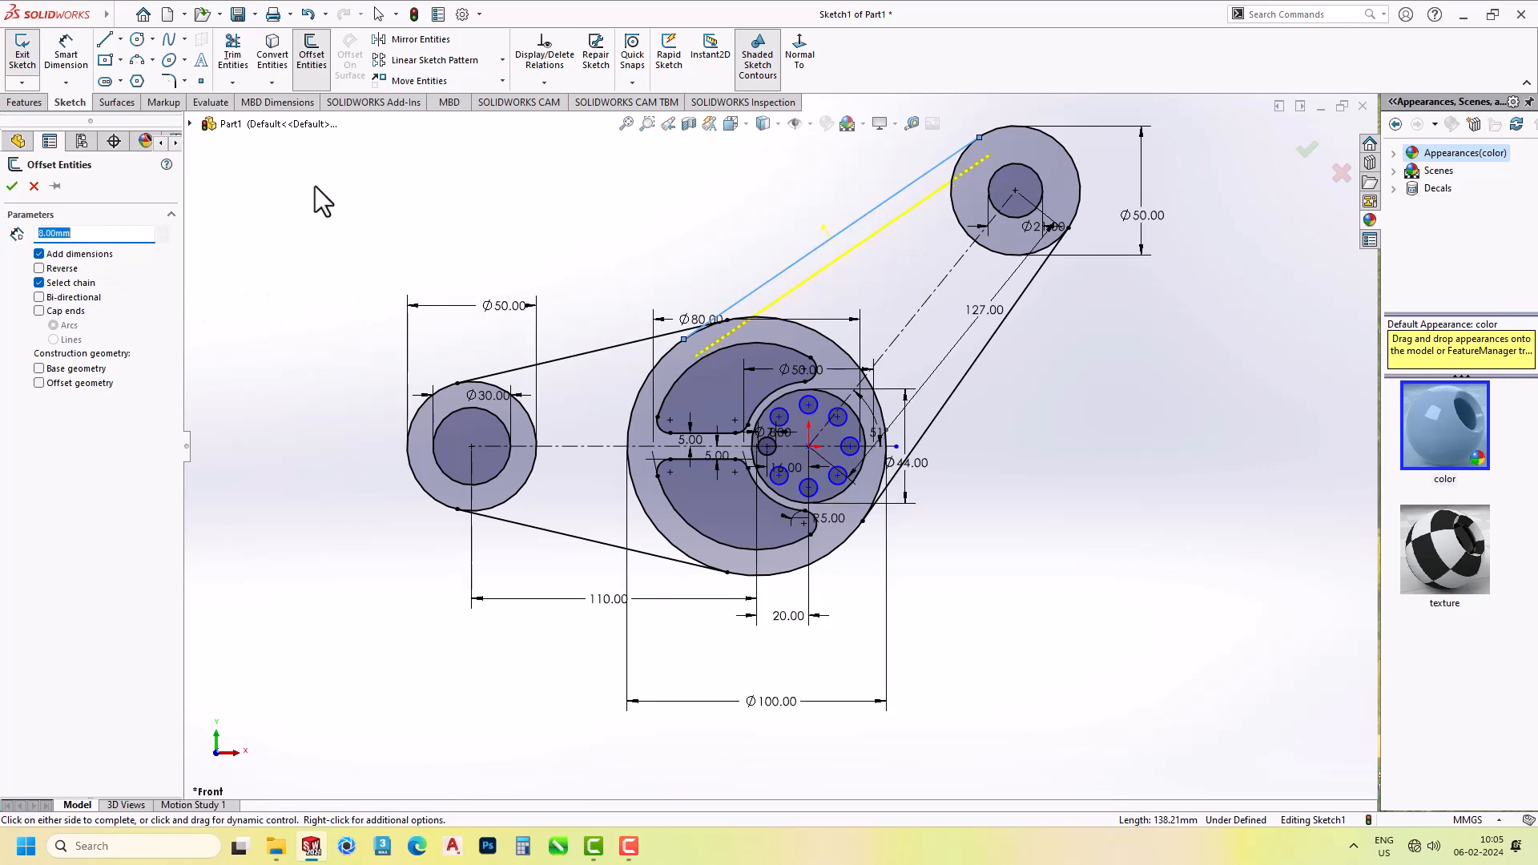
pyautogui.click(898, 286)
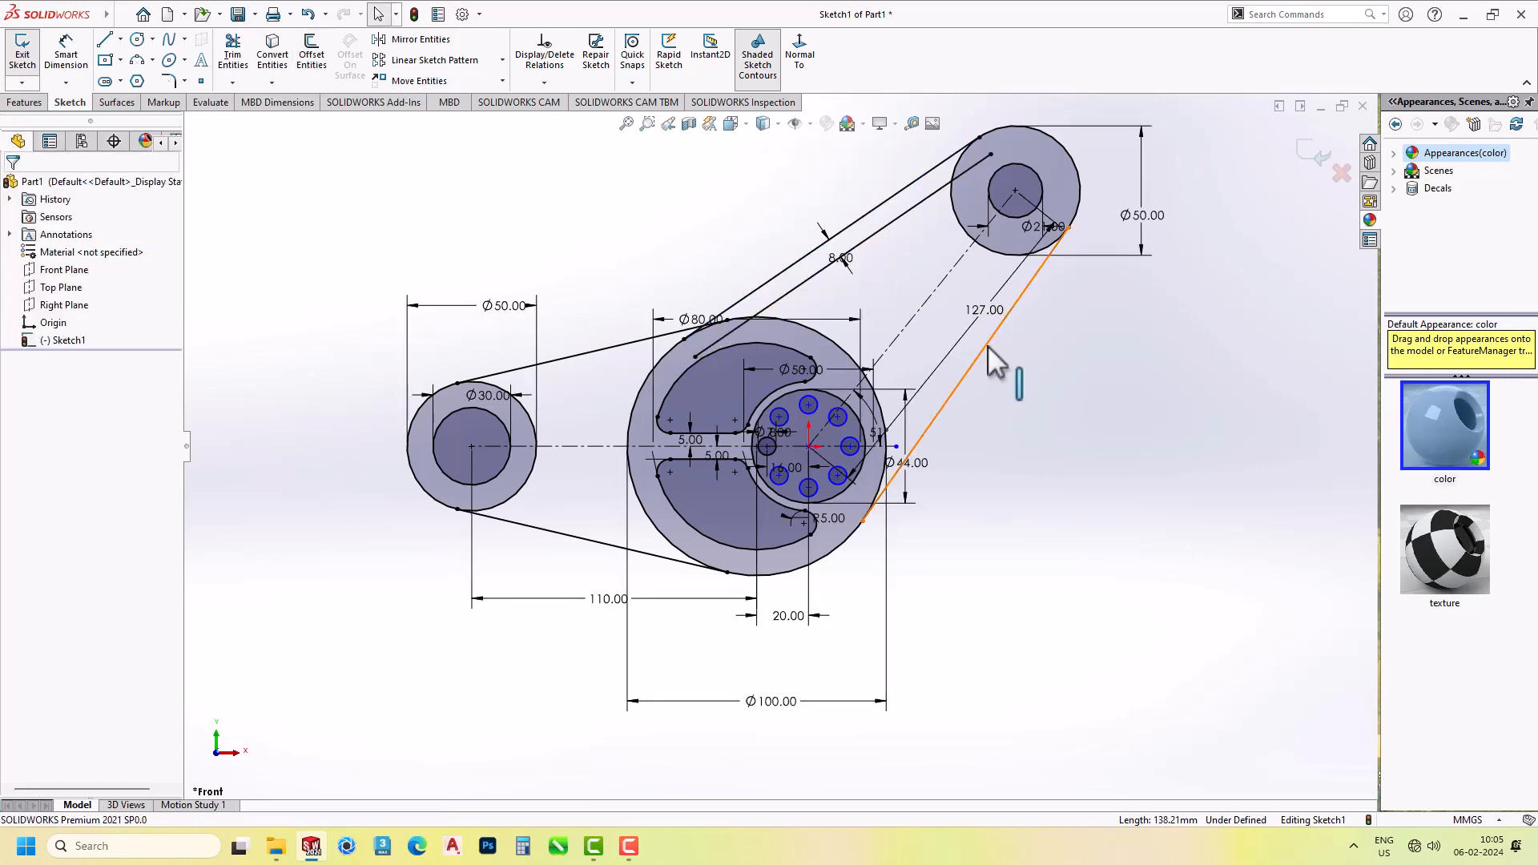
# Offset the lower connecting line of the upper-right arm 8 mm inward.
pyautogui.press('Return')
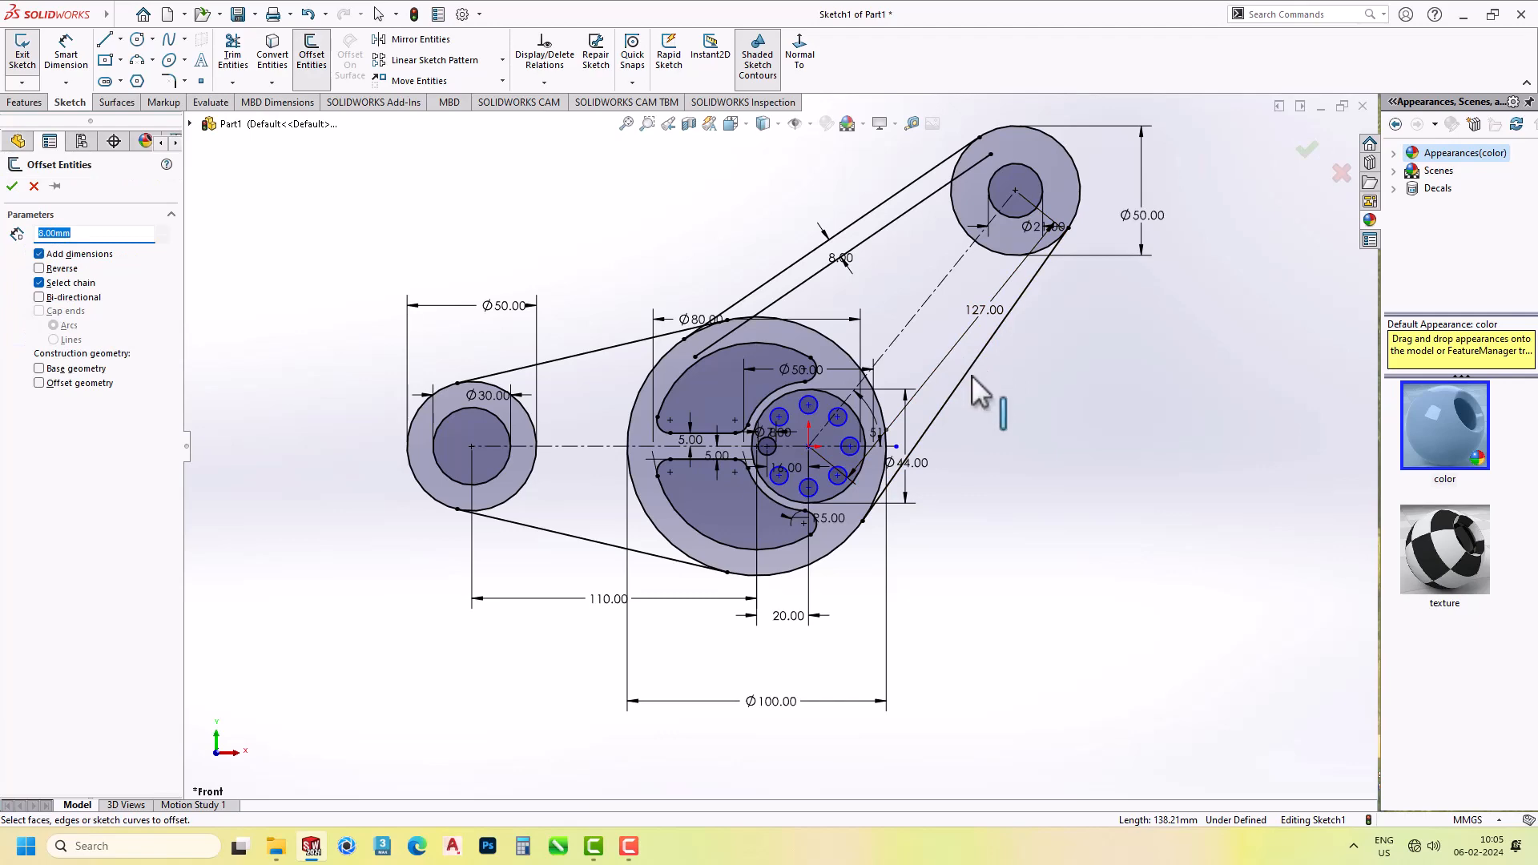
pyautogui.click(964, 371)
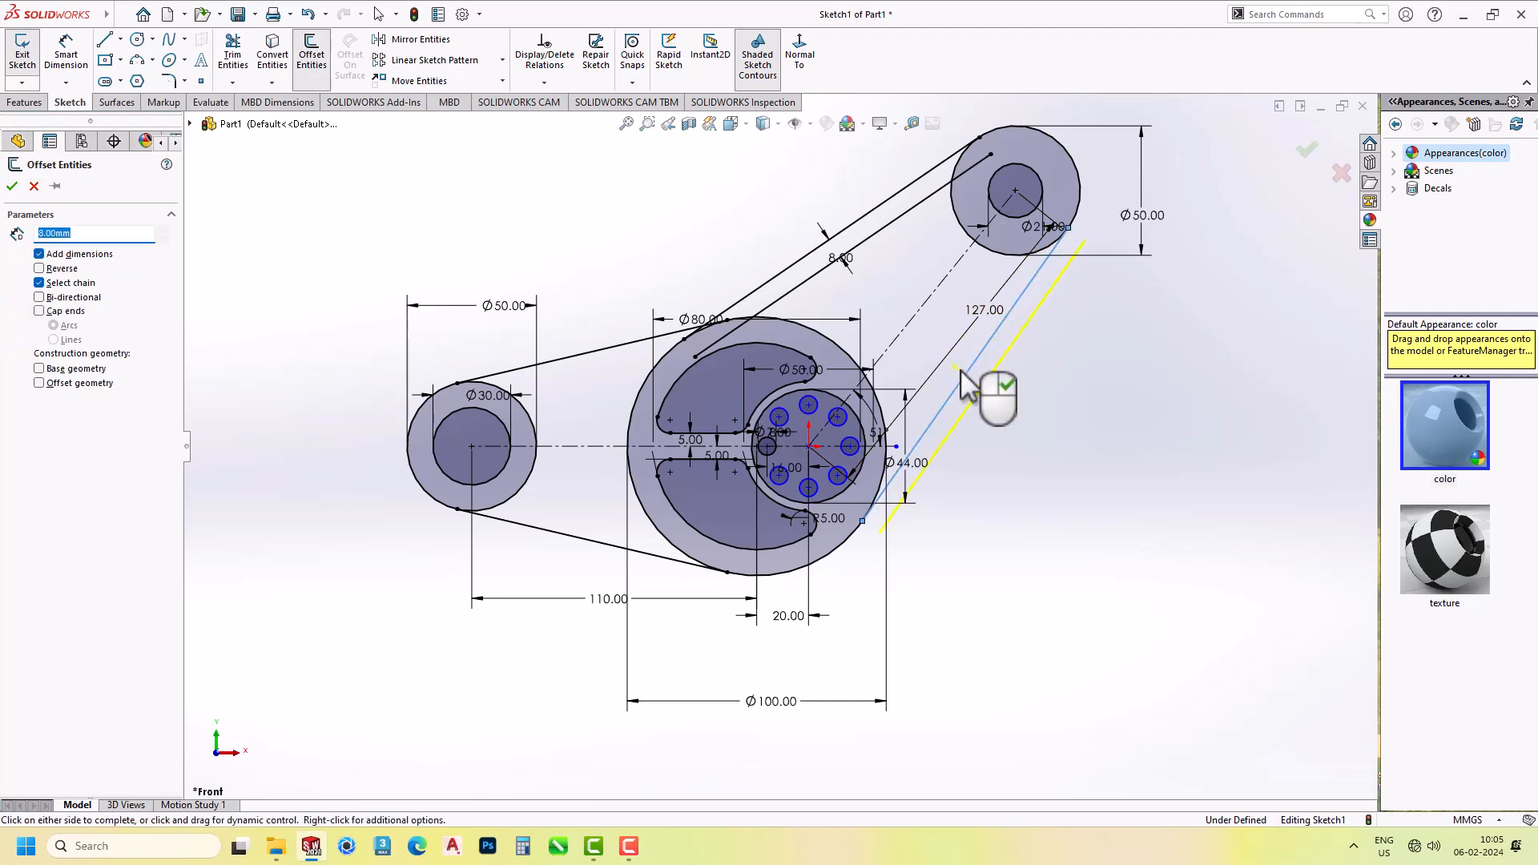
pyautogui.press('Return')
# Trim the ends of both inner offset lines that lie inside the upper-right 50 mm circle.
pyautogui.scroll(-2, 1145, 347)
pyautogui.moveTo(1146, 347); pyautogui.dragTo(1150, 433, button='right')
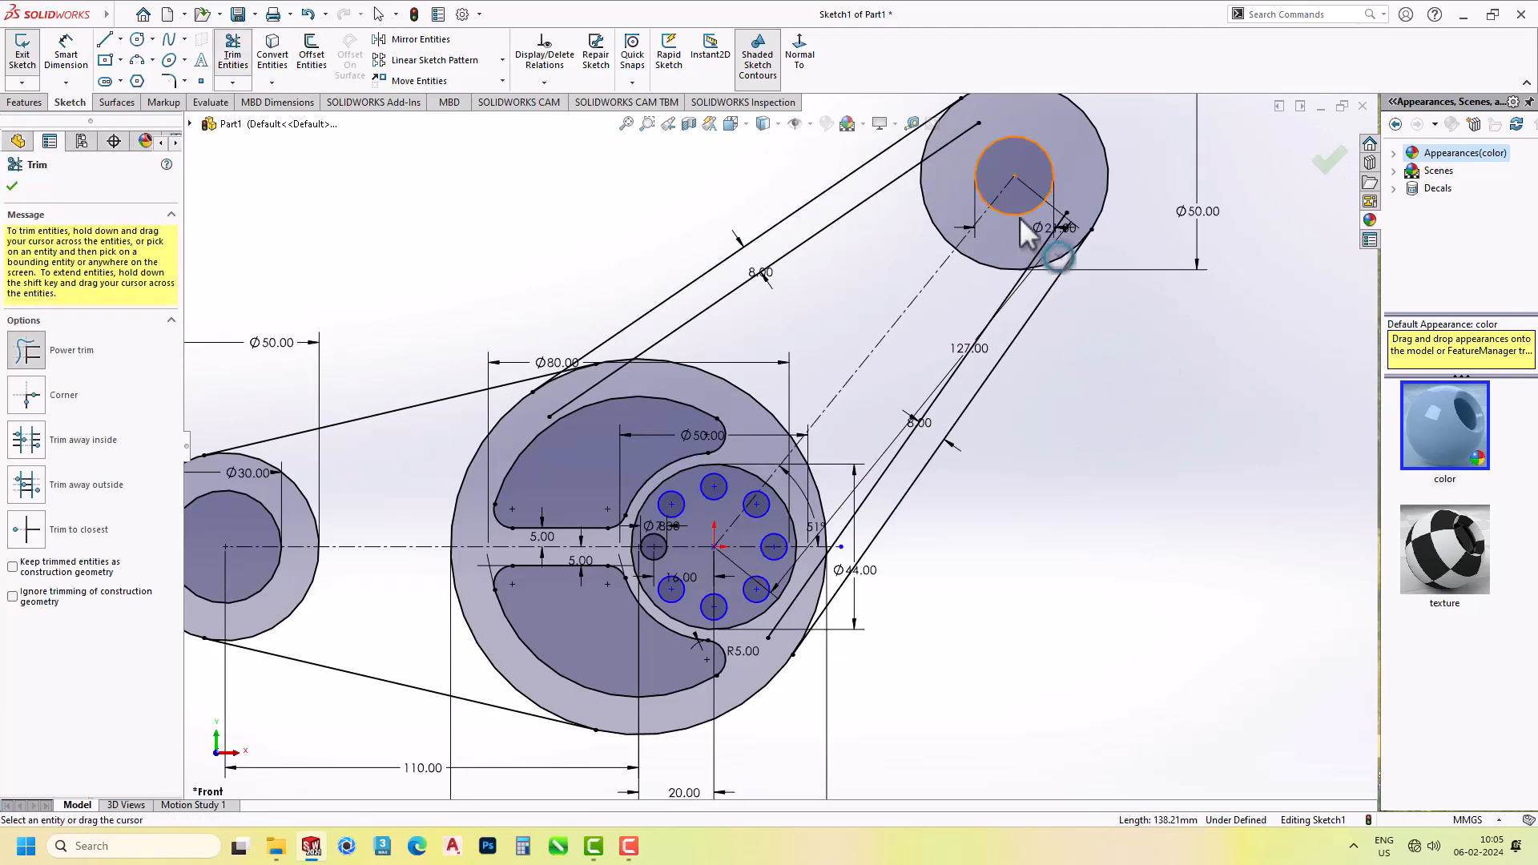
pyautogui.scroll(-3, 1036, 298)
pyautogui.click(1008, 329)
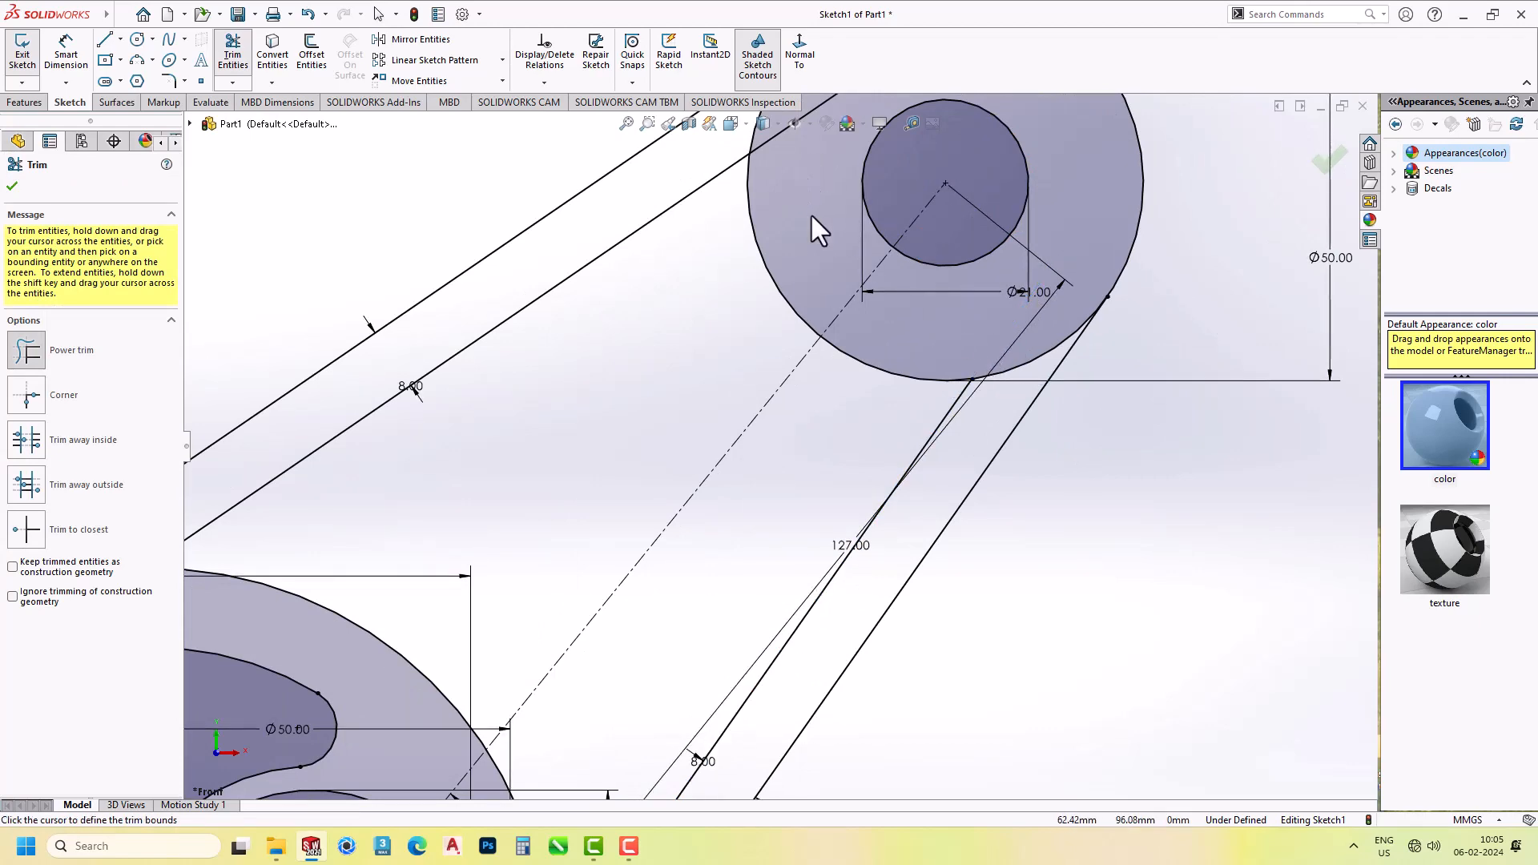
pyautogui.scroll(2, 808, 212)
pyautogui.scroll(2, 745, 376)
# Trim the ends of the upper-right arm's two inner offset lines that lie inside the 100 mm circle.
pyautogui.scroll(-4, 517, 524)
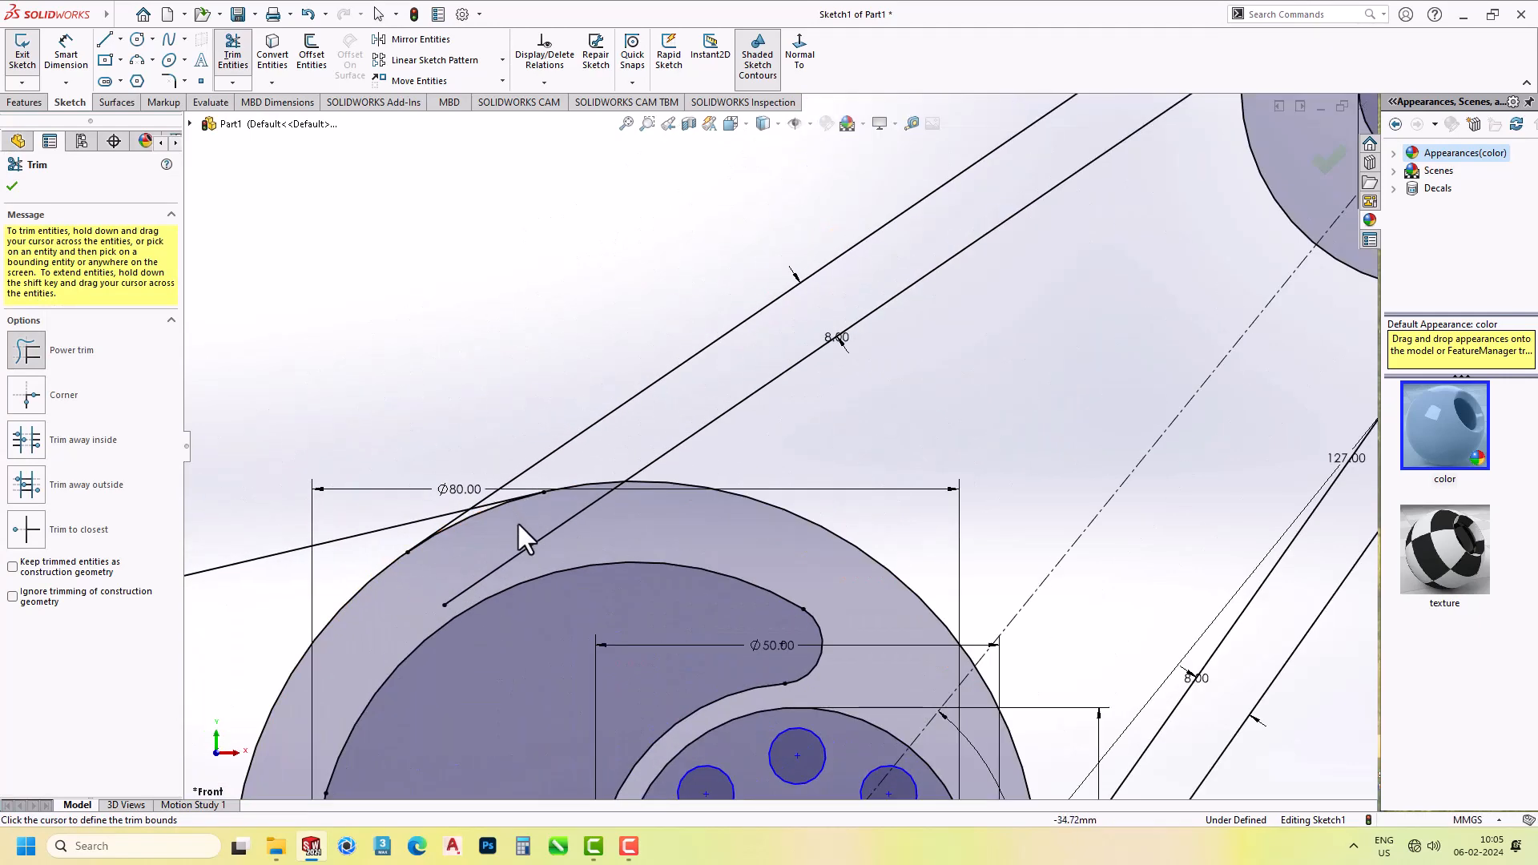
pyautogui.click(518, 524)
pyautogui.scroll(3, 881, 381)
pyautogui.scroll(-3, 877, 601)
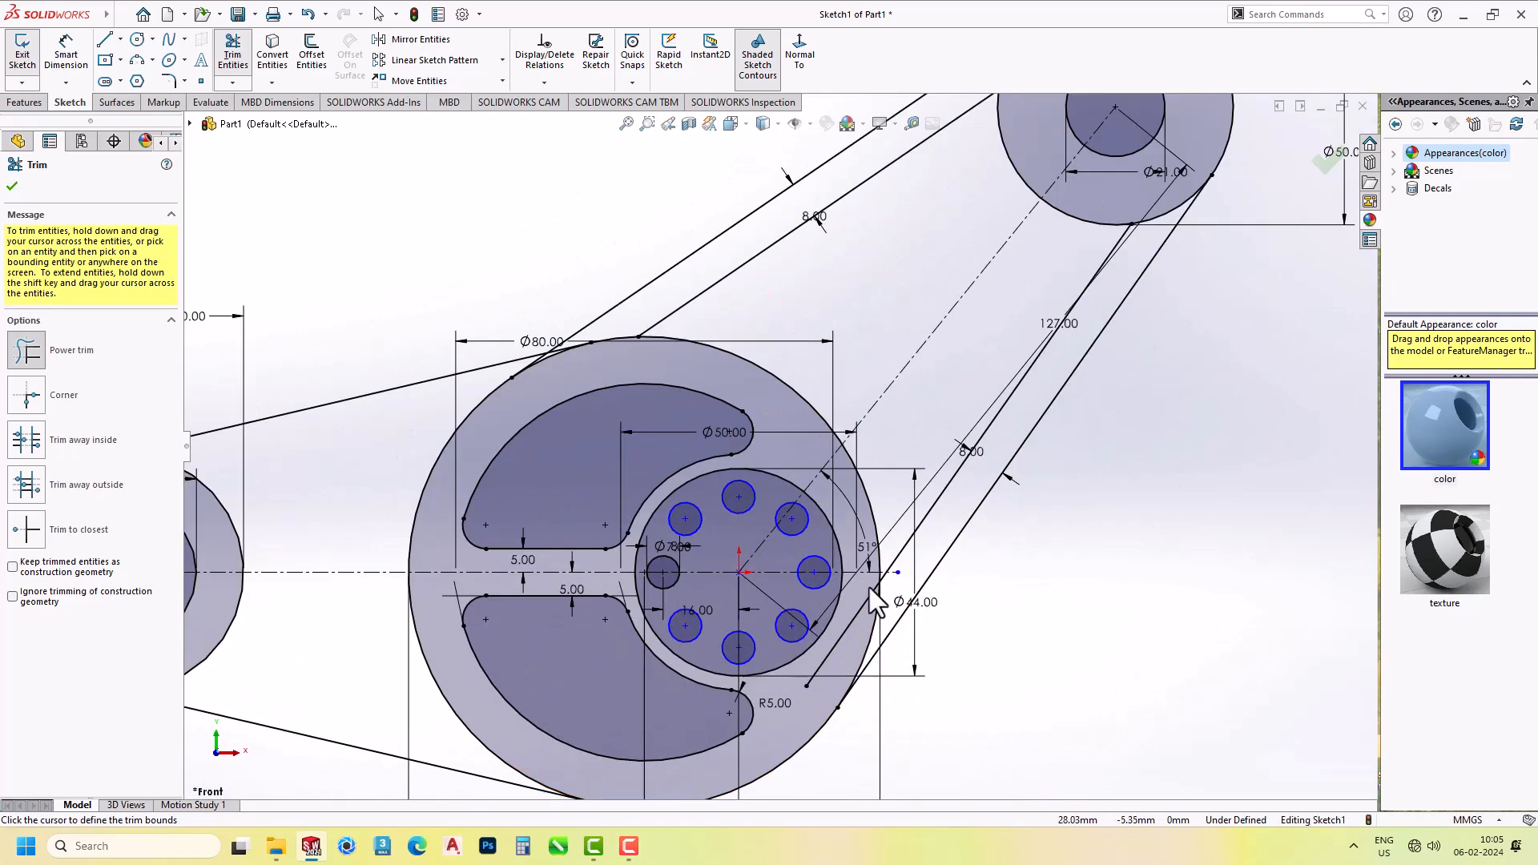
pyautogui.click(863, 587)
pyautogui.scroll(3, 858, 366)
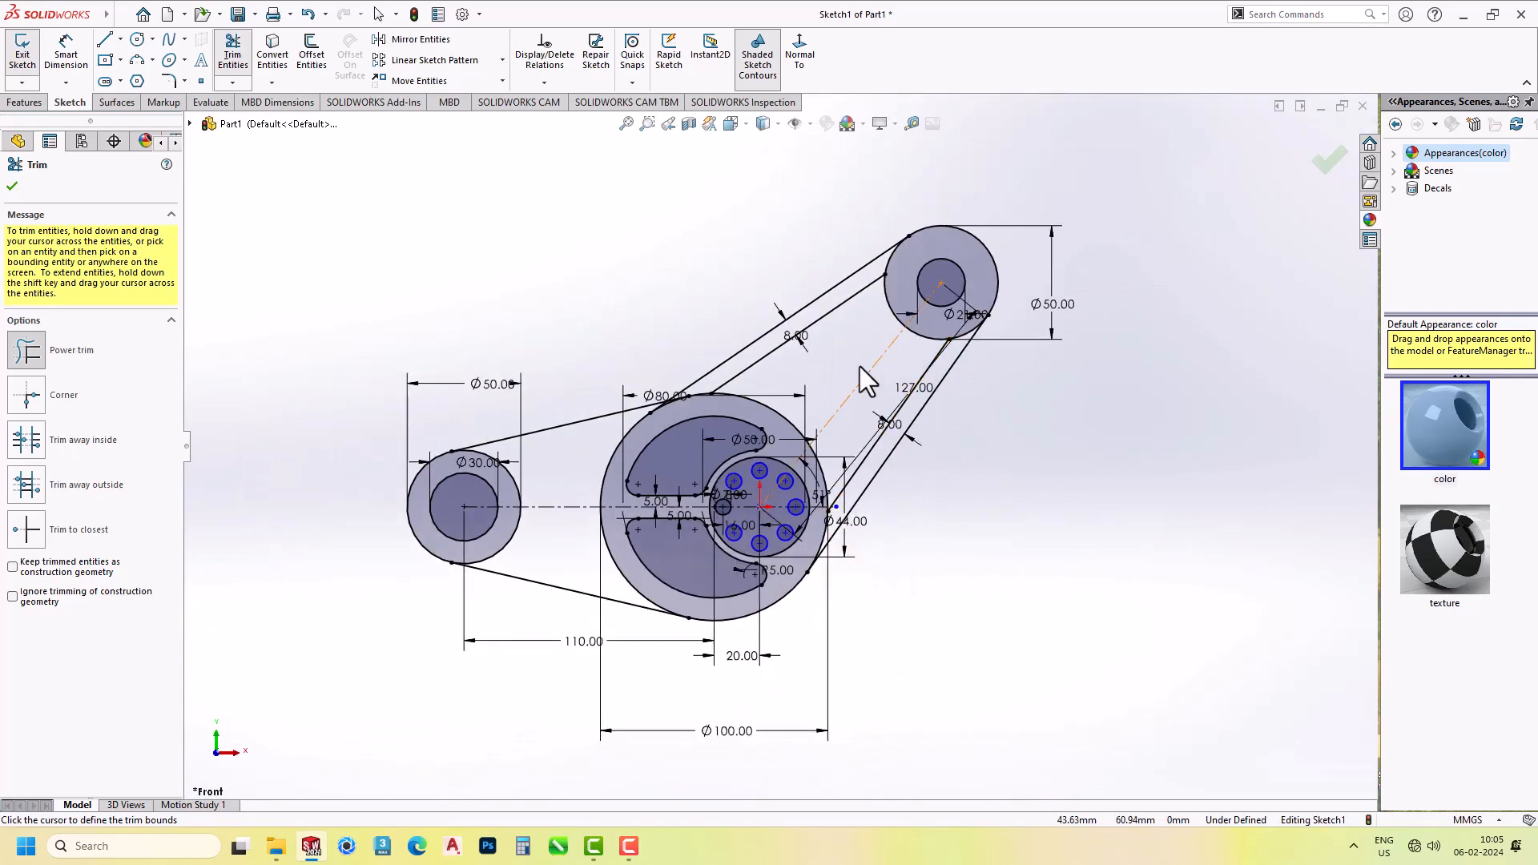
pyautogui.scroll(-2, 862, 370)
pyautogui.press('Escape')
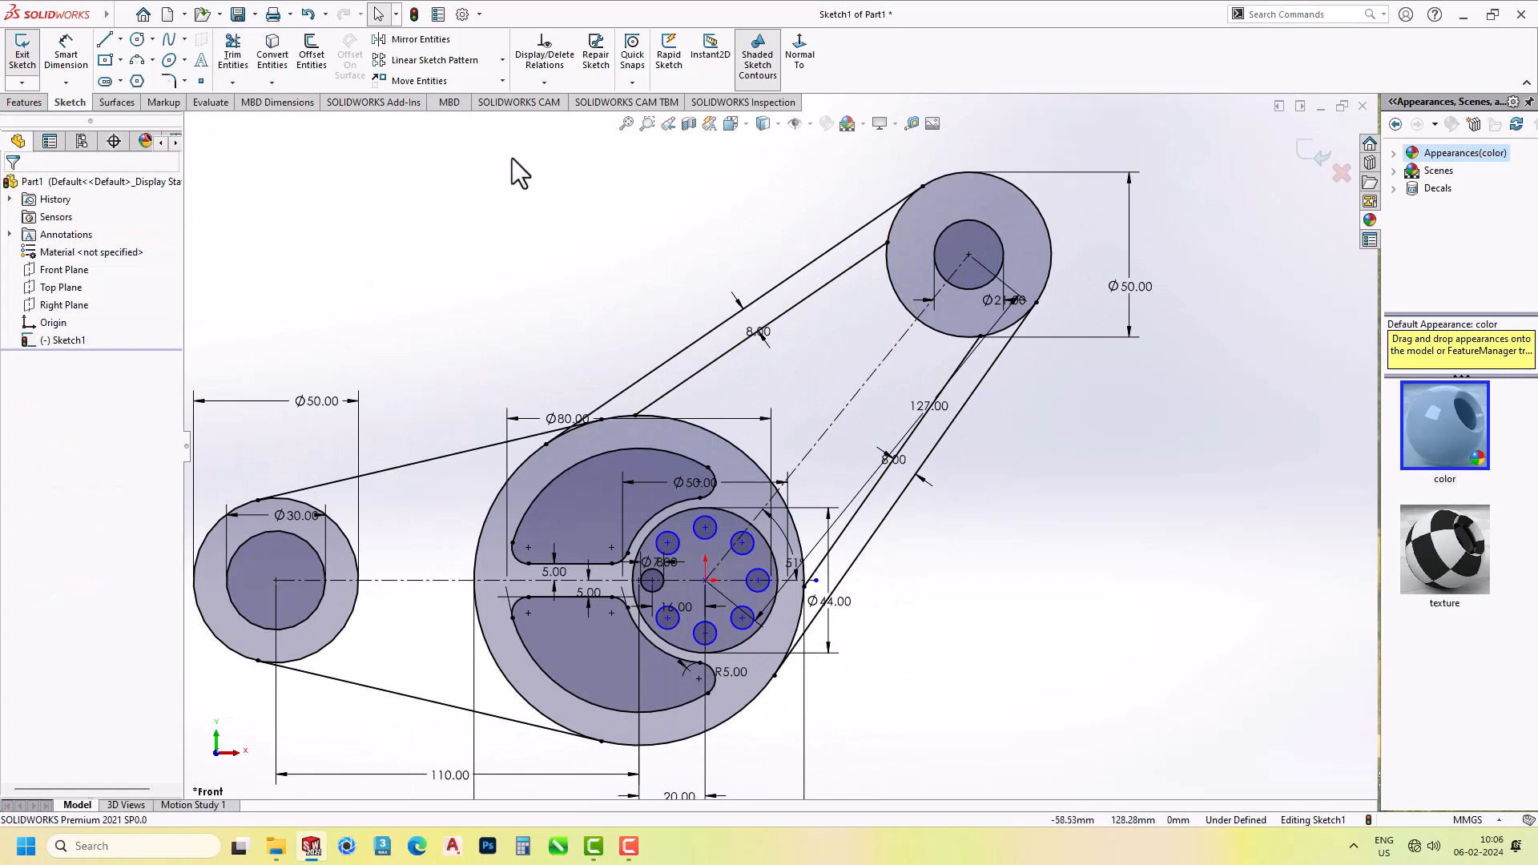
pyautogui.press('Return')
pyautogui.press('Escape')
# Offset the upper and lower tangent lines of the left arm 8 mm inward.
pyautogui.click(305, 63)
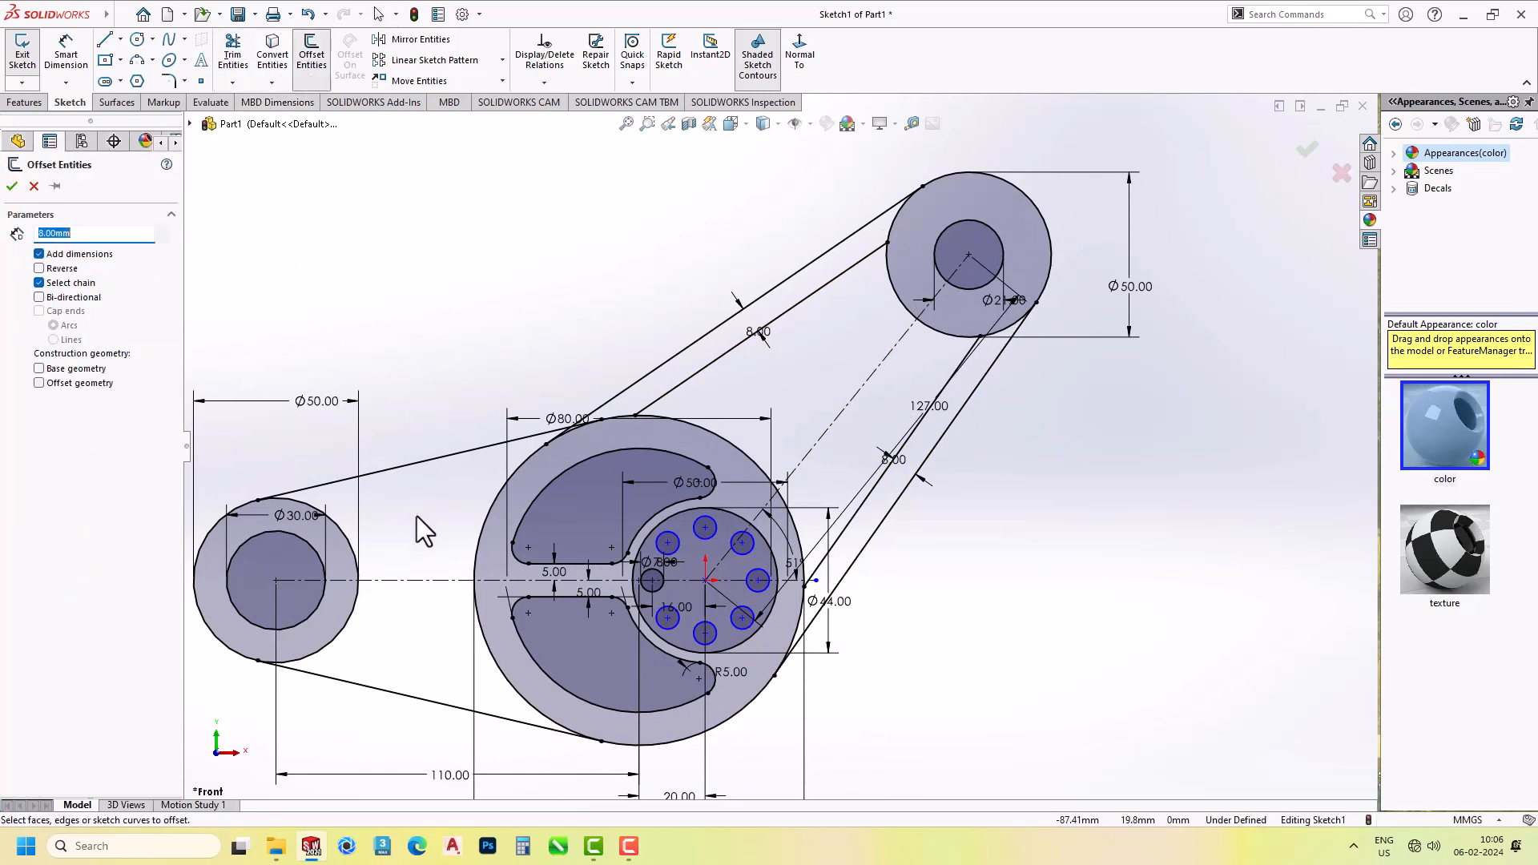
pyautogui.click(429, 463)
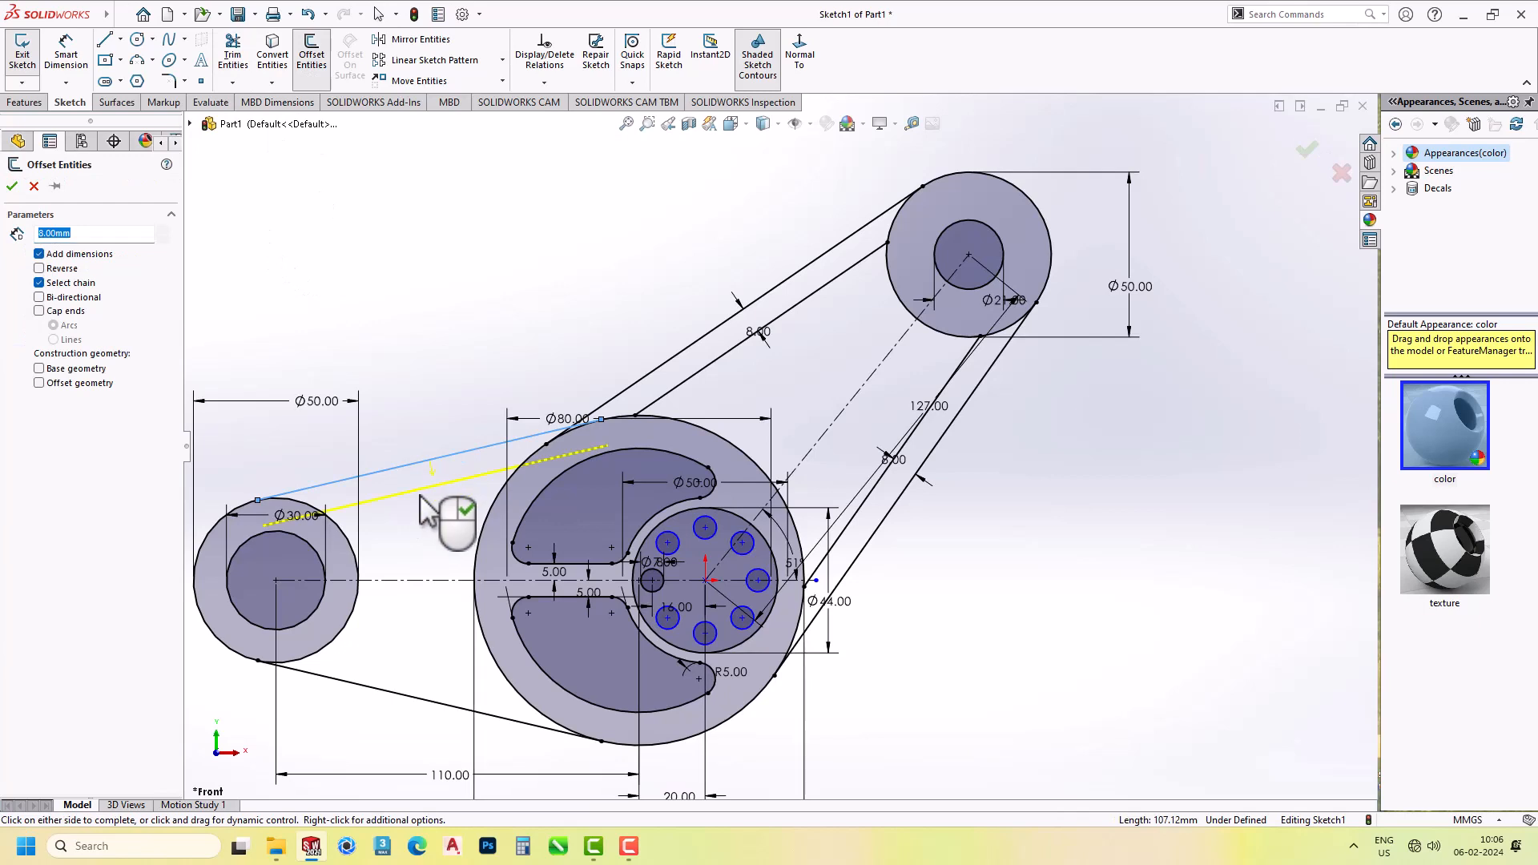
pyautogui.click(420, 495)
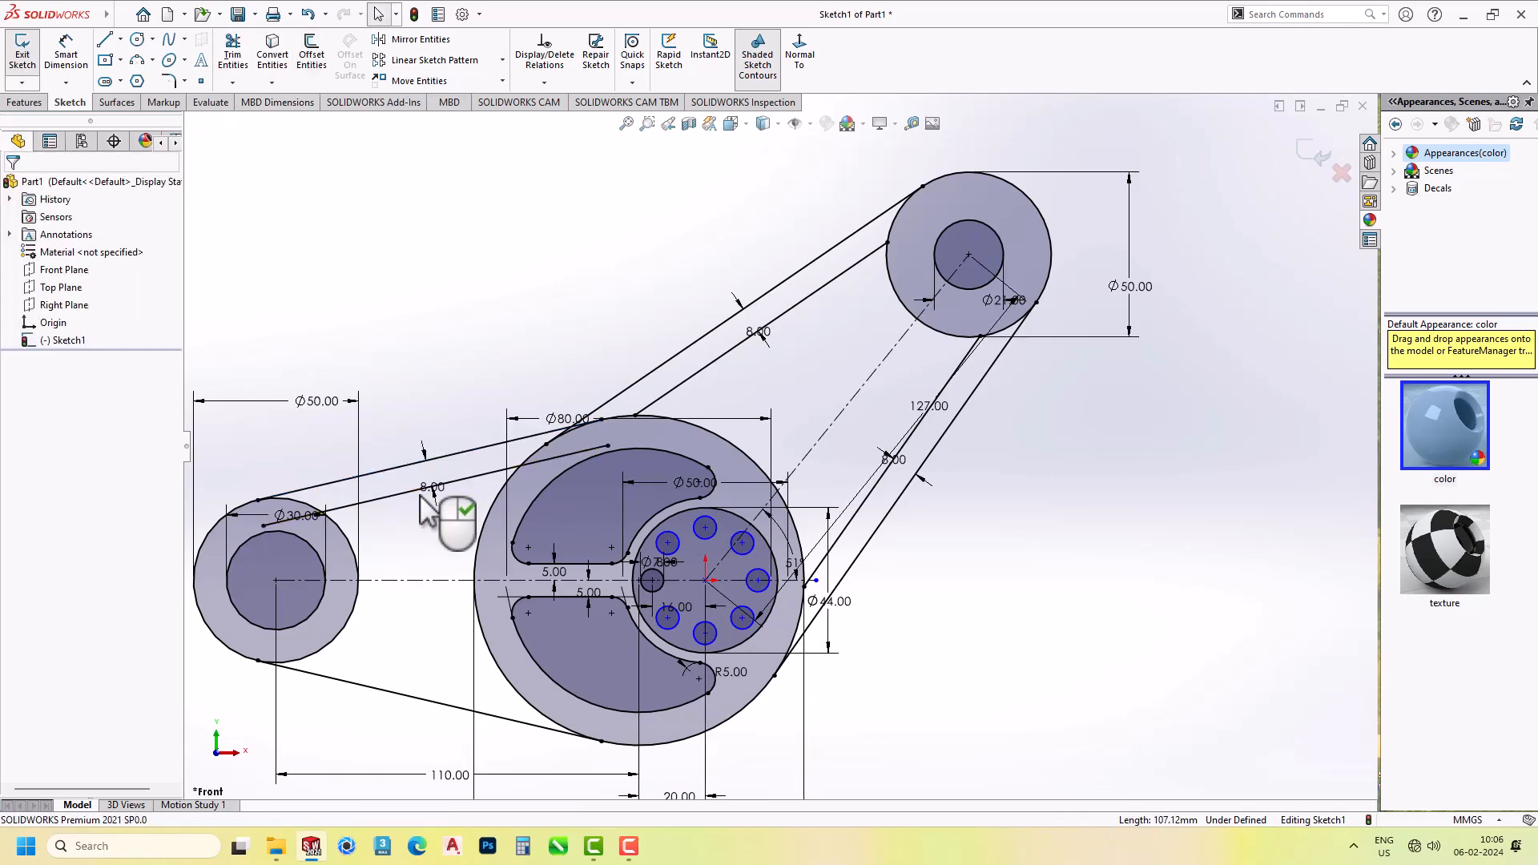
pyautogui.press('Return')
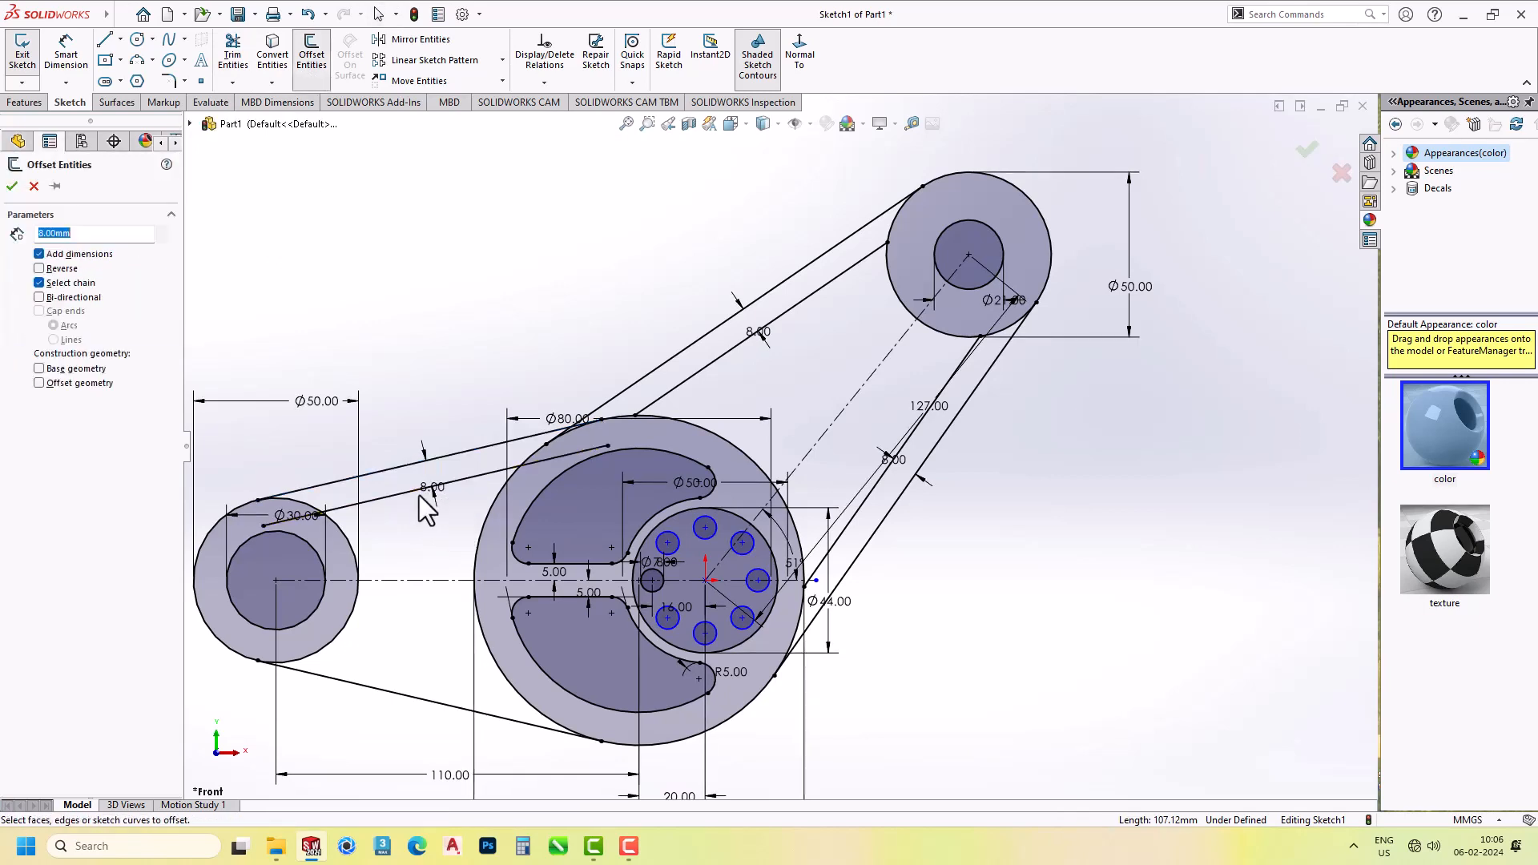
pyautogui.click(395, 694)
pyautogui.click(405, 560)
# Trim the left arm's two inner offset lines where they run inside the left 50 mm circle and the 100 mm circle.
pyautogui.scroll(3, 545, 525)
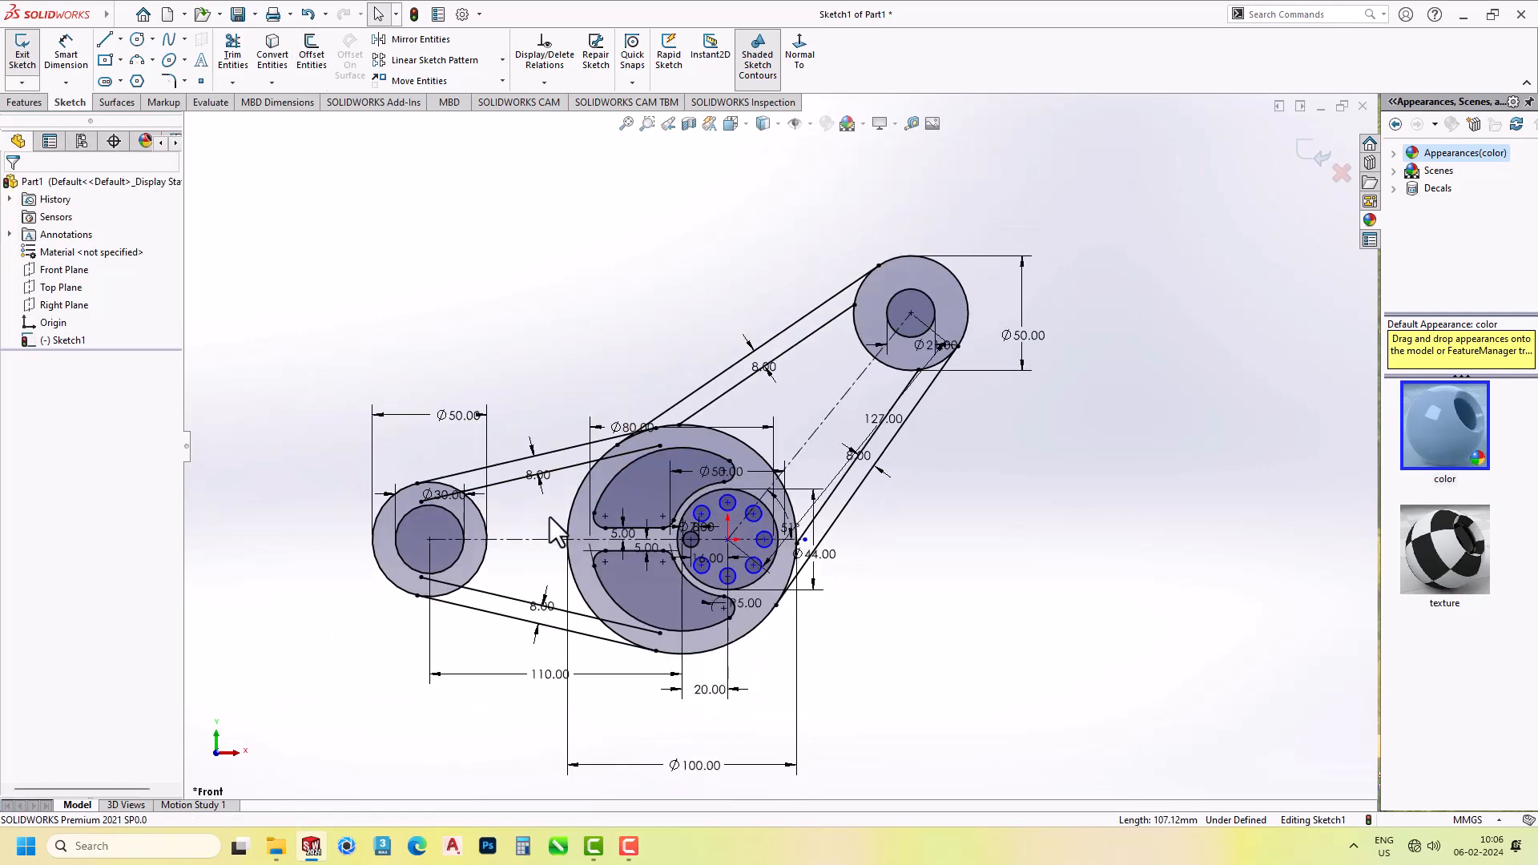
pyautogui.scroll(-3, 372, 629)
pyautogui.moveTo(372, 629); pyautogui.dragTo(295, 698, button='right')
pyautogui.scroll(-2, 459, 583)
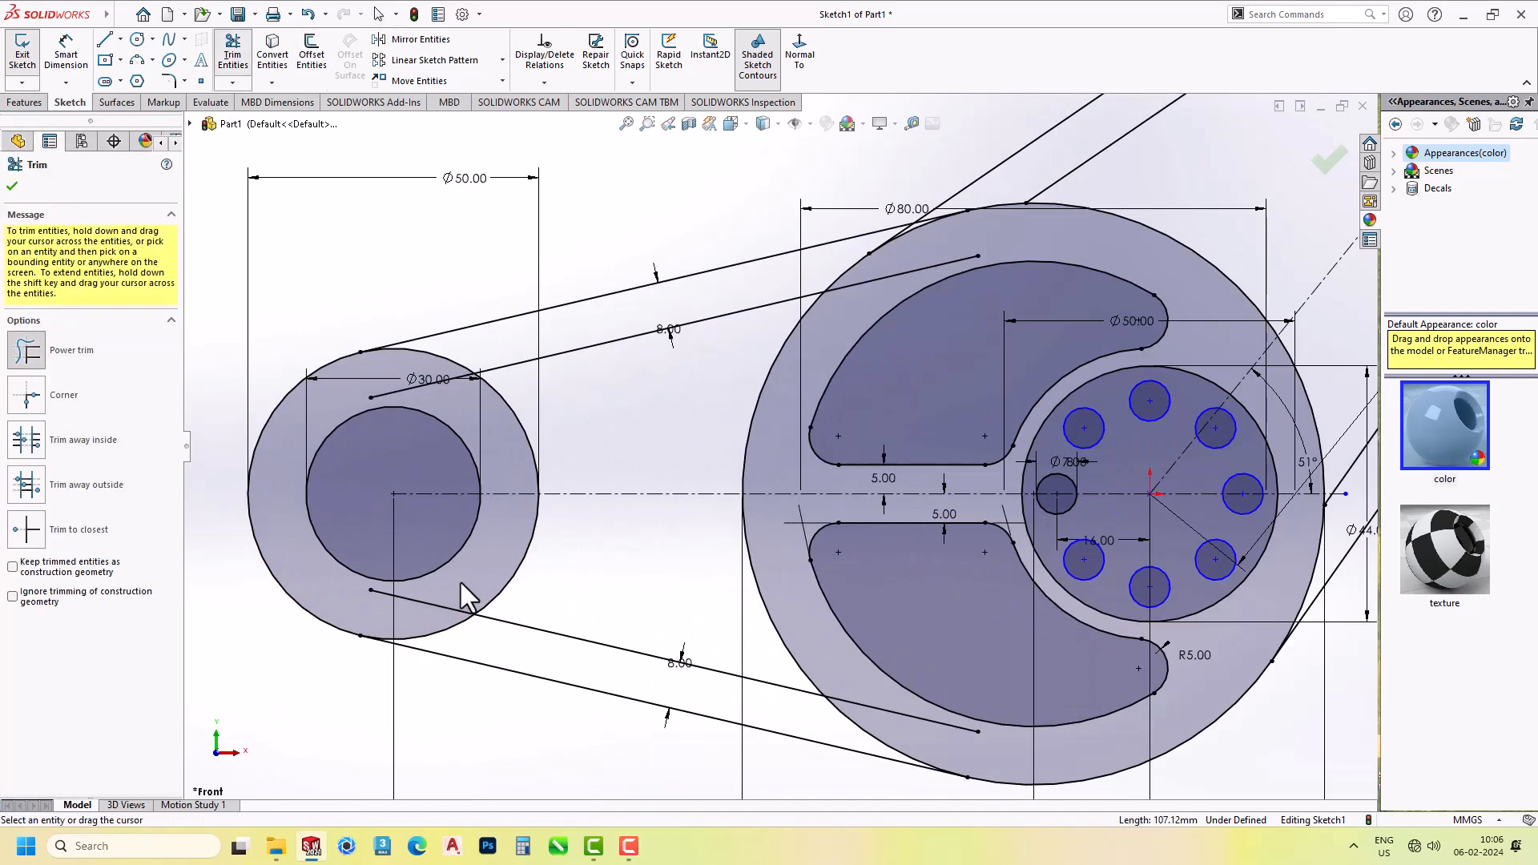
pyautogui.scroll(-3, 437, 400)
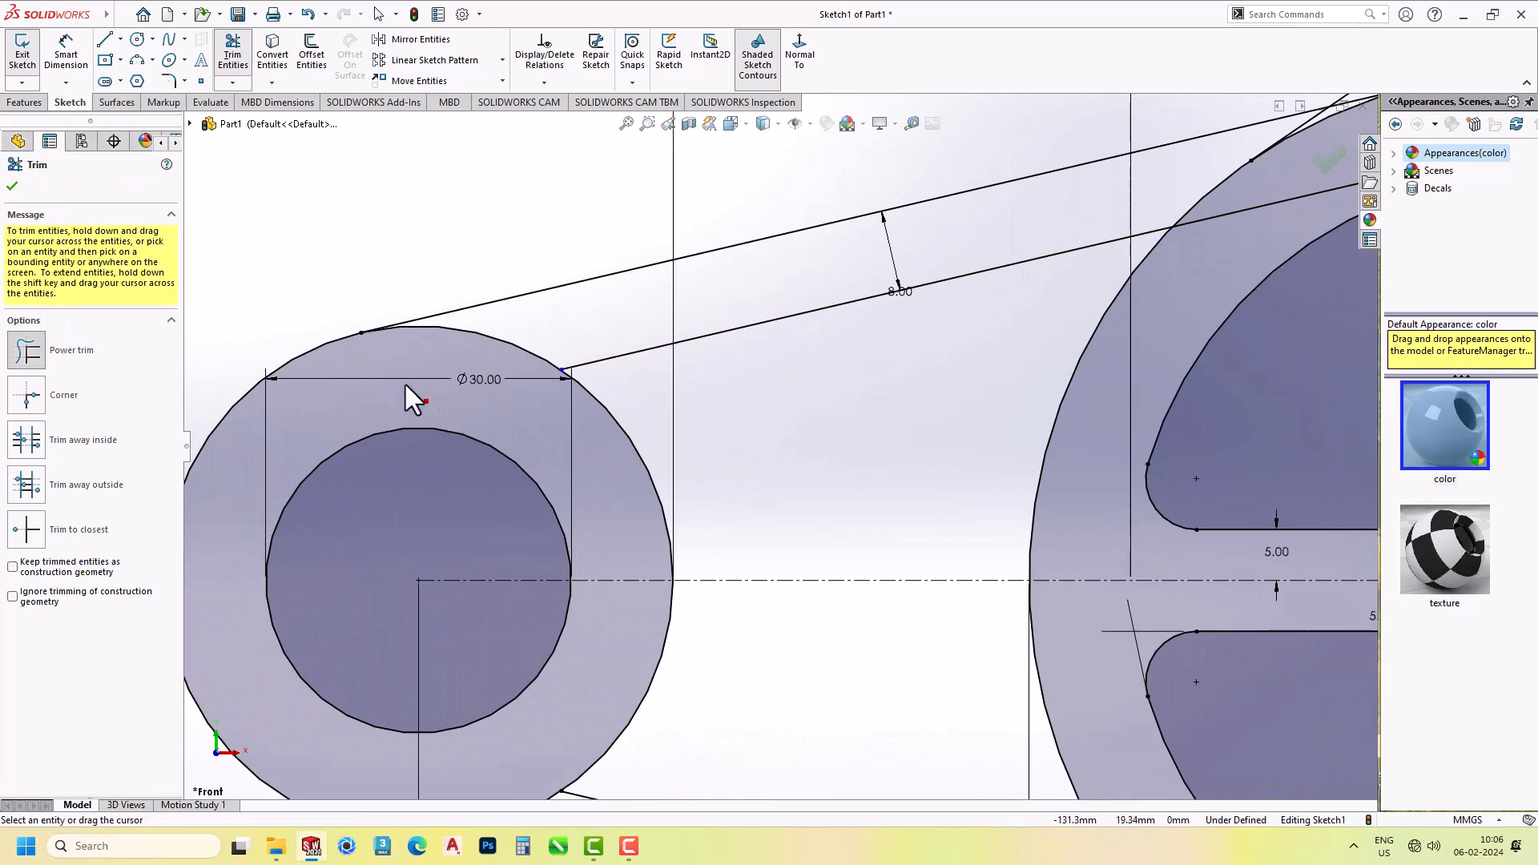
pyautogui.scroll(3, 789, 376)
pyautogui.scroll(-2, 1030, 329)
pyautogui.scroll(3, 1007, 268)
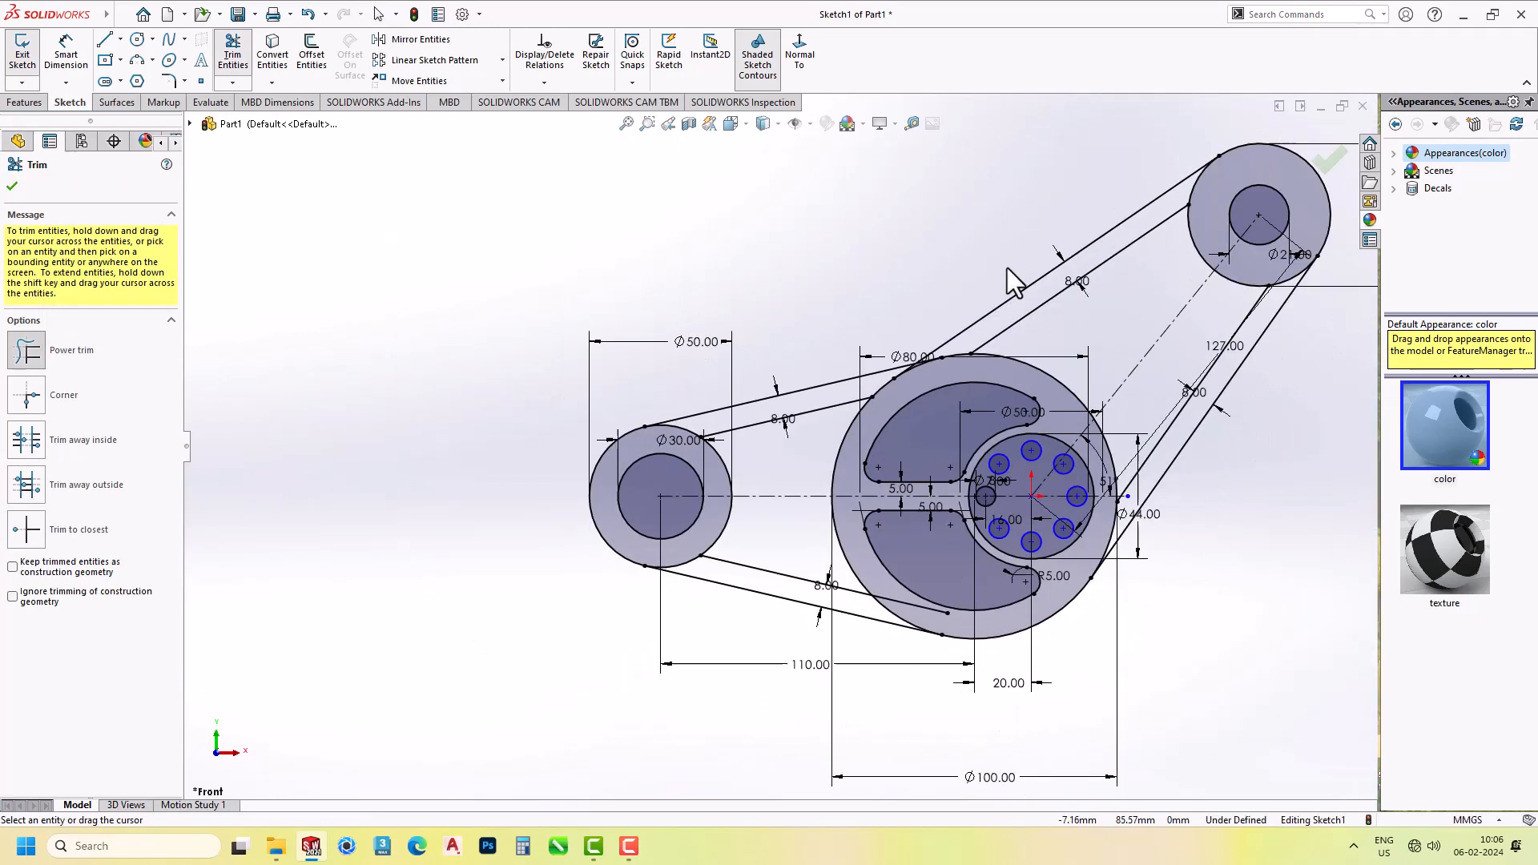
pyautogui.scroll(-2, 877, 633)
pyautogui.moveTo(927, 550); pyautogui.dragTo(929, 553)
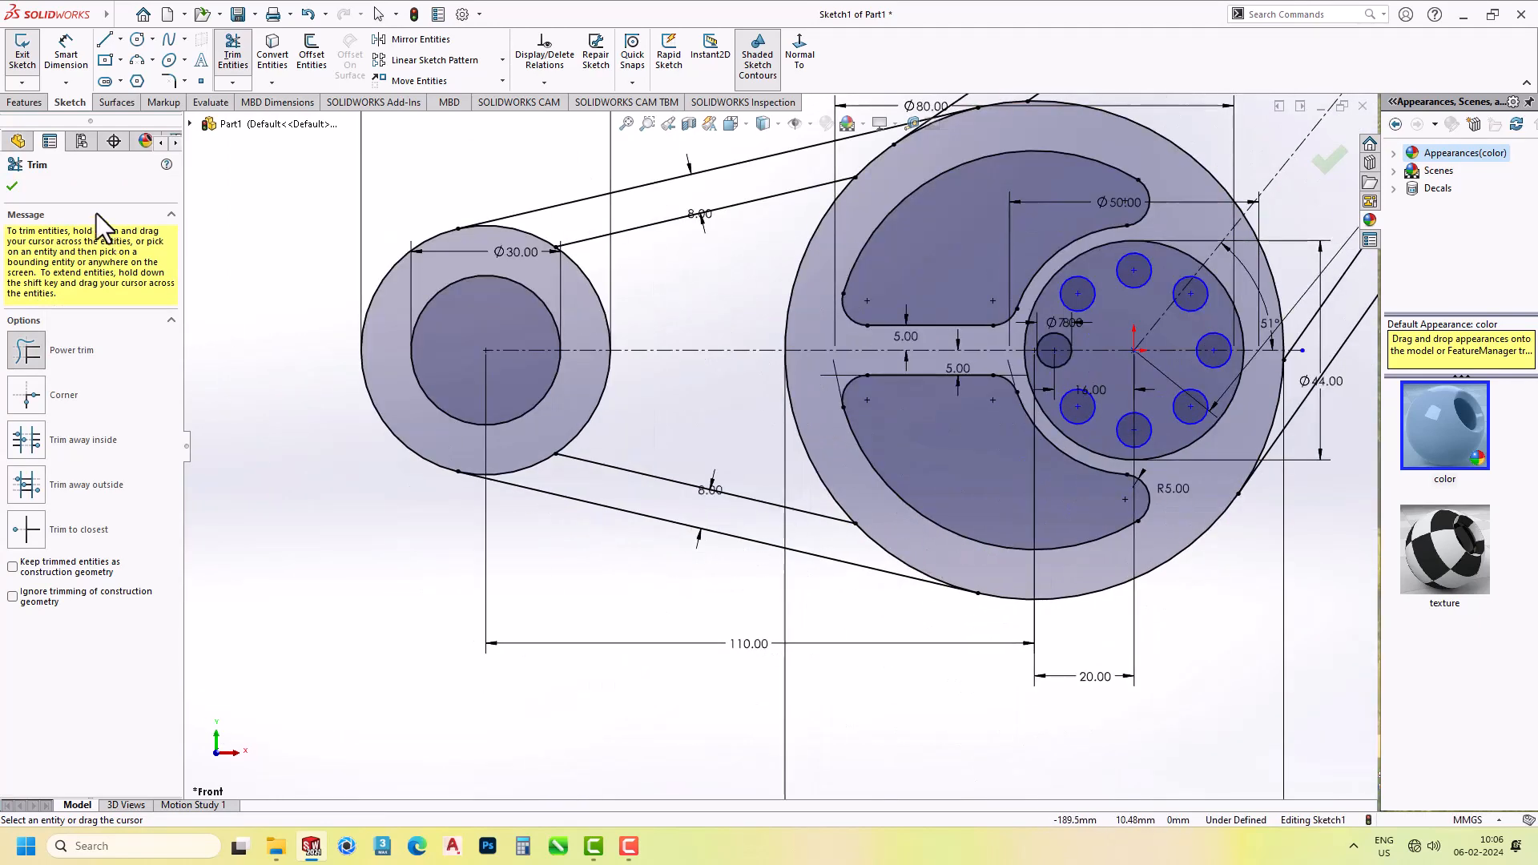
pyautogui.click(13, 187)
# Draw three-point arcs of about 7.8 mm and 5.7 mm radius joining the upper-right 50 mm circle to the upper and lower inner offset lines.
pyautogui.scroll(3, 833, 396)
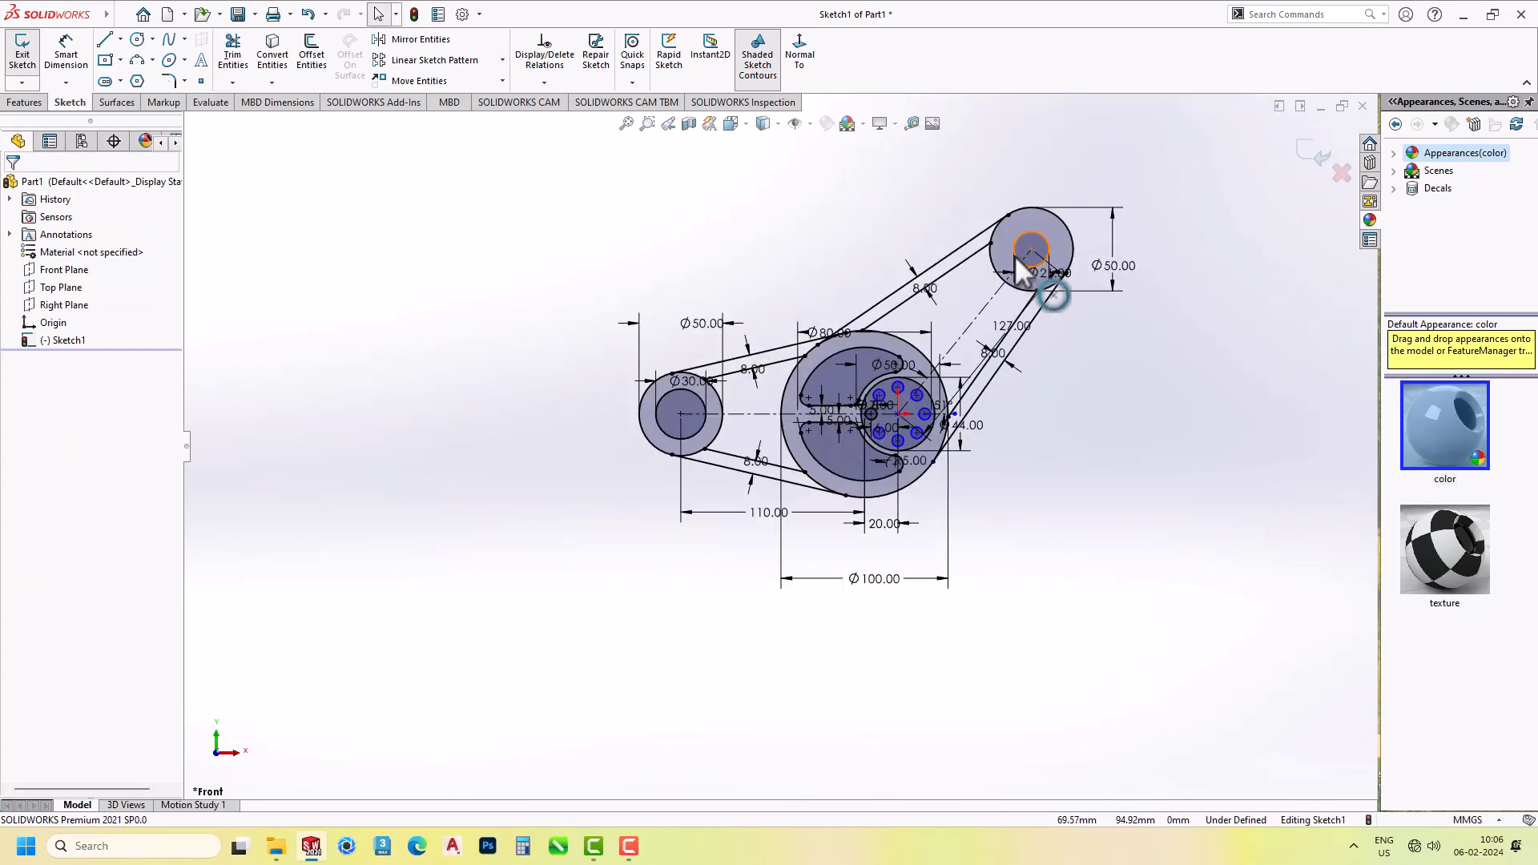
pyautogui.click(137, 60)
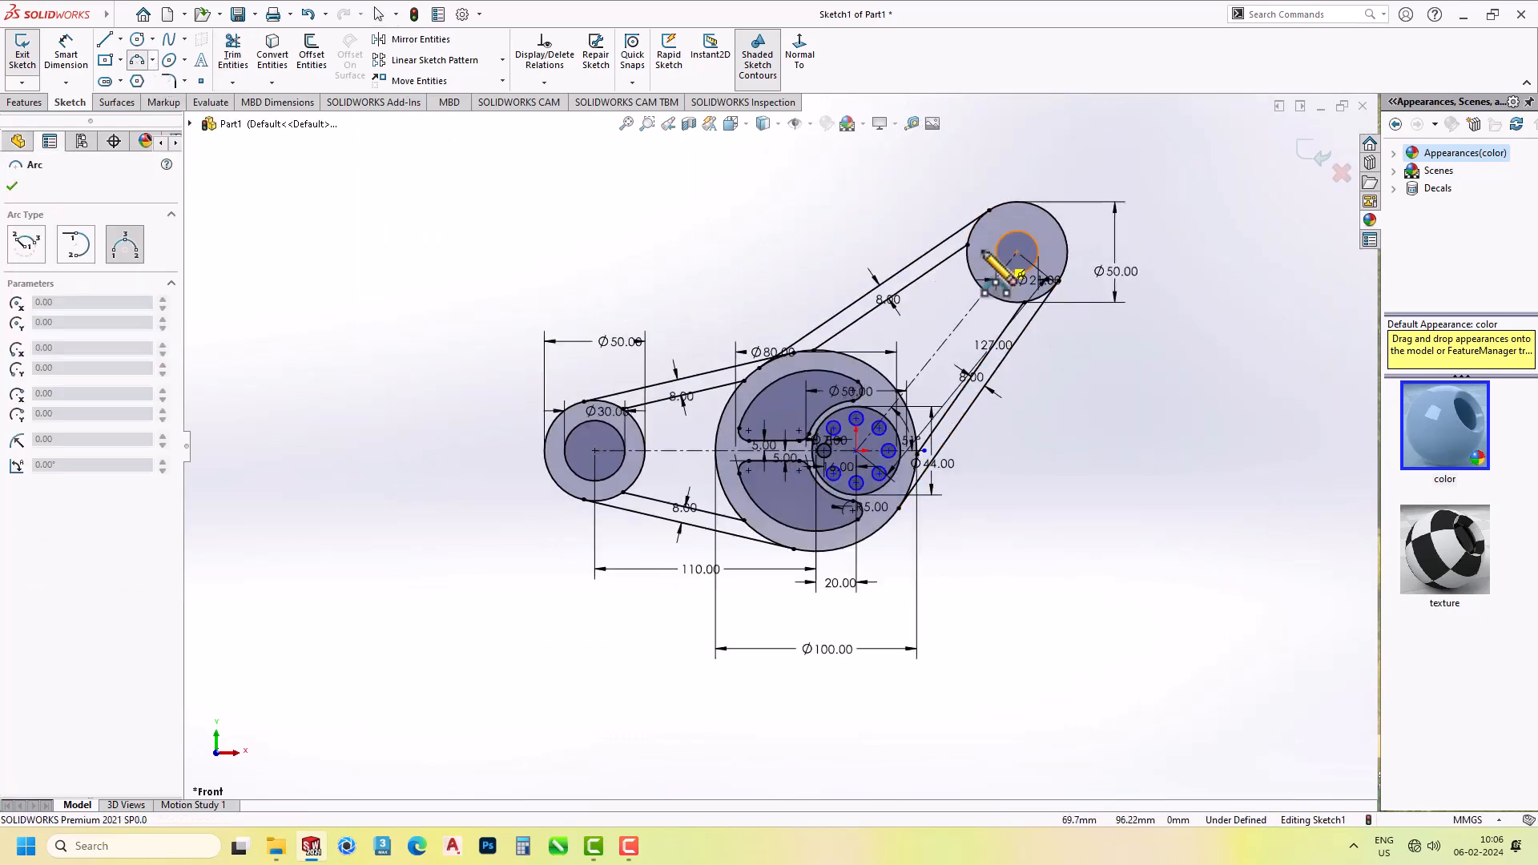
pyautogui.scroll(-5, 1045, 212)
pyautogui.click(903, 297)
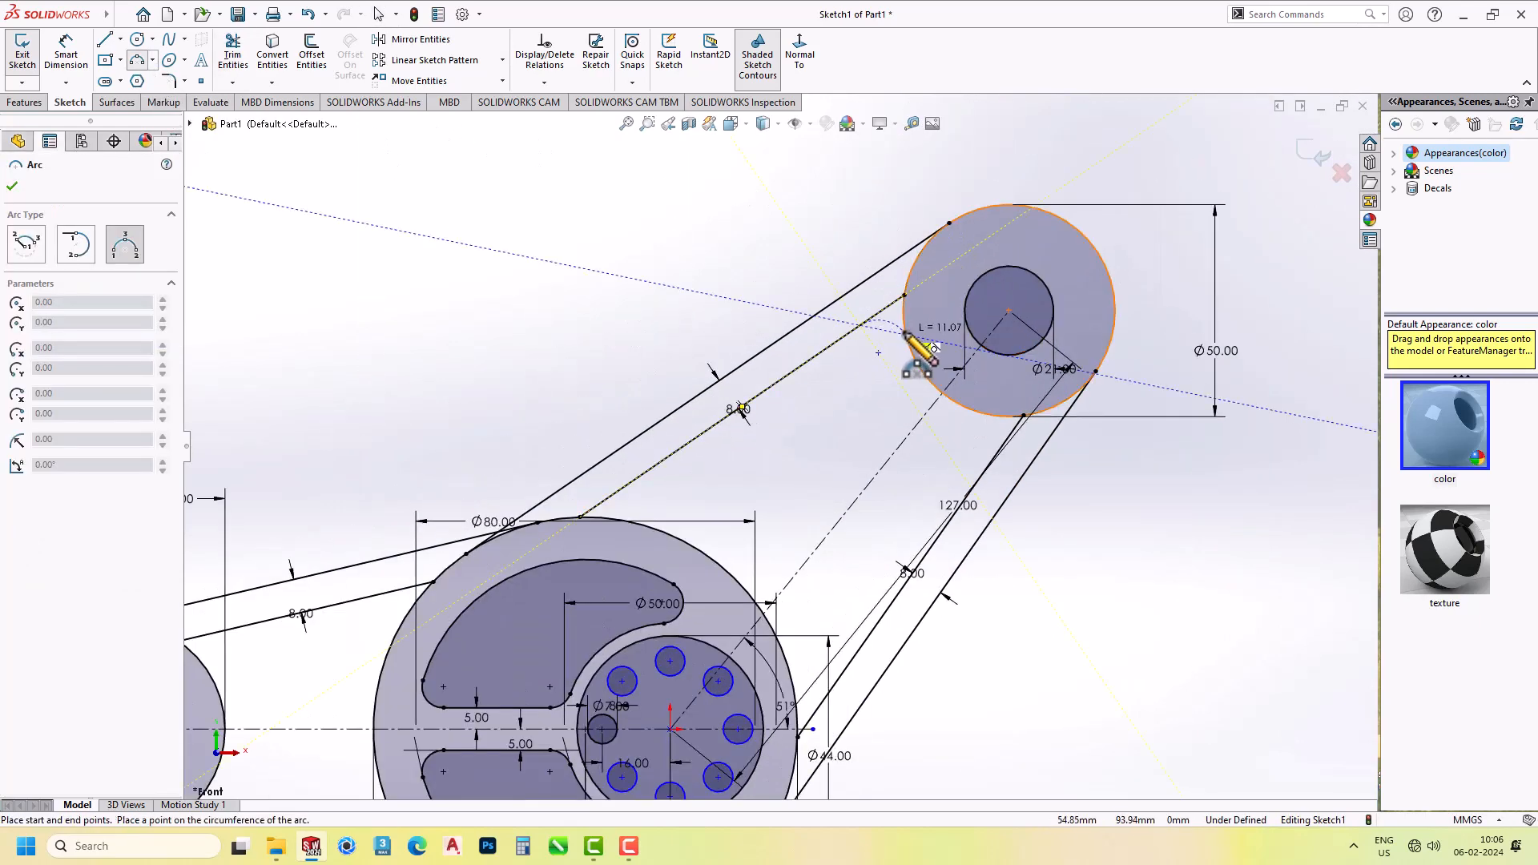
pyautogui.click(905, 336)
pyautogui.click(881, 321)
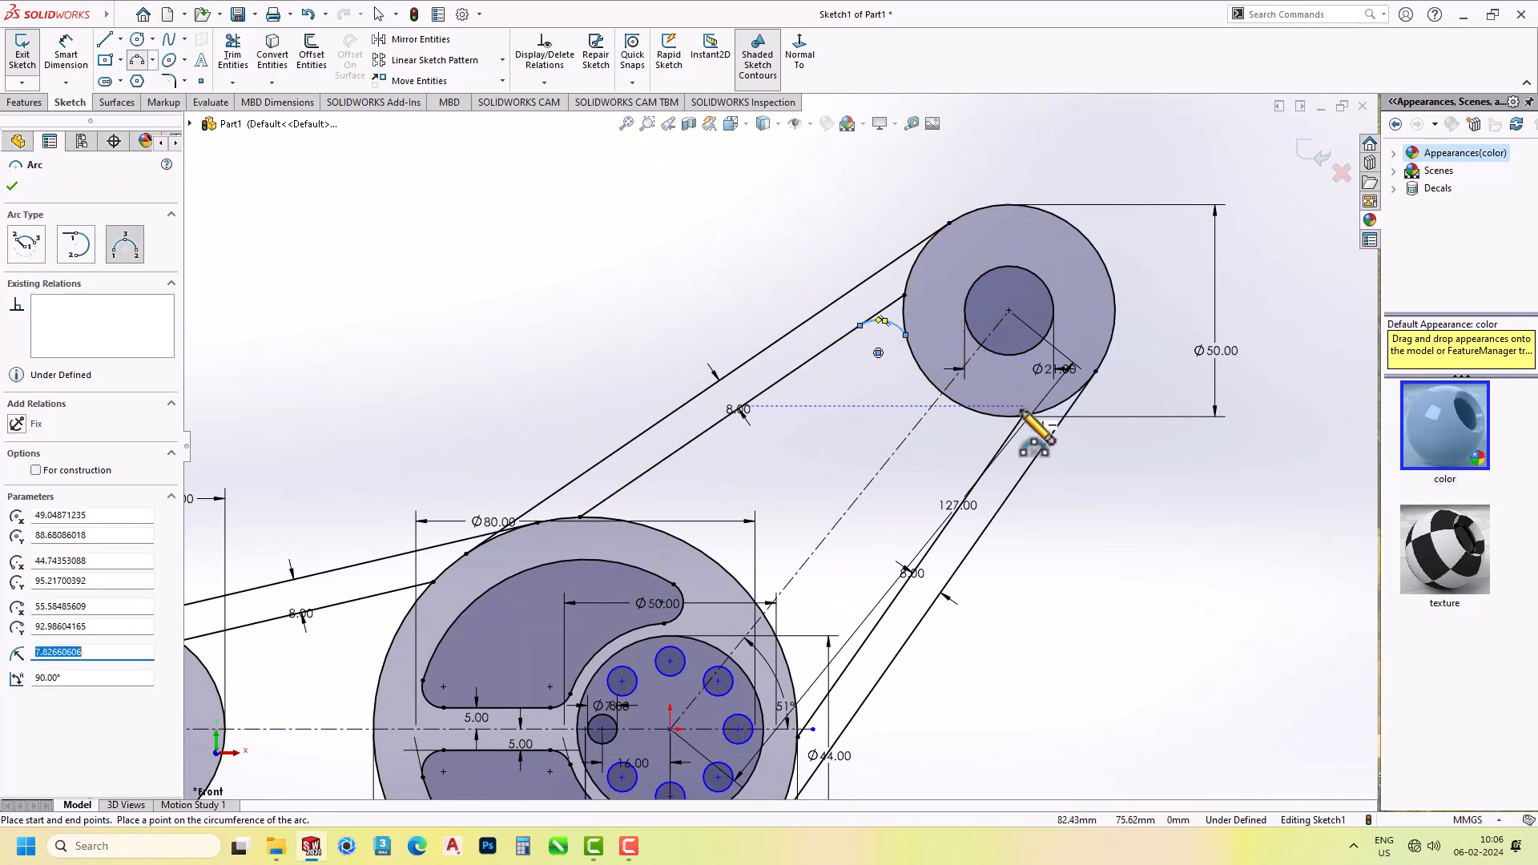
pyautogui.click(1023, 416)
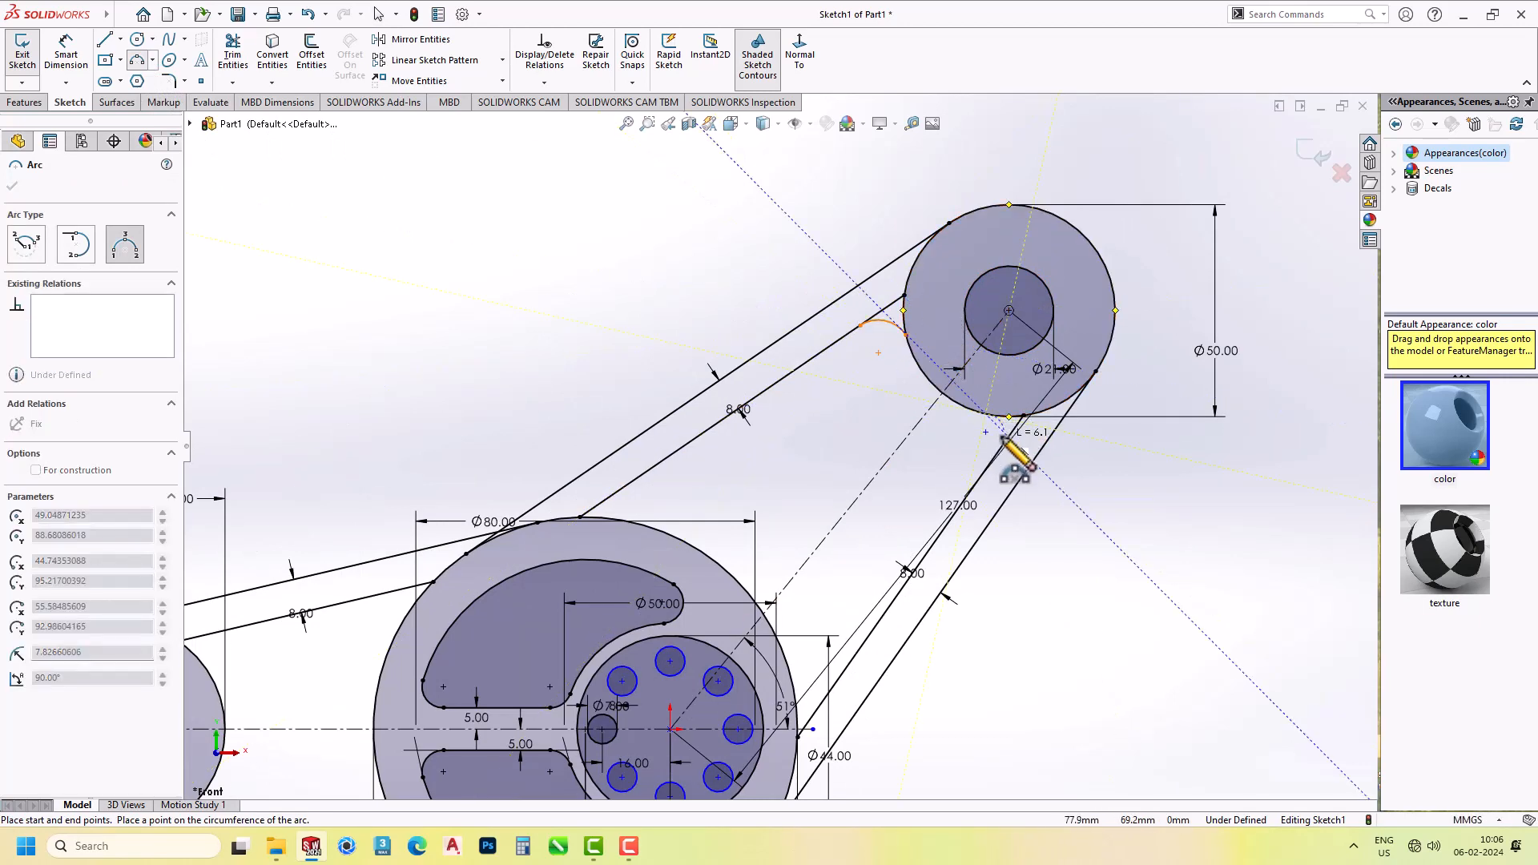
pyautogui.click(1007, 442)
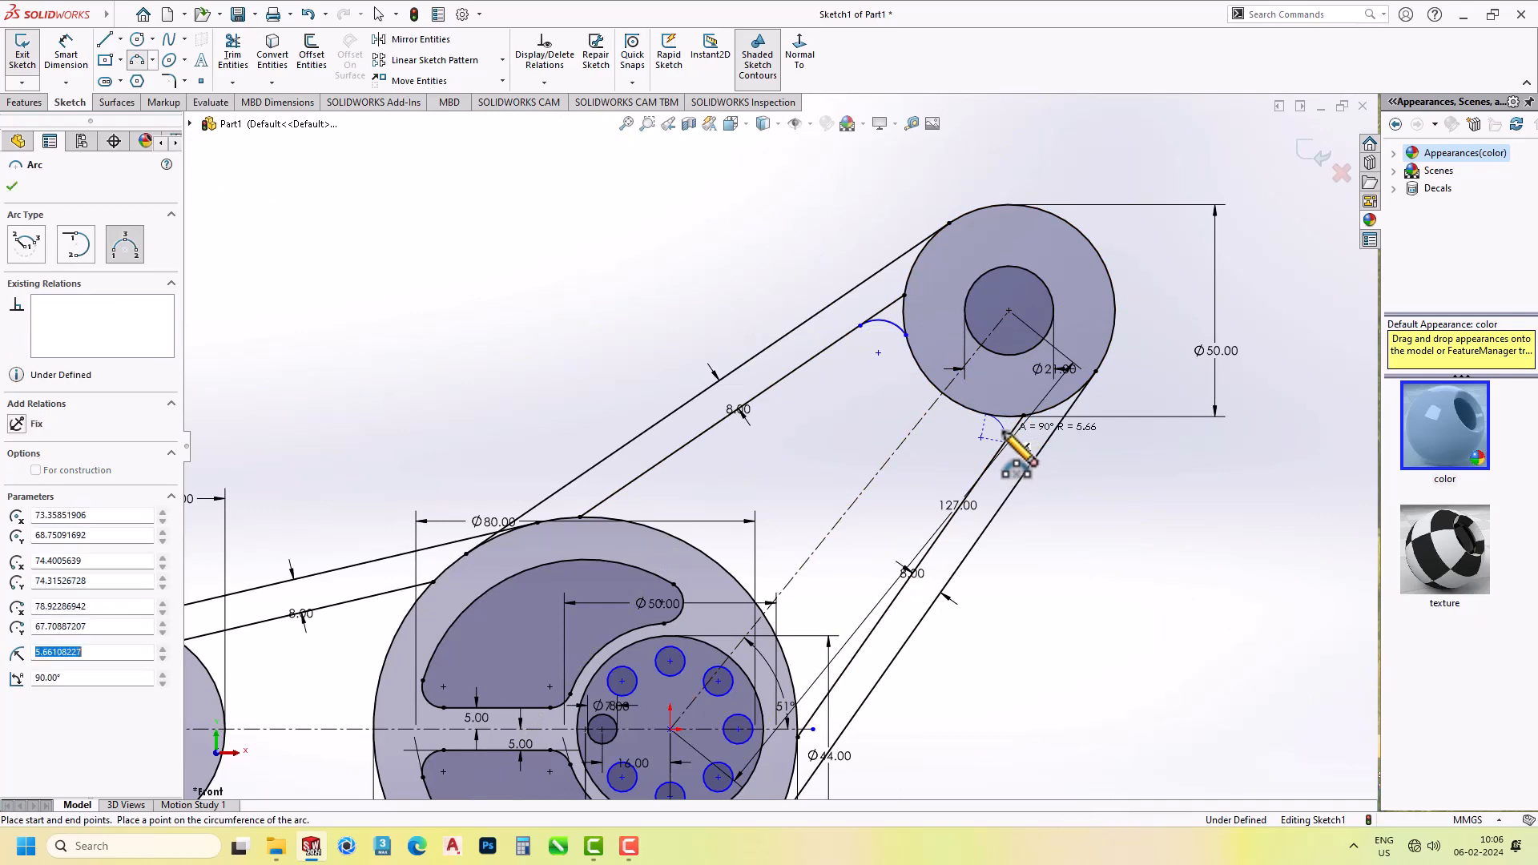
# Draw a three-point arc of about 3.3 mm radius between the 100 mm circle's right side and the upper-right arm's lower inner line.
pyautogui.scroll(-2, 875, 689)
pyautogui.scroll(-3, 861, 673)
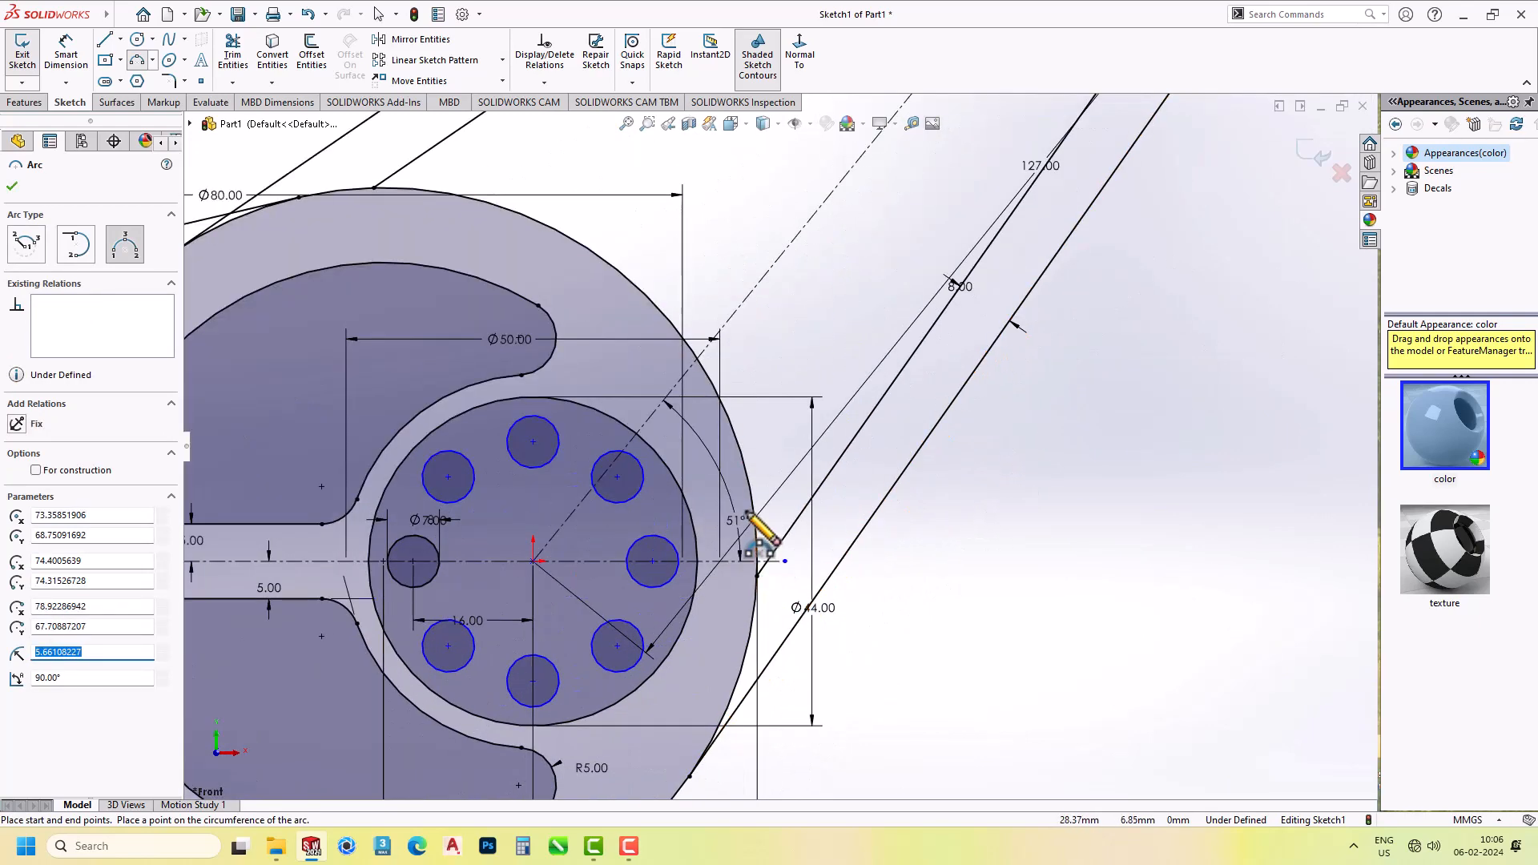
pyautogui.click(755, 509)
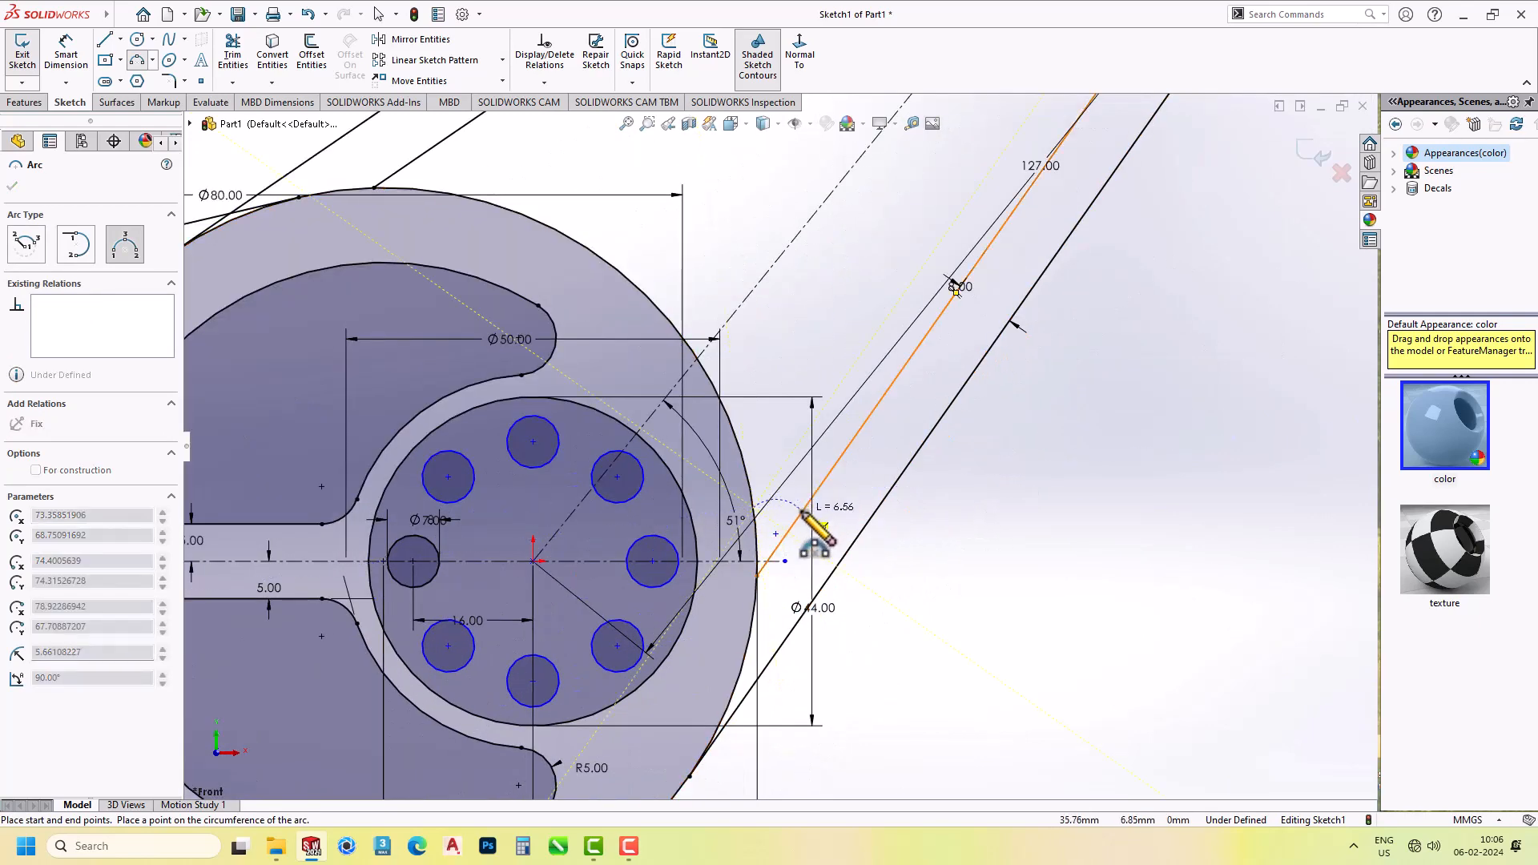
pyautogui.click(801, 510)
pyautogui.click(771, 538)
pyautogui.scroll(3, 801, 513)
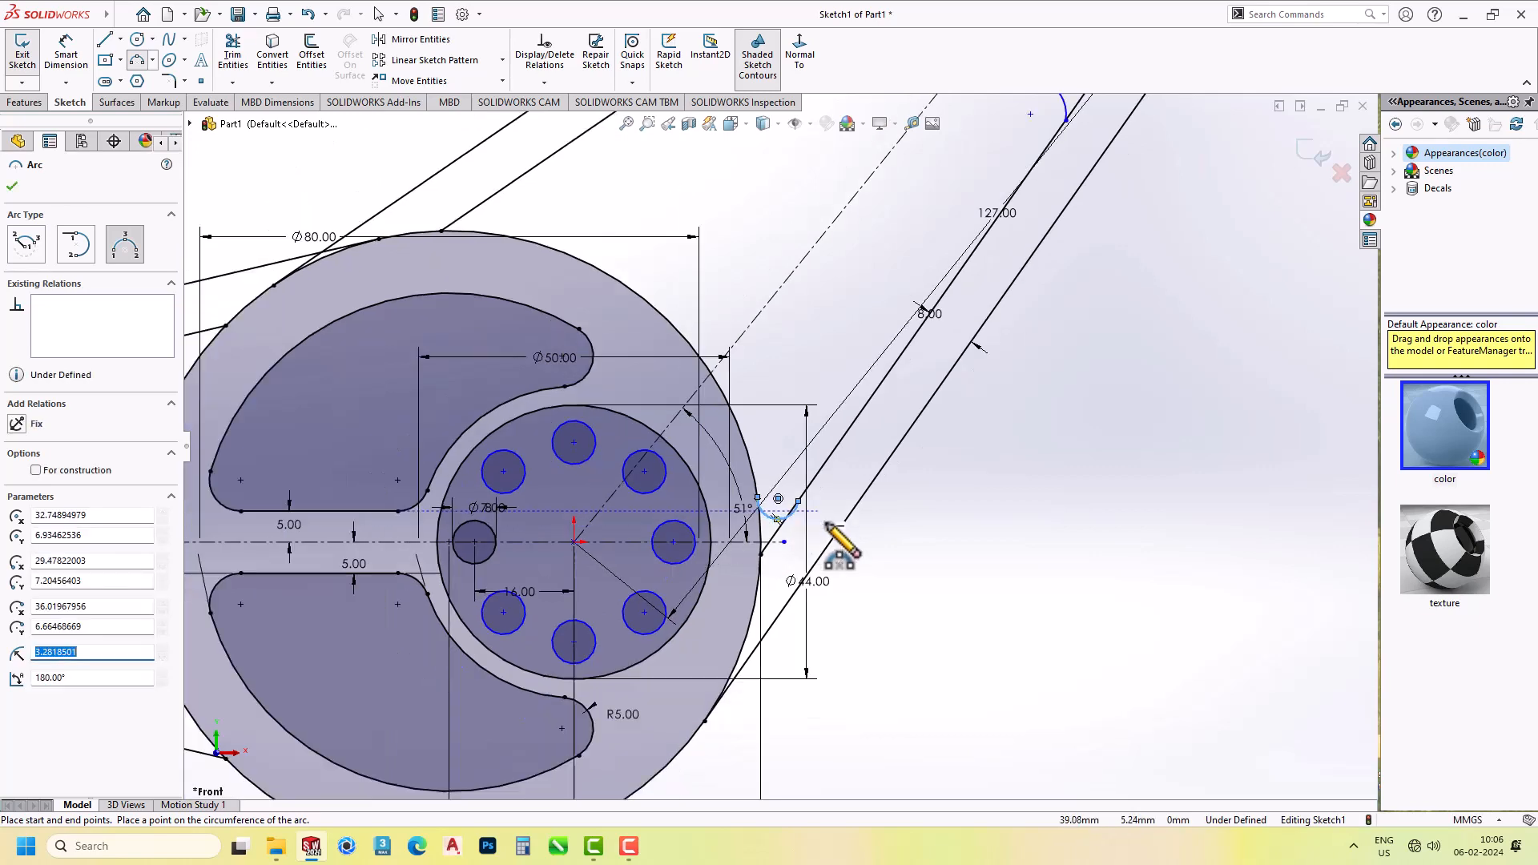
# Draw a three-point arc of about 8 mm radius between the upper-right arm's upper inner line and the 100 mm circle.
pyautogui.press('Escape')
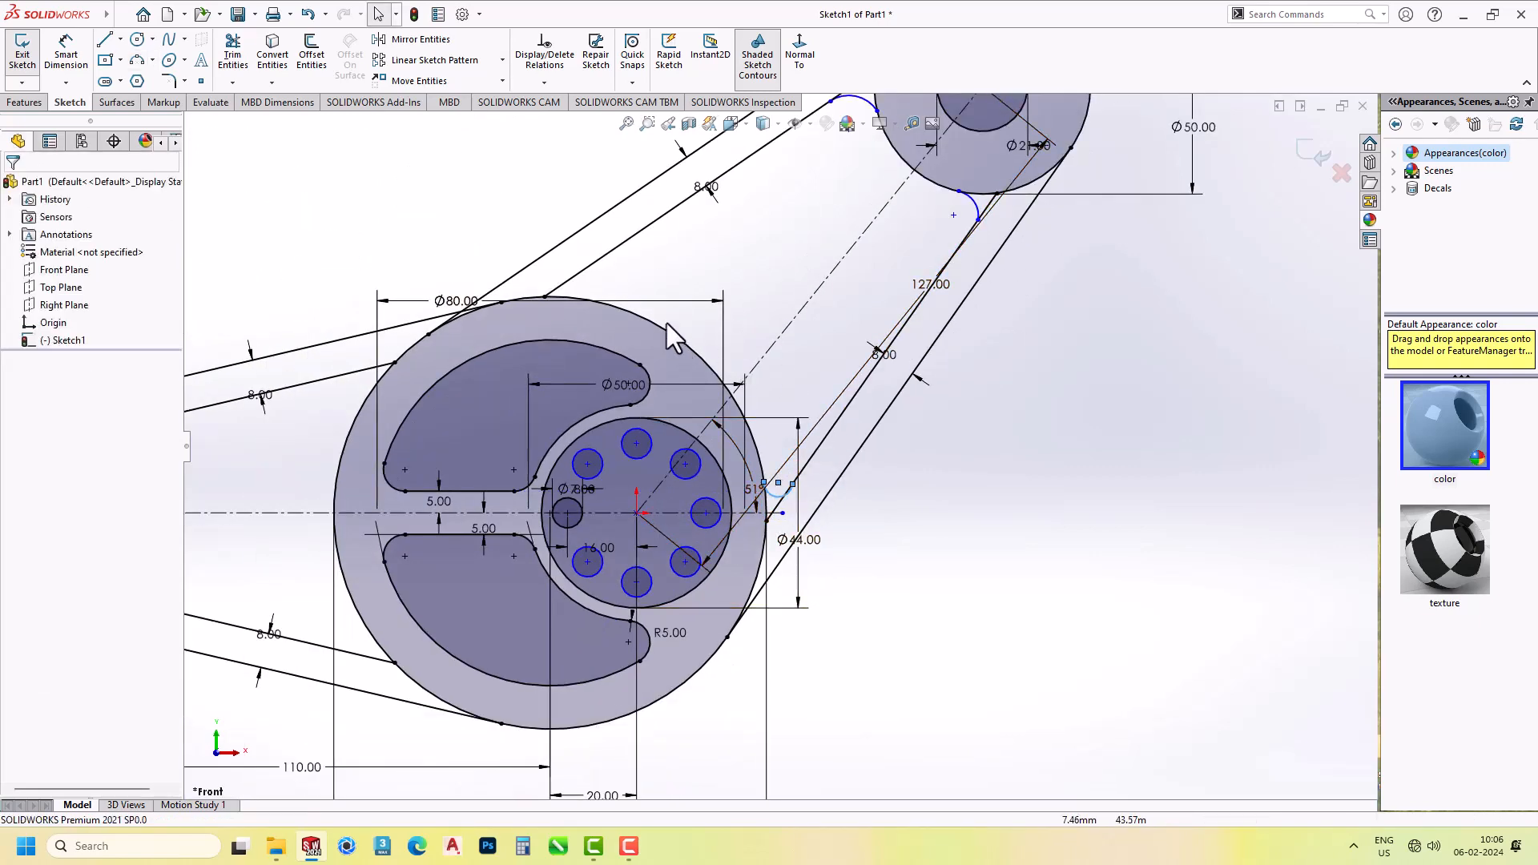
pyautogui.click(136, 61)
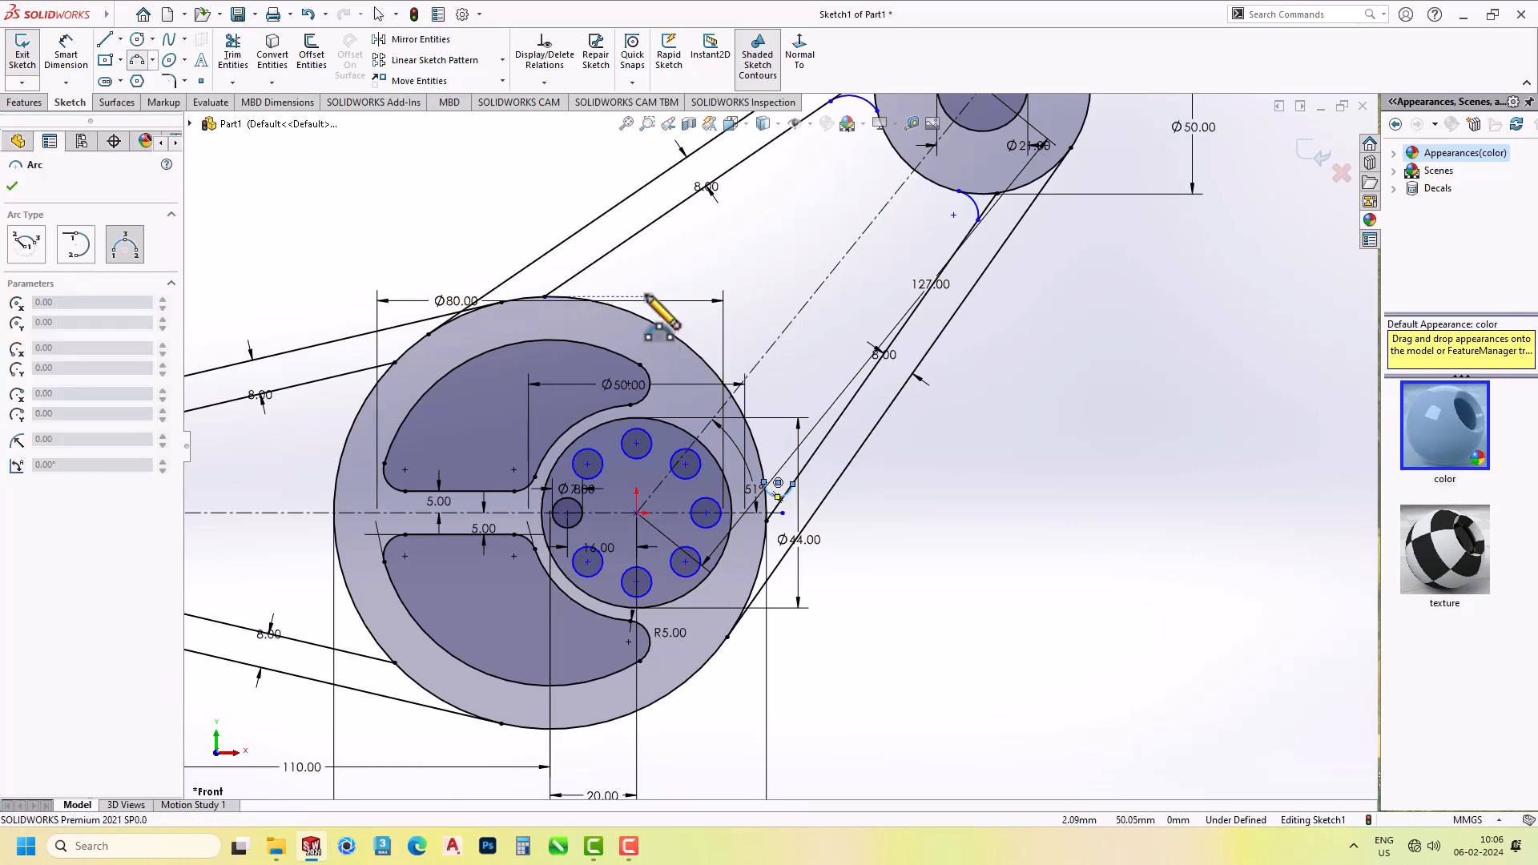
pyautogui.click(606, 256)
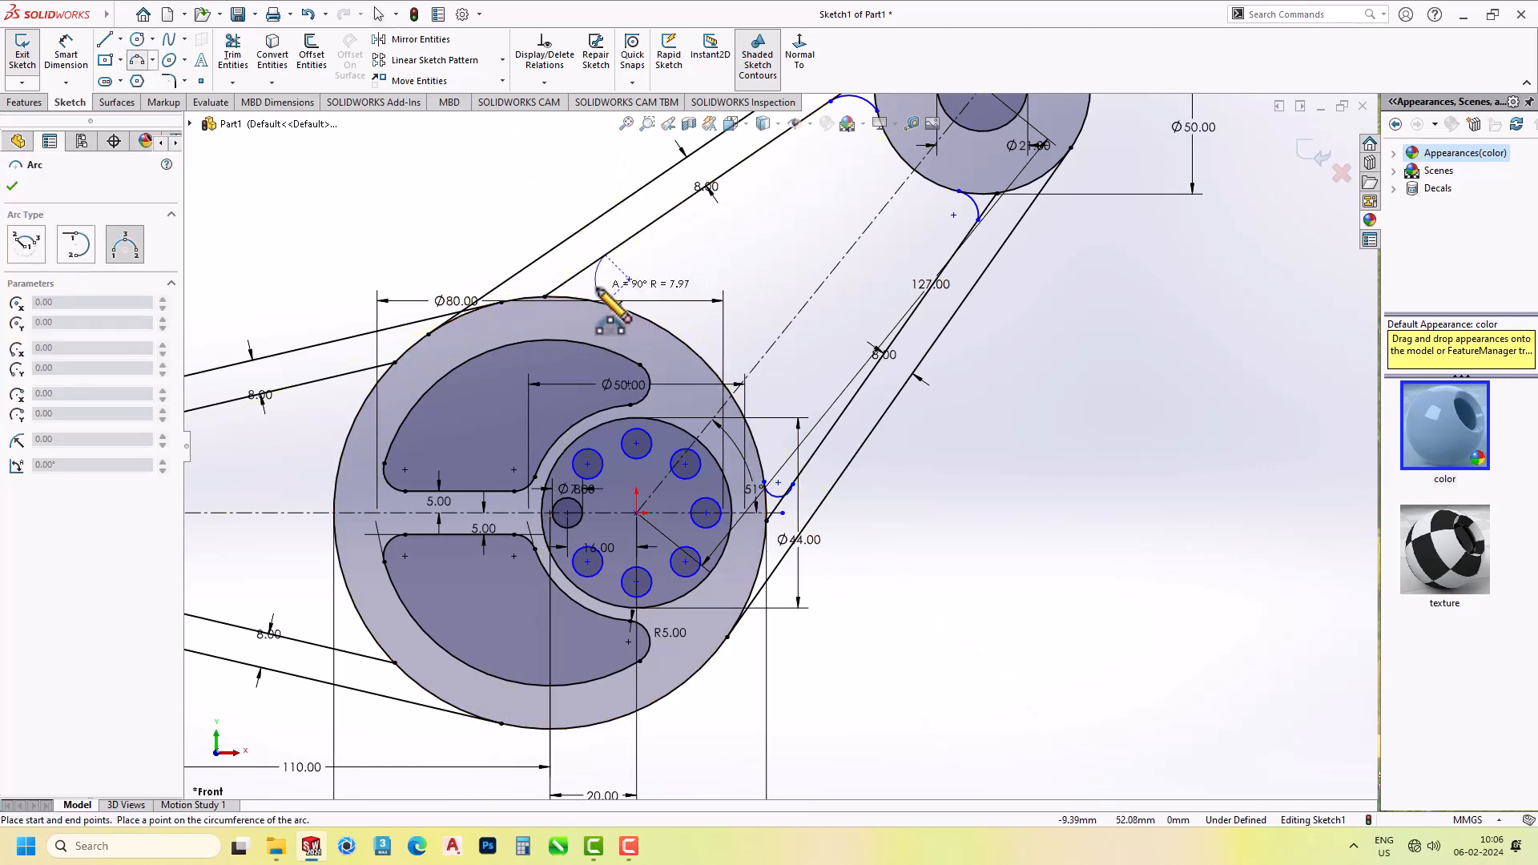
pyautogui.click(607, 302)
pyautogui.scroll(2, 762, 333)
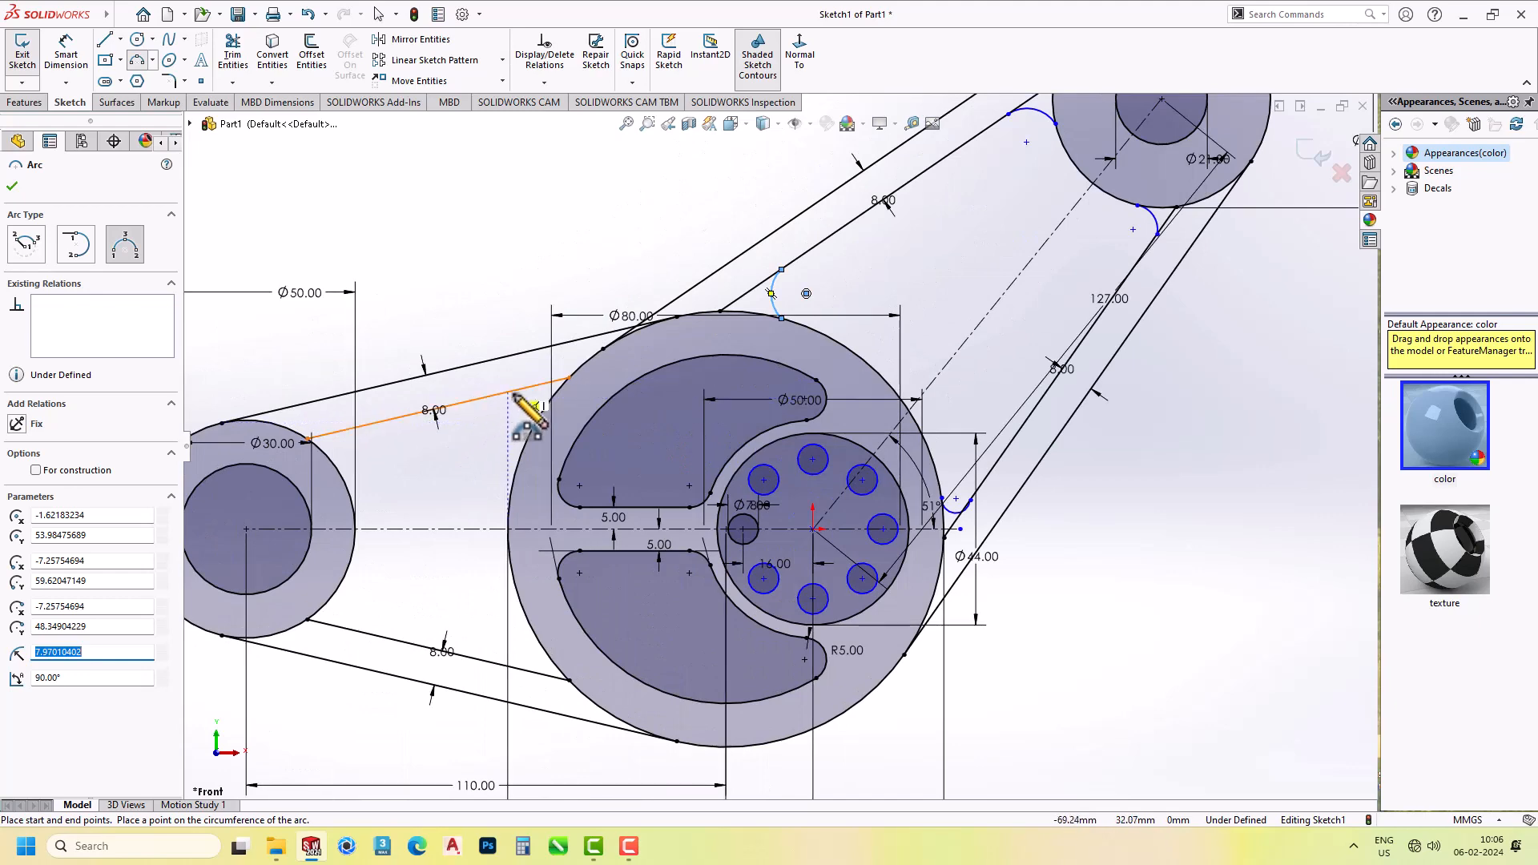
pyautogui.scroll(2, 789, 337)
pyautogui.scroll(-3, 917, 289)
pyautogui.press('Escape')
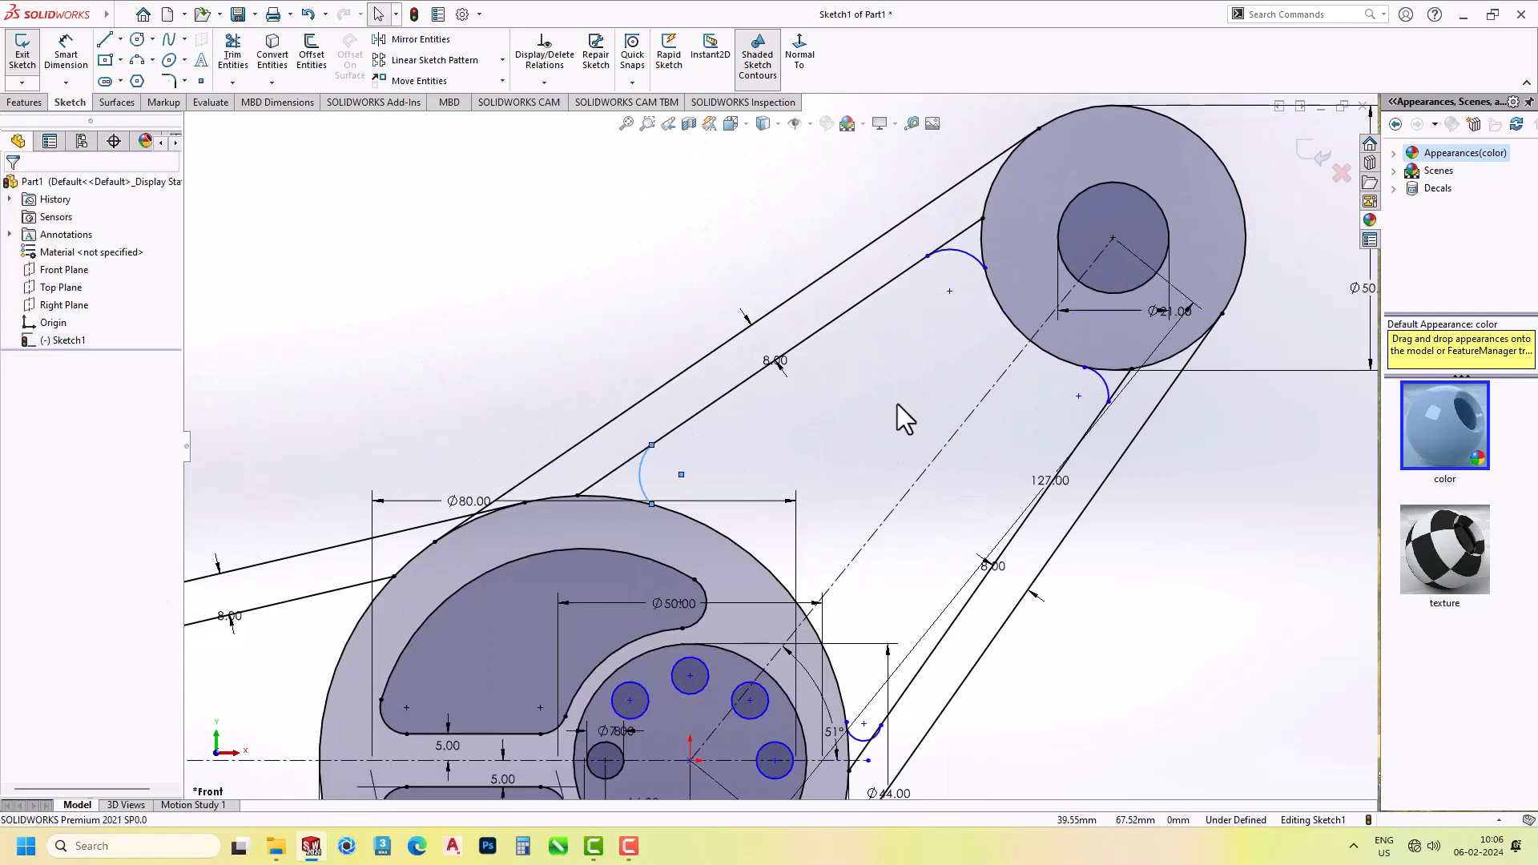
# Dimension the two arcs beside the upper-right 50 mm circle to a 5 mm radius each.
pyautogui.moveTo(897, 403); pyautogui.dragTo(898, 264, button='right')
pyautogui.click(957, 252)
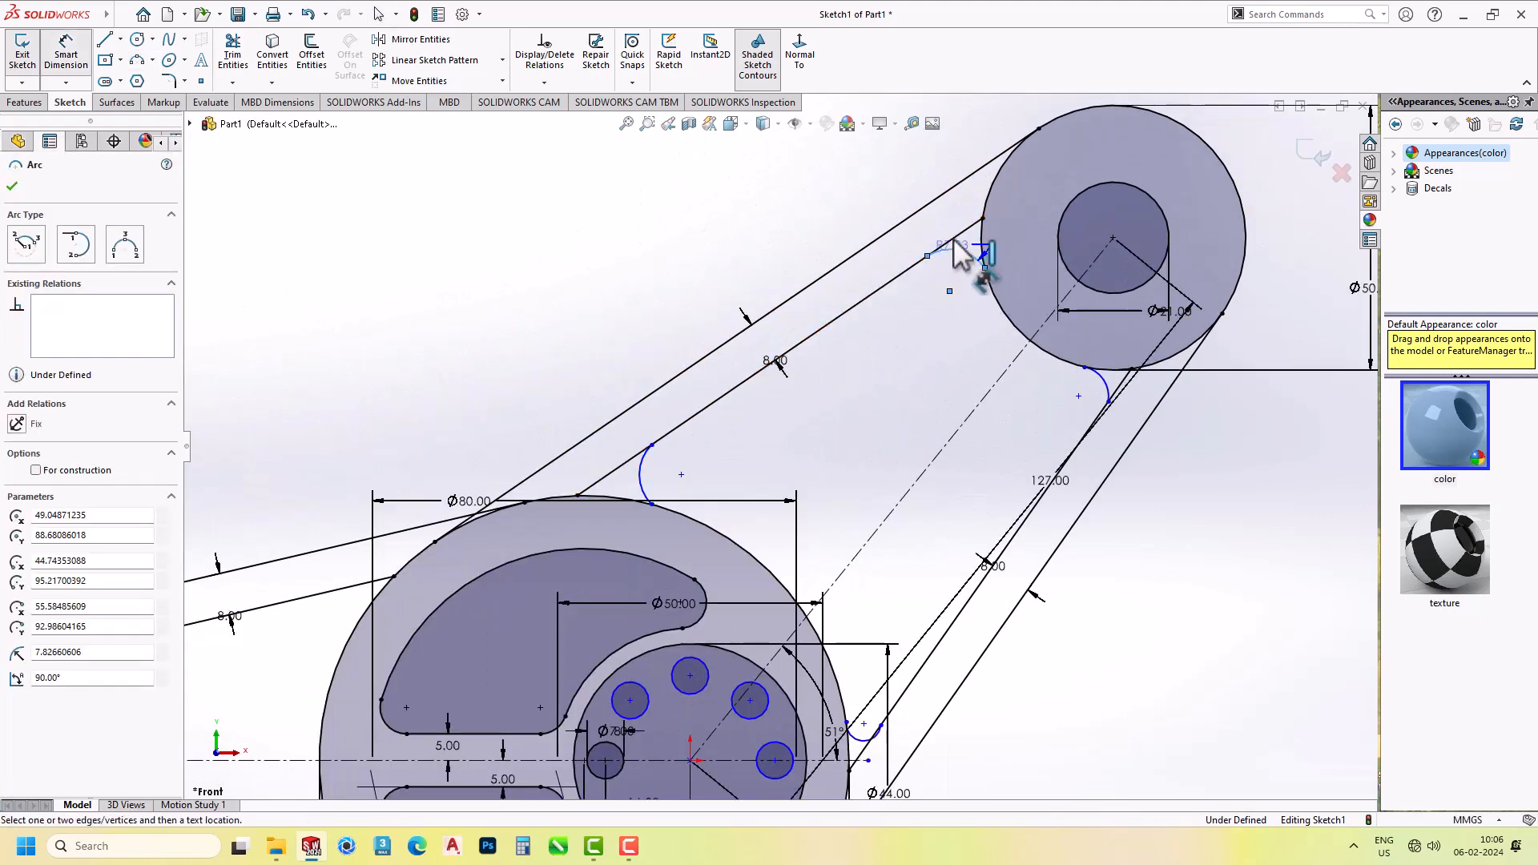
pyautogui.click(929, 173)
pyautogui.write('5')
pyautogui.press('Return')
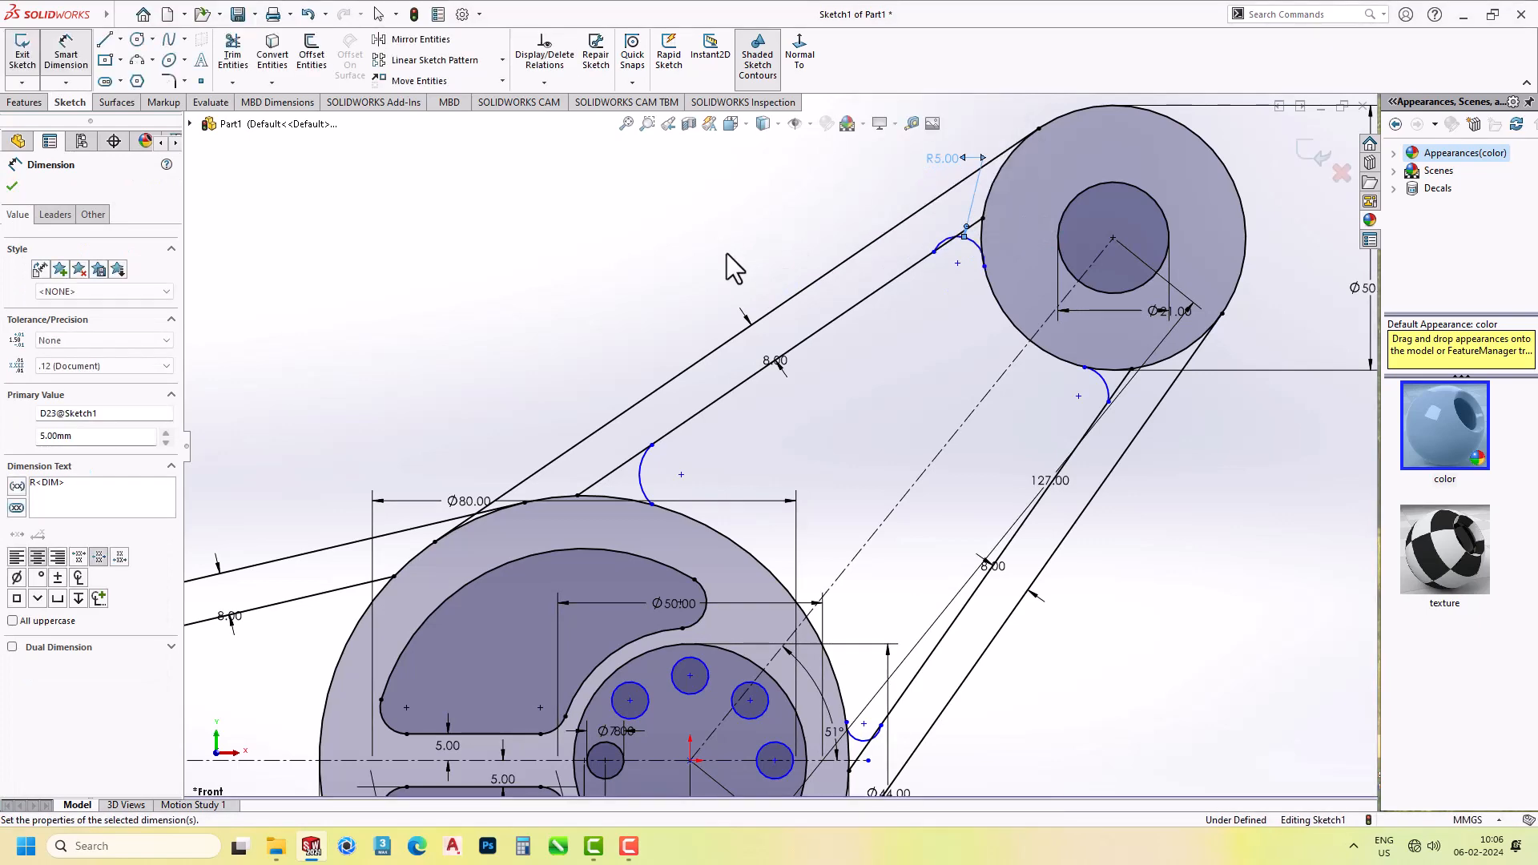
pyautogui.click(1106, 391)
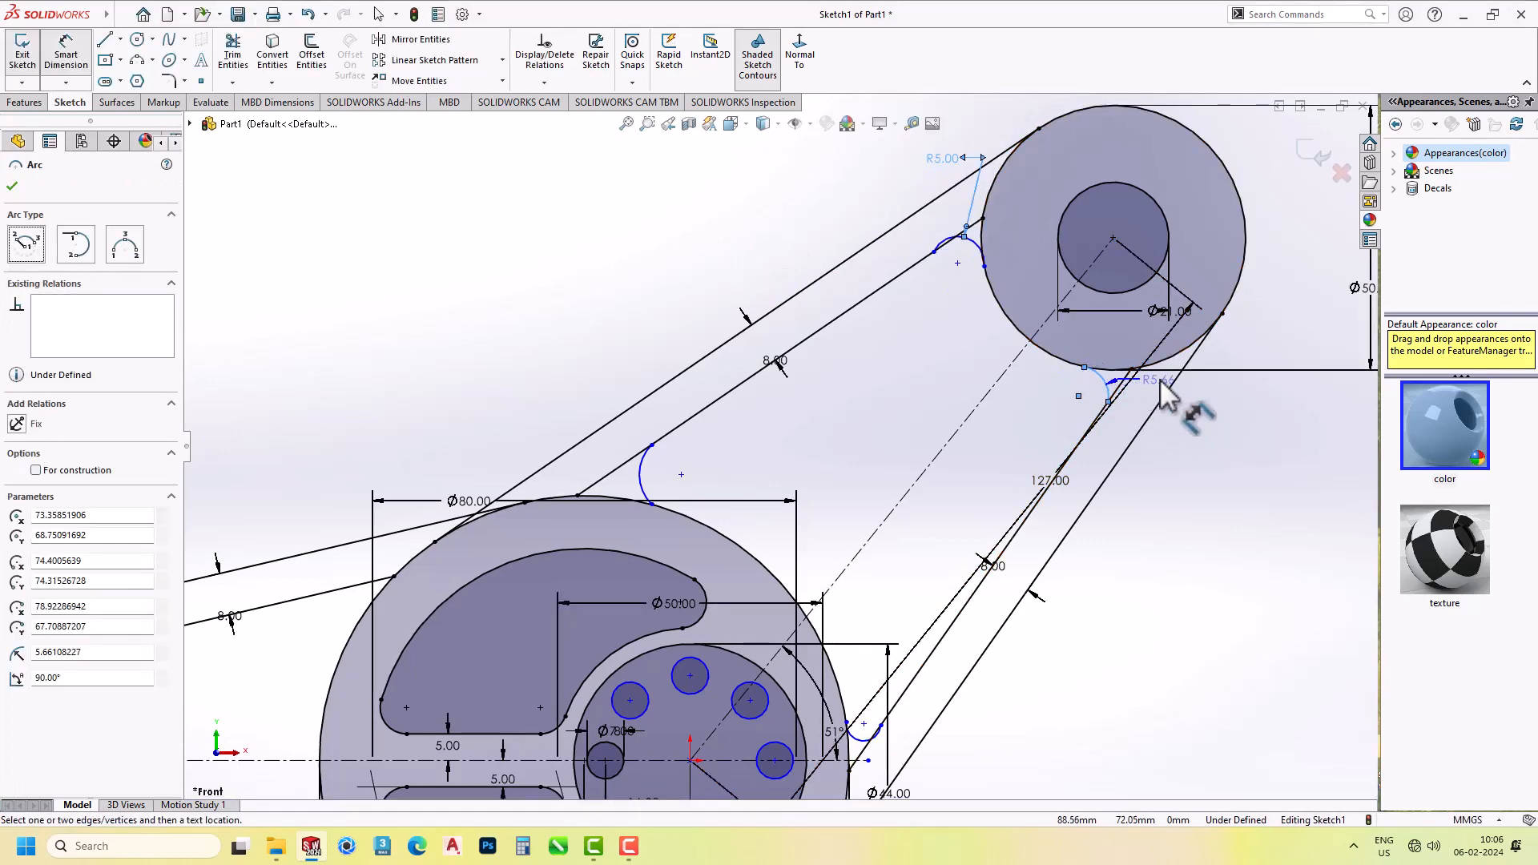
pyautogui.click(1143, 346)
pyautogui.write('5.00mm')
pyautogui.press('Return')
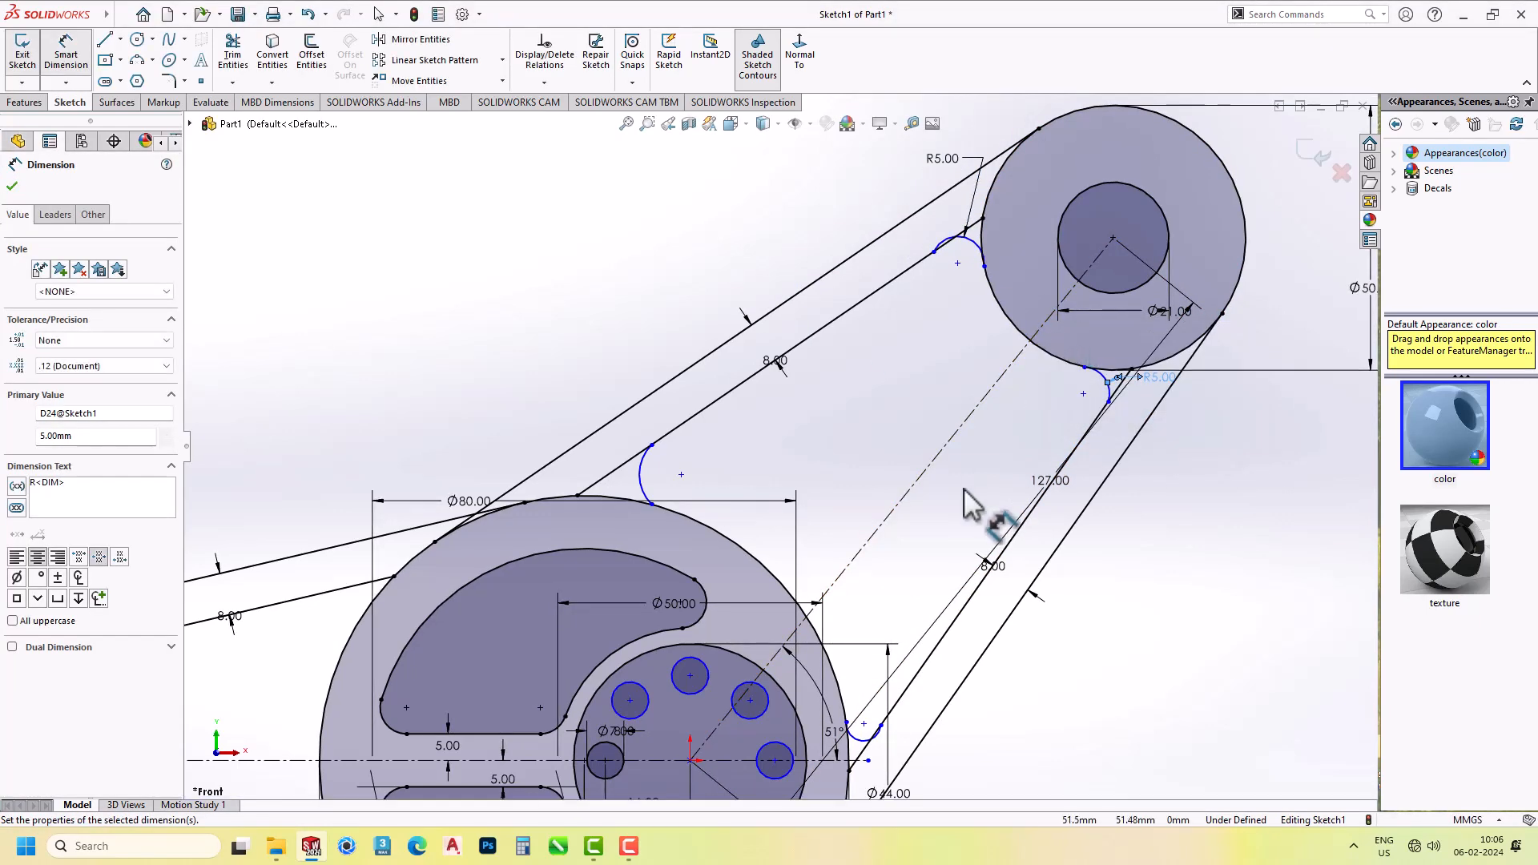
# Dimension the two arcs joining the 100 mm circle to the upper-right arm's inner lines to a 5 mm radius each.
pyautogui.scroll(-3, 900, 687)
pyautogui.click(818, 680)
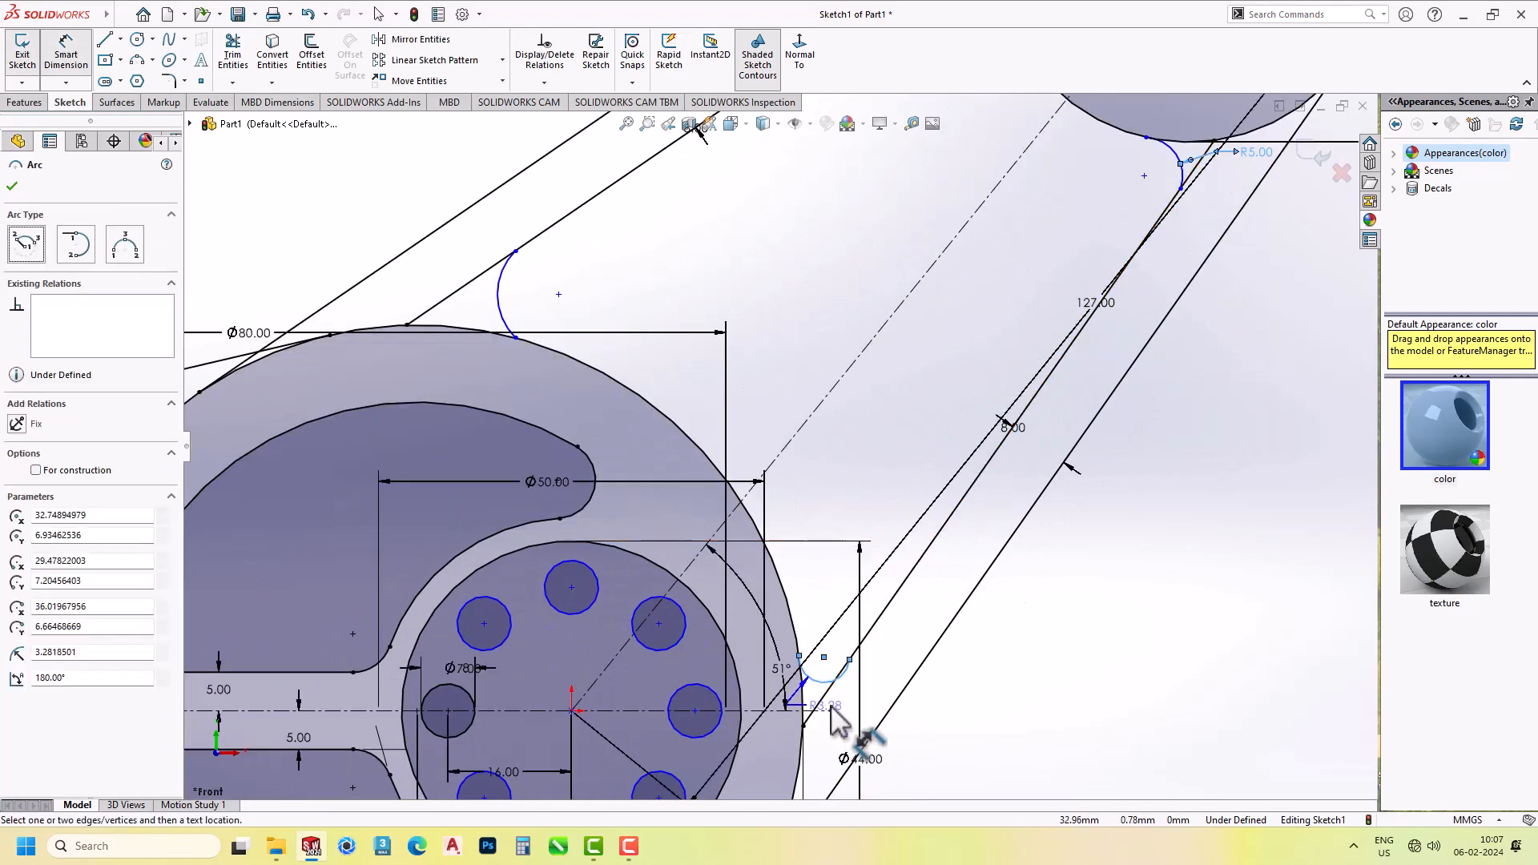
pyautogui.click(916, 665)
pyautogui.write('5')
pyautogui.press('Return')
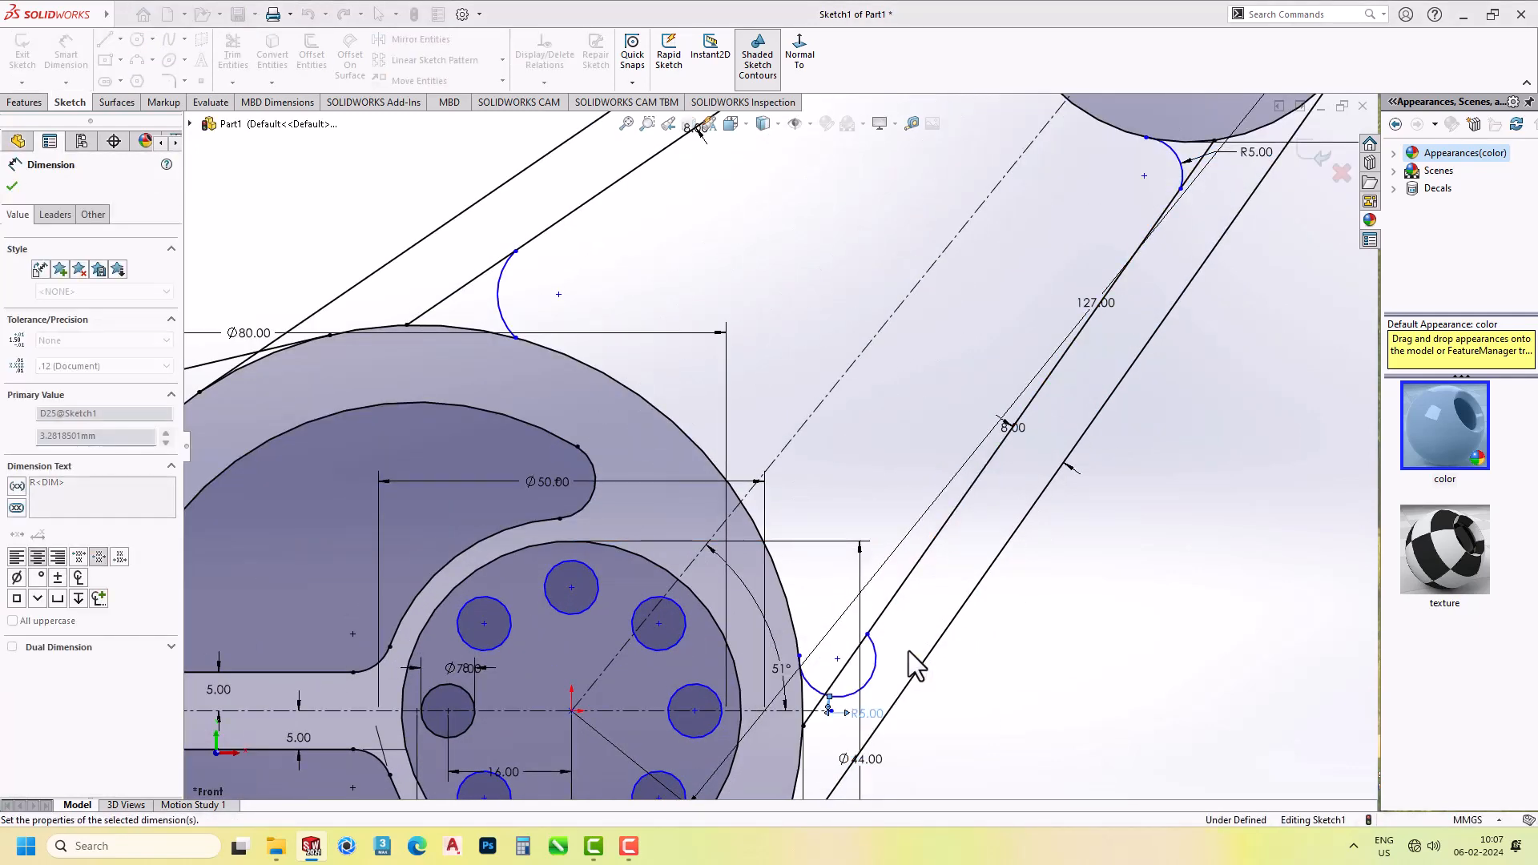
pyautogui.click(501, 290)
pyautogui.click(405, 240)
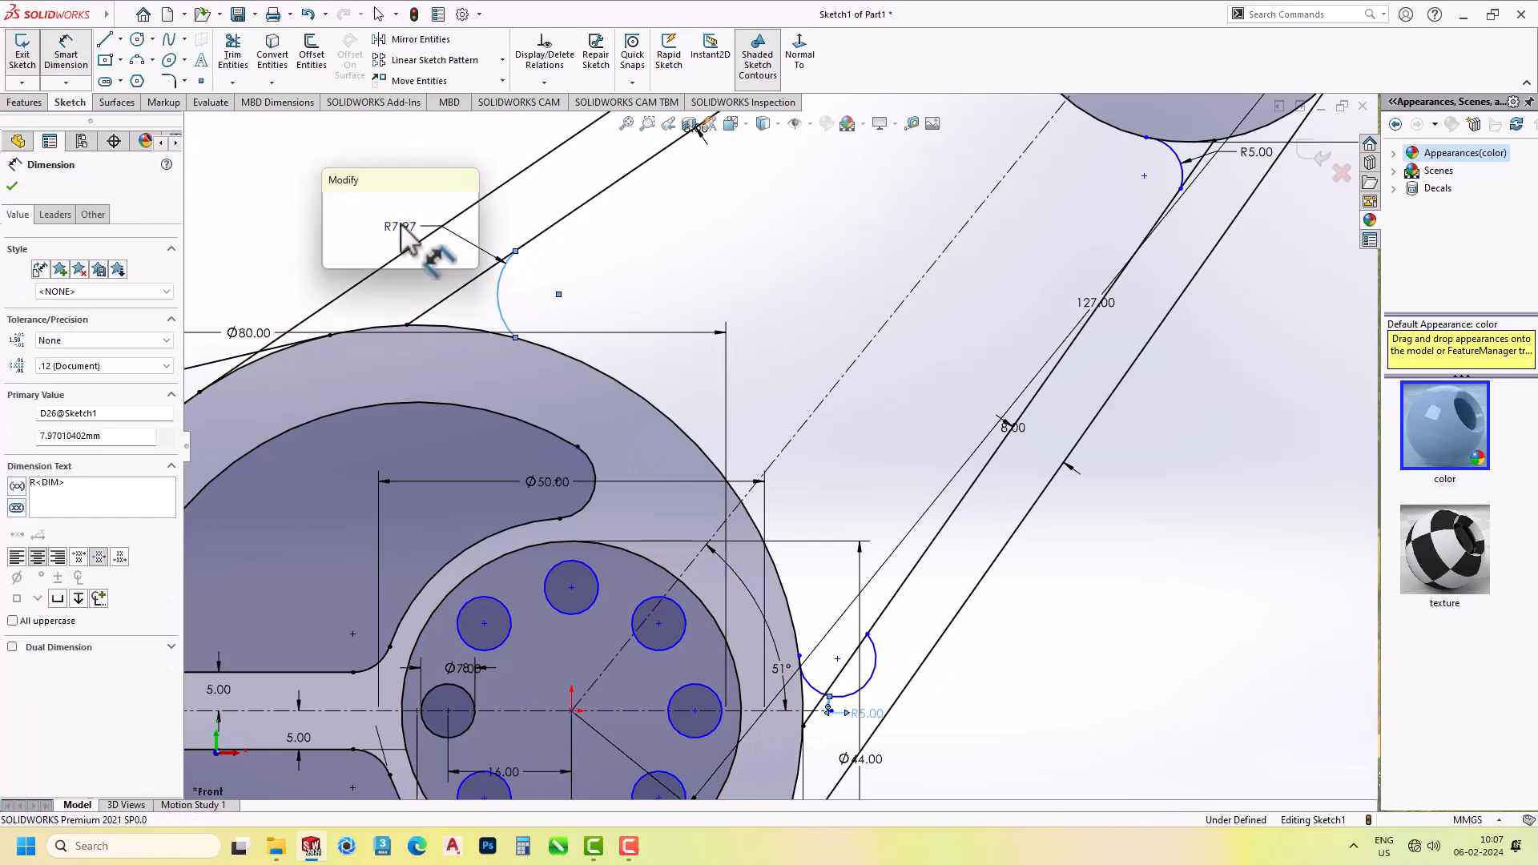
pyautogui.write('5')
pyautogui.press('Return')
pyautogui.press('Escape')
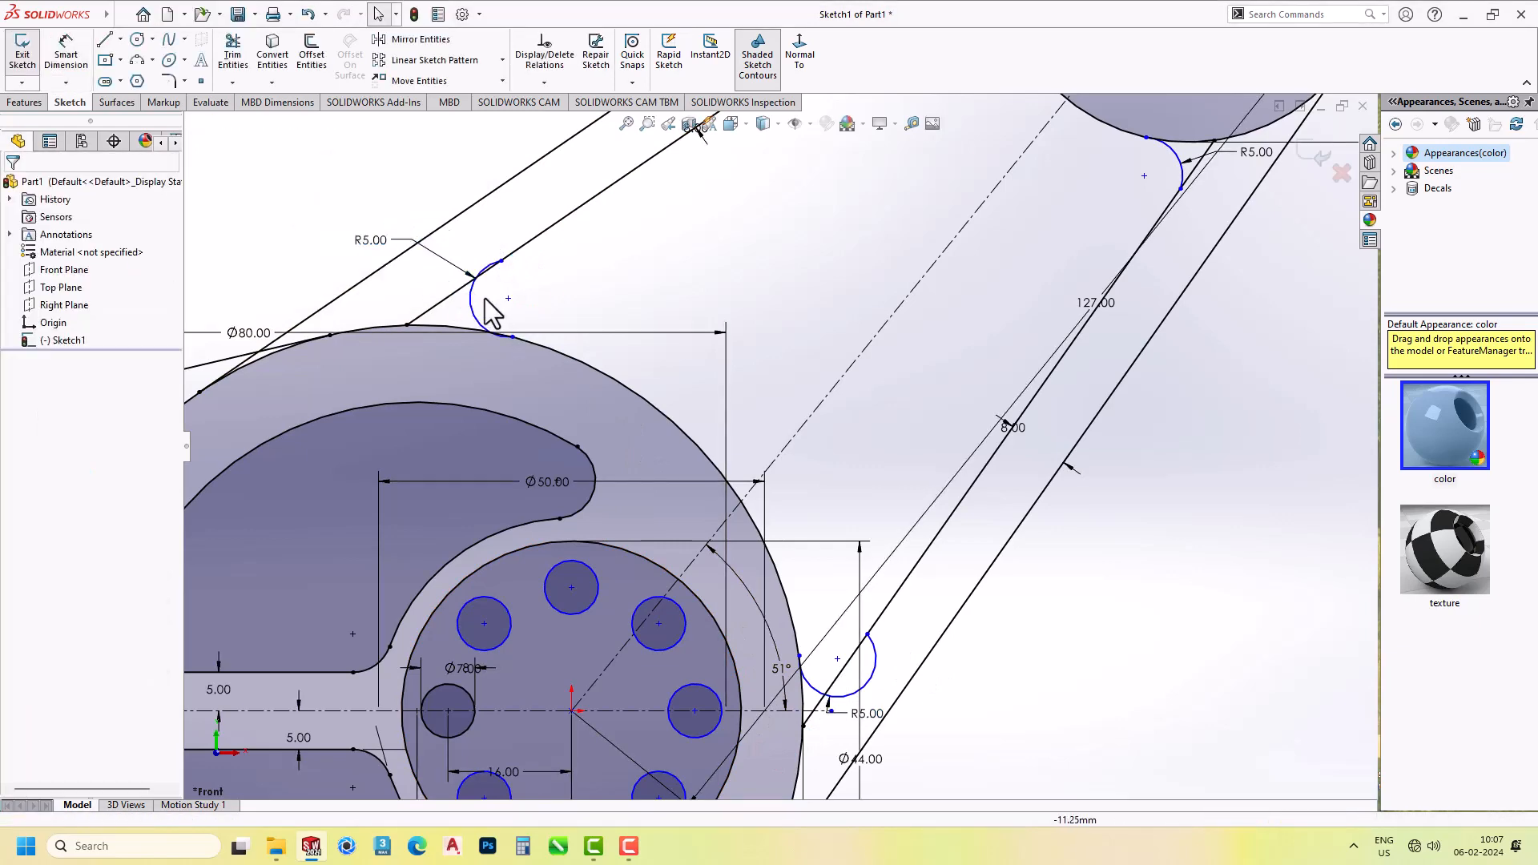
# Make the arc on top of the 100 mm circle tangent to the arm's upper inner line and to the circle.
pyautogui.click(481, 309)
pyautogui.keyDown('ctrl'); pyautogui.click(521, 249); pyautogui.keyUp('ctrl')
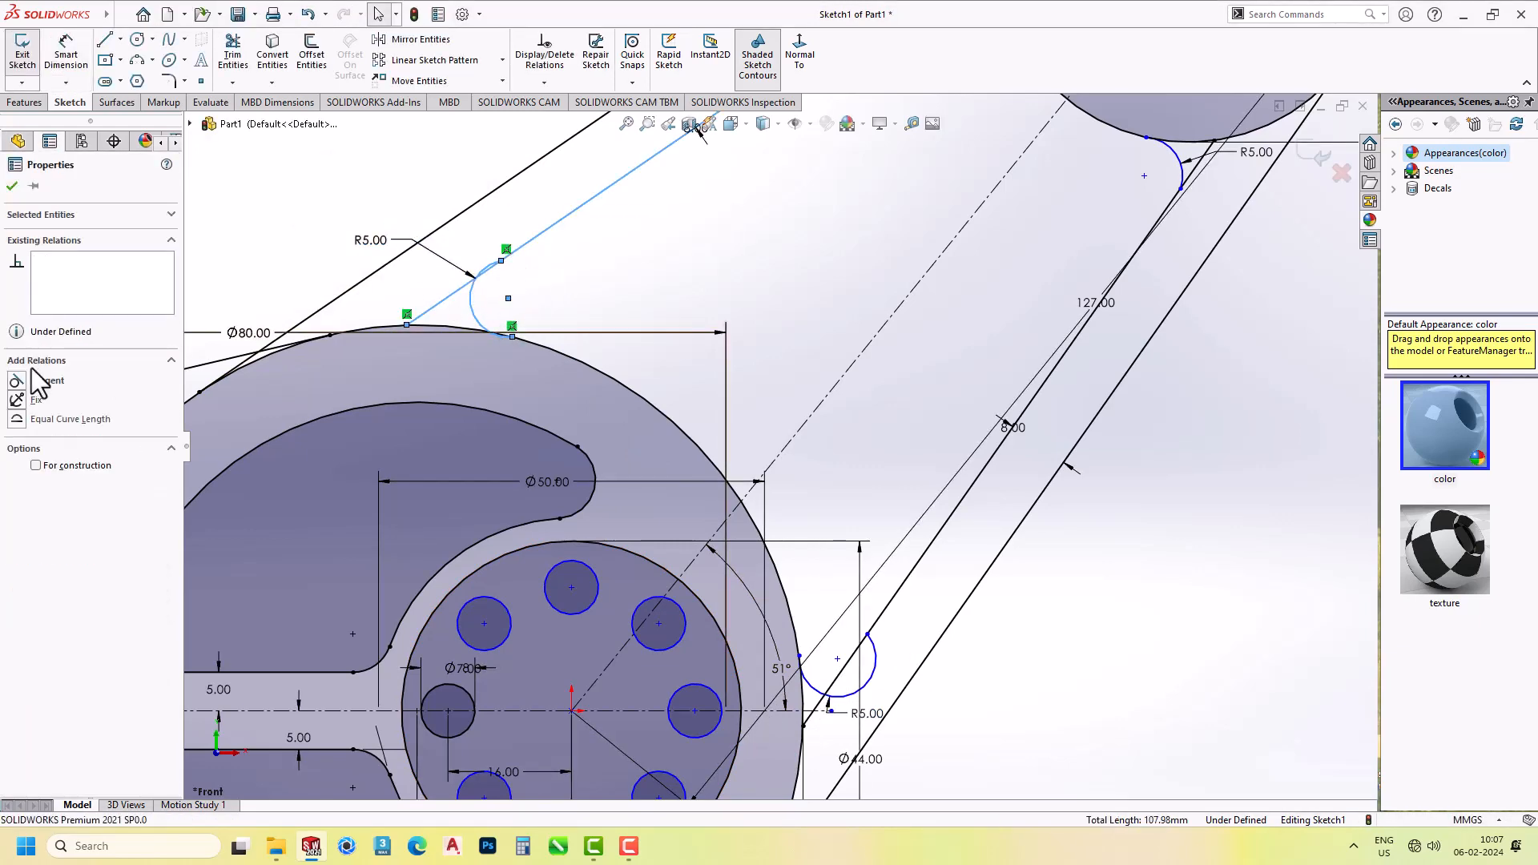
pyautogui.click(47, 381)
pyautogui.click(462, 305)
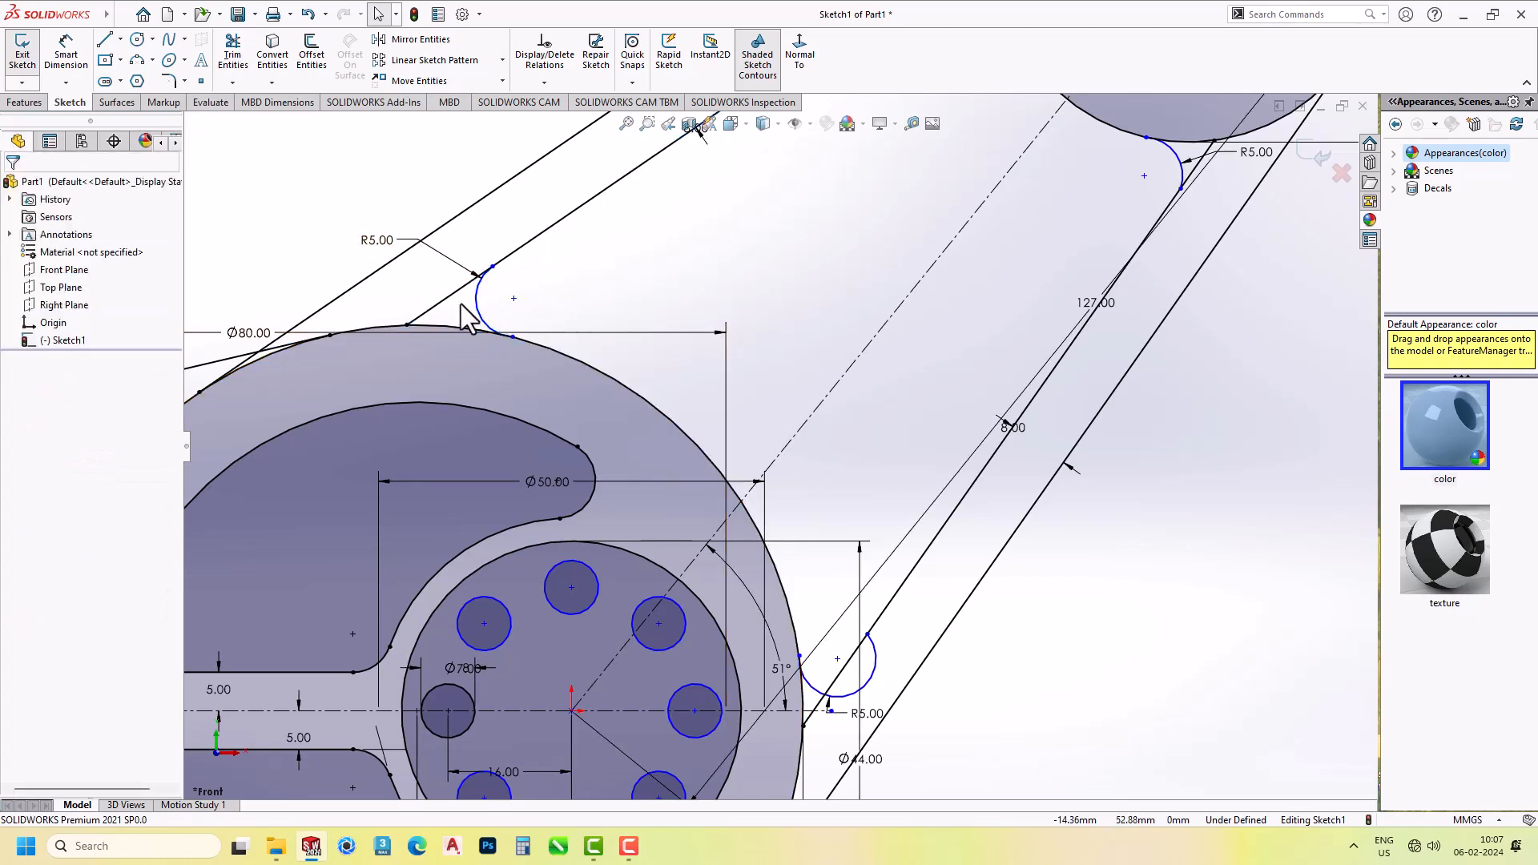
pyautogui.click(478, 313)
pyautogui.keyDown('ctrl'); pyautogui.click(539, 348); pyautogui.keyUp('ctrl')
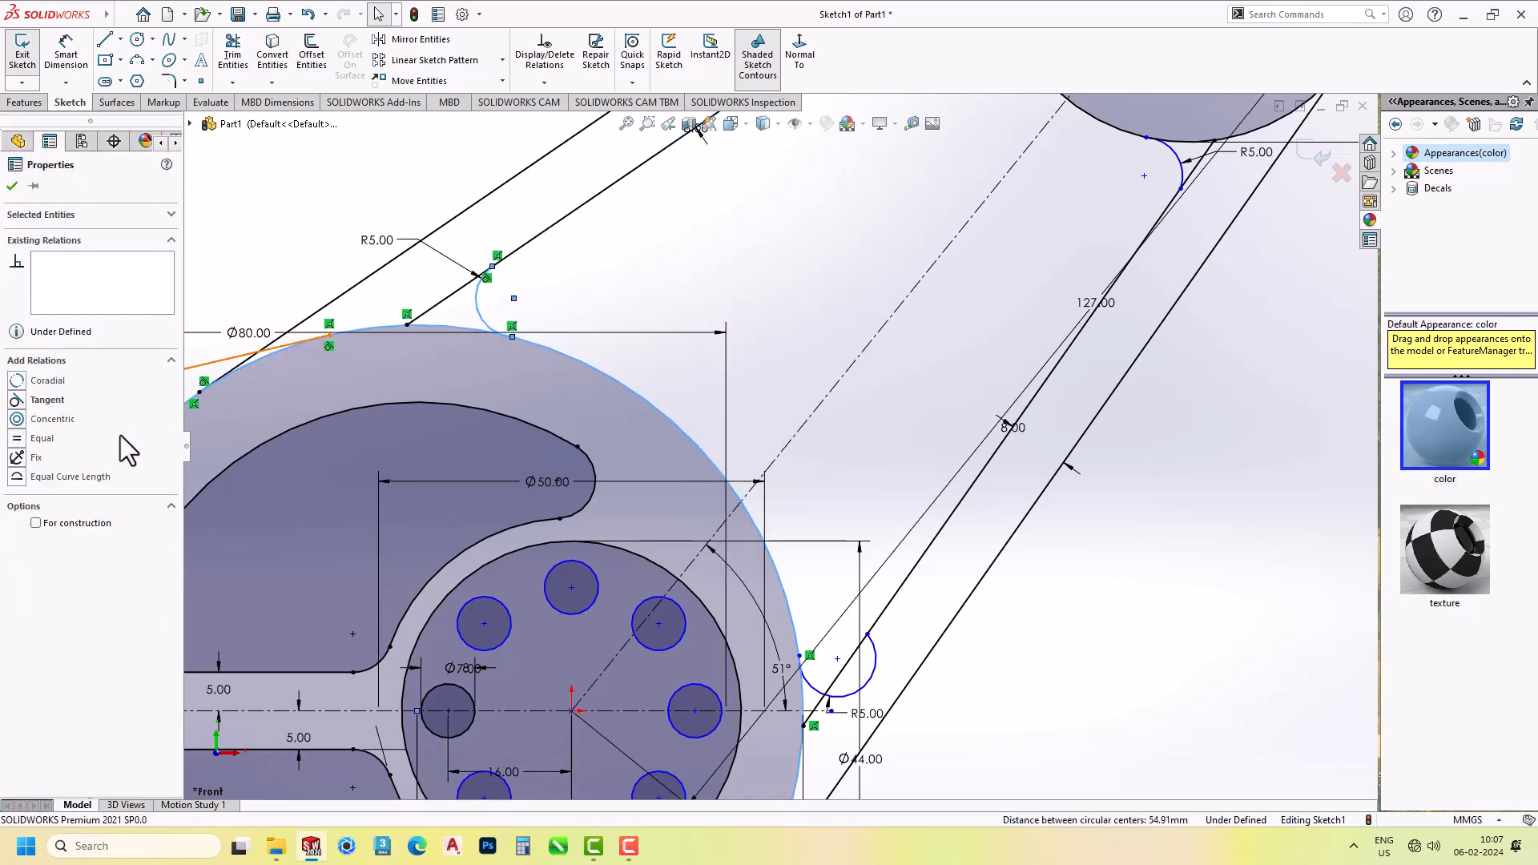
pyautogui.click(45, 397)
pyautogui.scroll(2, 730, 416)
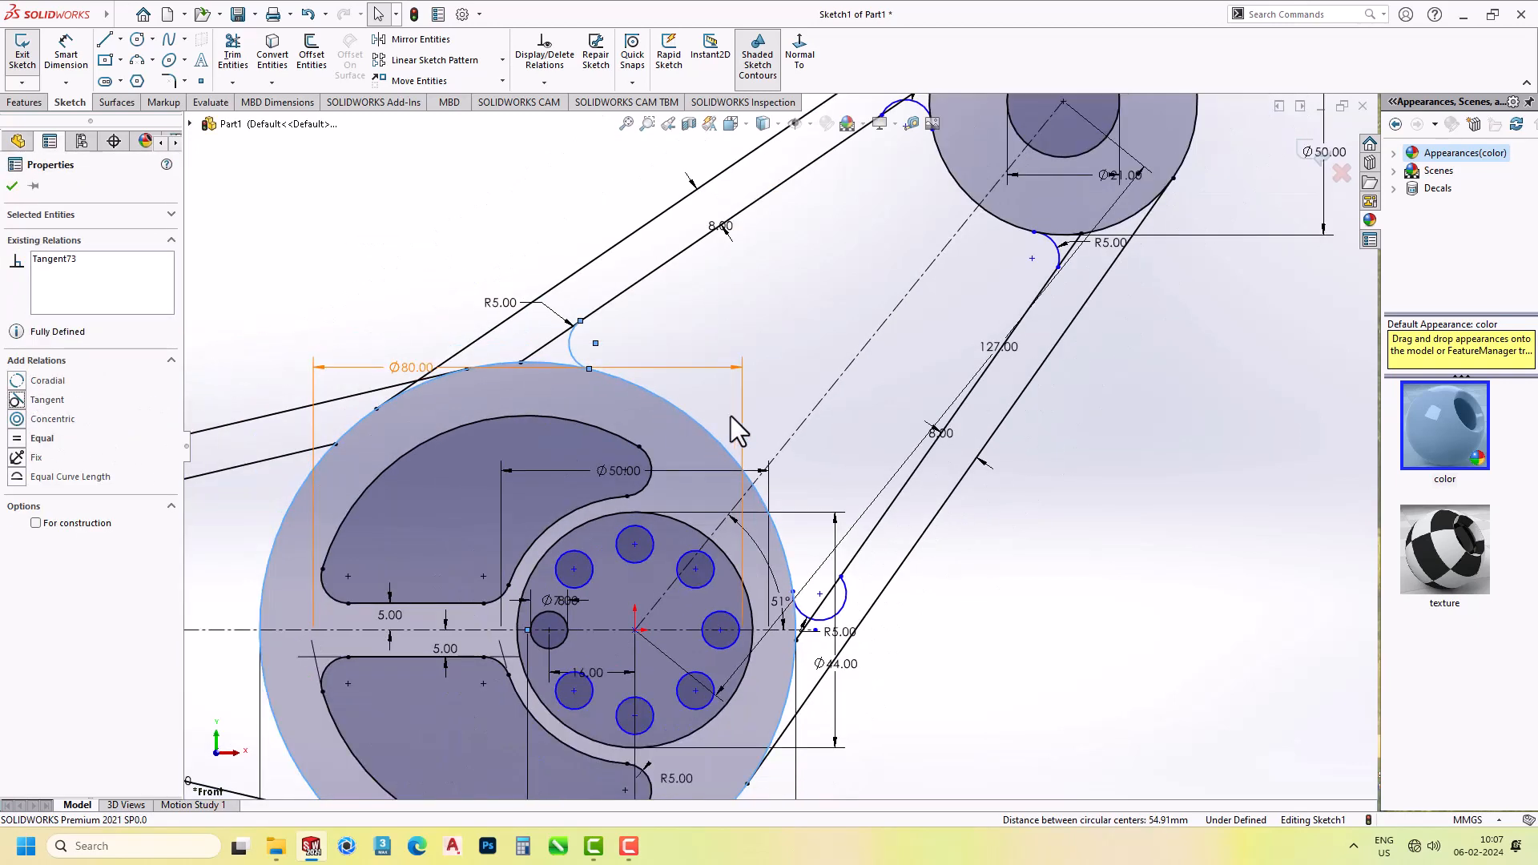
pyautogui.click(1054, 497)
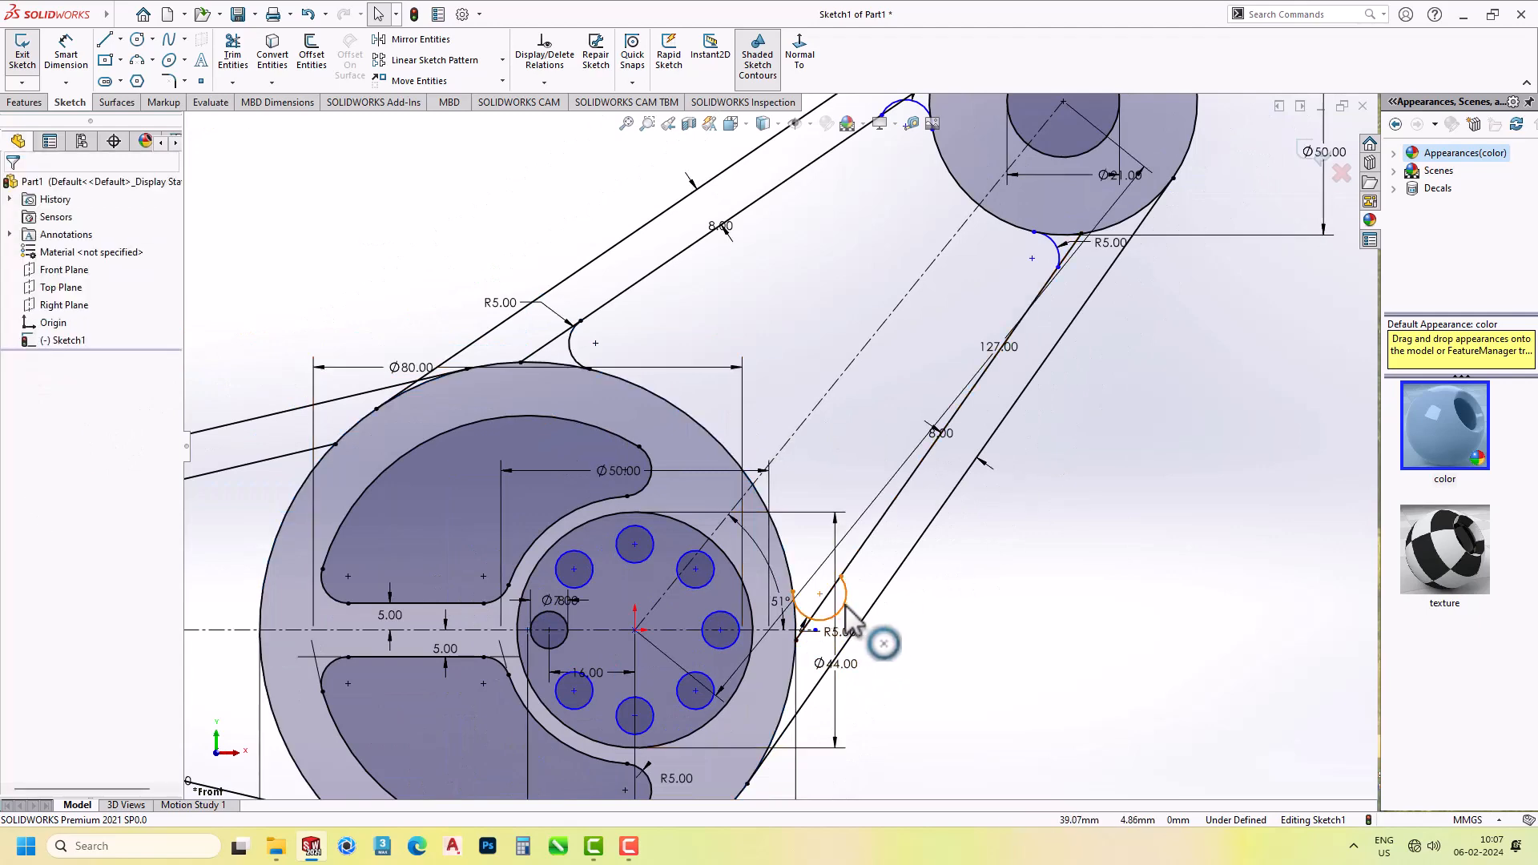
pyautogui.moveTo(789, 560)
pyautogui.mouseDown()
pyautogui.moveTo(789, 593)
pyautogui.moveTo(806, 564)
pyautogui.mouseUp()
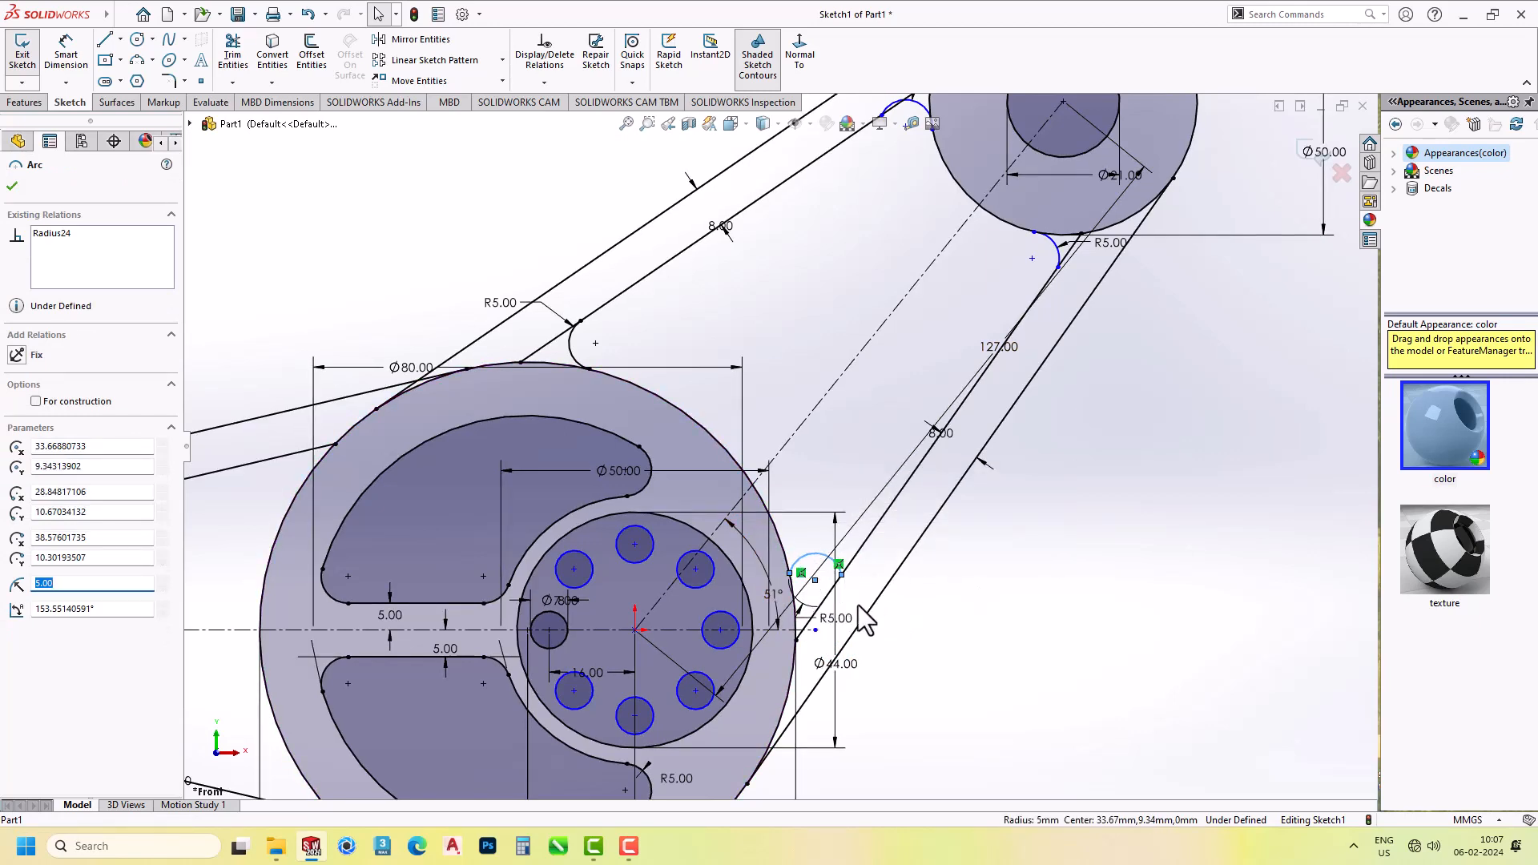
pyautogui.hotkey('ctrl', 'z')
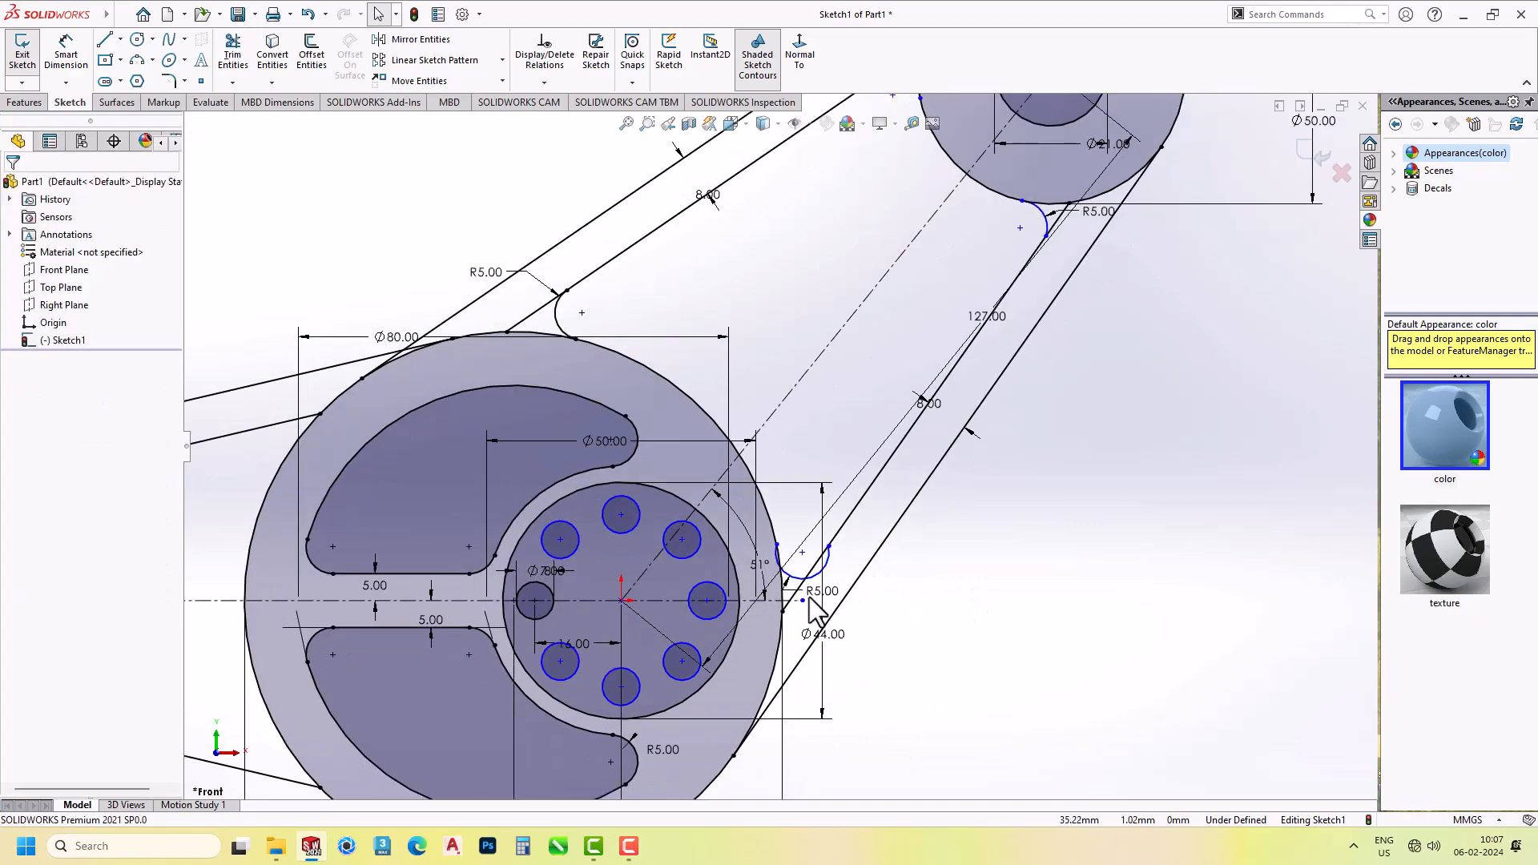
# Make the arc at the 100 mm circle's right side tangent to the arm's lower inner line and to the circle.
pyautogui.scroll(-3, 810, 576)
pyautogui.click(811, 576)
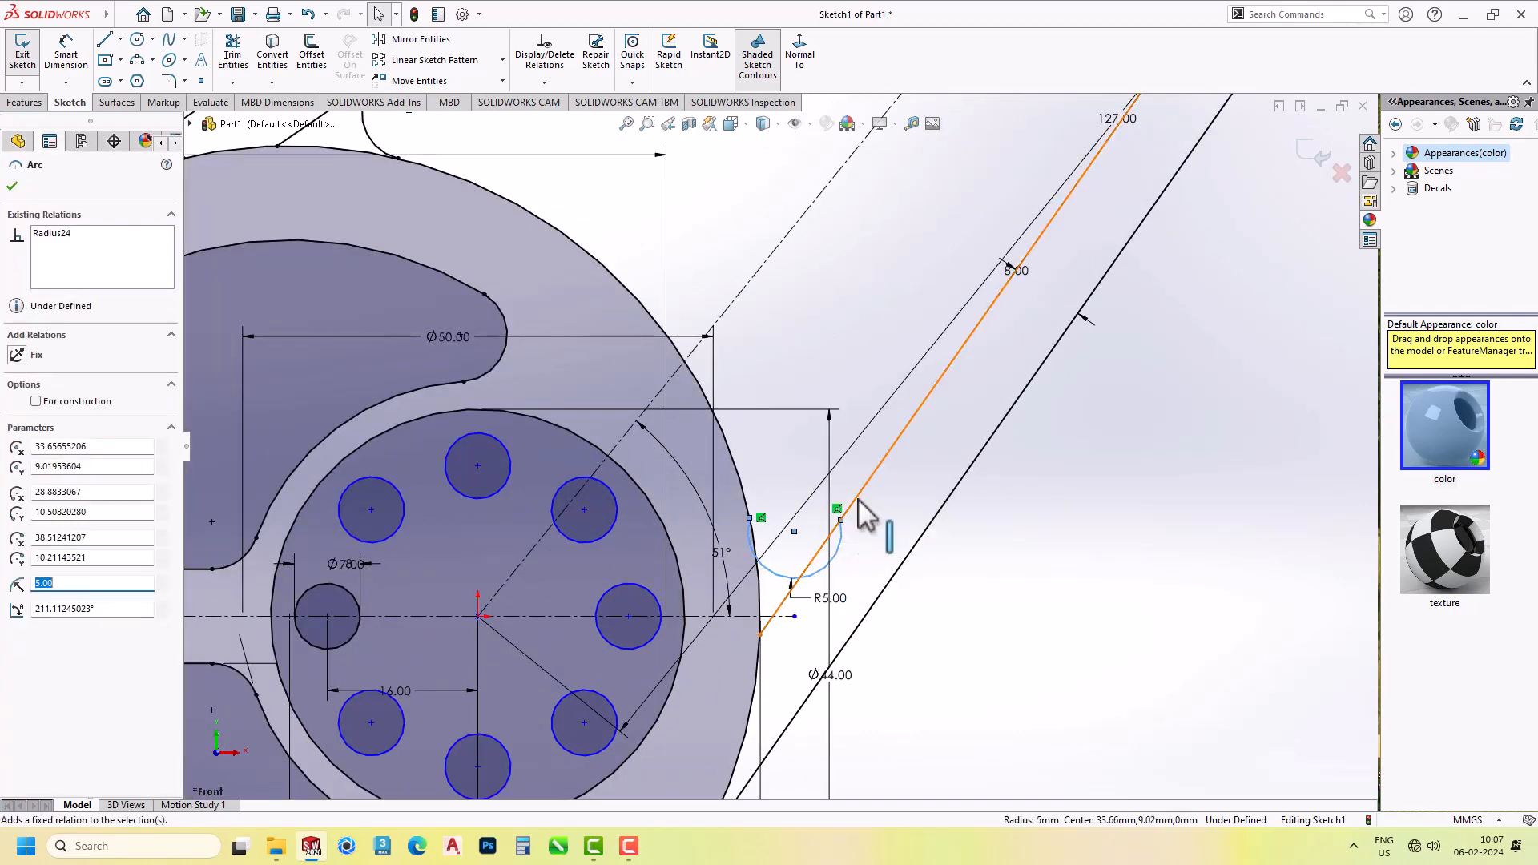
pyautogui.keyDown('ctrl'); pyautogui.click(841, 519); pyautogui.keyUp('ctrl')
pyautogui.press('Escape')
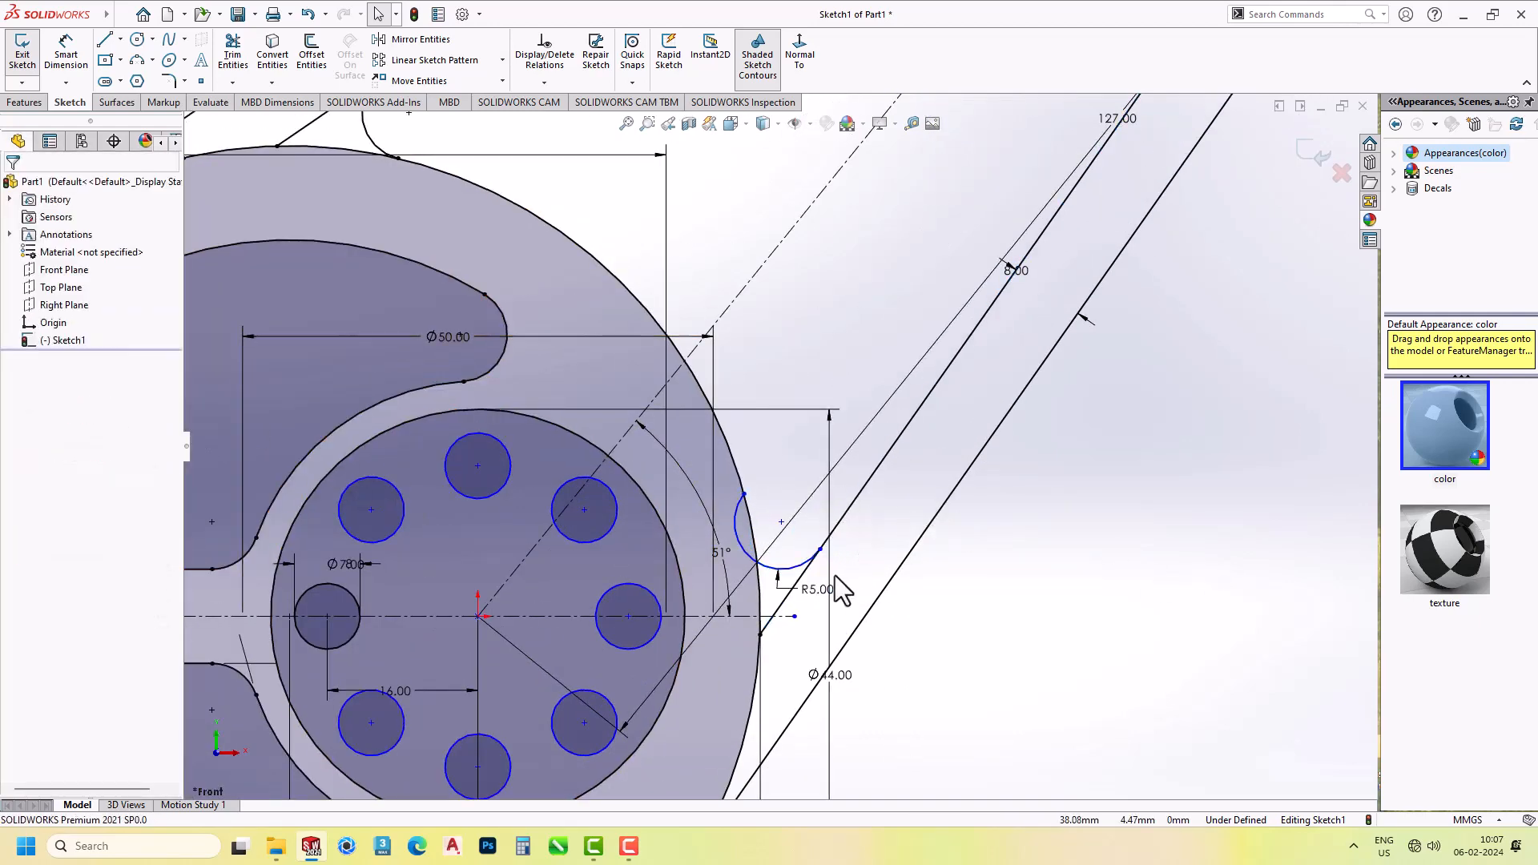
pyautogui.click(775, 574)
pyautogui.keyDown('ctrl'); pyautogui.click(741, 484); pyautogui.keyUp('ctrl')
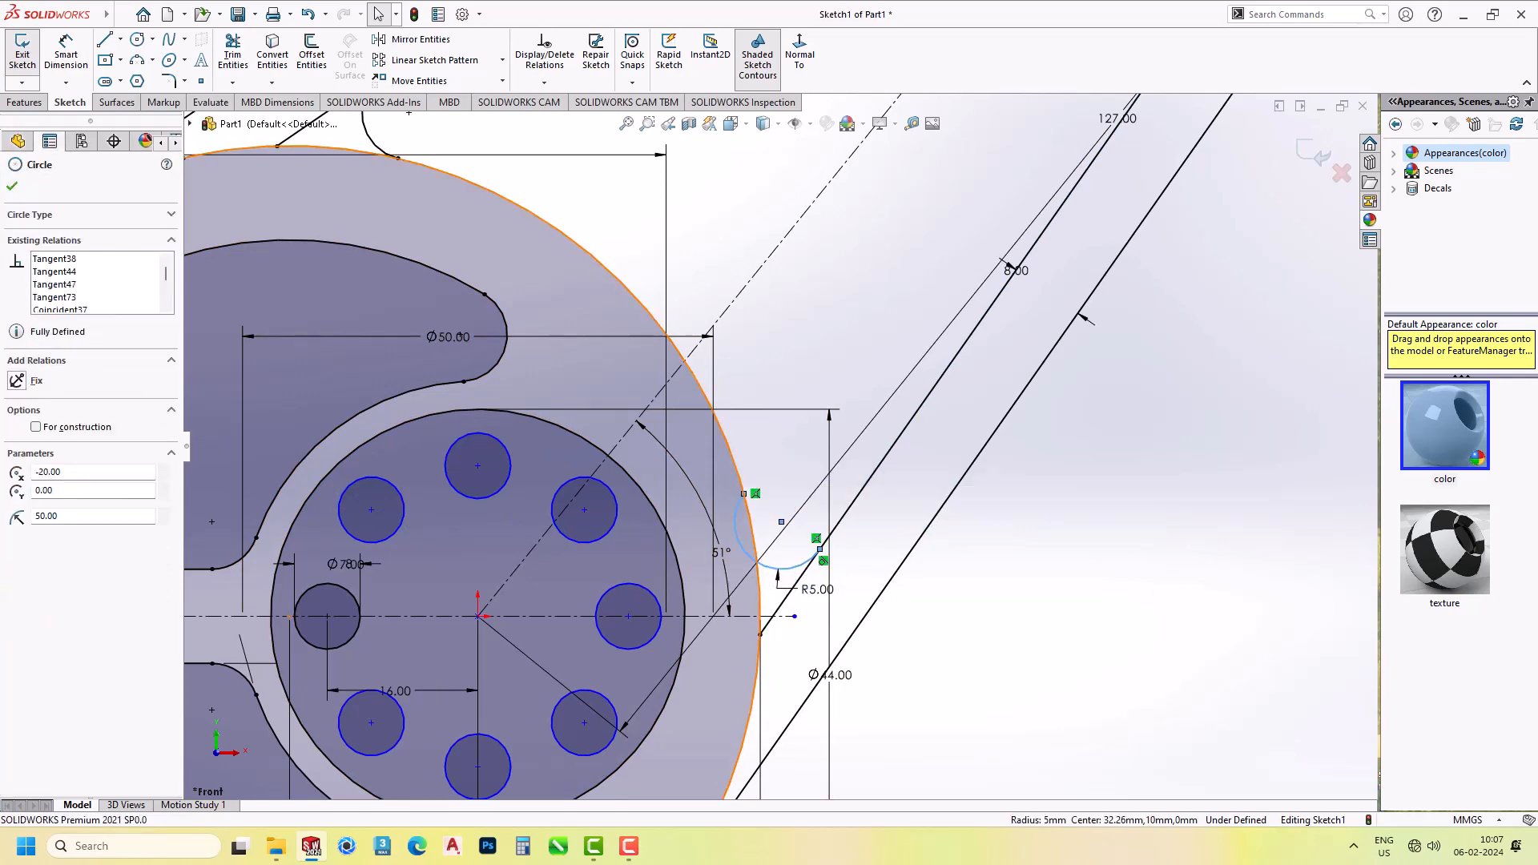
pyautogui.click(46, 400)
pyautogui.scroll(5, 1030, 617)
pyautogui.press('Escape')
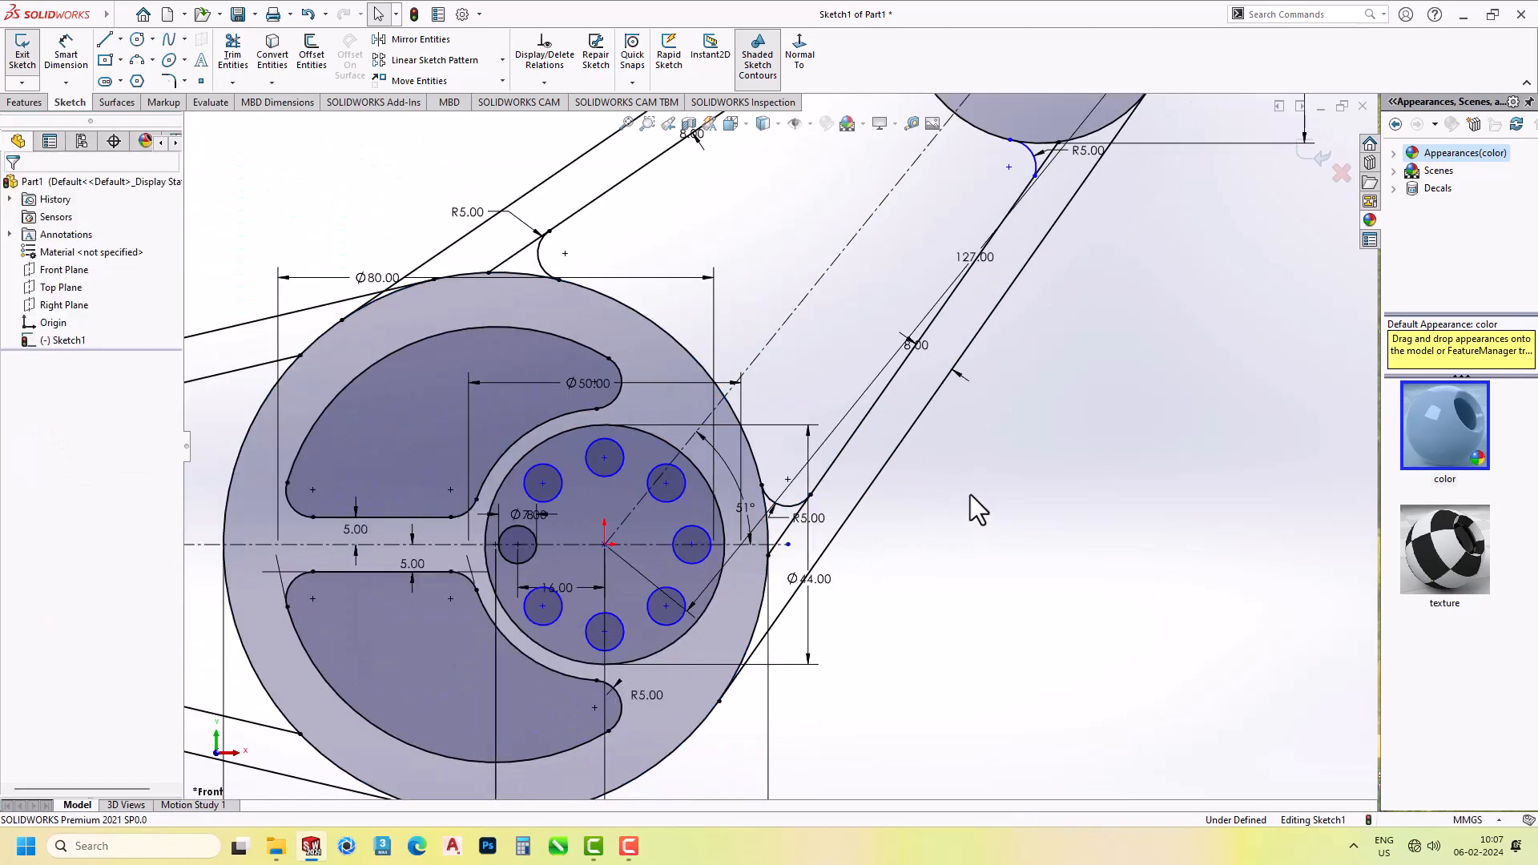
# Make the arc below the upper-right 50 mm circle tangent to that circle and to the arm's lower inner line.
pyautogui.scroll(-4, 877, 340)
pyautogui.click(868, 329)
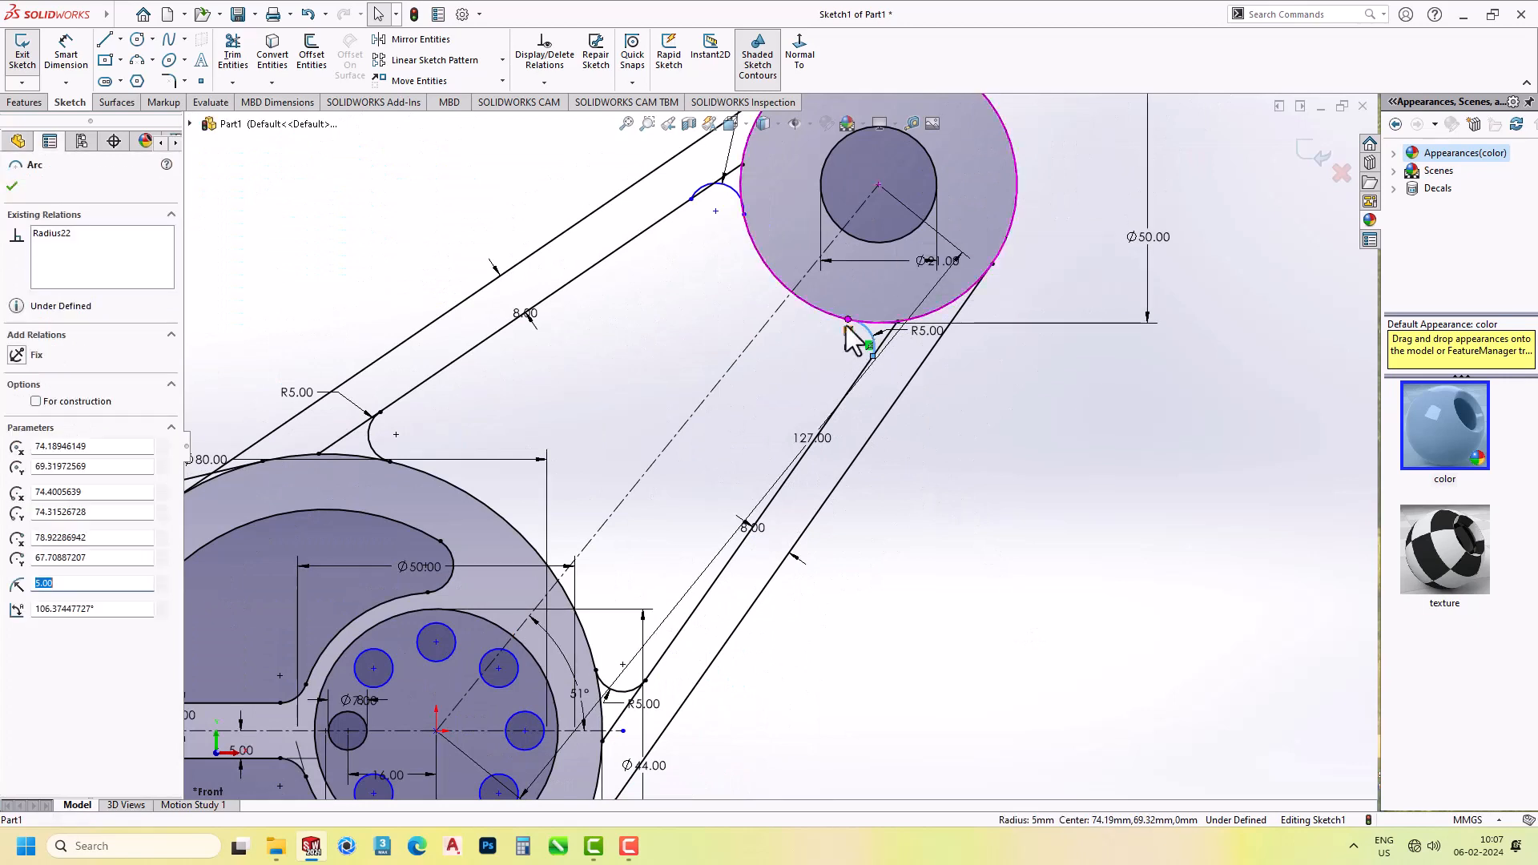
pyautogui.keyDown('ctrl'); pyautogui.click(835, 317); pyautogui.keyUp('ctrl')
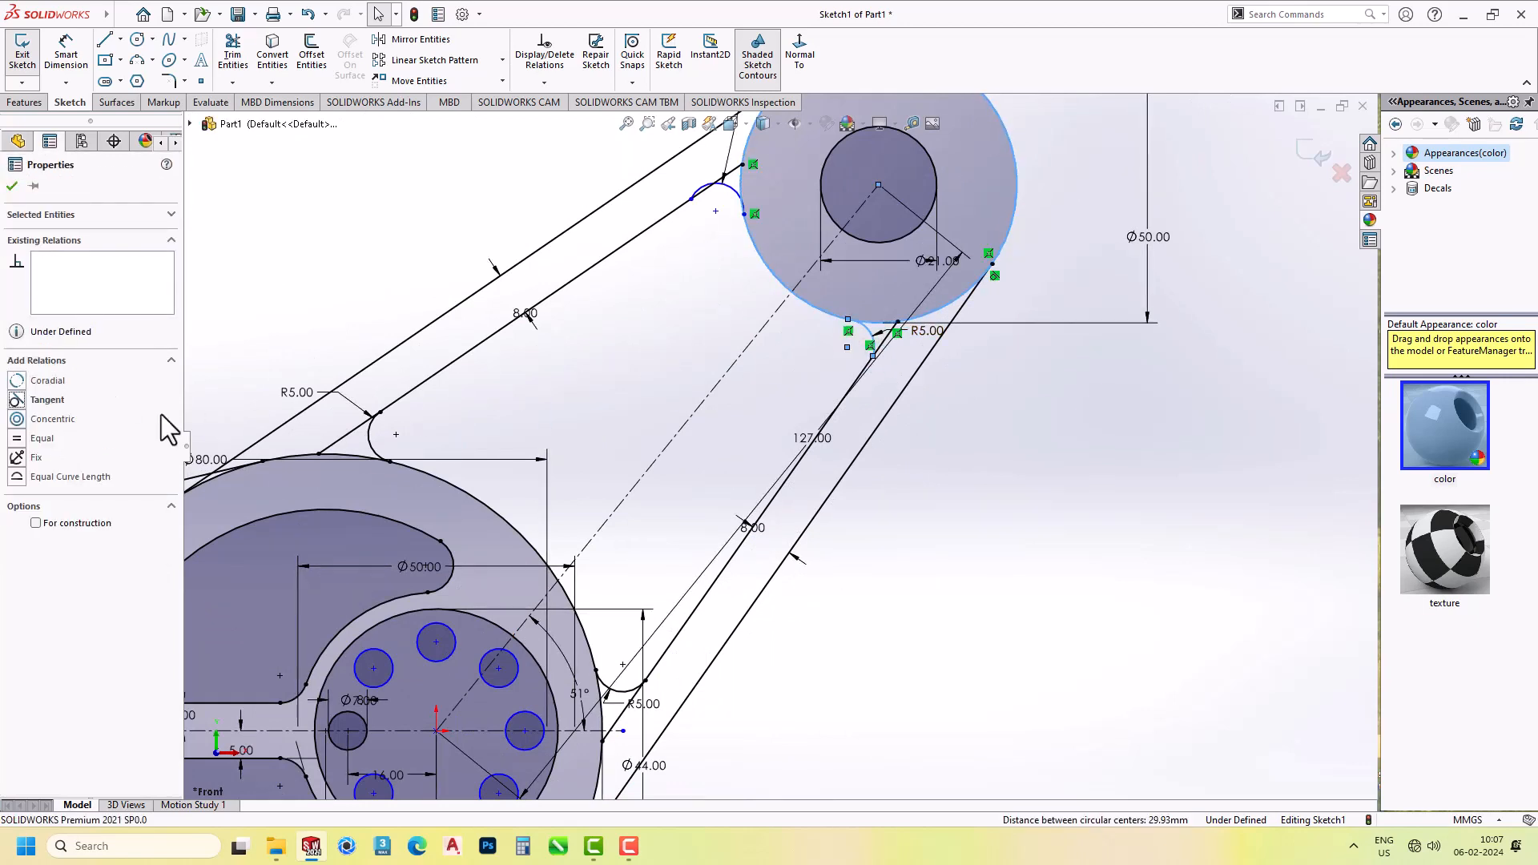
pyautogui.click(47, 400)
pyautogui.press('Escape')
pyautogui.click(857, 332)
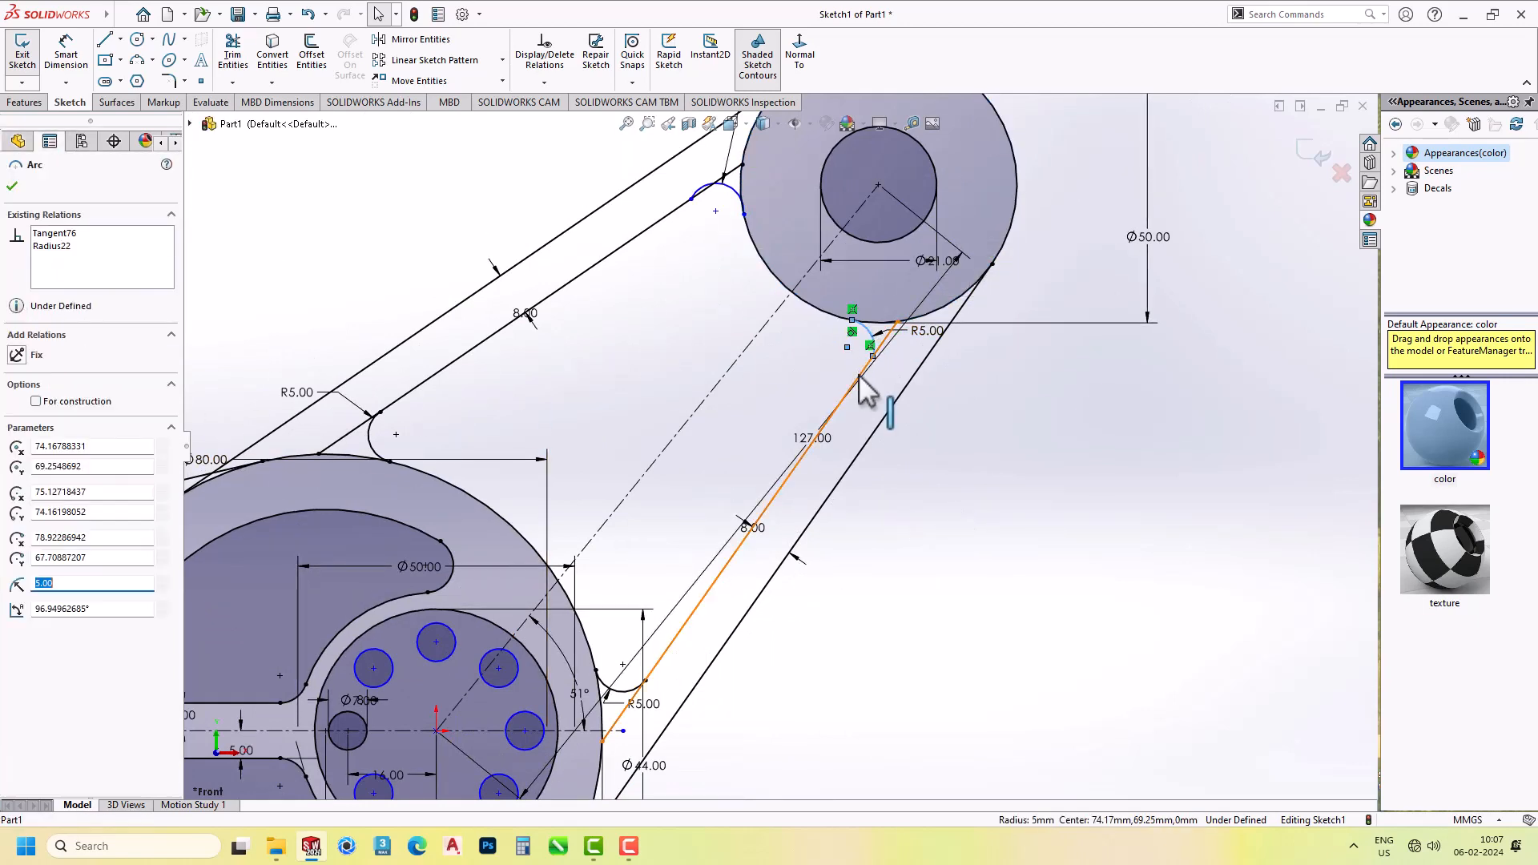
pyautogui.keyDown('ctrl'); pyautogui.click(860, 376); pyautogui.keyUp('ctrl')
pyautogui.click(50, 381)
pyautogui.click(989, 522)
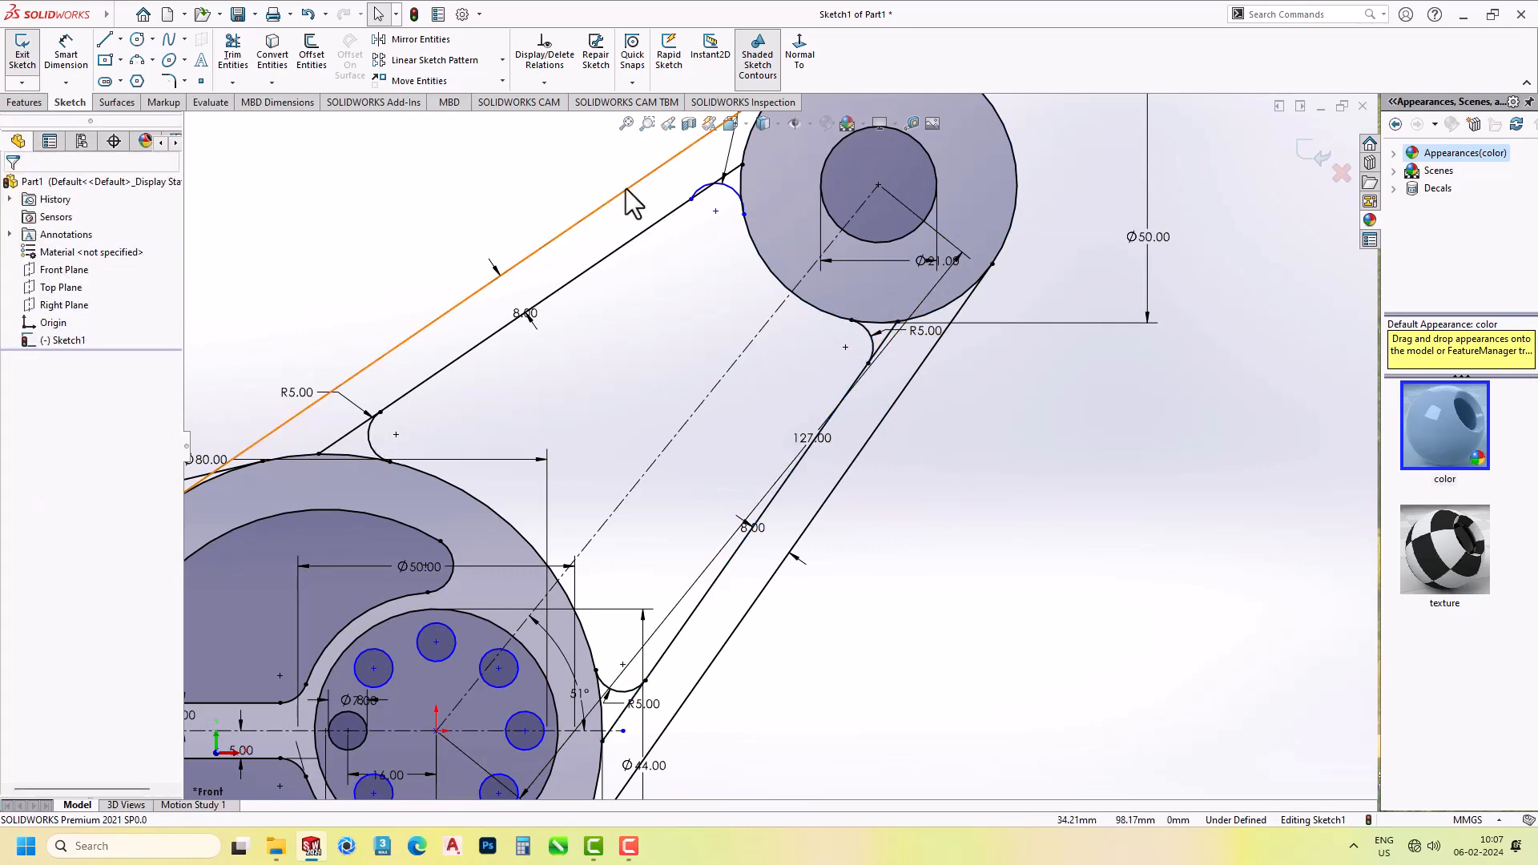
# Make the arc at the left side of the upper-right 50 mm circle tangent to that circle and the arm's upper inner line.
pyautogui.click(743, 210)
pyautogui.keyDown('ctrl'); pyautogui.click(747, 220); pyautogui.keyUp('ctrl')
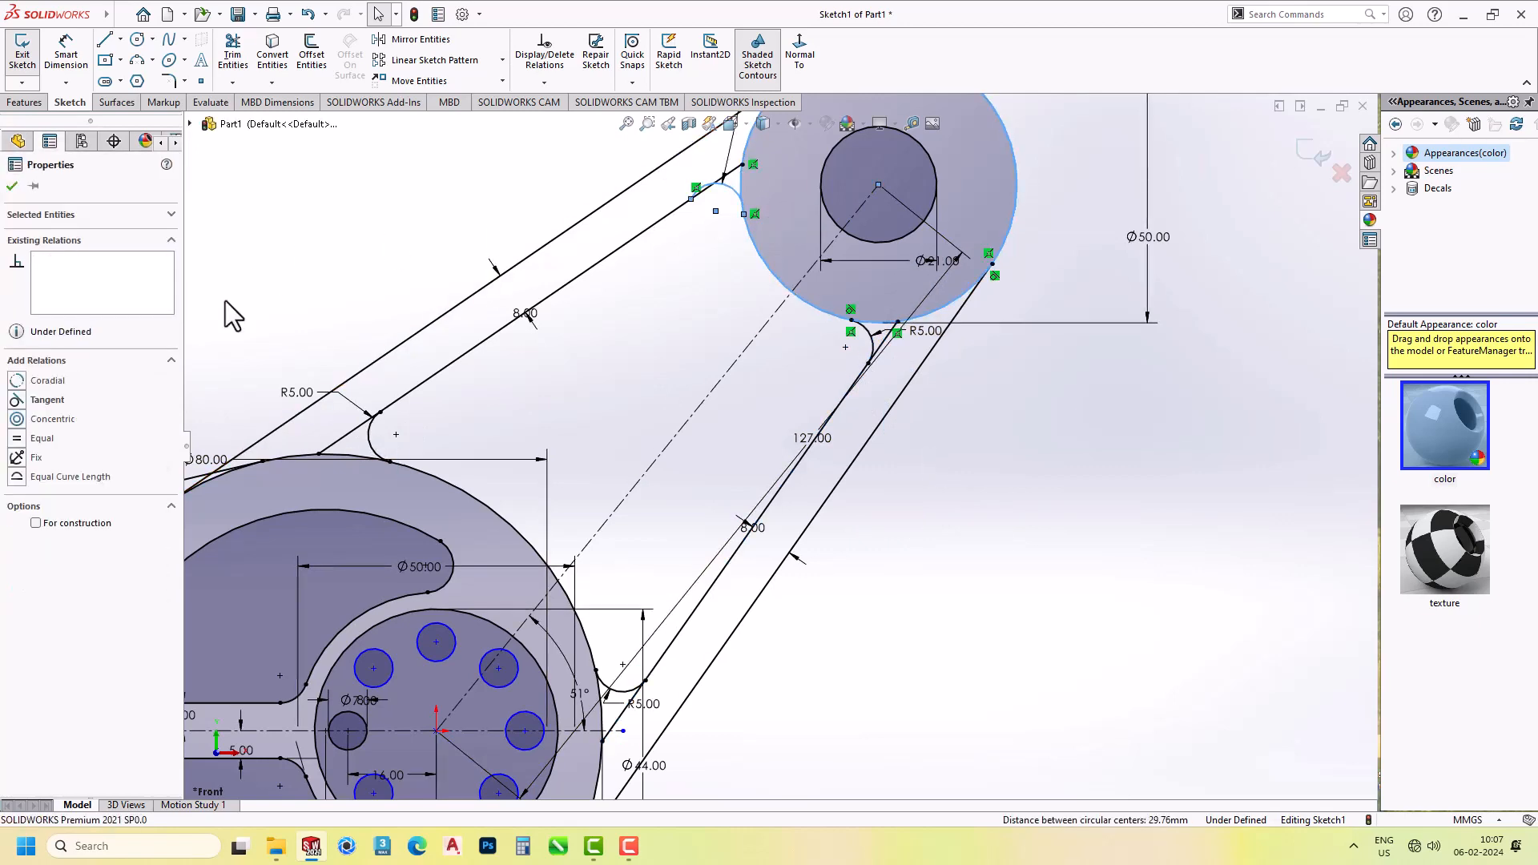
pyautogui.click(542, 165)
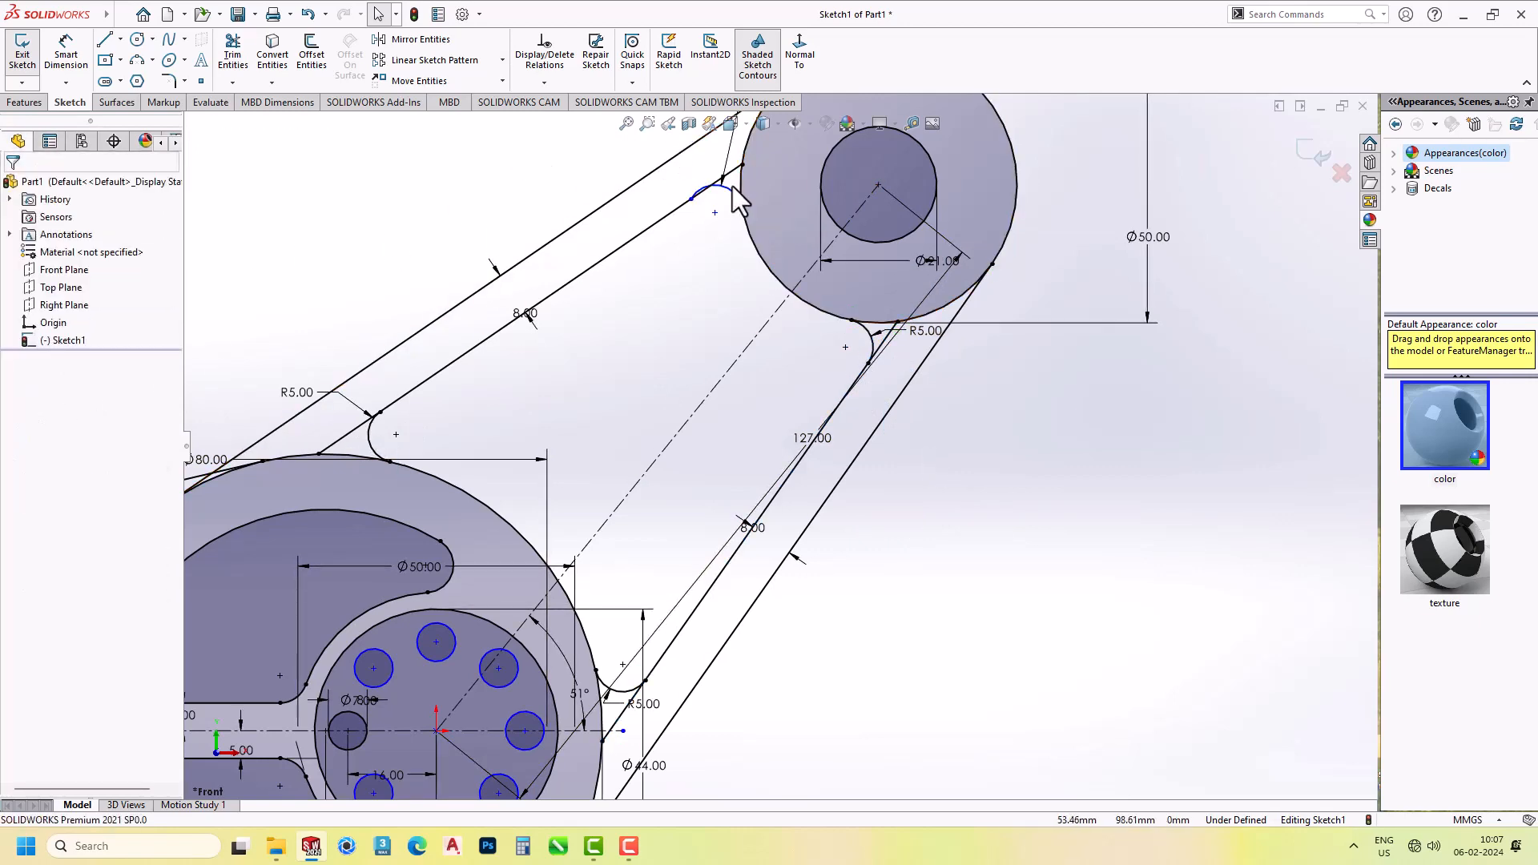
pyautogui.click(731, 195)
pyautogui.keyDown('ctrl'); pyautogui.click(658, 225); pyautogui.keyUp('ctrl')
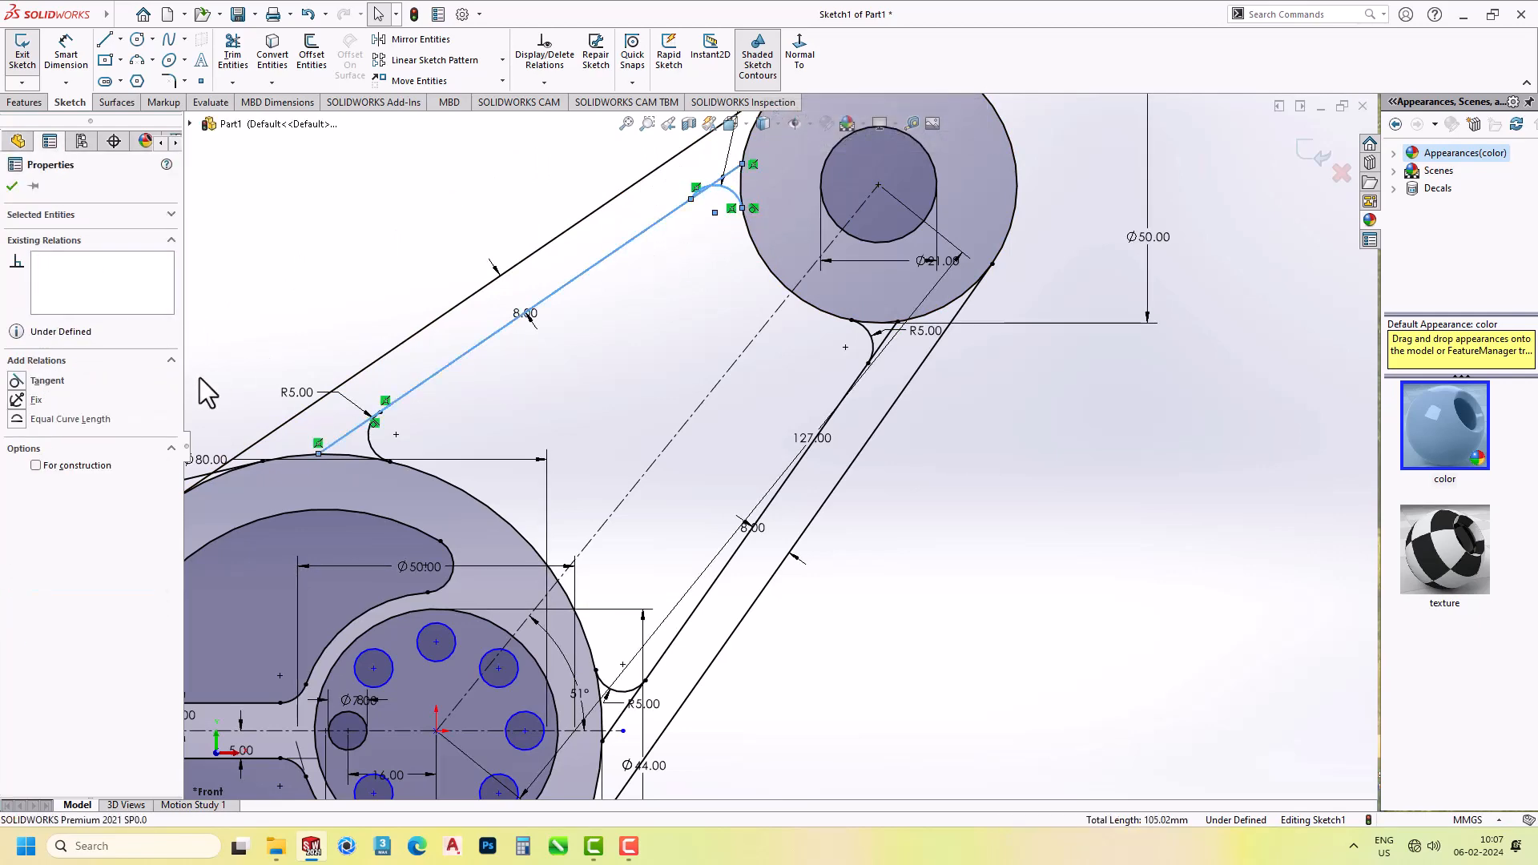
pyautogui.click(50, 386)
pyautogui.click(1017, 488)
# Draw a three-point arc of about 6.4 mm radius between the left arm's upper inner line and the 100 mm circle.
pyautogui.scroll(7, 945, 406)
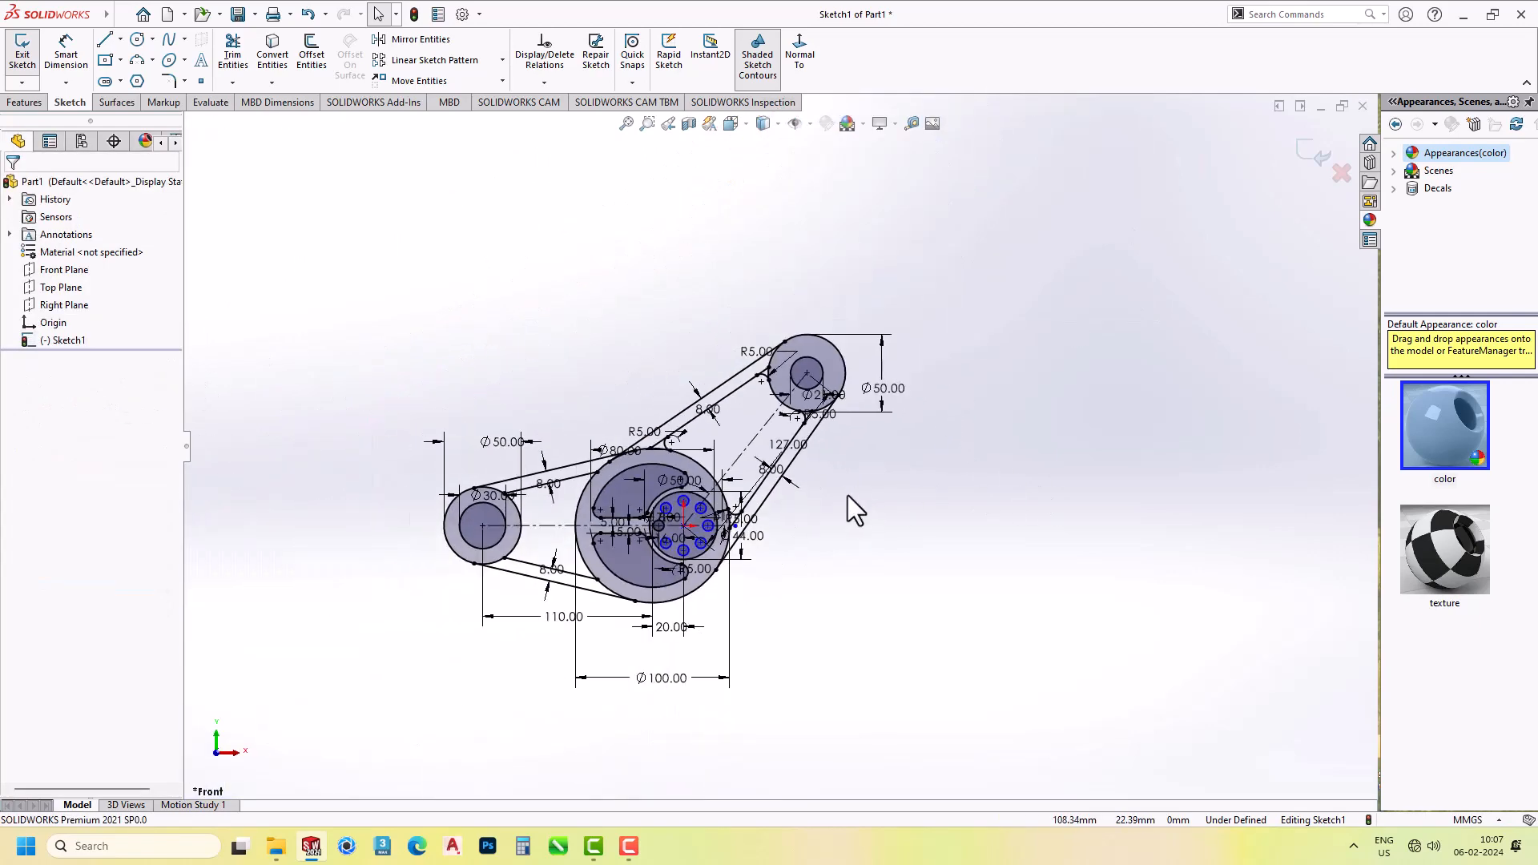
pyautogui.scroll(-3, 681, 570)
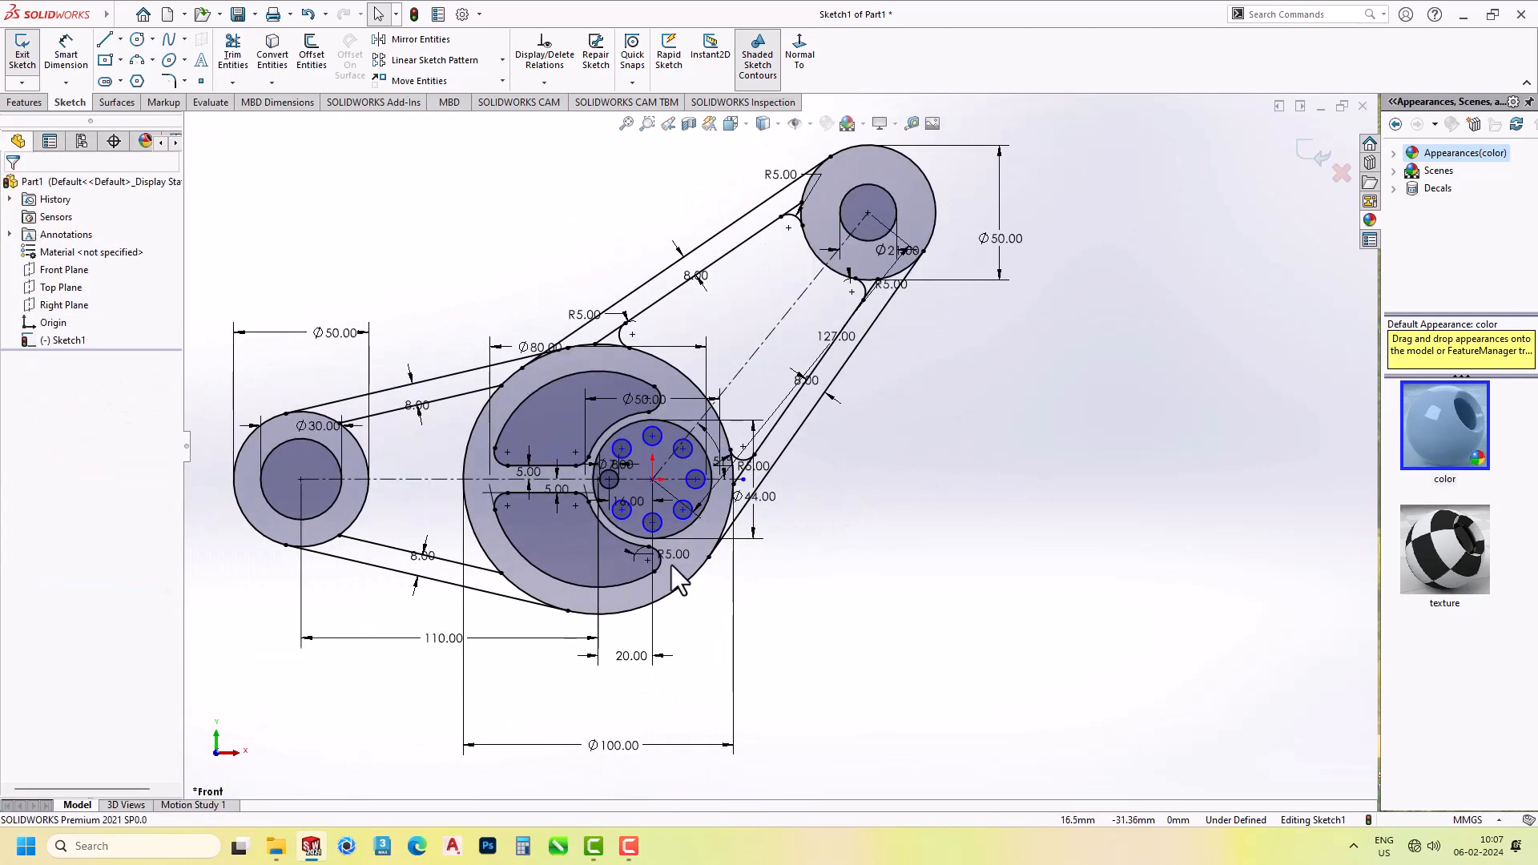
pyautogui.click(136, 60)
pyautogui.scroll(-4, 601, 436)
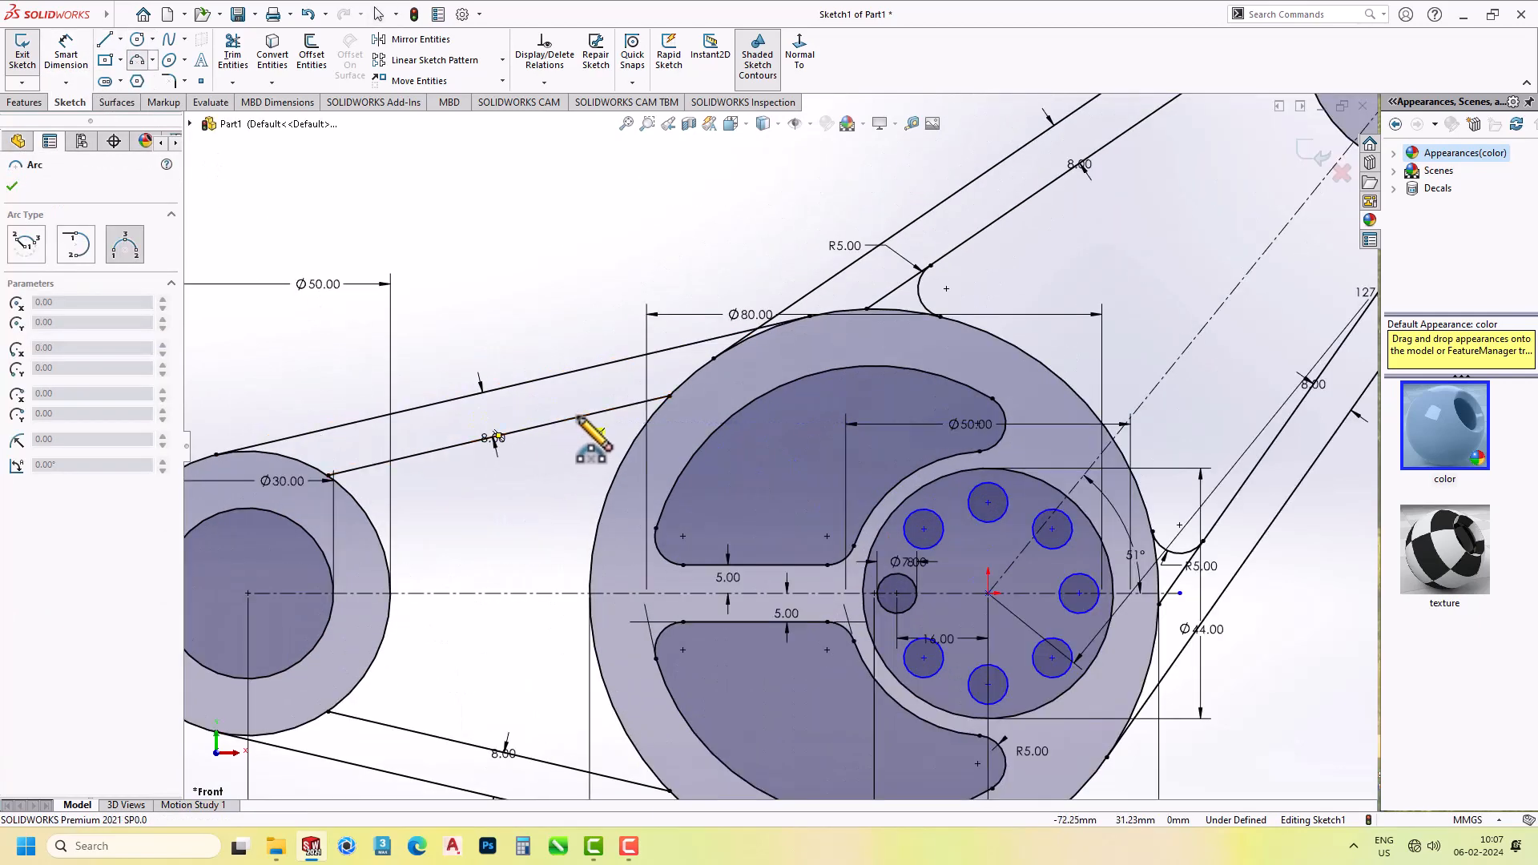
pyautogui.click(577, 416)
pyautogui.click(618, 467)
pyautogui.click(615, 428)
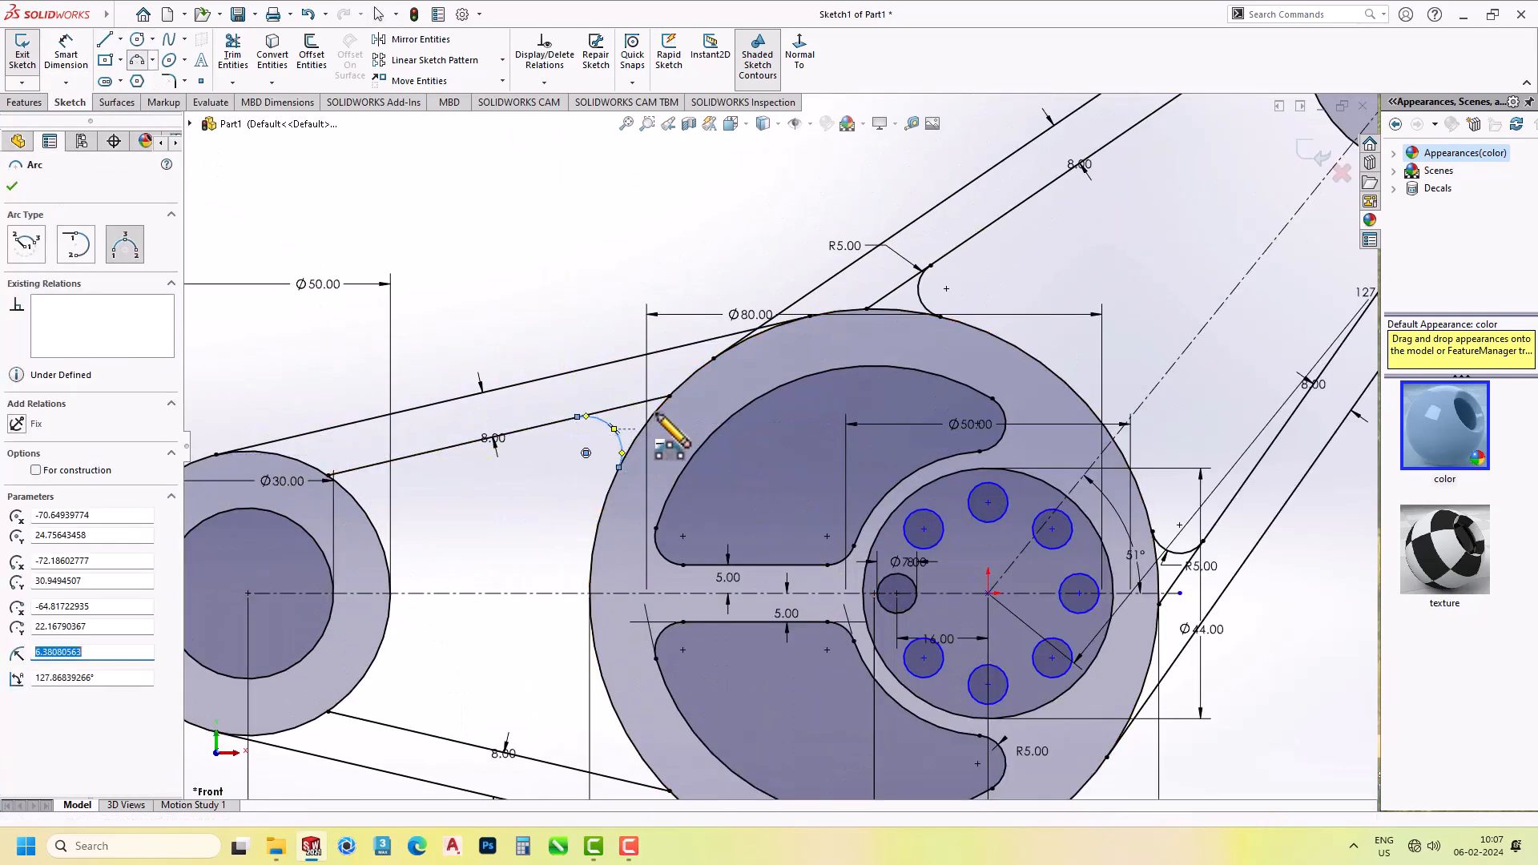
# Draw a three-point arc of about 4.4 mm radius between the 100 mm circle and the left arm's lower inner line.
pyautogui.scroll(3, 636, 617)
pyautogui.scroll(-3, 772, 628)
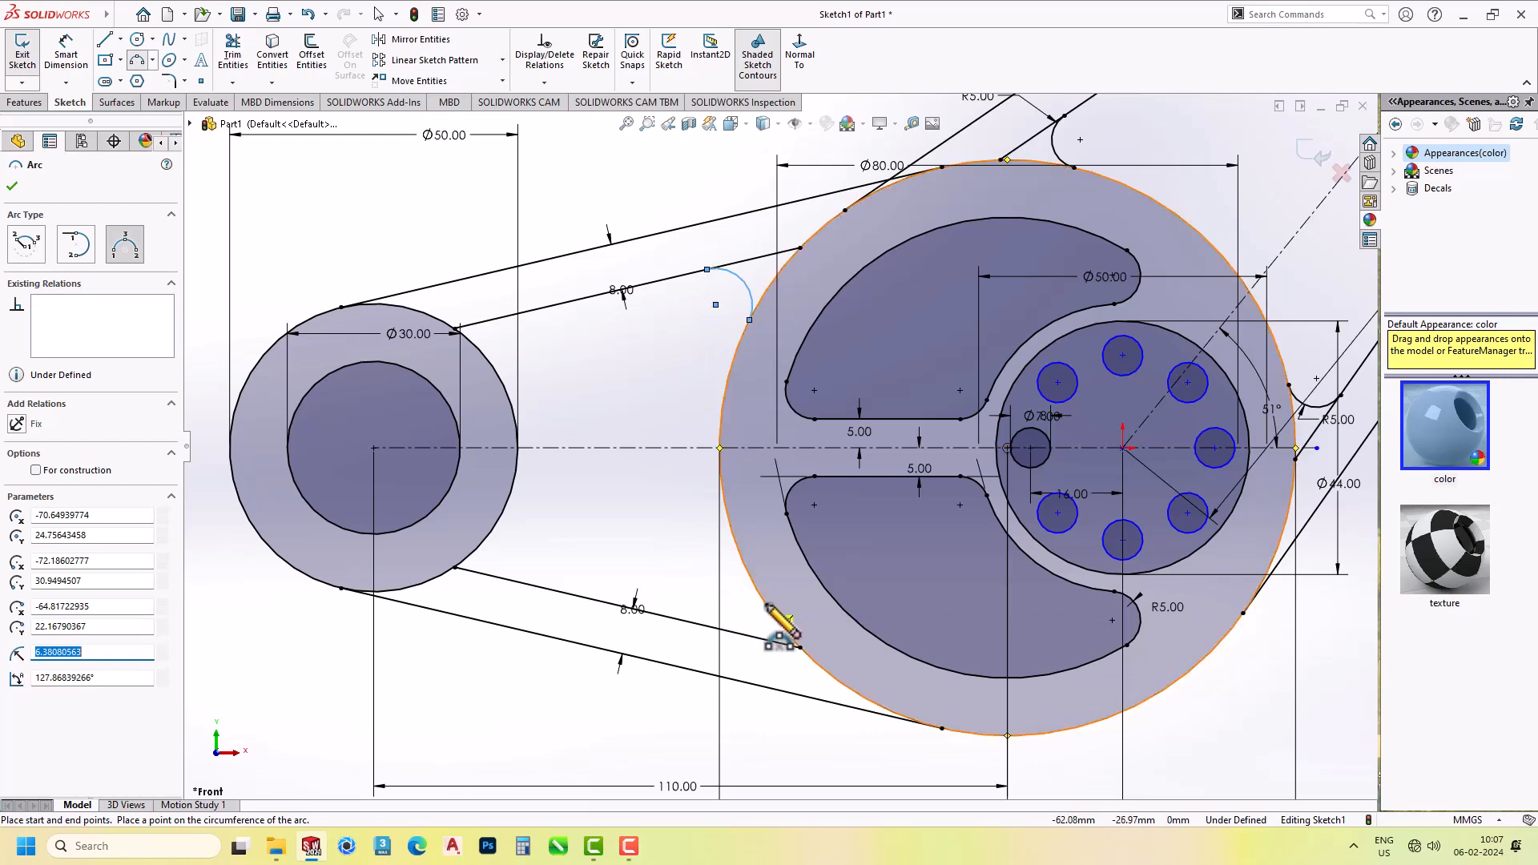
pyautogui.click(767, 607)
pyautogui.click(758, 638)
pyautogui.click(771, 622)
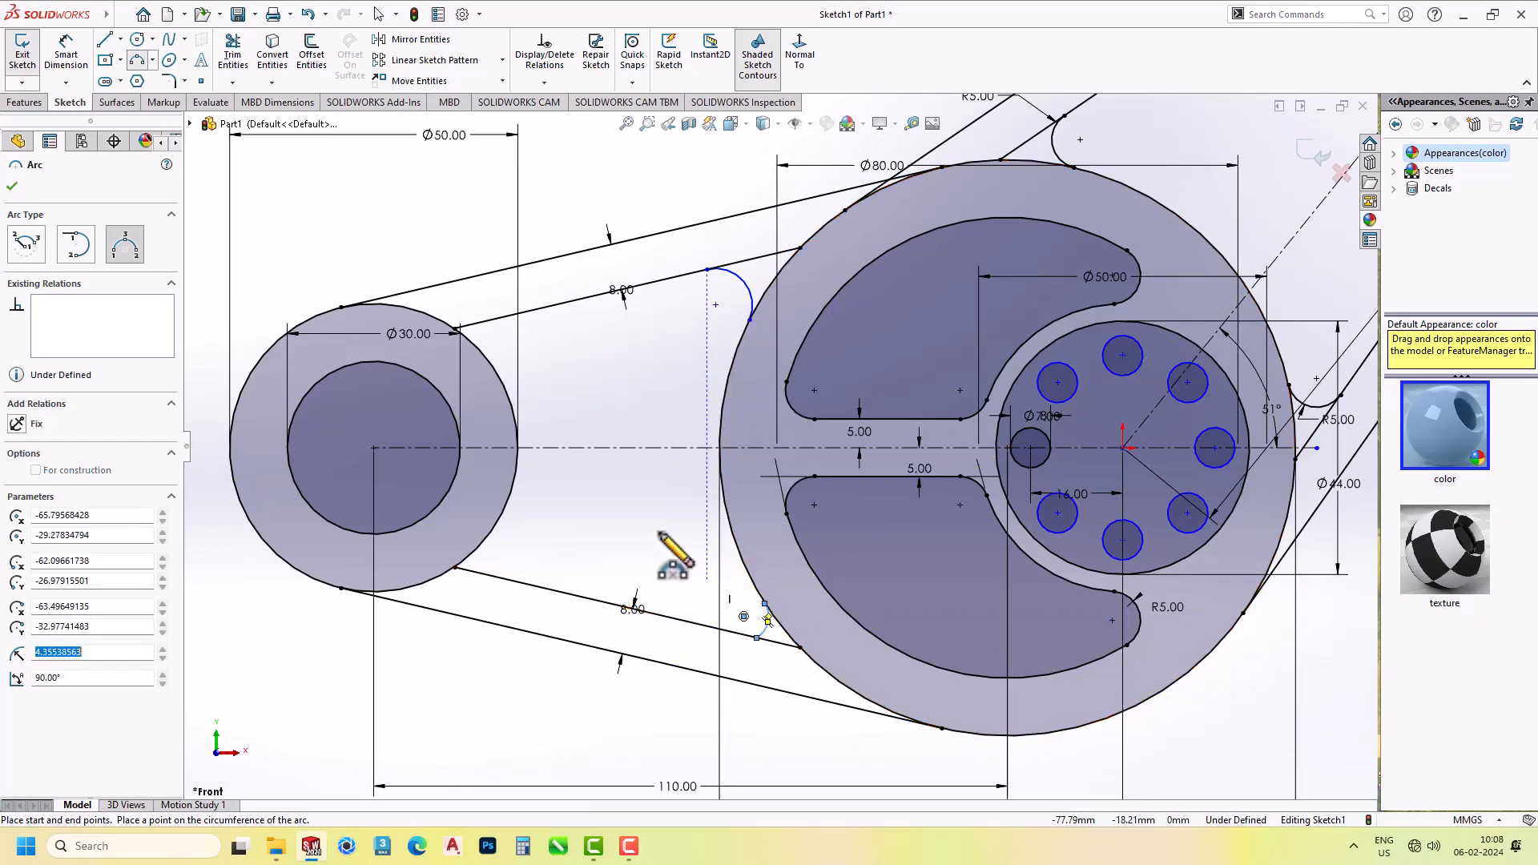
# Draw three-point arcs of about 4.2 mm and 5.5 mm radius joining the left 50 mm circle to the arm's upper and lower inner lines.
pyautogui.click(490, 322)
pyautogui.click(482, 353)
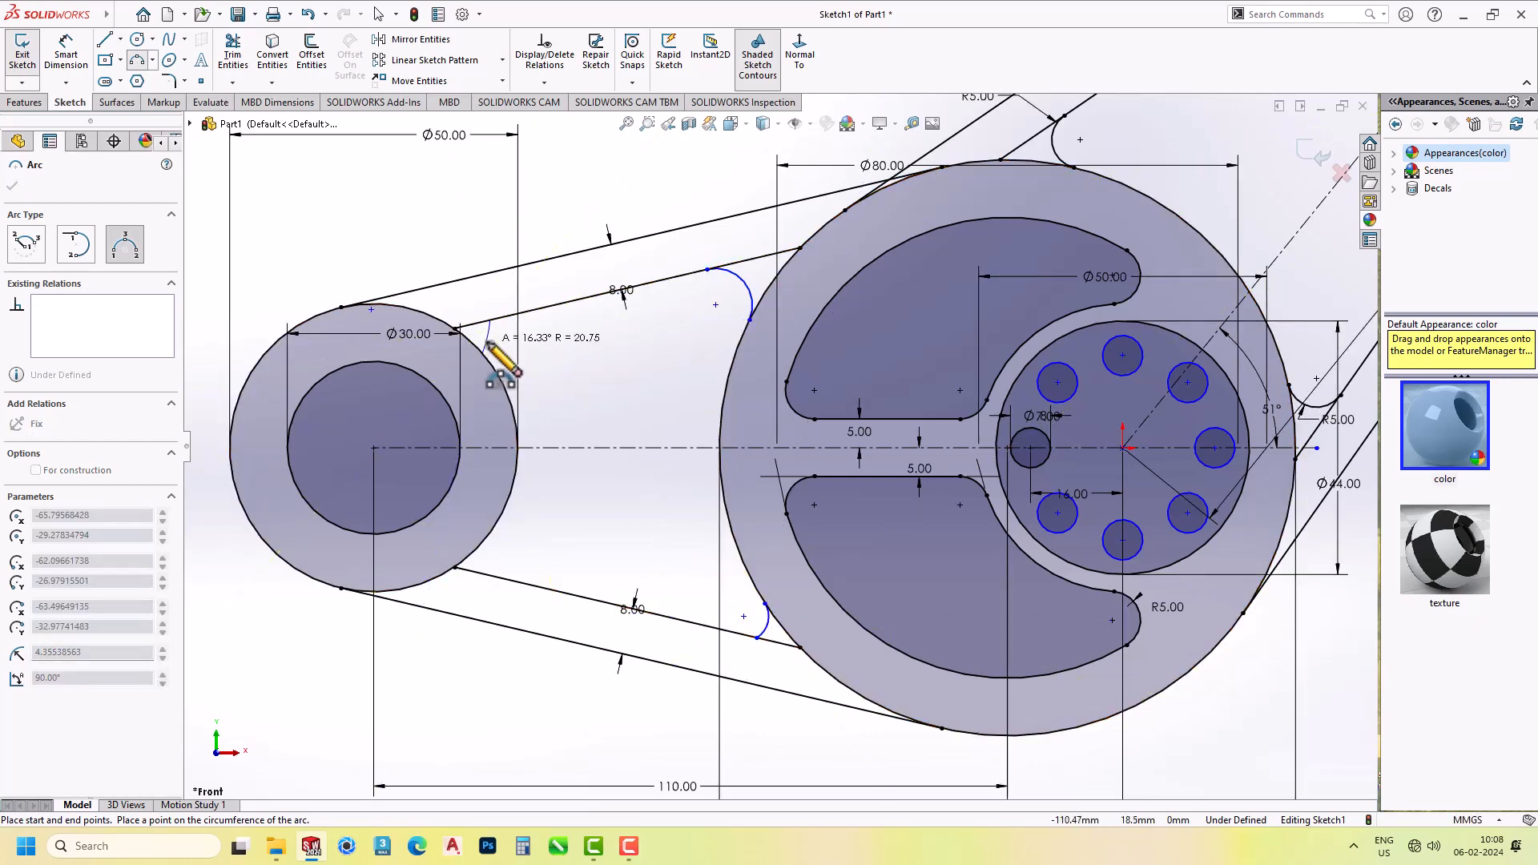
pyautogui.click(483, 341)
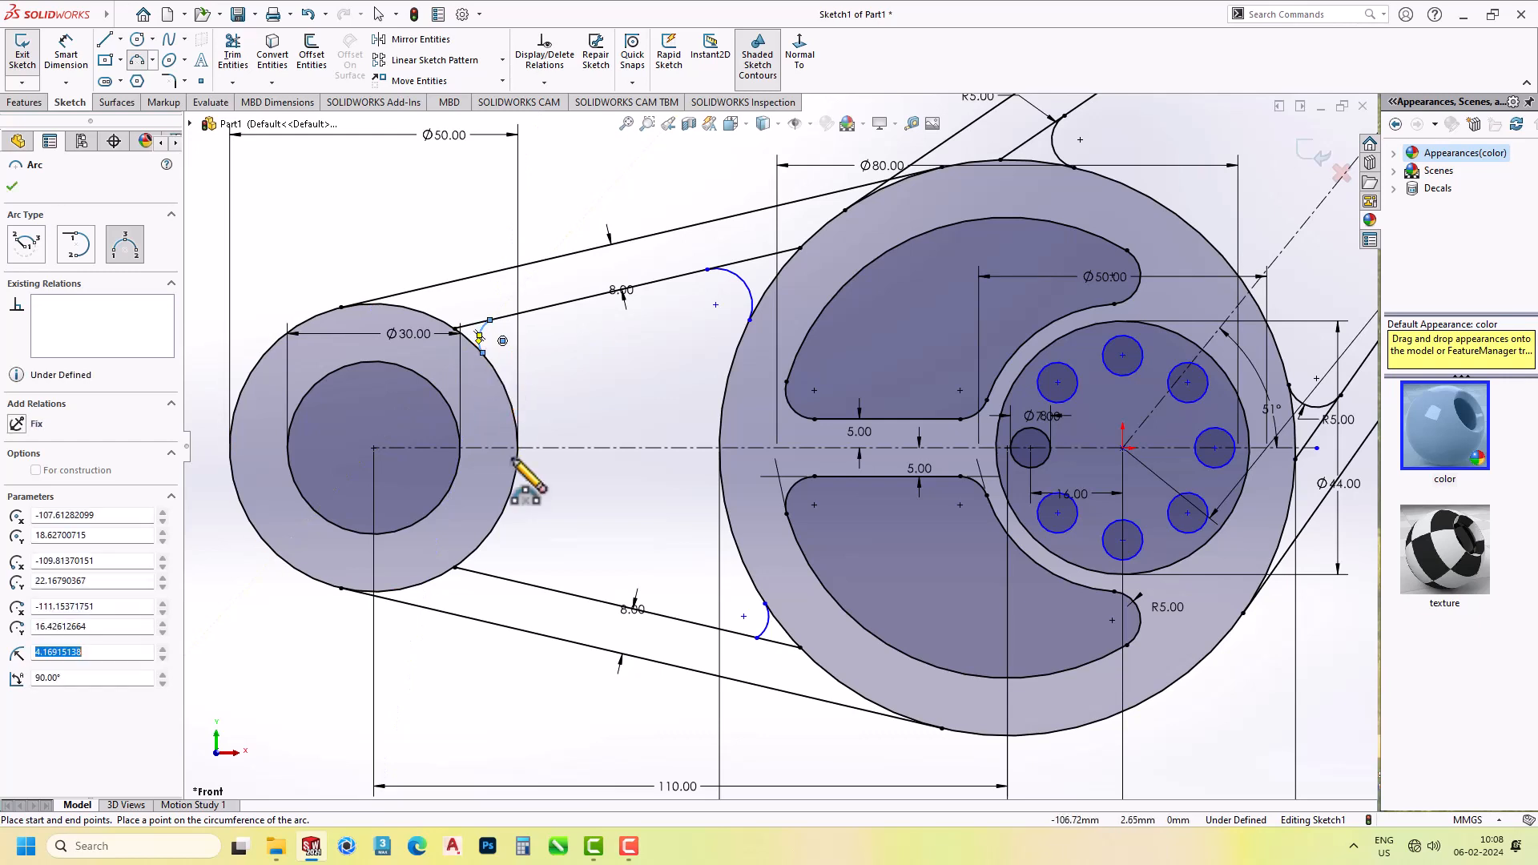
pyautogui.click(490, 532)
pyautogui.click(455, 567)
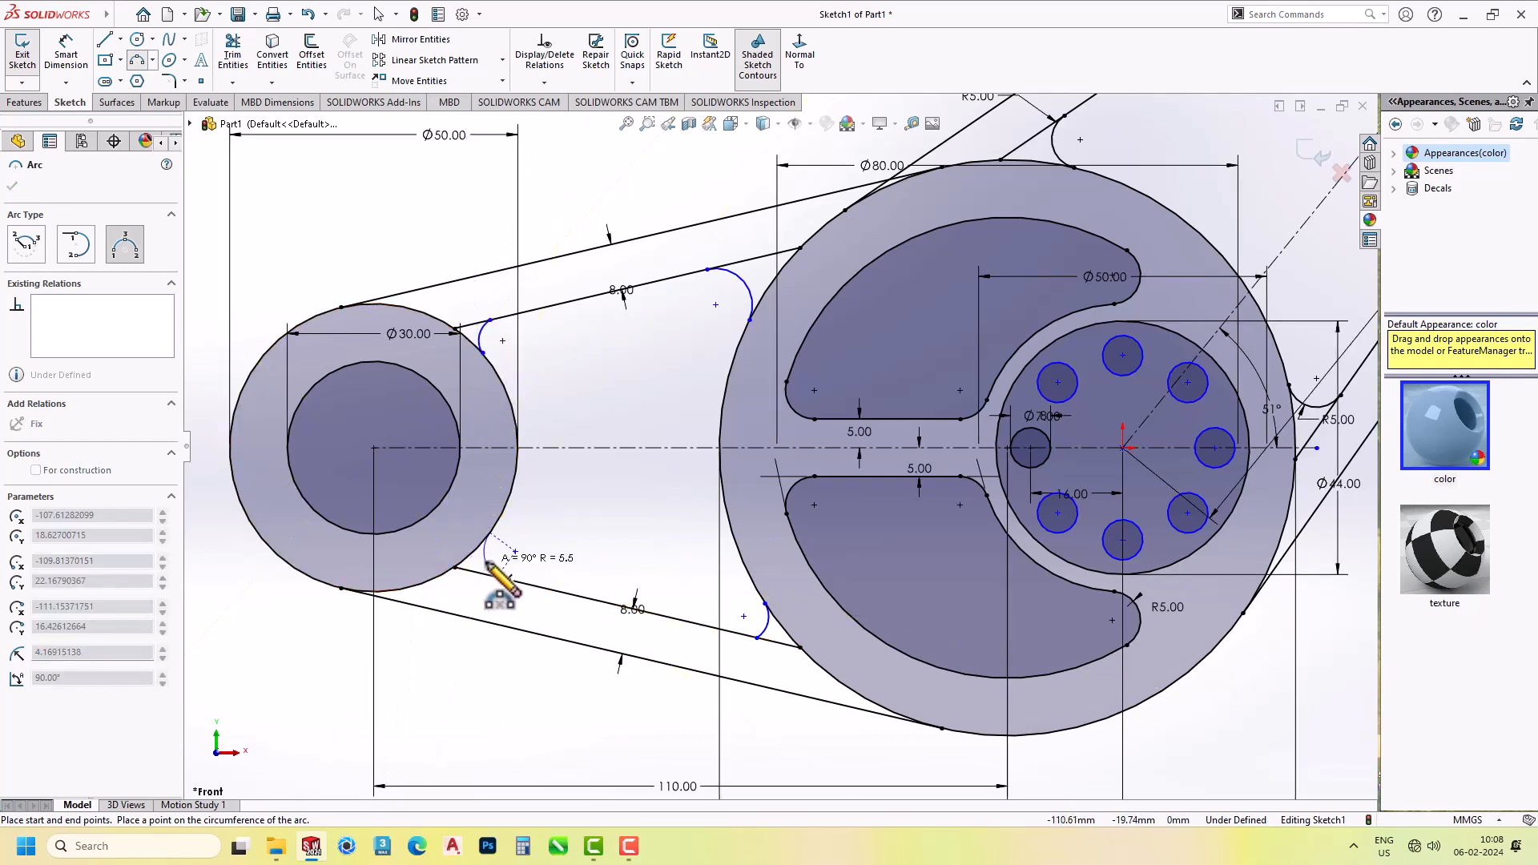
pyautogui.click(486, 561)
pyautogui.press('Escape')
# Make the arc at the left 50 mm circle's upper right tangent to the left arm's upper inner line and to that circle.
pyautogui.click(490, 331)
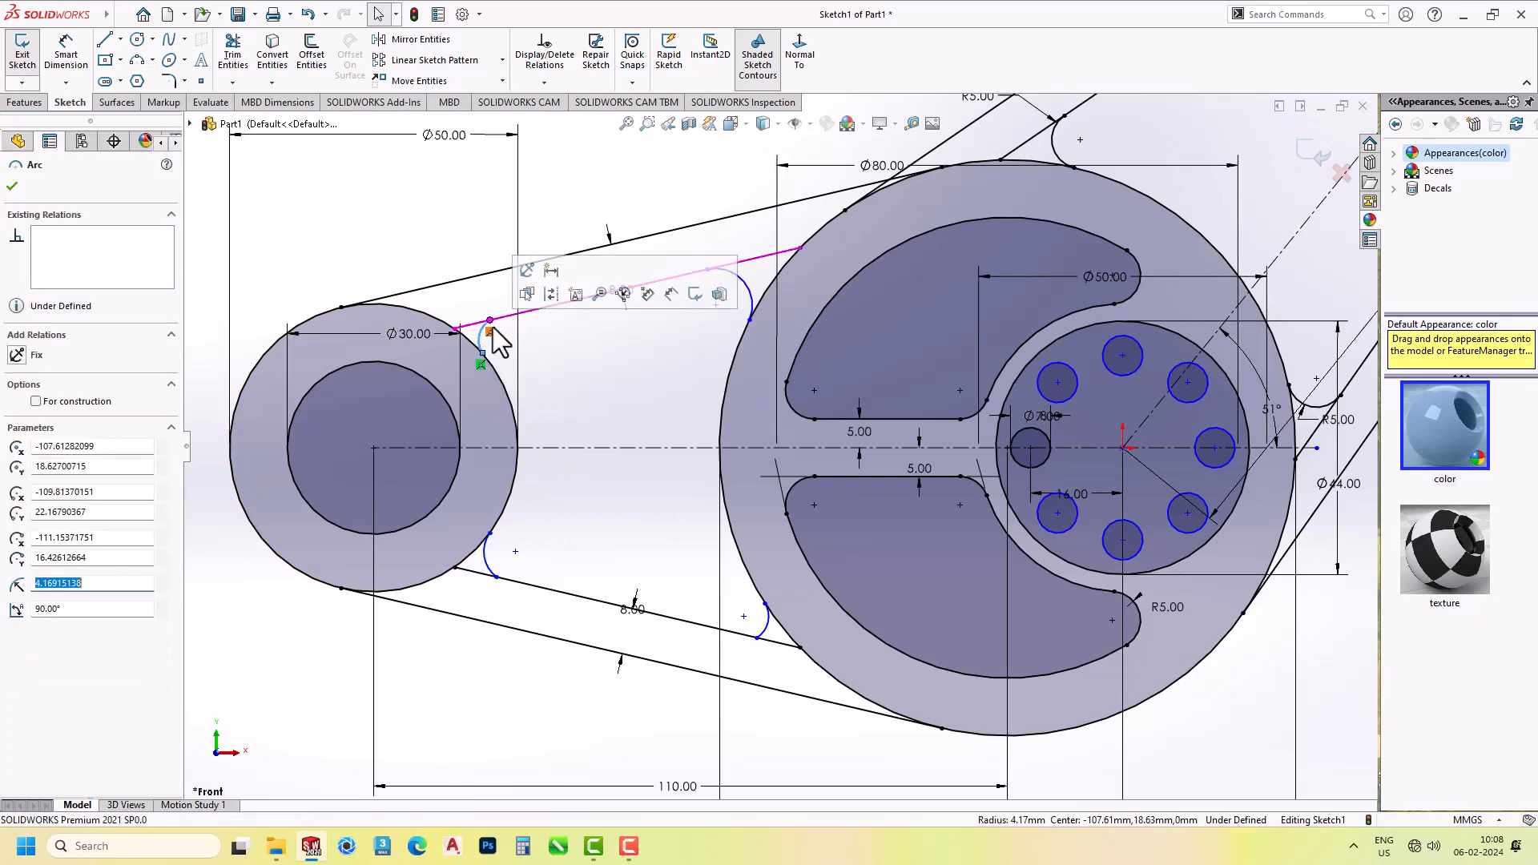
pyautogui.keyDown('ctrl'); pyautogui.click(517, 315); pyautogui.keyUp('ctrl')
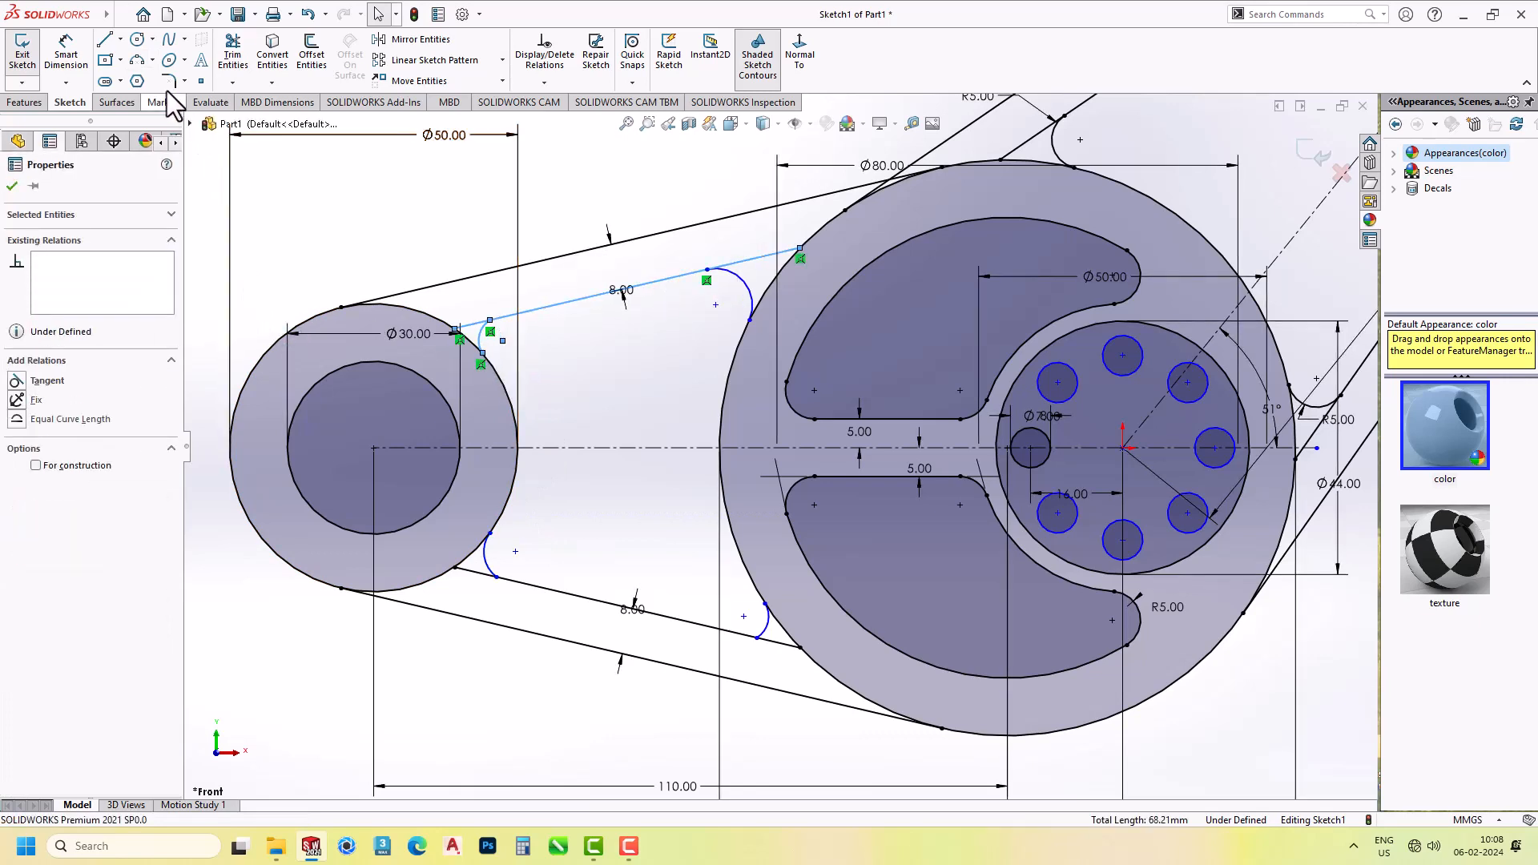
pyautogui.click(48, 382)
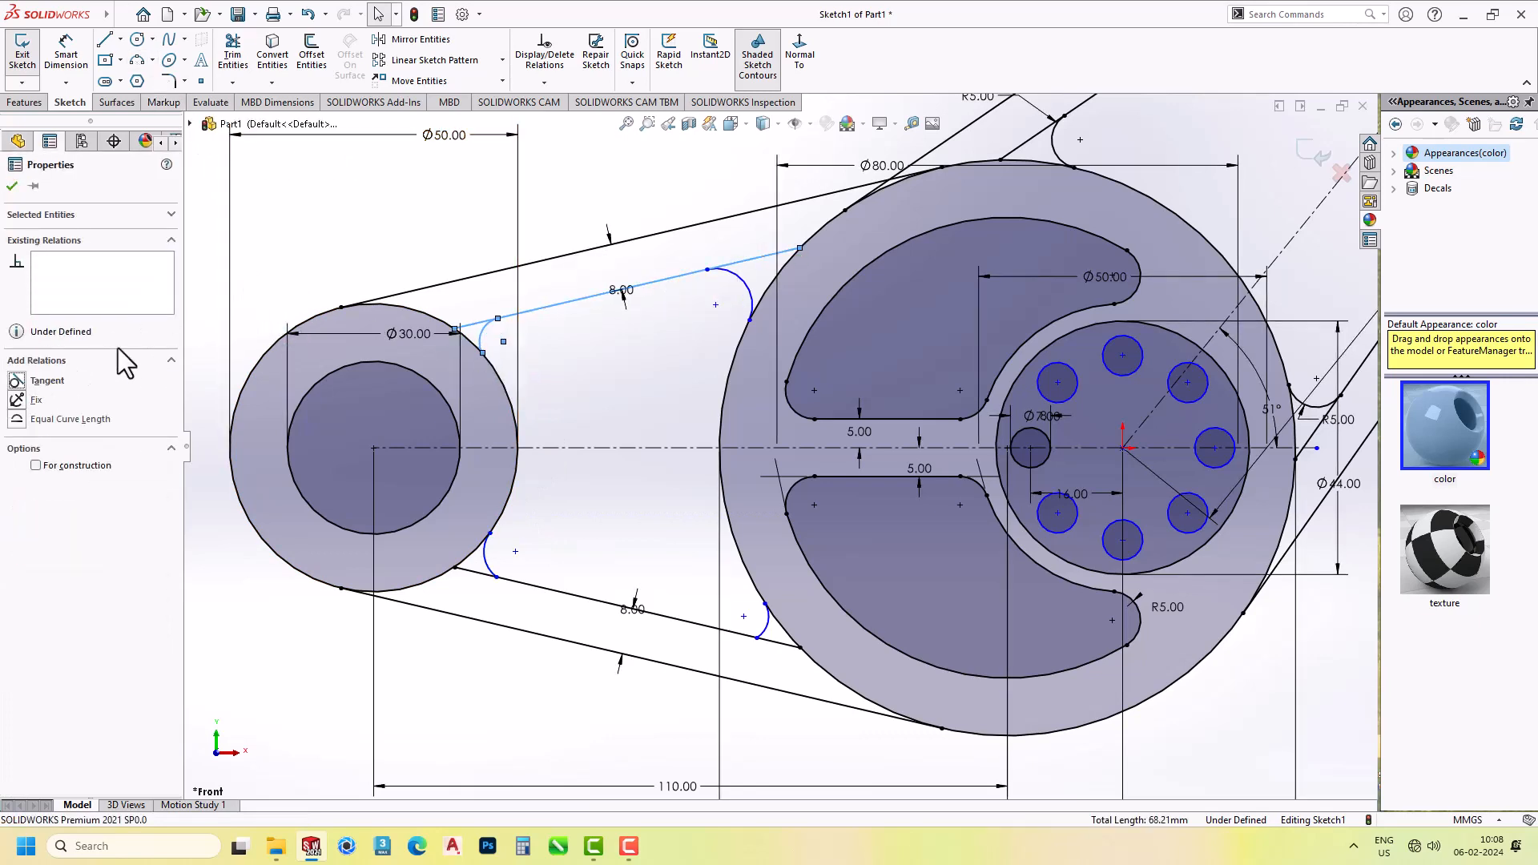
pyautogui.click(376, 224)
pyautogui.click(480, 336)
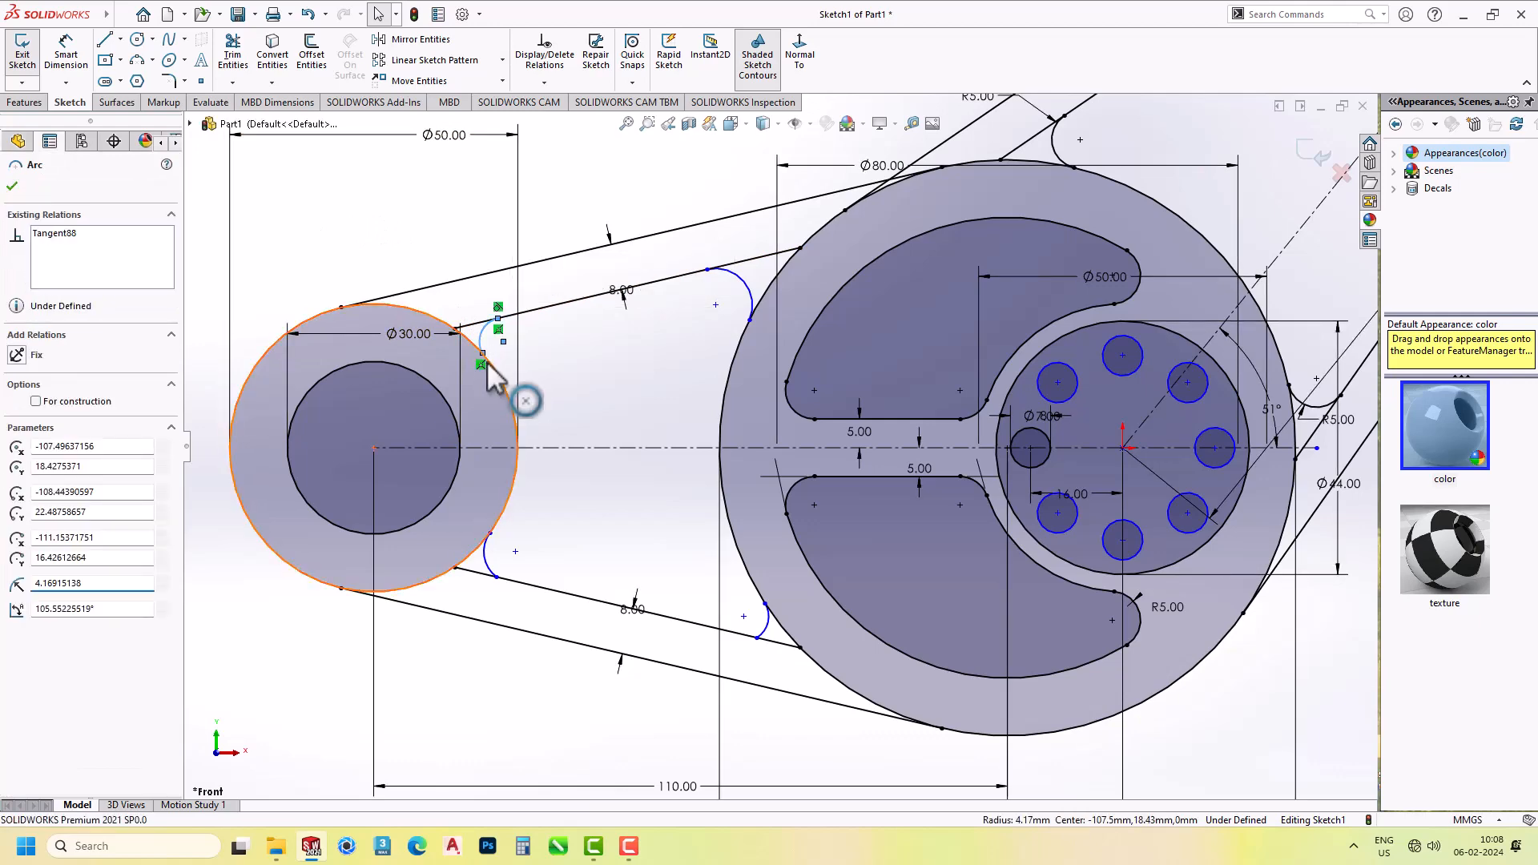
pyautogui.keyDown('ctrl'); pyautogui.click(242, 494); pyautogui.keyUp('ctrl')
pyautogui.click(42, 399)
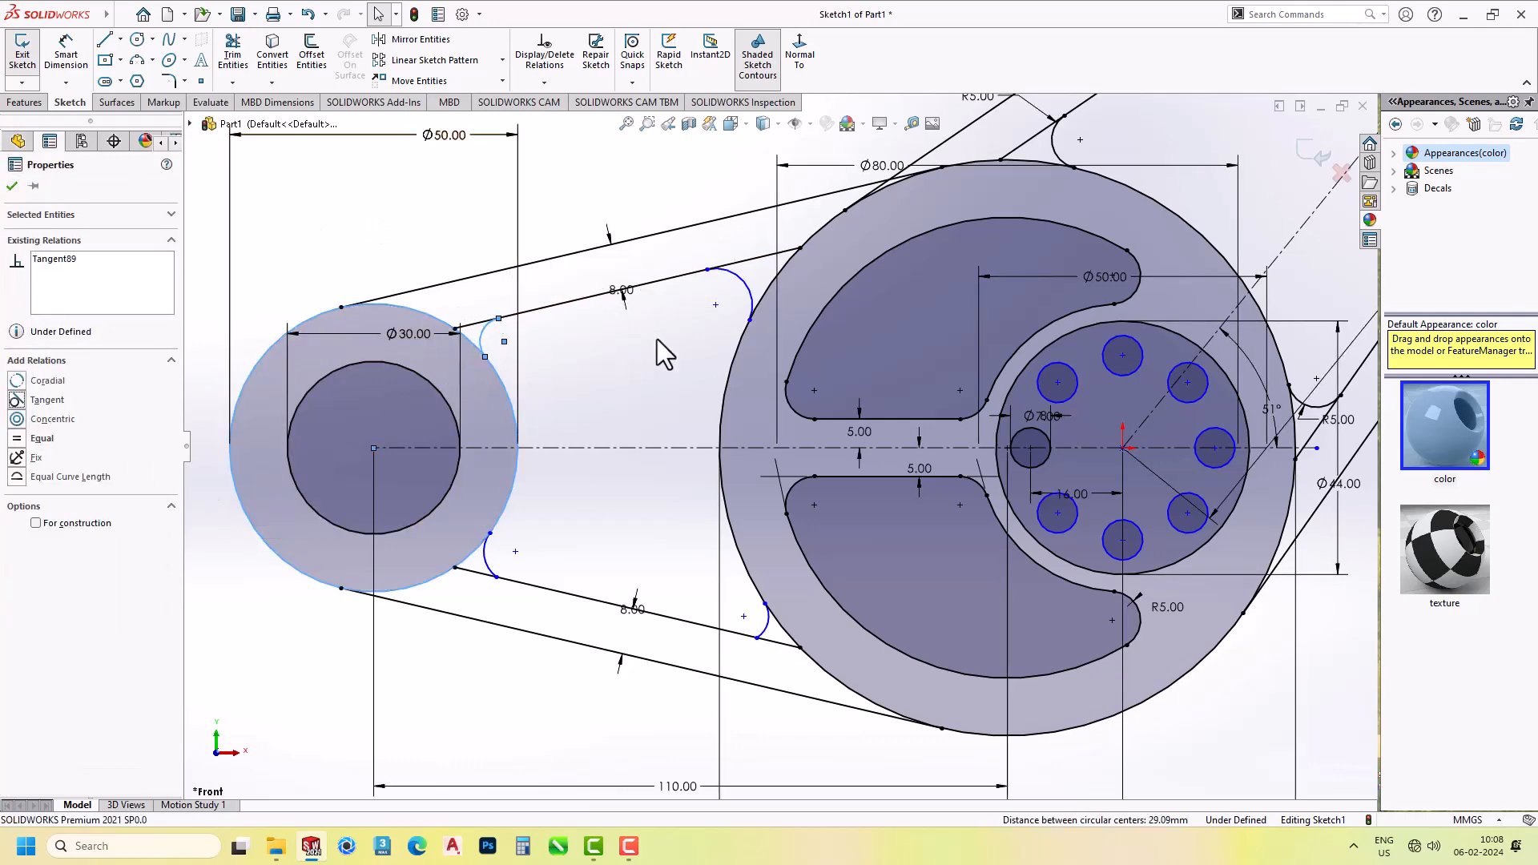
# Make the upper arc beside the 100 mm circle tangent to the left arm's upper inner line and to the circle.
pyautogui.scroll(2, 679, 334)
pyautogui.click(310, 362)
pyautogui.click(705, 329)
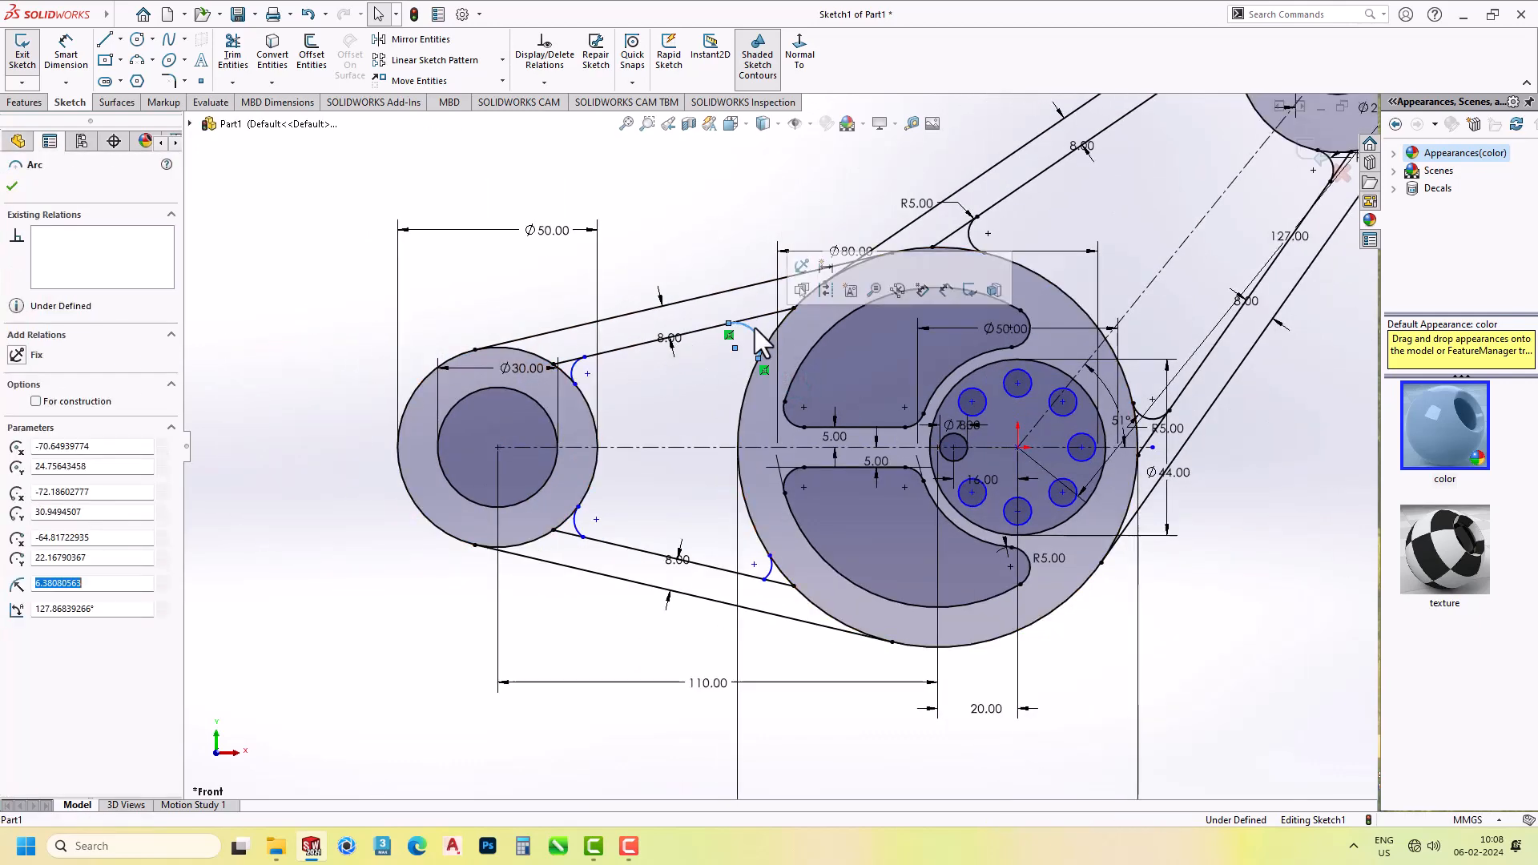
pyautogui.keyDown('ctrl'); pyautogui.click(755, 340); pyautogui.keyUp('ctrl')
pyautogui.click(50, 382)
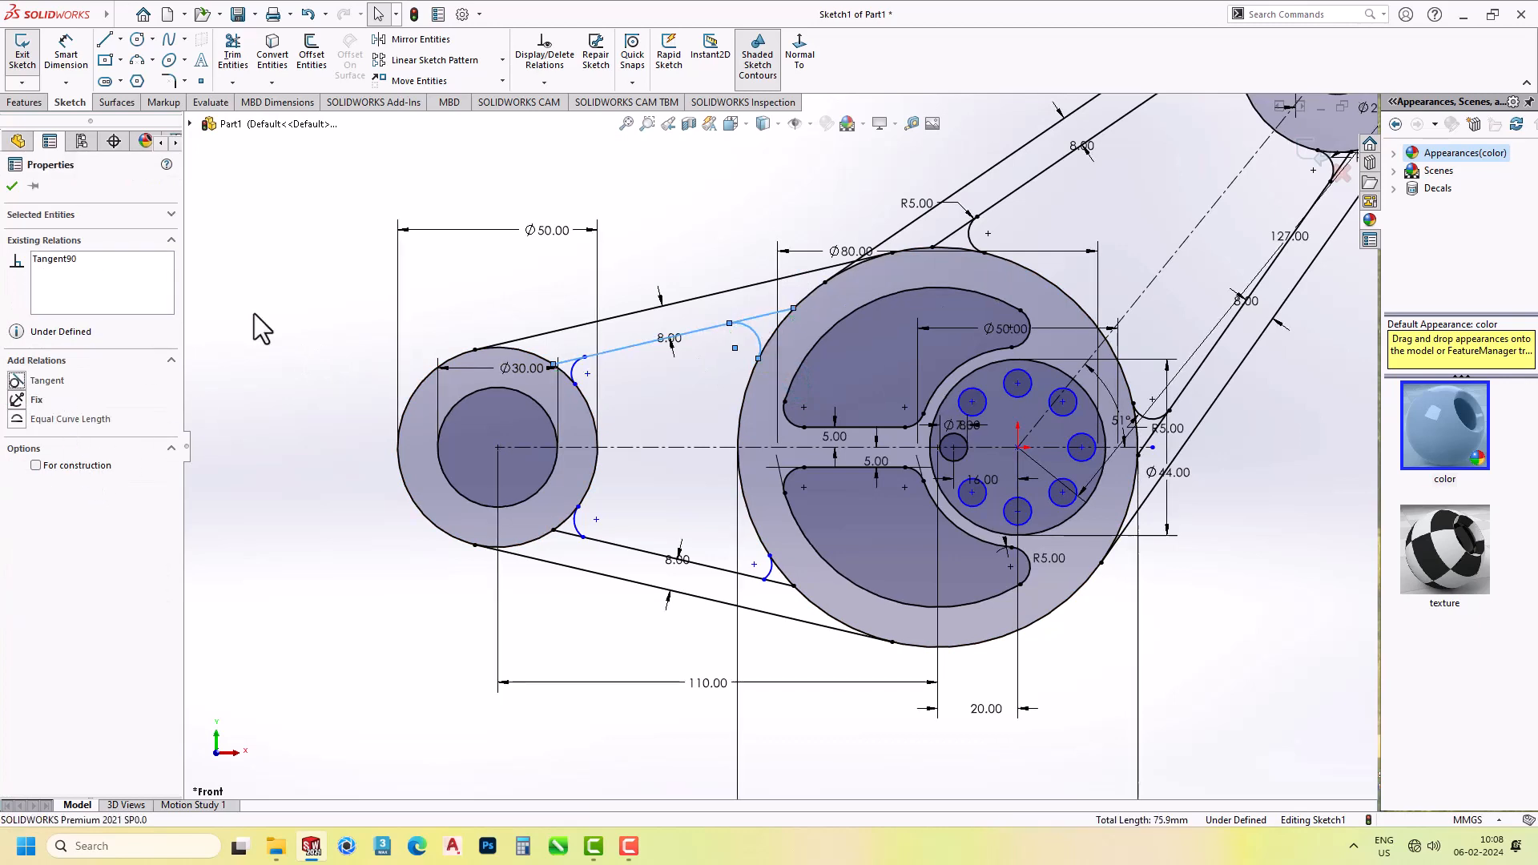
pyautogui.click(304, 289)
pyautogui.click(753, 338)
pyautogui.keyDown('ctrl'); pyautogui.click(751, 384); pyautogui.keyUp('ctrl')
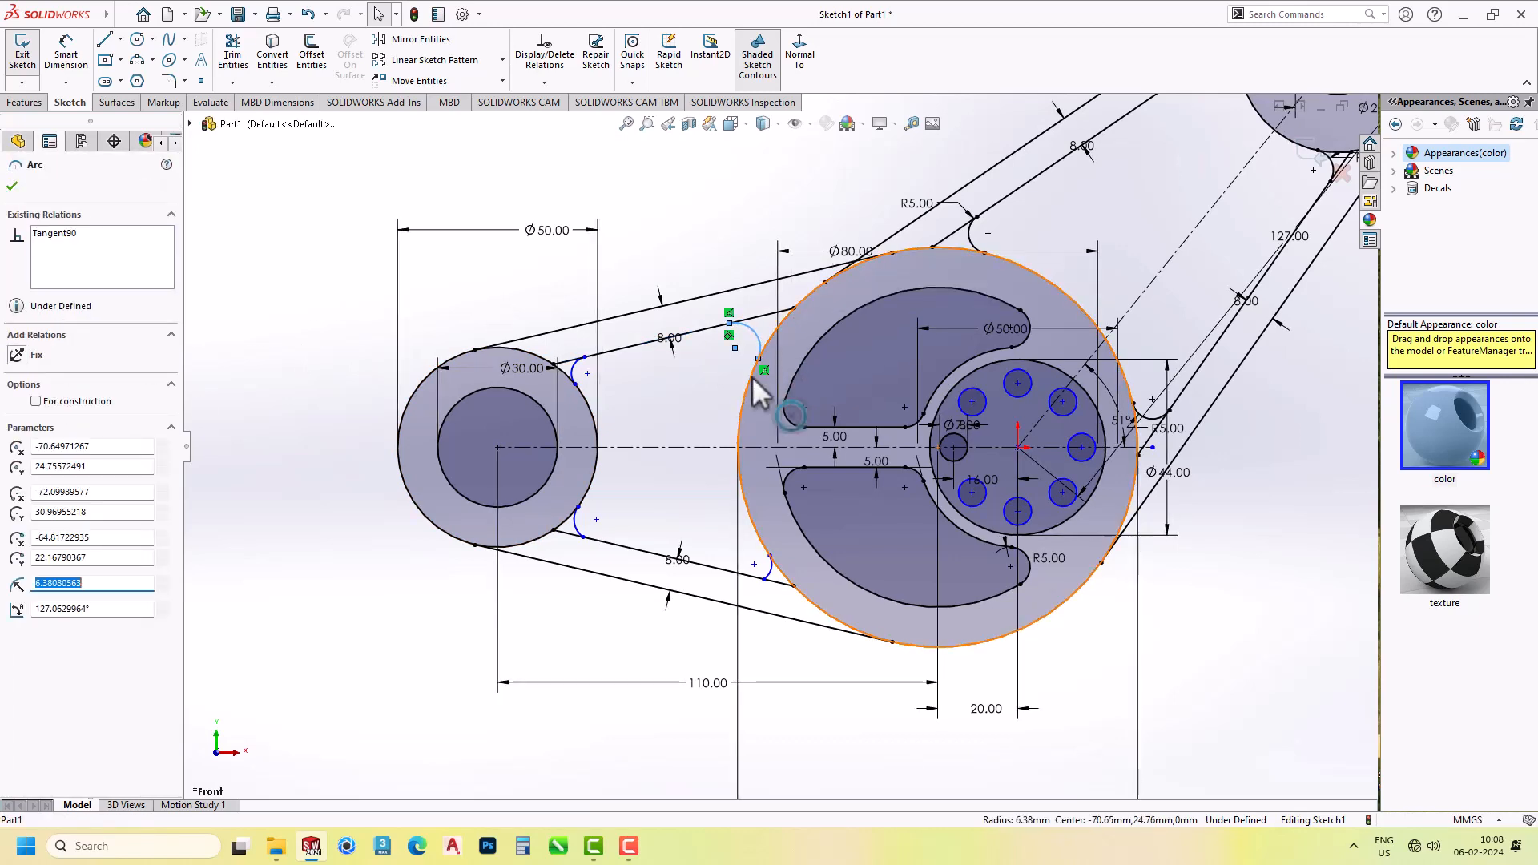
pyautogui.click(56, 400)
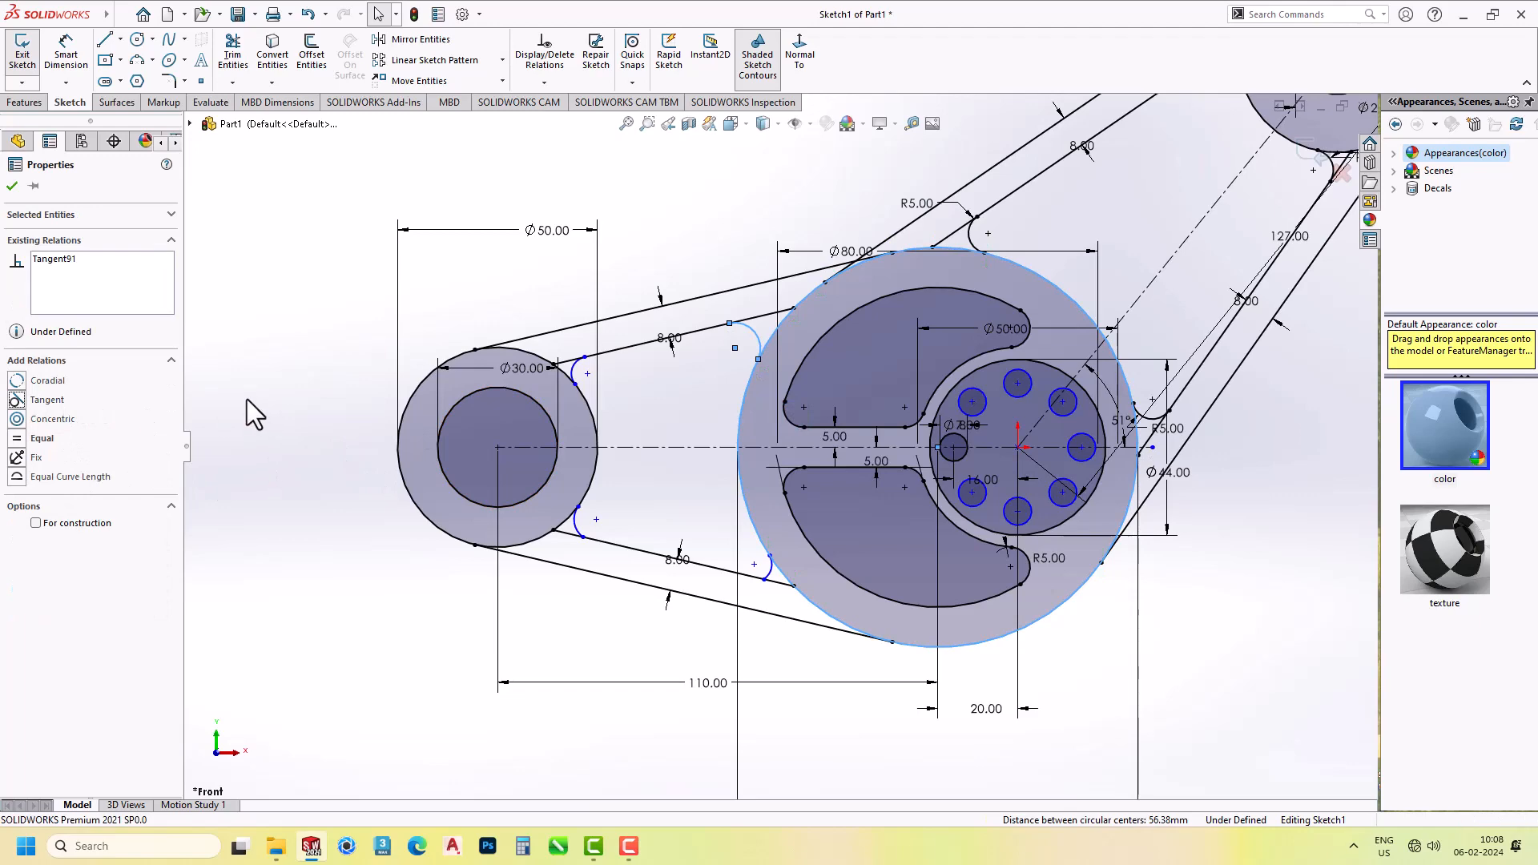
pyautogui.click(255, 414)
# Make the lower arc beside the 100 mm circle tangent to the circle and to the left arm's lower inner line.
pyautogui.click(813, 607)
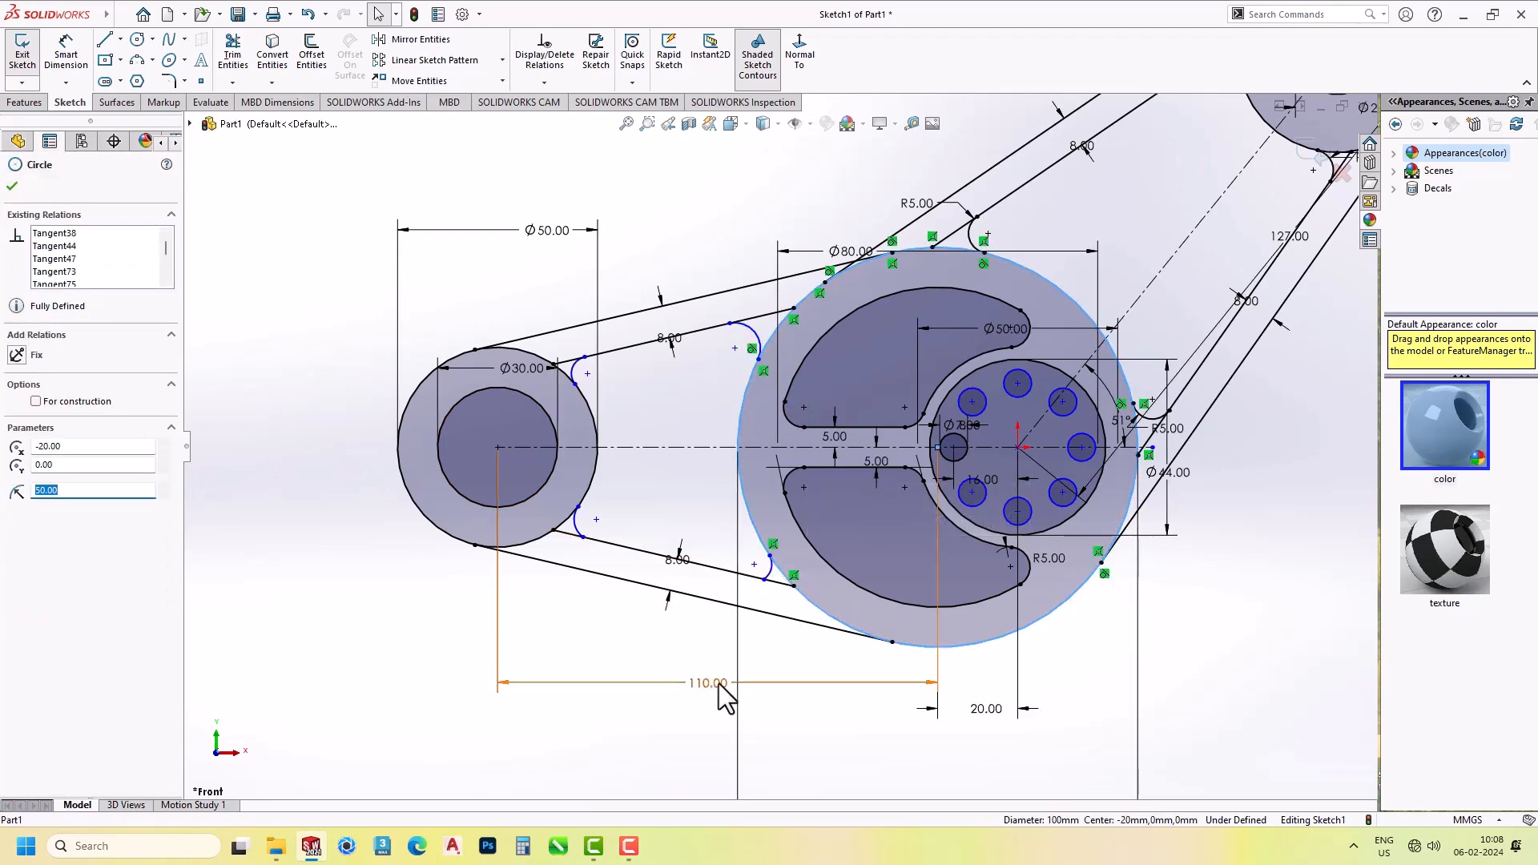
pyautogui.click(790, 646)
pyautogui.scroll(-3, 790, 629)
pyautogui.click(771, 570)
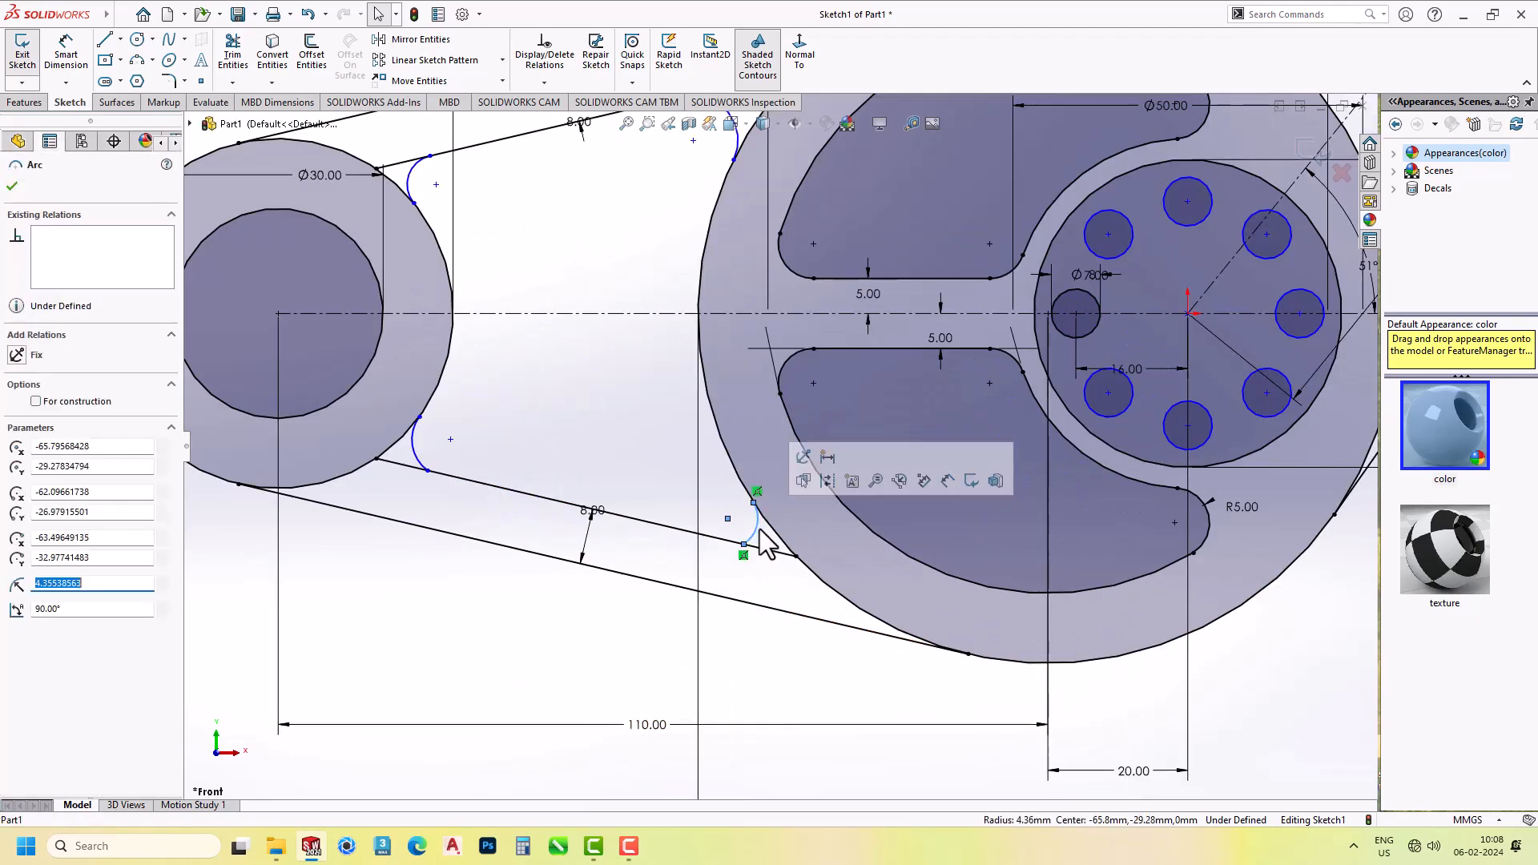
pyautogui.keyDown('ctrl'); pyautogui.click(805, 565); pyautogui.keyUp('ctrl')
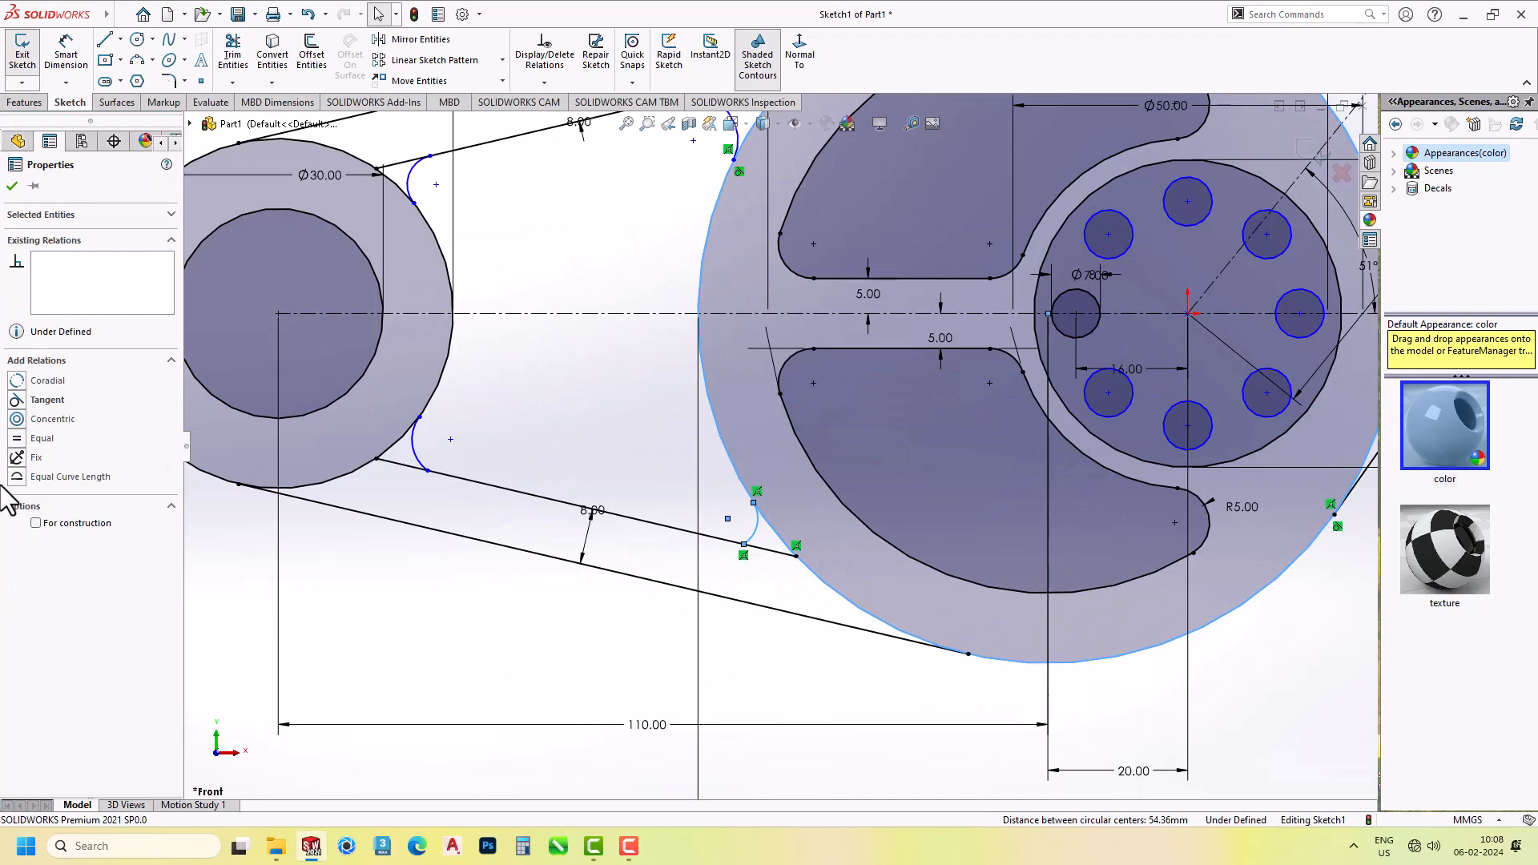
pyautogui.click(37, 400)
pyautogui.scroll(3, 824, 533)
pyautogui.click(825, 653)
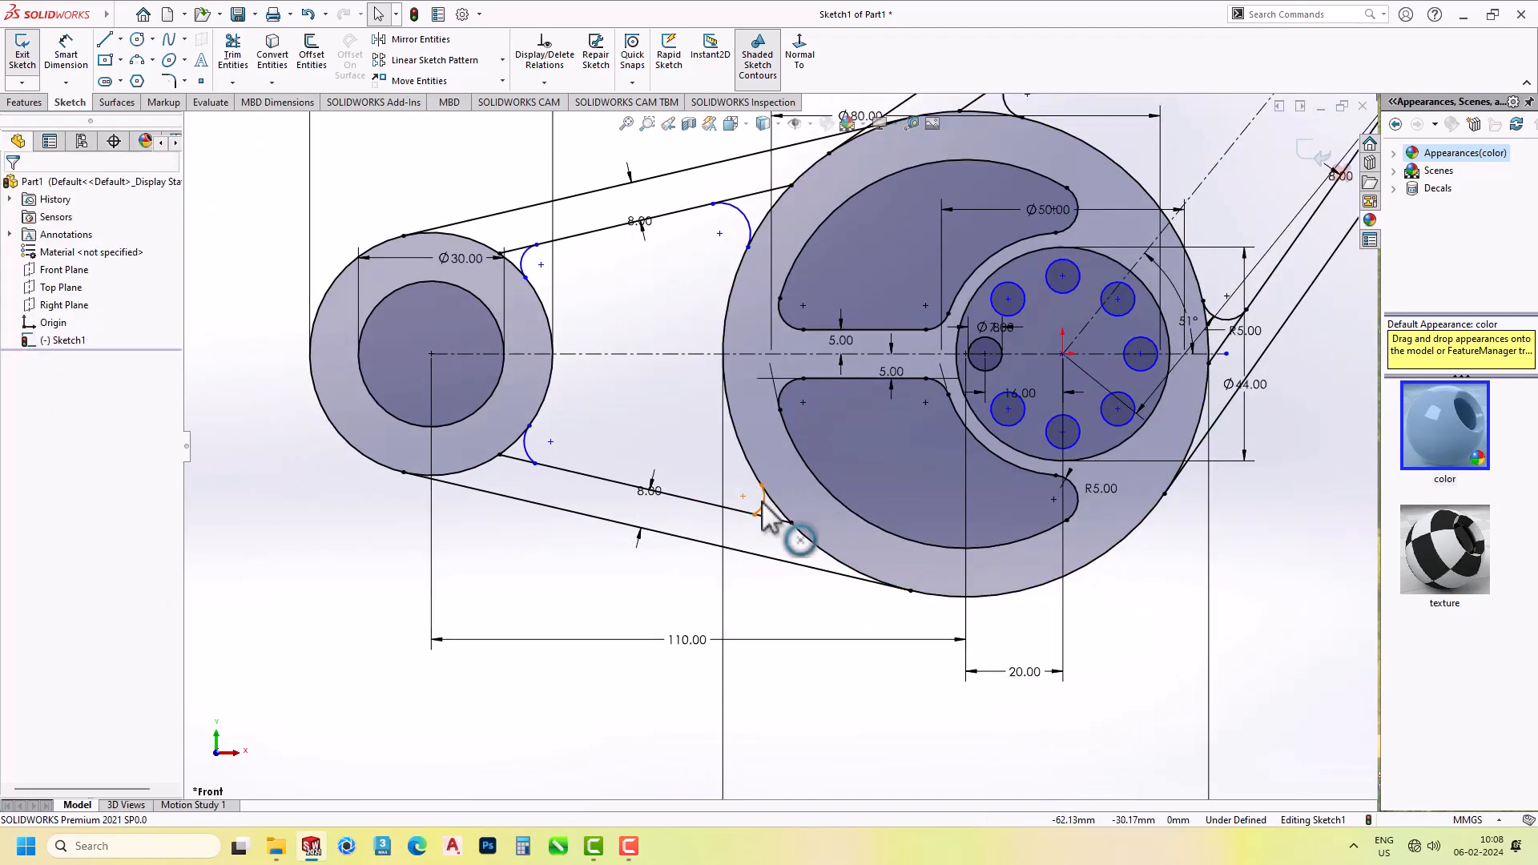
pyautogui.click(761, 502)
pyautogui.keyDown('ctrl'); pyautogui.click(744, 511); pyautogui.keyUp('ctrl')
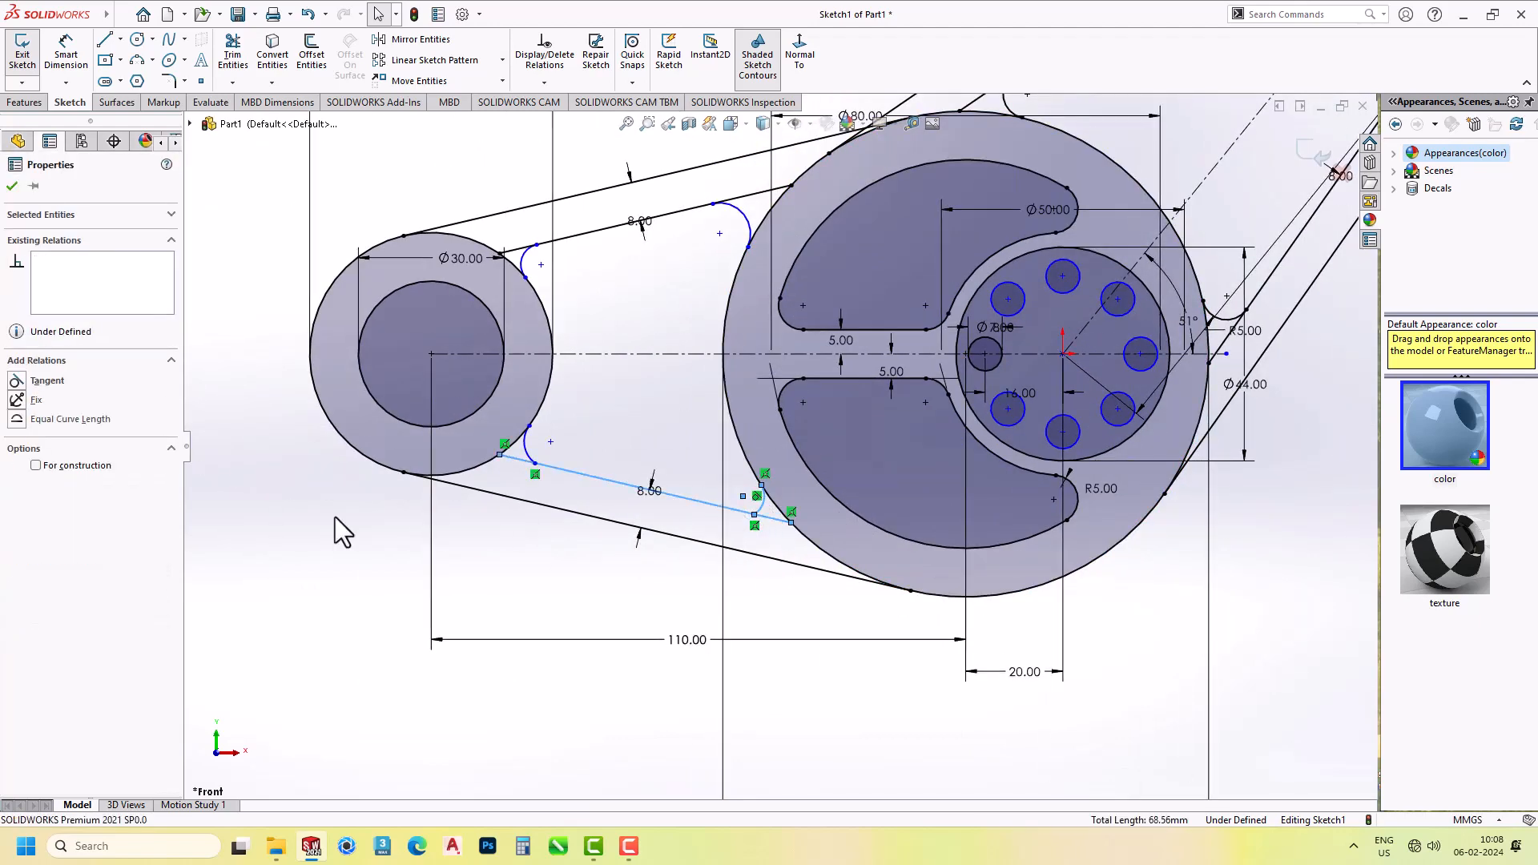
pyautogui.click(44, 381)
pyautogui.click(270, 550)
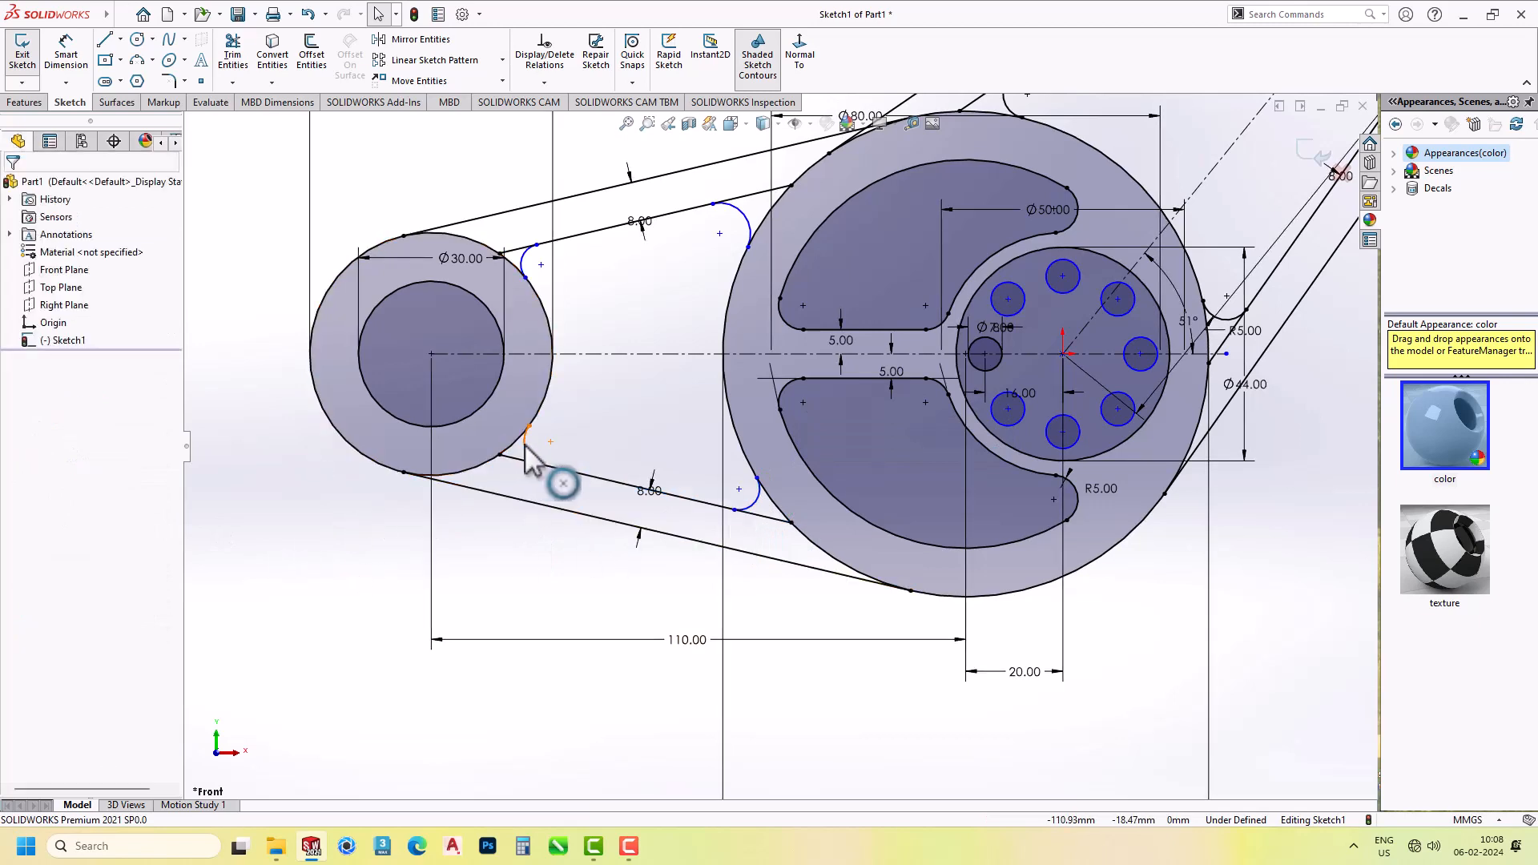
# Make the arc at the left 50 mm circle's lower right tangent to that circle and to the left arm's lower inner line.
pyautogui.click(531, 431)
pyautogui.keyDown('ctrl'); pyautogui.click(533, 420); pyautogui.keyUp('ctrl')
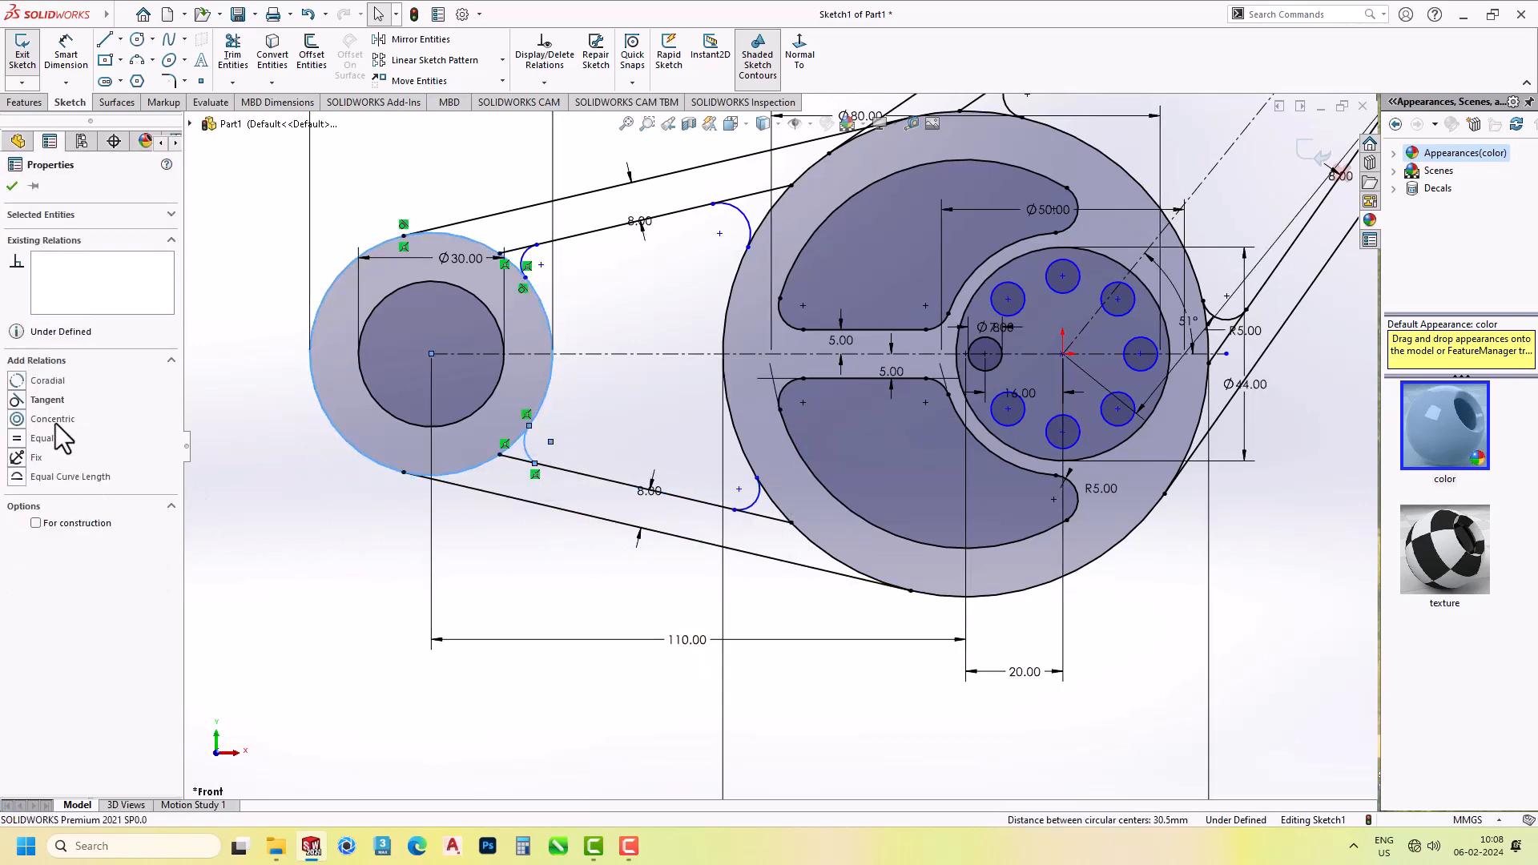
pyautogui.click(55, 422)
pyautogui.click(363, 551)
pyautogui.click(527, 443)
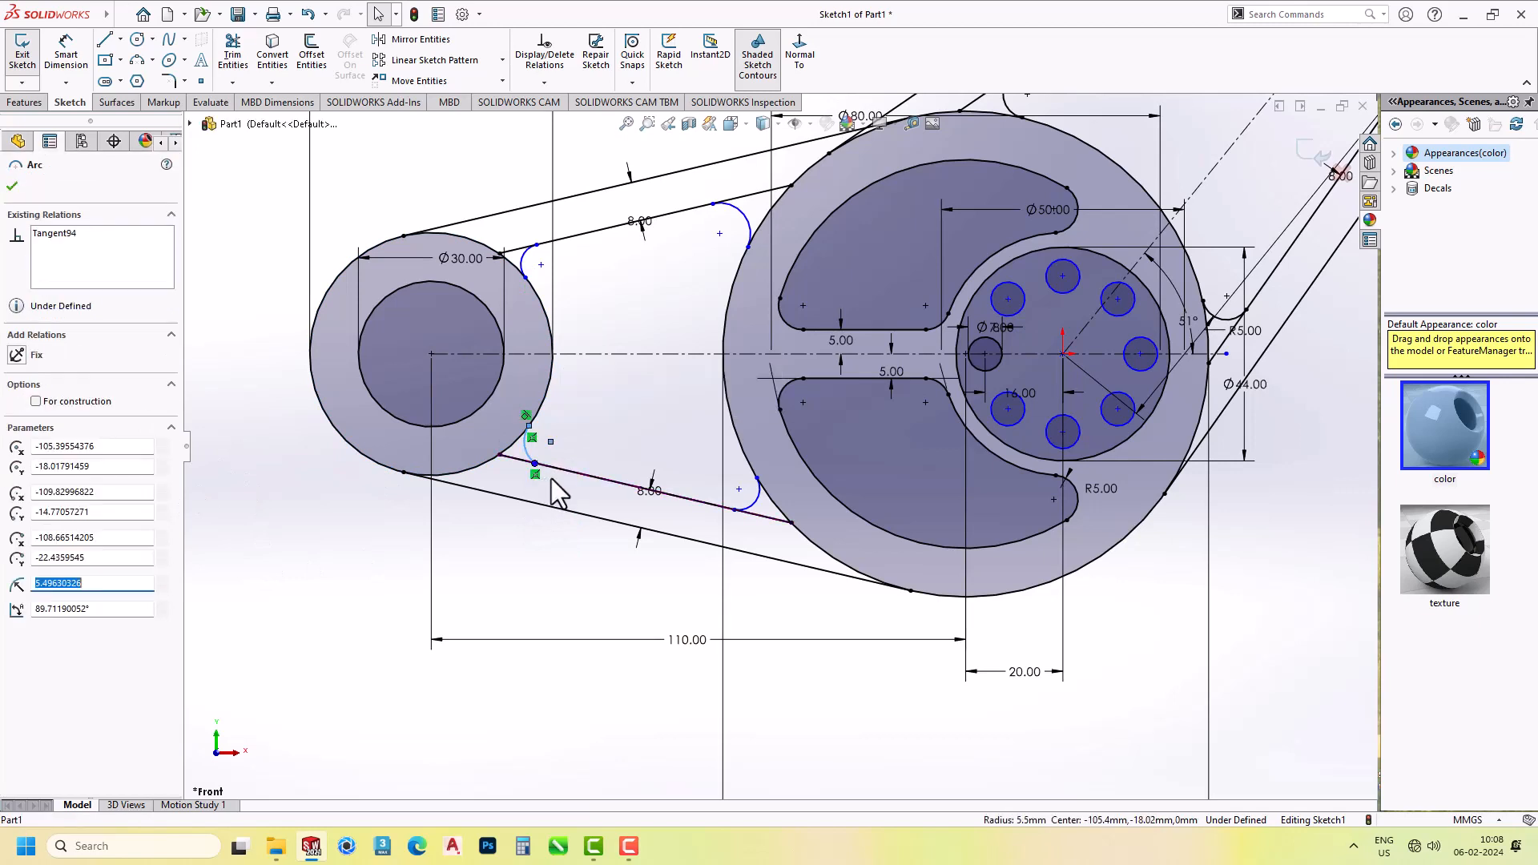
pyautogui.keyDown('ctrl'); pyautogui.click(561, 469); pyautogui.keyUp('ctrl')
pyautogui.click(44, 379)
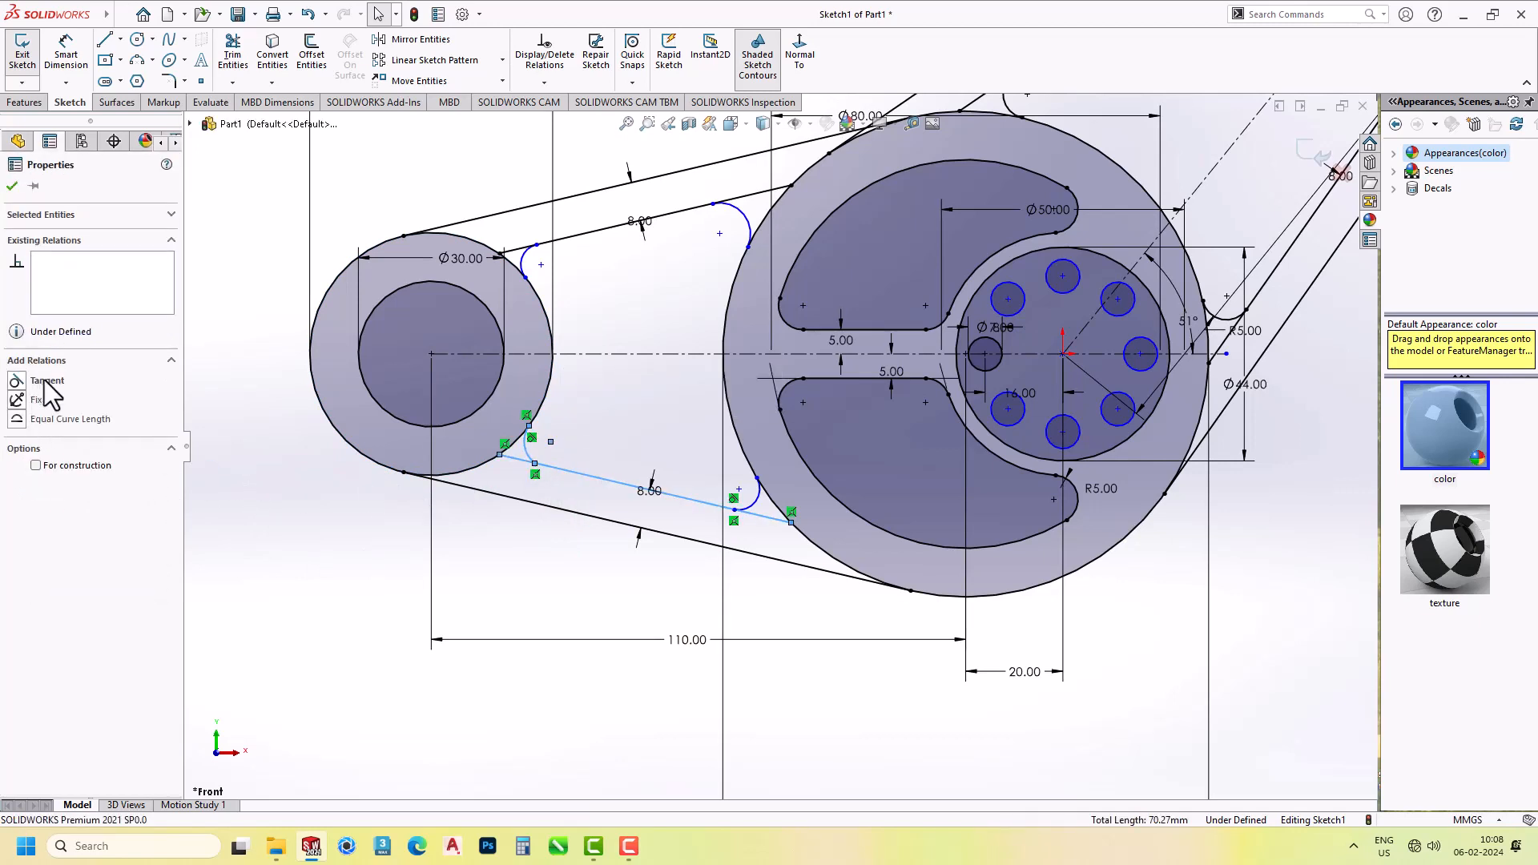
pyautogui.click(373, 497)
# Dimension both arcs on the left arm's lower inner line with a radius of 5 mm.
pyautogui.click(527, 449)
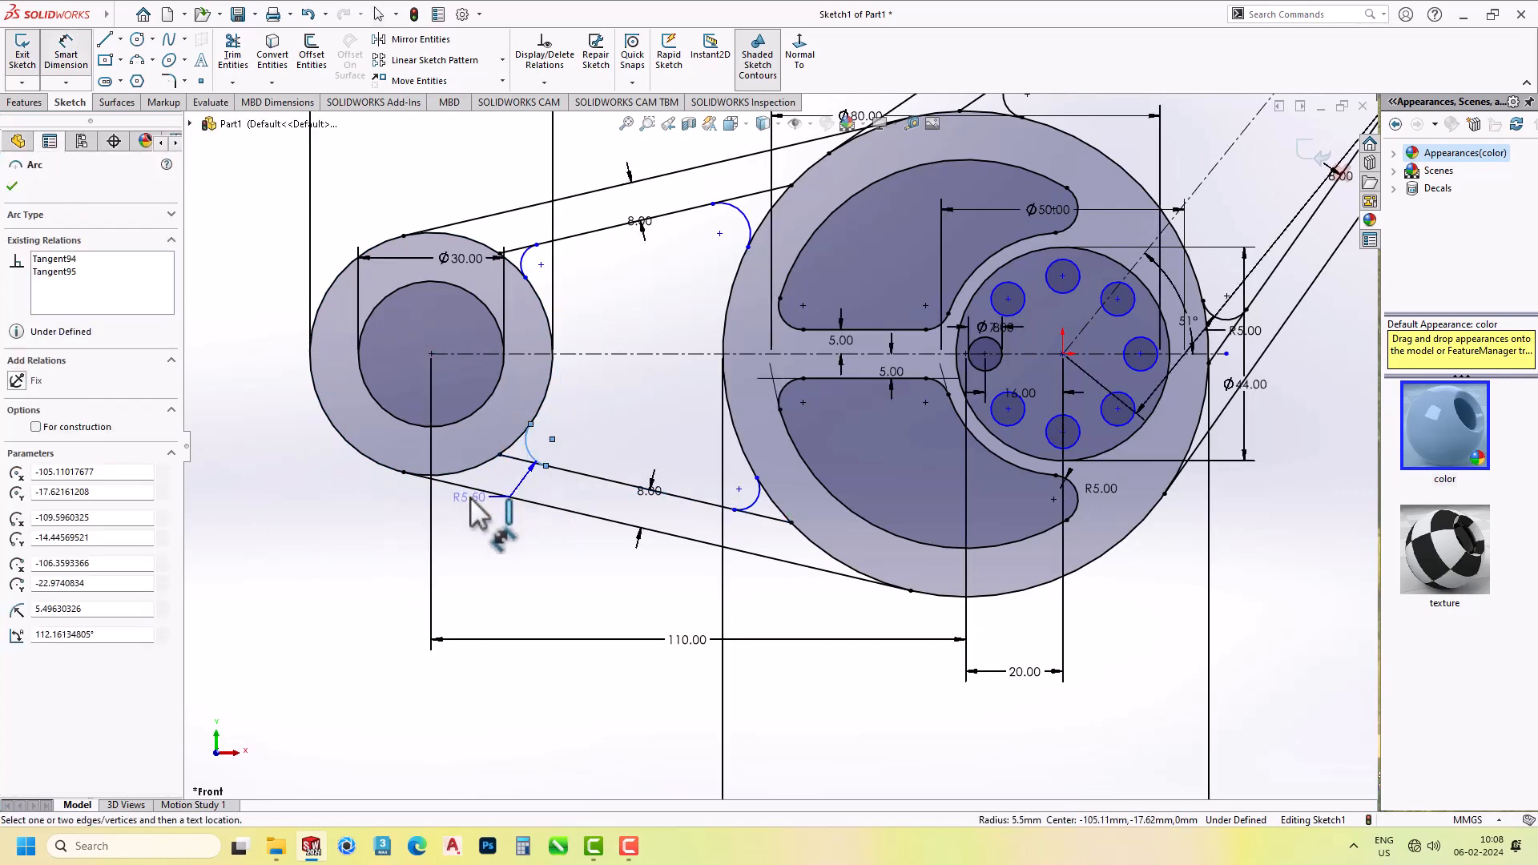
pyautogui.click(470, 498)
pyautogui.write('5.00mm')
pyautogui.press('Return')
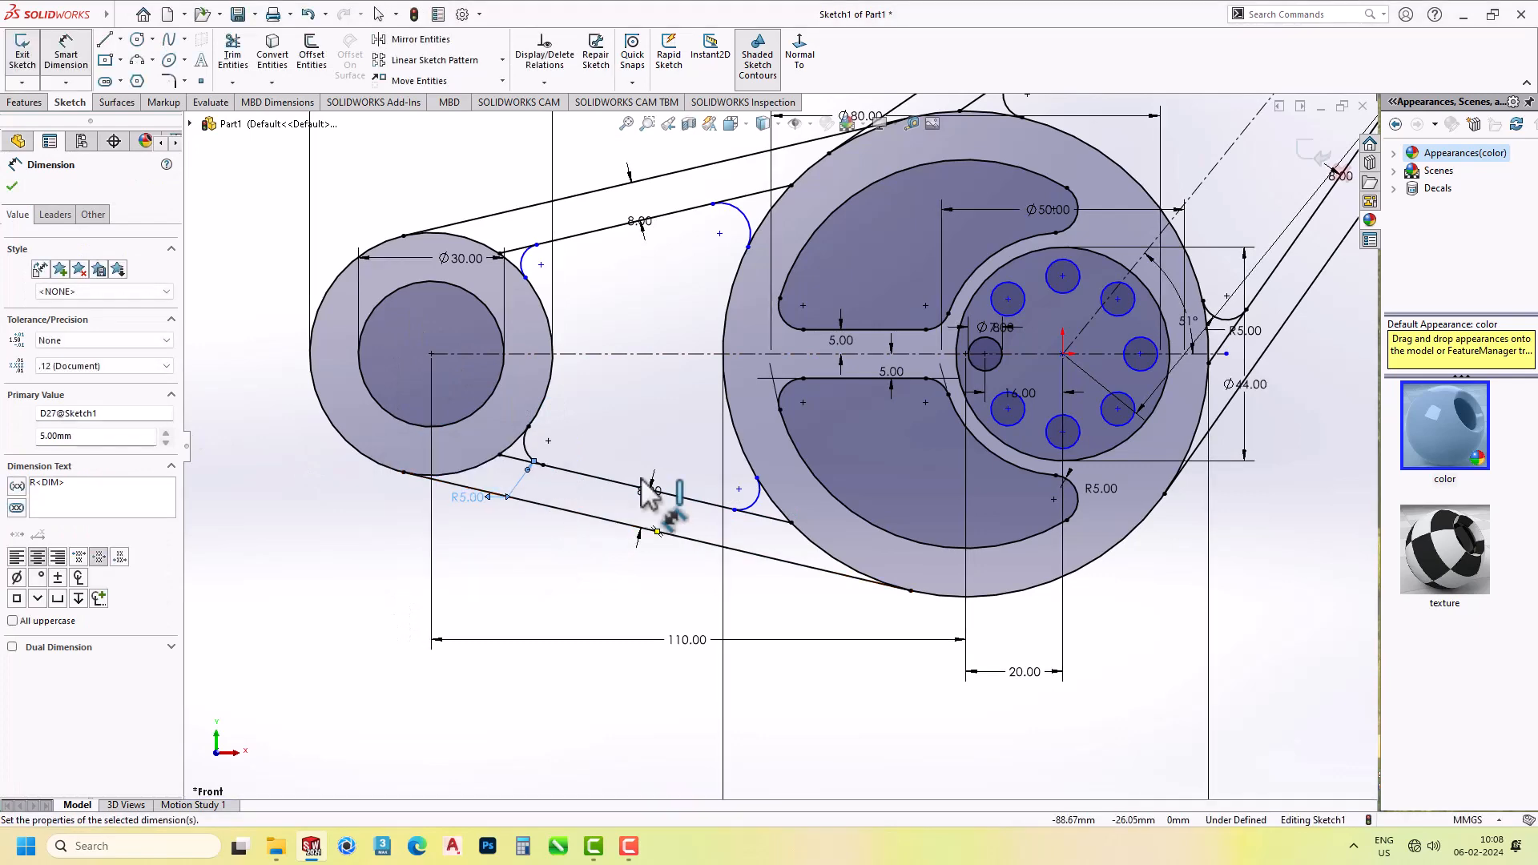
pyautogui.click(745, 504)
pyautogui.click(762, 546)
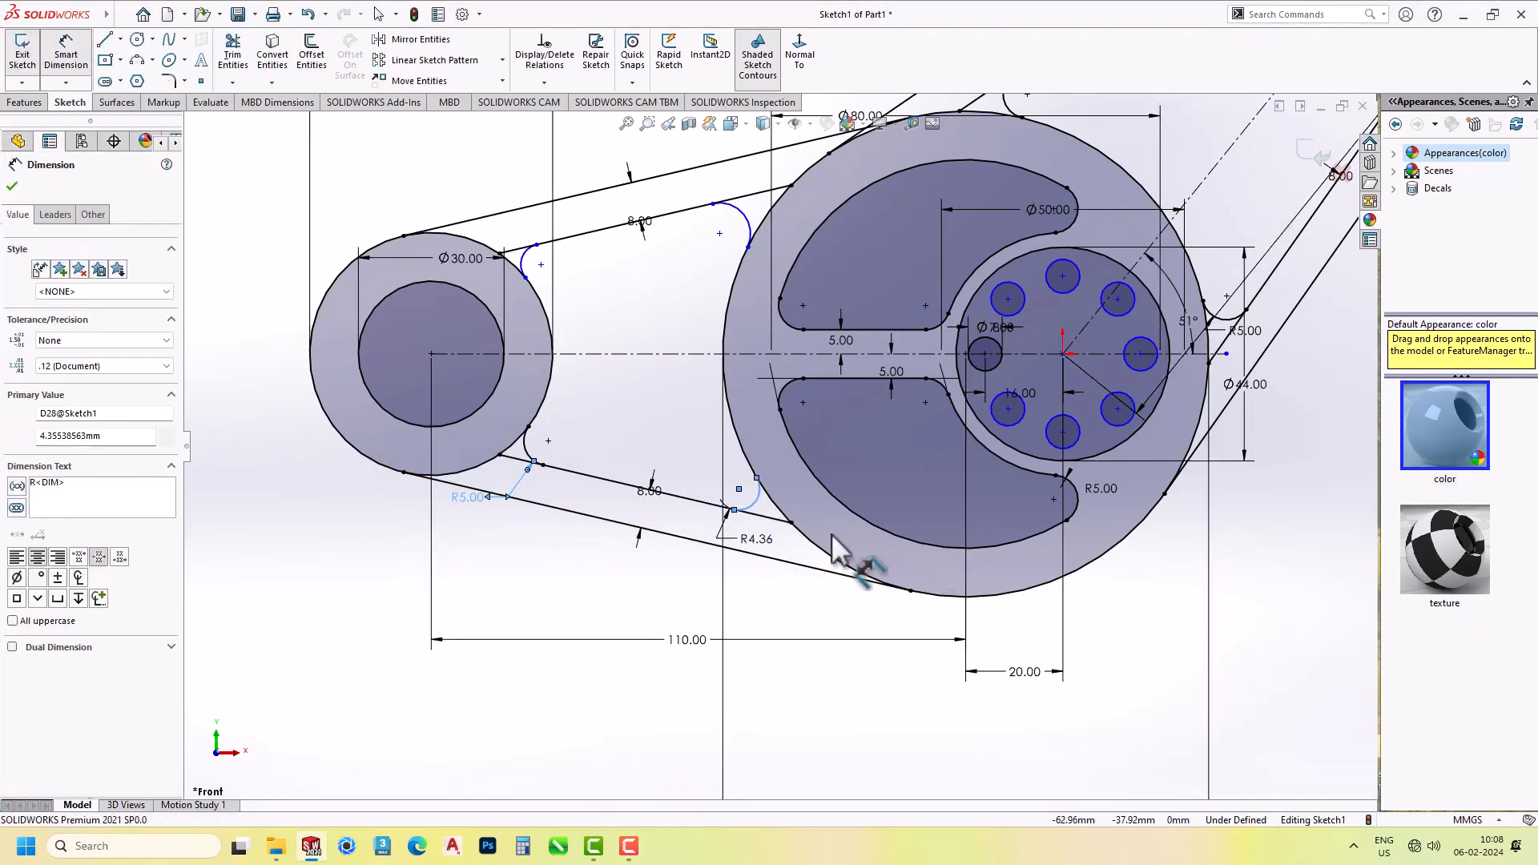
pyautogui.write('5')
pyautogui.press('Return')
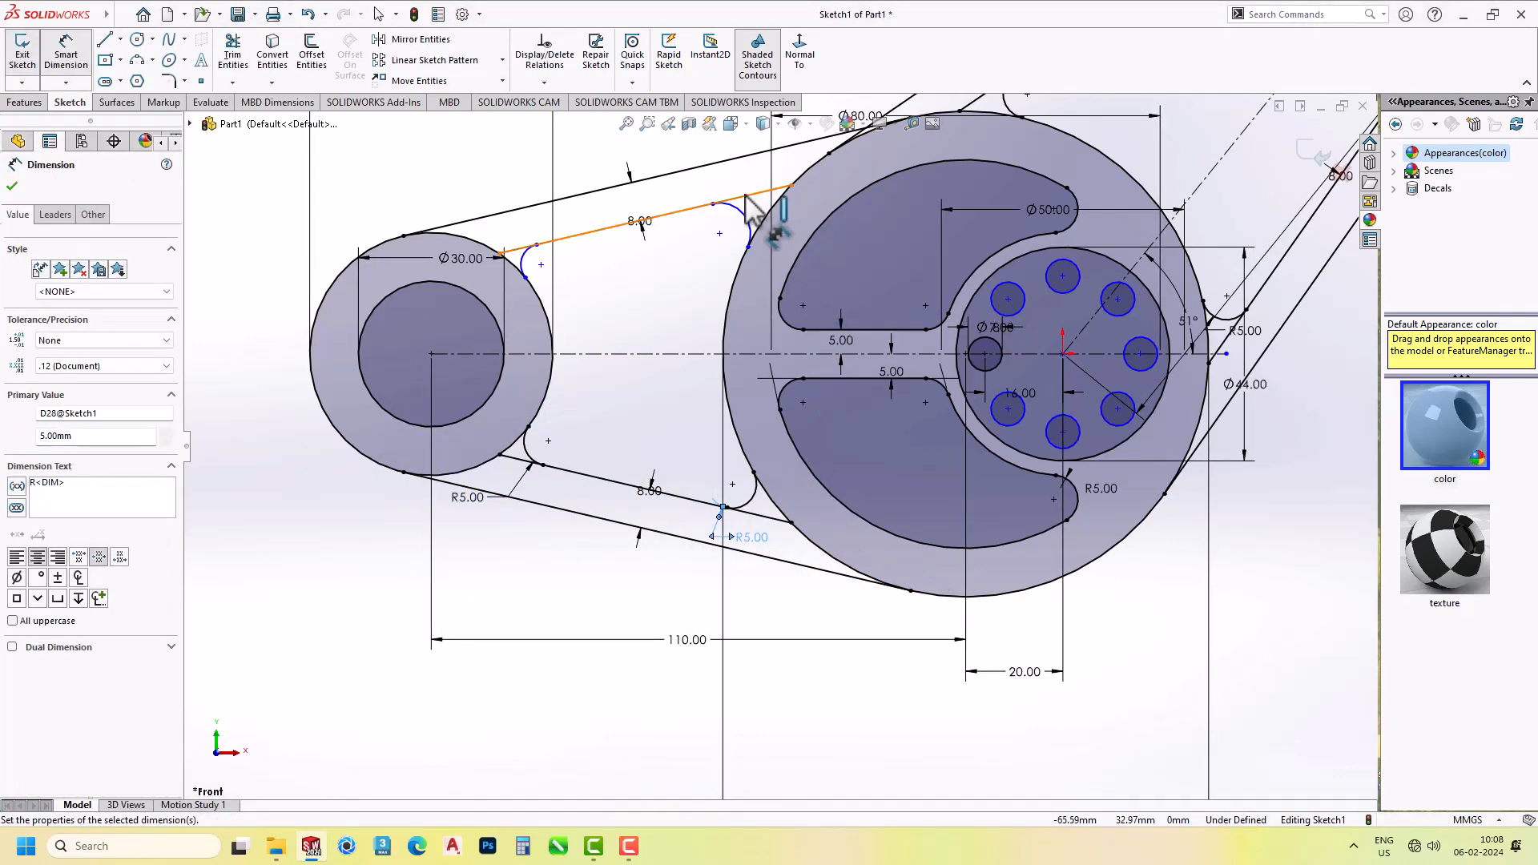
# Dimension both arcs on the left arm's upper inner line with a radius of 5 mm.
pyautogui.click(744, 202)
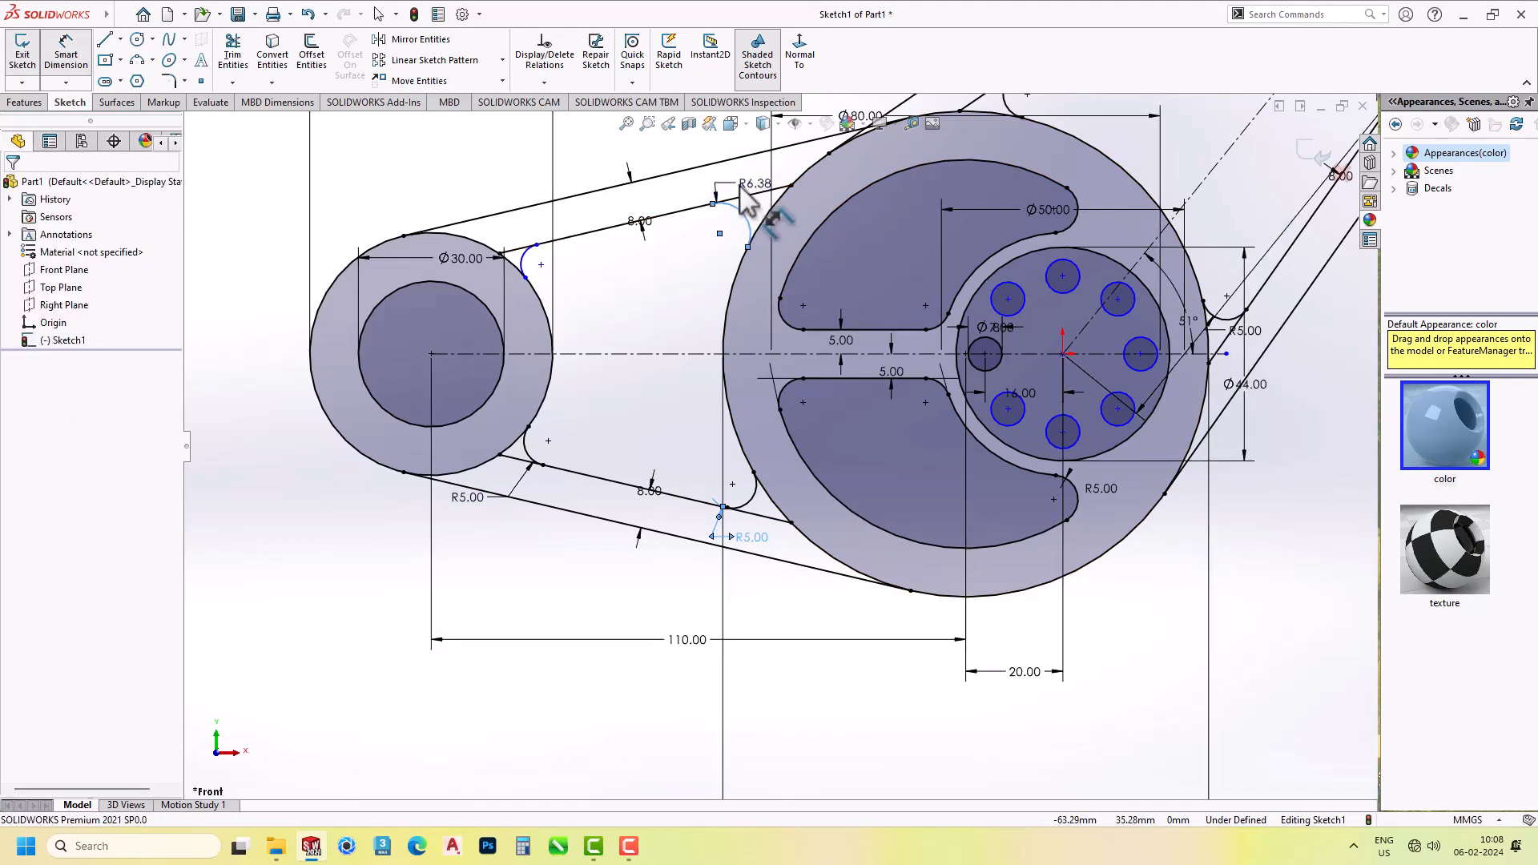
pyautogui.click(747, 184)
pyautogui.write('5')
pyautogui.press('Return')
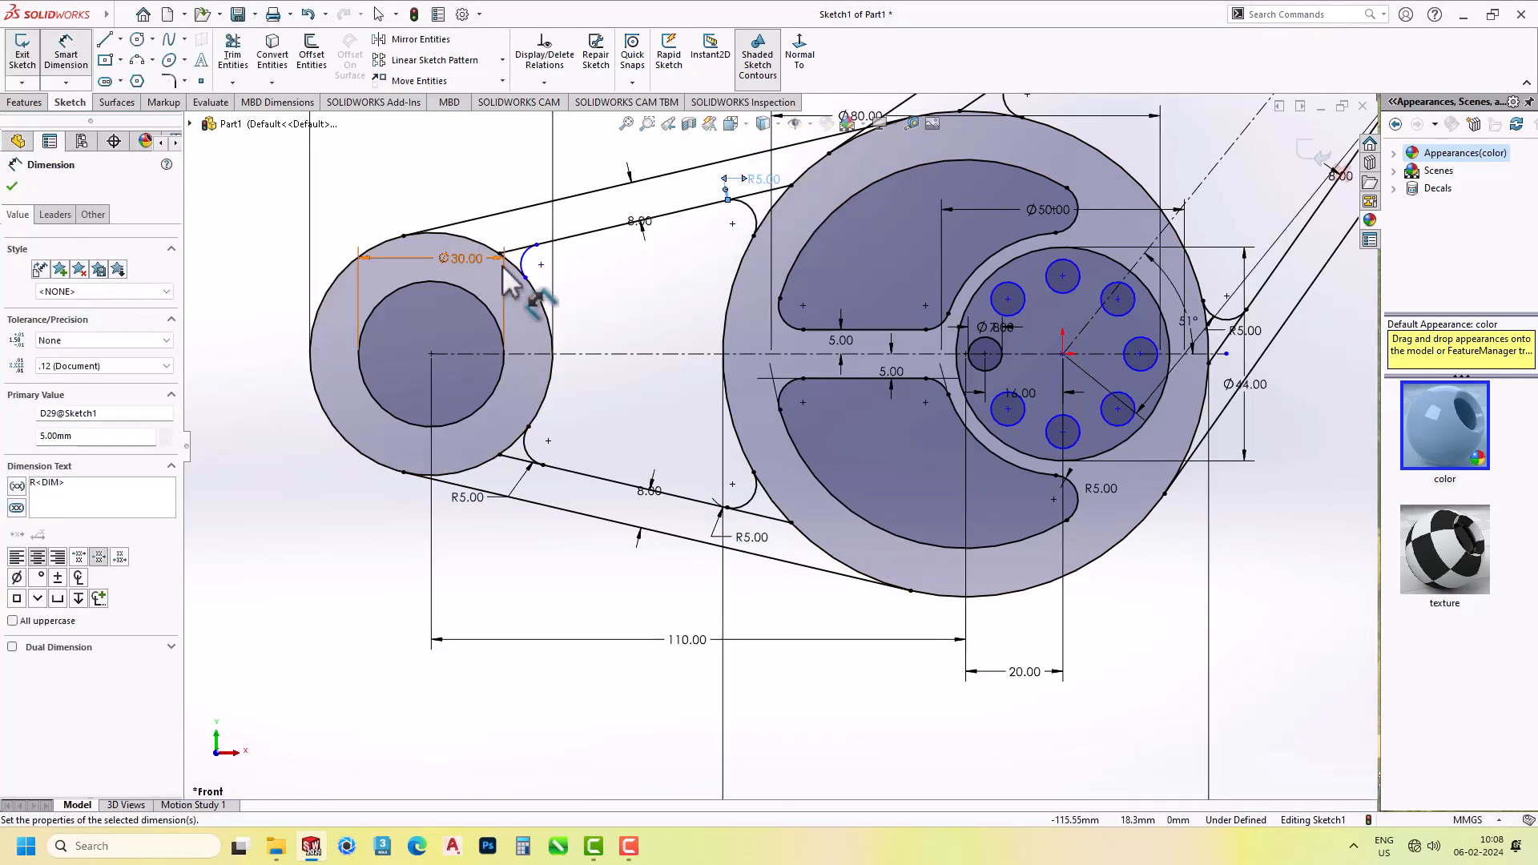
pyautogui.click(531, 258)
pyautogui.click(565, 192)
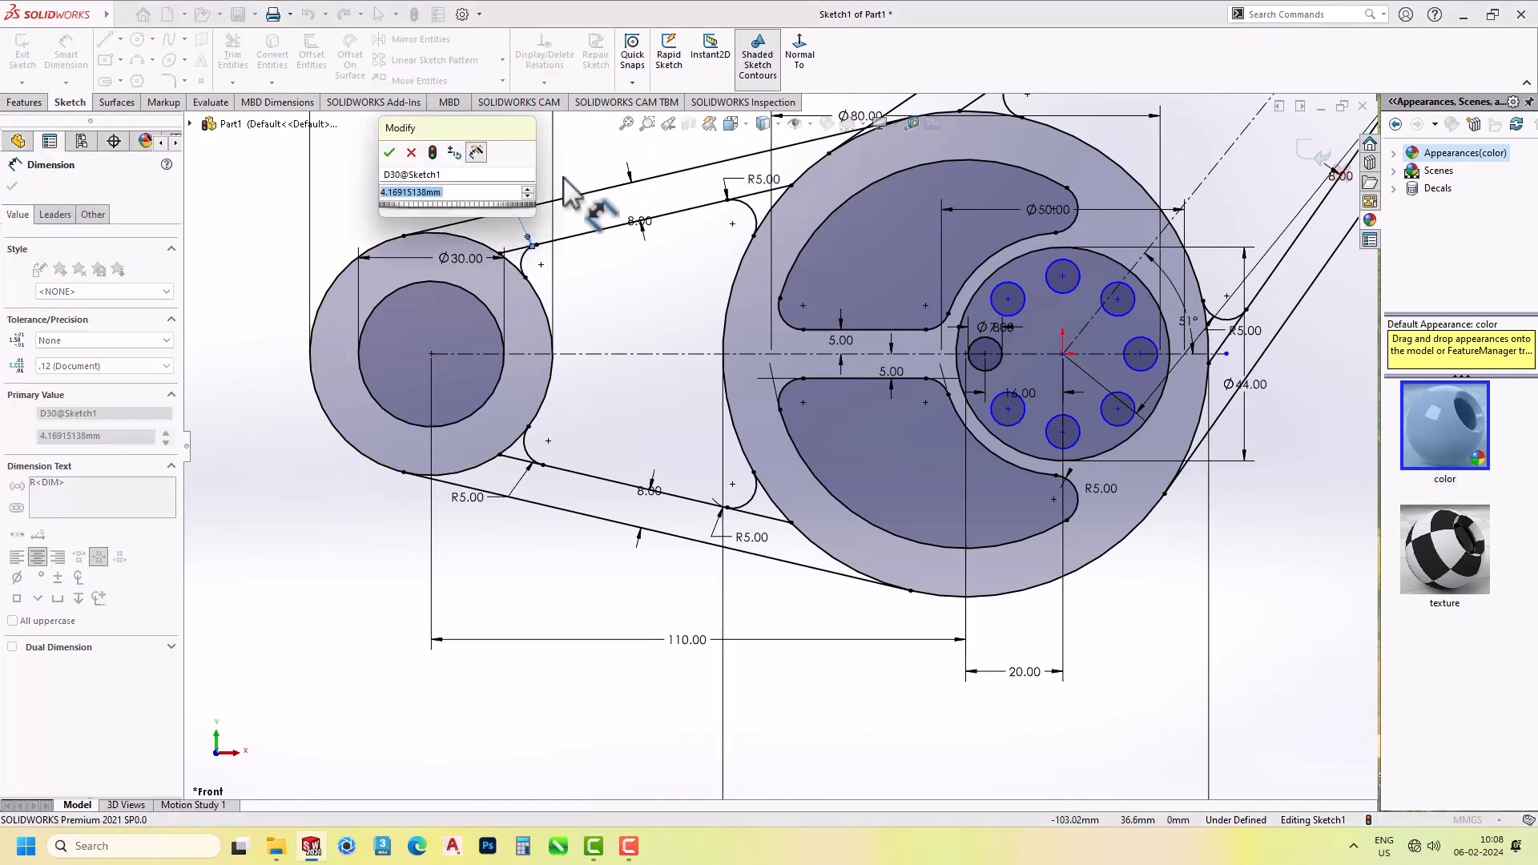
pyautogui.write('5')
pyautogui.press('Return')
# End dimensioning and exit Sketch1.
pyautogui.scroll(4, 816, 375)
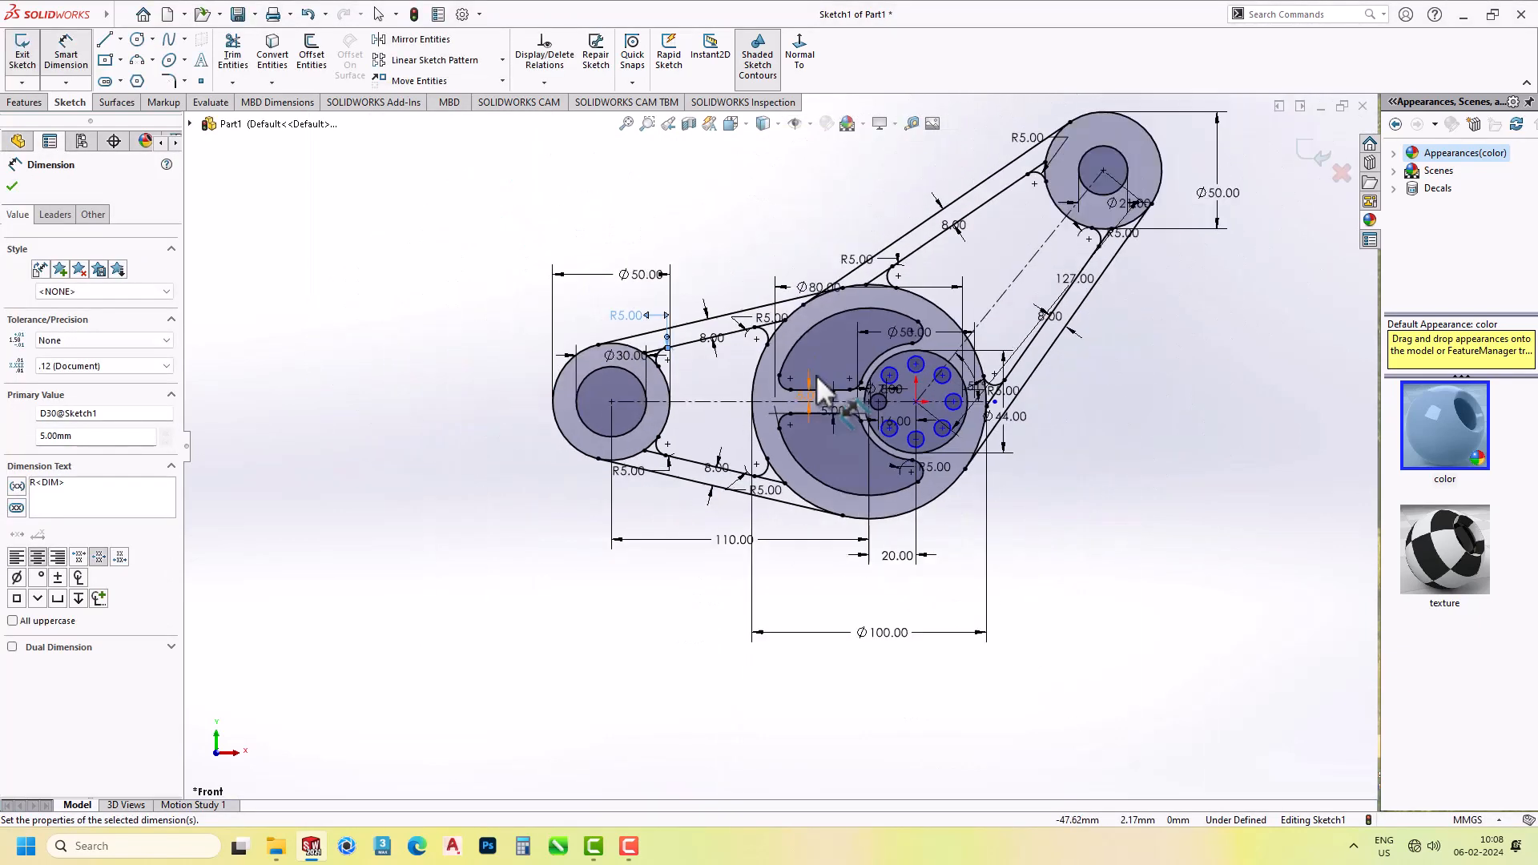
pyautogui.scroll(3, 833, 384)
pyautogui.click(408, 423)
pyautogui.click(64, 341)
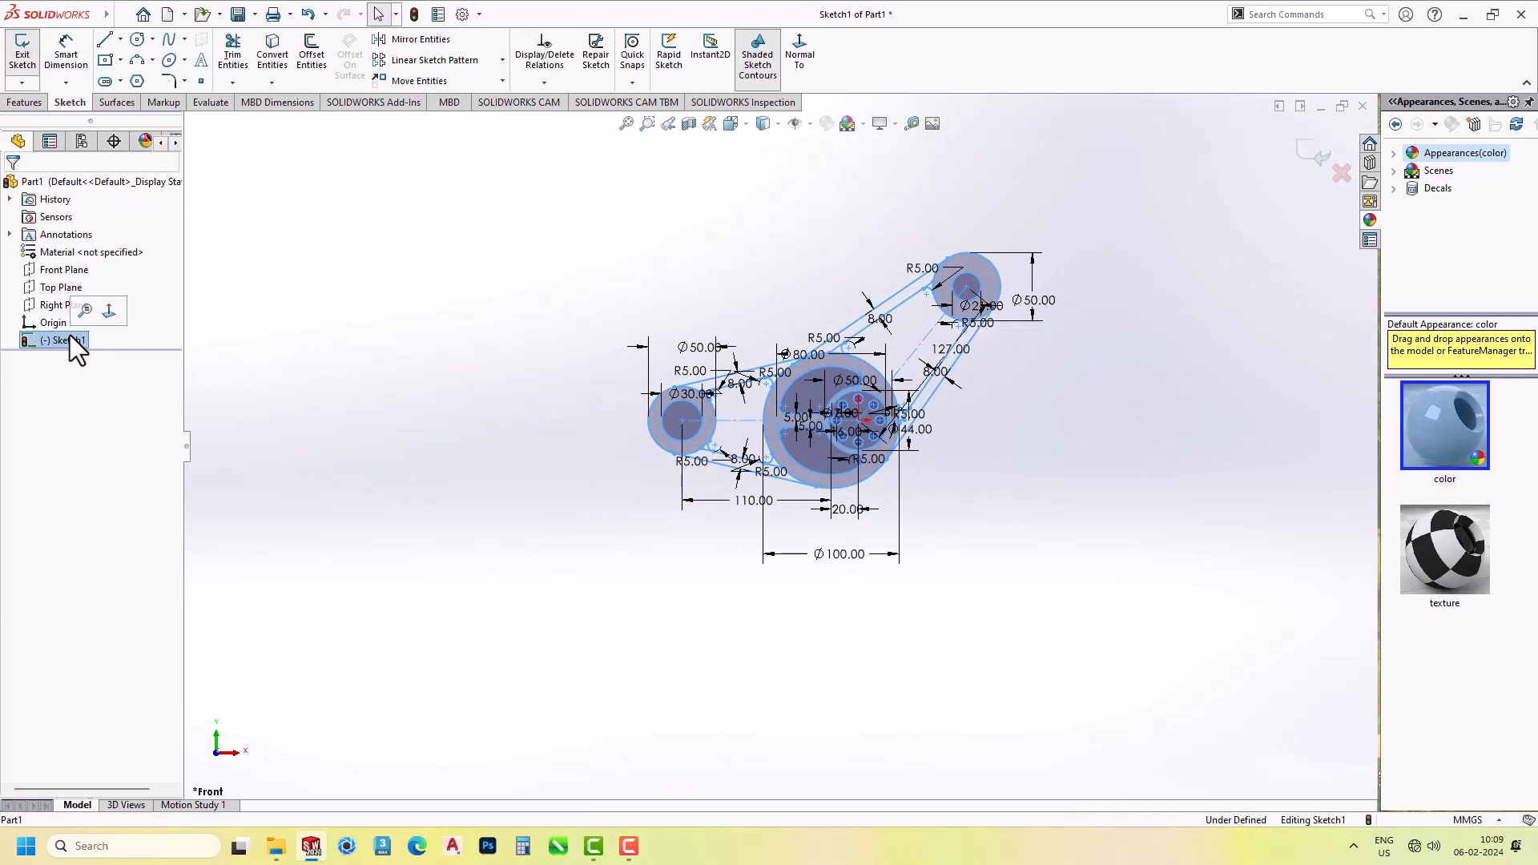
pyautogui.click(23, 54)
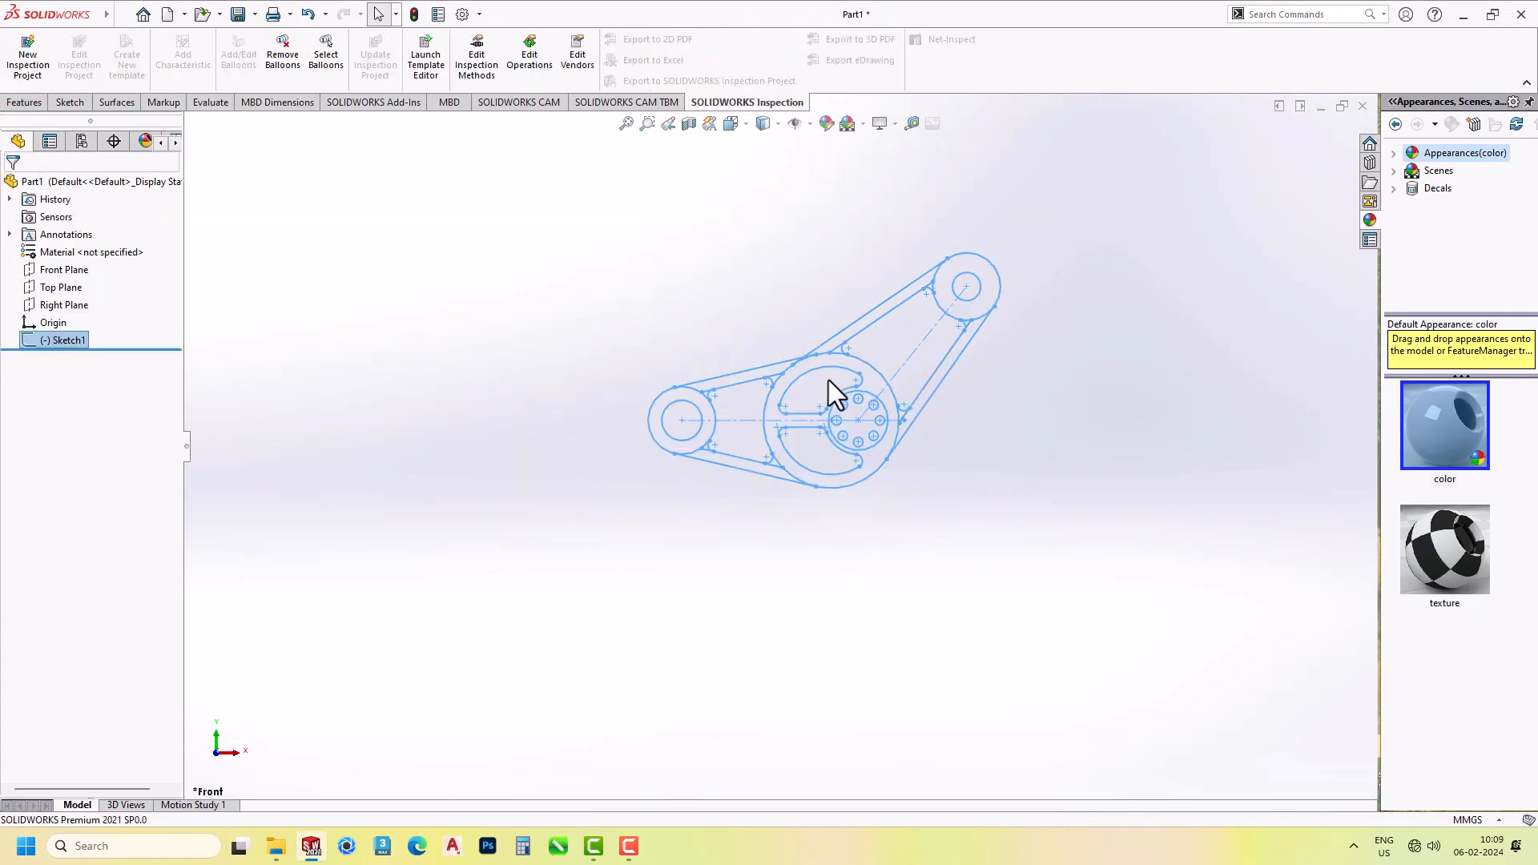
pyautogui.scroll(-5, 825, 375)
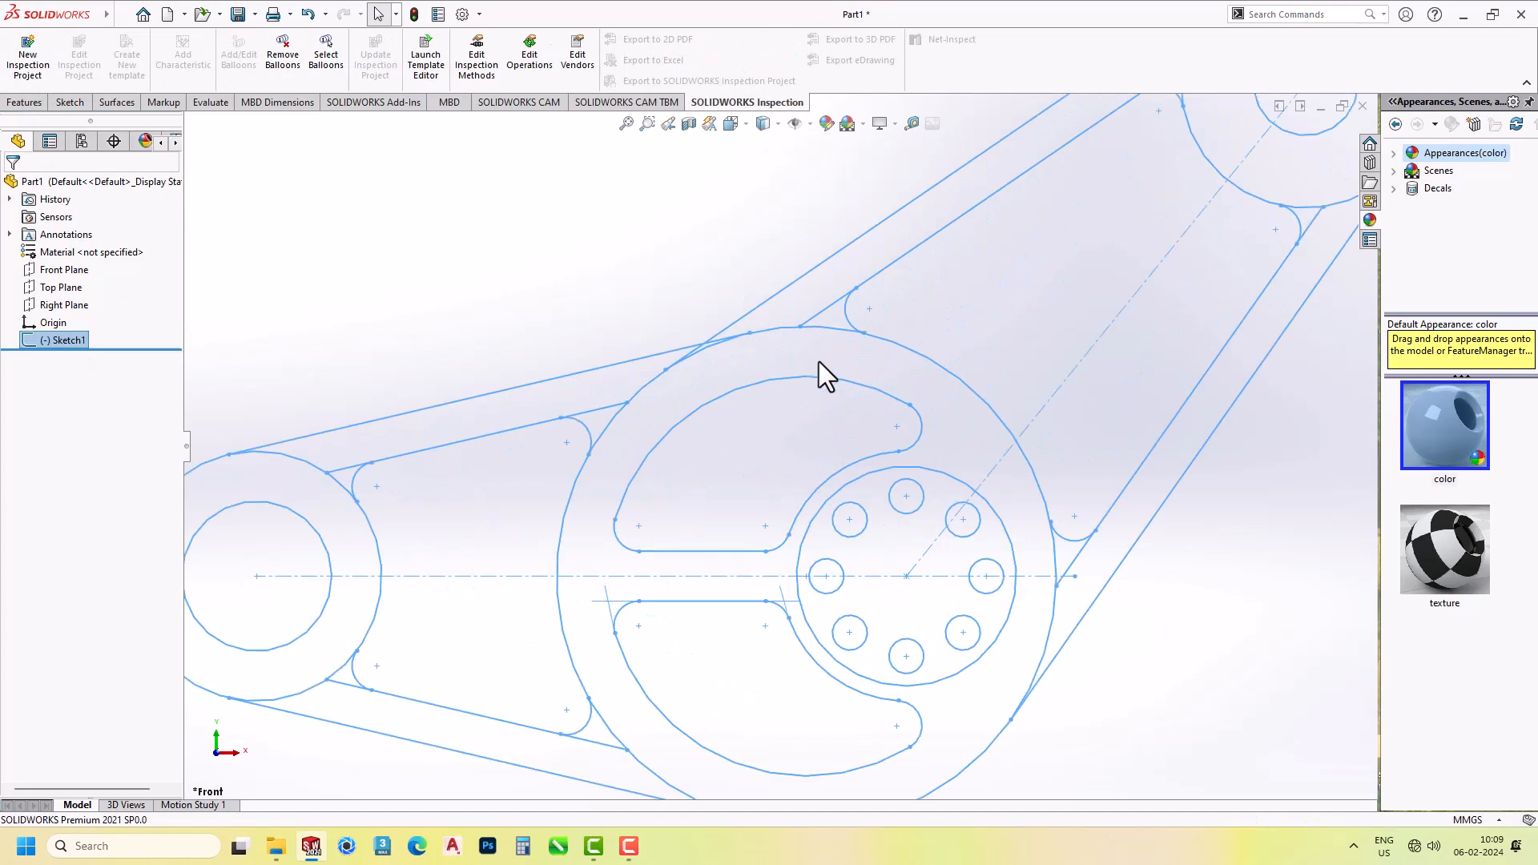
pyautogui.click(60, 336)
pyautogui.click(27, 54)
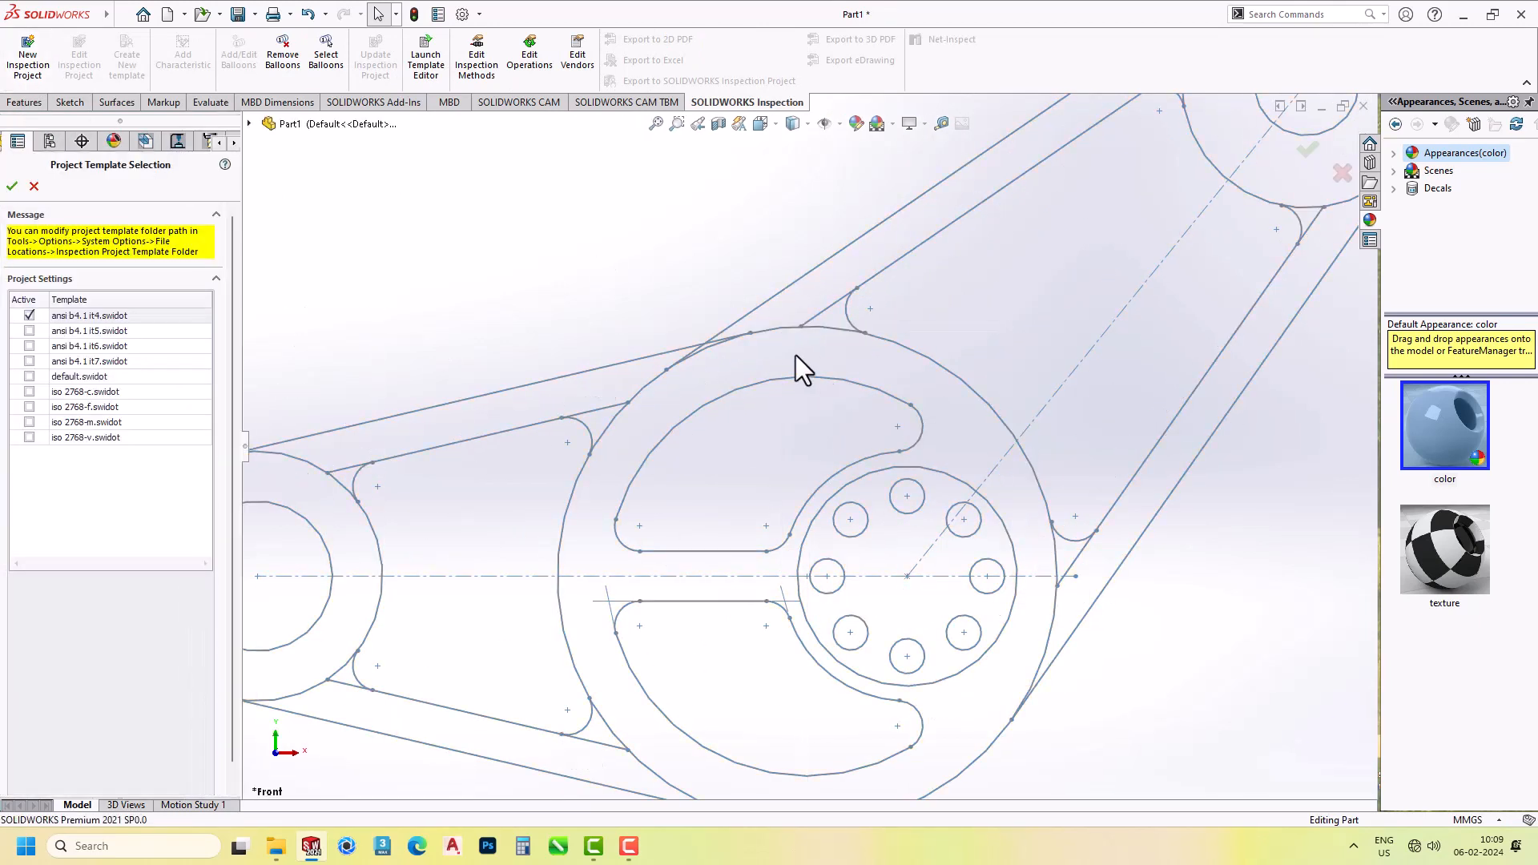
pyautogui.click(12, 186)
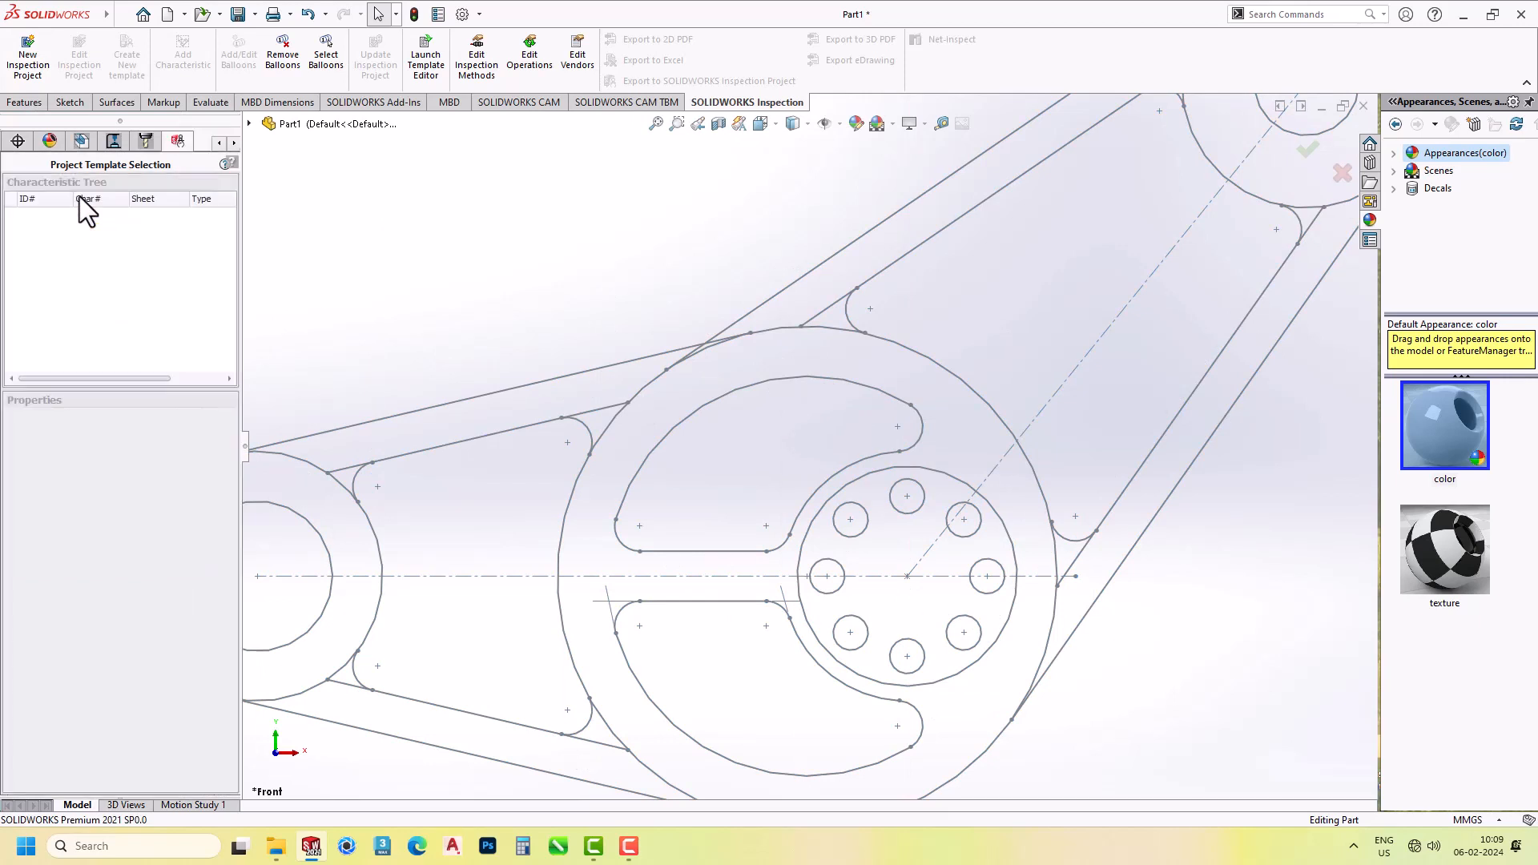
pyautogui.click(912, 364)
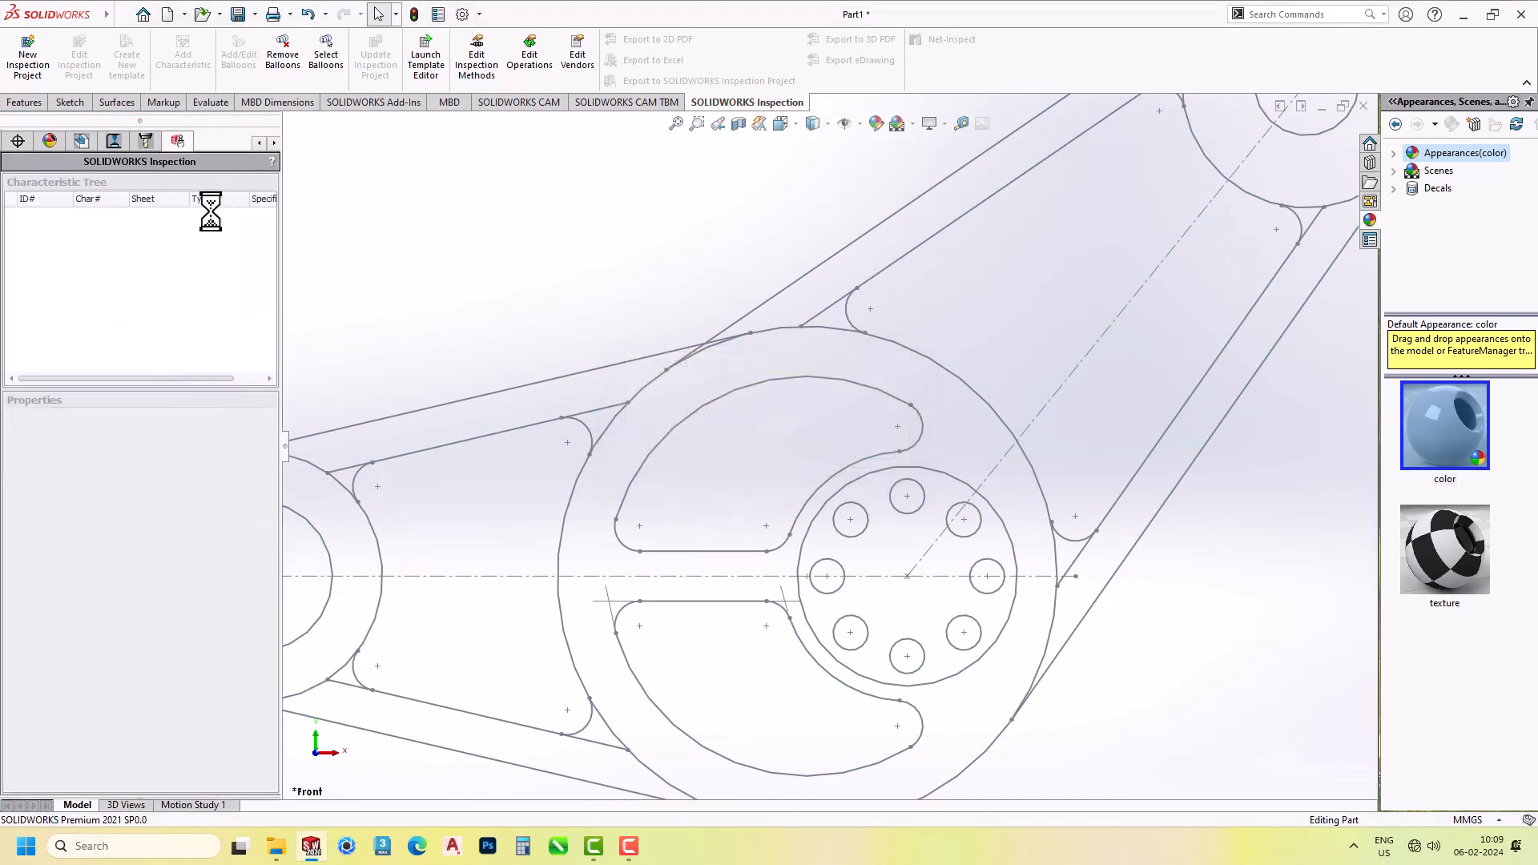
pyautogui.click(34, 187)
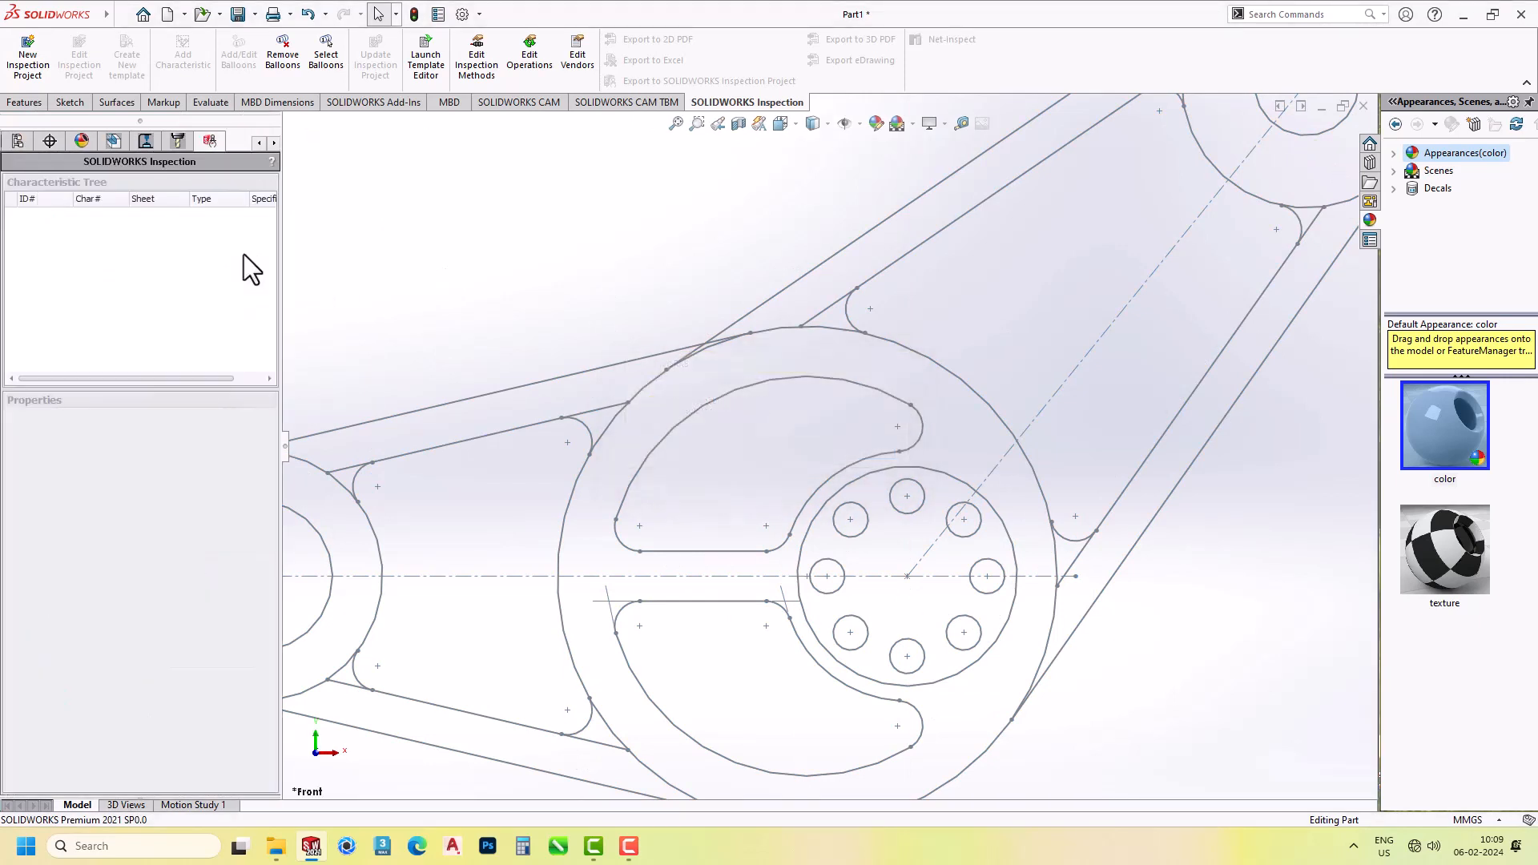
pyautogui.click(18, 143)
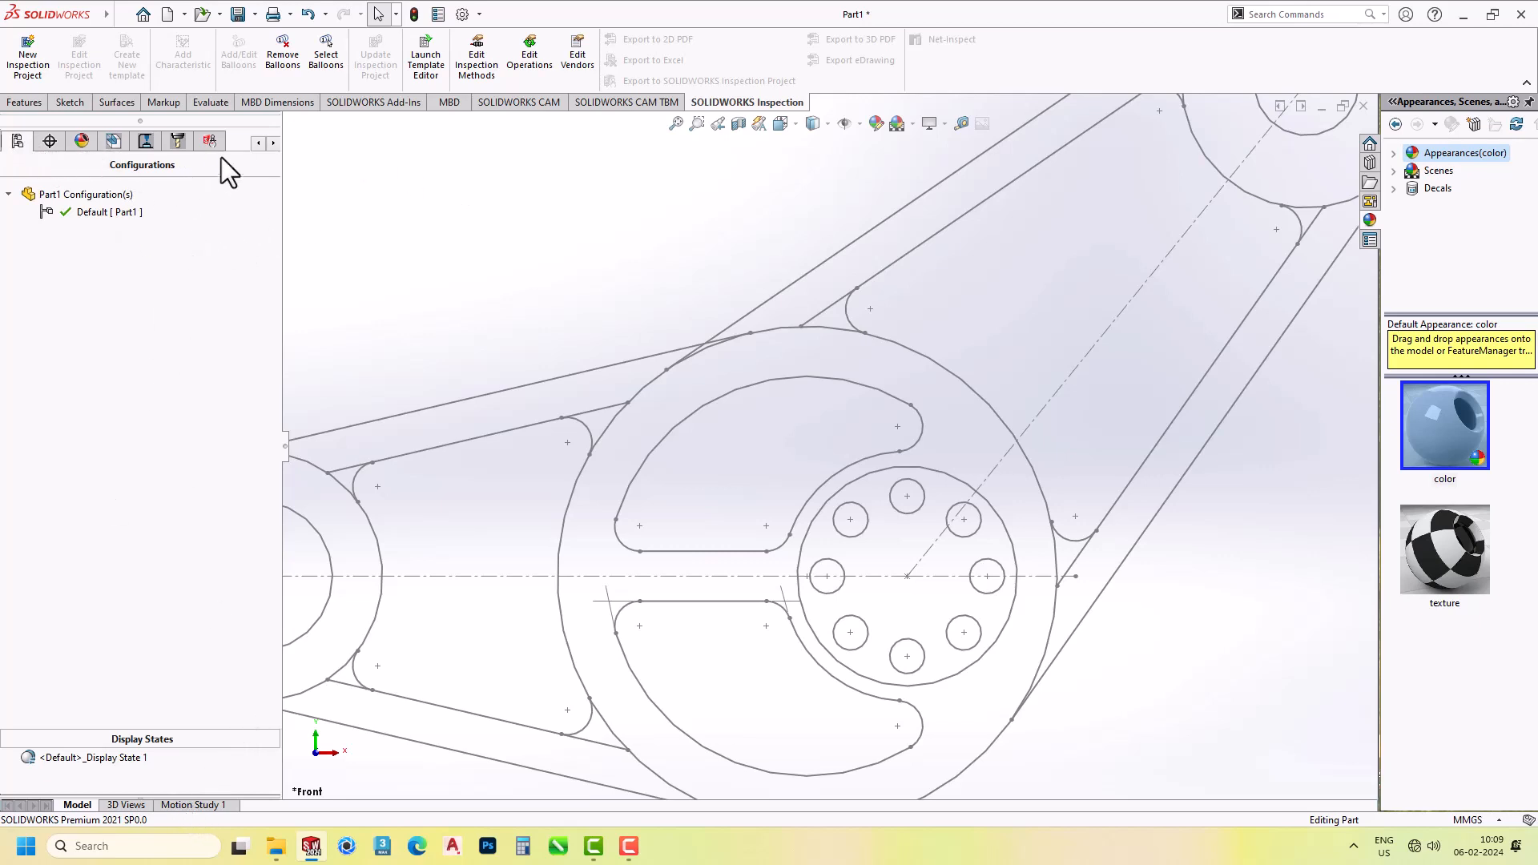
pyautogui.click(258, 142)
pyautogui.click(258, 142)
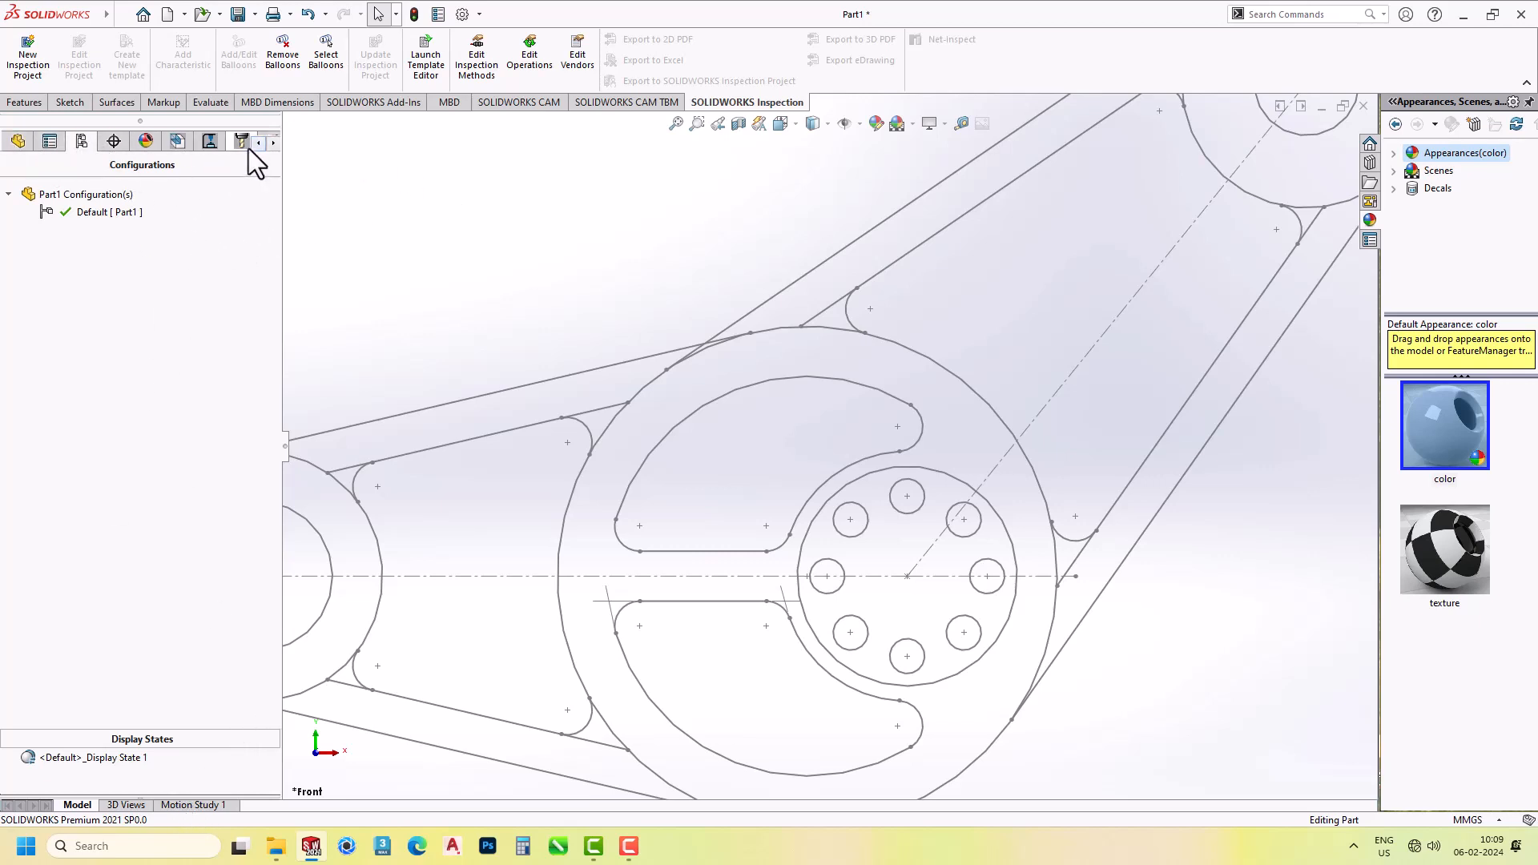
pyautogui.click(49, 142)
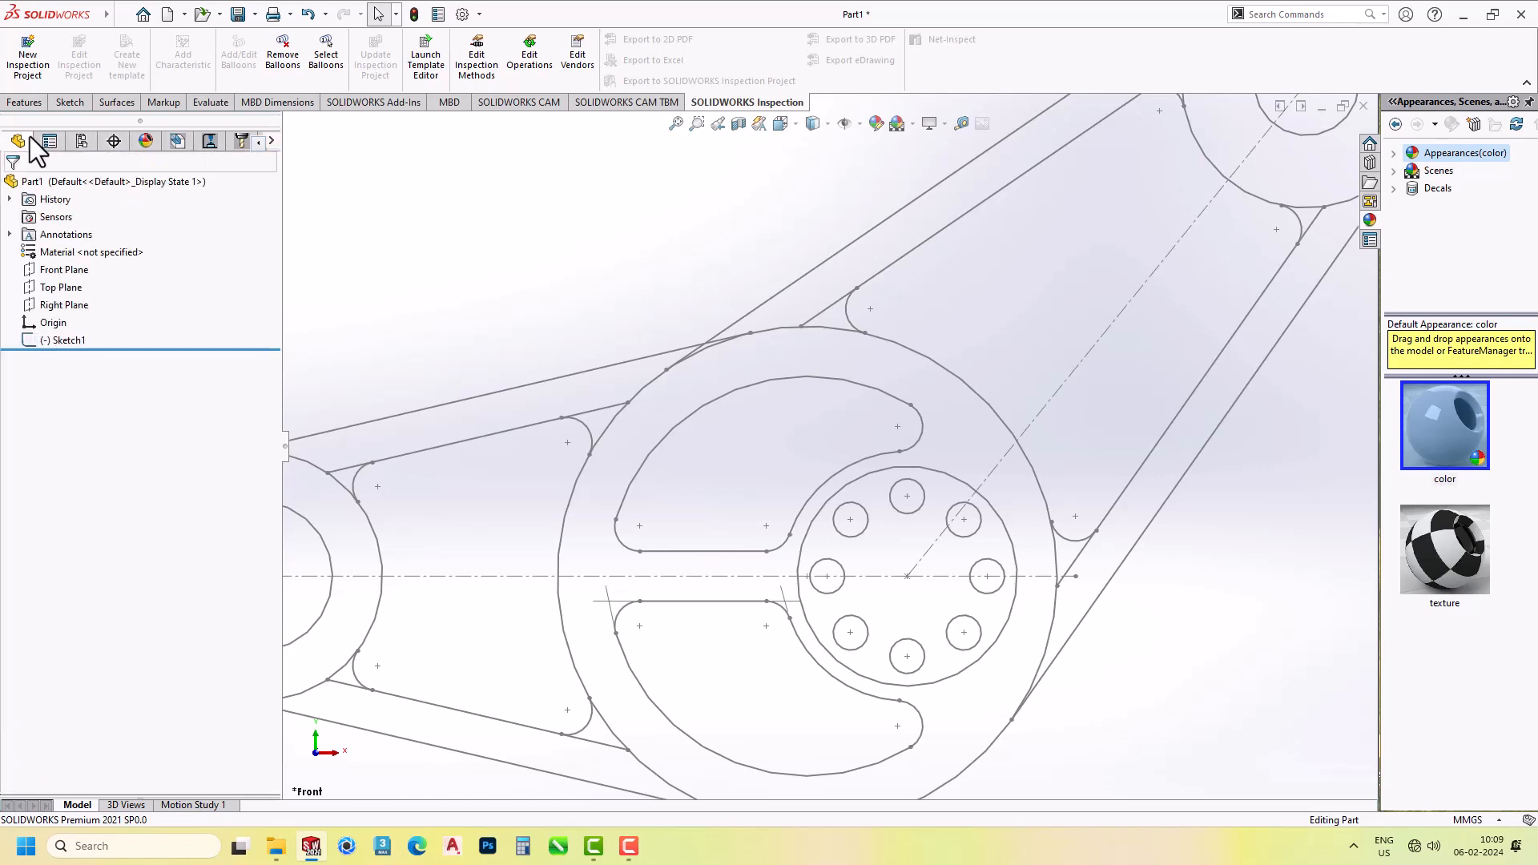
# Extrude the central 100 mm circle's region of Sketch1, excluding its two pockets and the 44 mm hub circle, 40 mm deep.
pyautogui.click(78, 340)
pyautogui.click(95, 289)
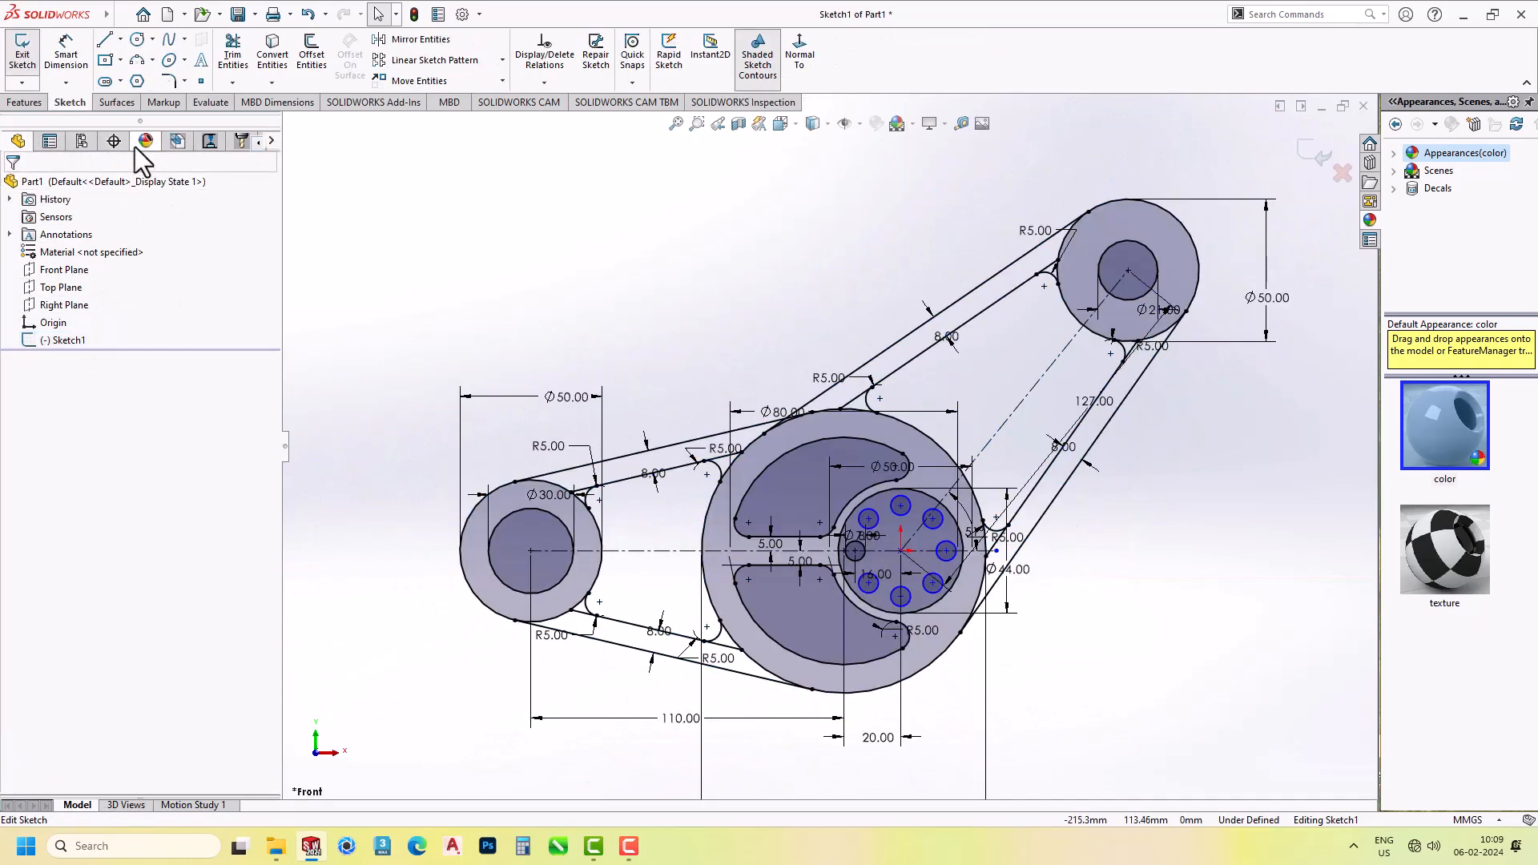
pyautogui.click(26, 101)
pyautogui.click(28, 55)
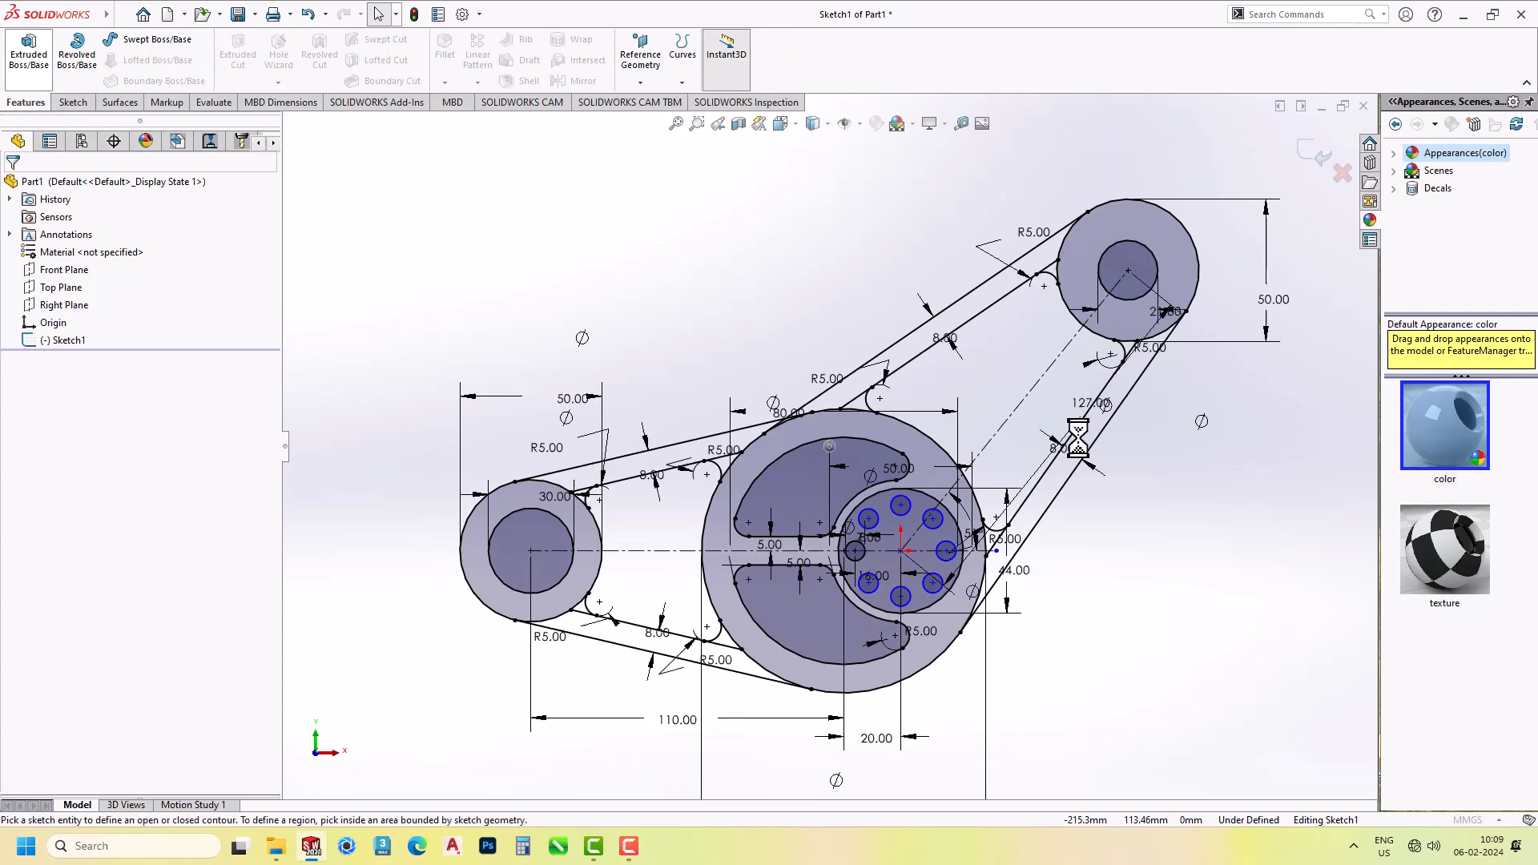
pyautogui.scroll(-5, 799, 383)
pyautogui.click(799, 421)
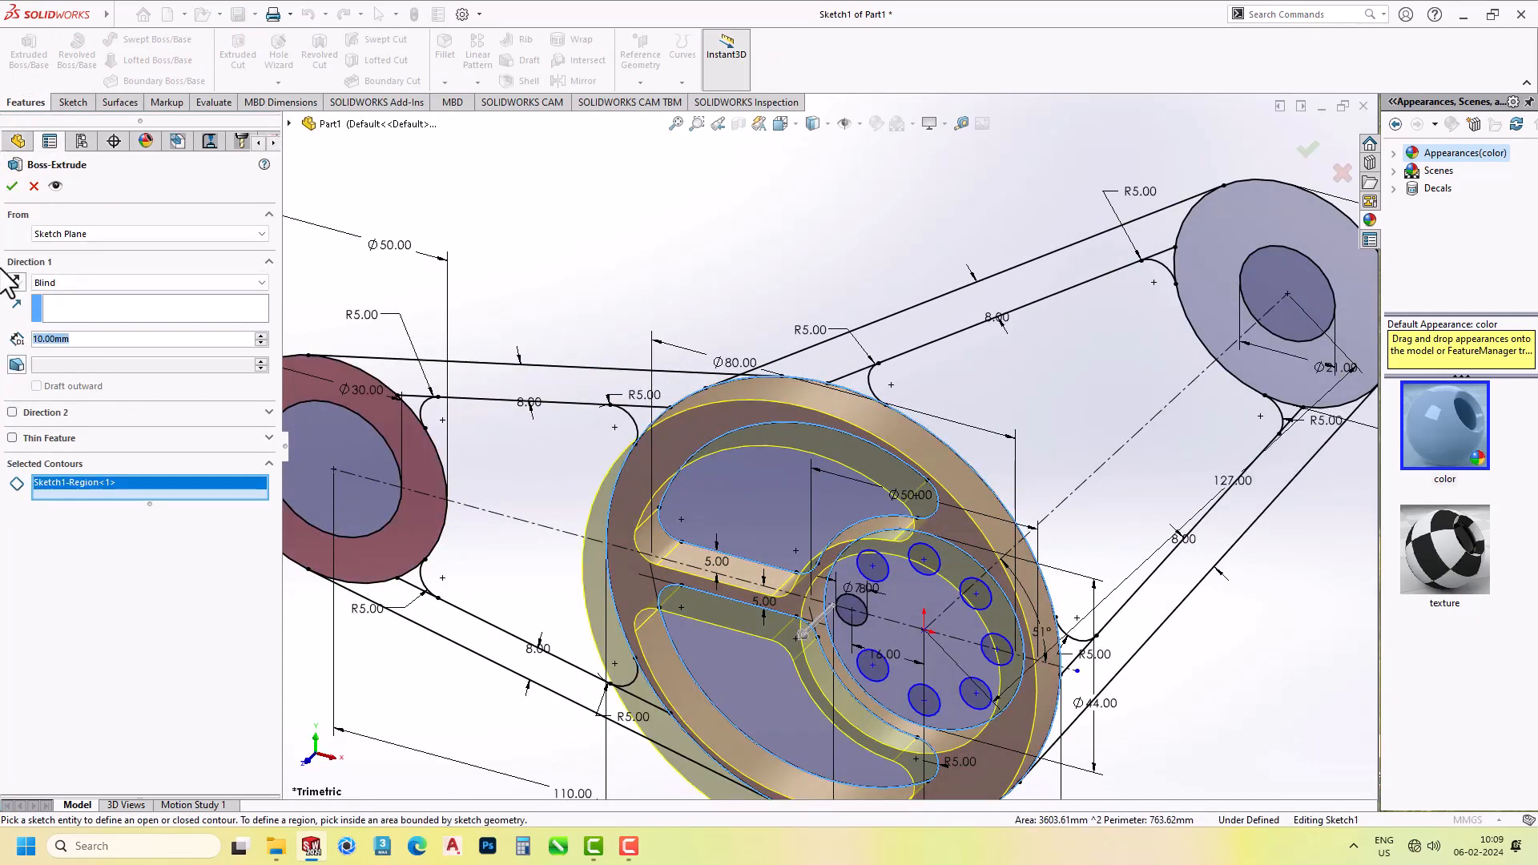
pyautogui.write('40')
pyautogui.press('Return')
pyautogui.scroll(3, 834, 525)
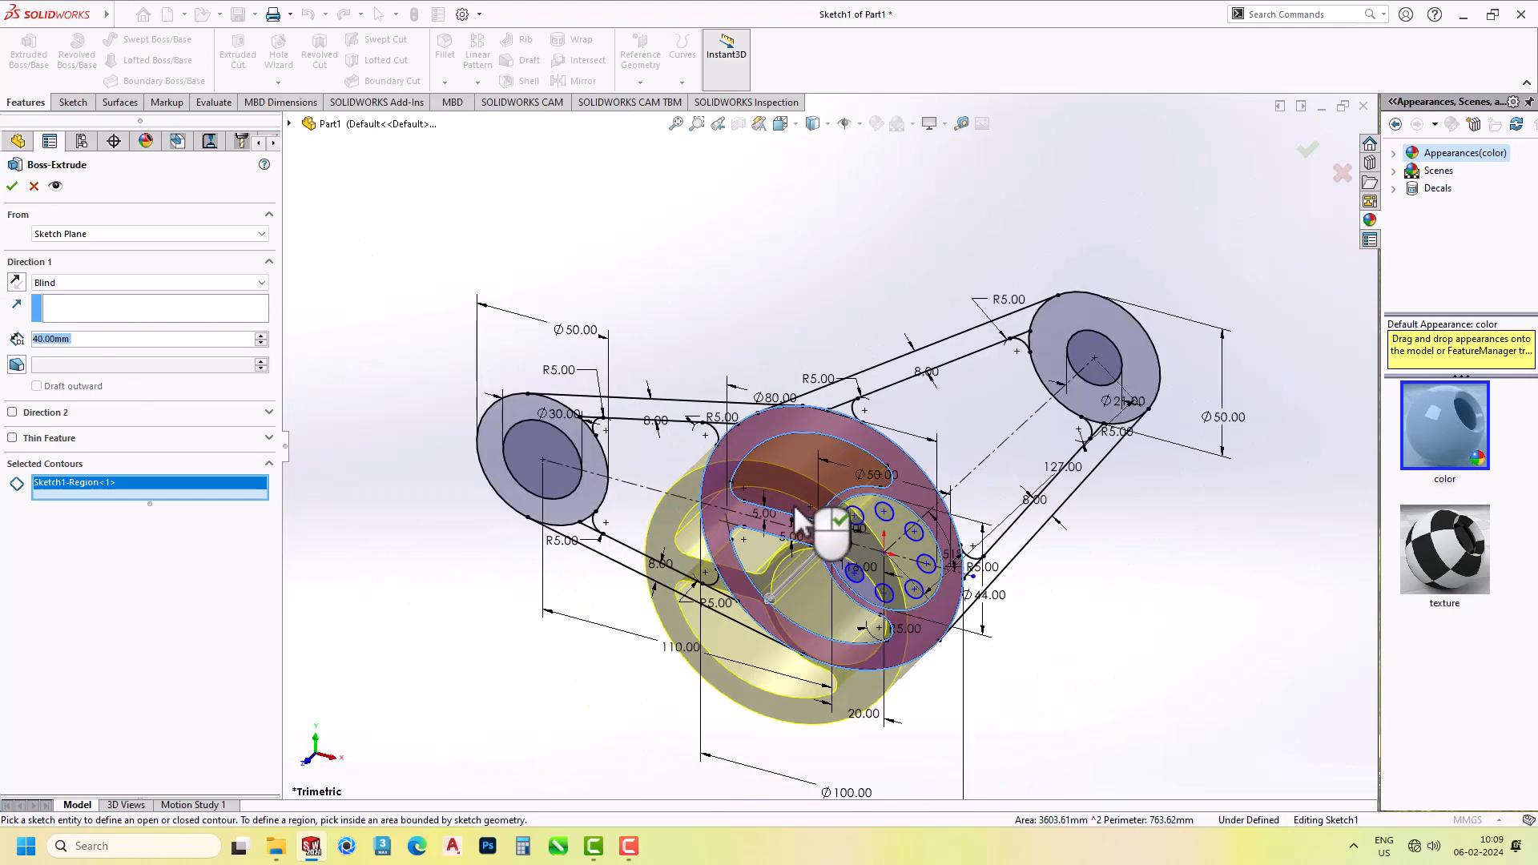
pyautogui.click(12, 186)
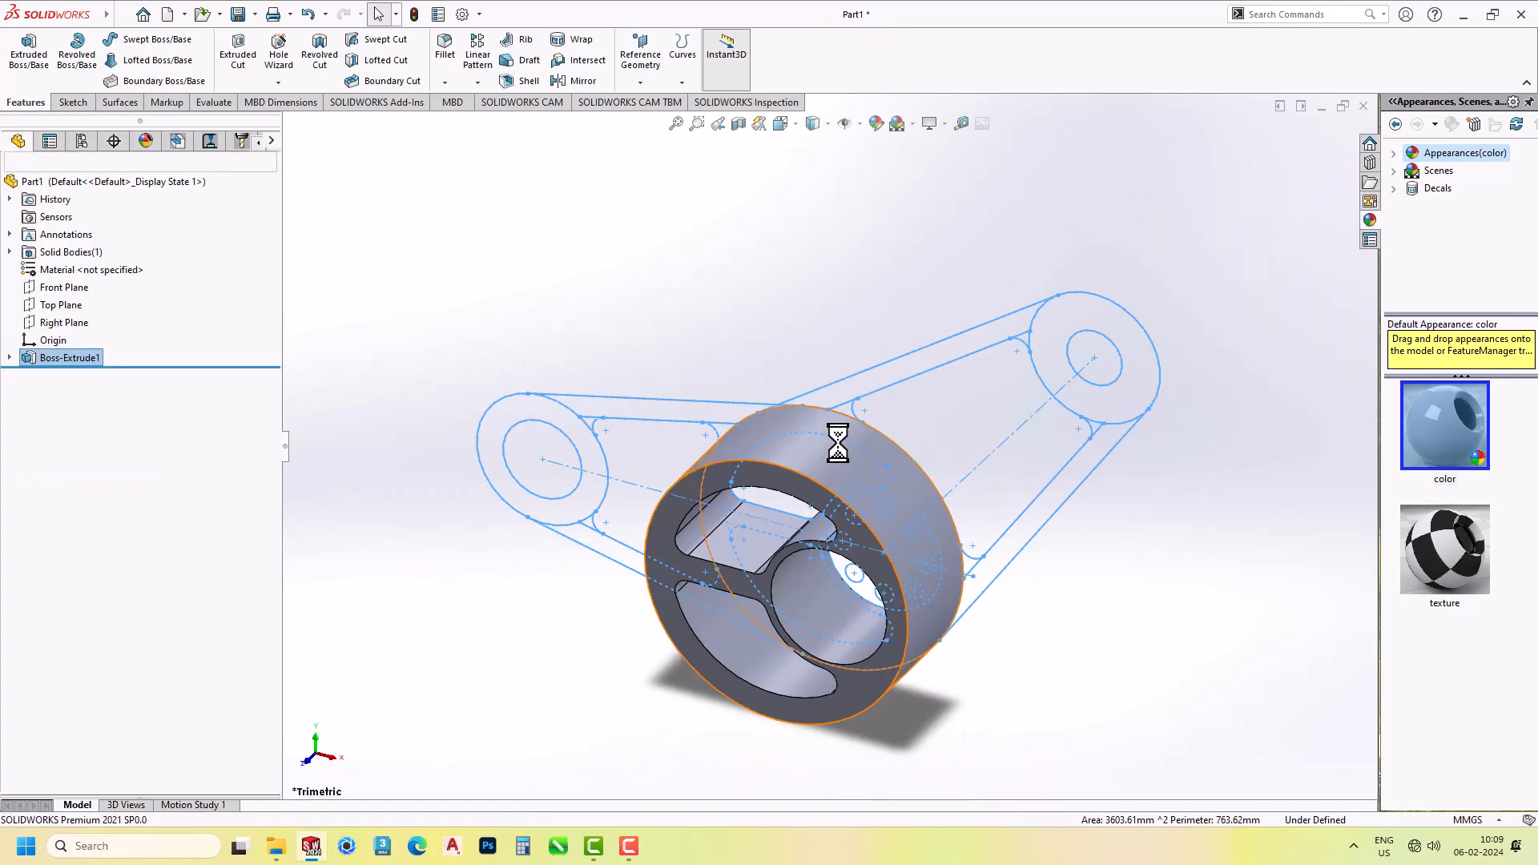
# Set up a boss extrusion of Sketch1's 44 mm hub region, leaving its eight small holes open, with a blind depth of 32 mm.
pyautogui.click(9, 358)
pyautogui.click(59, 373)
pyautogui.moveTo(44, 16)
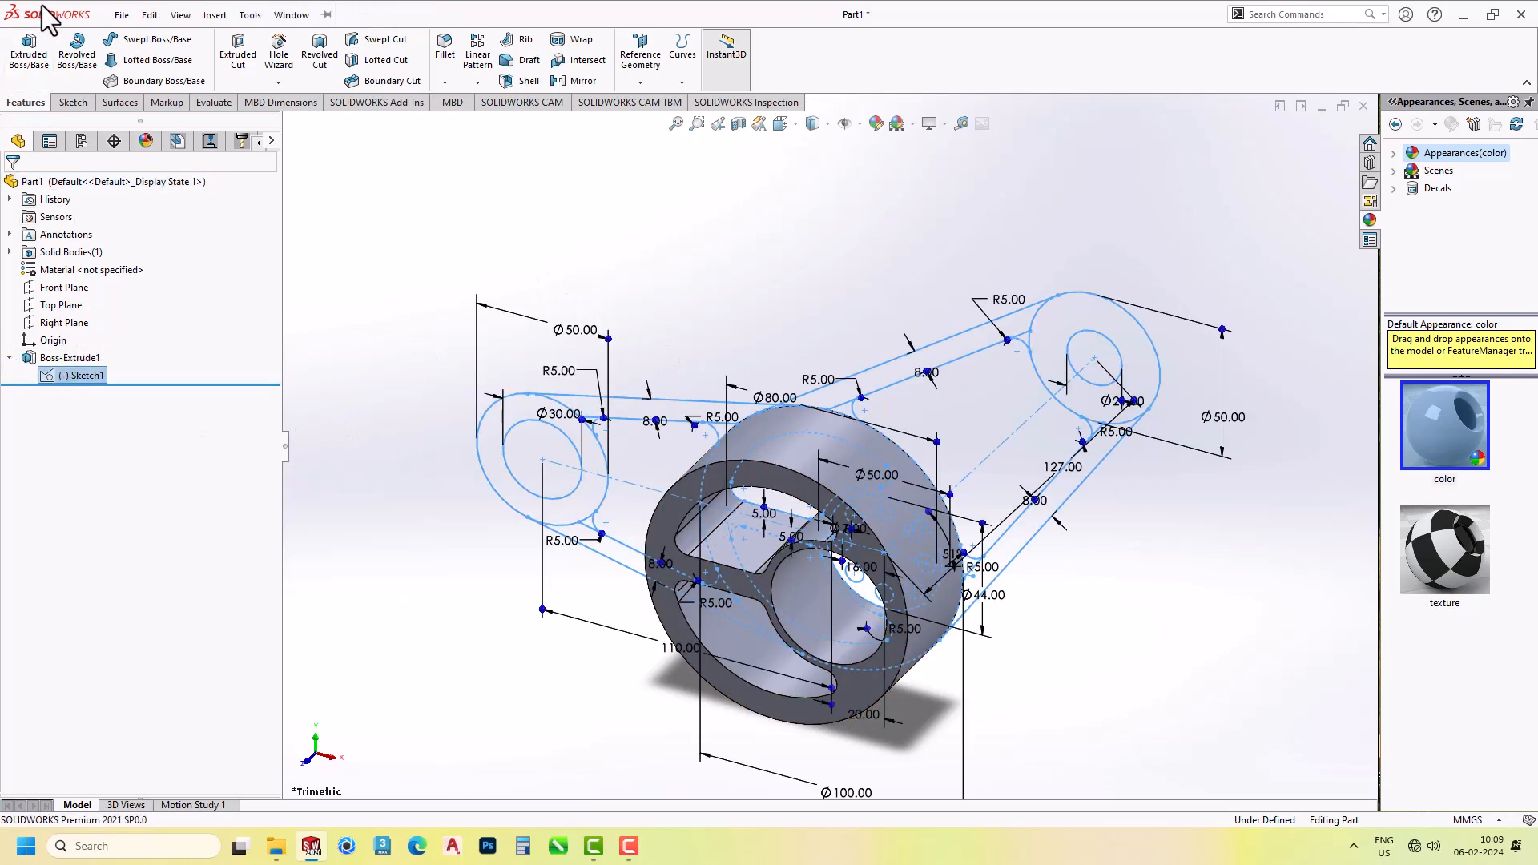
pyautogui.click(29, 48)
pyautogui.moveTo(886, 561); pyautogui.dragTo(943, 576, button='middle')
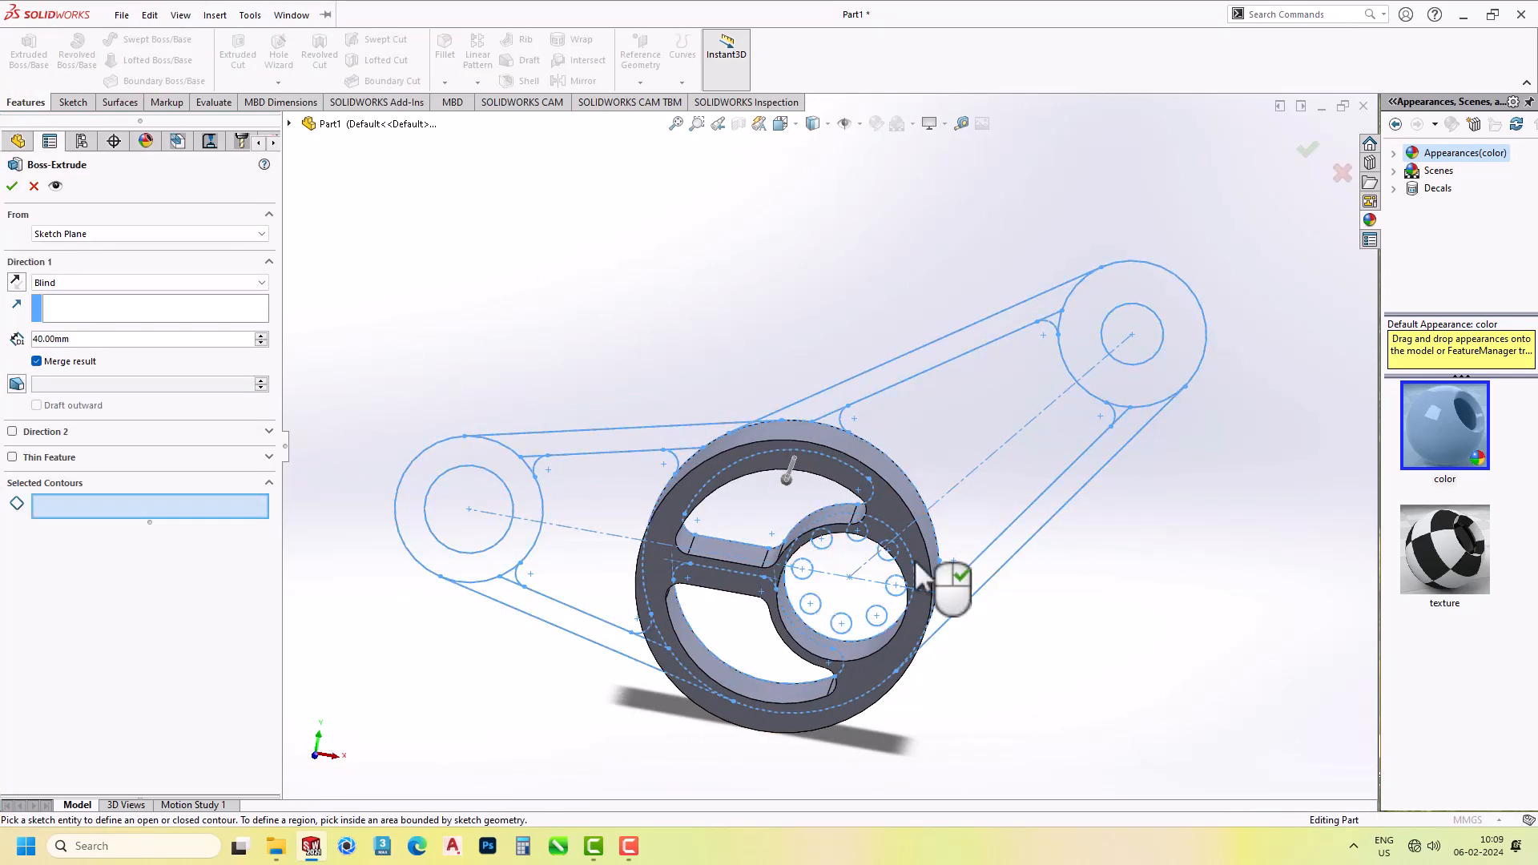
pyautogui.click(886, 574)
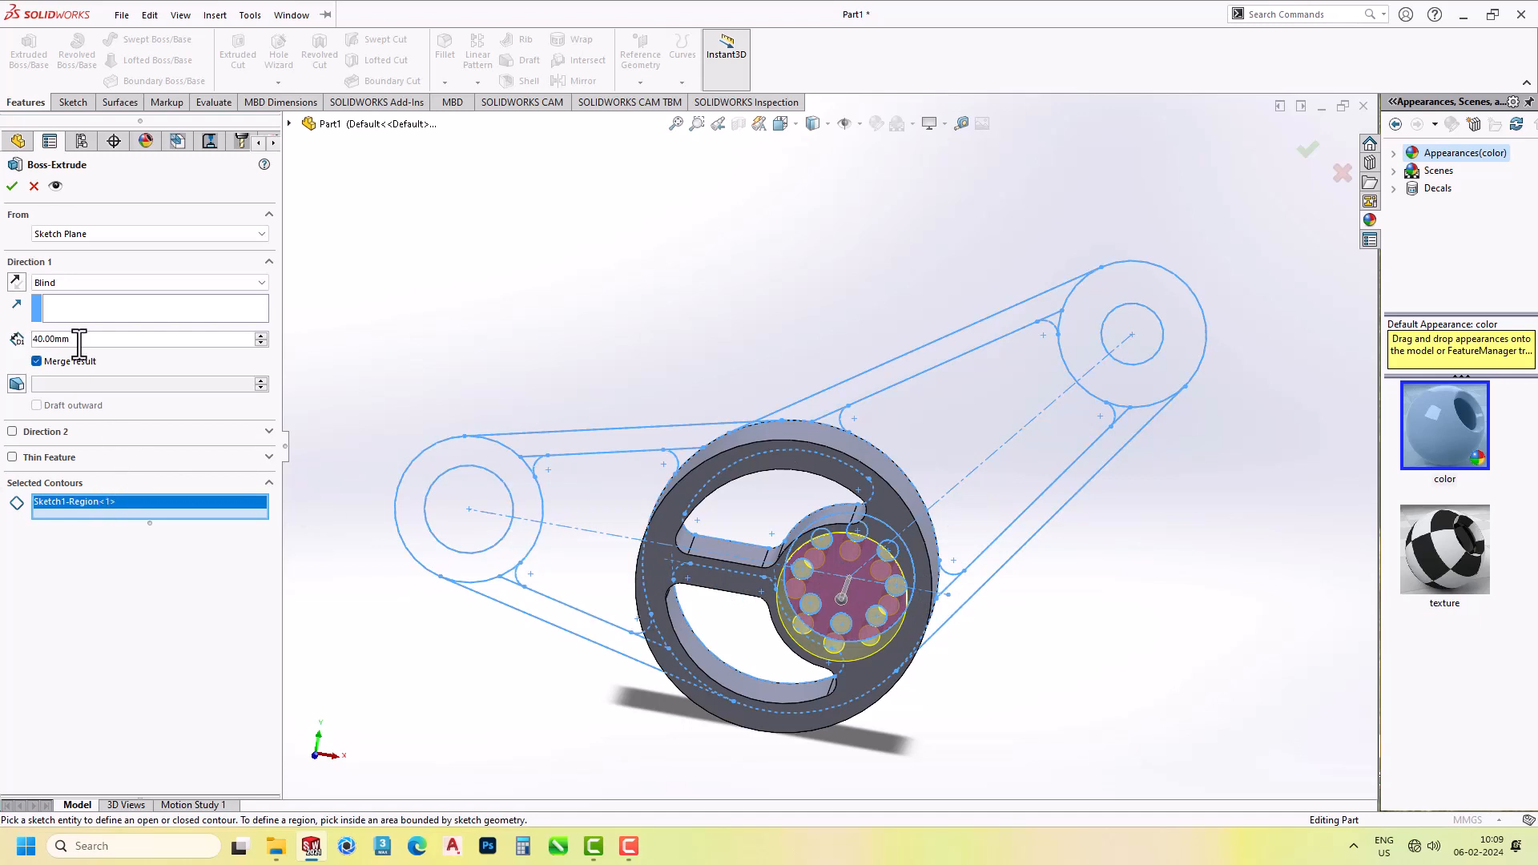
pyautogui.write('32')
pyautogui.press('Return')
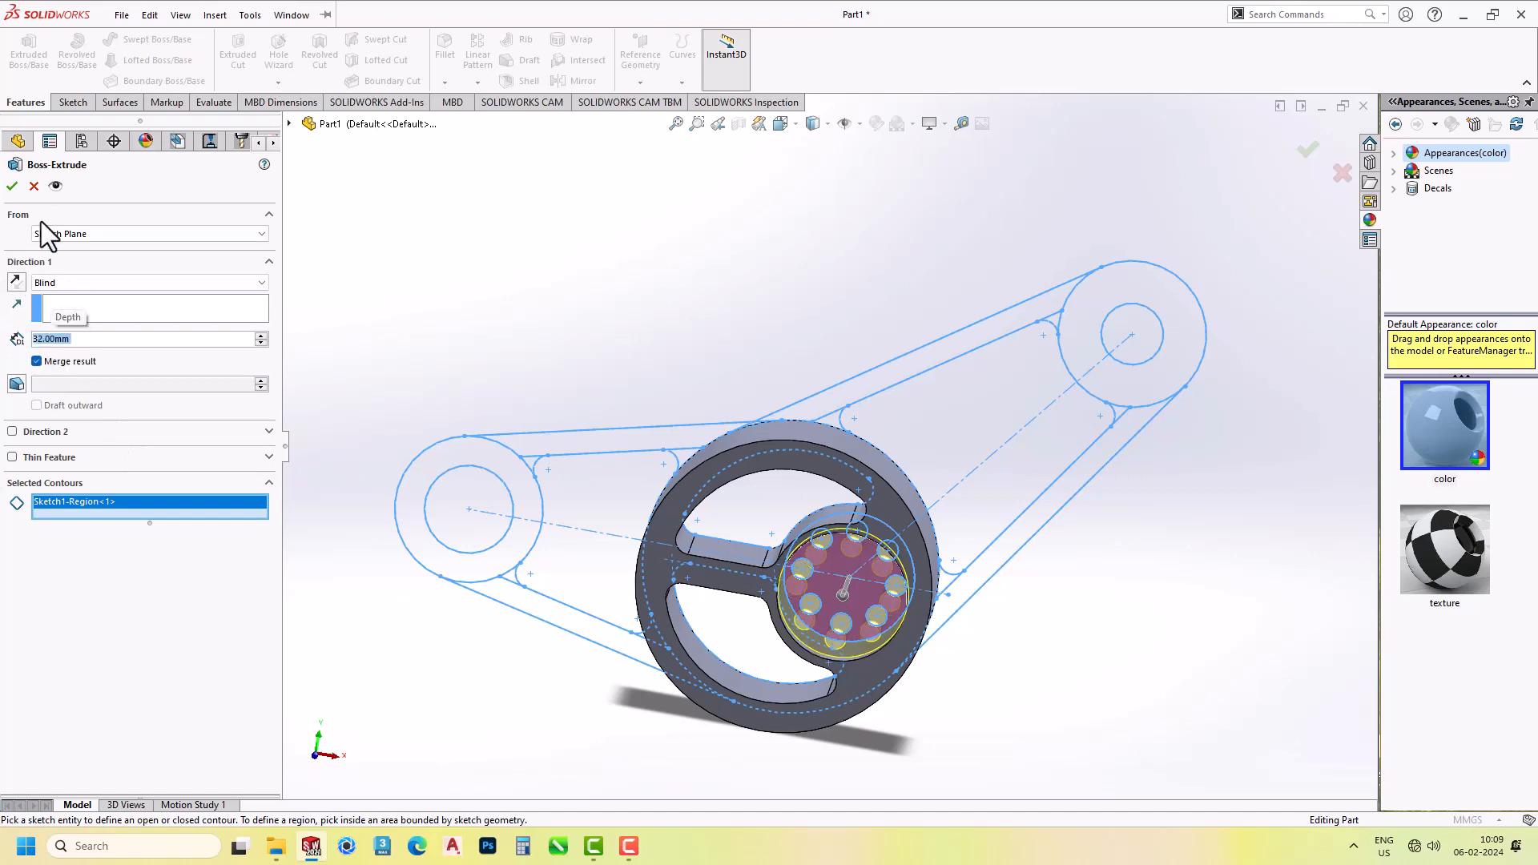
# Start the hub extrusion at a 4 mm offset from the sketch plane and complete it.
pyautogui.click(78, 234)
pyautogui.click(75, 277)
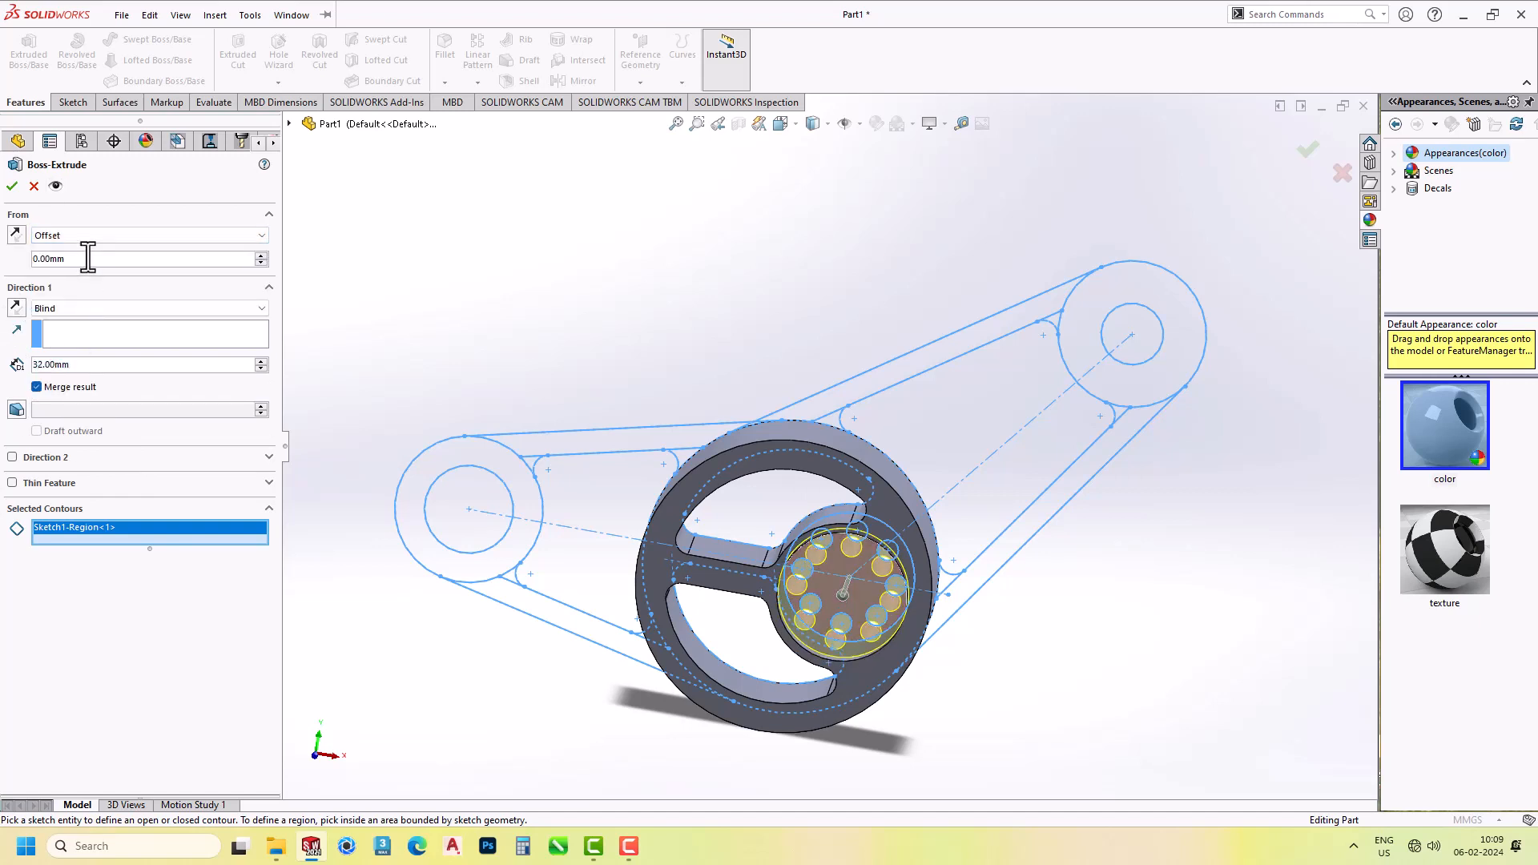
pyautogui.doubleClick(88, 258)
pyautogui.write('4')
pyautogui.press('Return')
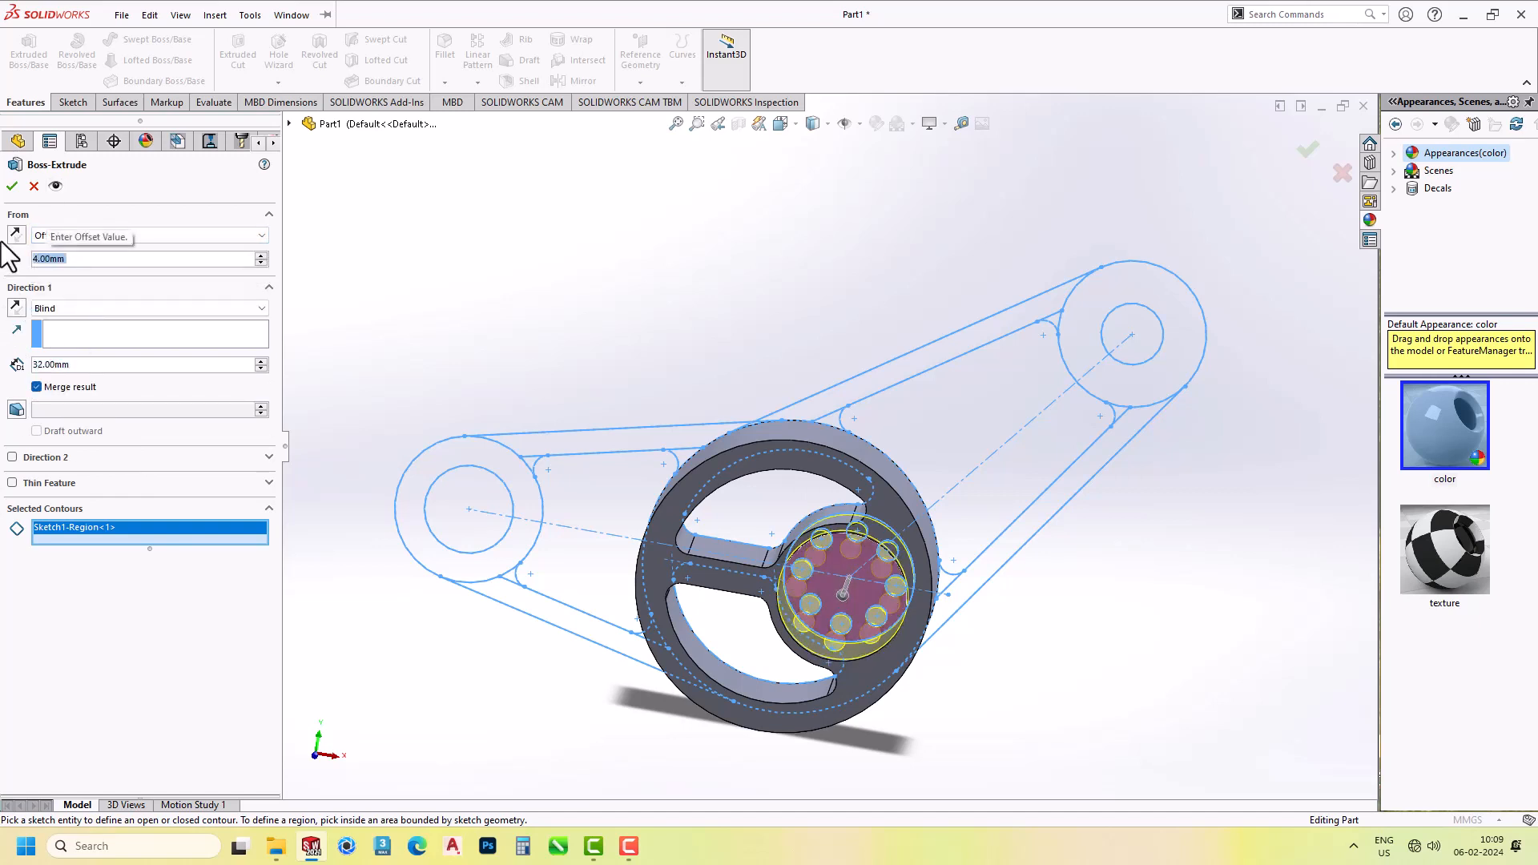
pyautogui.click(12, 186)
pyautogui.moveTo(675, 296); pyautogui.dragTo(629, 379, button='middle')
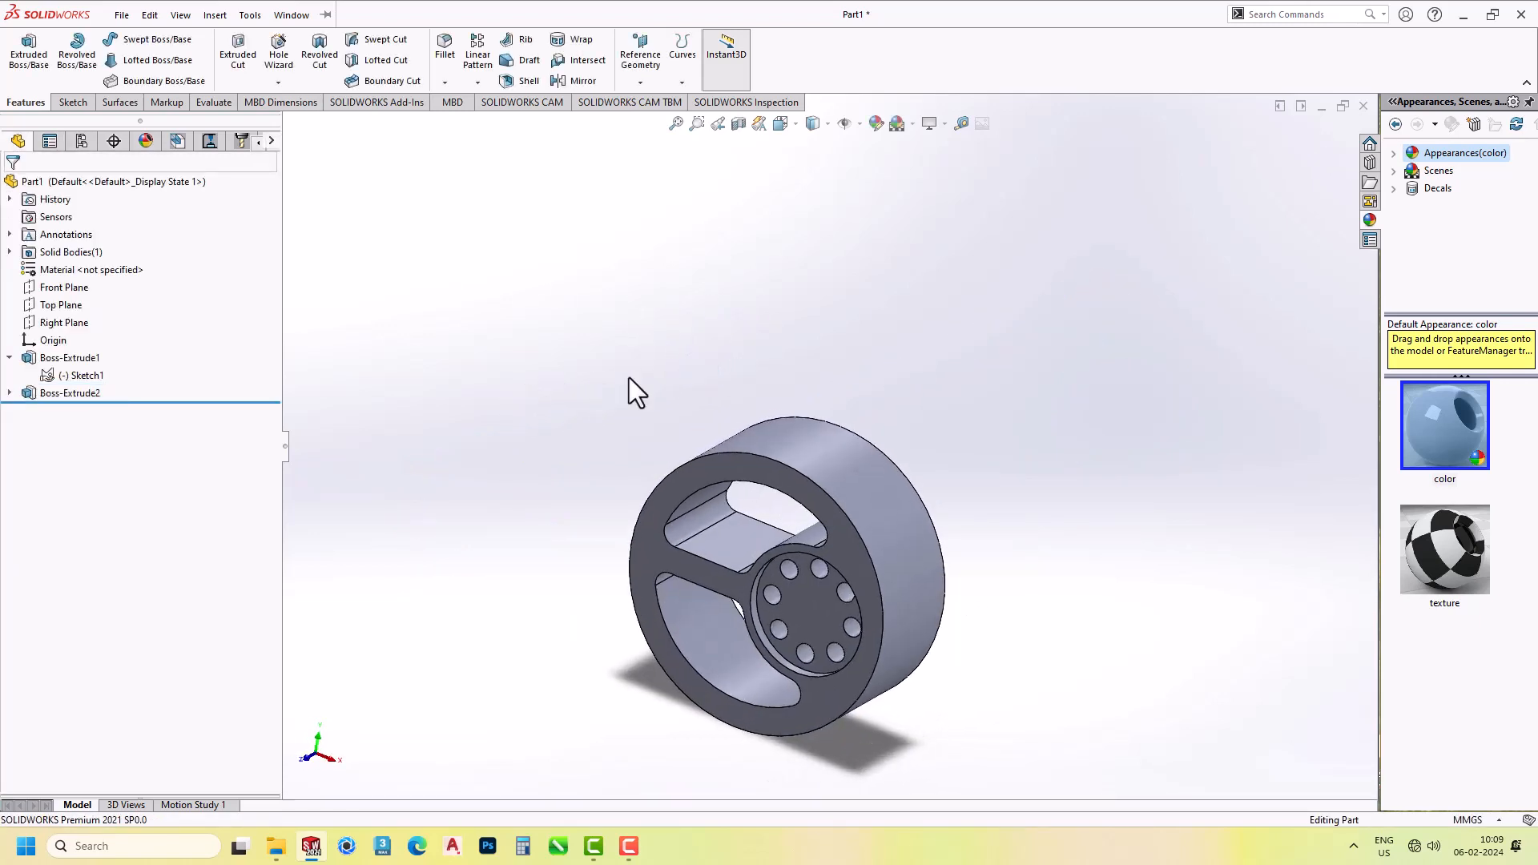
# Extrude the left 50 mm ring of Sketch1 around its 30 mm hole 40 mm deep, as a separate body without merging.
pyautogui.click(9, 393)
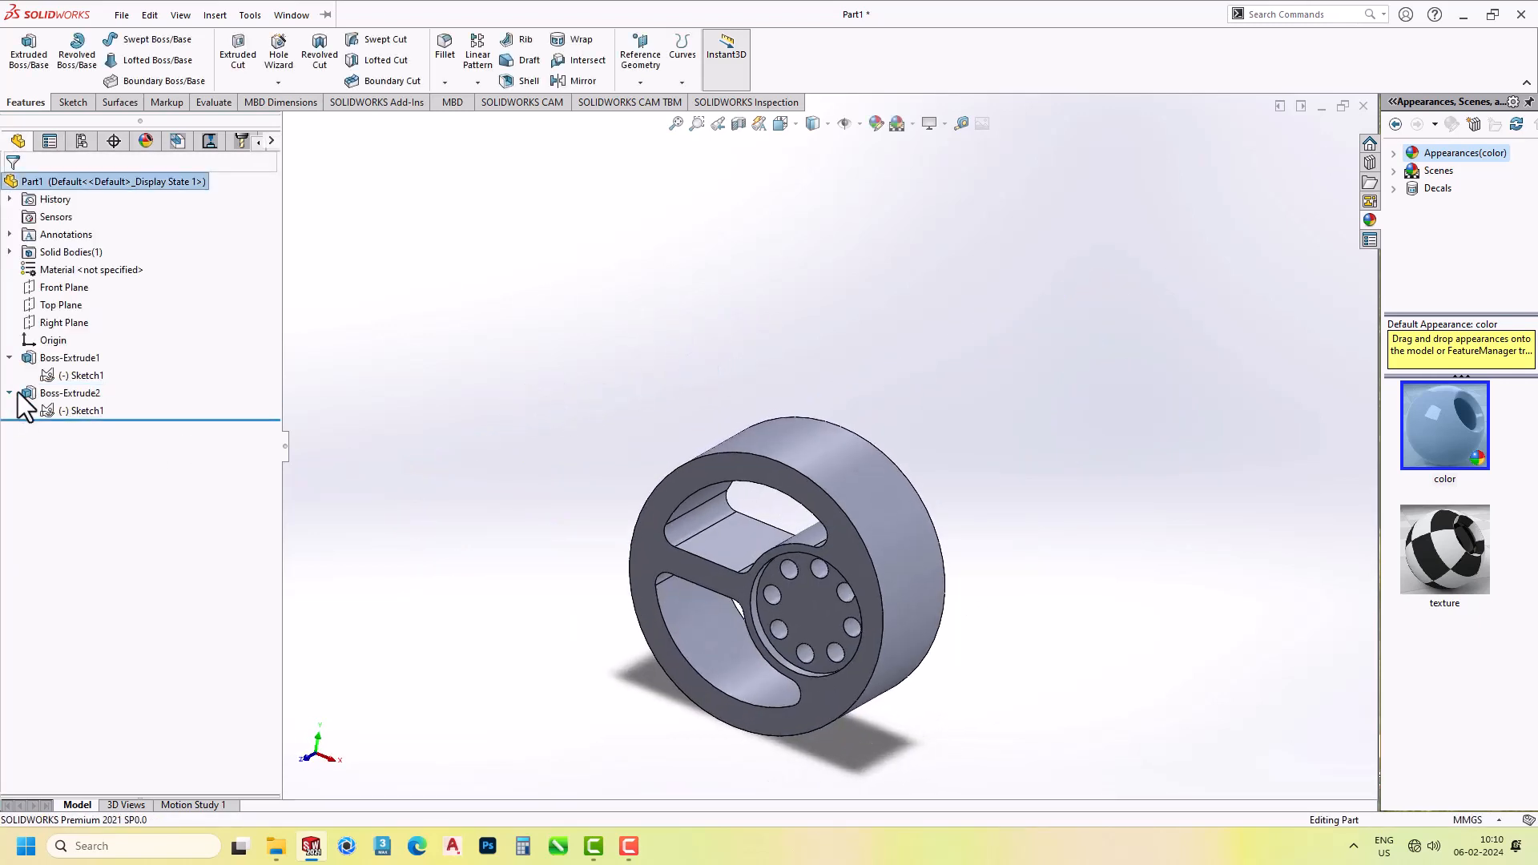
pyautogui.click(79, 411)
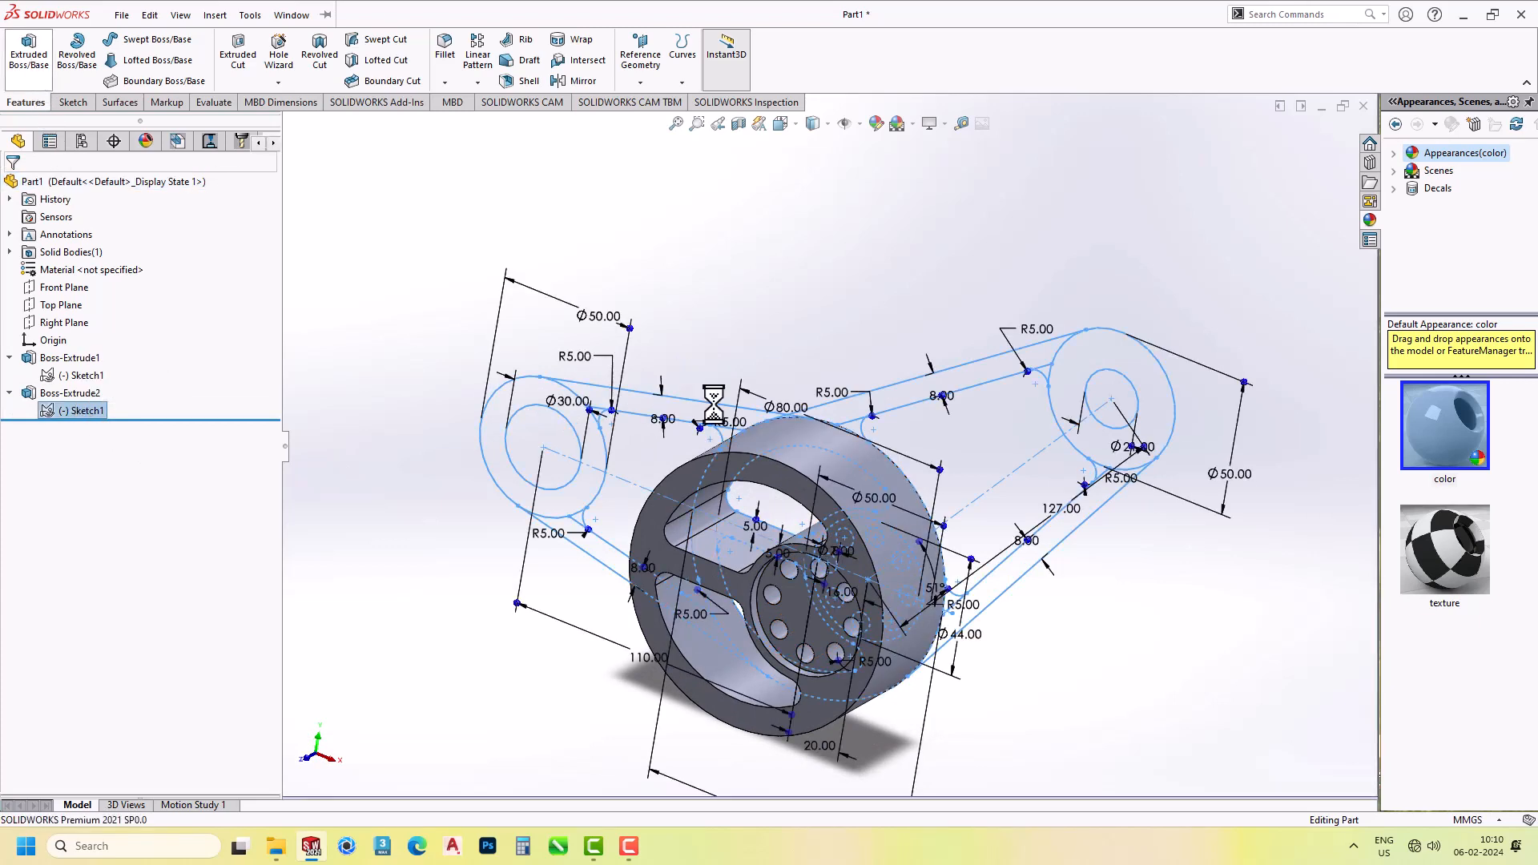
pyautogui.moveTo(780, 476); pyautogui.dragTo(746, 438, button='middle')
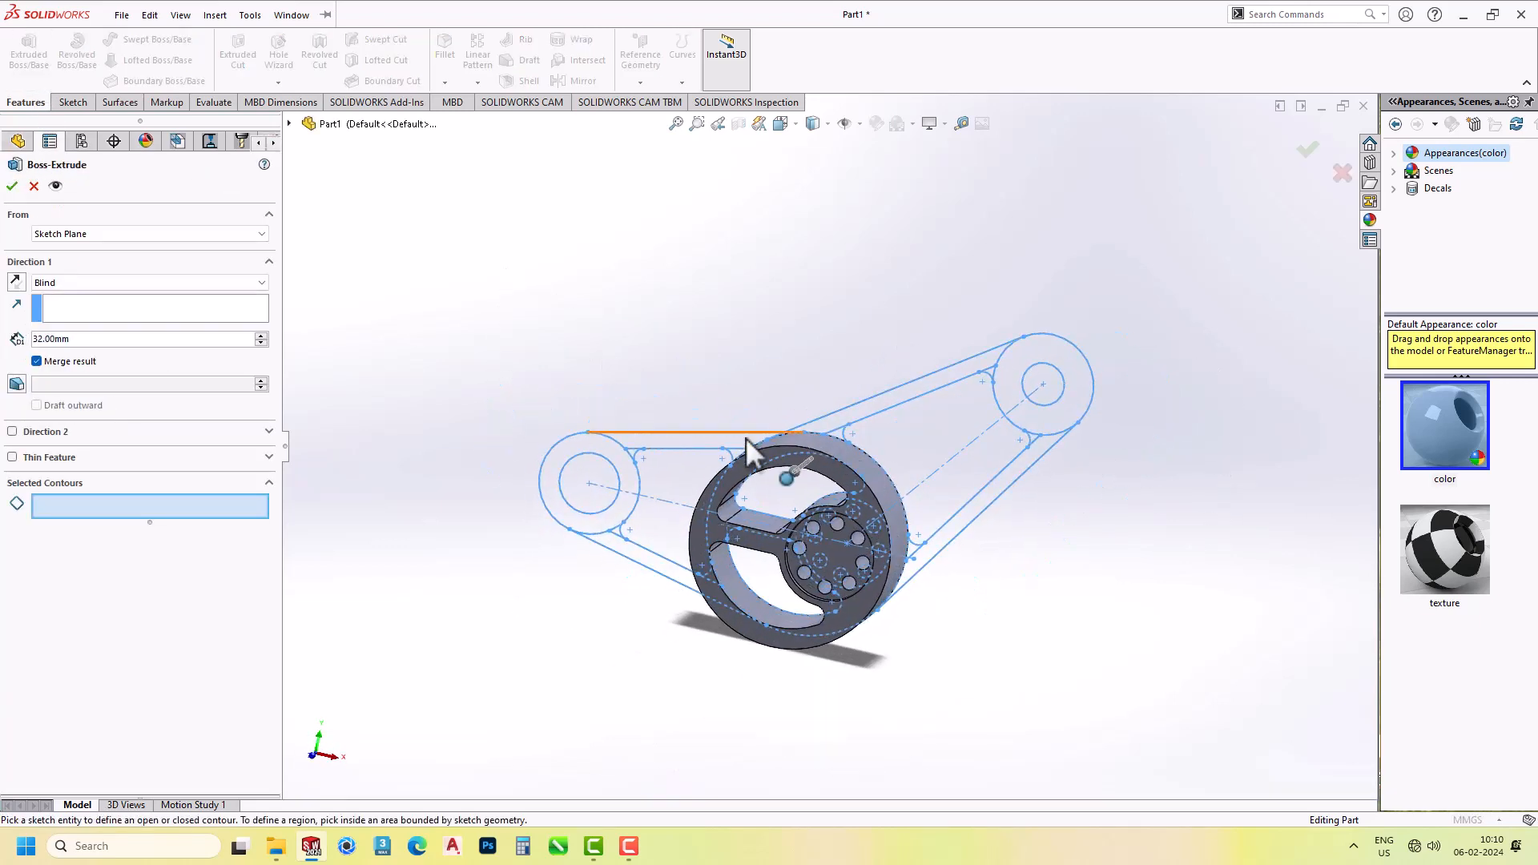
pyautogui.click(586, 444)
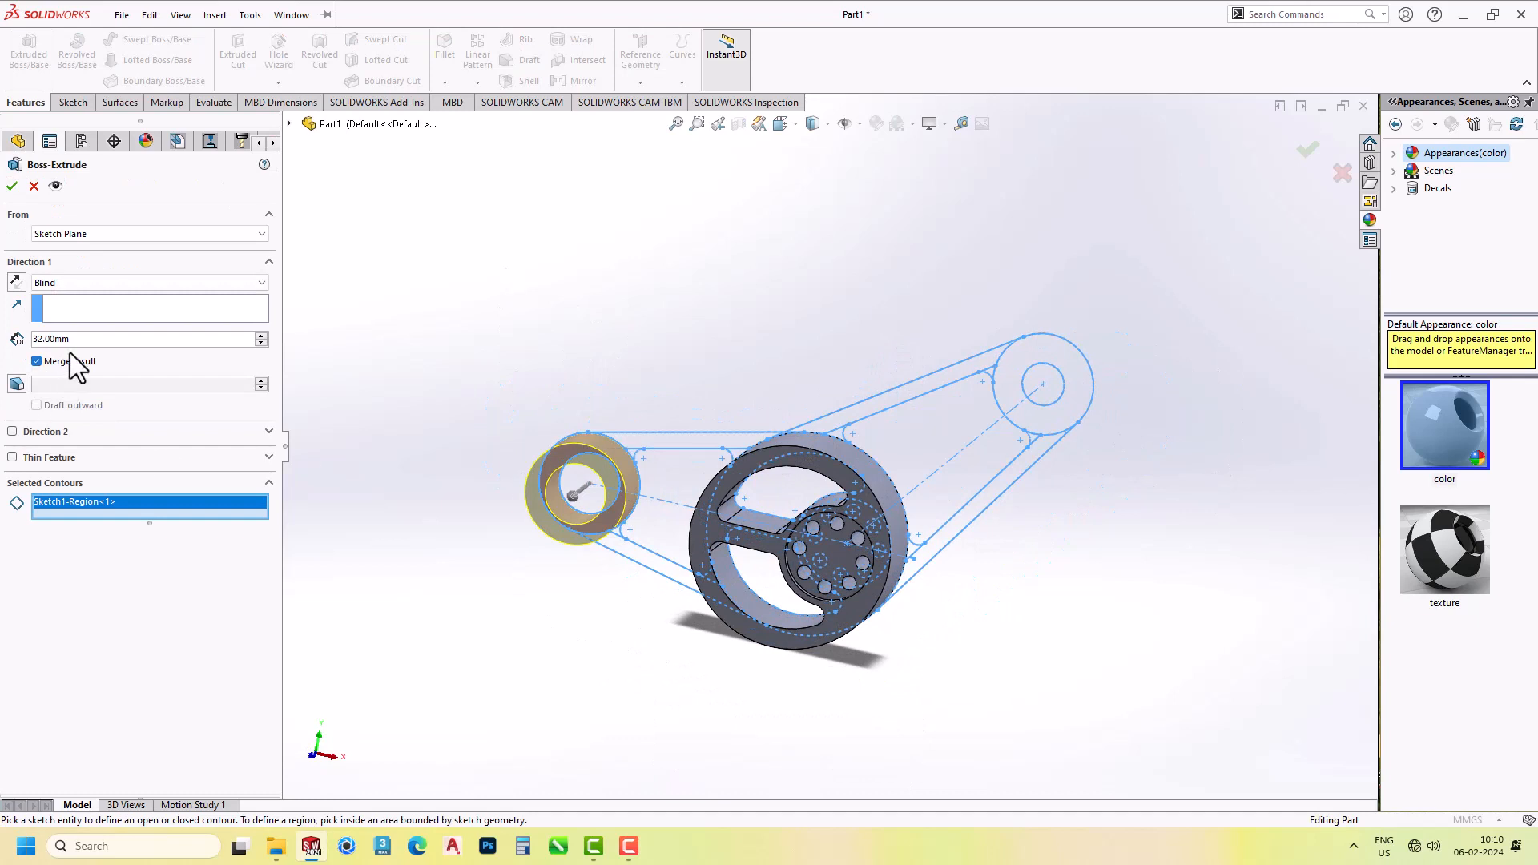
pyautogui.write('0')
pyautogui.press('Return')
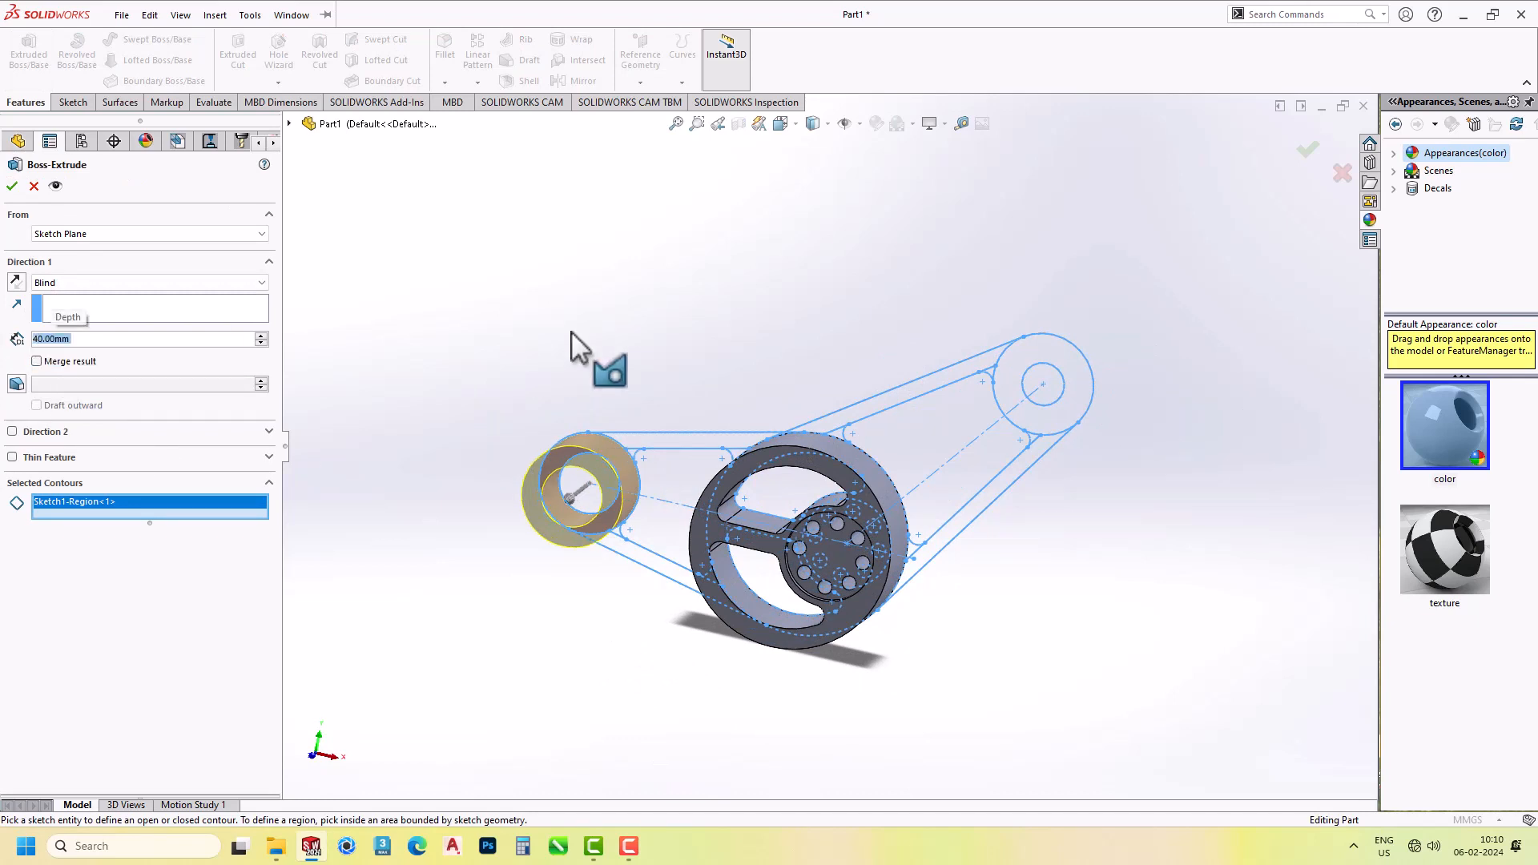
pyautogui.click(12, 186)
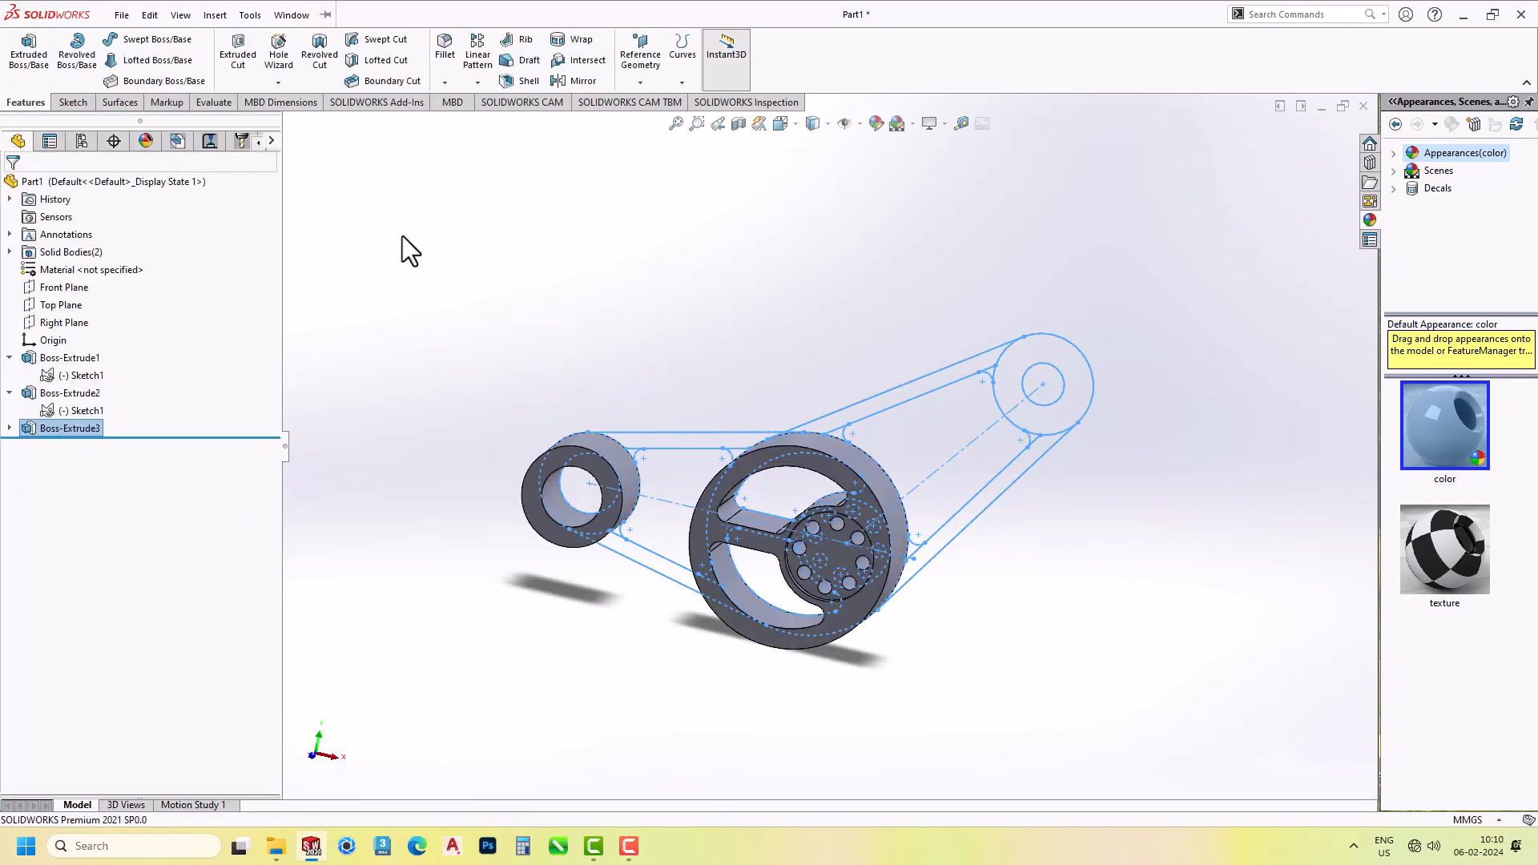
# Start a boss extrusion from Sketch1 using the left arm's upper bar and its two rounded corner regions as contours.
pyautogui.click(60, 446)
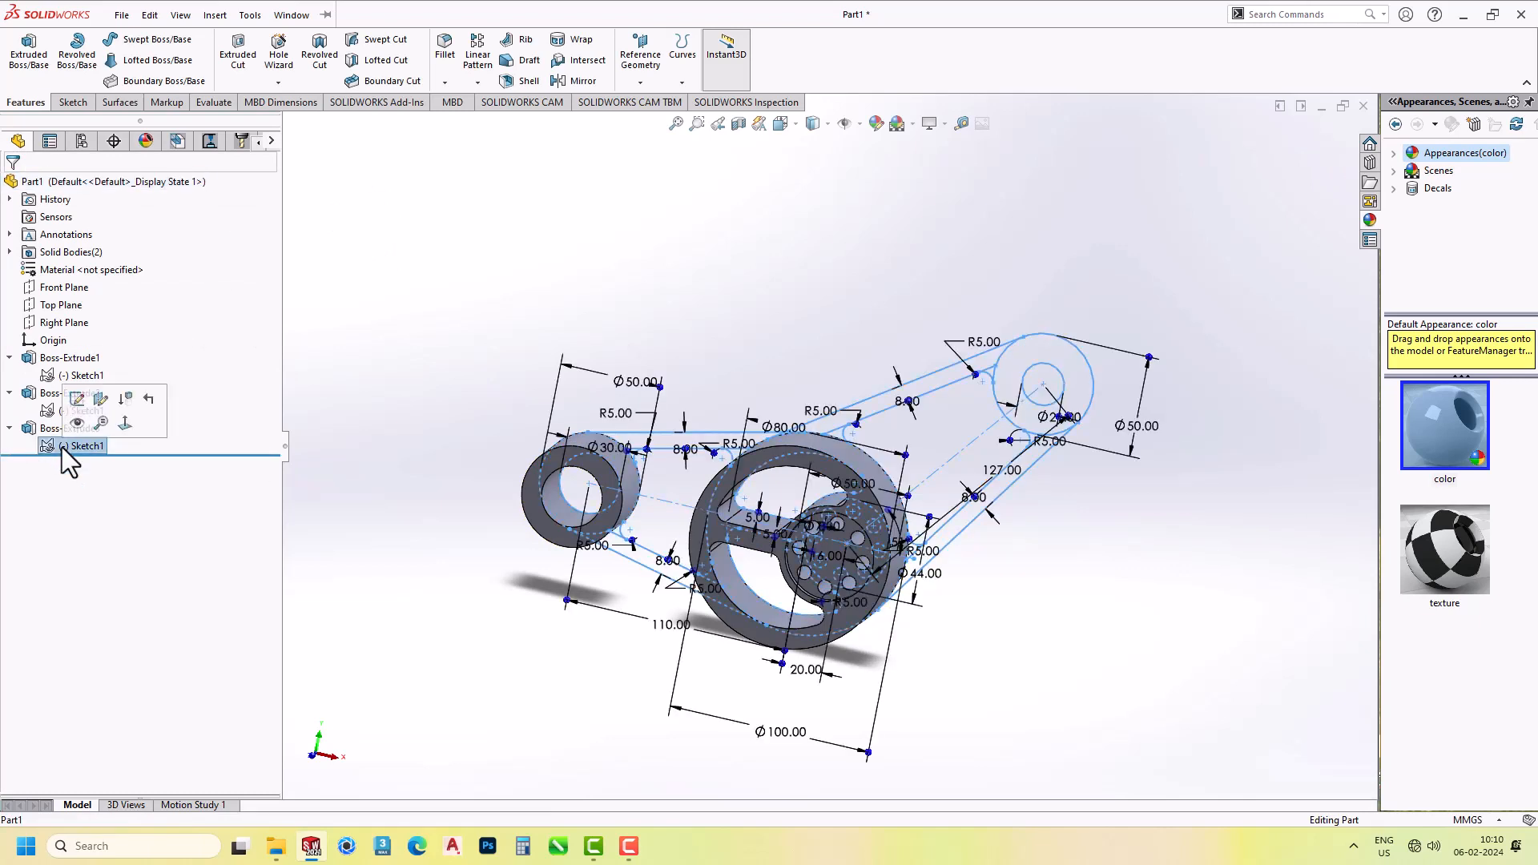
pyautogui.click(47, 74)
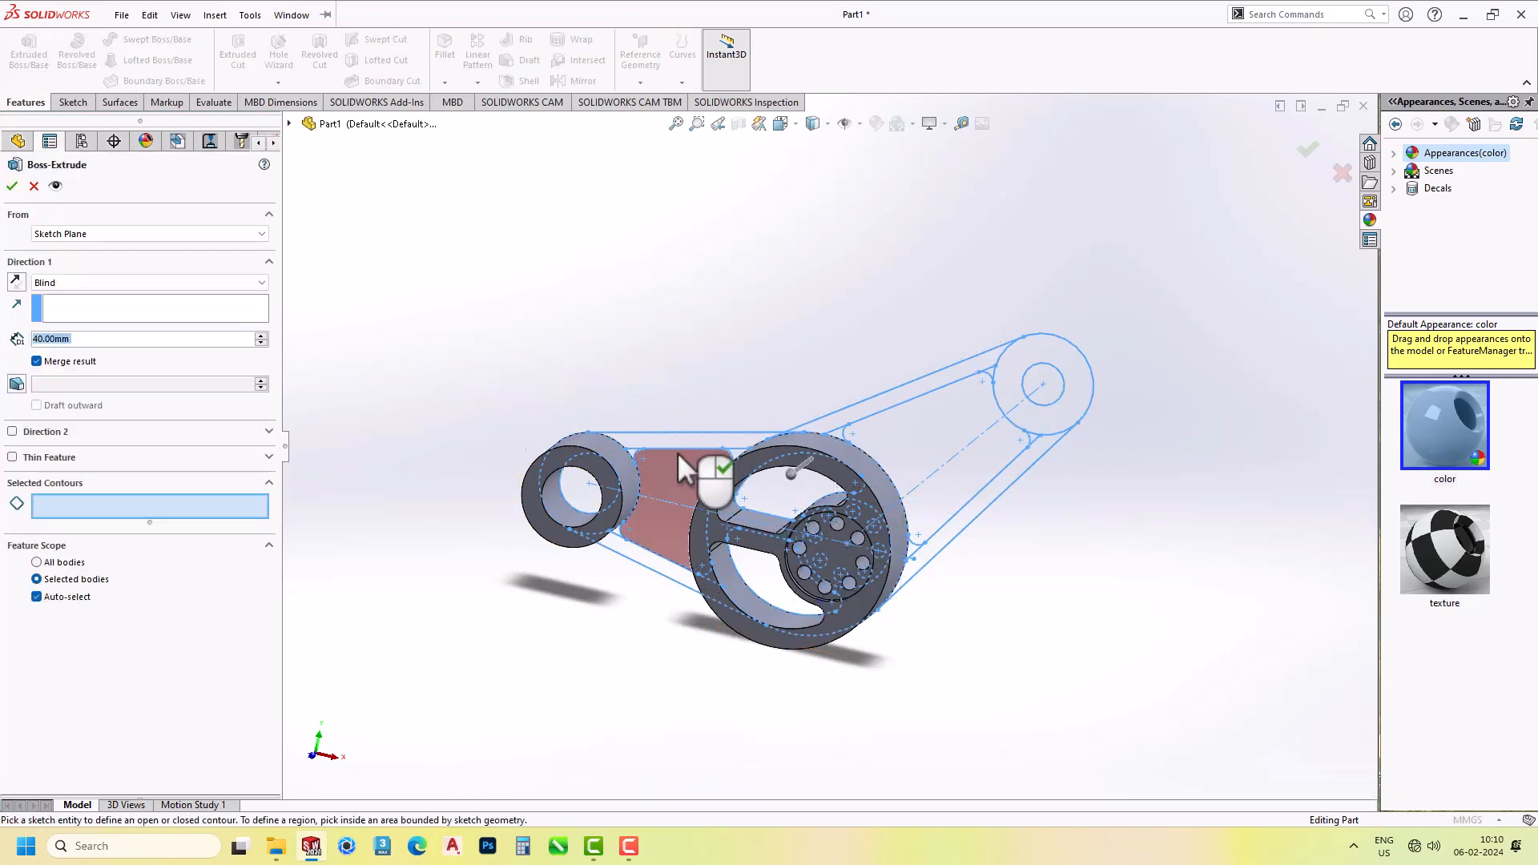
pyautogui.scroll(-5, 676, 451)
pyautogui.click(663, 423)
pyautogui.moveTo(849, 454); pyautogui.dragTo(811, 447, button='middle')
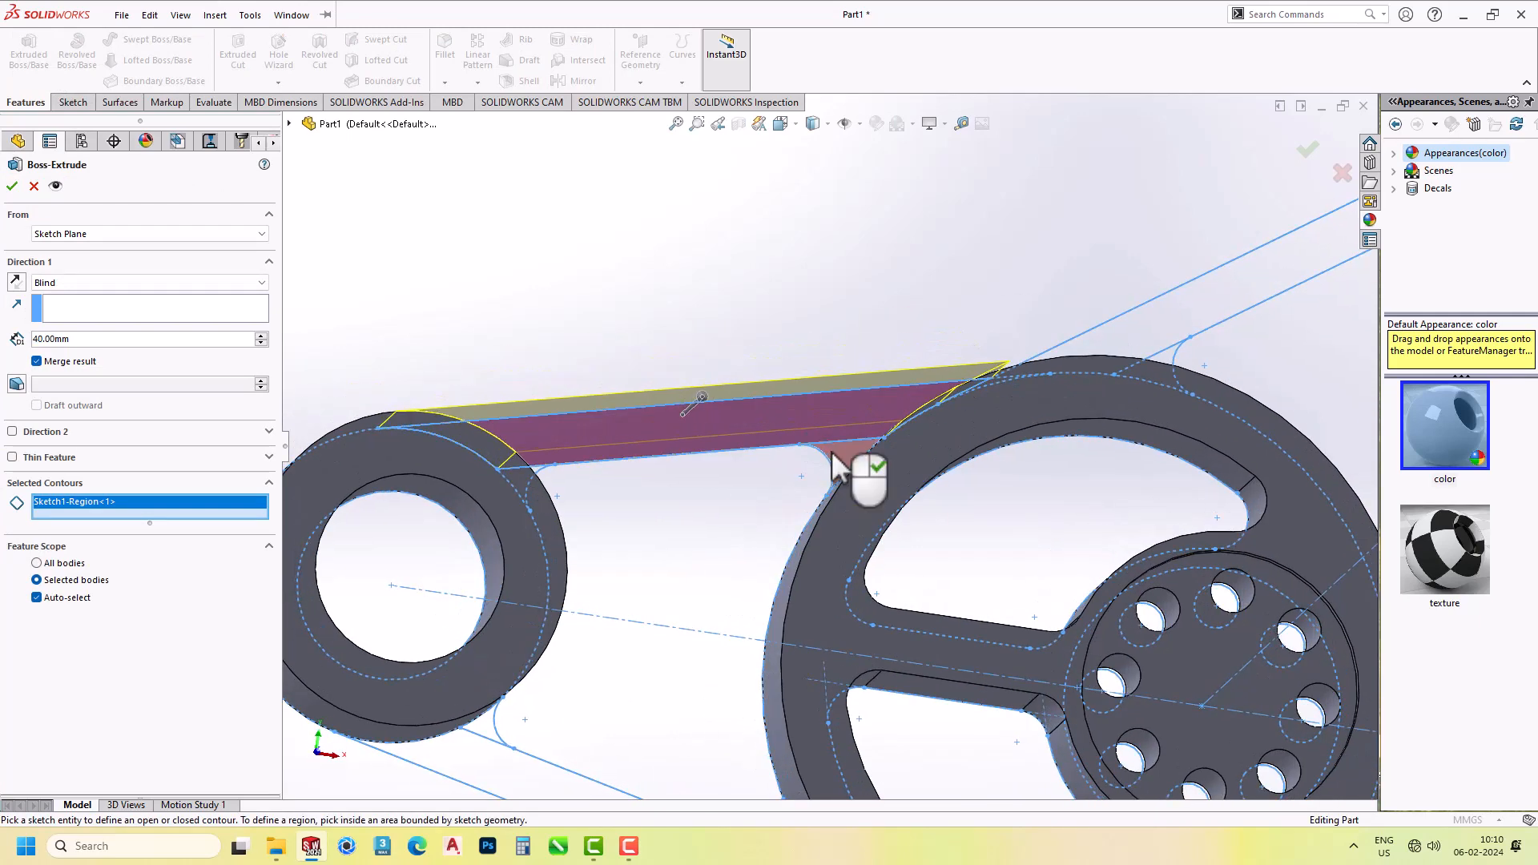
pyautogui.click(858, 473)
pyautogui.scroll(-4, 549, 491)
pyautogui.click(589, 460)
pyautogui.scroll(4, 655, 450)
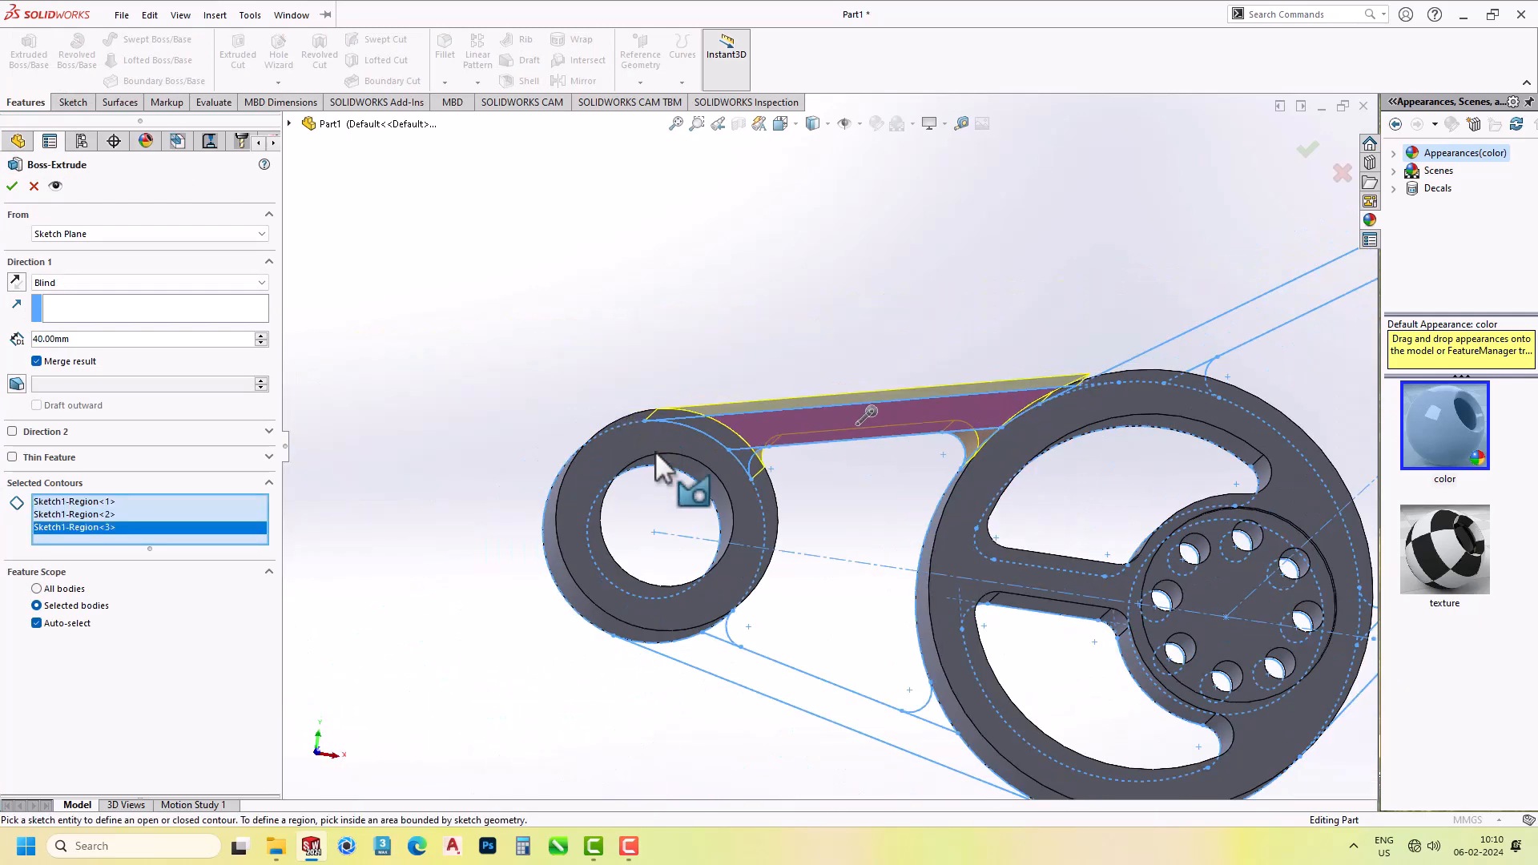
# Add the left arm's lower bar and its two rounded corner regions to the extrusion contours.
pyautogui.scroll(-5, 735, 631)
pyautogui.click(735, 641)
pyautogui.click(753, 597)
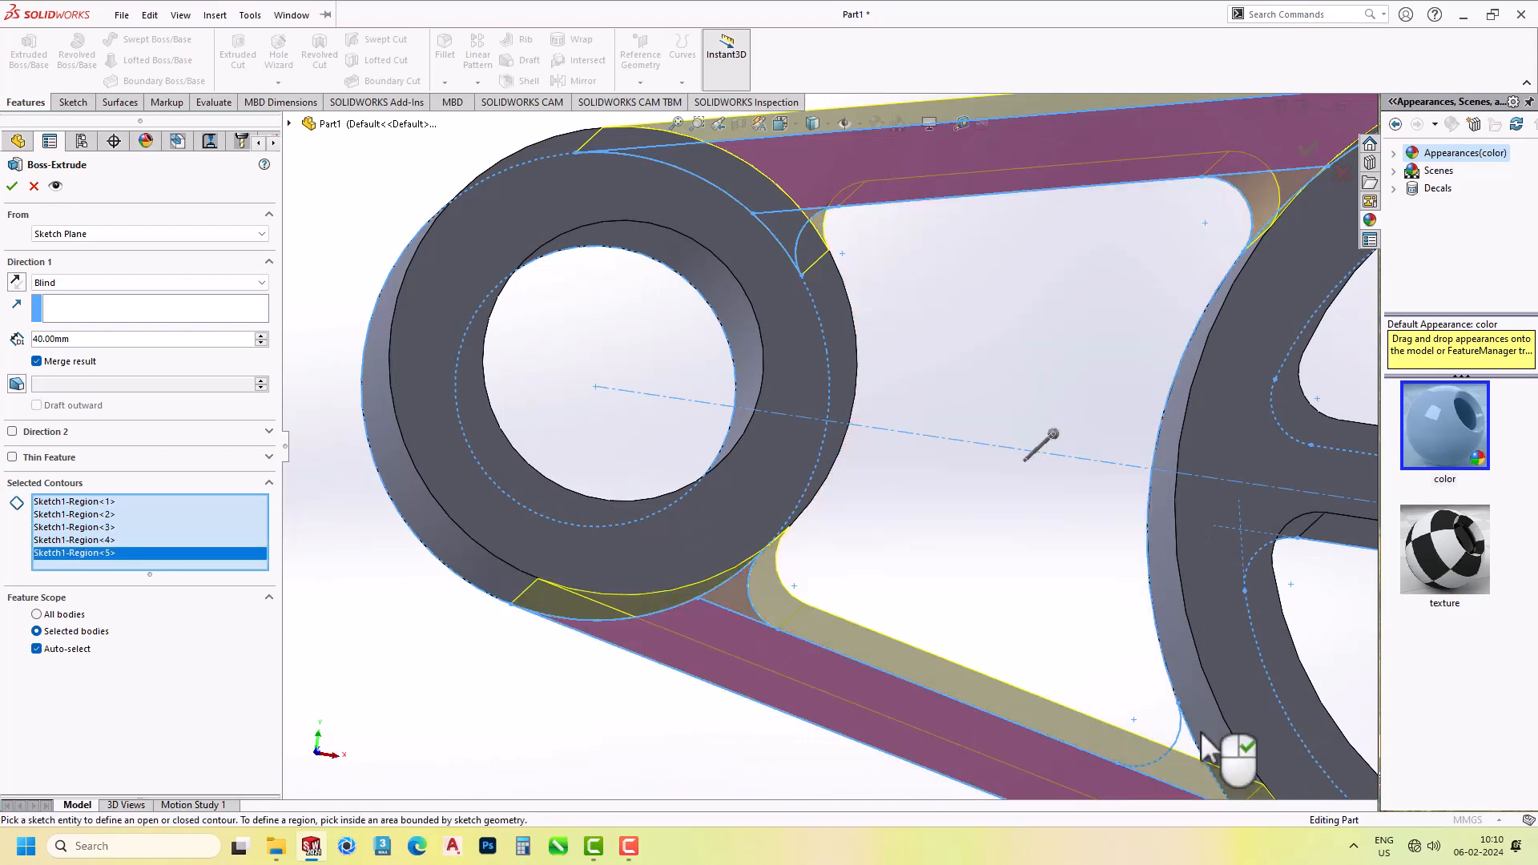
pyautogui.click(875, 644)
pyautogui.scroll(5, 708, 513)
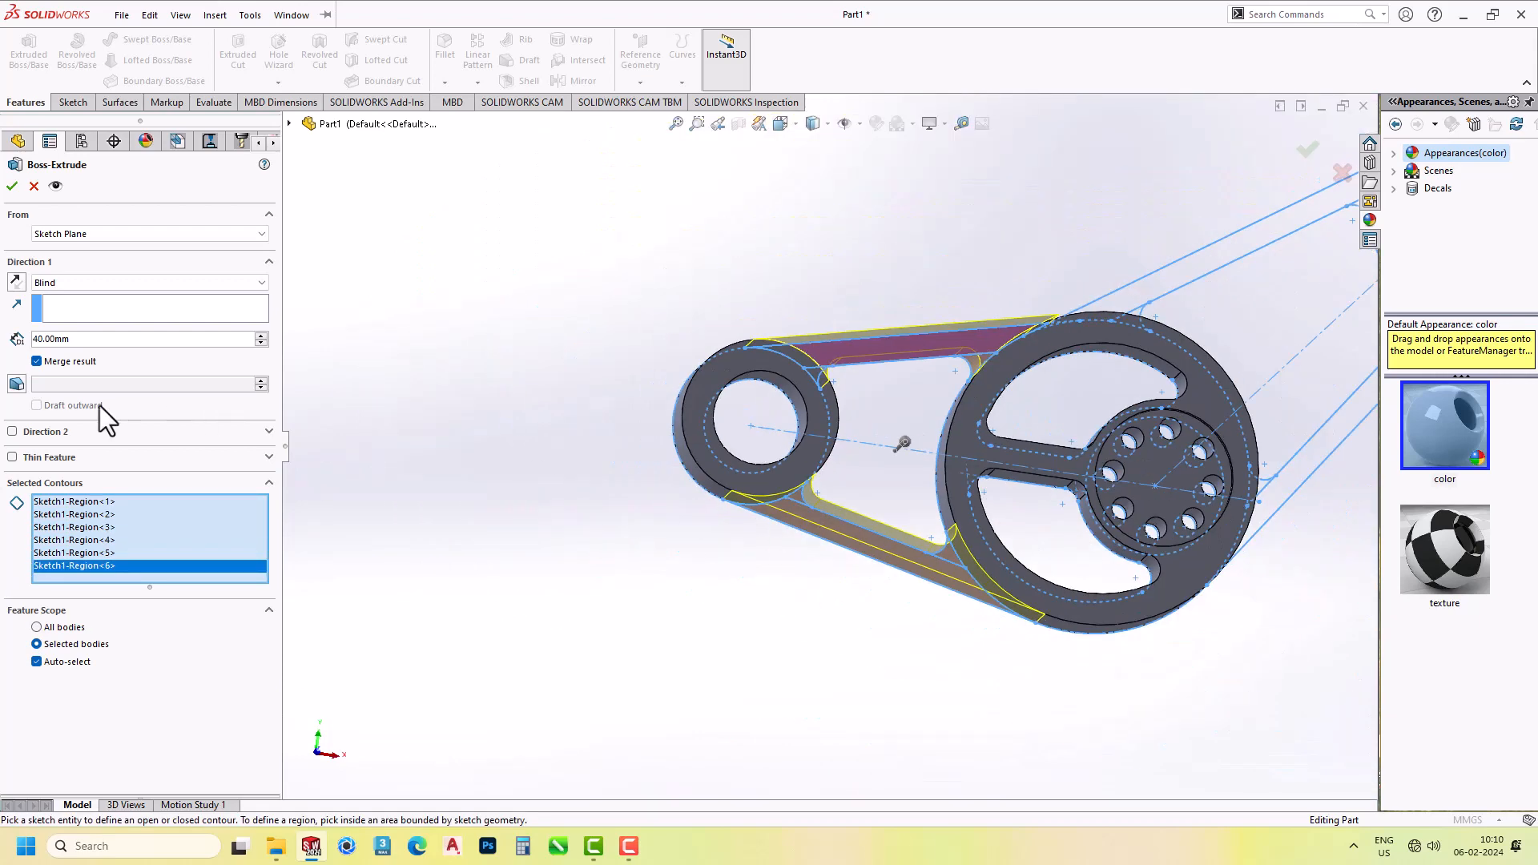
# Turn off merging for the left arm extrusion and set its depth to 18 mm.
pyautogui.click(56, 365)
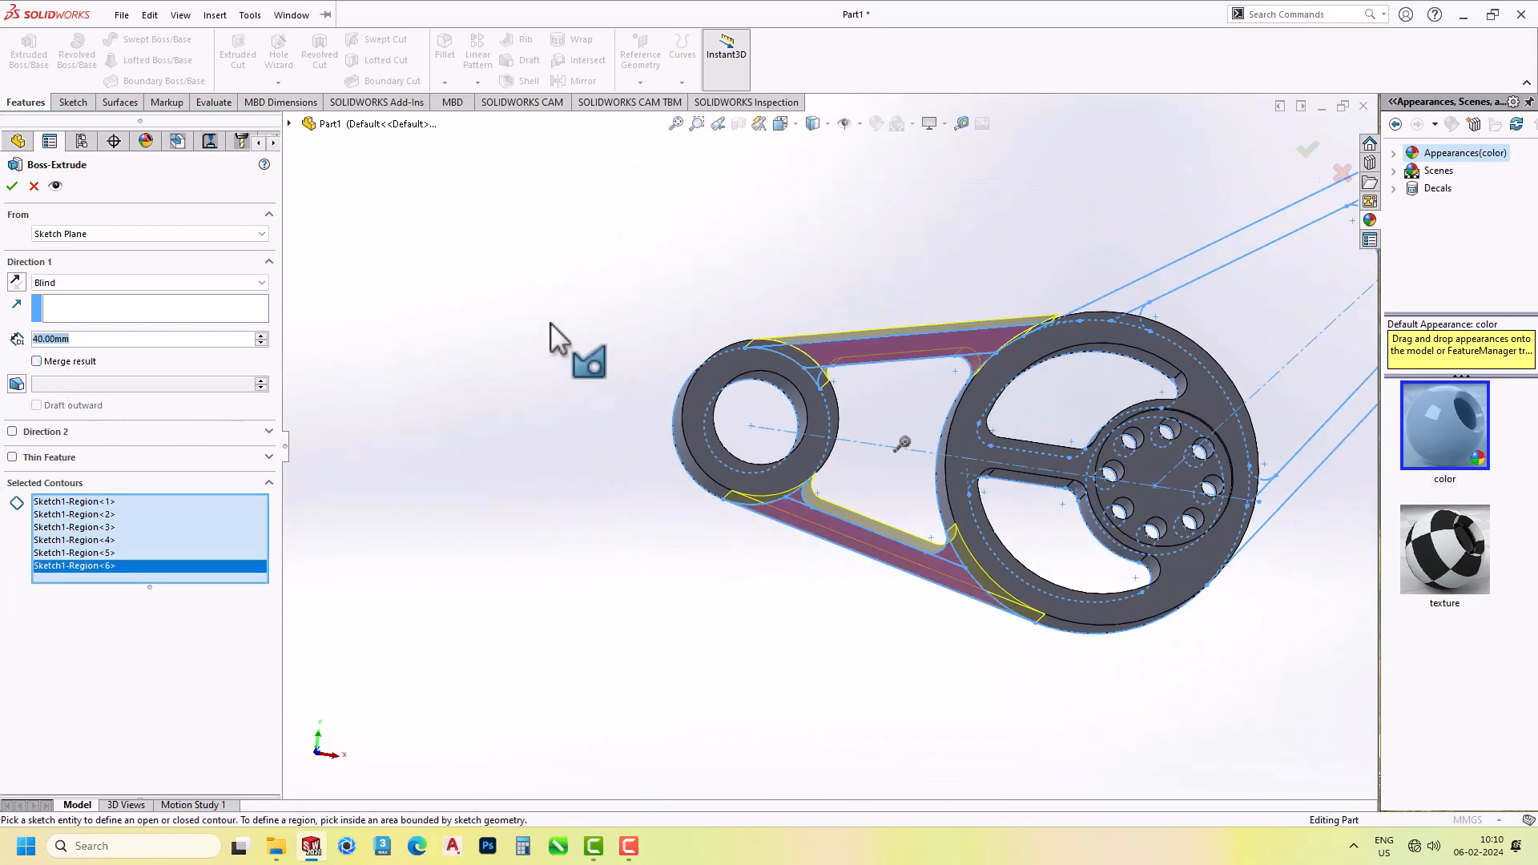
pyautogui.write('18')
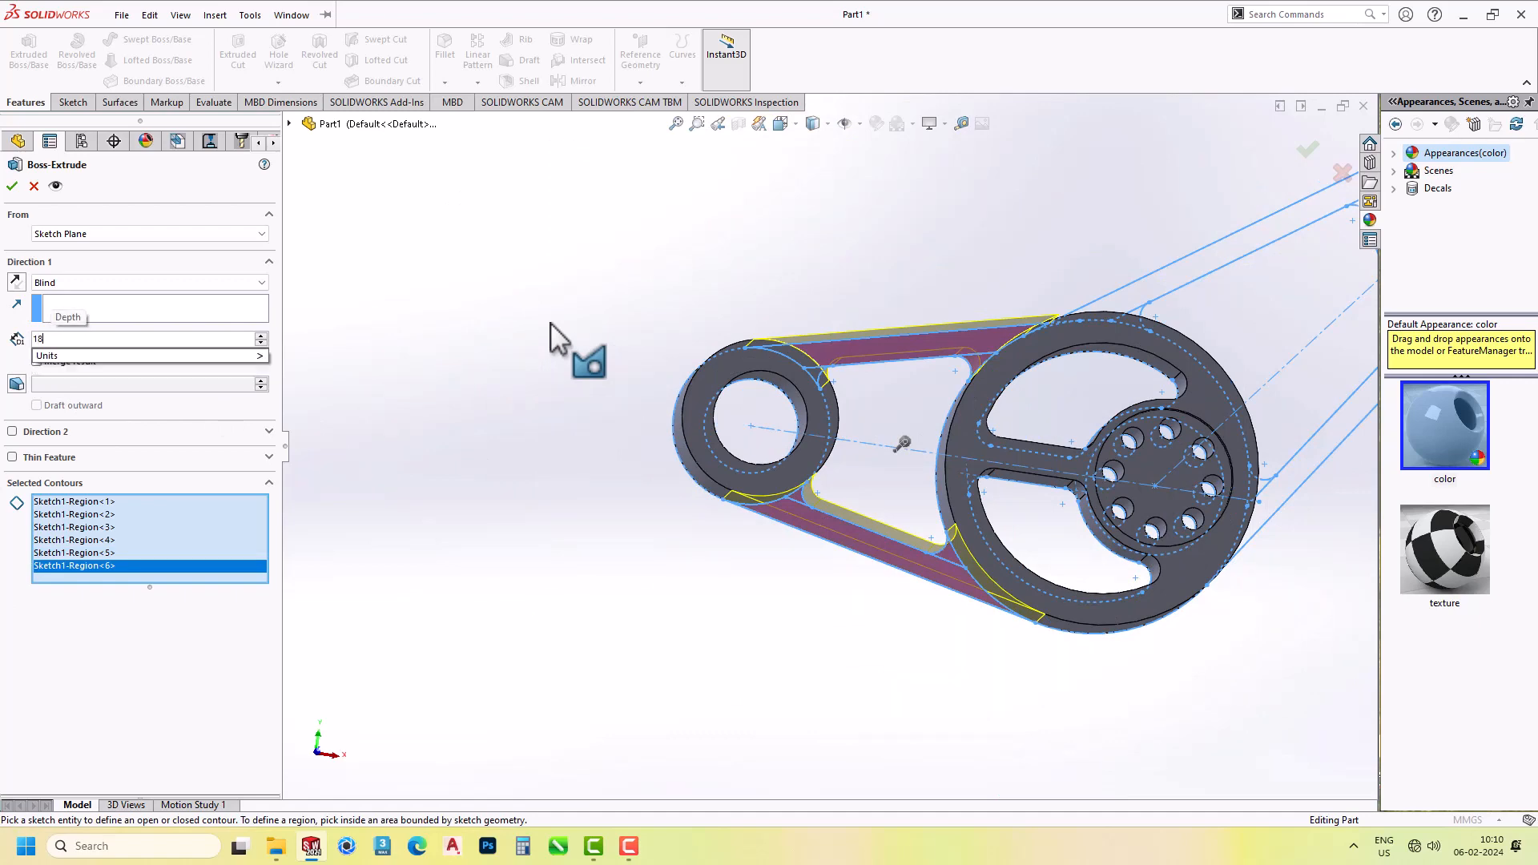
pyautogui.press('Return')
pyautogui.moveTo(622, 364); pyautogui.dragTo(579, 521, button='middle')
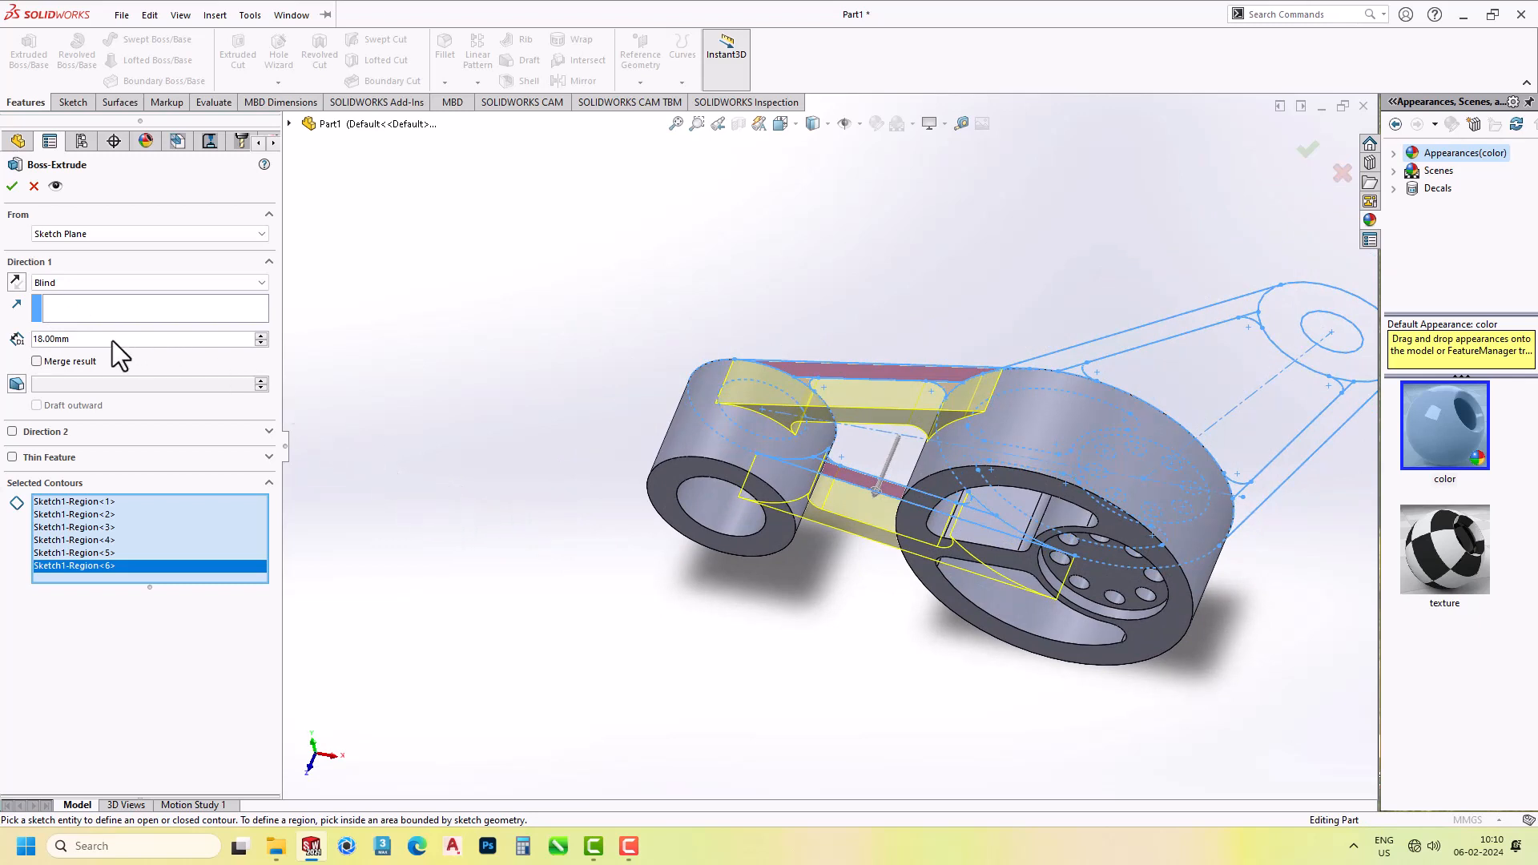
# Turn merging back on for the left arm extrusion, start it at an 11 mm offset from the sketch plane, and complete it.
pyautogui.click(55, 363)
pyautogui.click(75, 234)
pyautogui.click(90, 281)
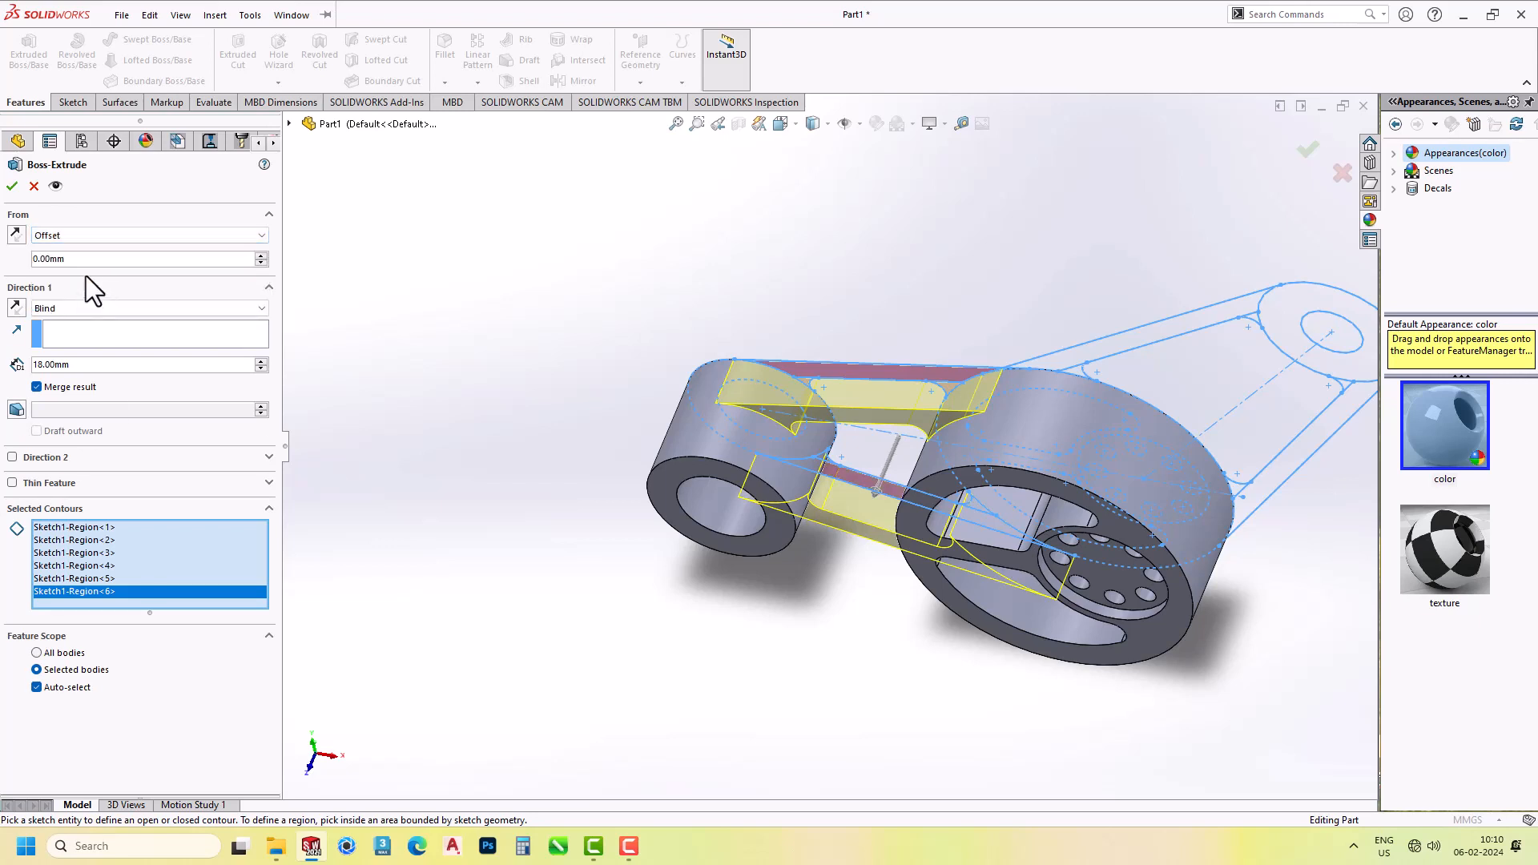
pyautogui.moveTo(86, 262); pyautogui.dragTo(1, 188)
pyautogui.write('11')
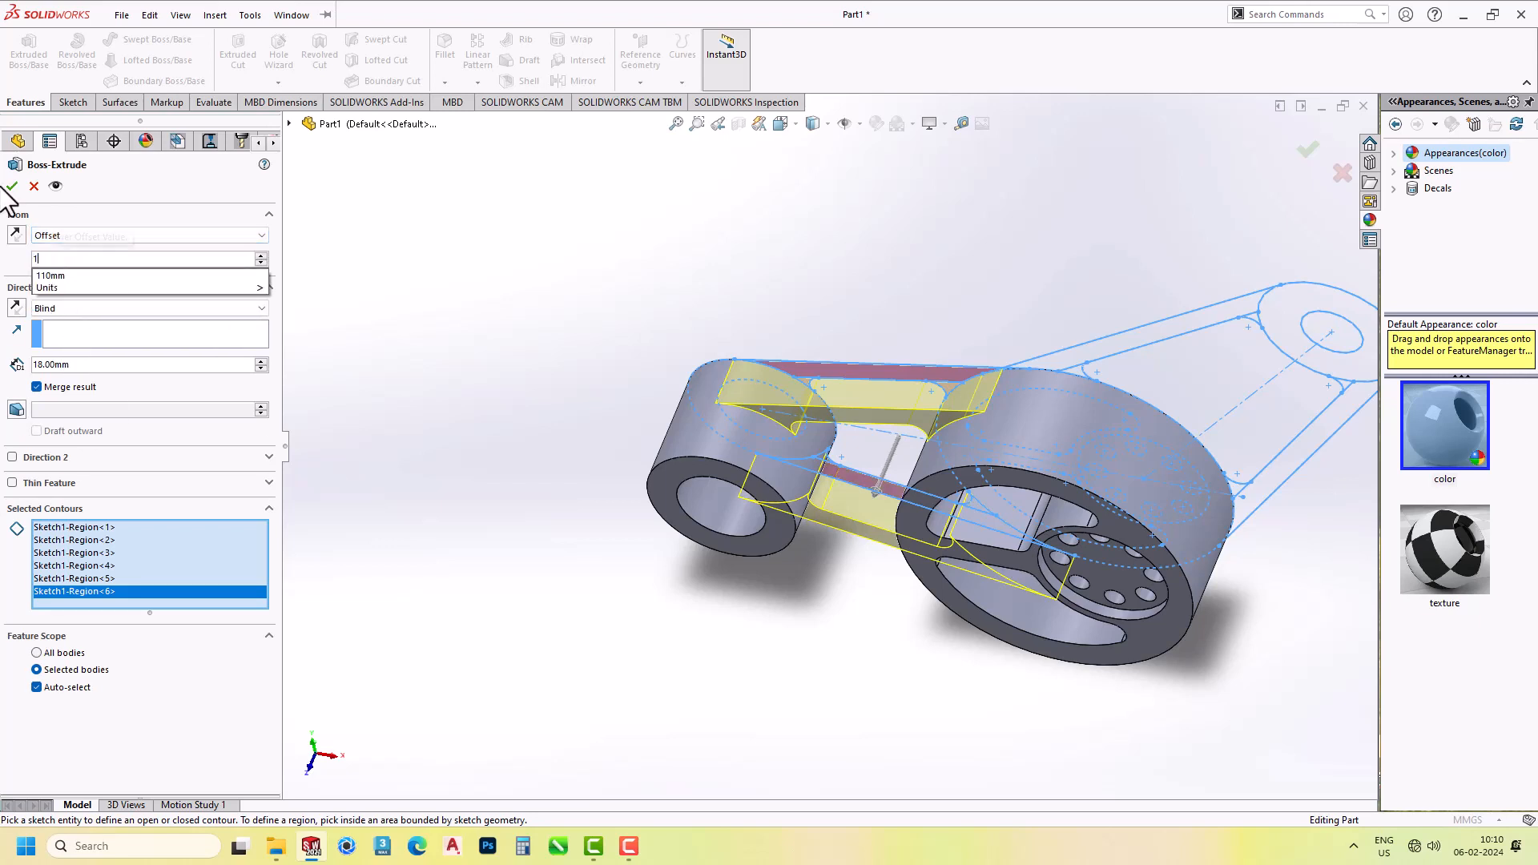
pyautogui.press('Return')
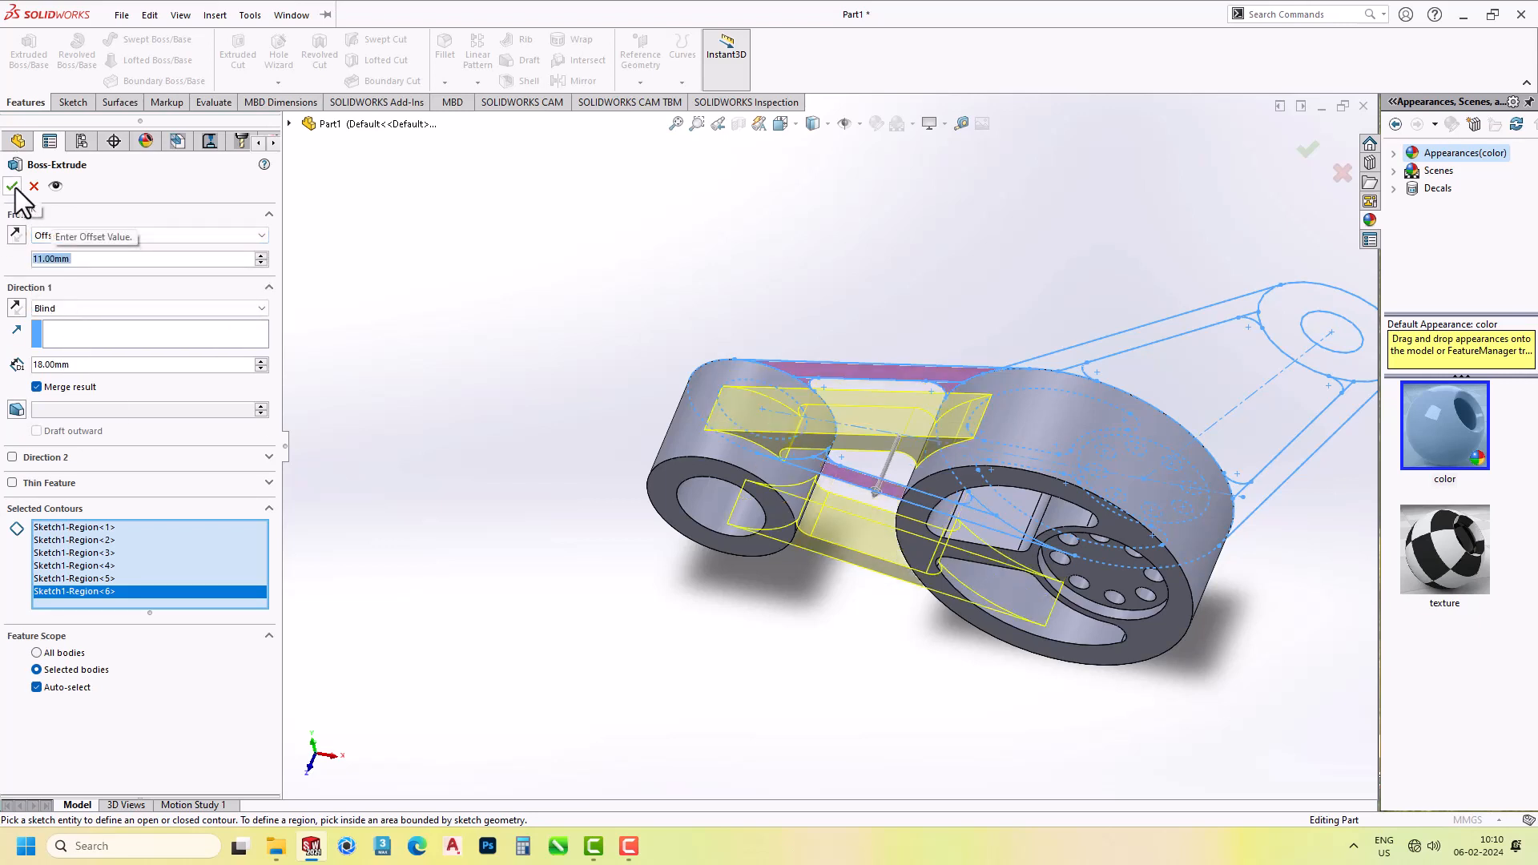
pyautogui.click(13, 188)
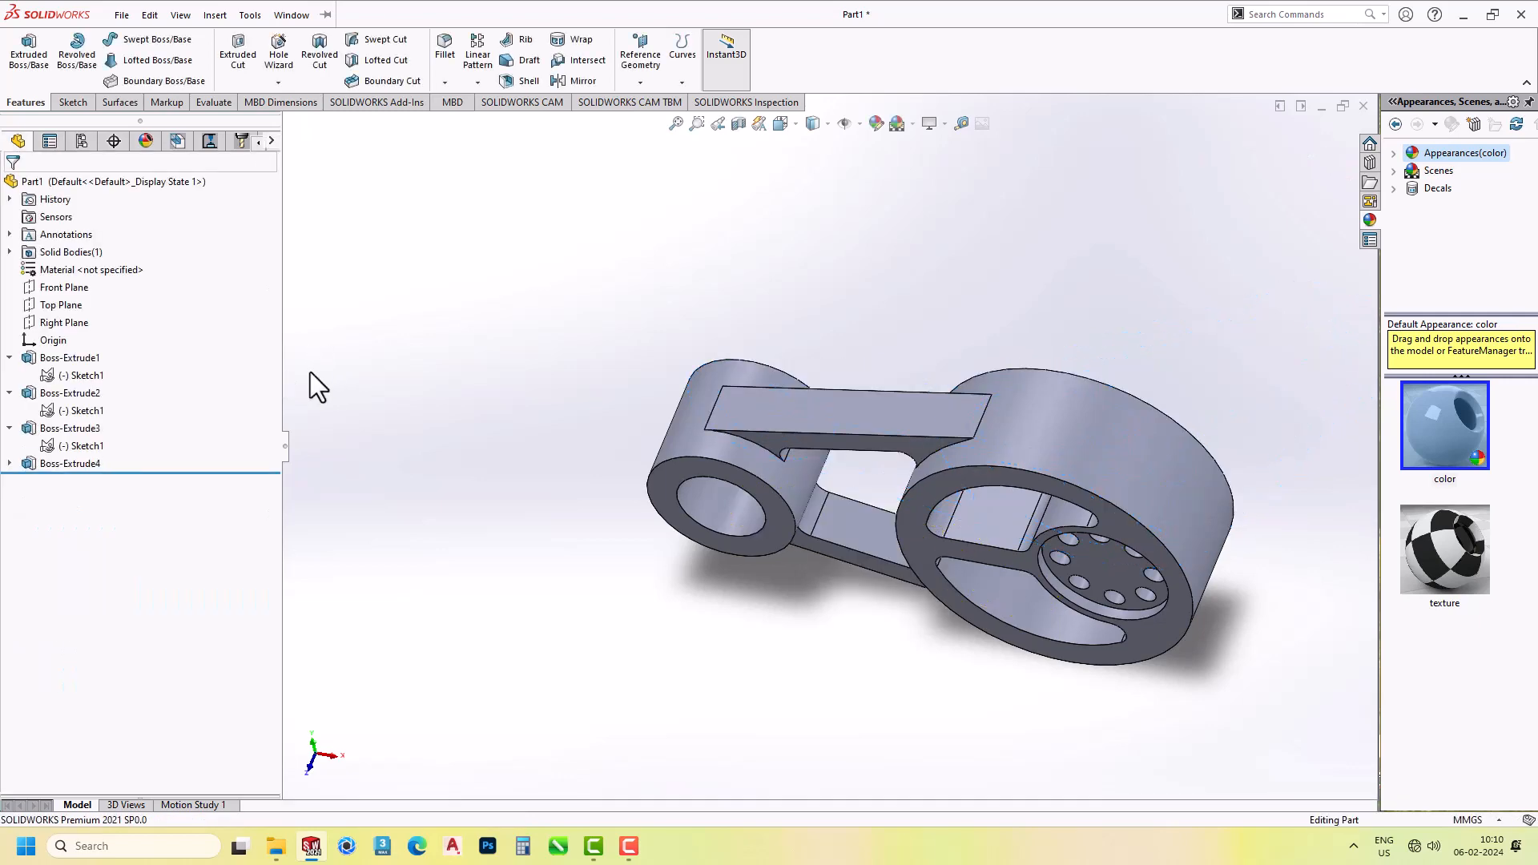
# Start a boss extrusion from Sketch1 using the web region between the left arm's bars, with a depth of 10 mm.
pyautogui.click(76, 481)
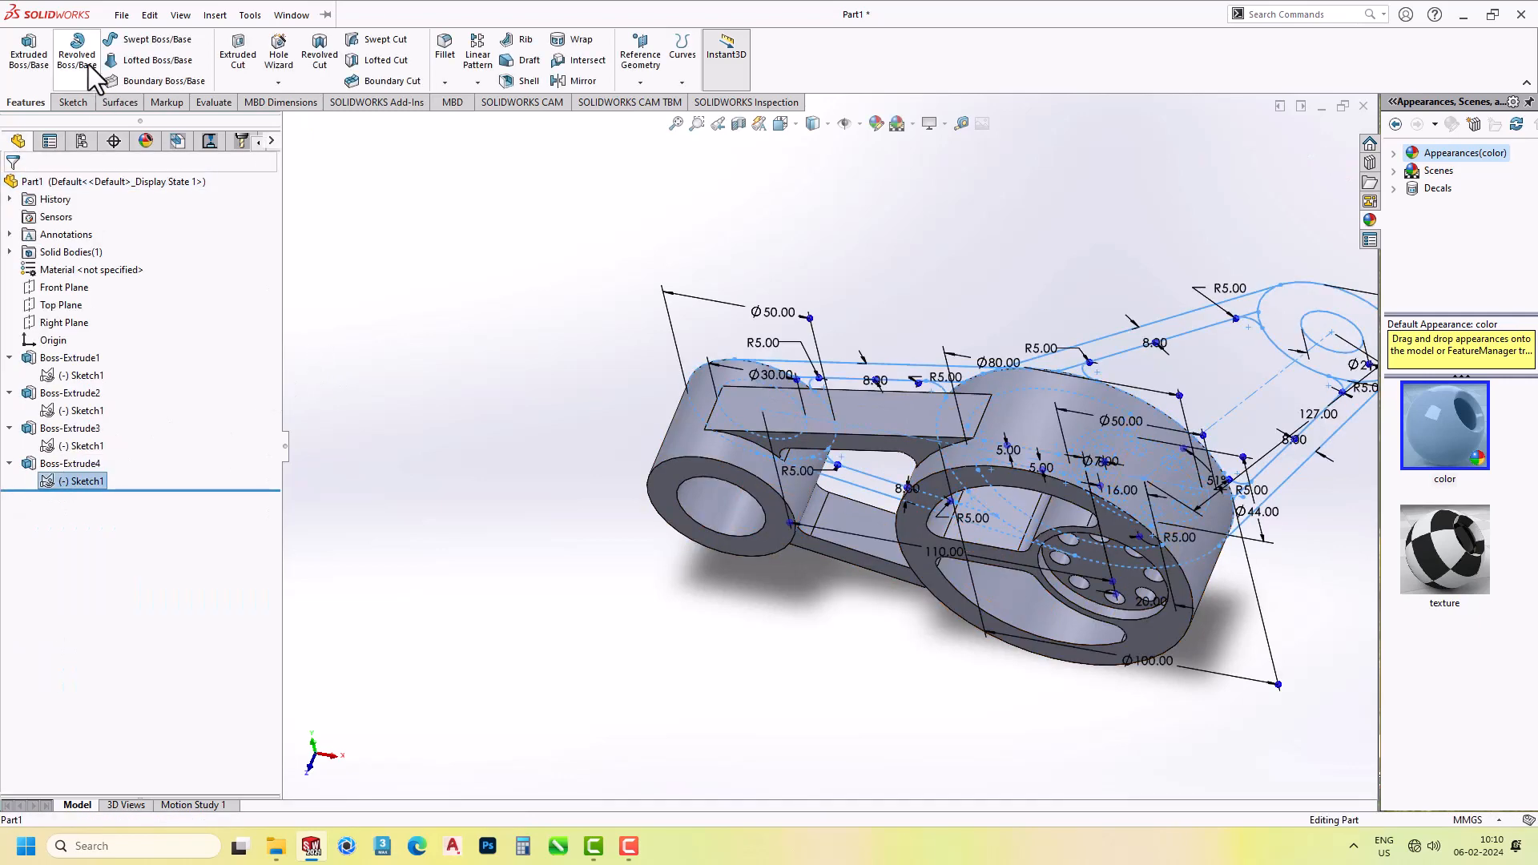
pyautogui.moveTo(825, 479); pyautogui.dragTo(838, 368, button='middle')
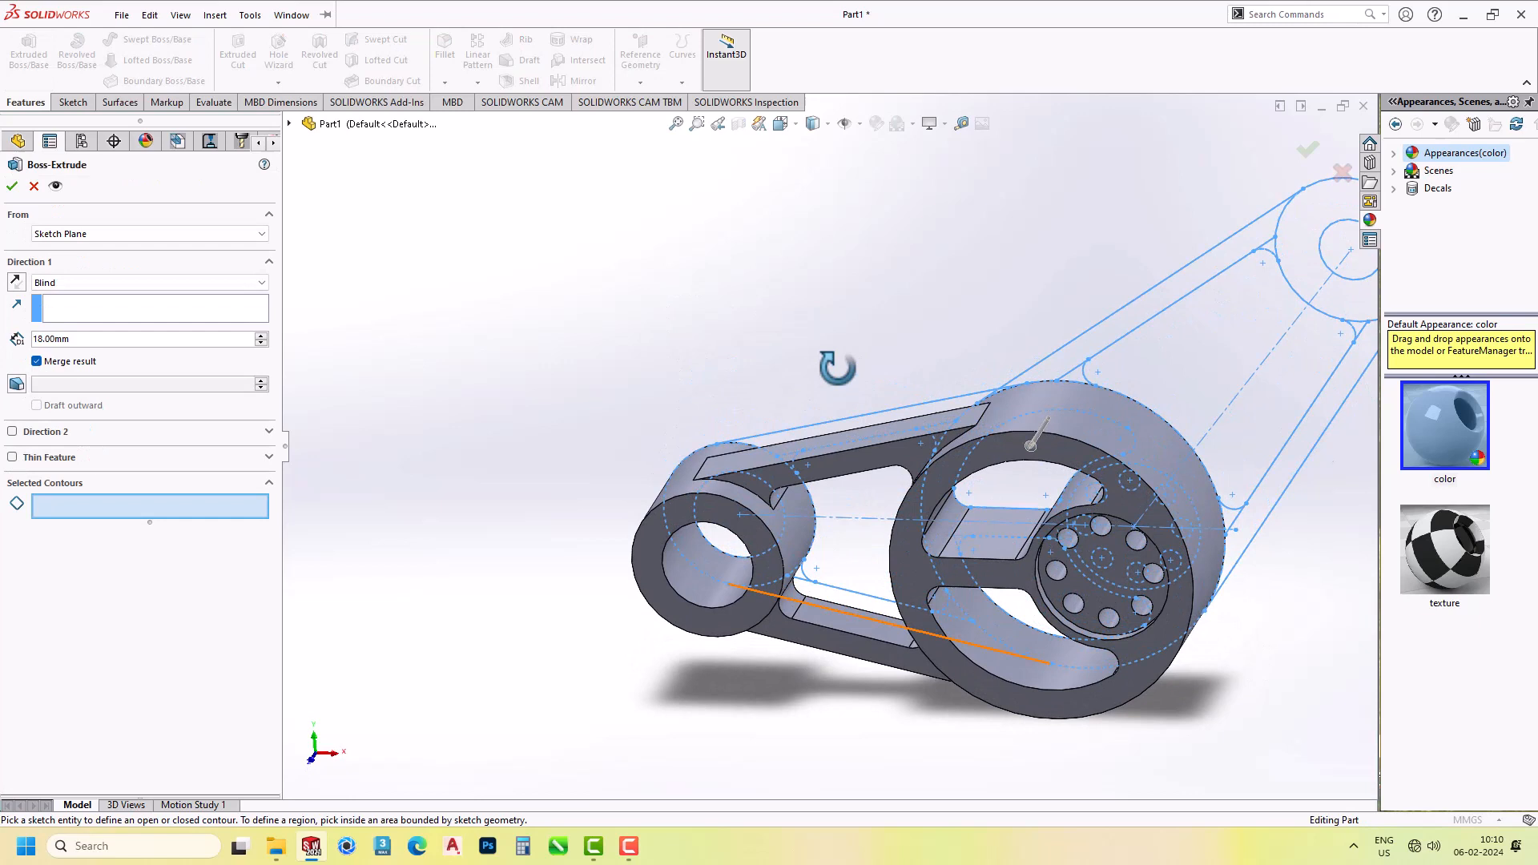
pyautogui.click(860, 514)
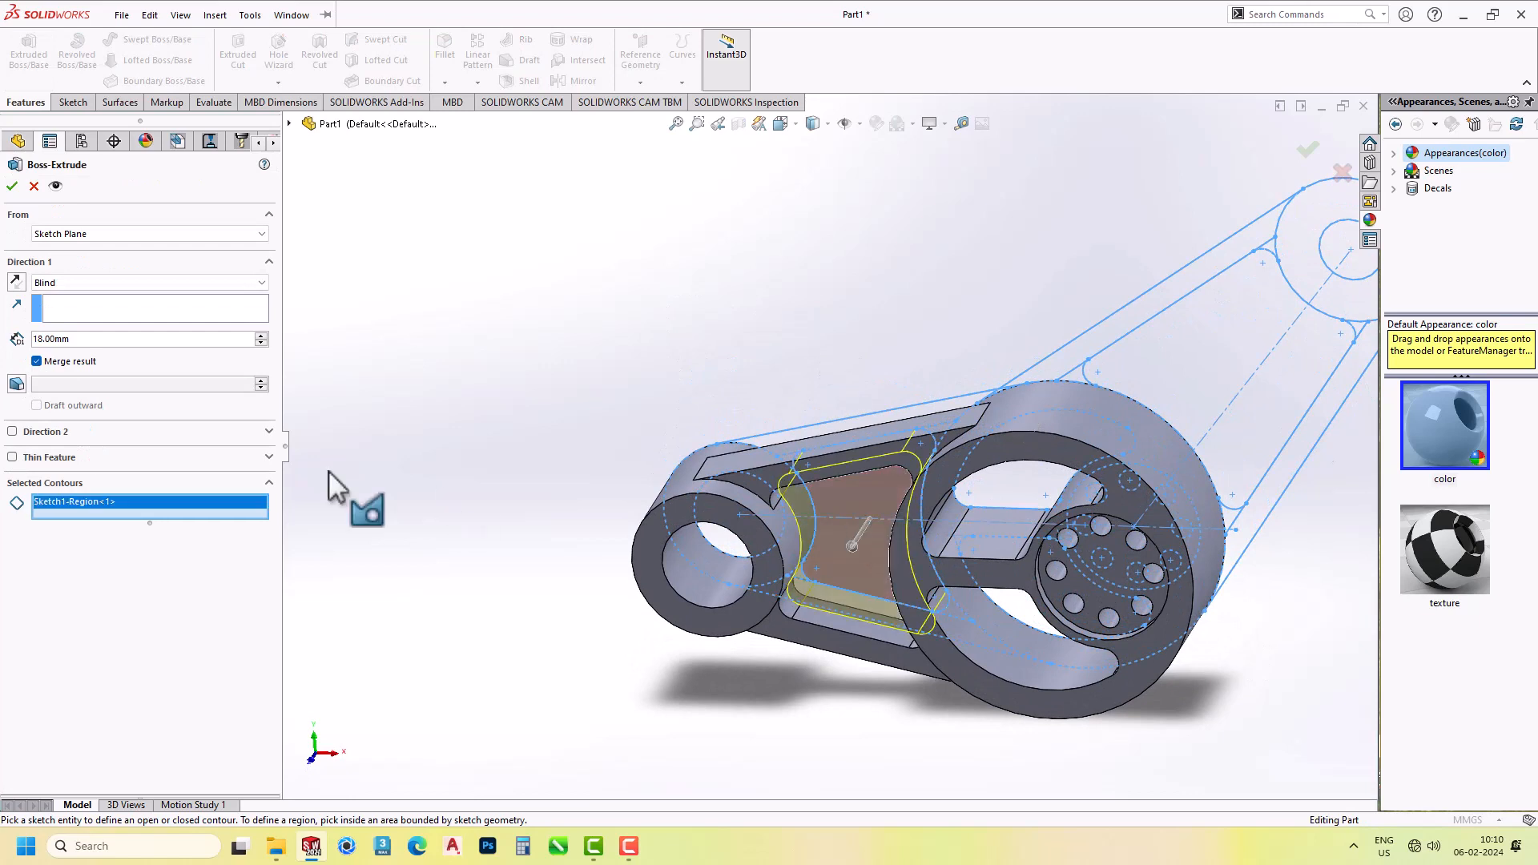
pyautogui.click(53, 367)
pyautogui.moveTo(75, 339); pyautogui.dragTo(1, 295)
pyautogui.write('10')
pyautogui.press('Return')
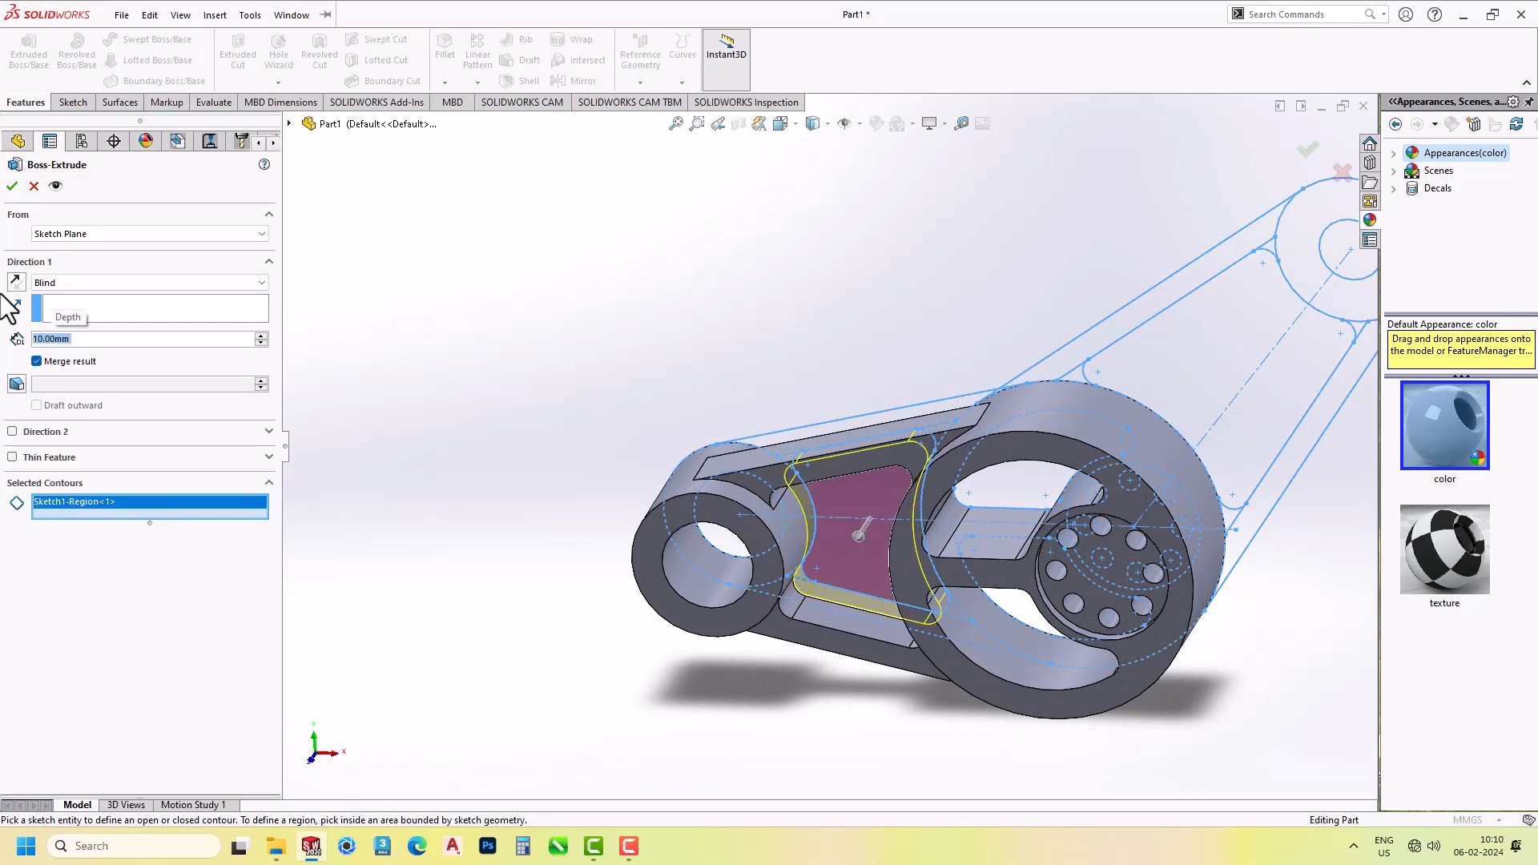
# Start the left web extrusion at a 15 mm offset from the sketch plane and complete it.
pyautogui.click(136, 234)
pyautogui.click(131, 275)
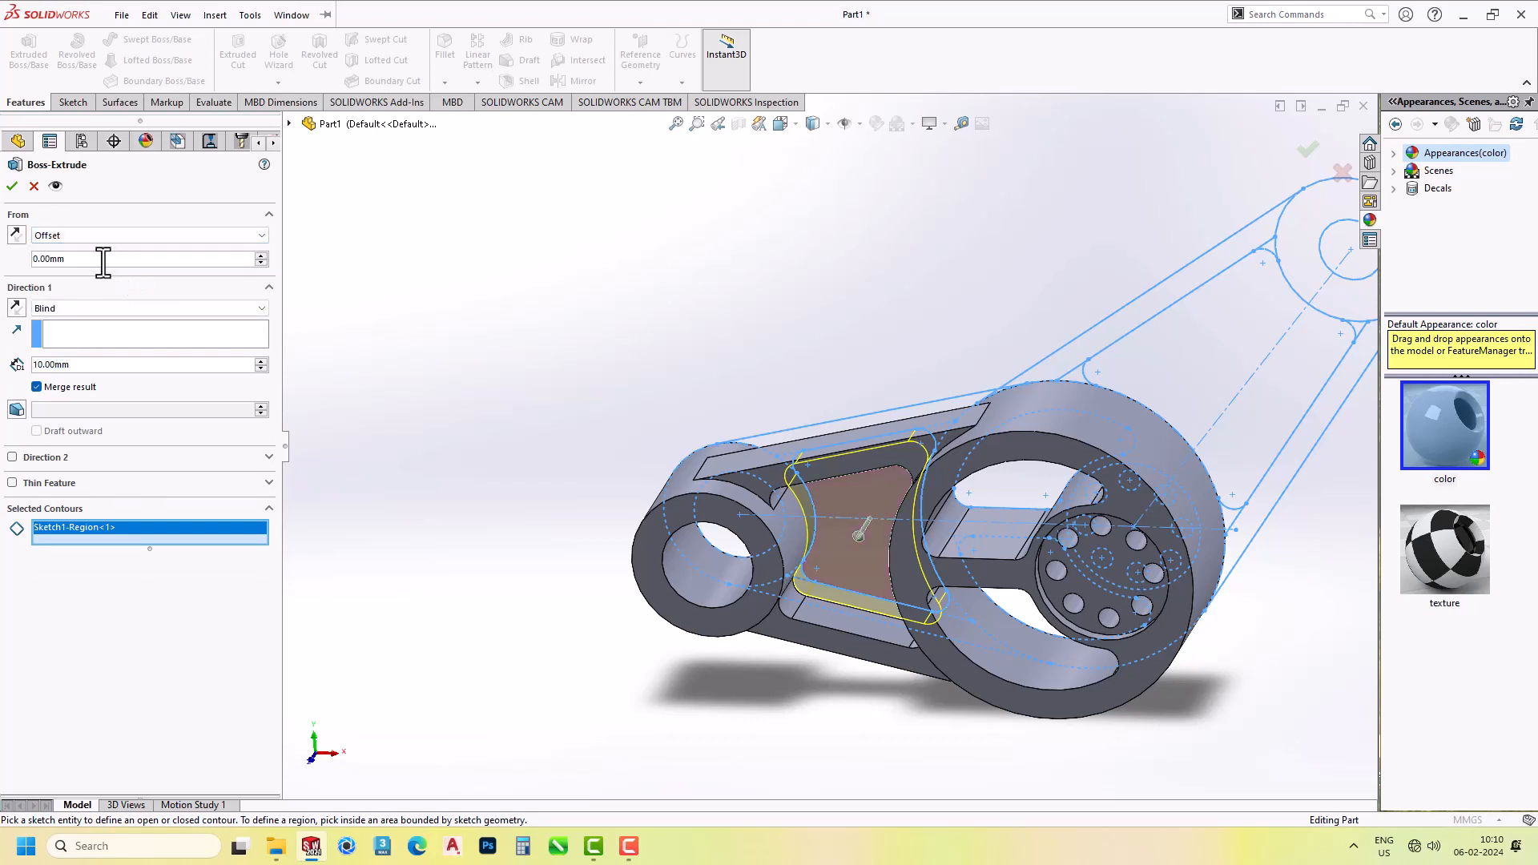
pyautogui.write('15')
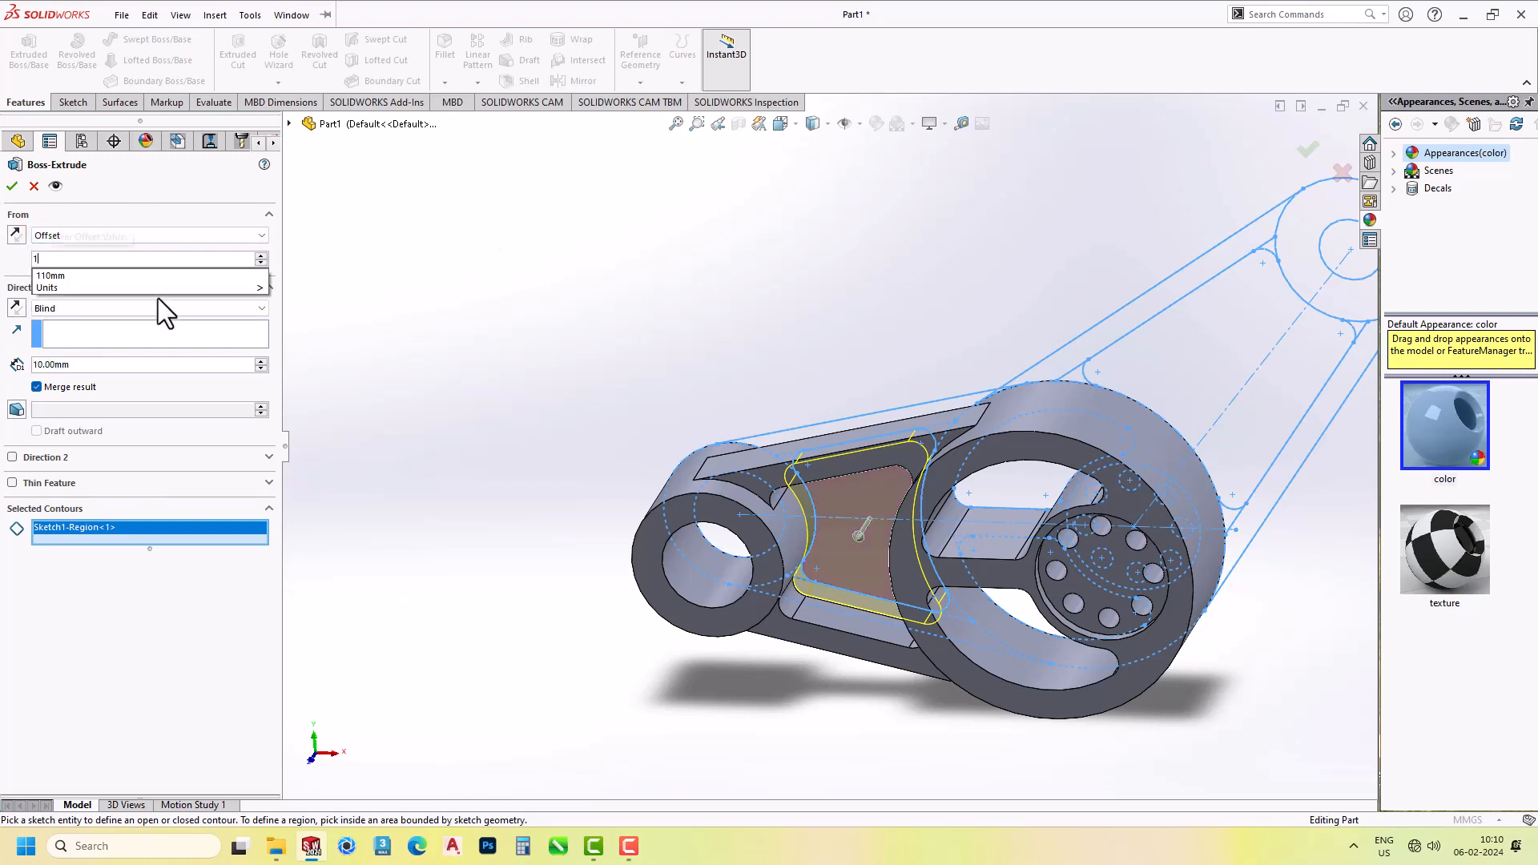
pyautogui.press('Return')
pyautogui.click(12, 190)
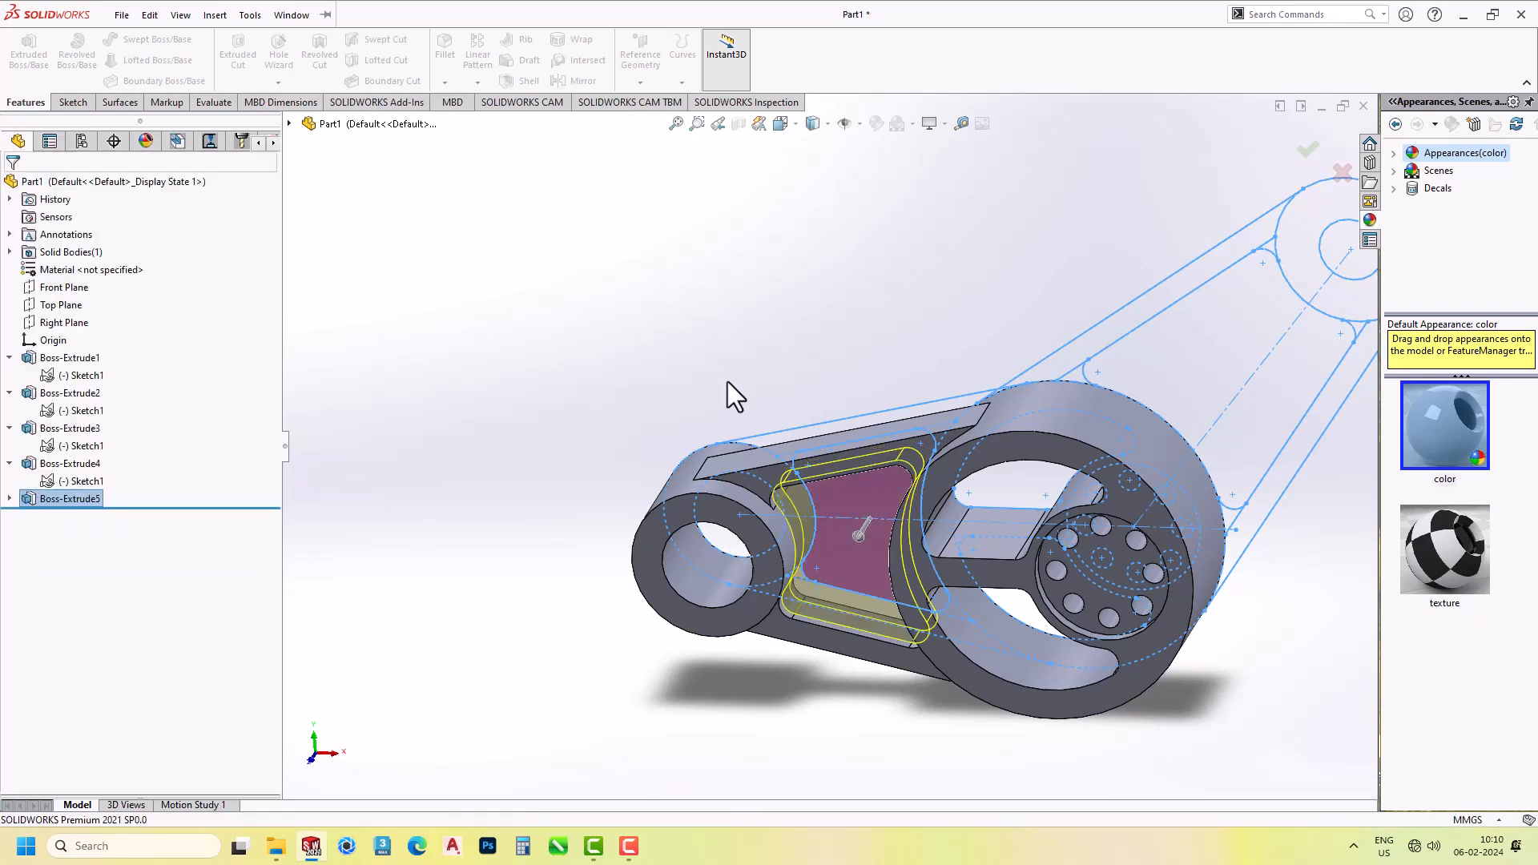
# Start a boss extrusion from Sketch1 using the upper-right 50 mm ring region, with a depth of 22 mm.
pyautogui.scroll(-5, 727, 382)
pyautogui.moveTo(556, 381)
pyautogui.mouseDown(button='middle')
pyautogui.moveTo(886, 398)
pyautogui.moveTo(930, 339)
pyautogui.moveTo(809, 400)
pyautogui.mouseUp(button='middle')
pyautogui.click(10, 498)
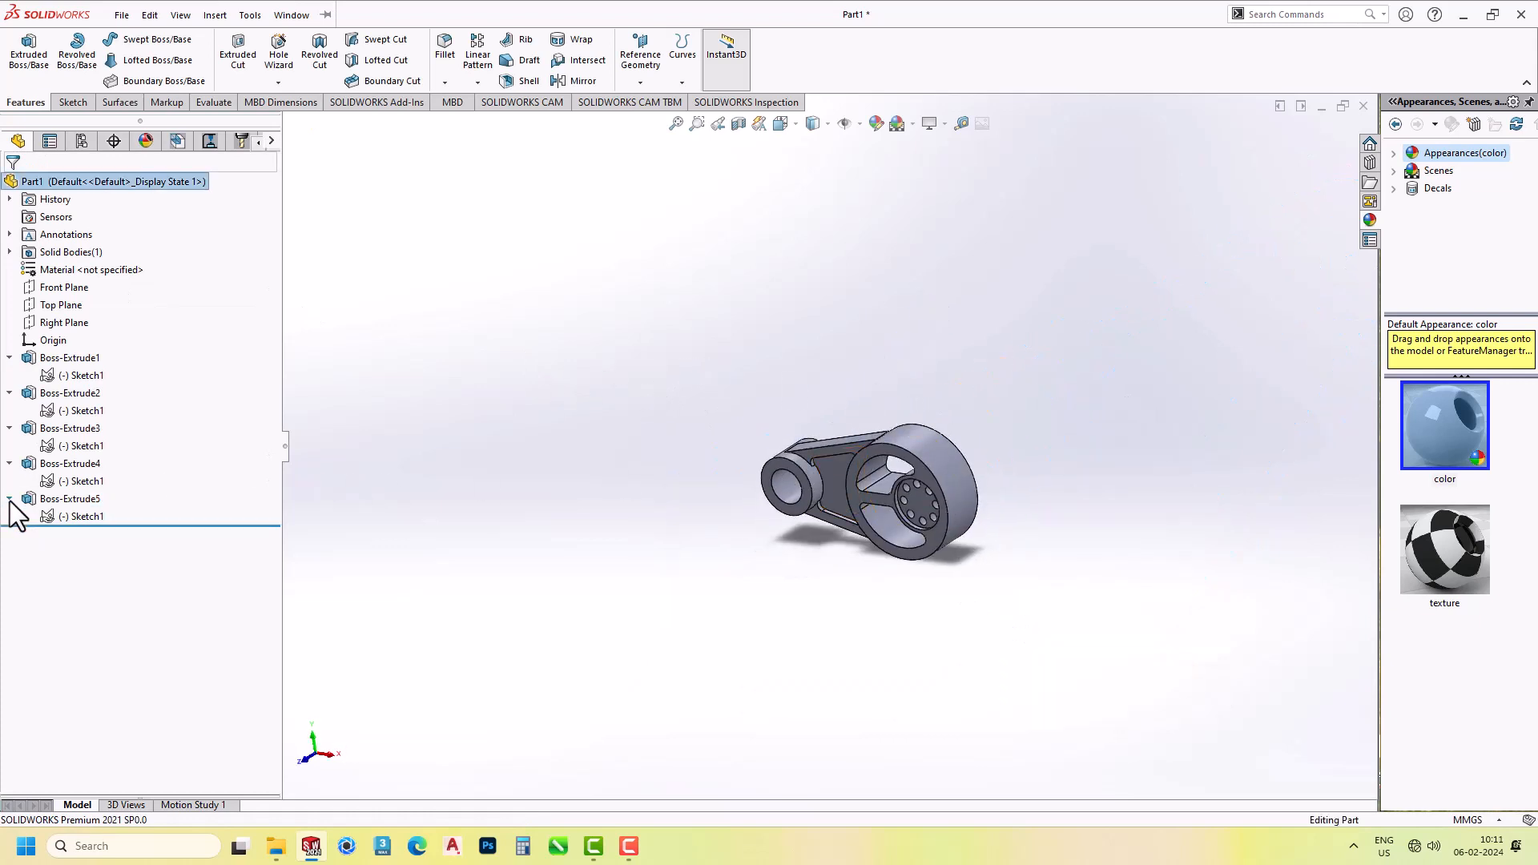
pyautogui.click(76, 517)
pyautogui.click(29, 50)
pyautogui.scroll(-5, 975, 398)
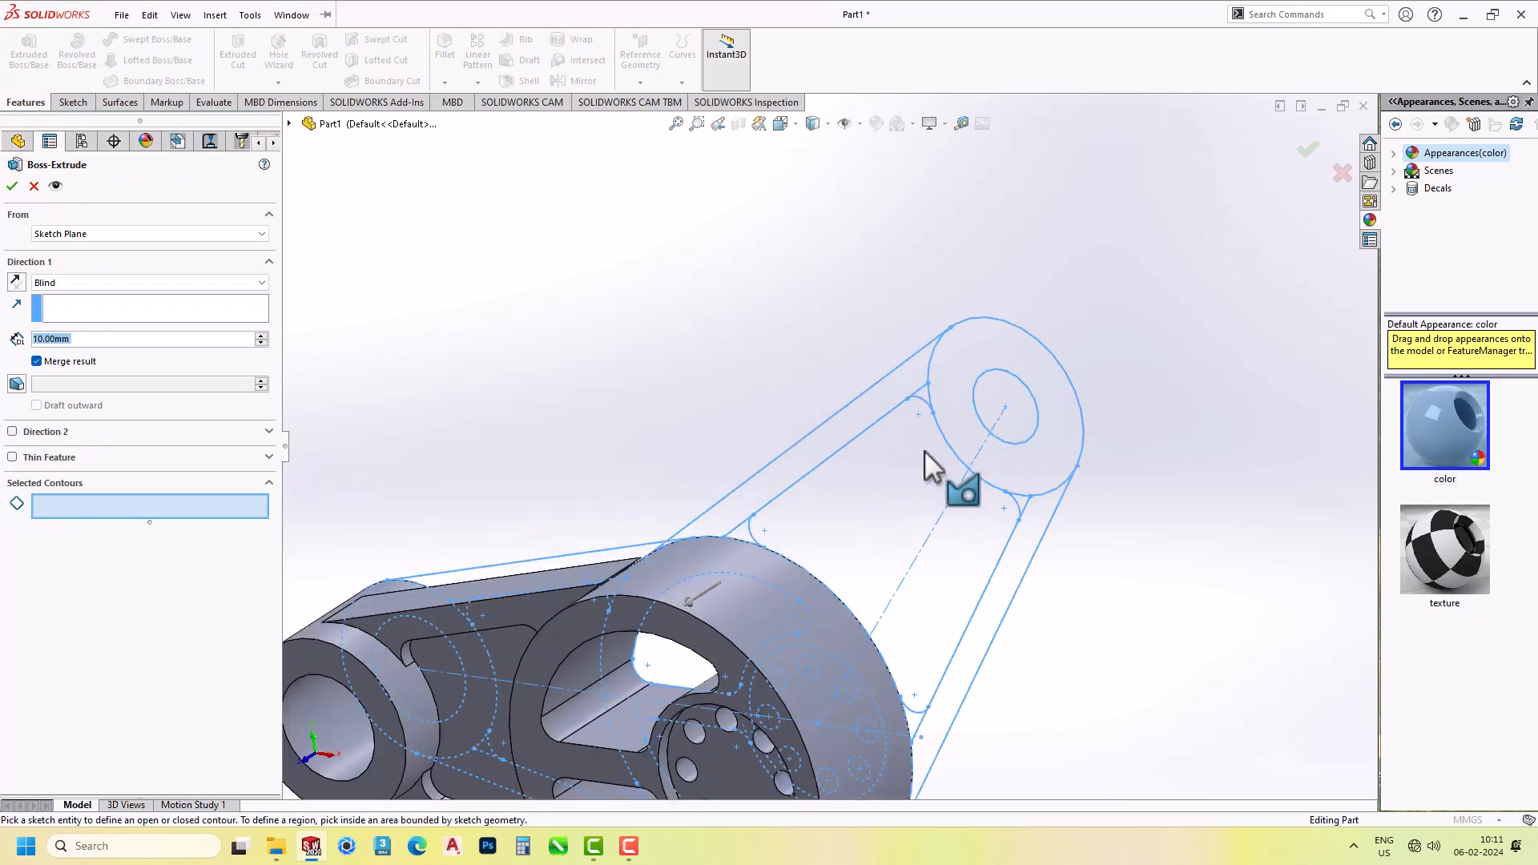
pyautogui.click(973, 376)
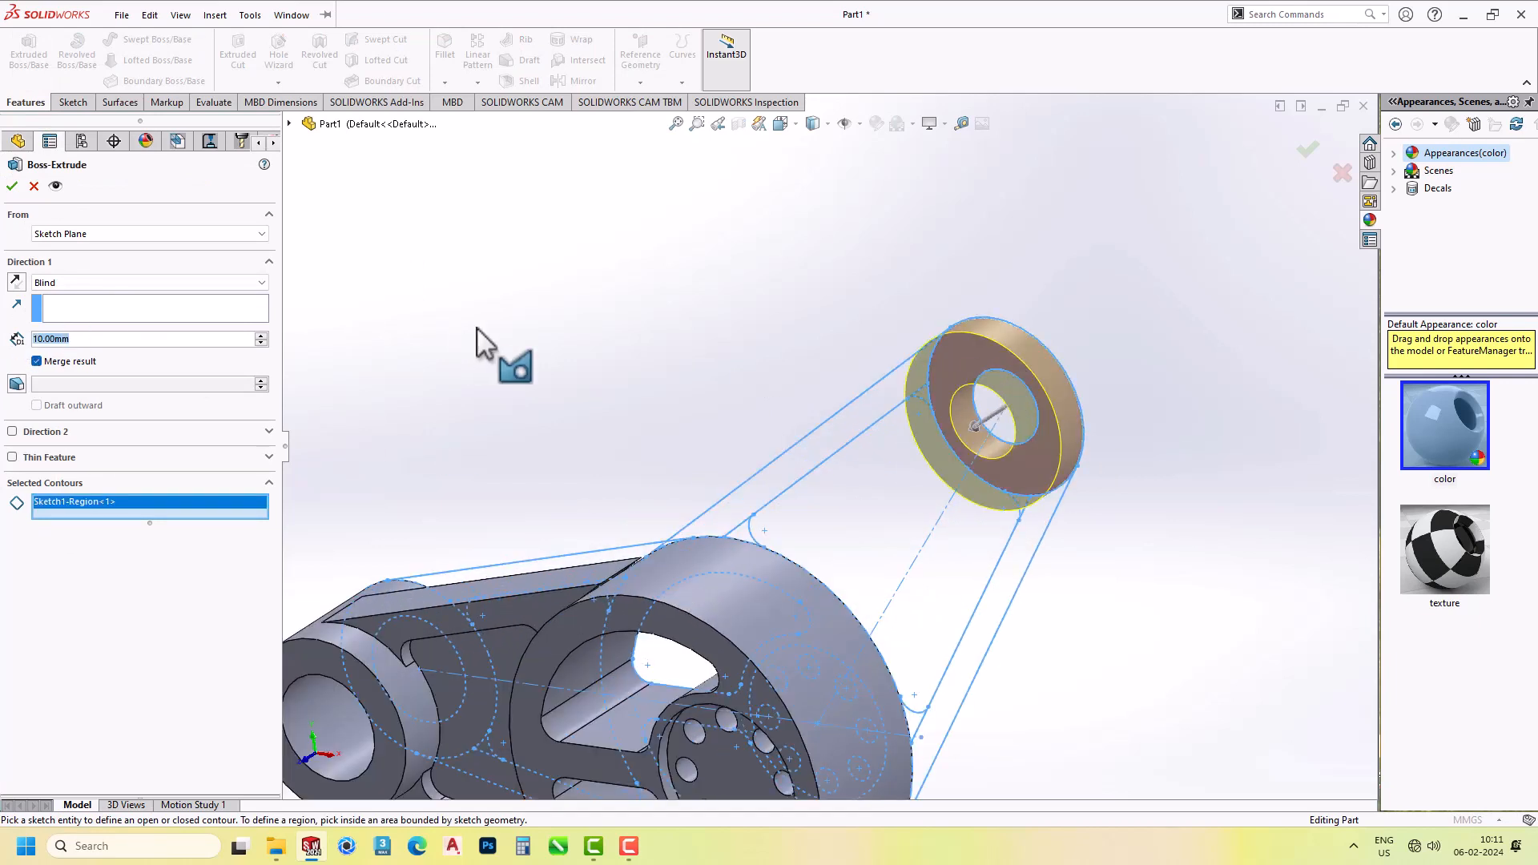
pyautogui.write('22')
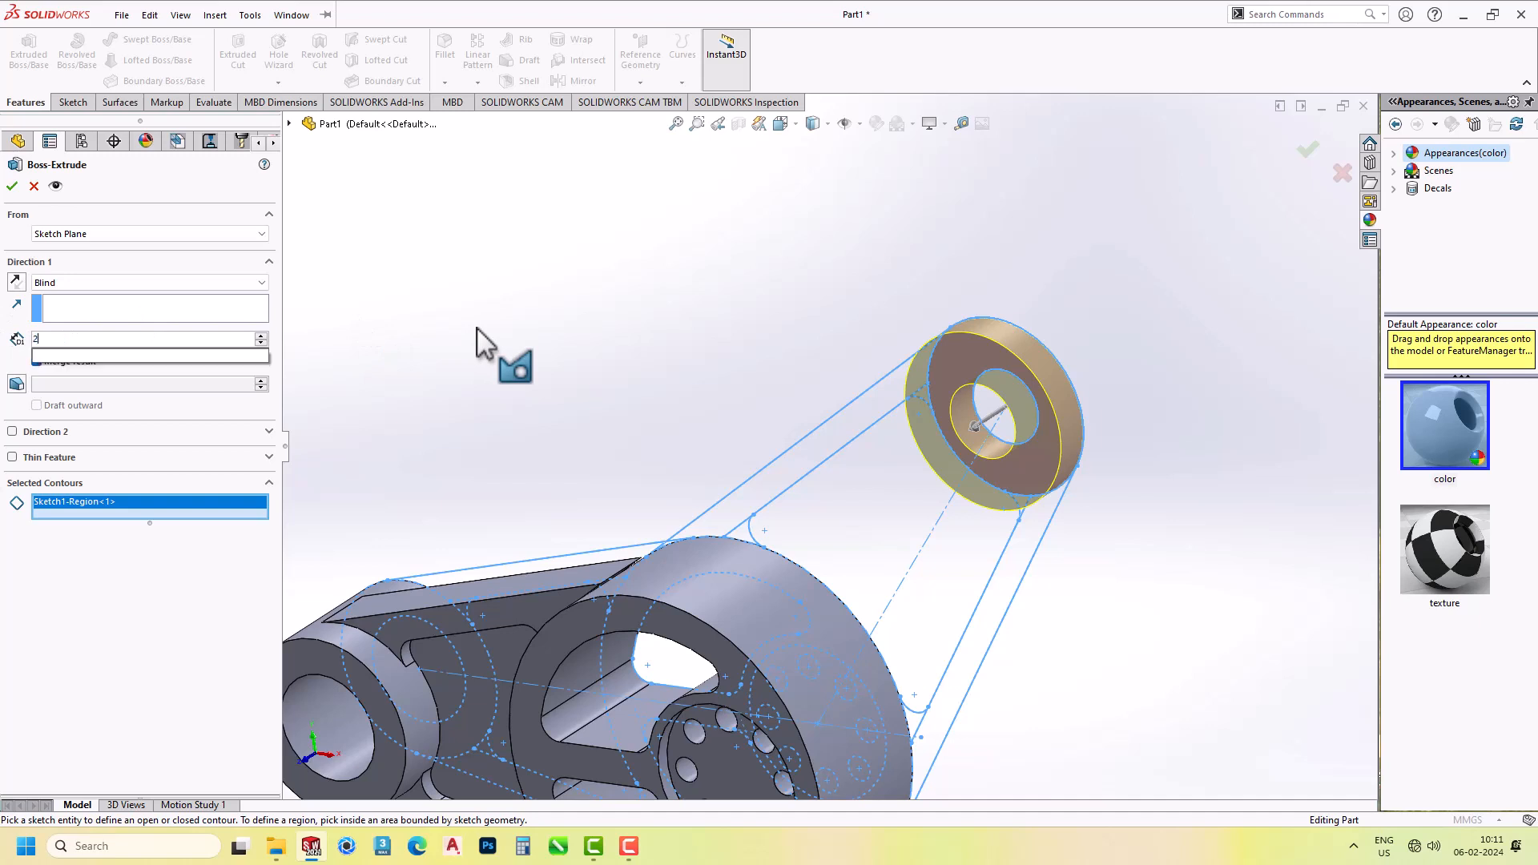
pyautogui.press('Return')
# Start the right ring extrusion at a 9 mm offset from the sketch plane and complete it.
pyautogui.click(80, 235)
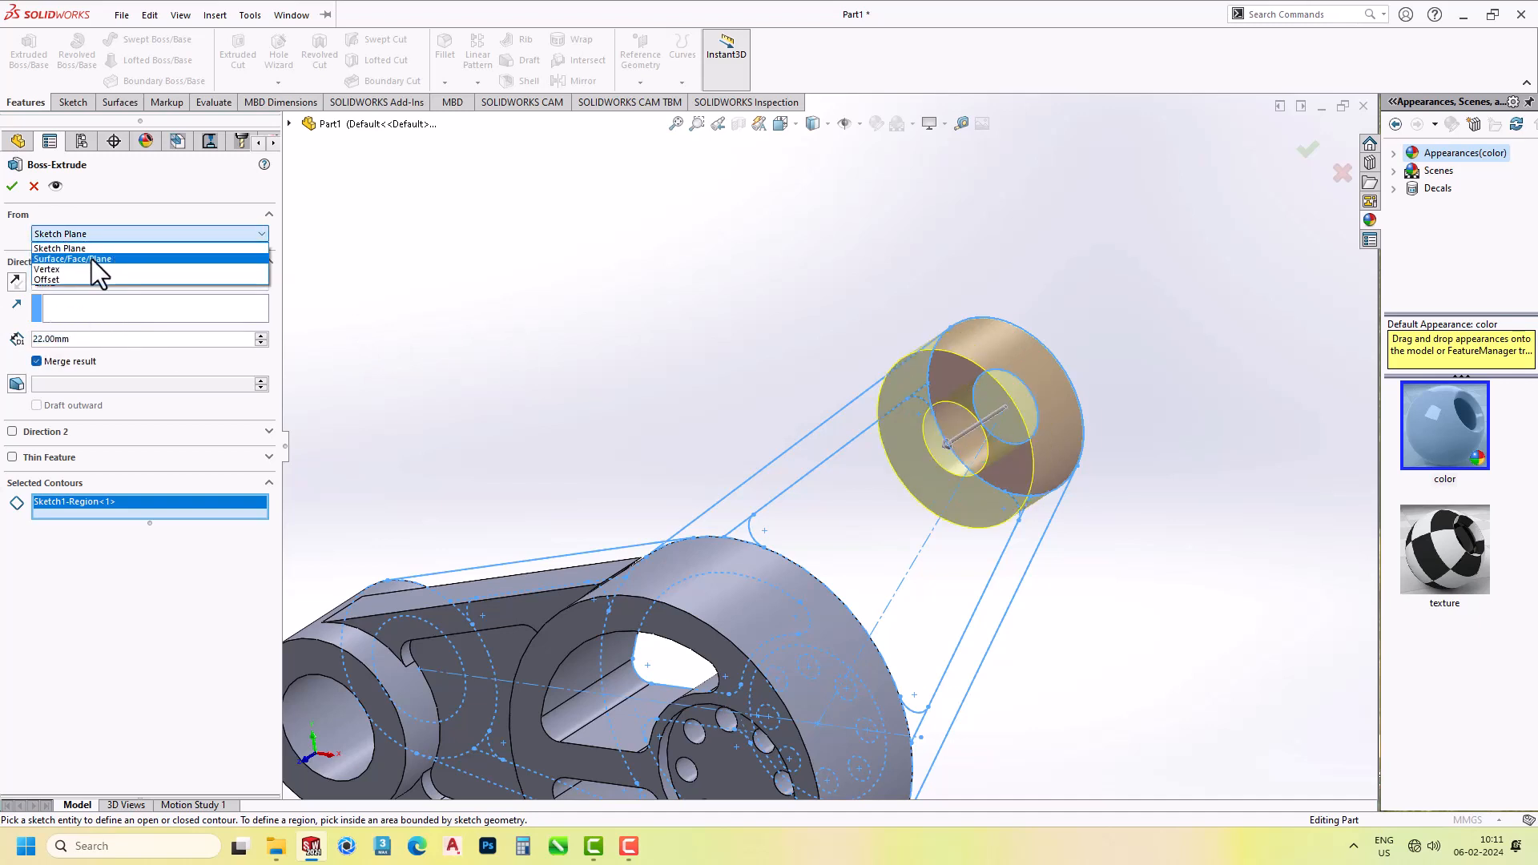
pyautogui.click(75, 277)
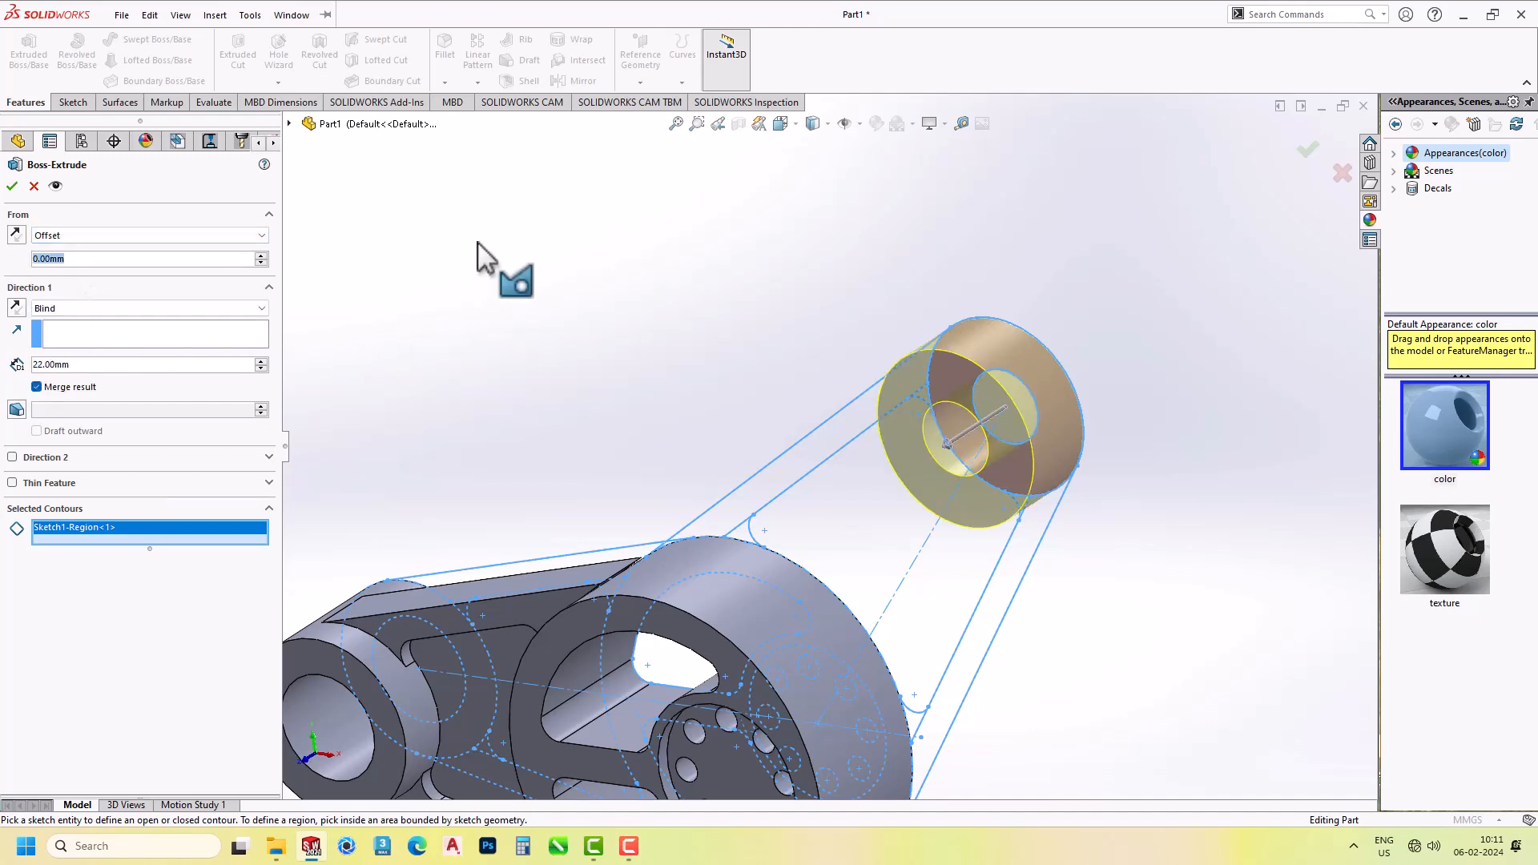
pyautogui.write('9')
pyautogui.press('Return')
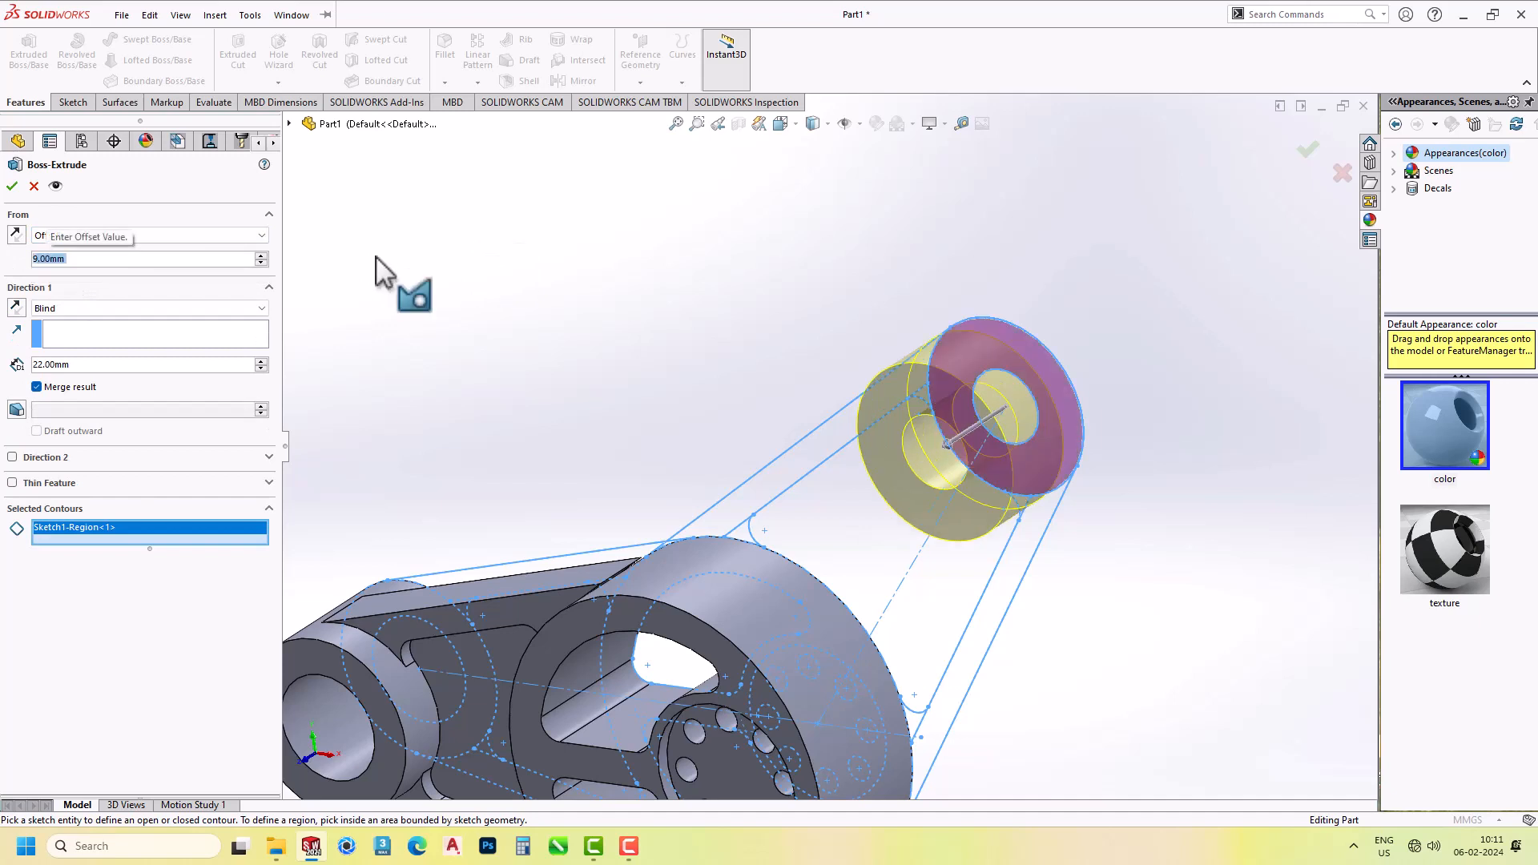
pyautogui.click(12, 185)
# Start a boss extrusion from Sketch1 using the right arm's upper and lower bars as contours.
pyautogui.click(11, 534)
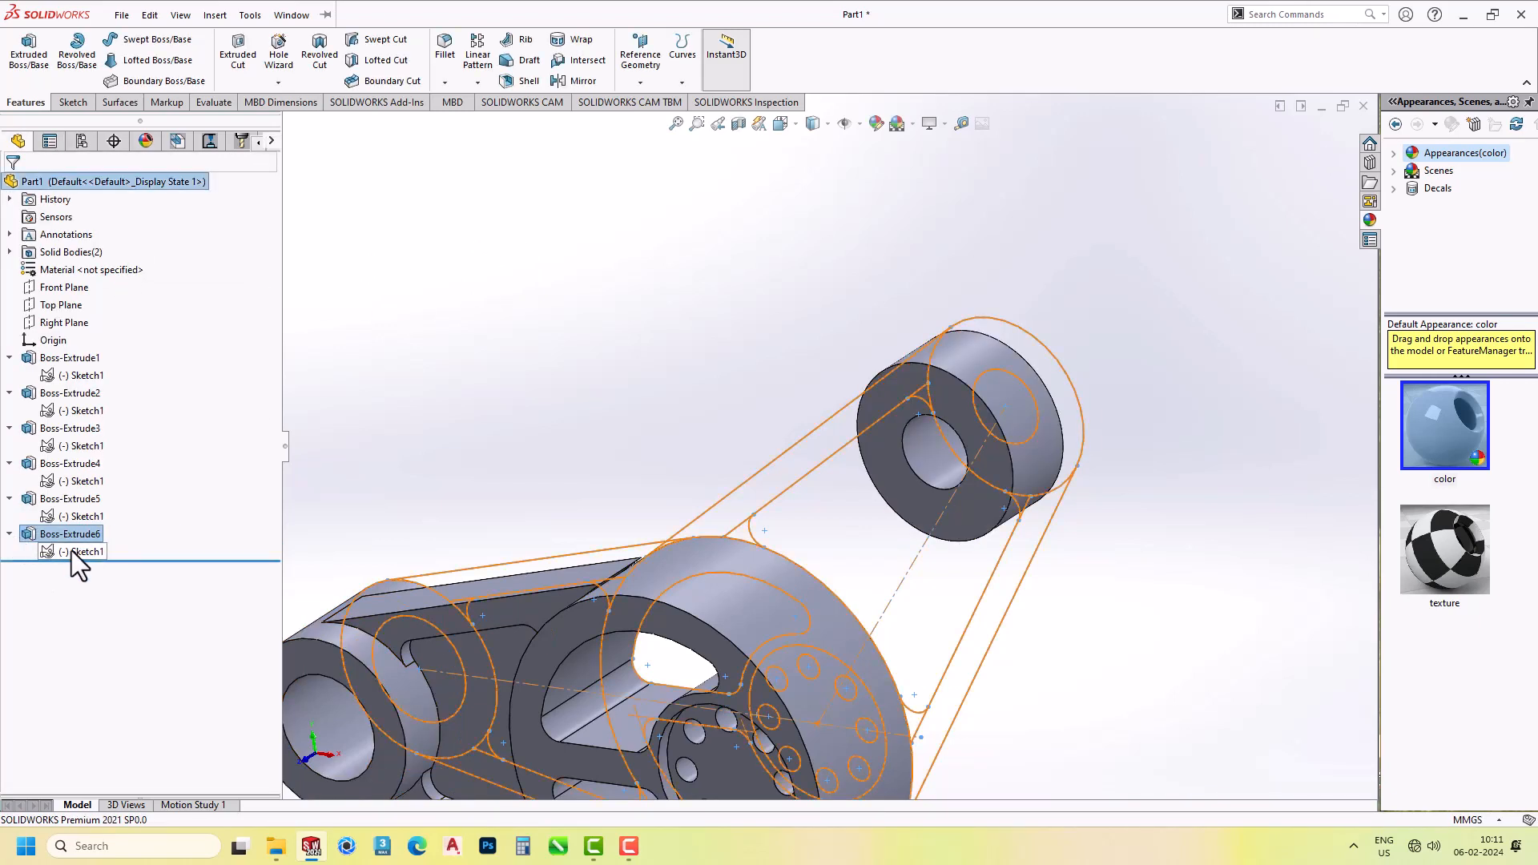
pyautogui.click(81, 551)
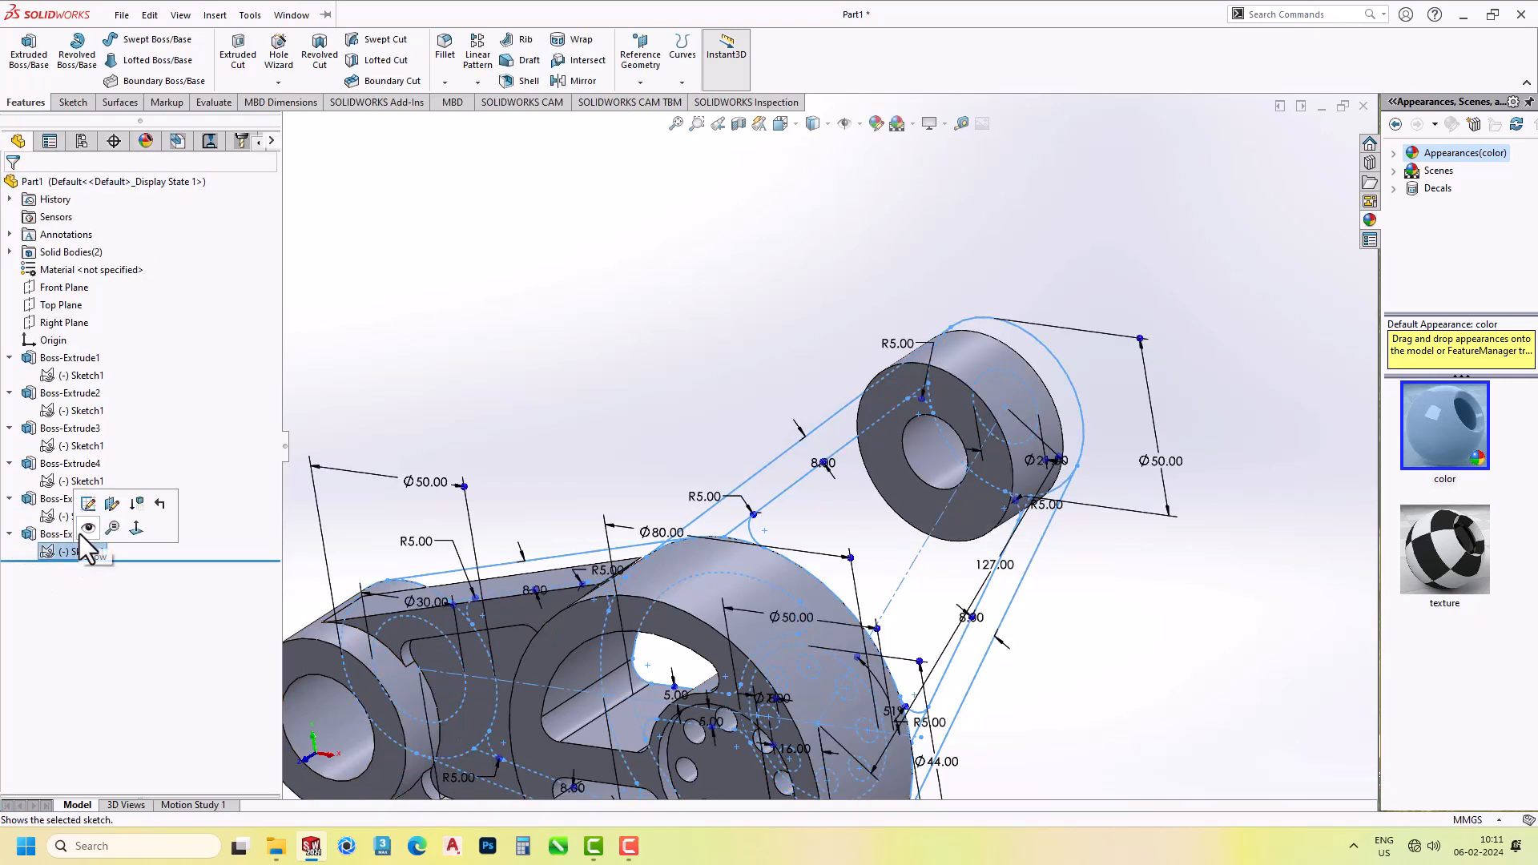
pyautogui.click(846, 436)
pyautogui.click(1011, 597)
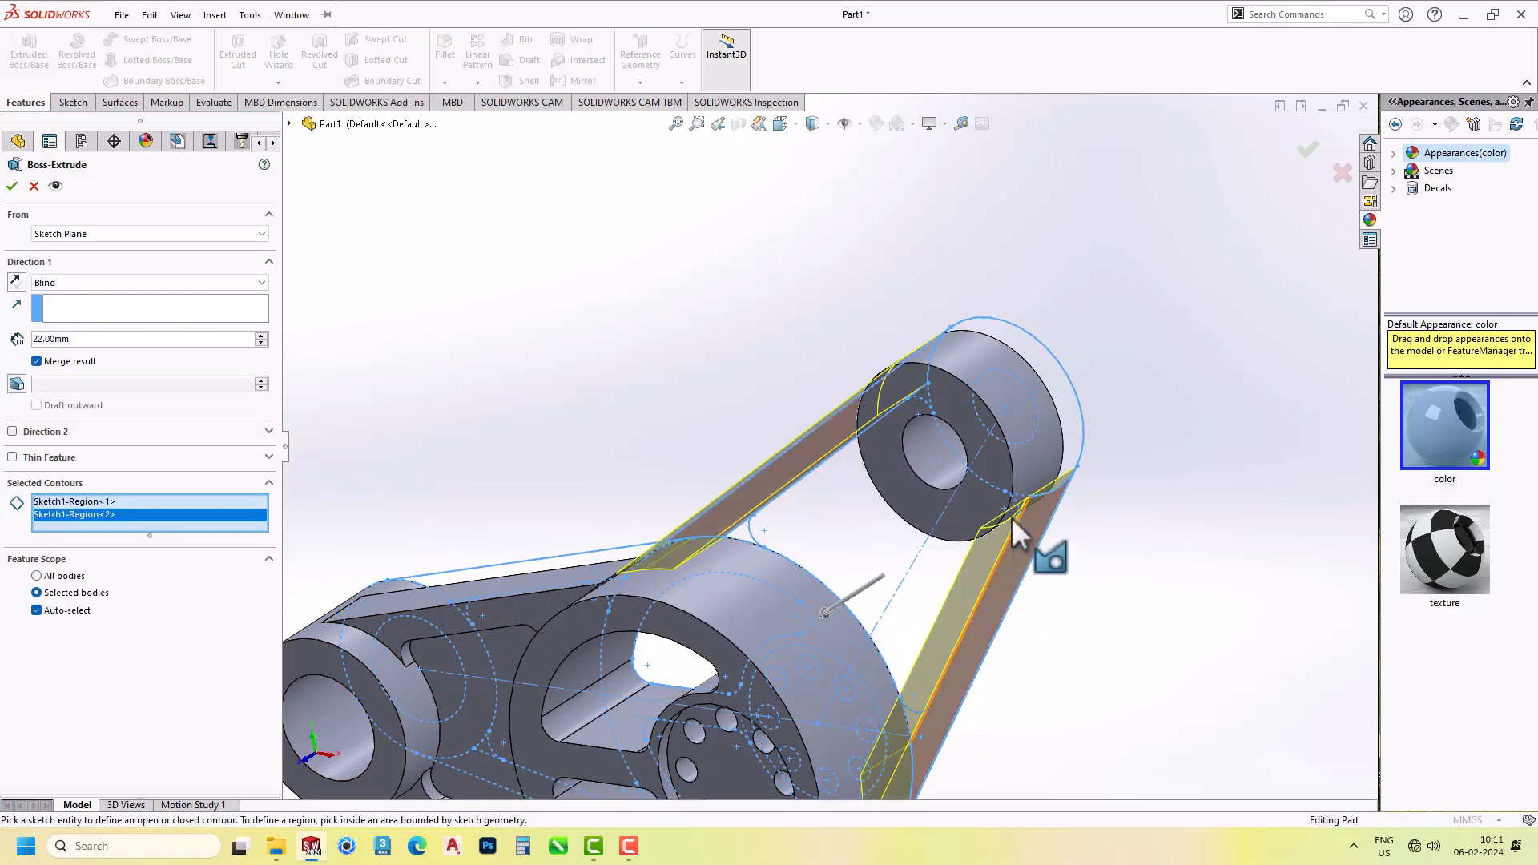
# Add the right arm's two rounded corner regions beside the right ring to the extrusion contours.
pyautogui.moveTo(1041, 545)
pyautogui.mouseDown(button='middle')
pyautogui.moveTo(972, 603)
pyautogui.moveTo(1092, 635)
pyautogui.moveTo(1246, 563)
pyautogui.moveTo(1098, 422)
pyautogui.mouseUp(button='middle')
pyautogui.scroll(-5, 961, 388)
pyautogui.moveTo(957, 374); pyautogui.dragTo(979, 355, button='middle')
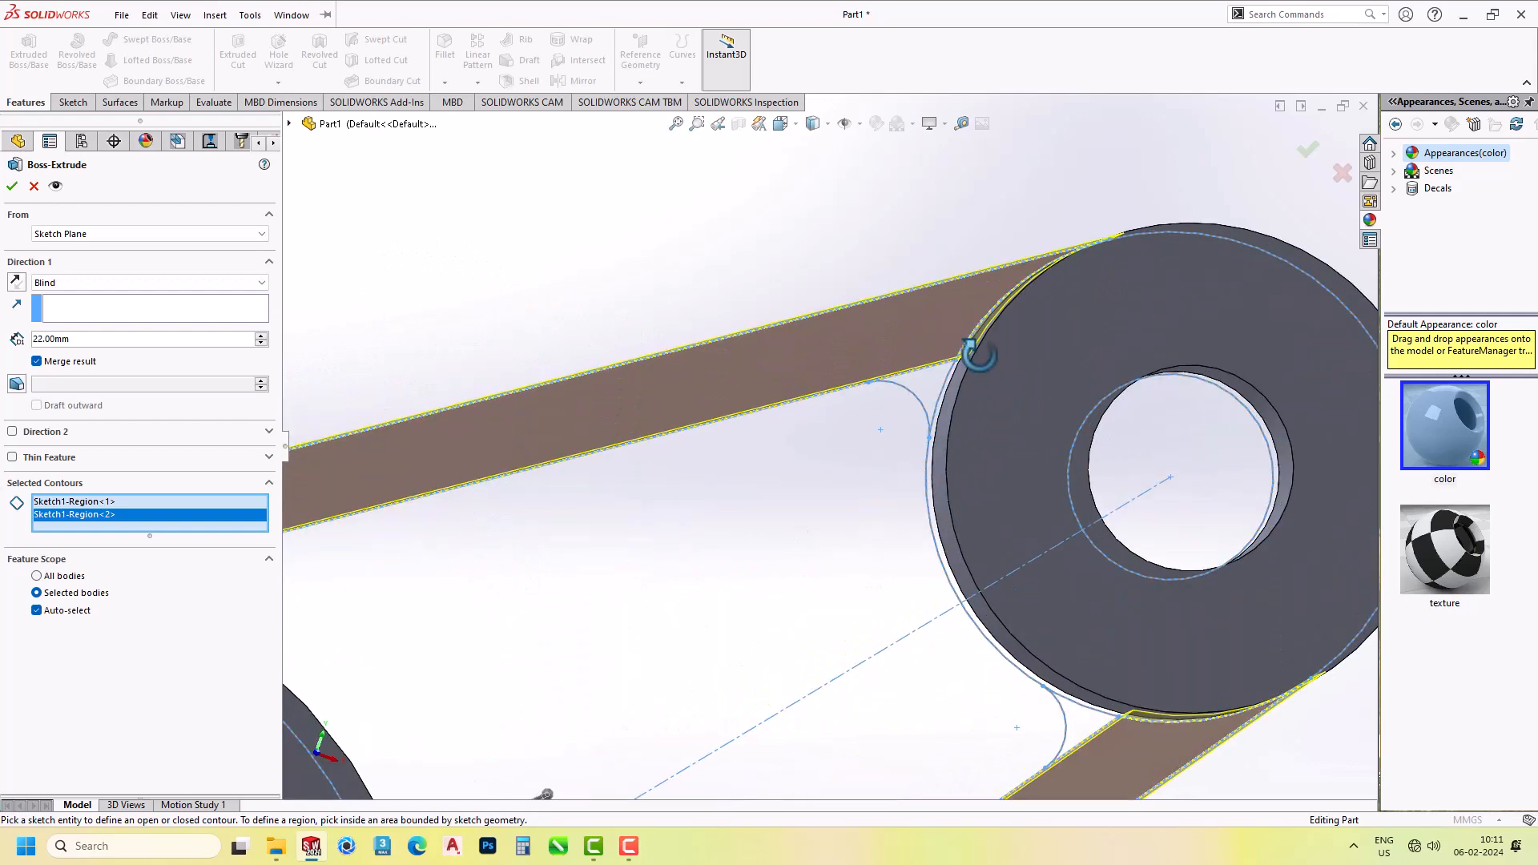
pyautogui.click(929, 383)
pyautogui.click(1076, 721)
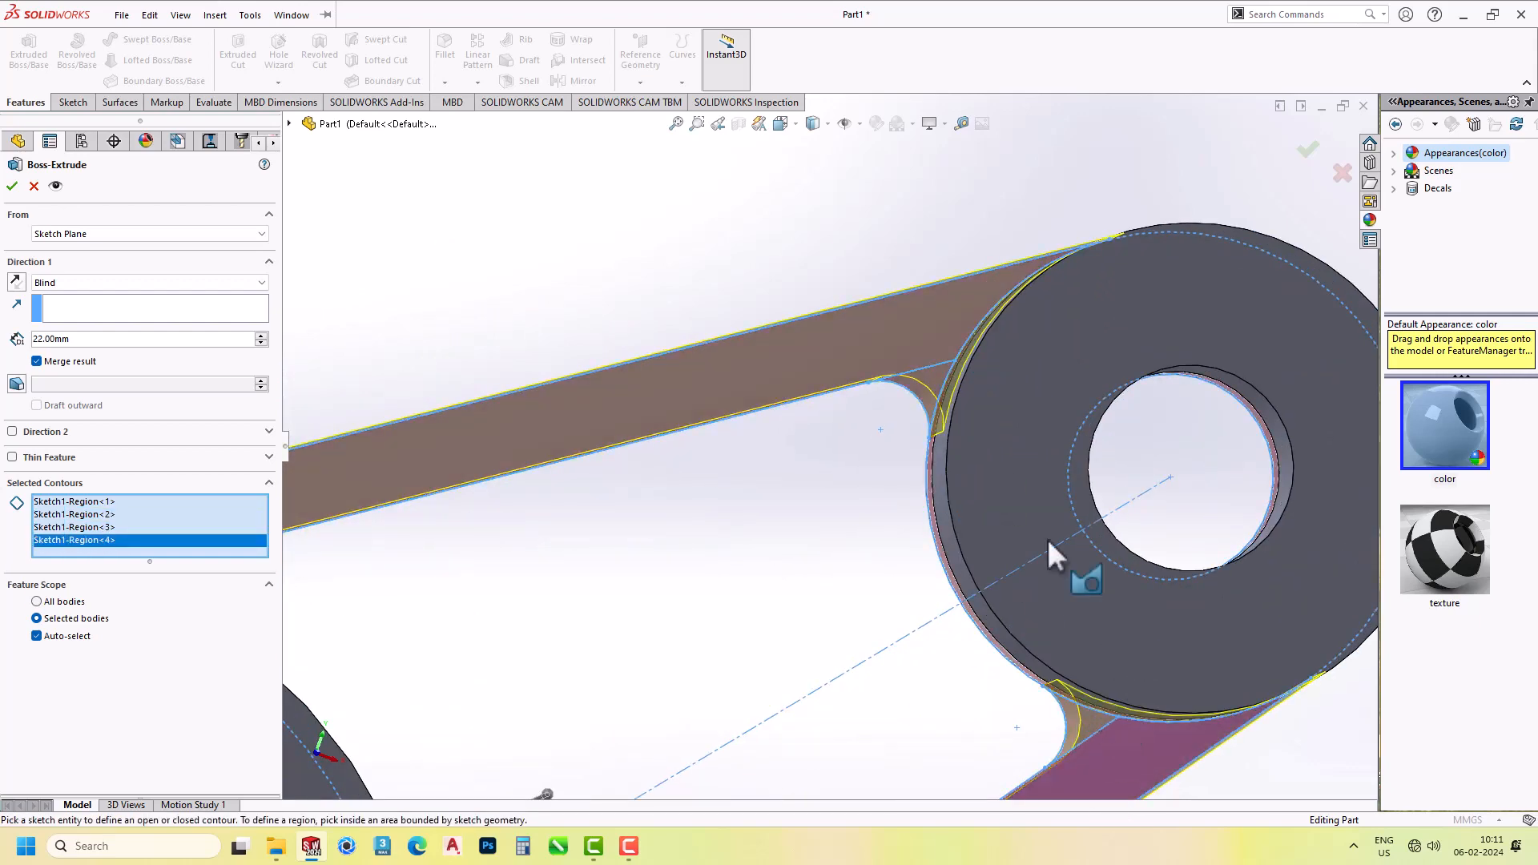
# Add the right arm's two rounded corner regions beside the central wheel to the extrusion contours.
pyautogui.scroll(4, 1047, 543)
pyautogui.scroll(-5, 543, 519)
pyautogui.click(508, 486)
pyautogui.scroll(4, 569, 481)
pyautogui.scroll(1, 851, 663)
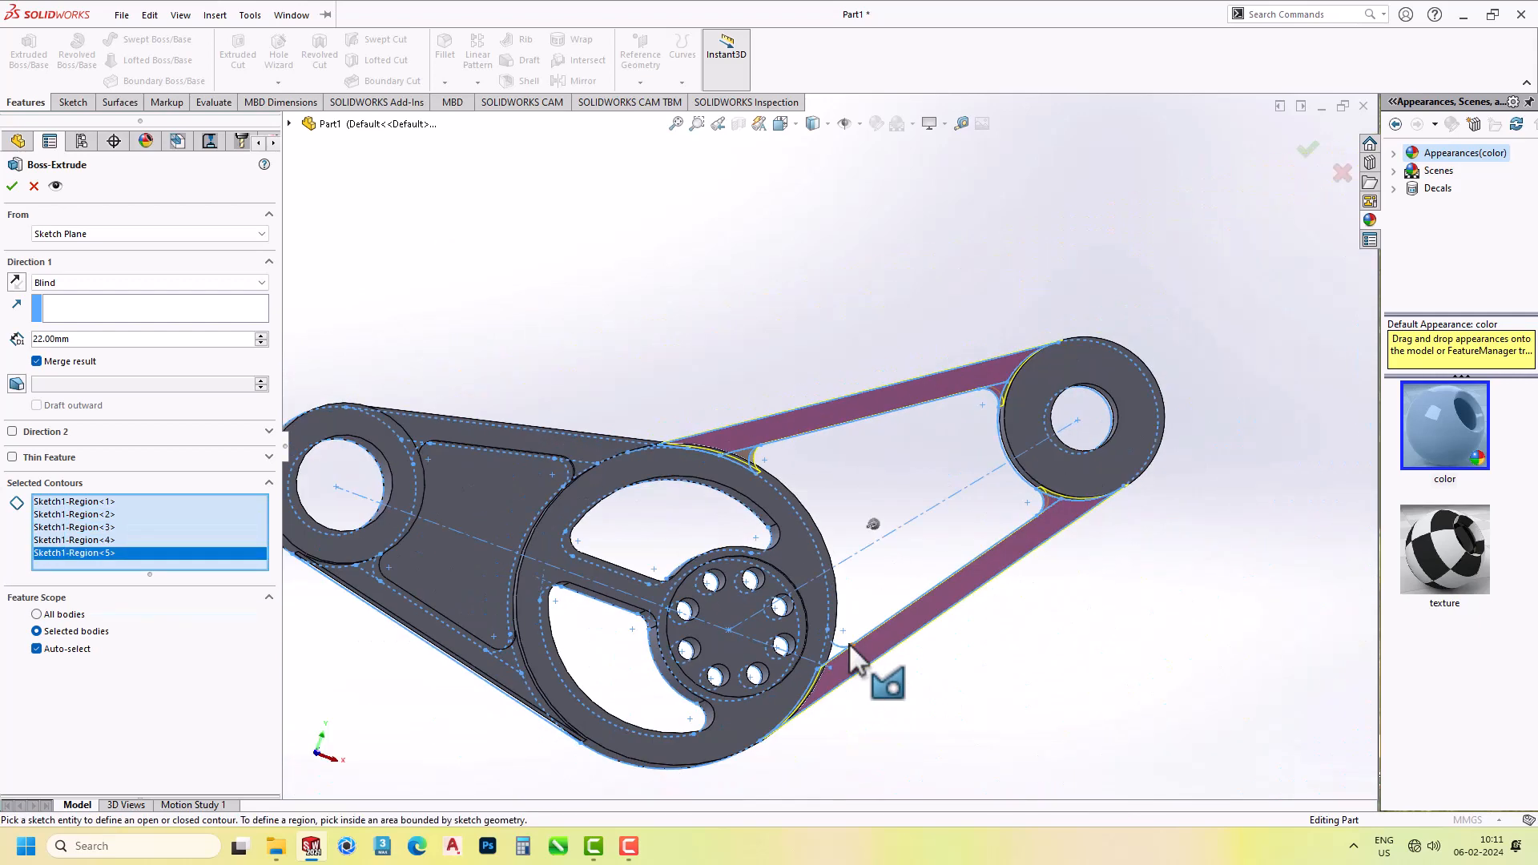
pyautogui.scroll(-5, 834, 539)
pyautogui.click(821, 547)
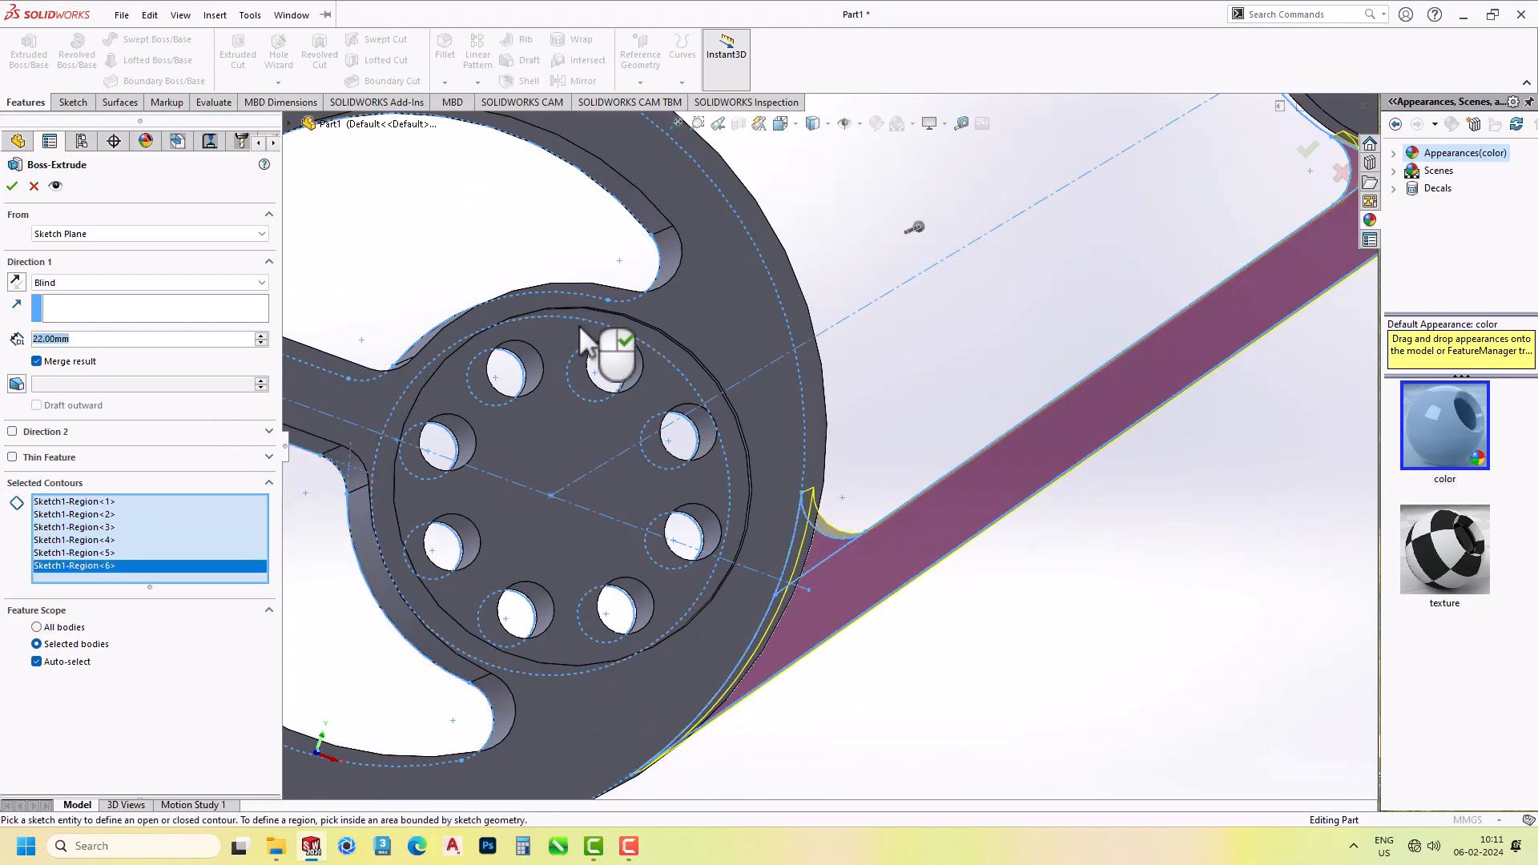
# Set the right arm extrusion's depth to 18 mm and its start offset to 11 mm from the sketch plane.
pyautogui.write('18')
pyautogui.press('Return')
pyautogui.click(232, 233)
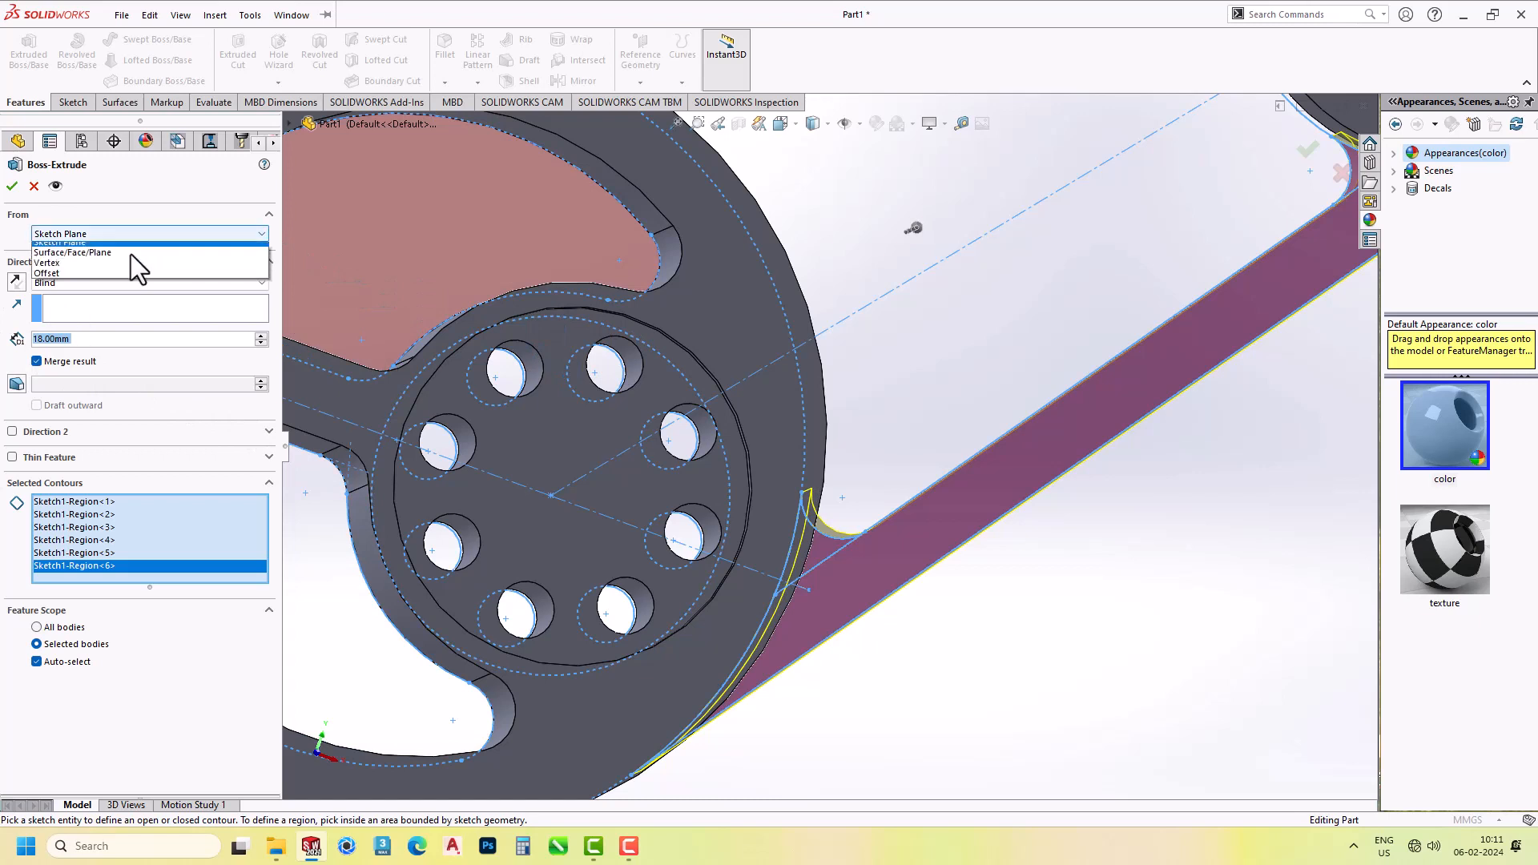
pyautogui.click(109, 279)
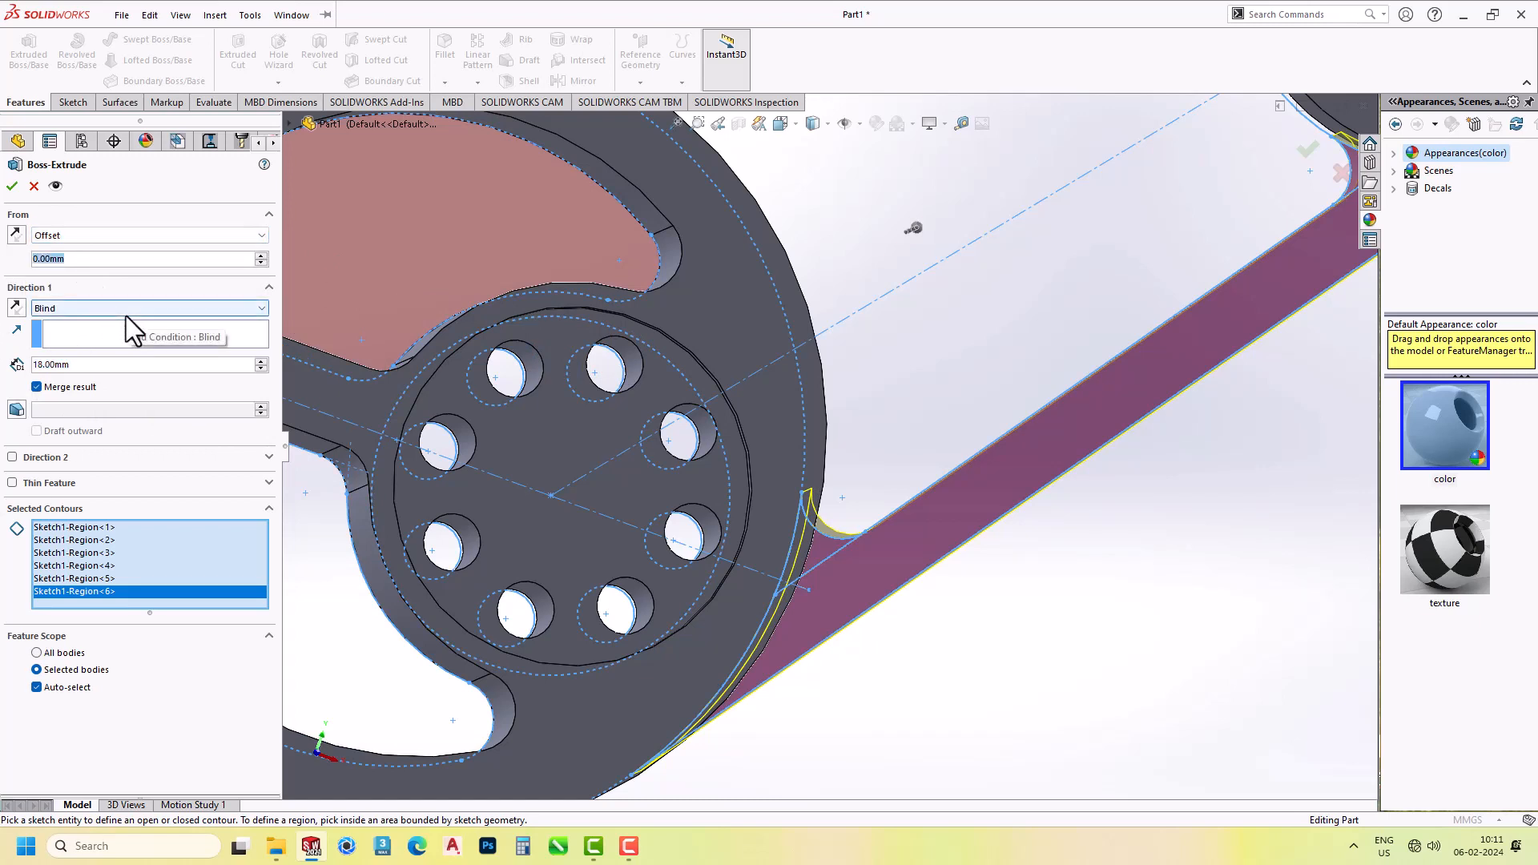
pyautogui.write('11')
pyautogui.press('Return')
# Complete the right arm extrusion as separate bodies, without merging the result.
pyautogui.scroll(6, 869, 469)
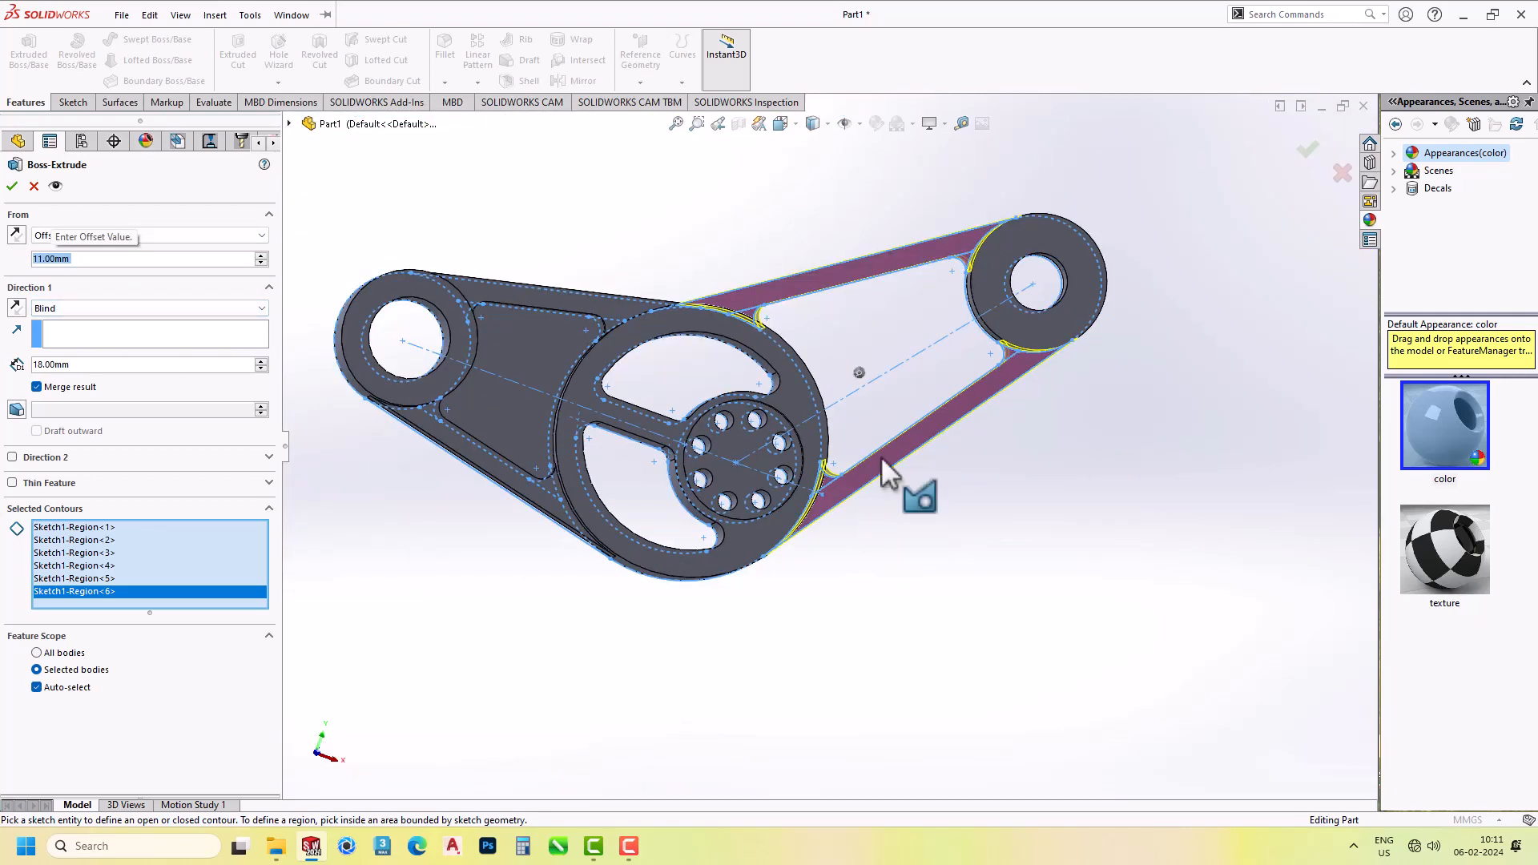
pyautogui.moveTo(883, 437); pyautogui.dragTo(814, 531, button='middle')
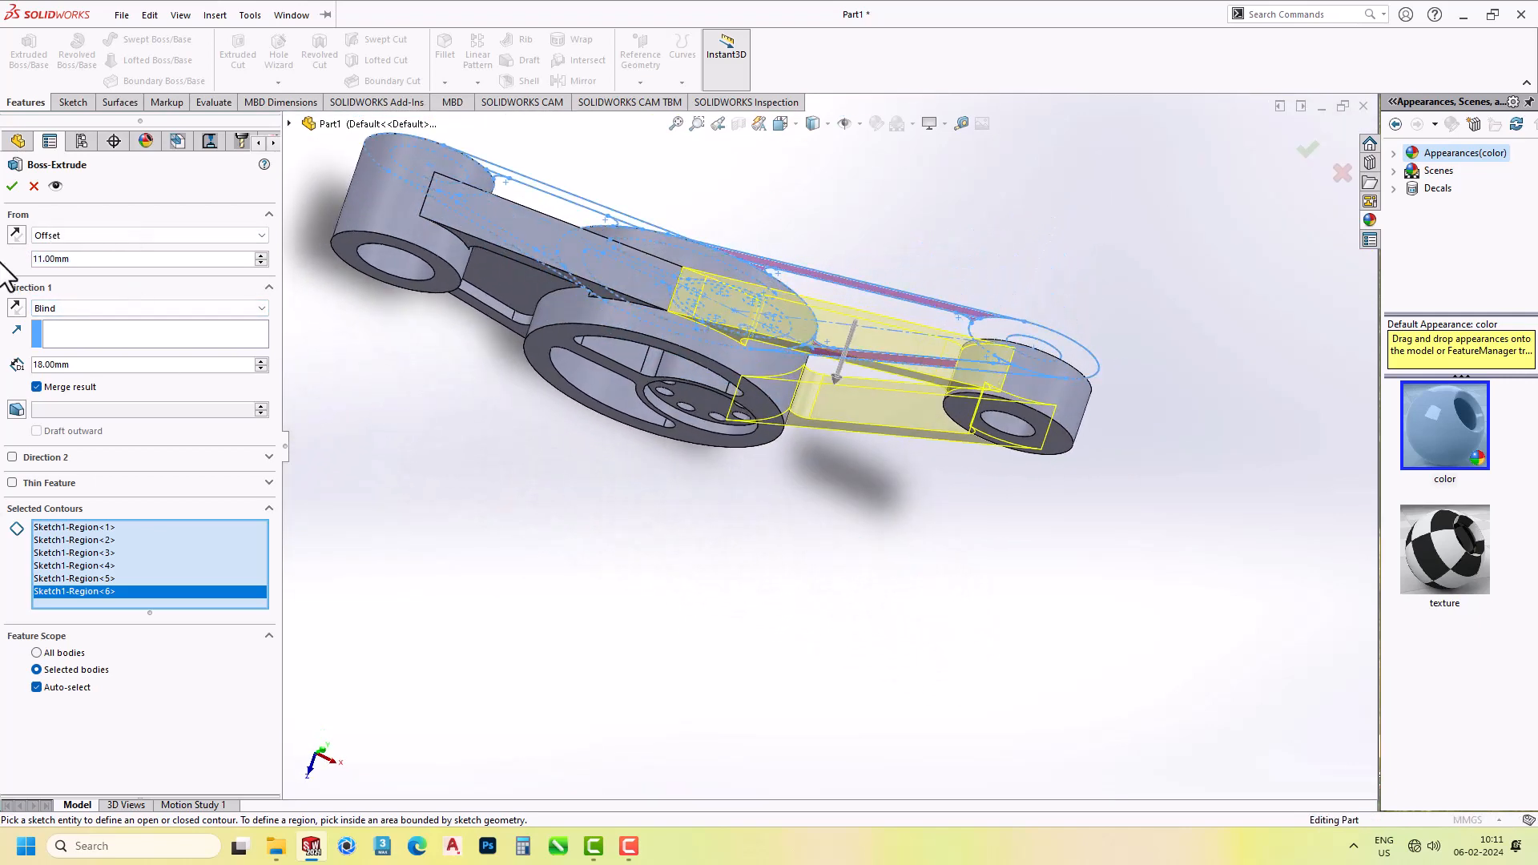
pyautogui.click(12, 187)
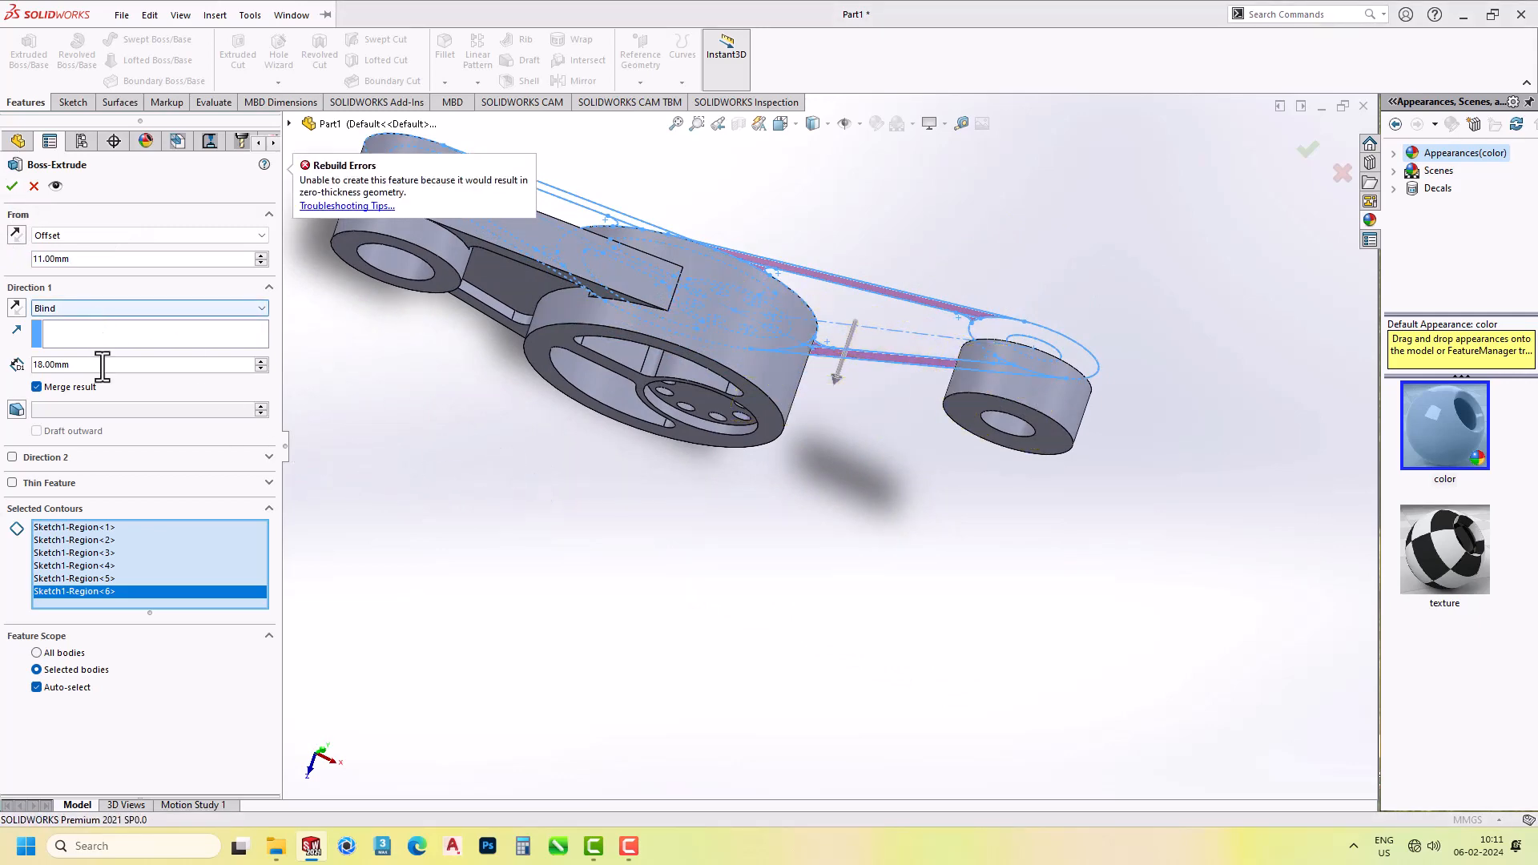
pyautogui.moveTo(788, 368); pyautogui.dragTo(772, 166, button='middle')
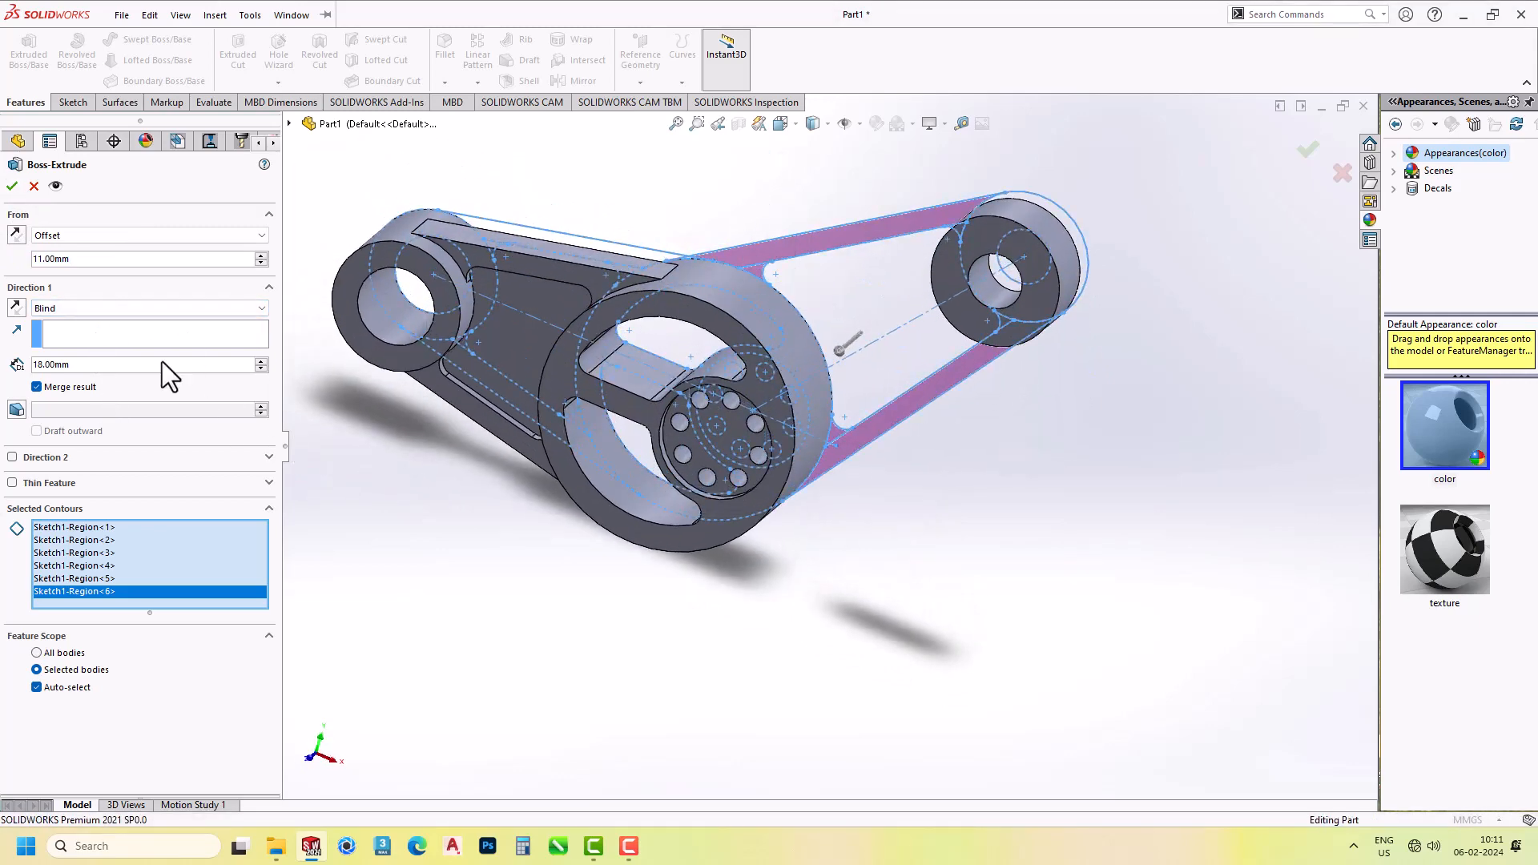
pyautogui.click(12, 186)
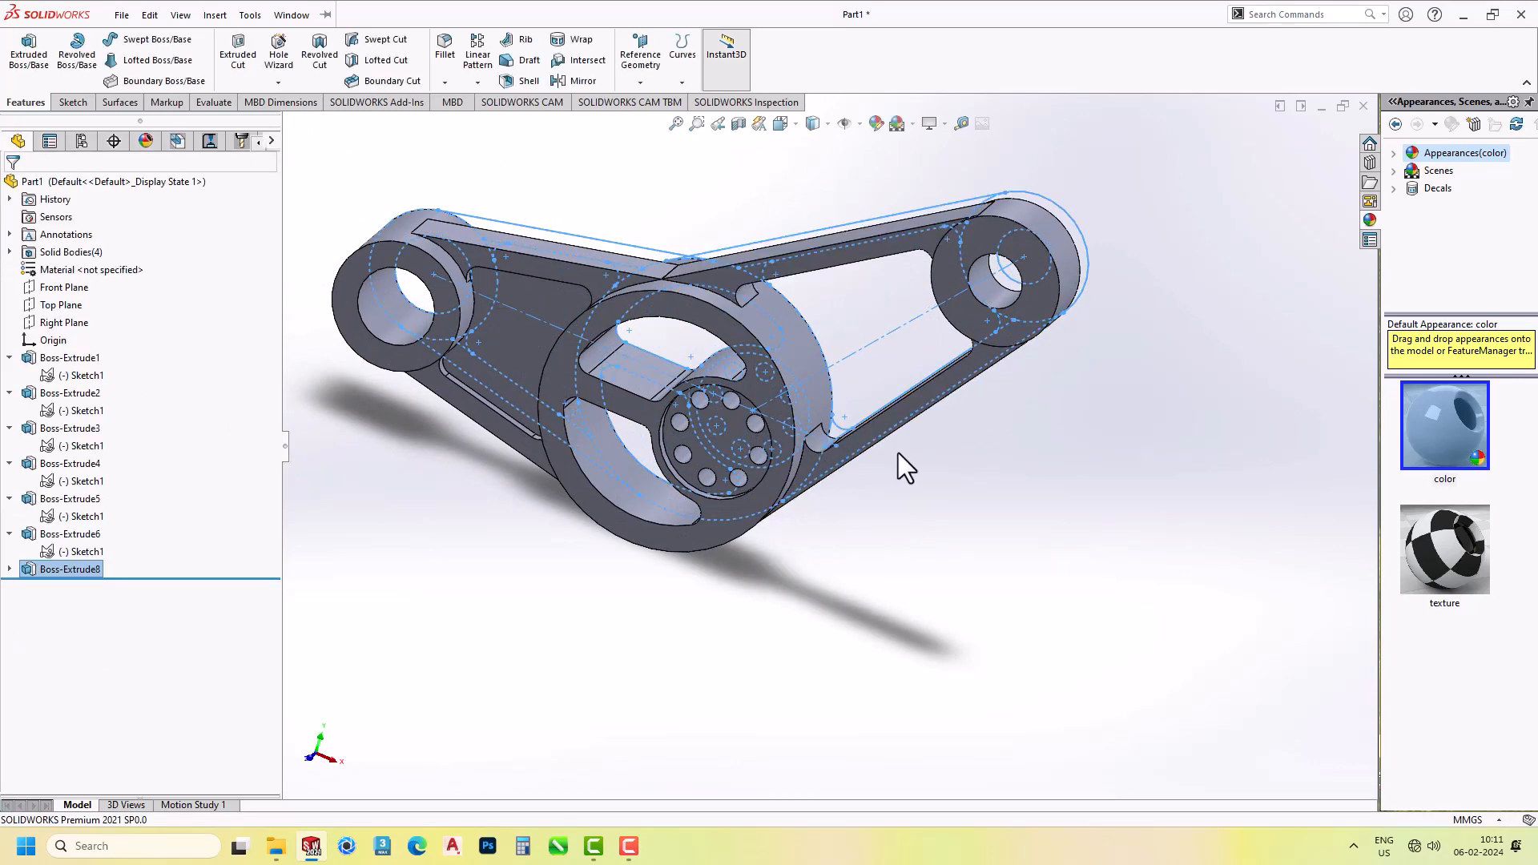
# Start extruding the right arm's enclosed web region from the shared sketch with a blind depth of 10 mm.
pyautogui.click(10, 569)
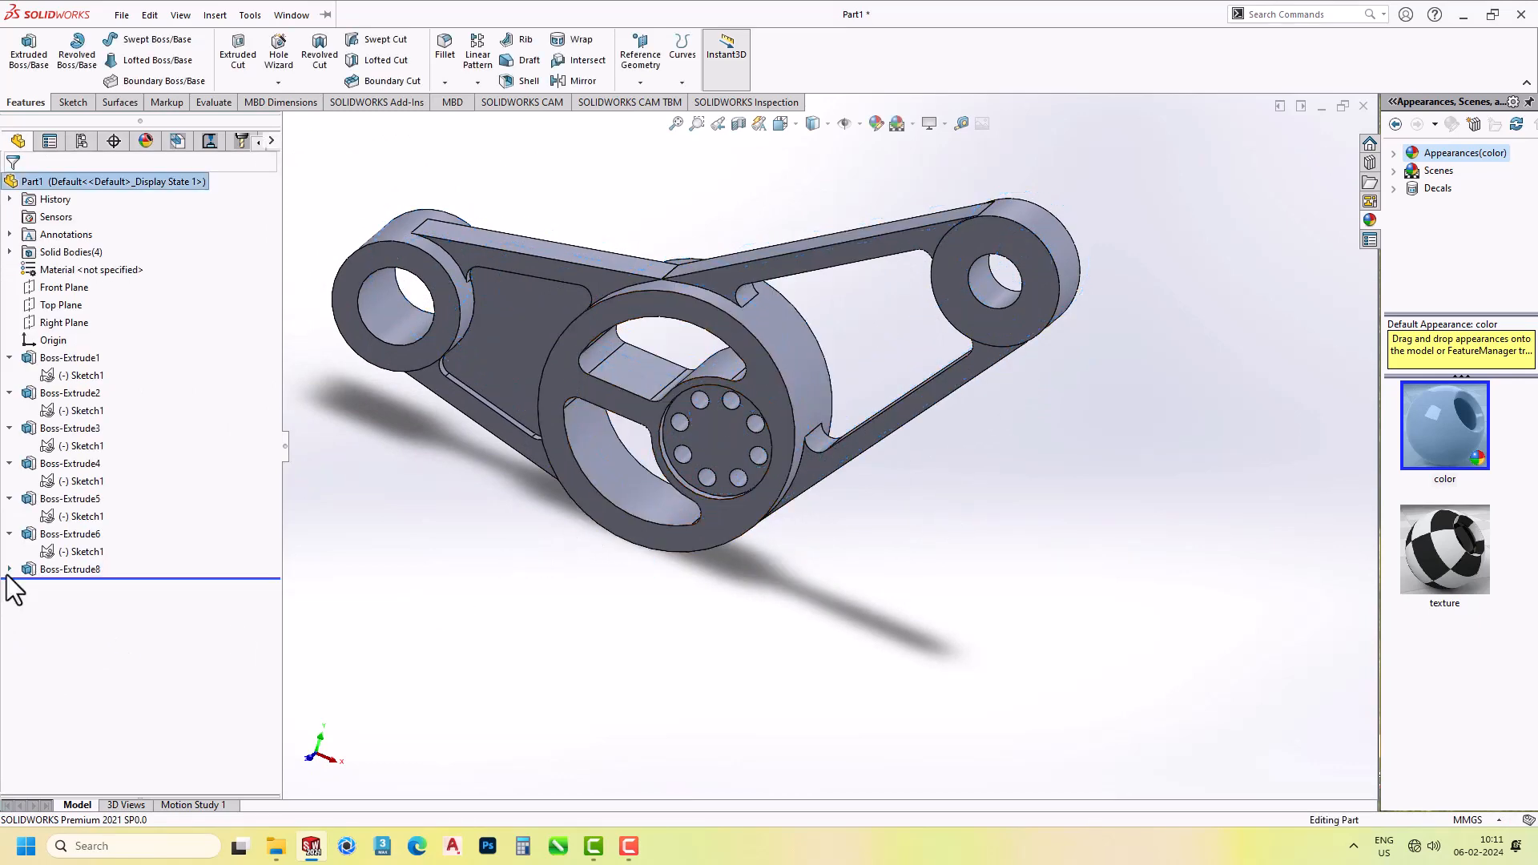
pyautogui.click(78, 585)
pyautogui.click(29, 53)
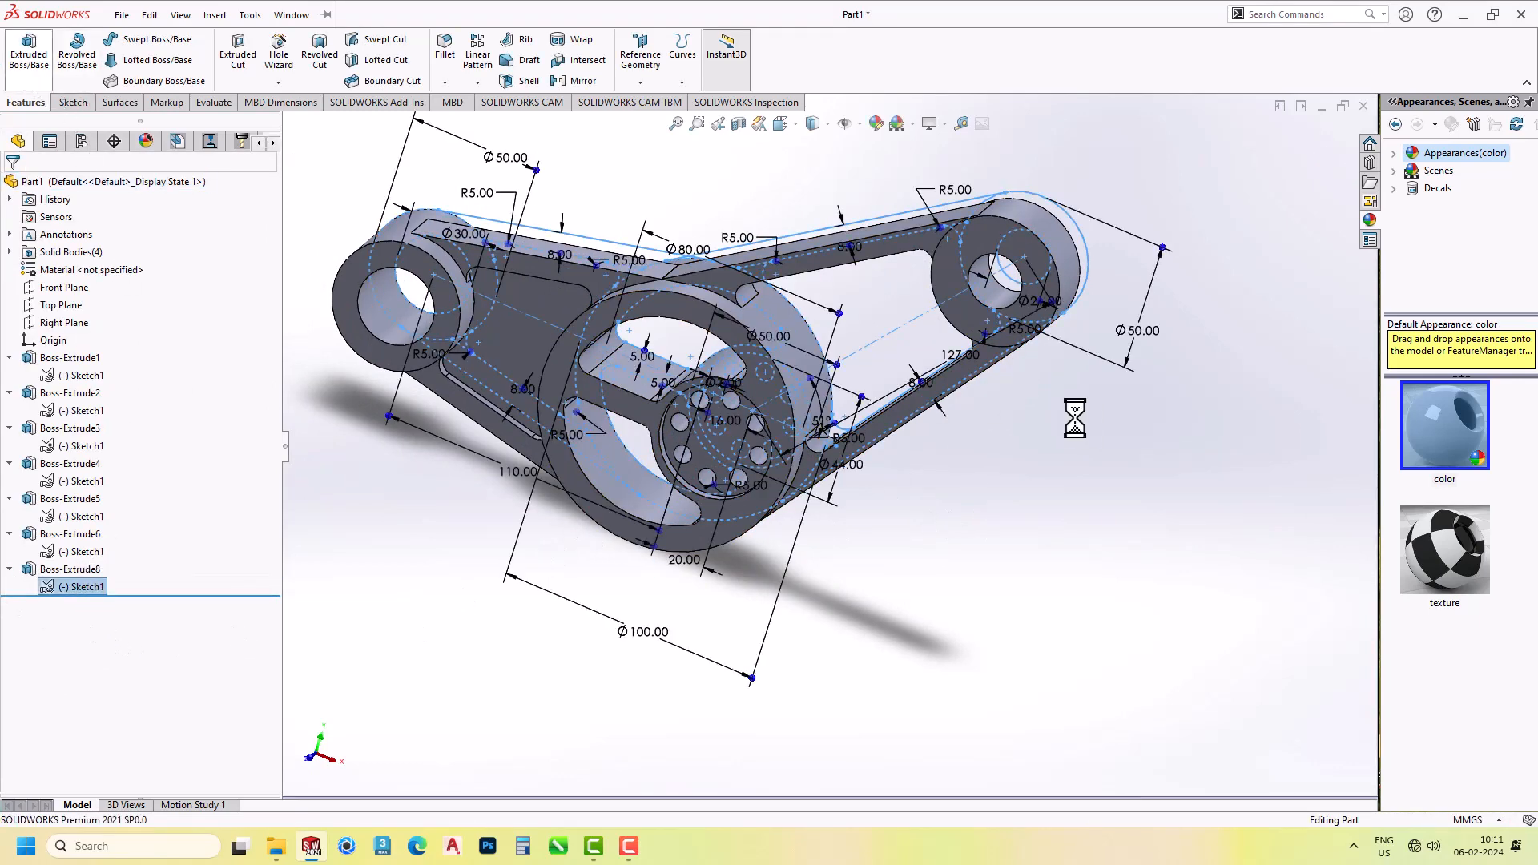
pyautogui.click(852, 309)
pyautogui.moveTo(877, 319); pyautogui.dragTo(915, 229, button='middle')
pyautogui.doubleClick(68, 339)
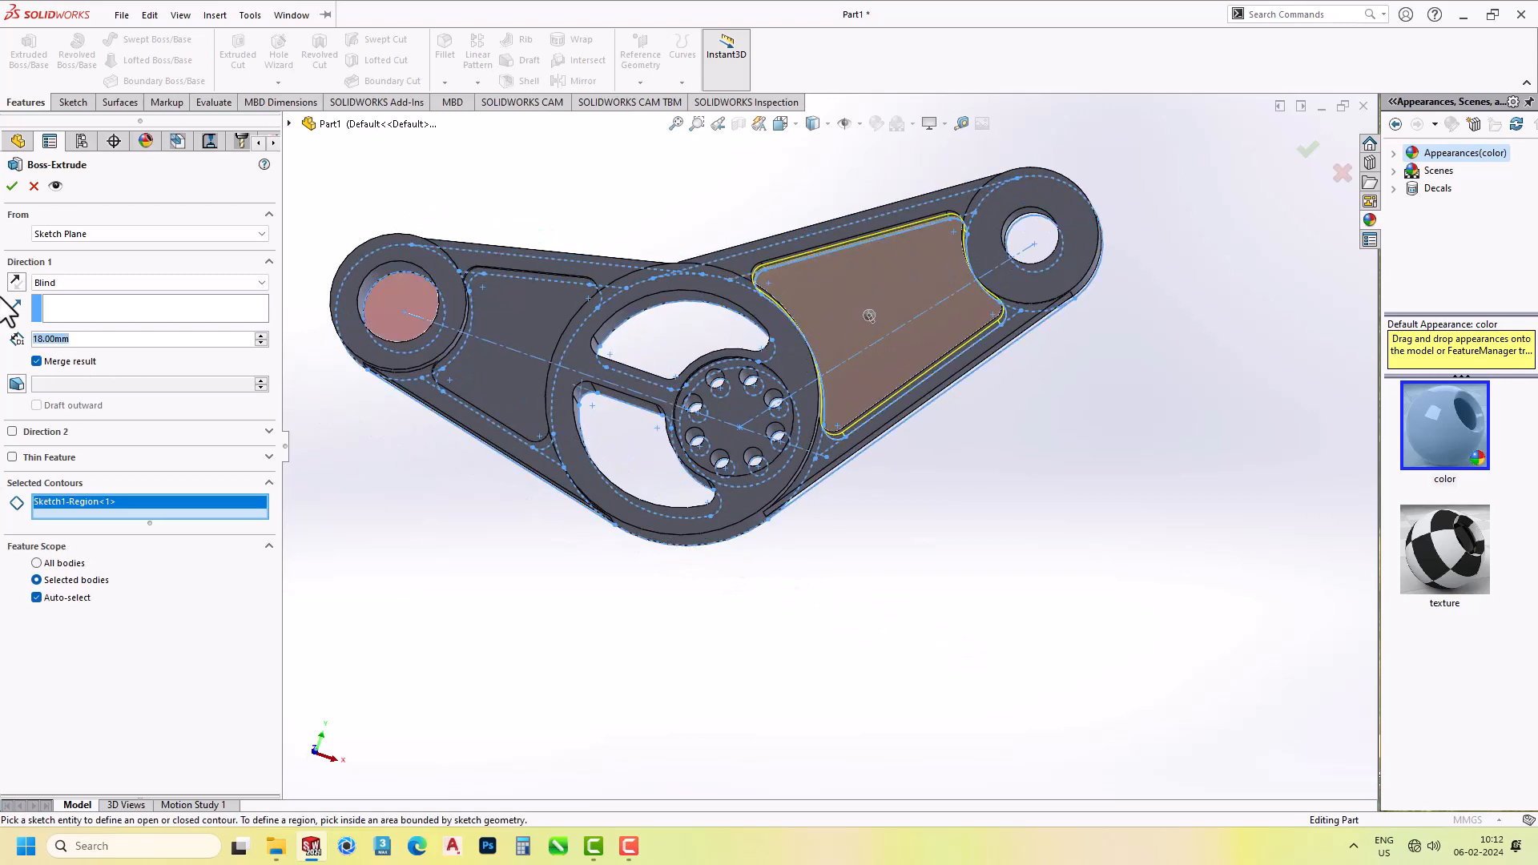
pyautogui.write('10')
pyautogui.press('Return')
# Offset the right web extrusion's start 15 mm from the sketch plane and complete it as a separate body.
pyautogui.click(84, 234)
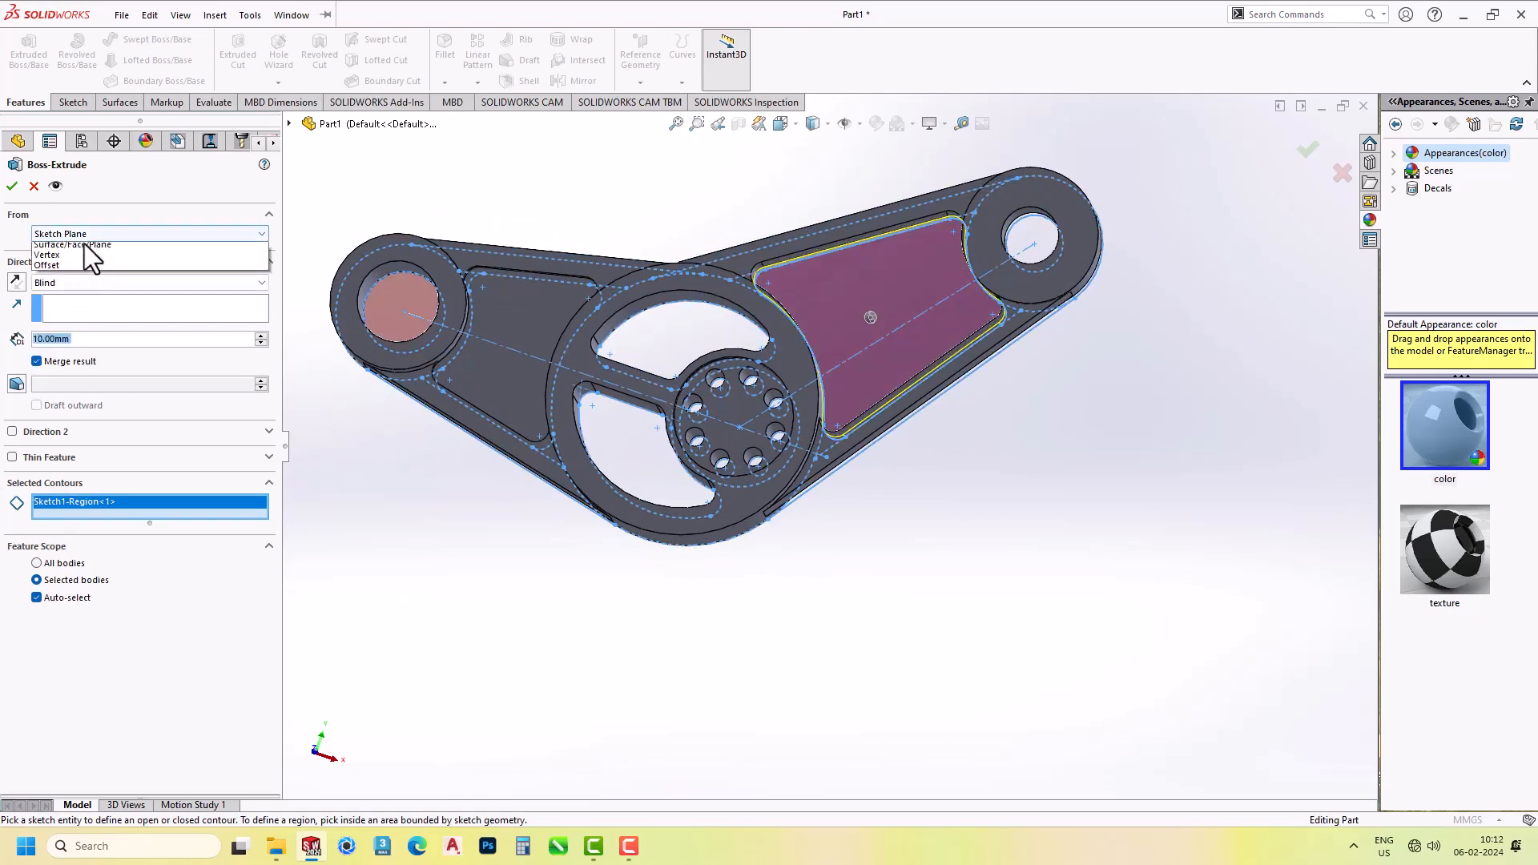
pyautogui.click(80, 273)
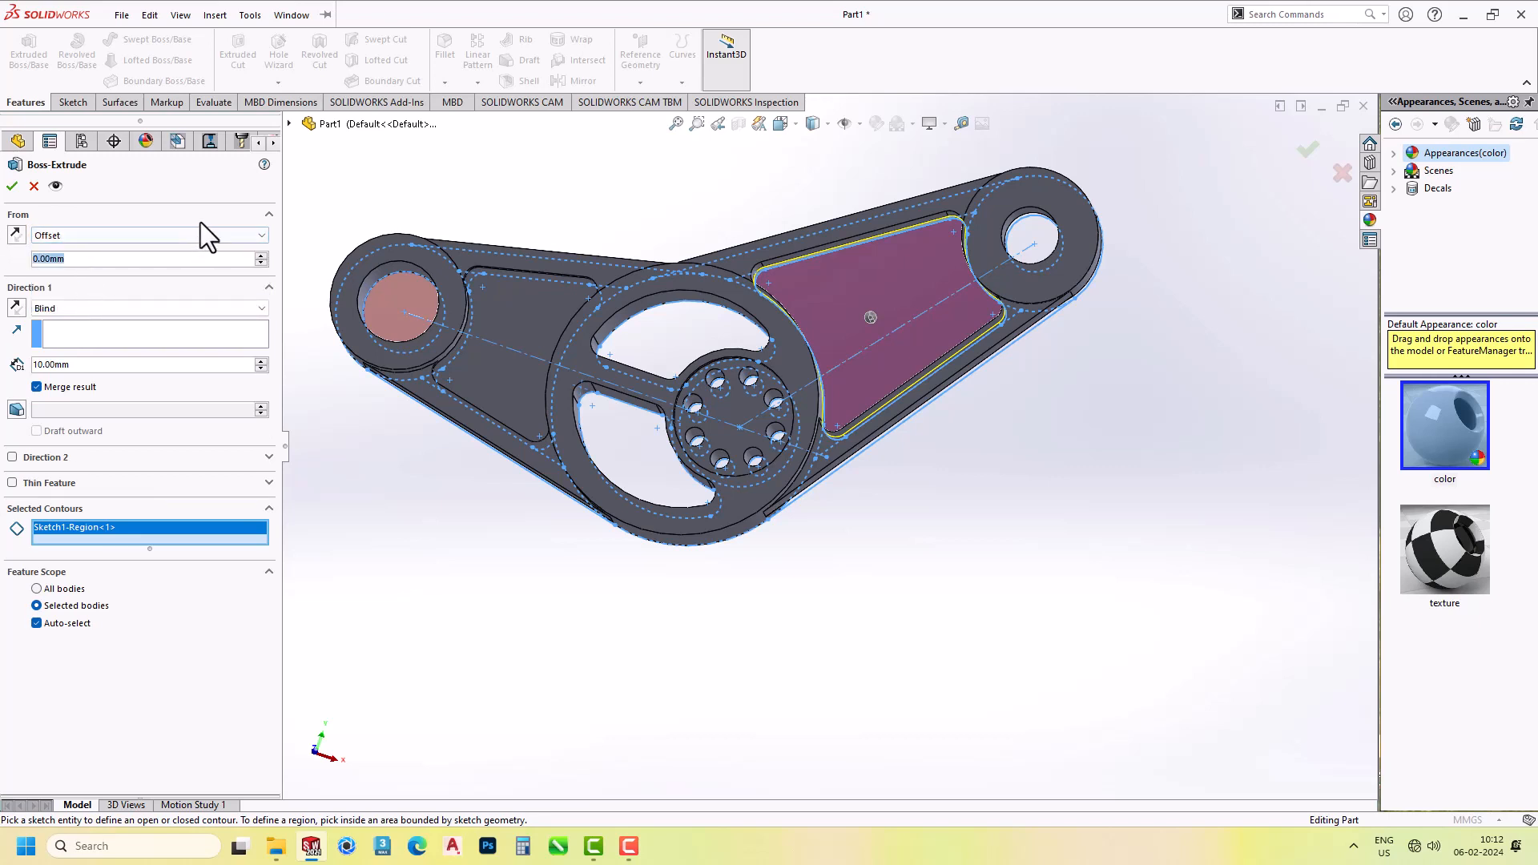
pyautogui.write('15')
pyautogui.press('Return')
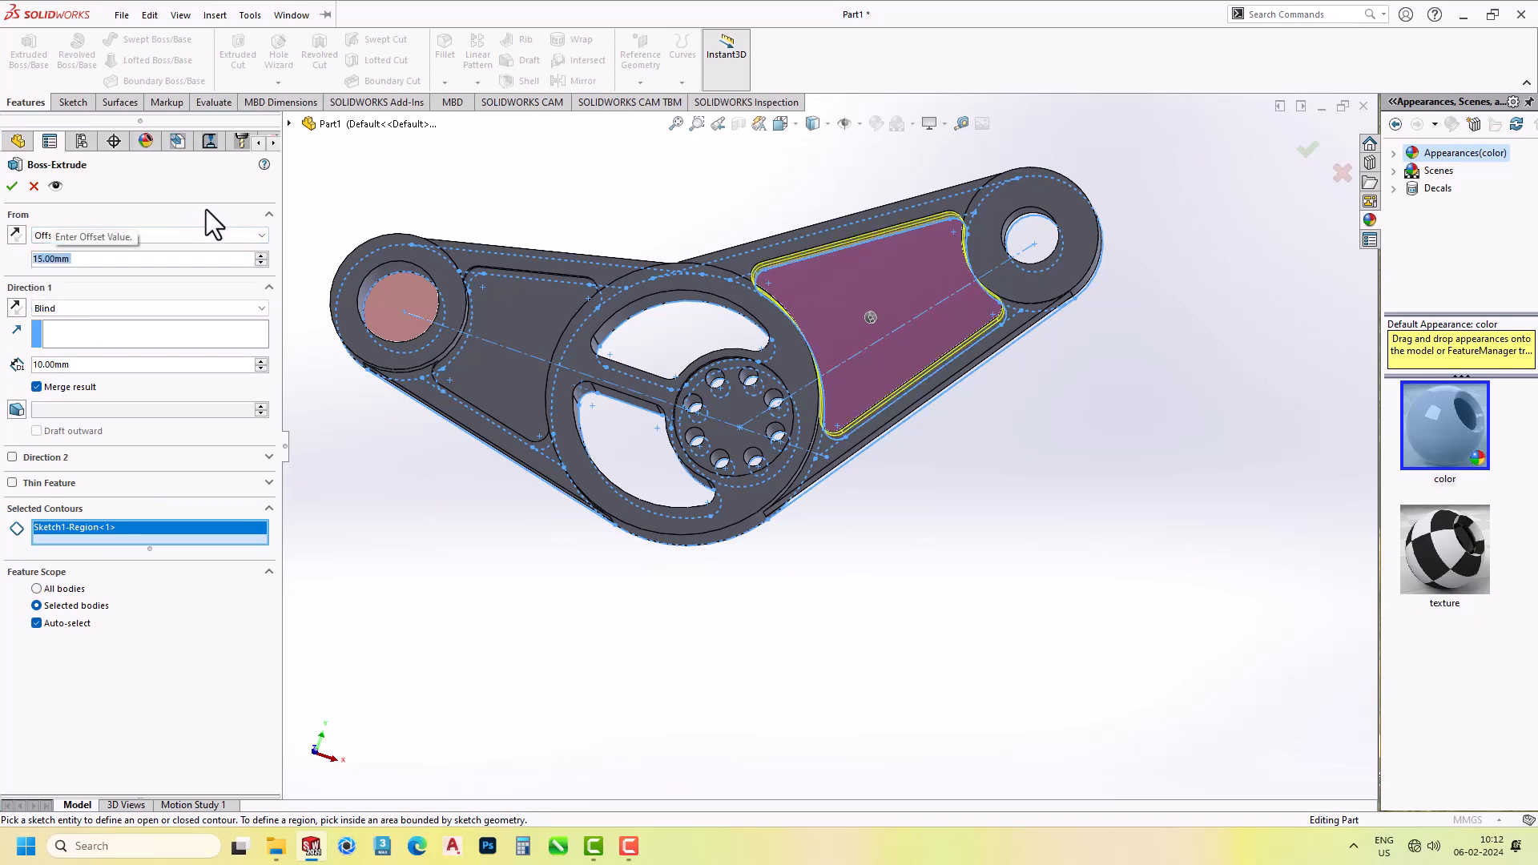
pyautogui.click(12, 186)
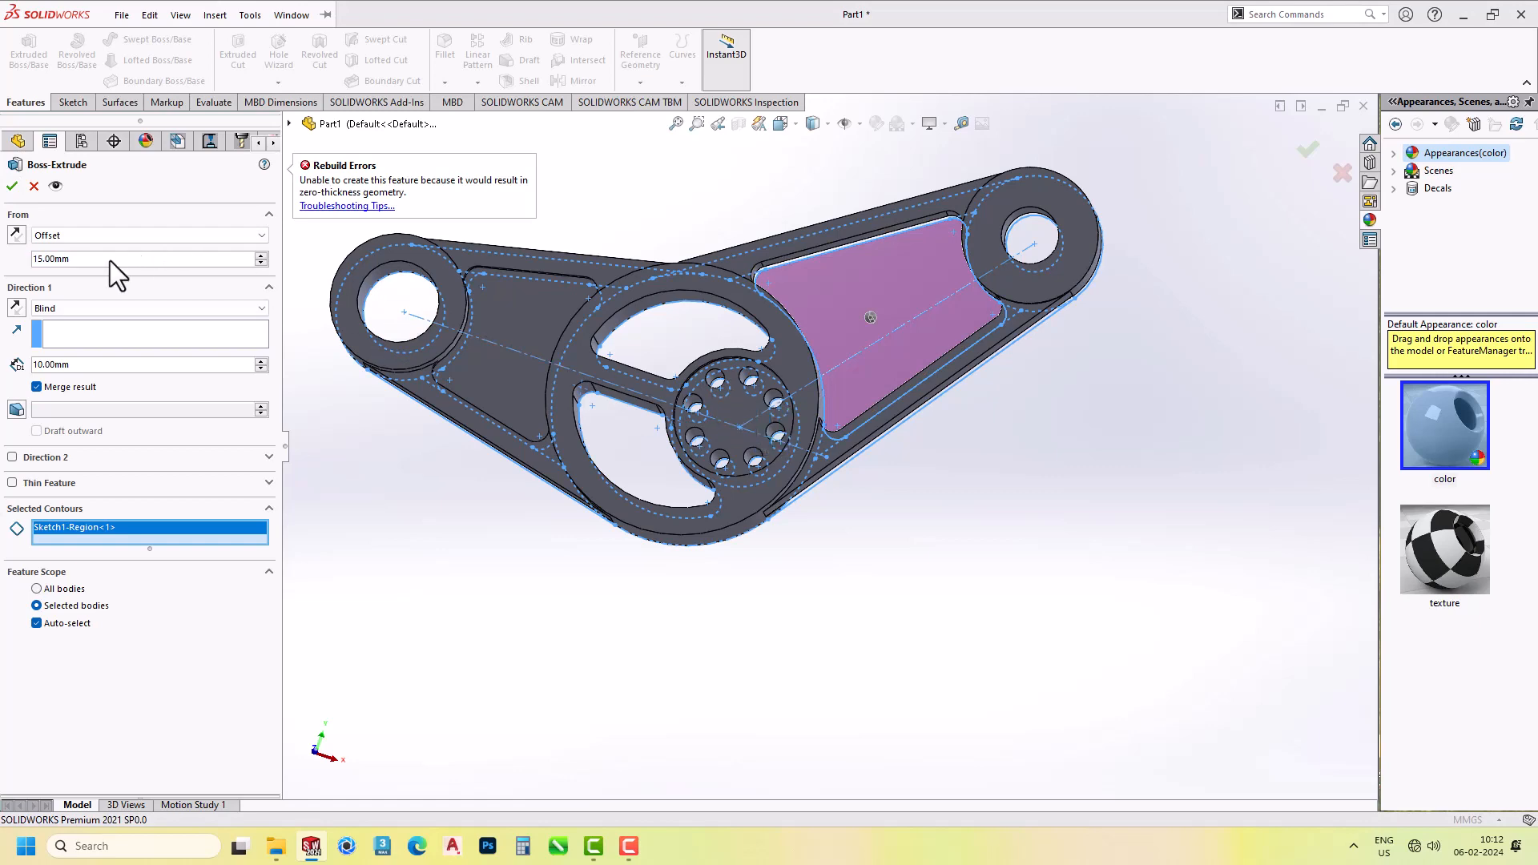
pyautogui.click(12, 186)
# Choose a light orange colour (RGB 252, 188, 132) from the standard swatches for the whole part's appearance.
pyautogui.moveTo(1011, 423)
pyautogui.mouseDown(button='middle')
pyautogui.moveTo(1034, 443)
pyautogui.moveTo(1020, 525)
pyautogui.moveTo(732, 449)
pyautogui.moveTo(747, 538)
pyautogui.moveTo(813, 584)
pyautogui.moveTo(796, 437)
pyautogui.moveTo(783, 470)
pyautogui.moveTo(876, 319)
pyautogui.moveTo(1032, 411)
pyautogui.moveTo(1056, 333)
pyautogui.moveTo(1007, 420)
pyautogui.moveTo(1016, 438)
pyautogui.mouseUp(button='middle')
pyautogui.click(879, 124)
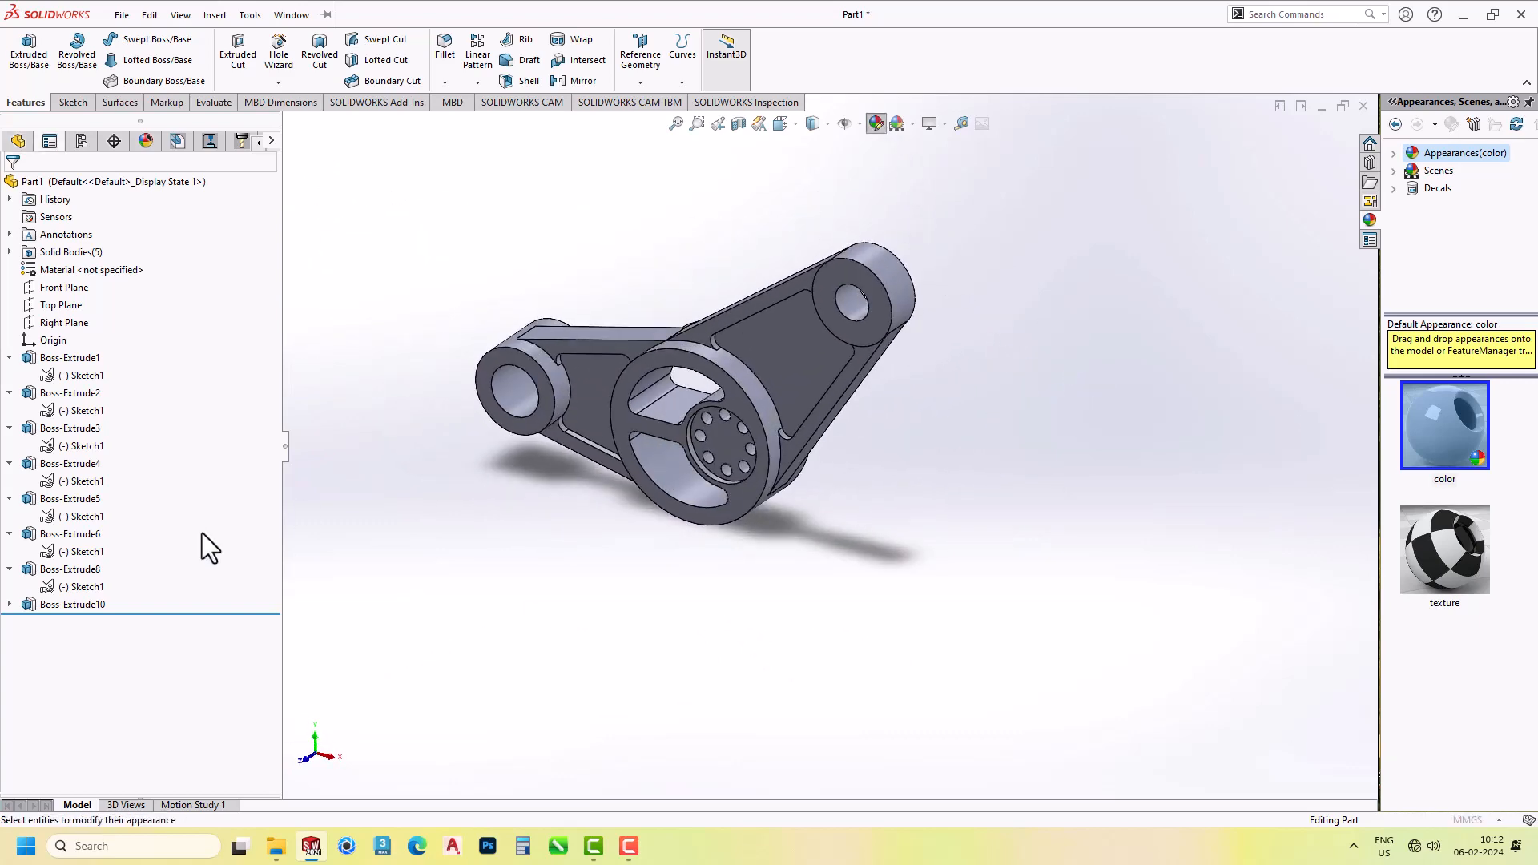
pyautogui.click(111, 506)
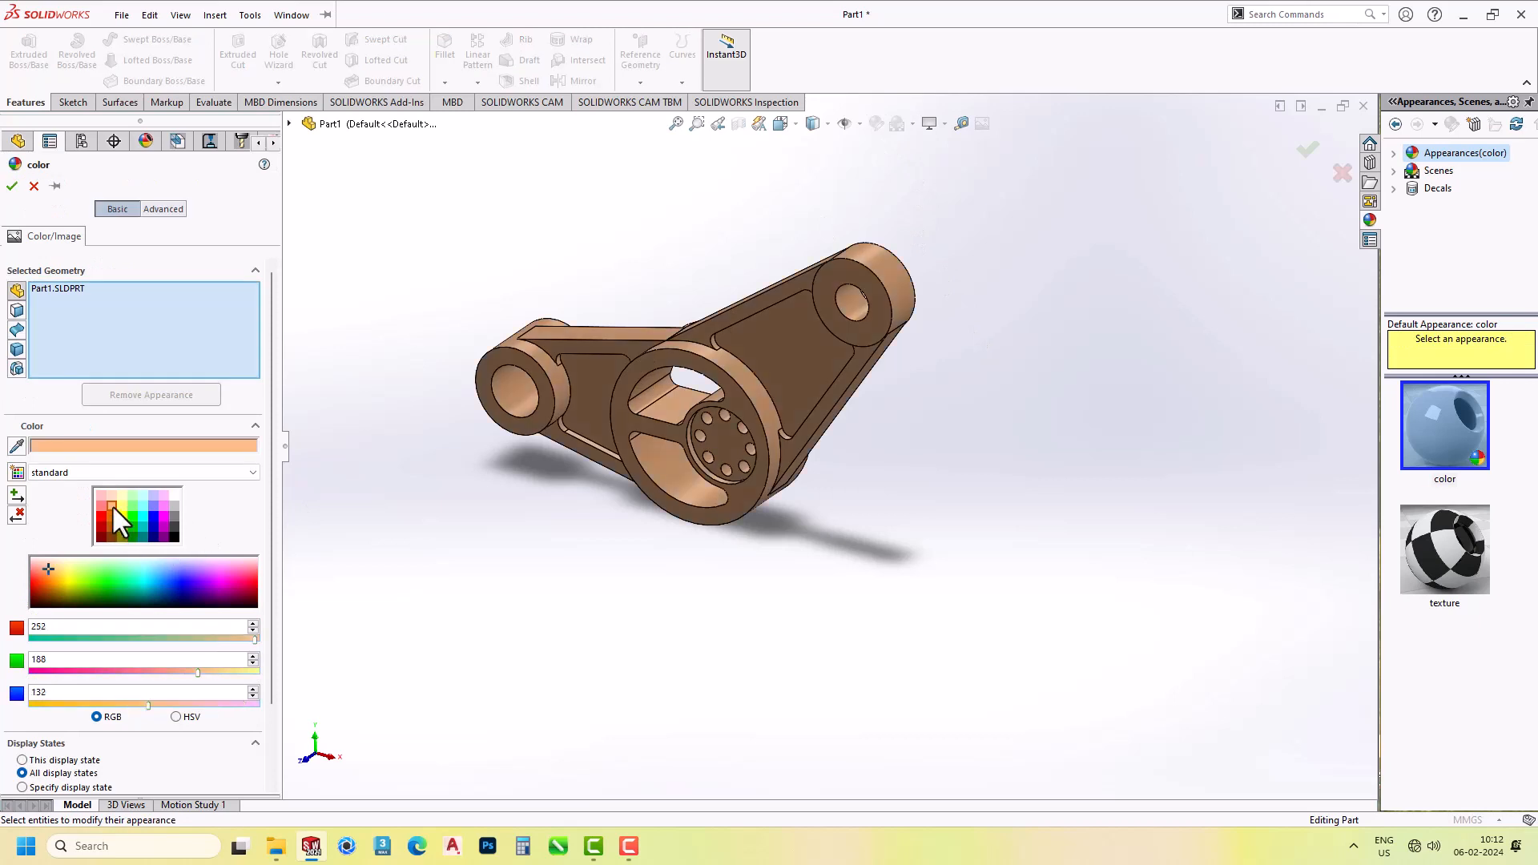
pyautogui.moveTo(686, 402); pyautogui.dragTo(831, 281, button='middle')
# Switch to the isometric view and reselect the whole part as the geometry receiving the light orange colour.
pyautogui.click(794, 128)
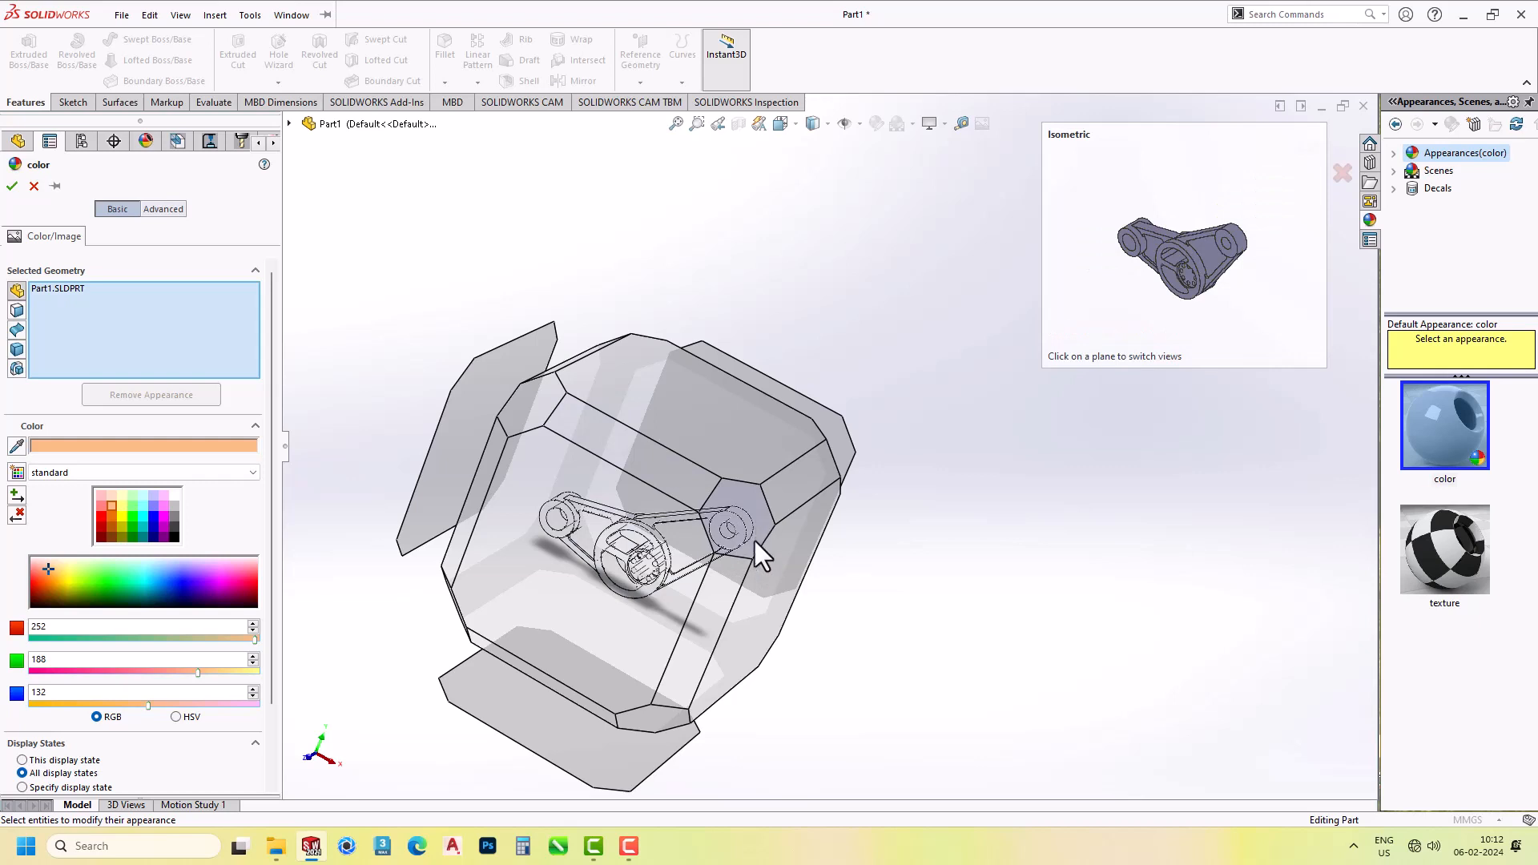
pyautogui.click(754, 540)
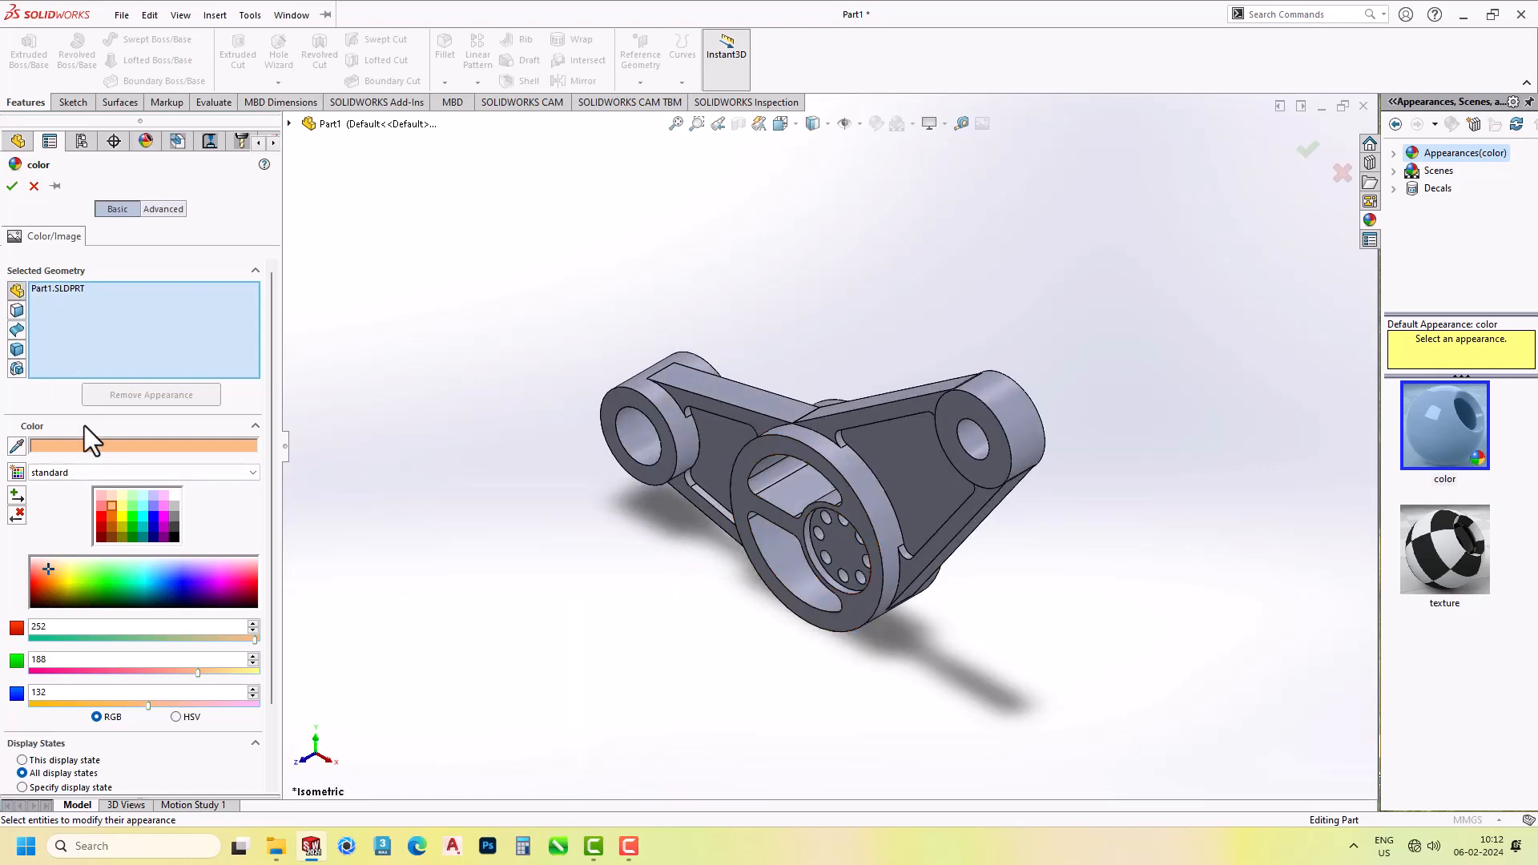
pyautogui.click(739, 396)
pyautogui.click(792, 450)
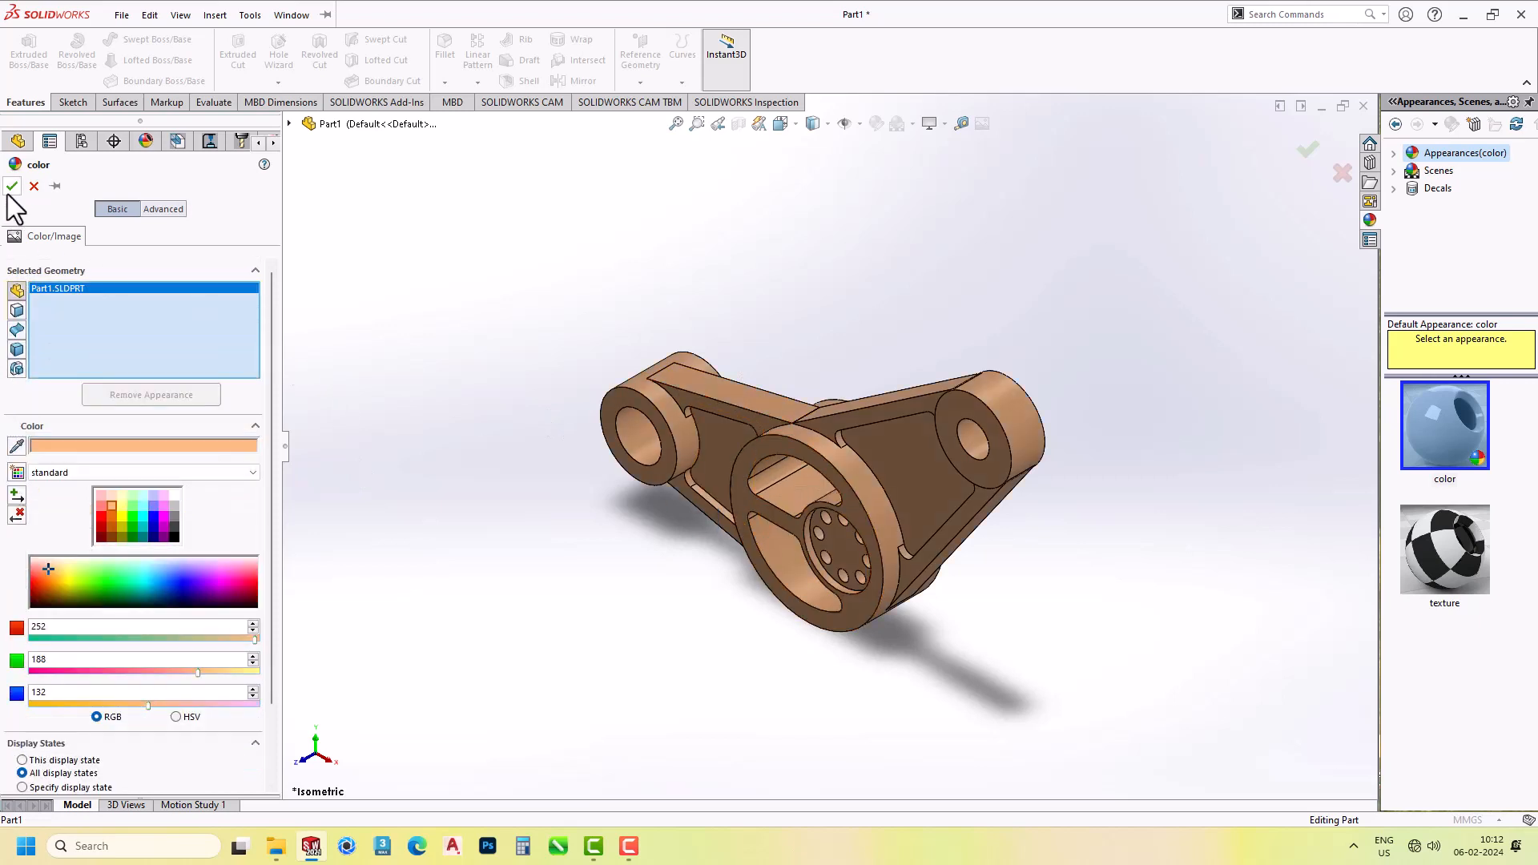